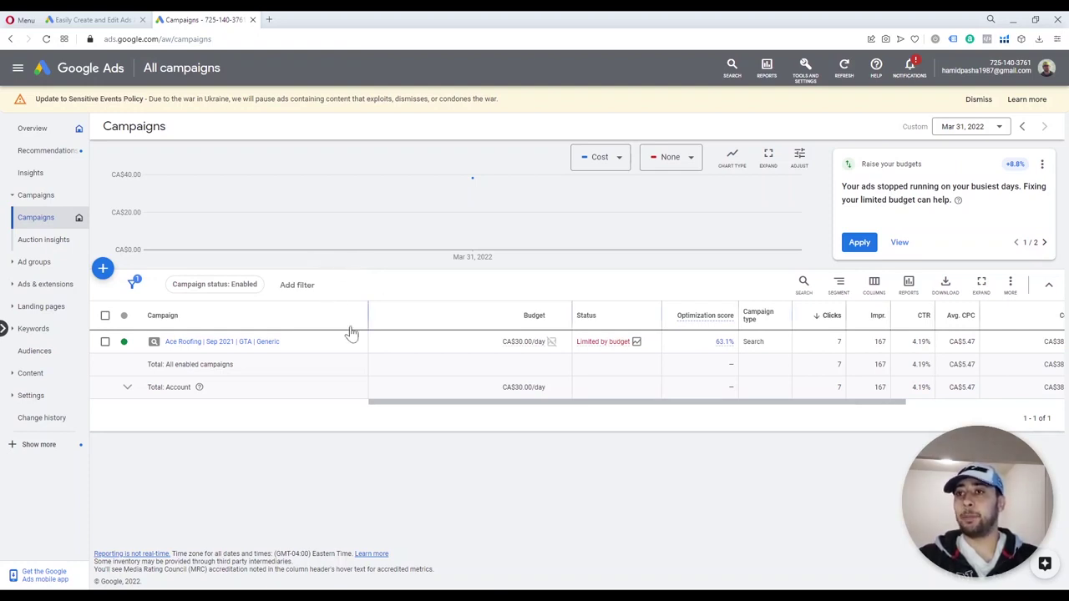
Browse the Ace Roofing GTA Generic campaign's ad groups, then switch to the Google Ads Editor tab
click(245, 343)
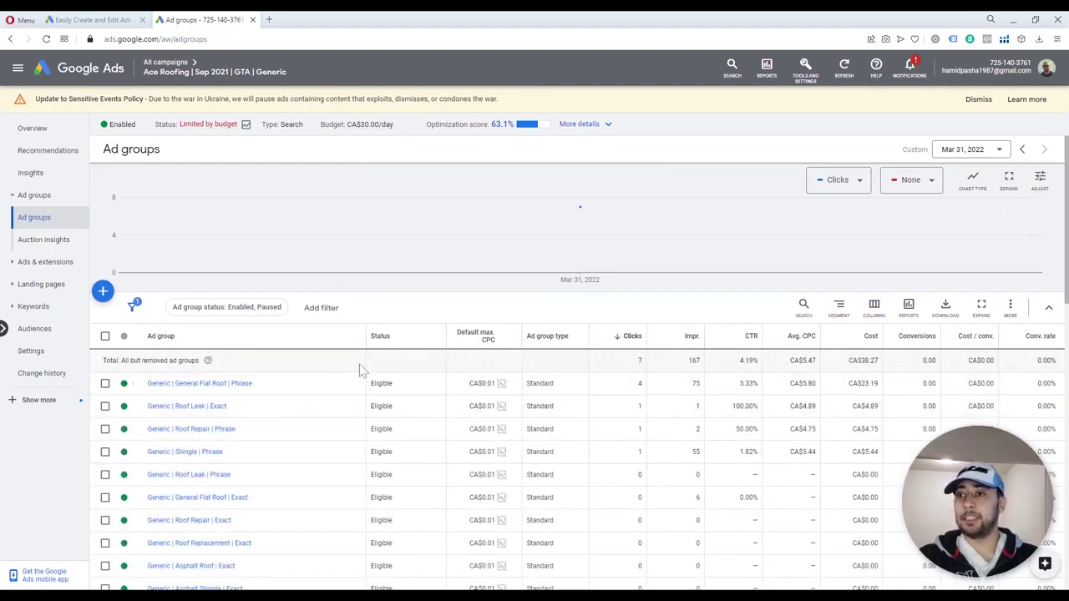
scroll(347, 365, down, 1)
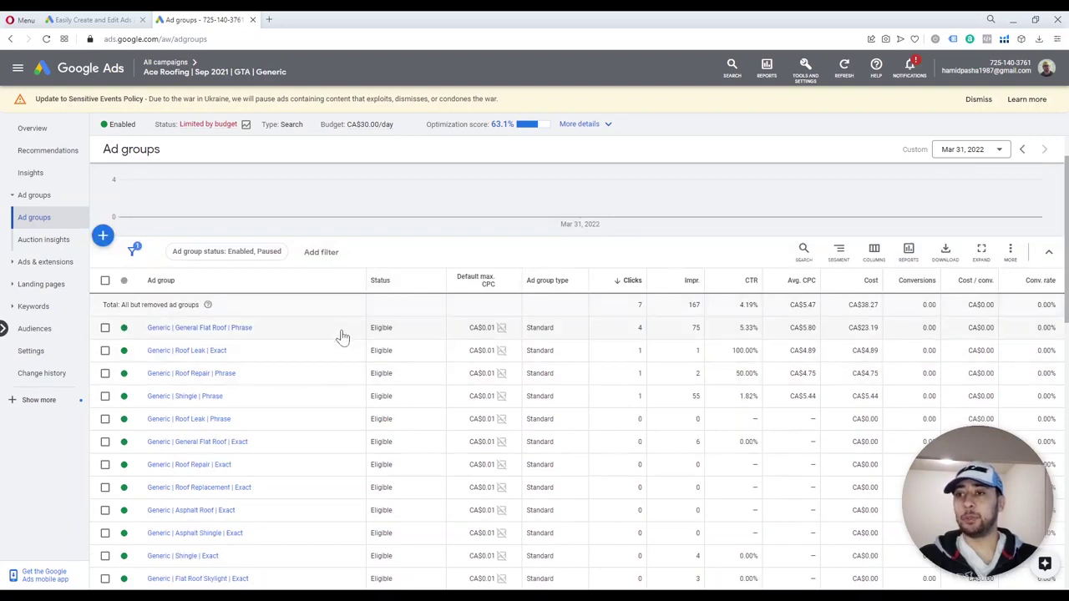
scroll(330, 339, down, 2)
scroll(282, 332, up, 3)
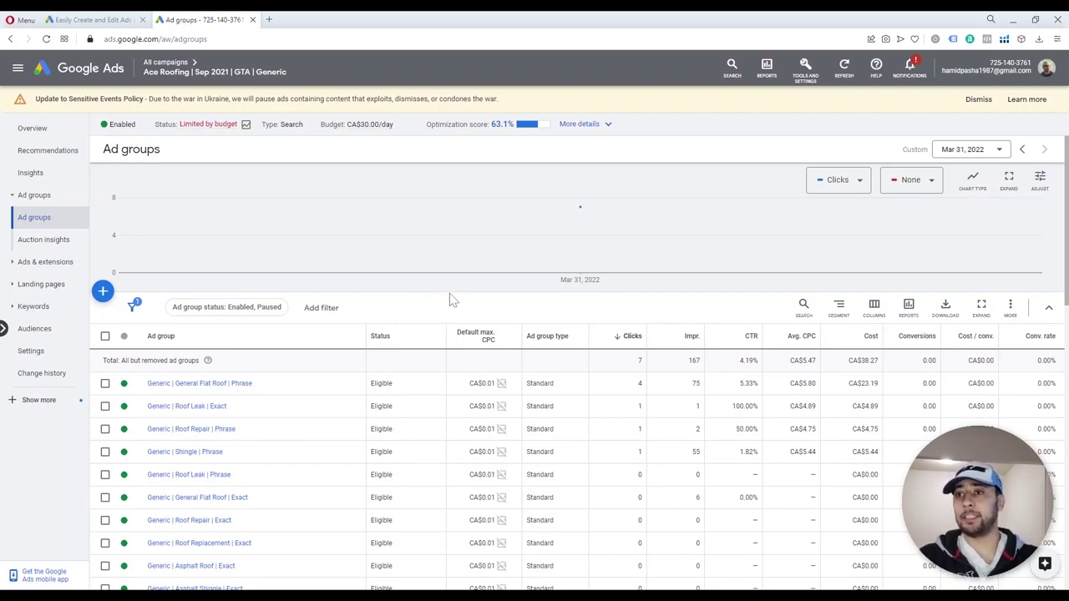
click(104, 21)
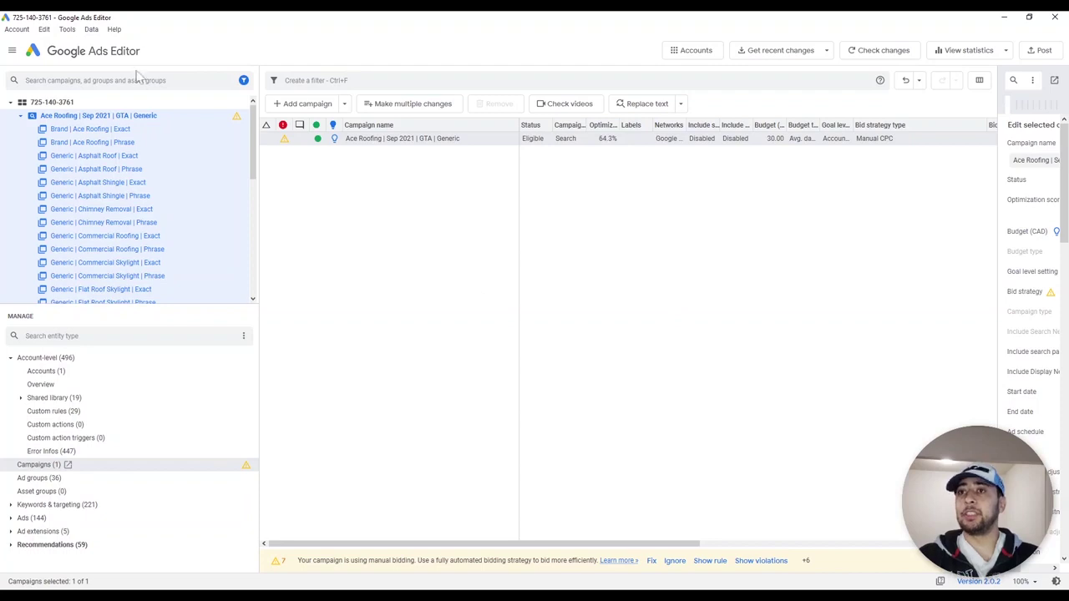
Open the other, empty account from Accounts manager and download all its campaigns
click(19, 32)
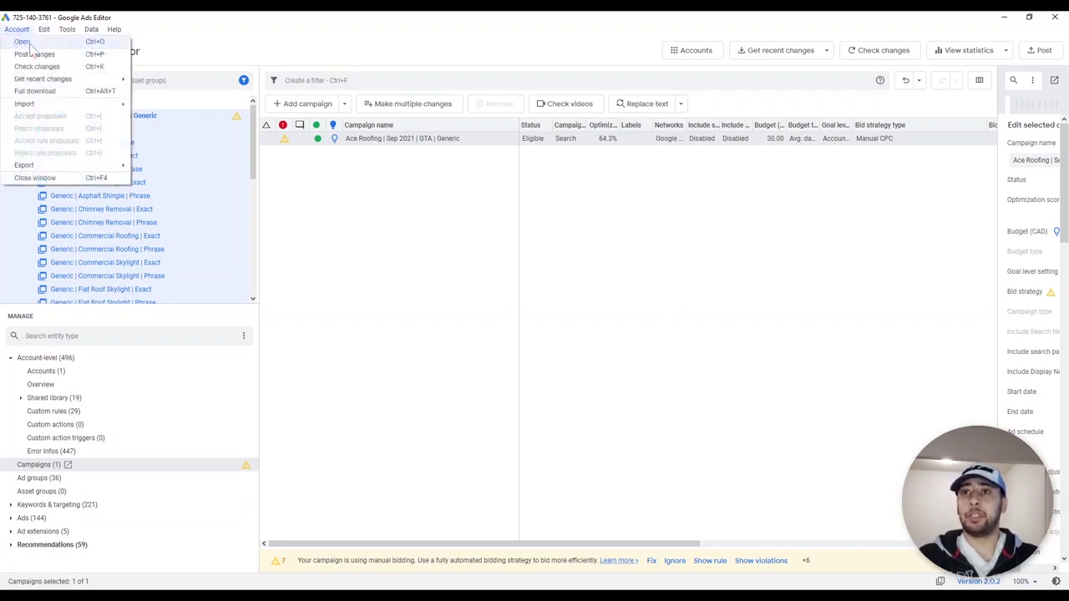
click(25, 43)
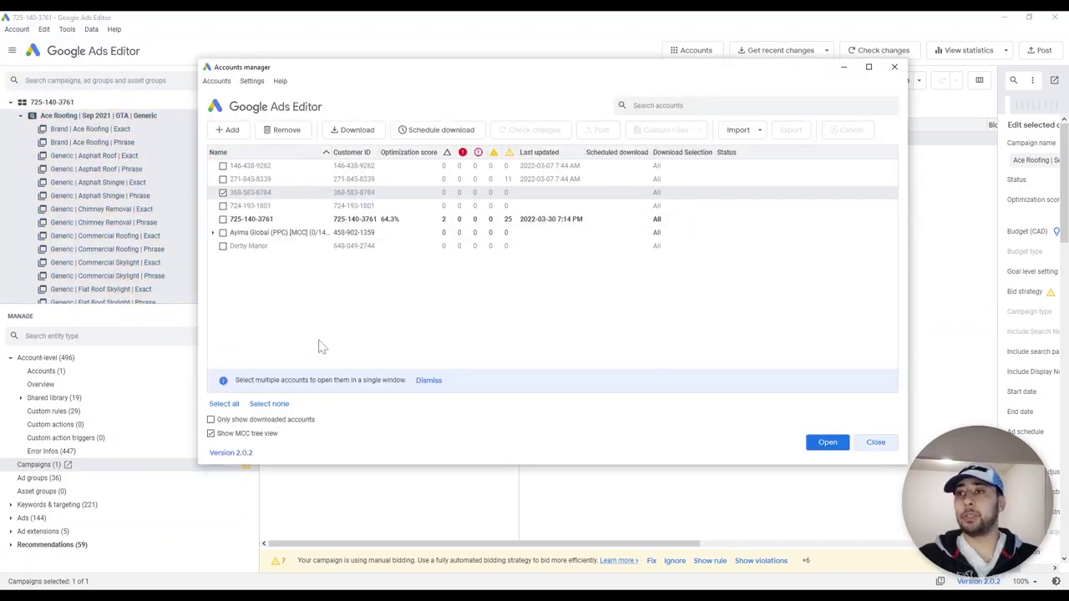
click(224, 193)
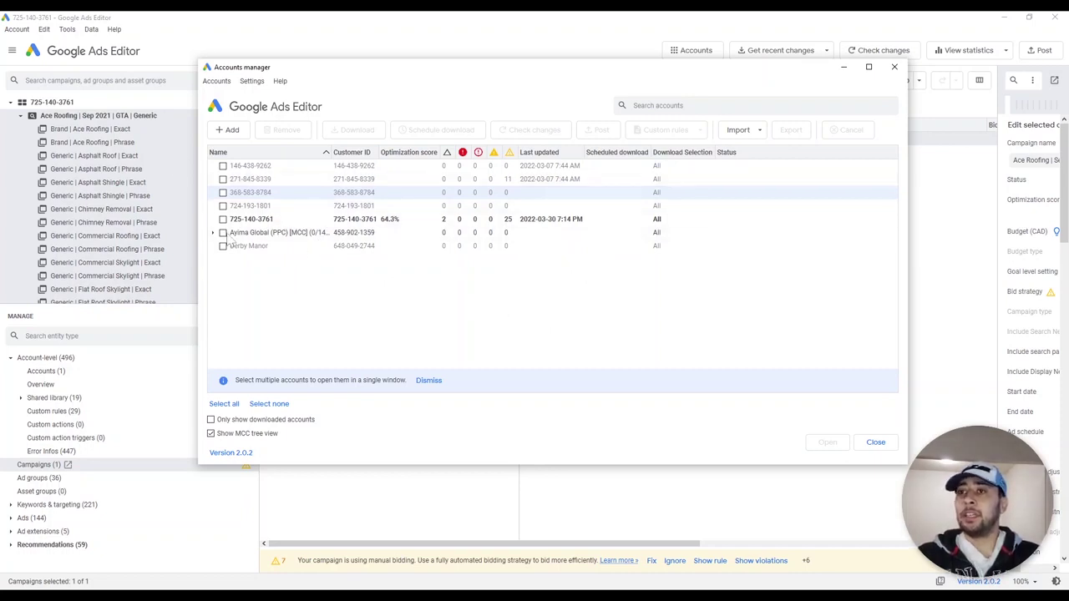
click(222, 193)
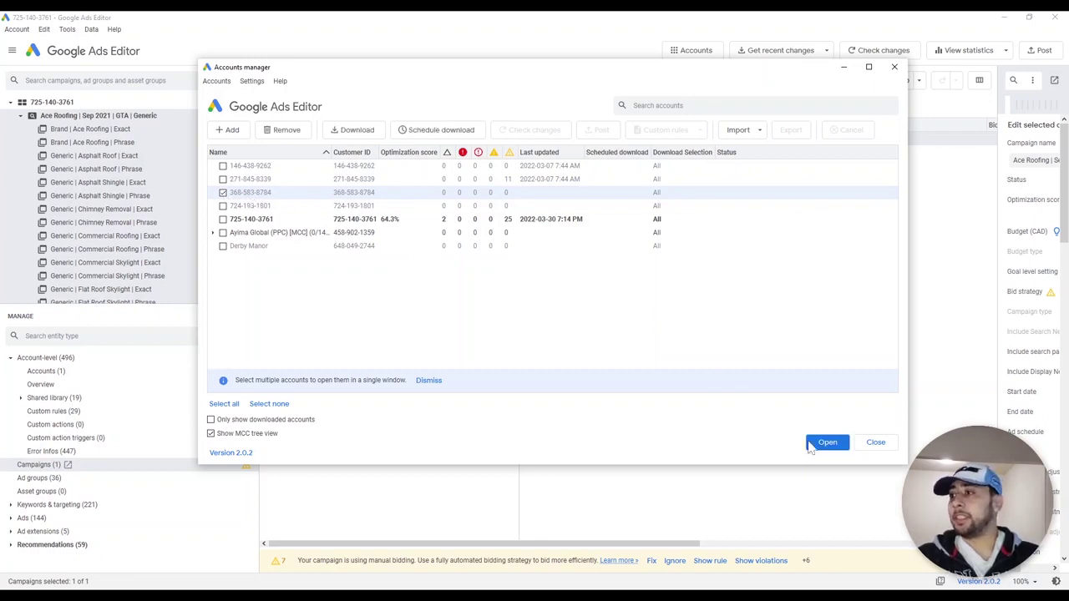
click(826, 443)
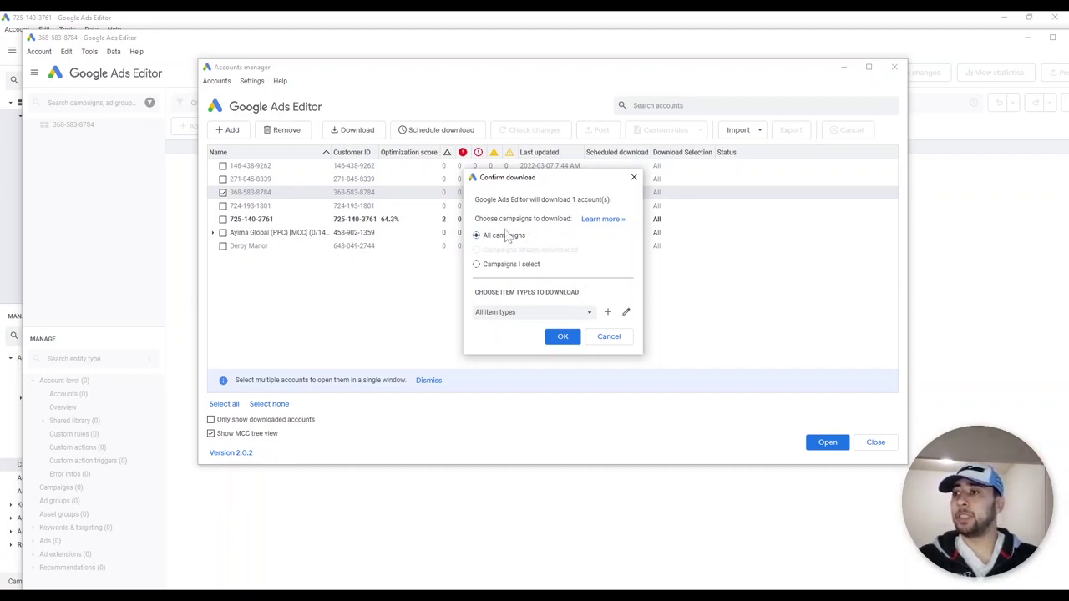
click(562, 337)
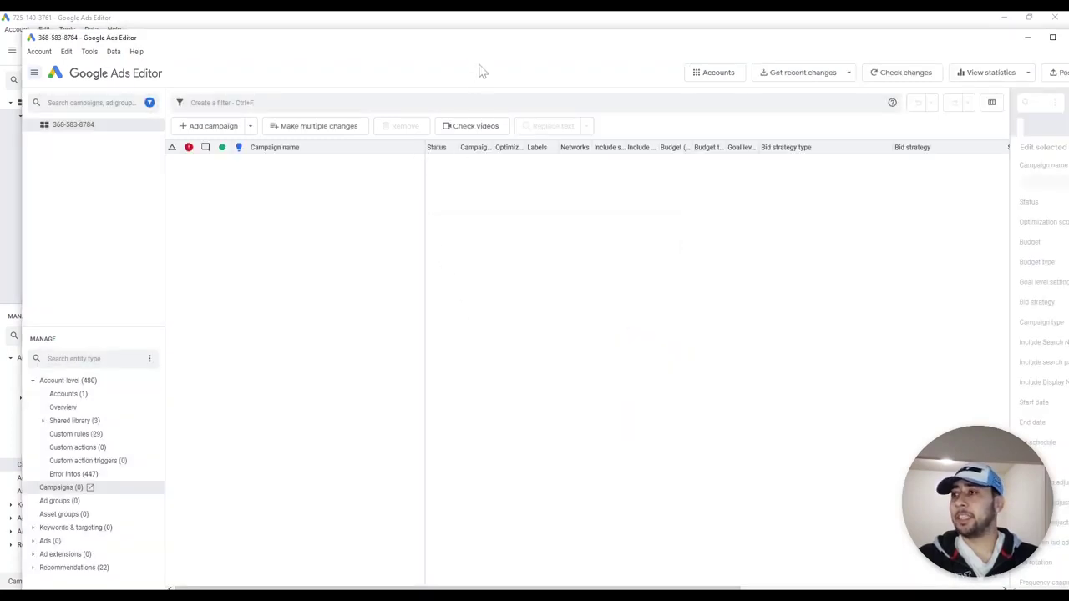
Maximize the new account's window and close the original account's window
double_click(487, 40)
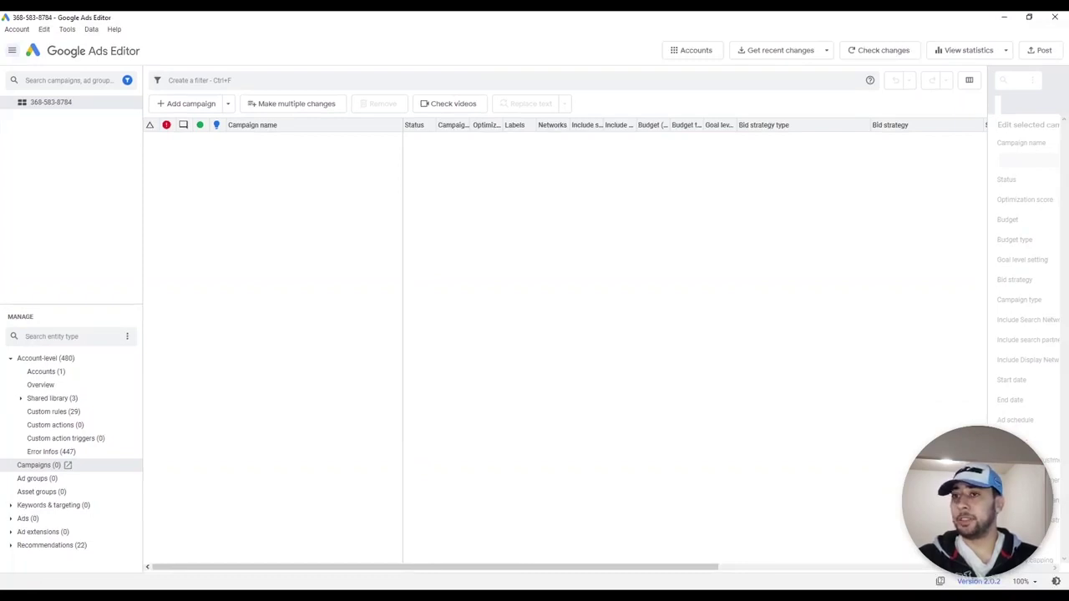
mouse_move(798, 595)
click(860, 551)
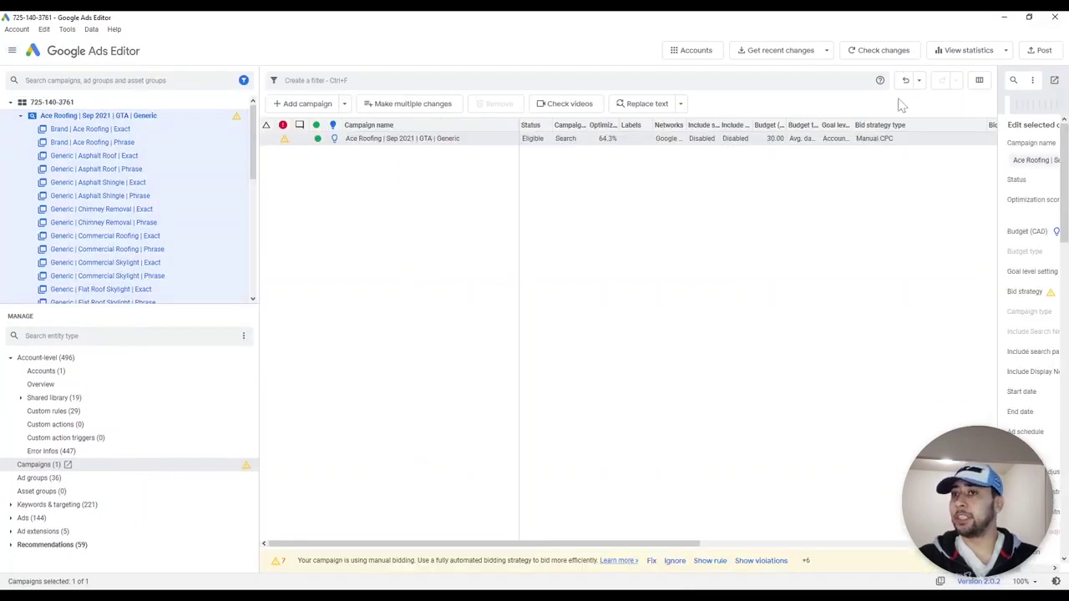
click(1054, 18)
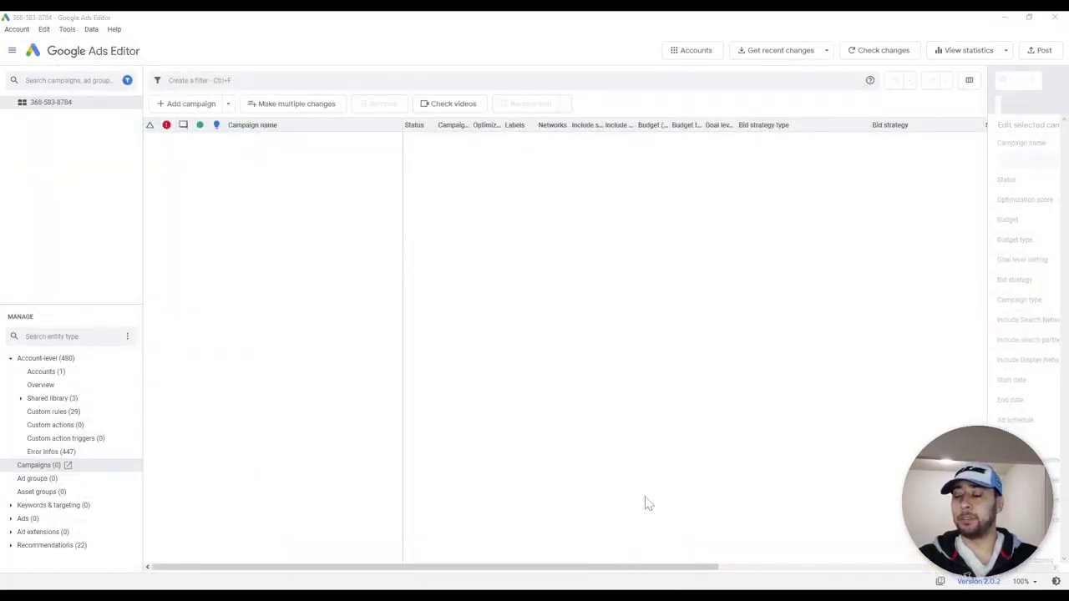
Switch from Google Ads Editor to the KWs keyword workbook in Excel
key(ctrl+o)
click(860, 444)
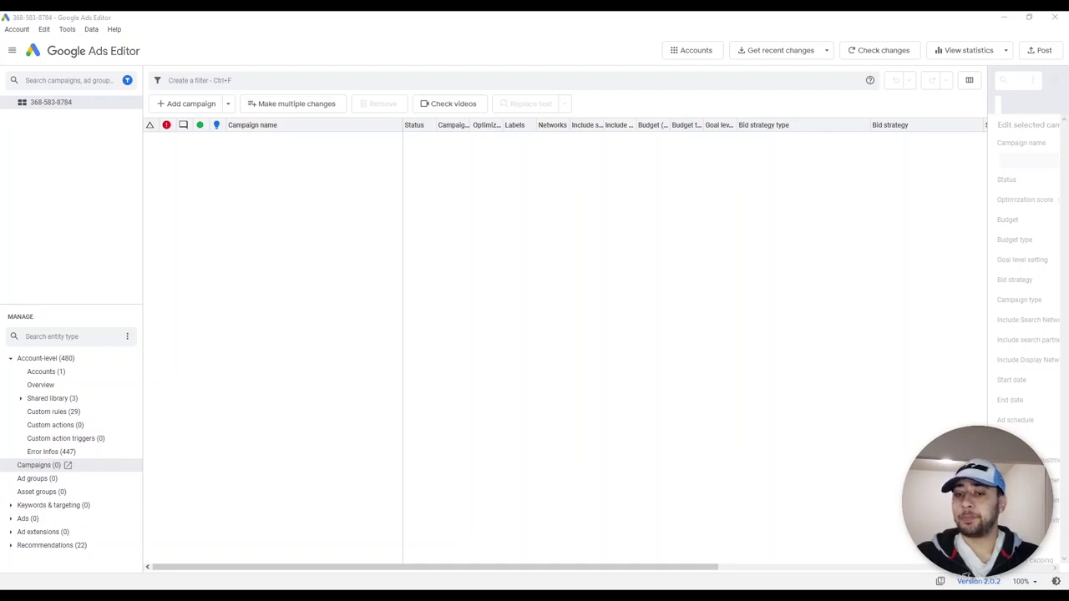
mouse_move(374, 595)
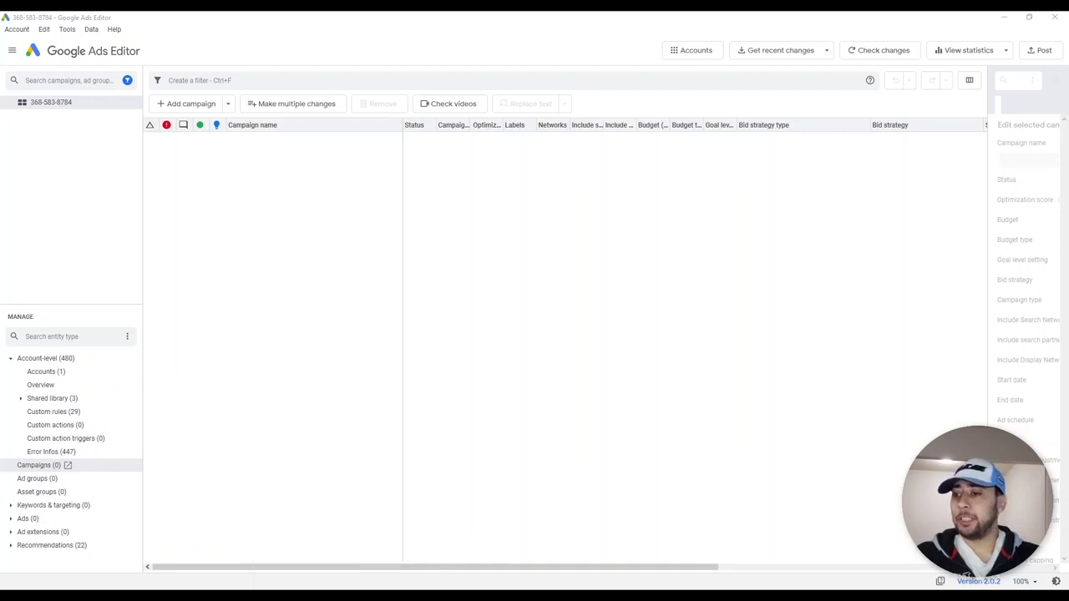
key(alt+Tab)
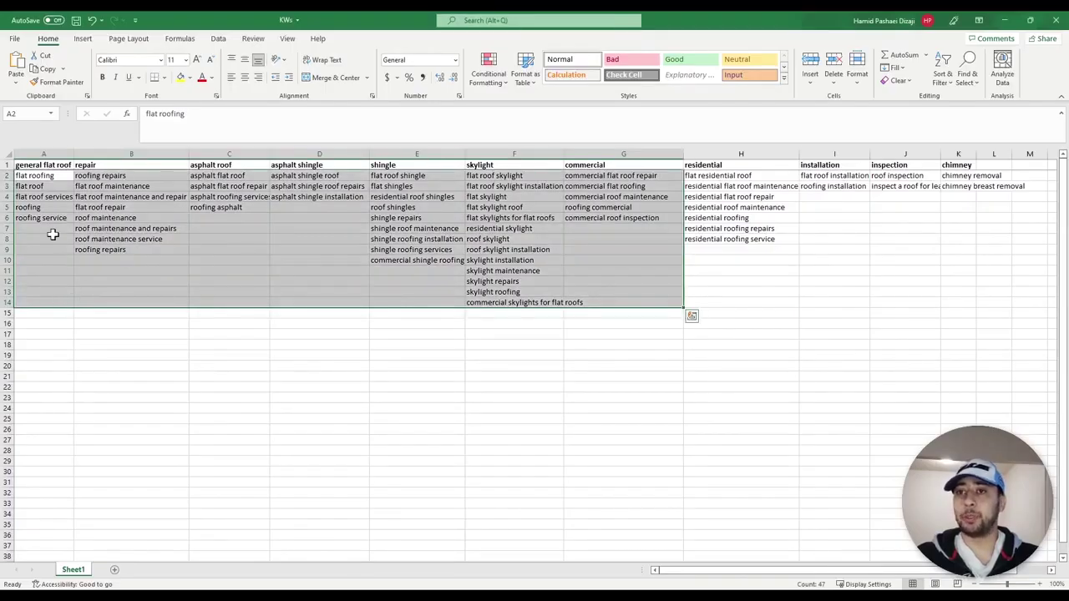
Look over the five general flat roof keywords, then create the new blank workbook Book4
click(132, 292)
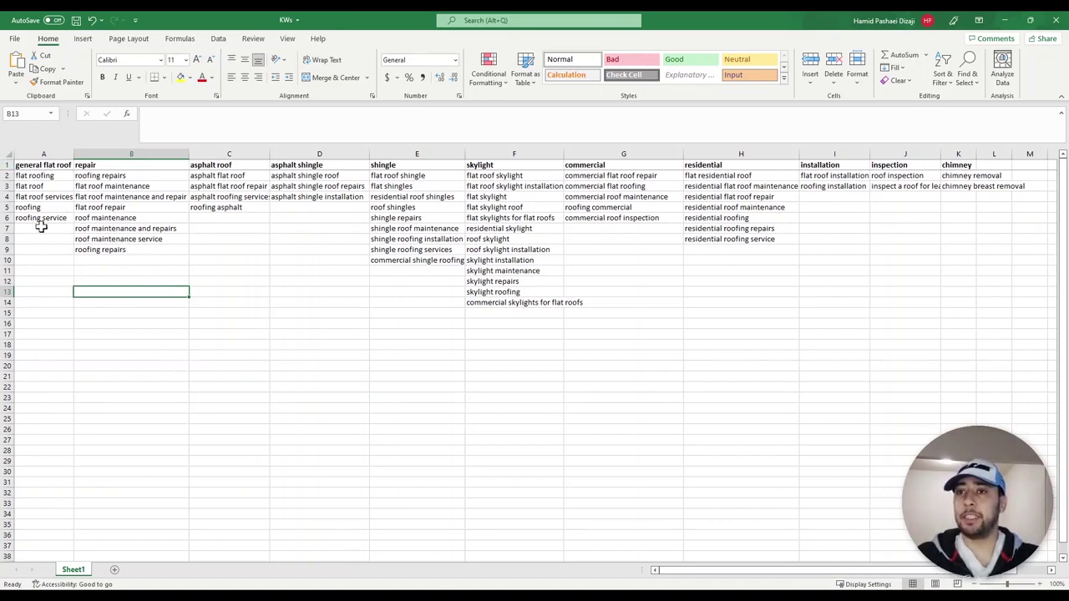
click(44, 152)
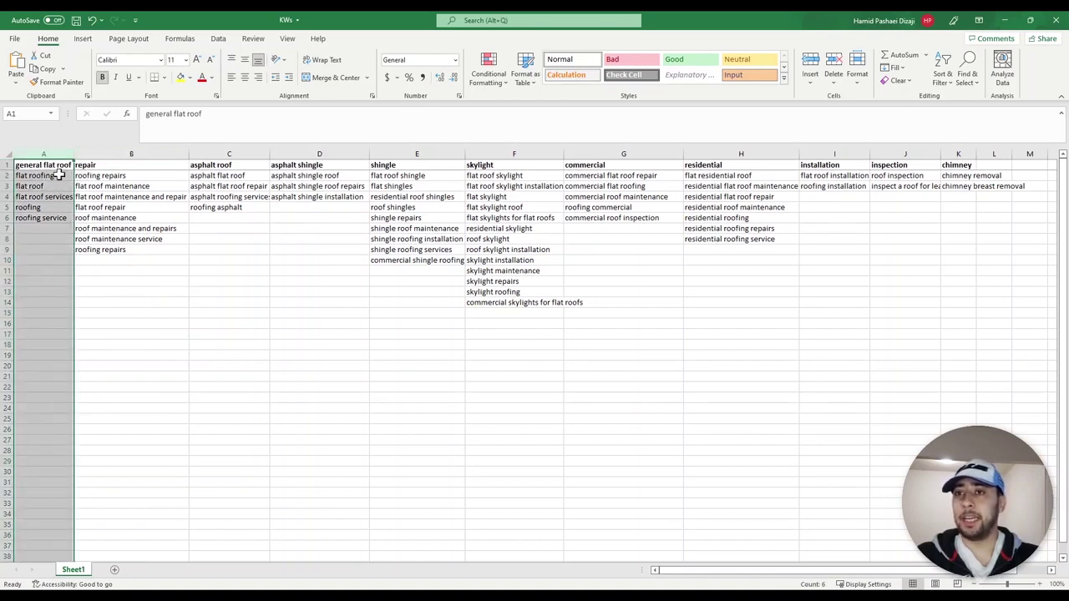
click(51, 175)
drag(52, 175, 52, 219)
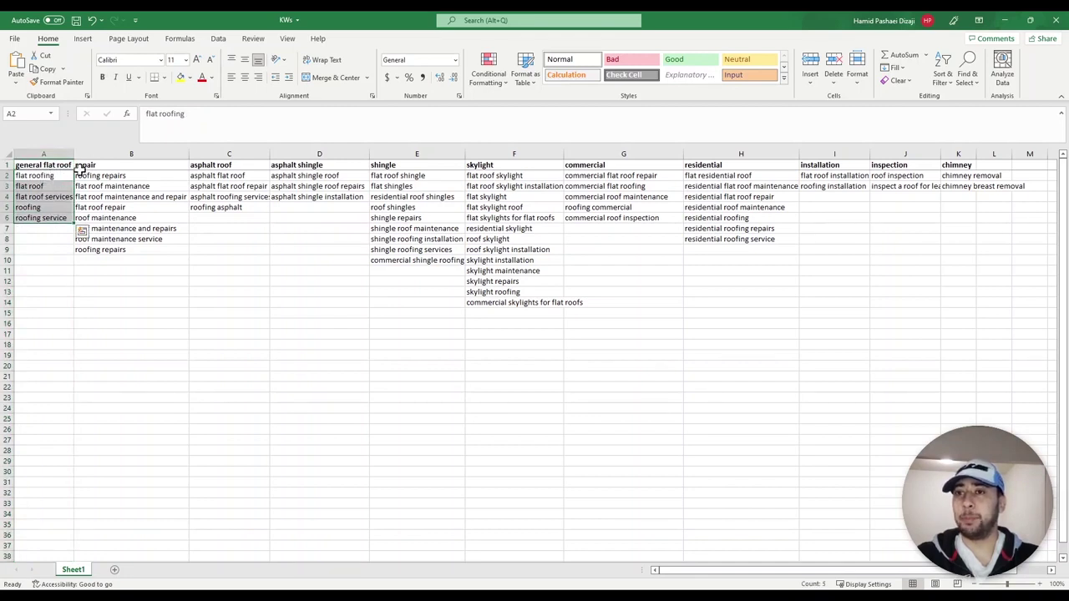
click(118, 186)
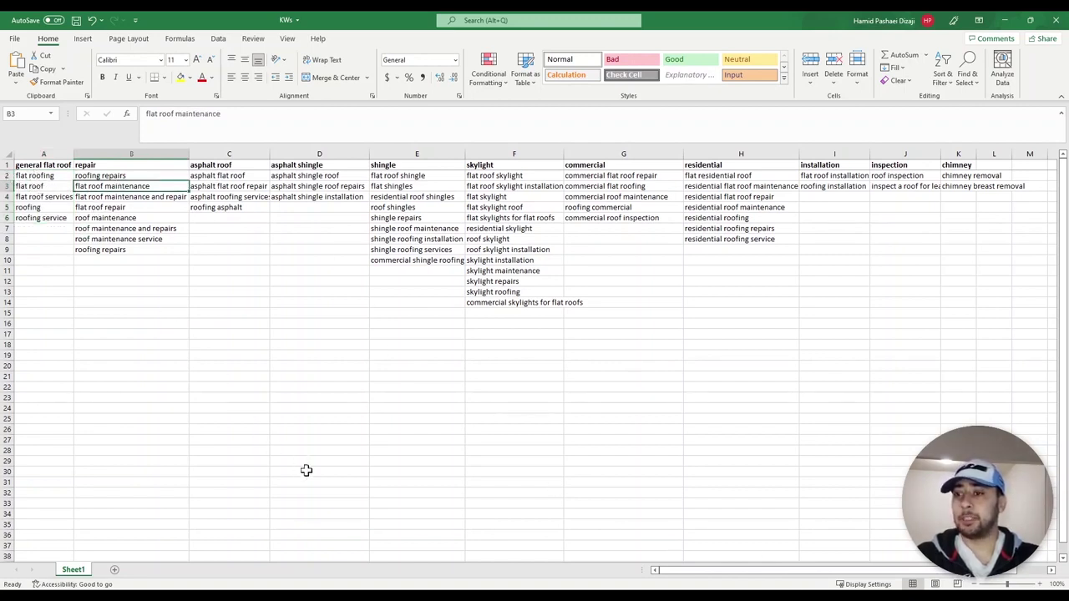
click(414, 429)
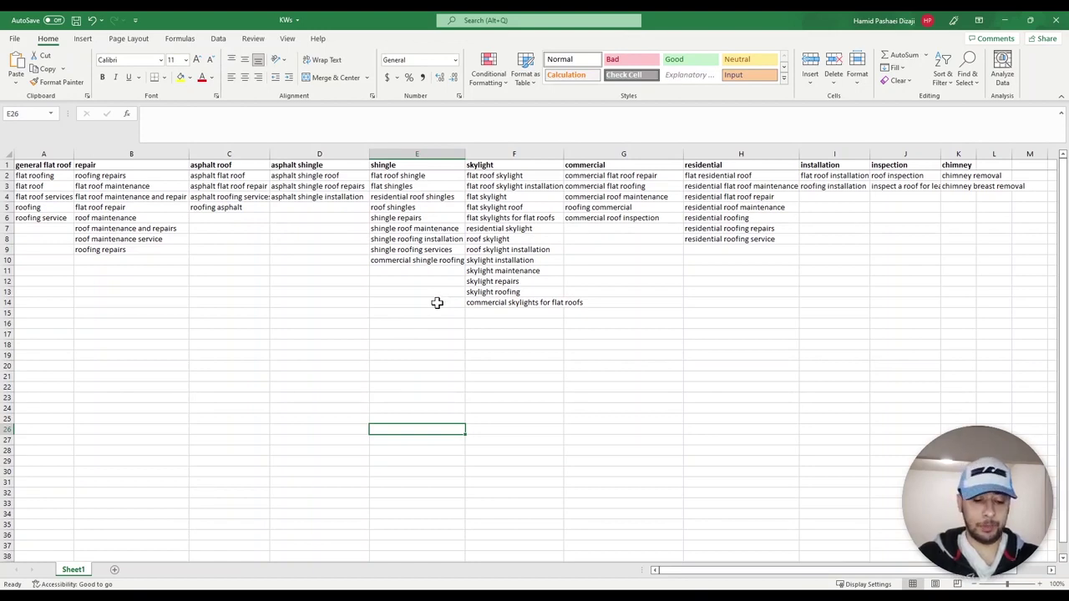
key(ctrl+n)
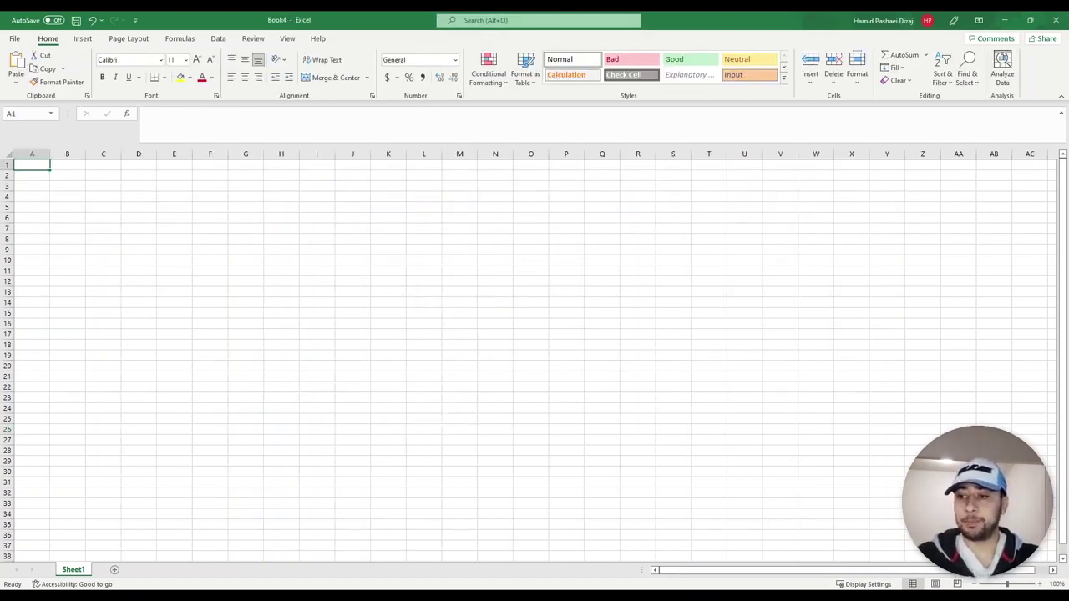
Enter 'Campaign' in A1 and widen column A to fit it
key(alt+q)
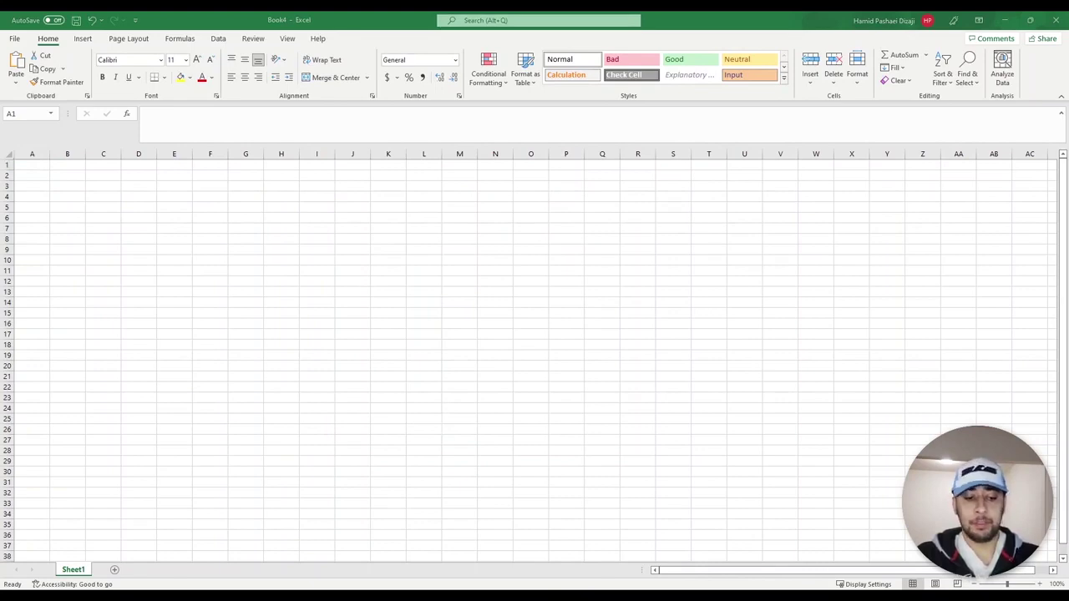
click(41, 165)
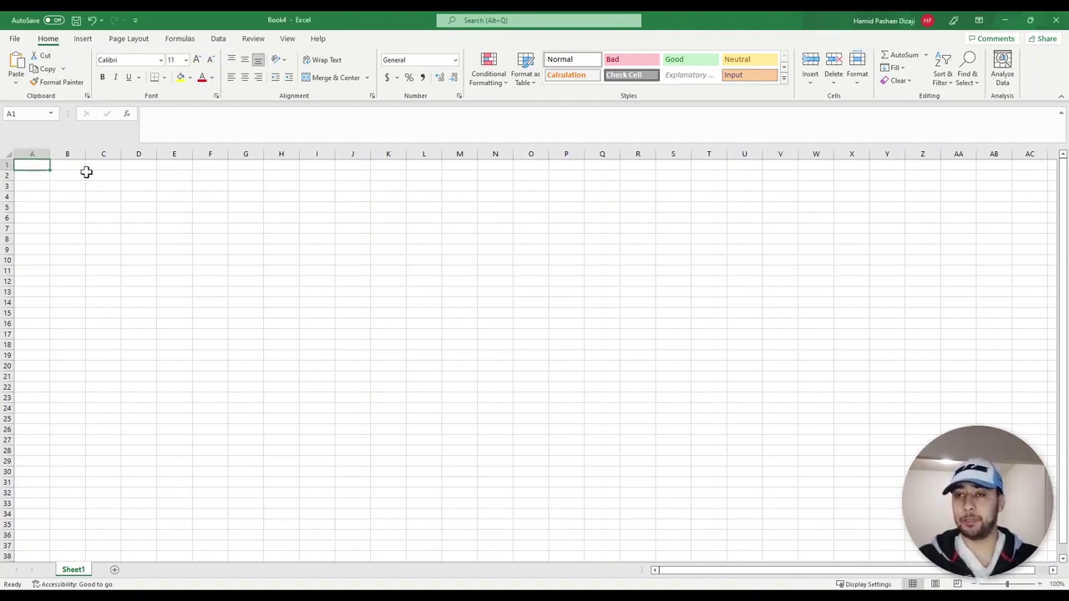
text(Campaign)
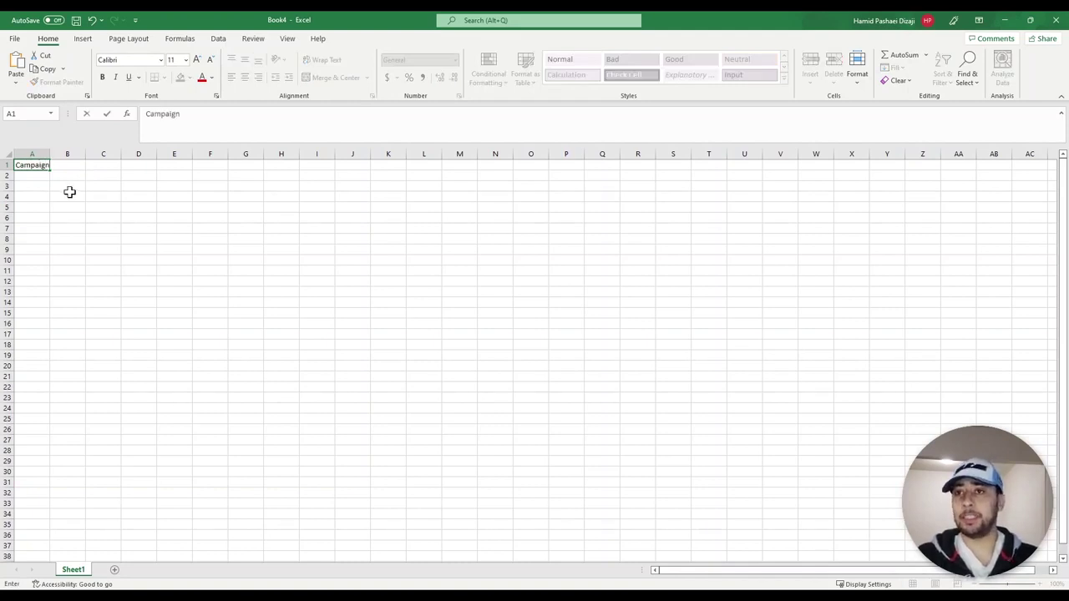
click(69, 195)
drag(49, 155, 57, 155)
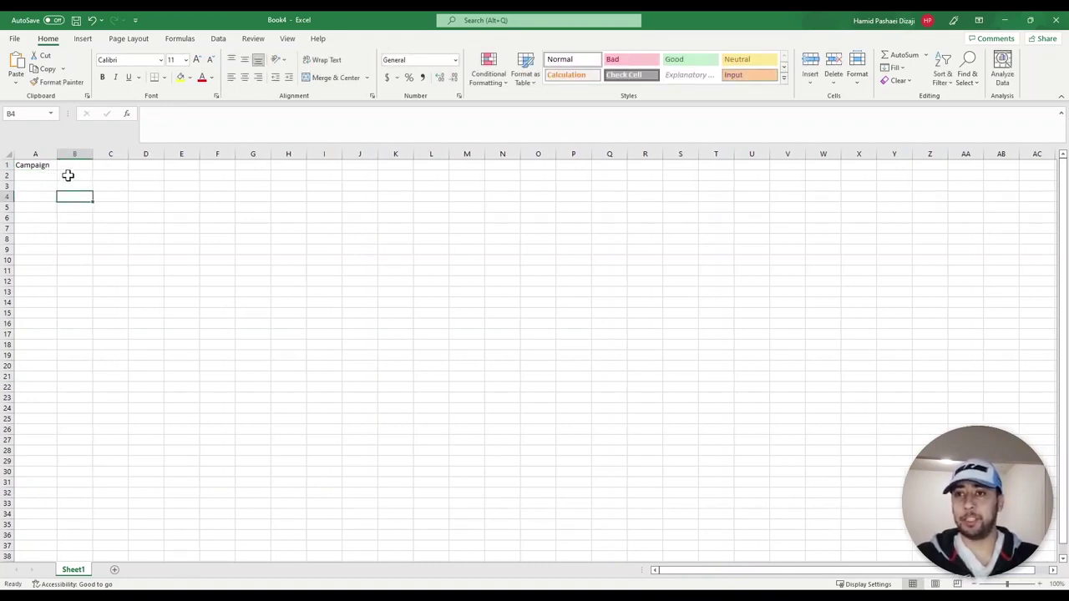
Start the B1 header with 'Ad' and zoom the worksheet in
click(72, 166)
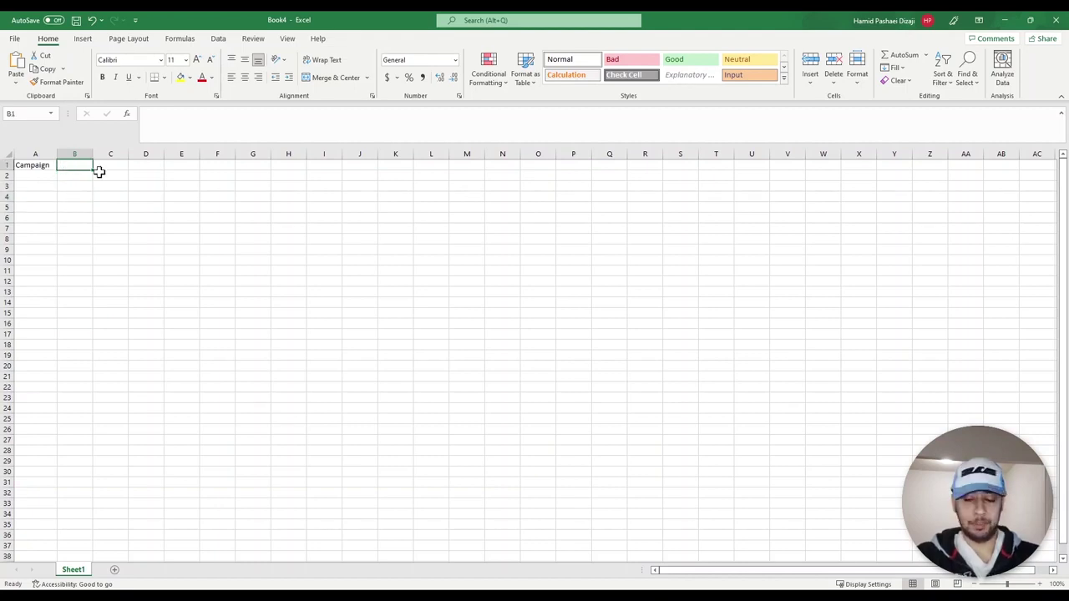
text(Ad)
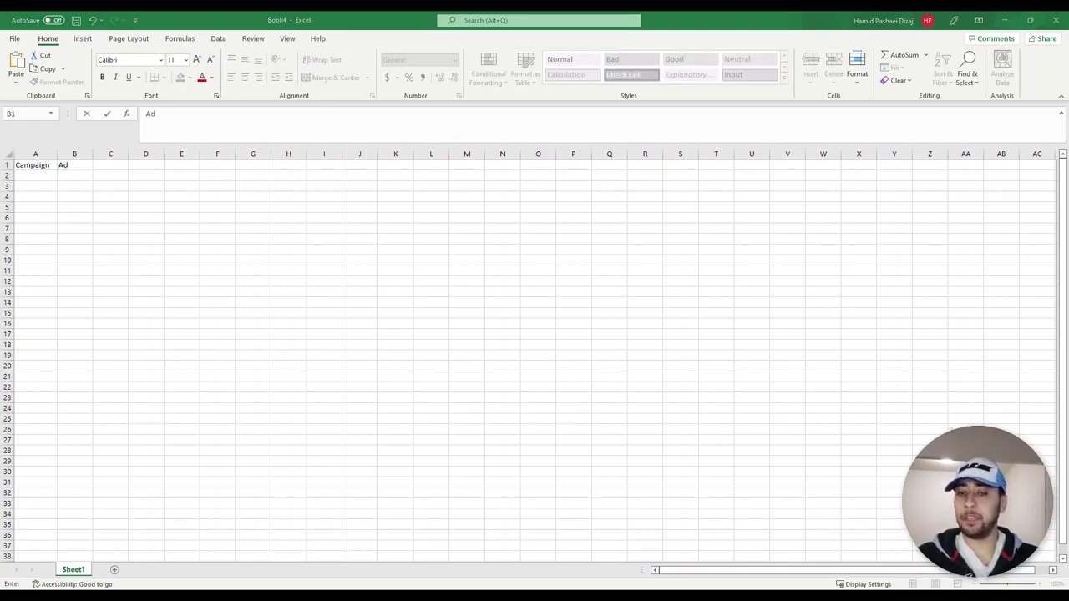
click(1002, 513)
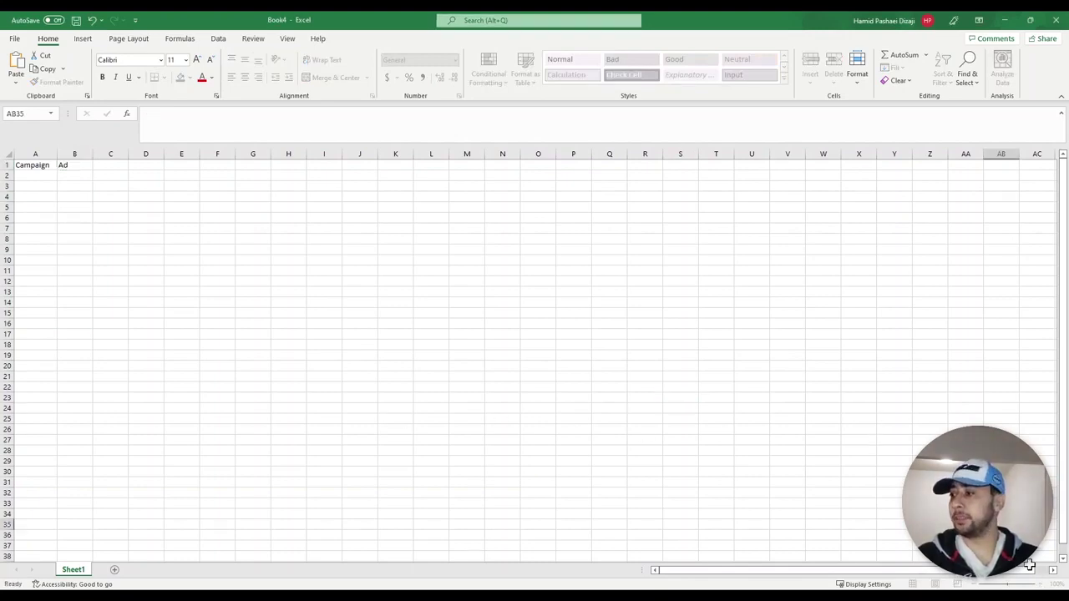
click(1040, 585)
click(1041, 585)
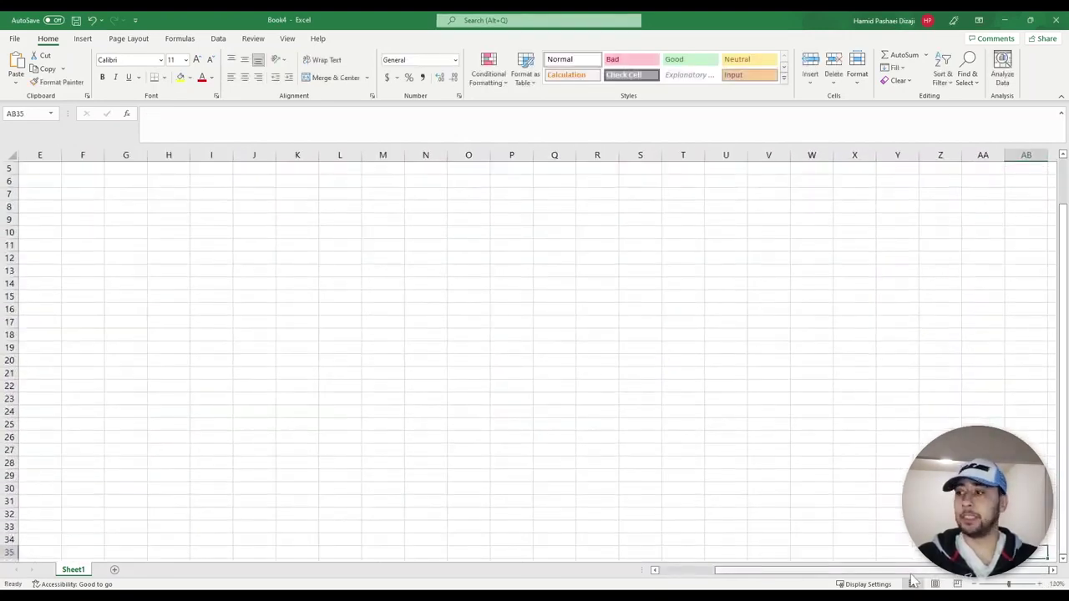
drag(835, 570, 668, 570)
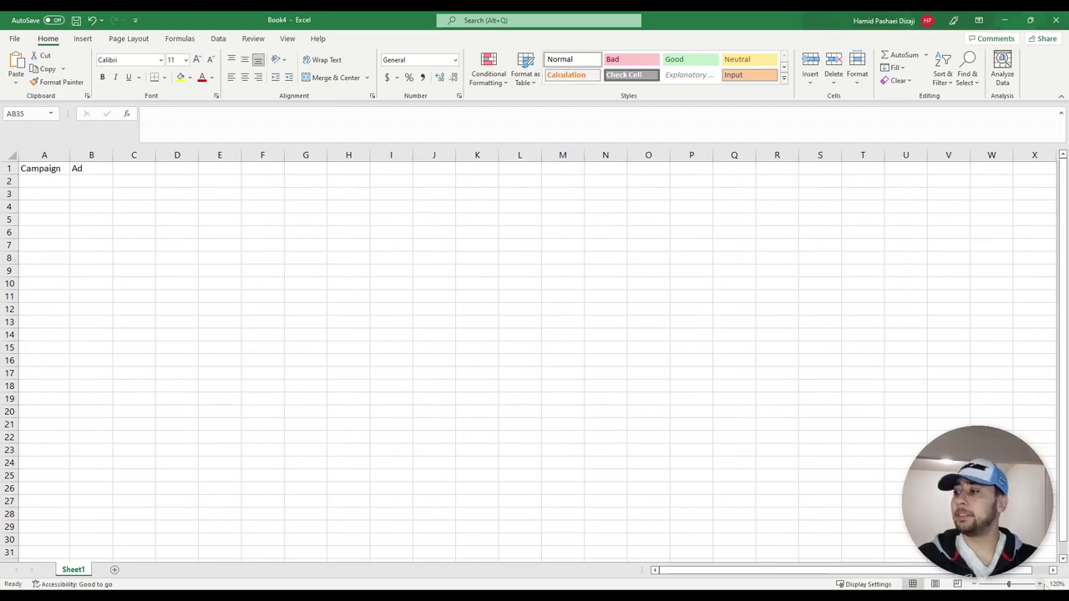
click(1040, 584)
click(1040, 585)
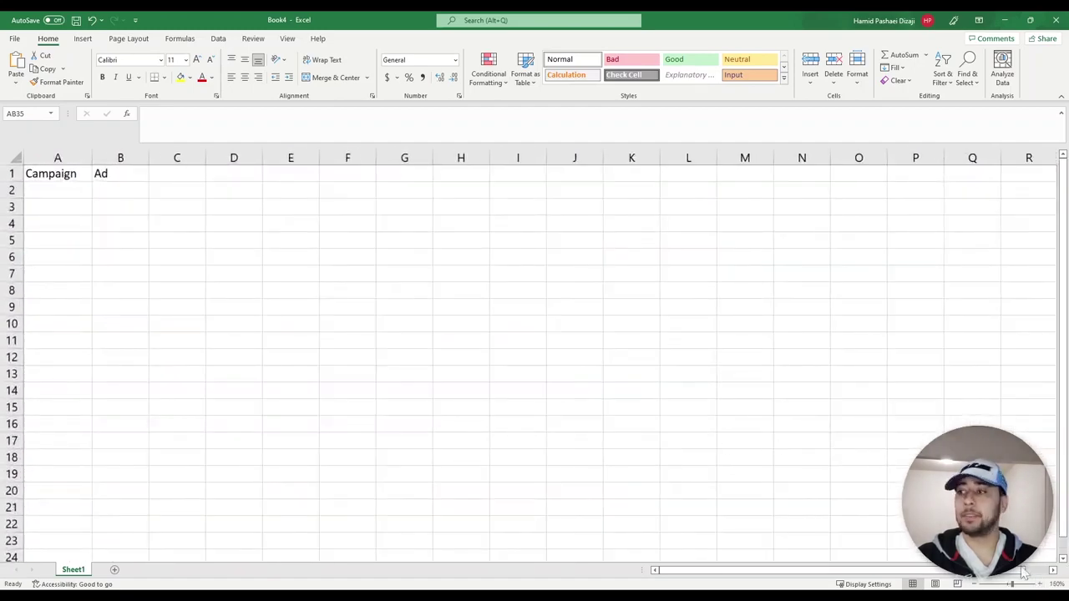
click(1041, 585)
click(1041, 585)
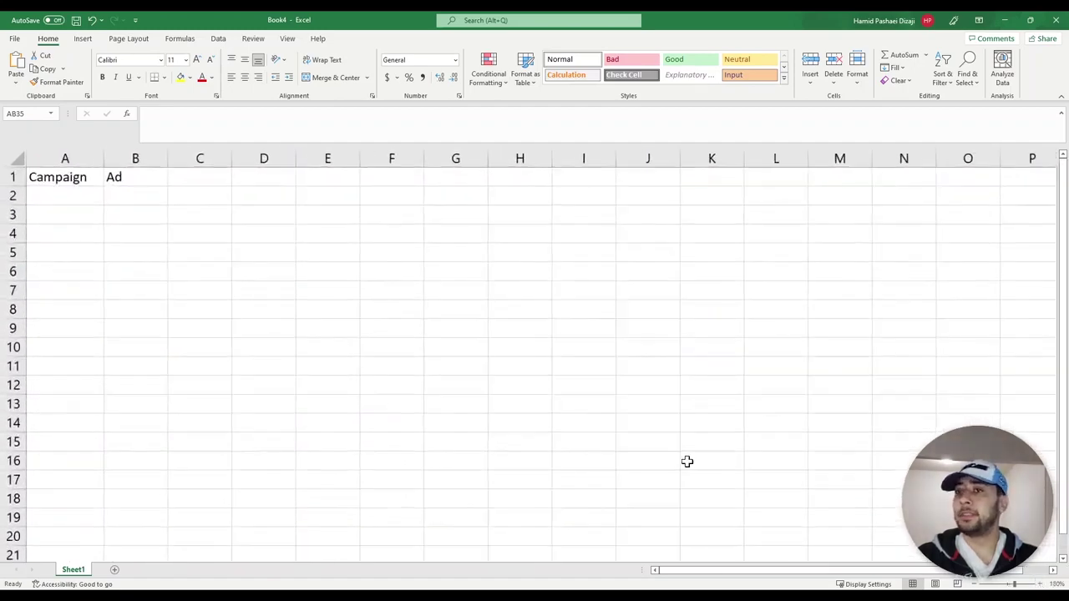
Complete B1 as 'Ad Group', then enter 'Keyword' in C1 and 'Match Type' in D1
click(139, 181)
key(F2)
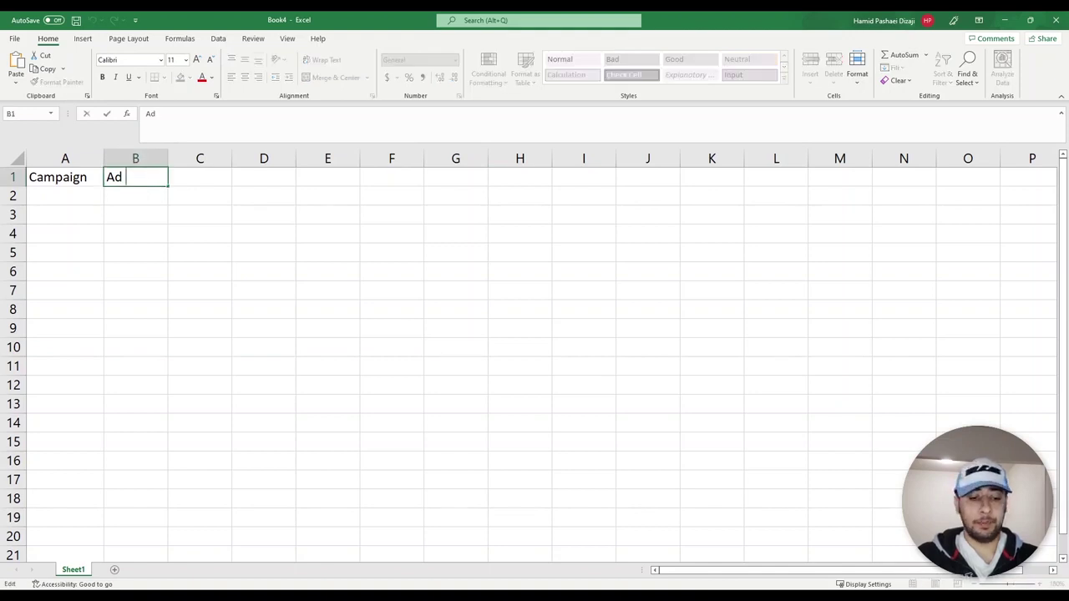
key(Escape)
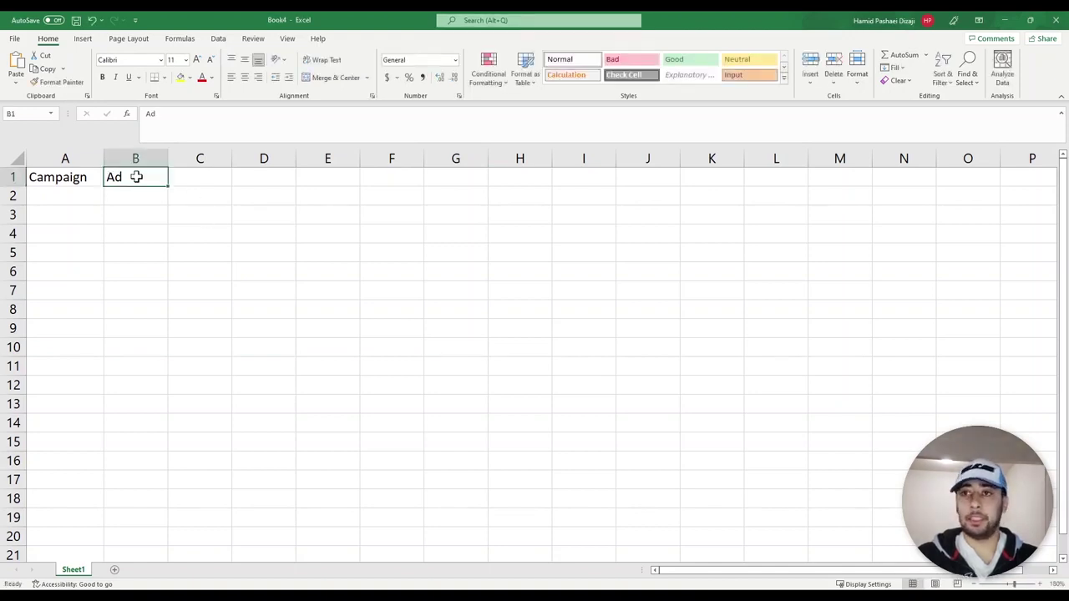
key(F2)
text(Group)
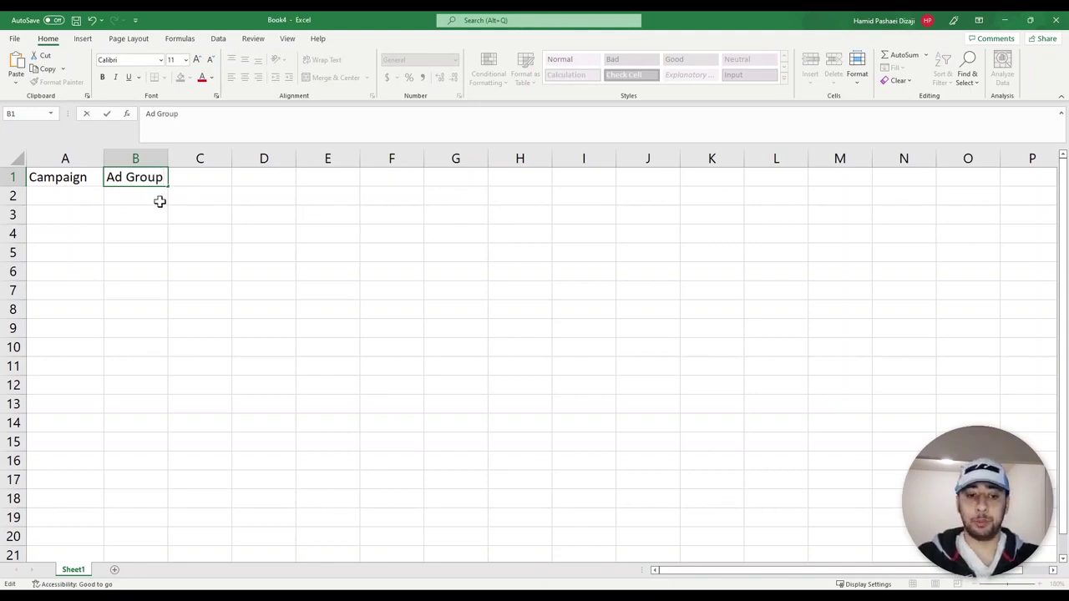
click(194, 183)
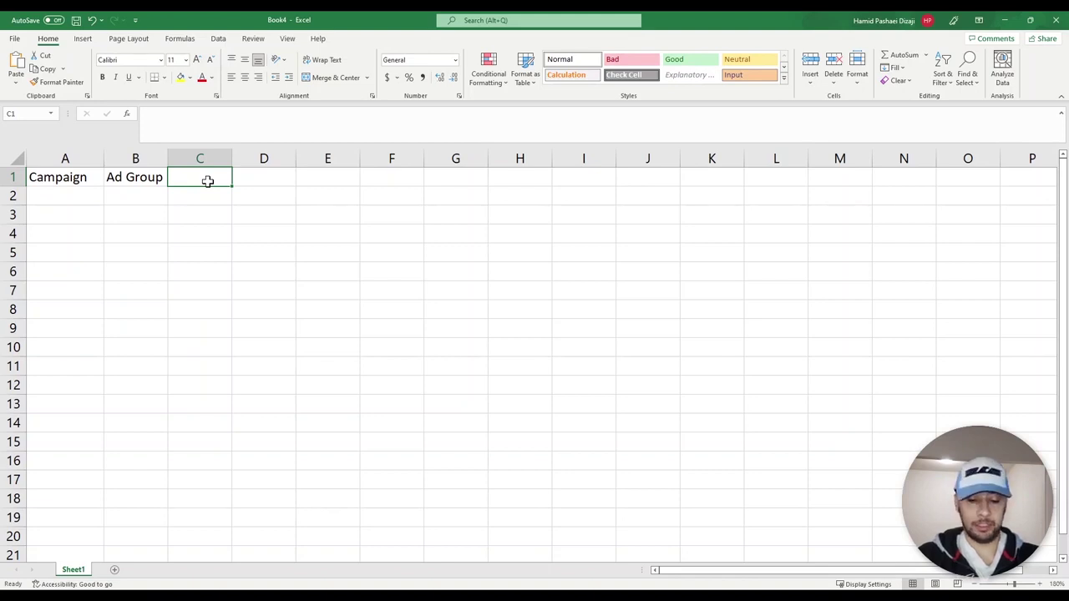
text(Keyword)
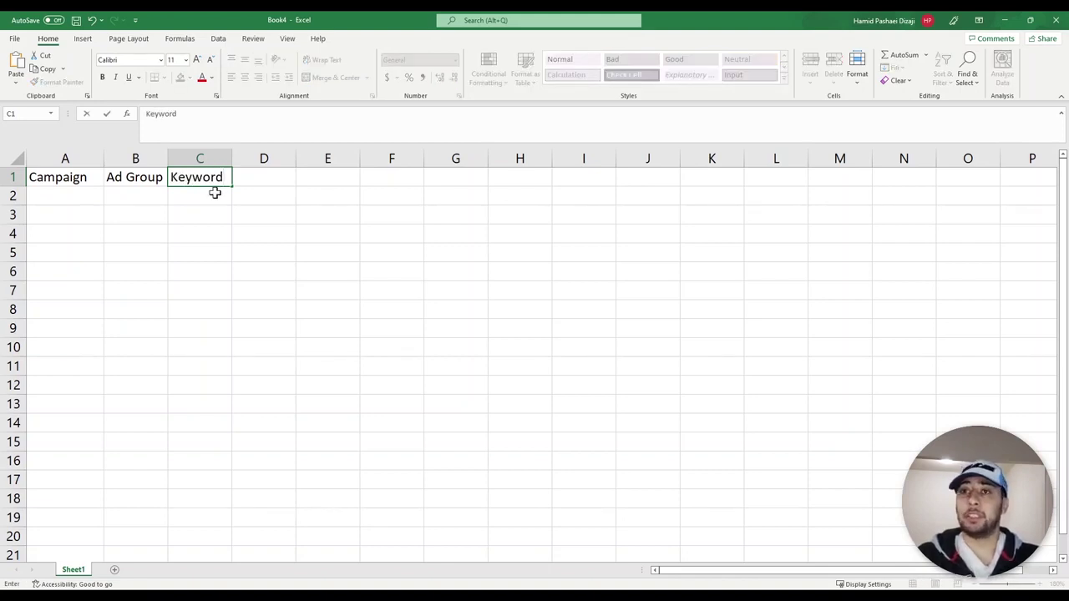
click(254, 178)
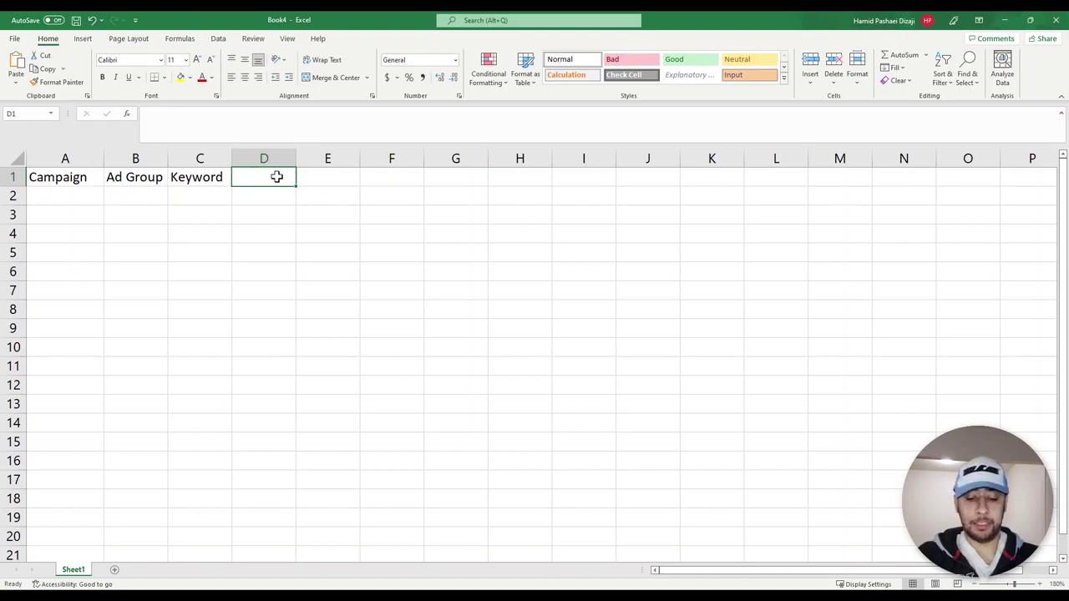
text(Match Ty)
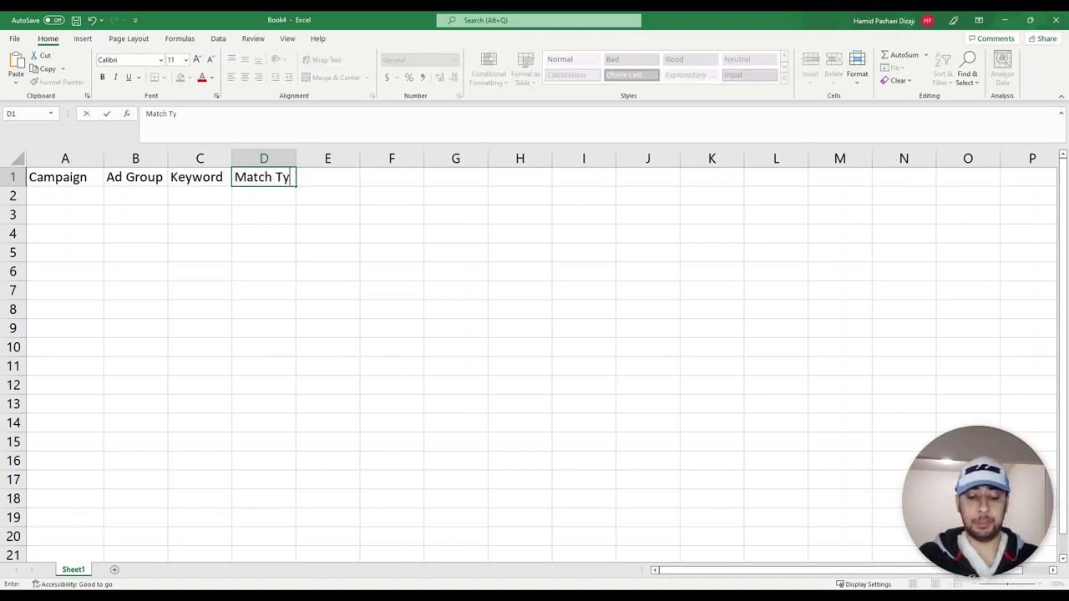
text(pe)
key(Return)
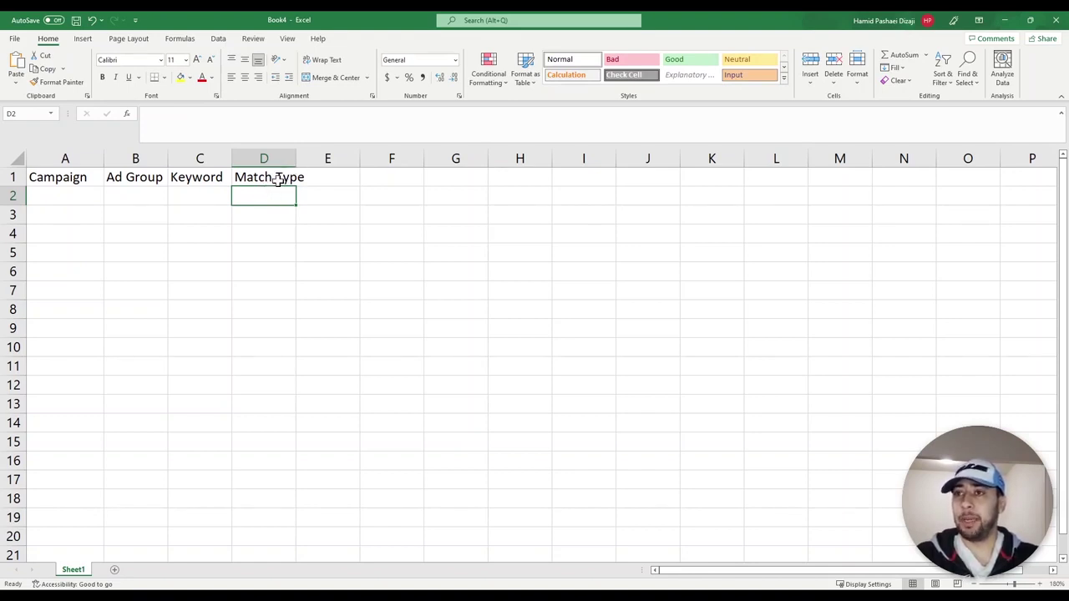
Change the headers to lowercase 'campaign' and 'Ad group'
click(278, 179)
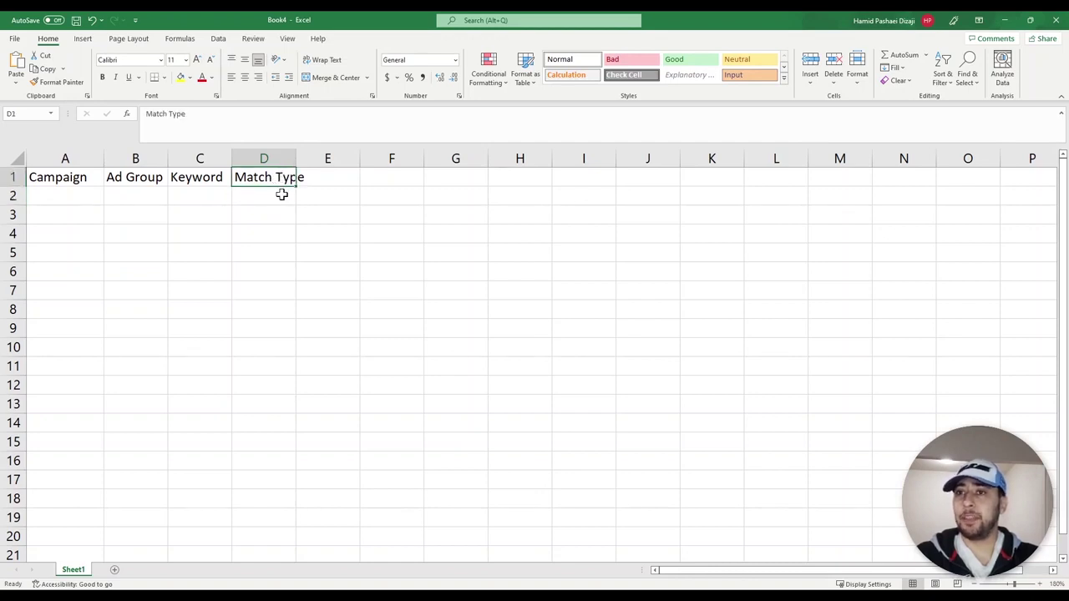
click(14, 176)
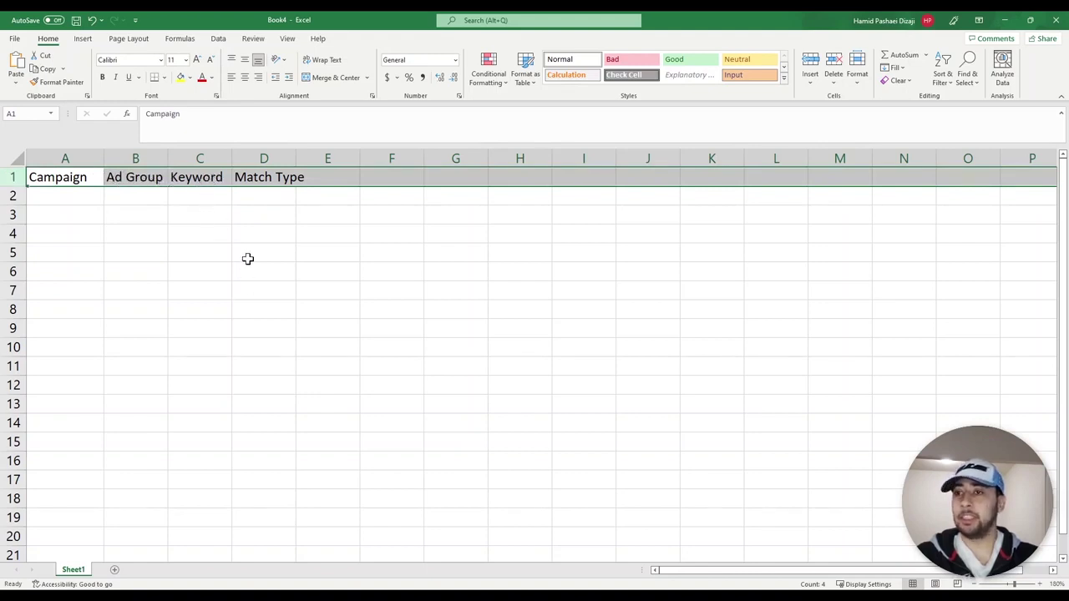
double_click(59, 176)
click(28, 177)
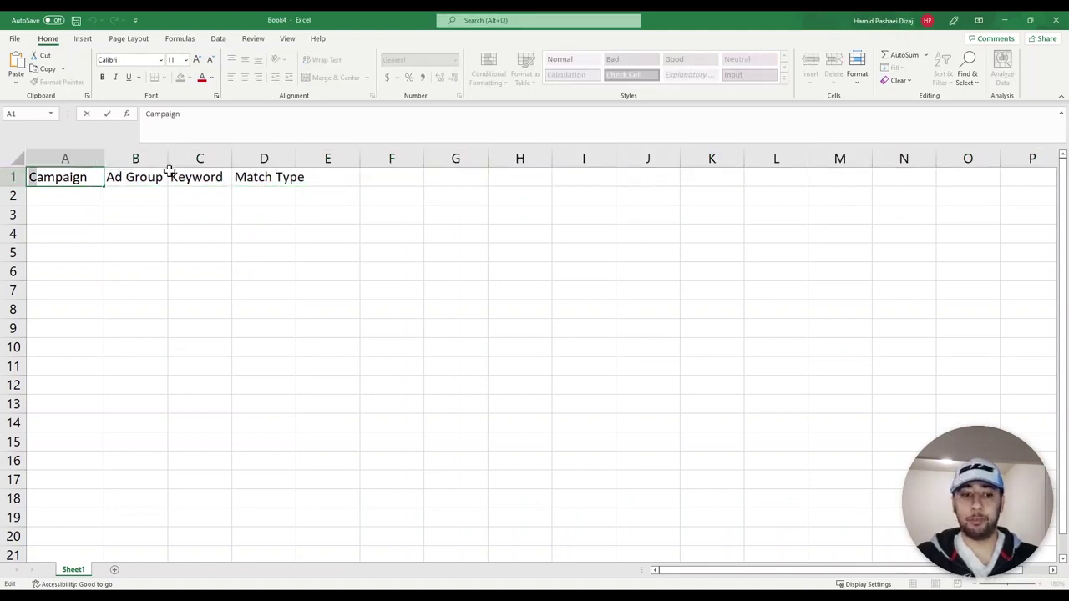
key(Delete)
text(c)
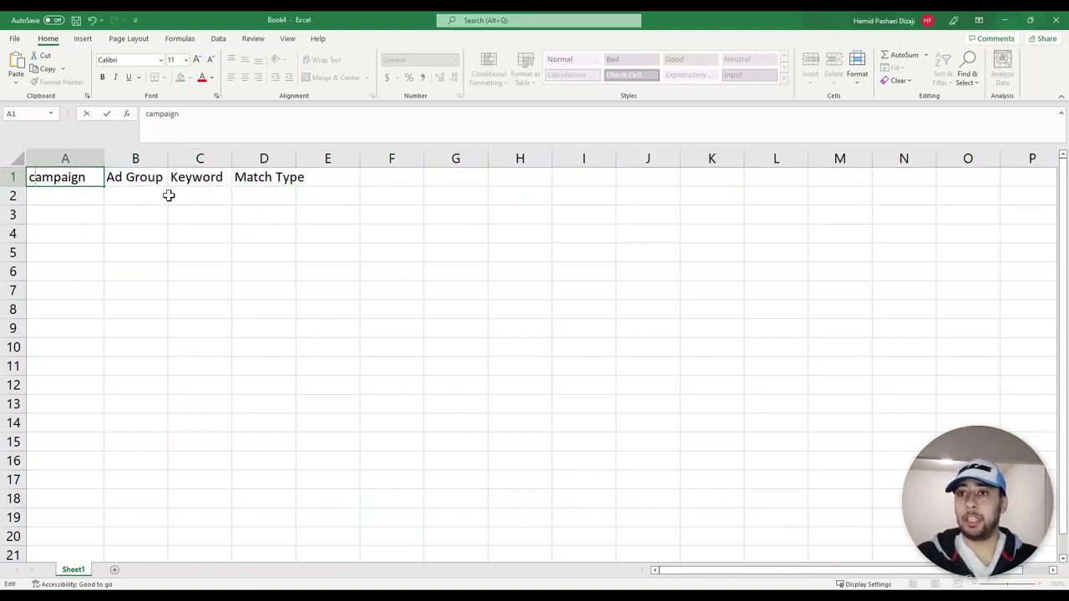
click(169, 196)
click(109, 179)
double_click(114, 177)
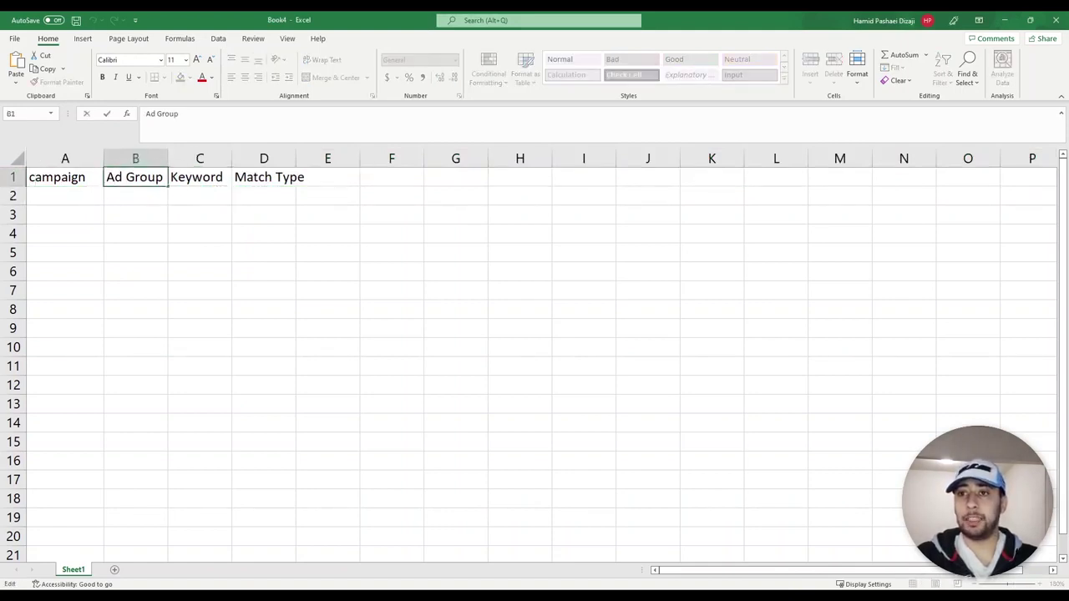
click(126, 177)
key(Delete)
text(g)
click(181, 217)
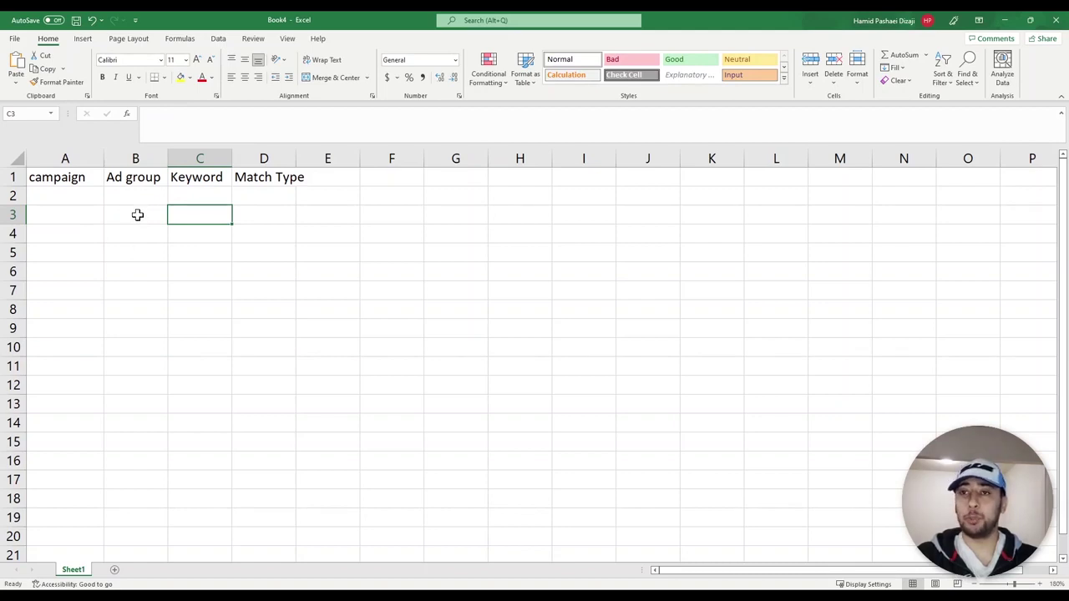
Restore the capitalised 'Campaign' and 'Ad Group' headers
click(57, 180)
double_click(56, 180)
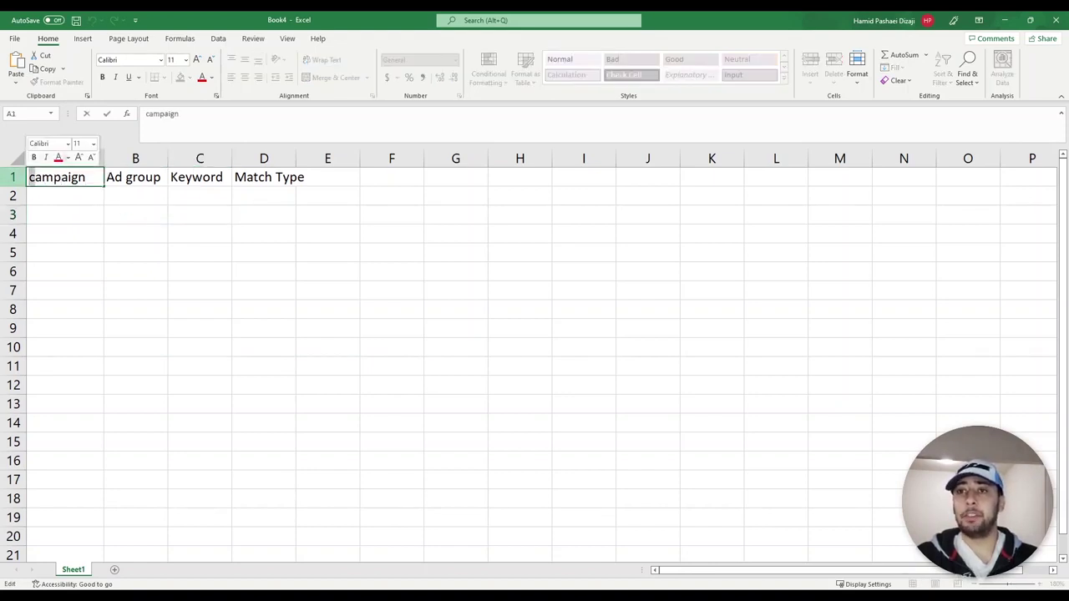
click(12, 177)
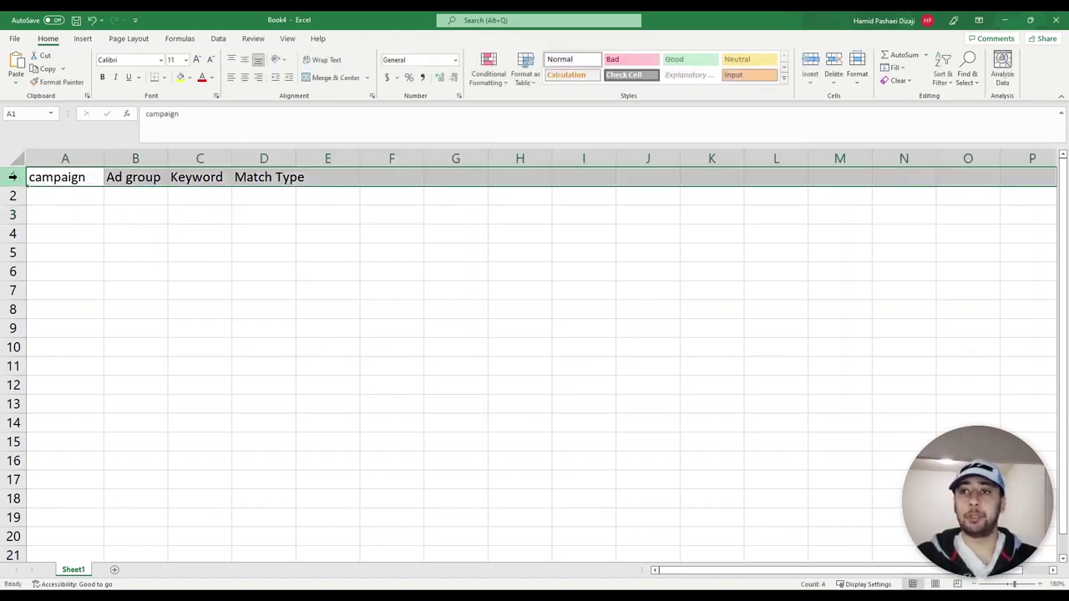
click(142, 179)
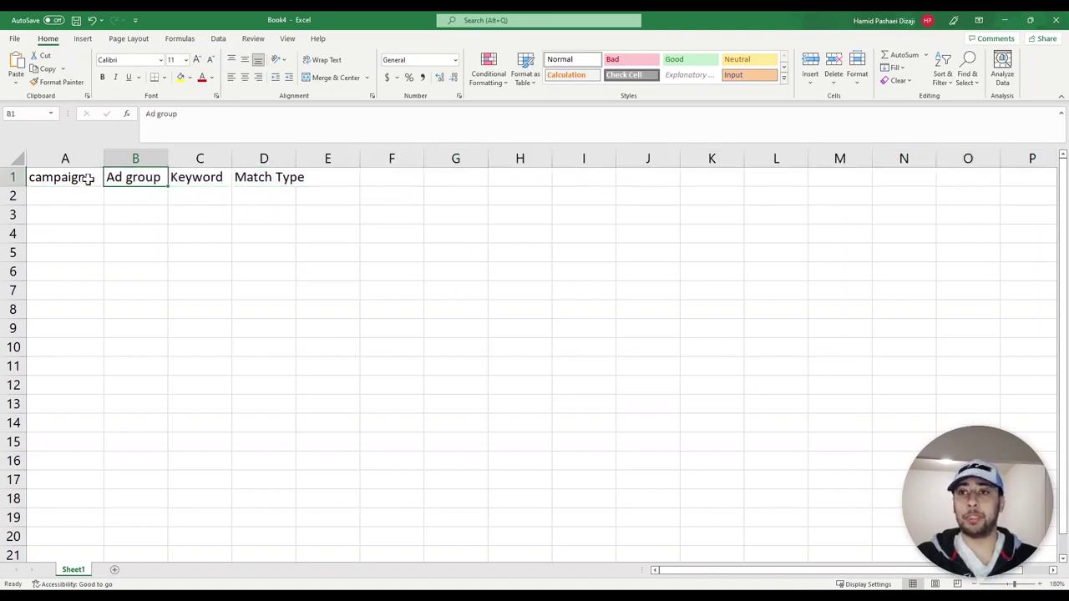
click(72, 177)
double_click(67, 176)
text(C)
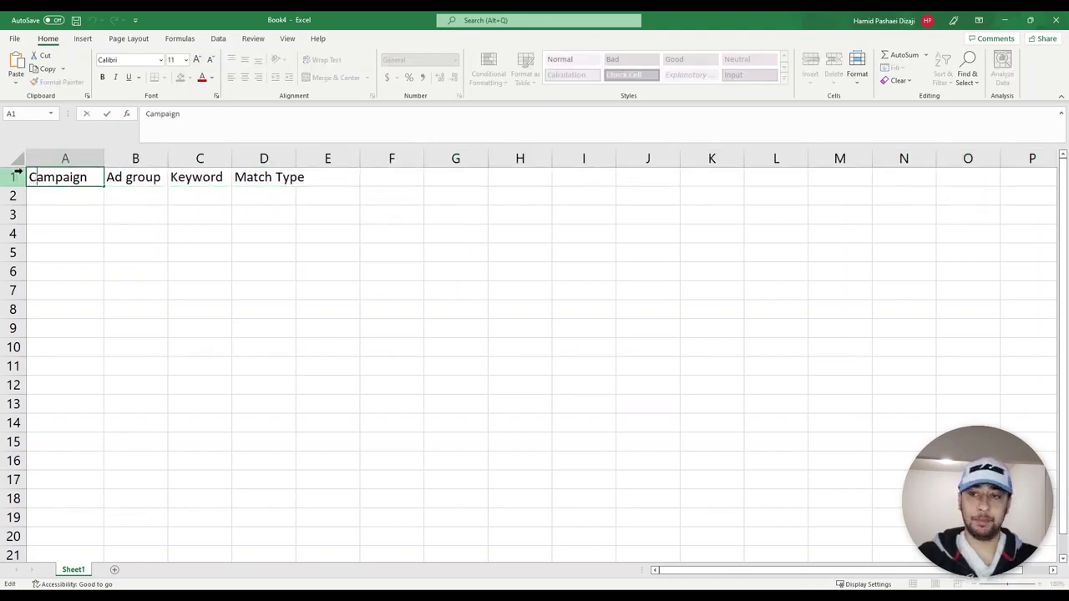
click(136, 176)
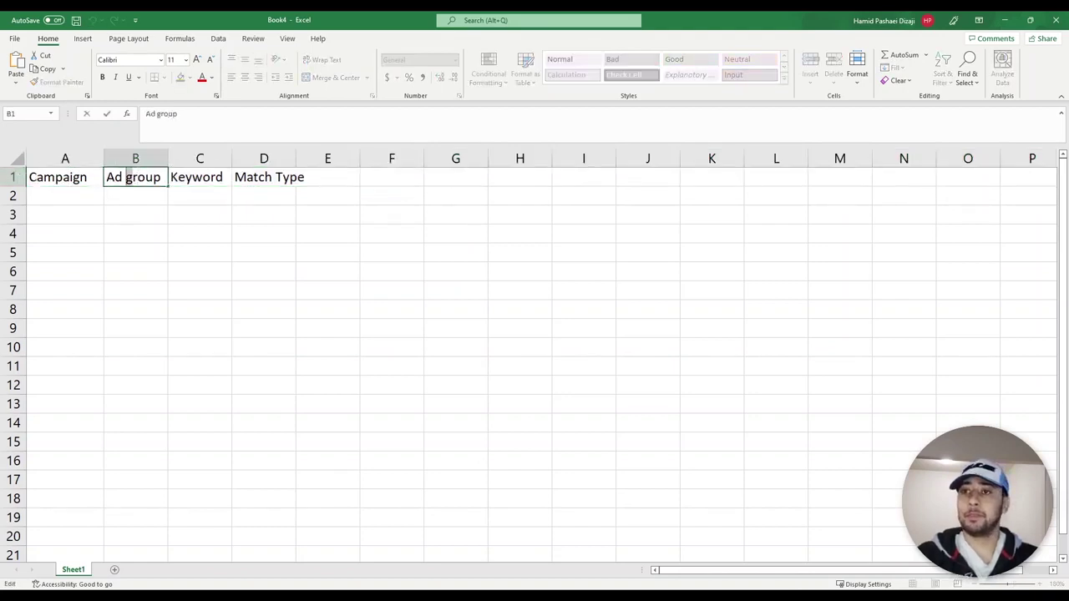
double_click(131, 176)
text(G)
click(455, 159)
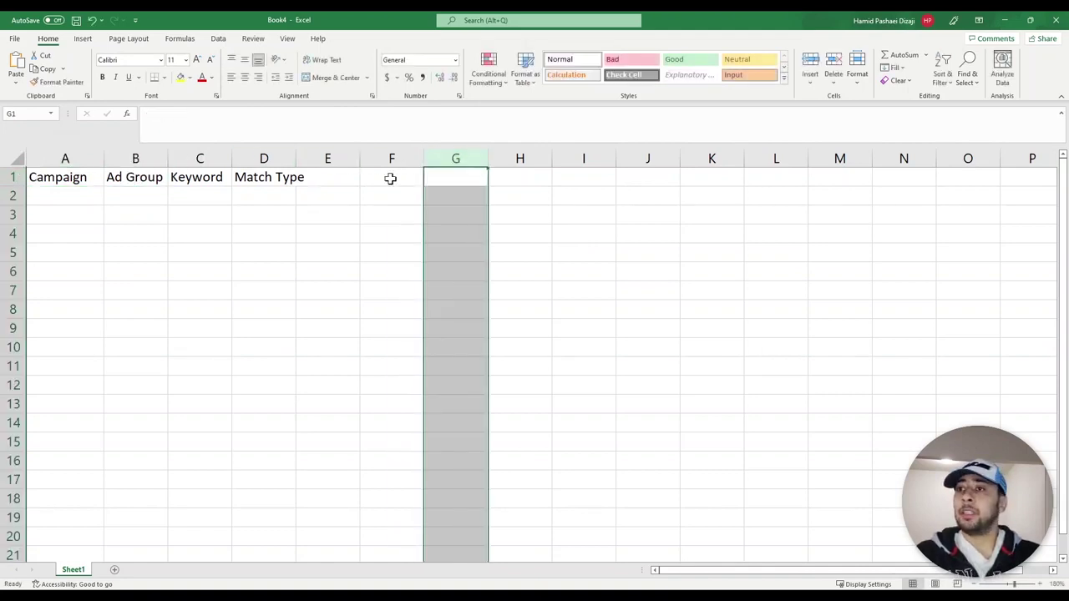
click(242, 194)
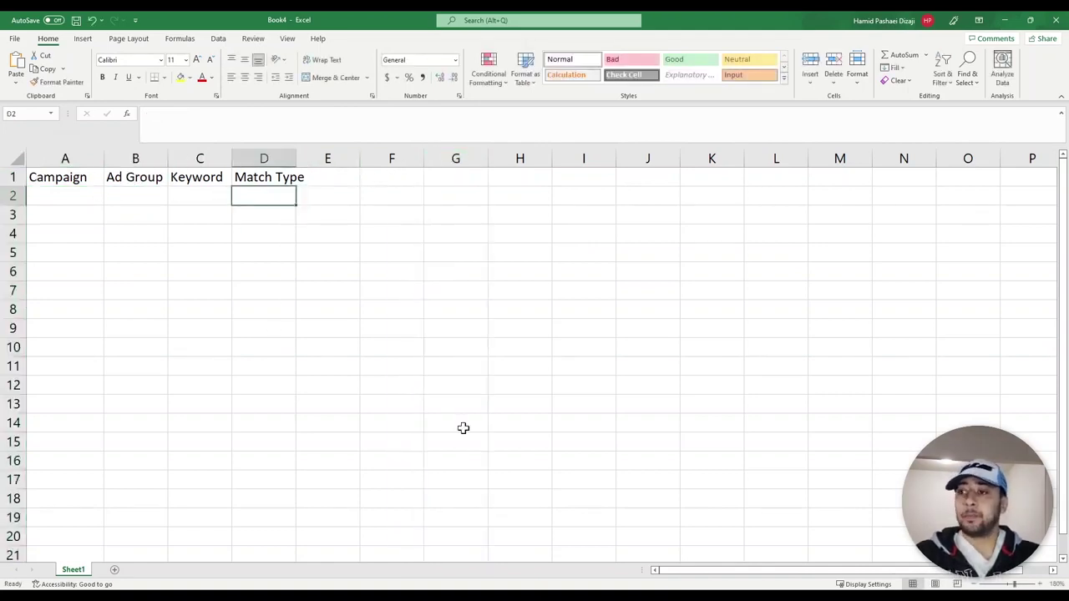
Paste the copied keyword data from the KWs workbook into Book4 starting at B2
key(alt+Tab)
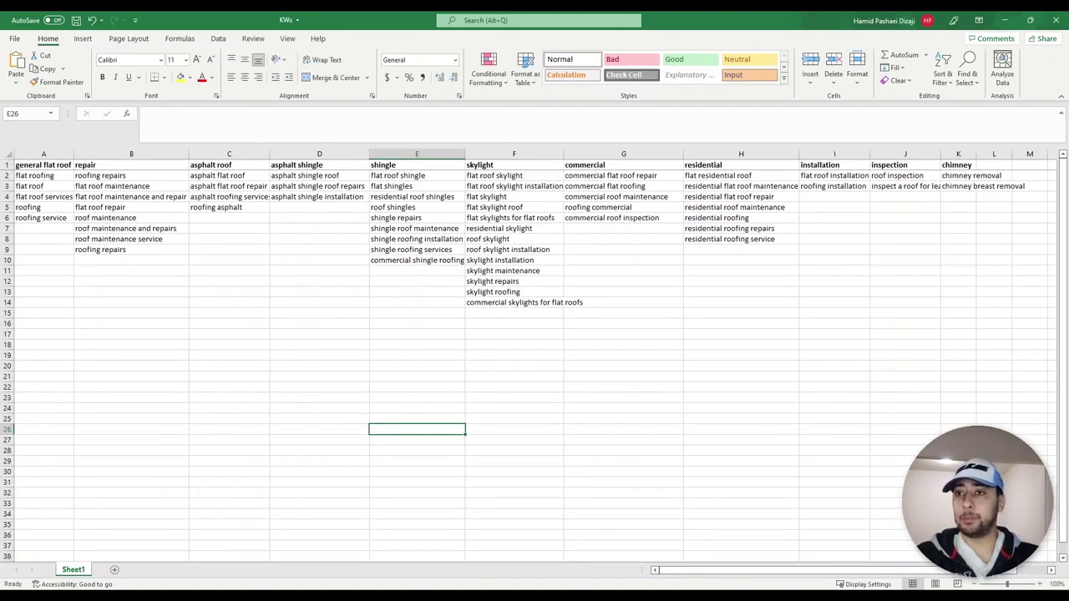
key(alt+Tab)
key(alt+Tab)
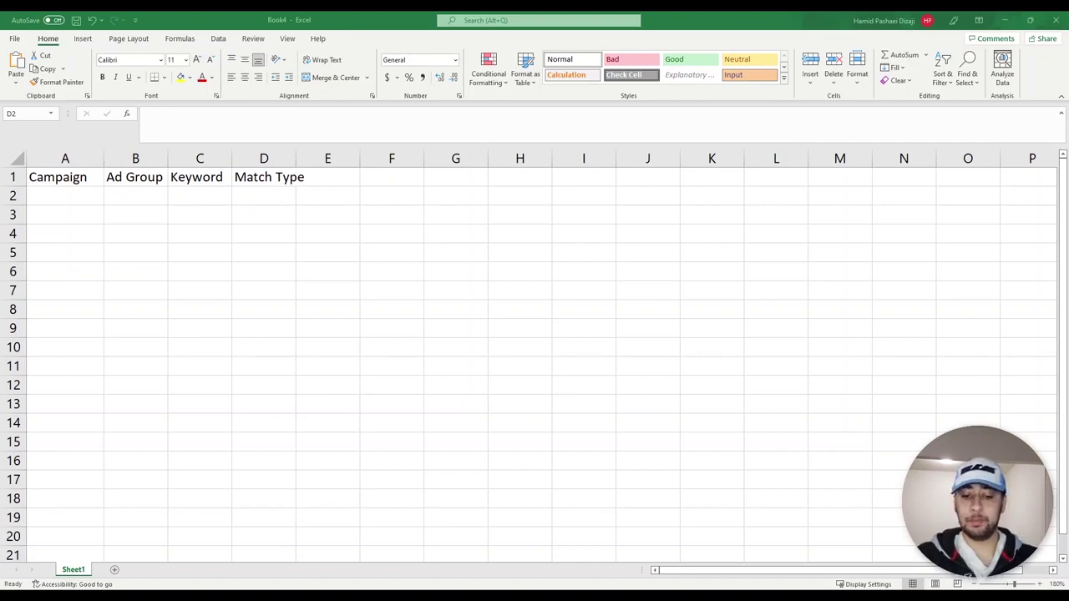
click(136, 195)
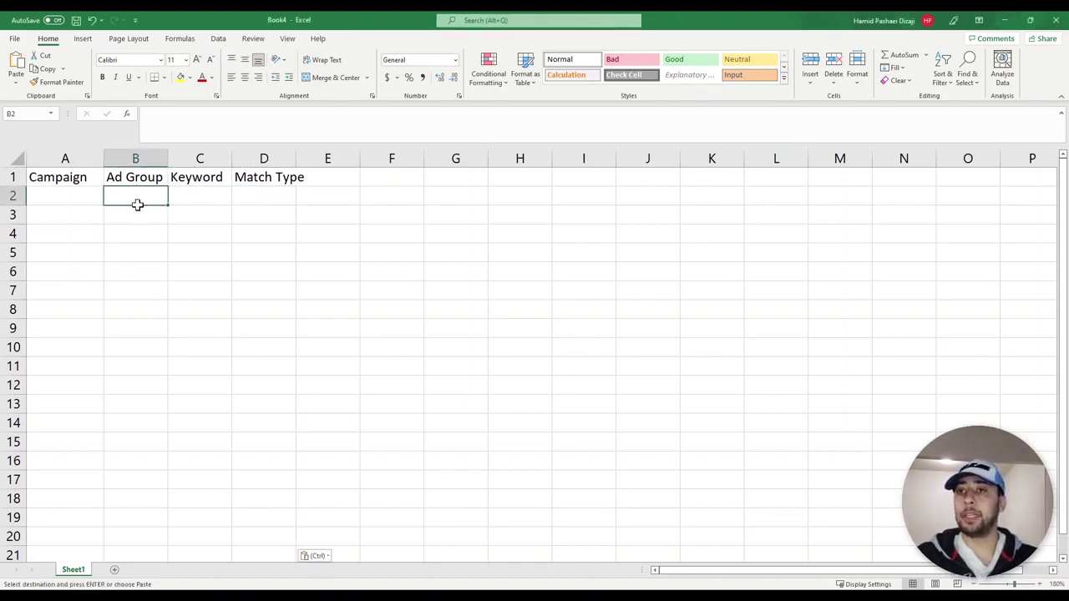
key(ctrl+v)
AutoFit columns B and C so ad group names and keywords show in full
double_click(168, 159)
click(210, 235)
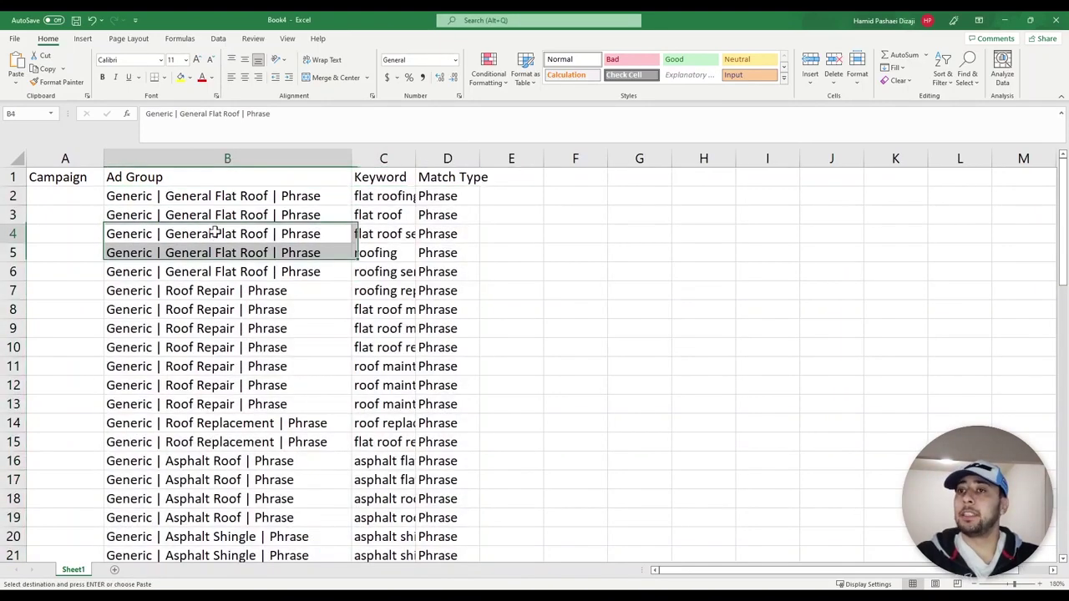
click(37, 178)
click(13, 177)
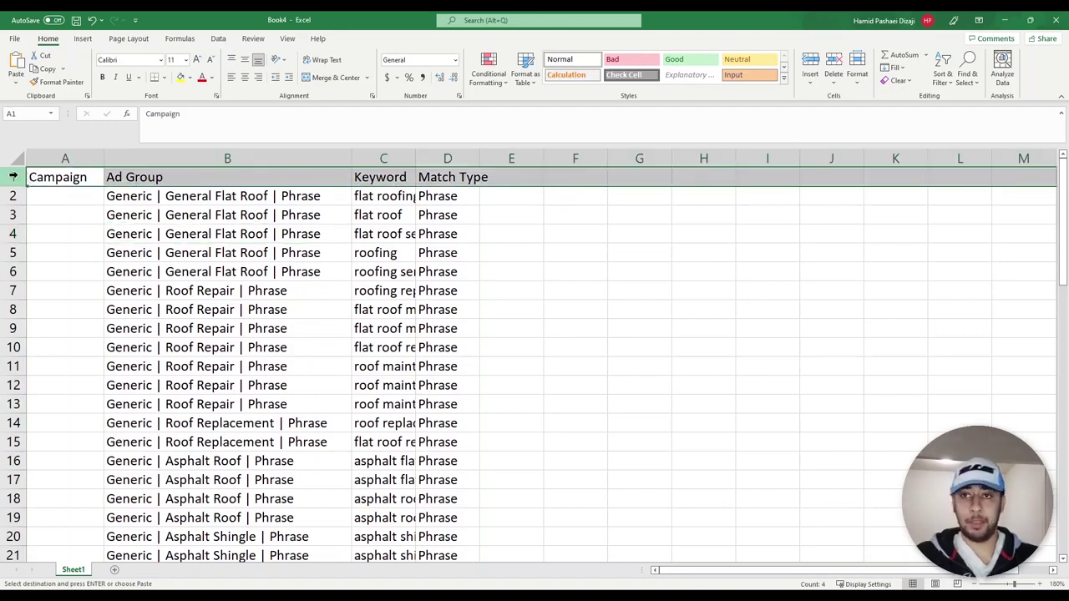
click(255, 237)
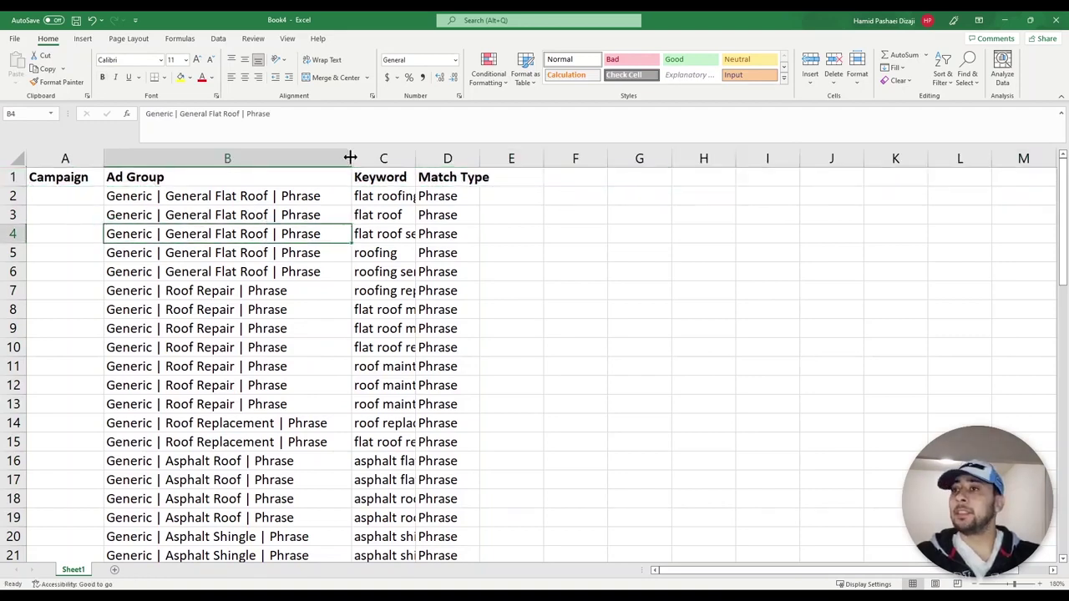
double_click(413, 158)
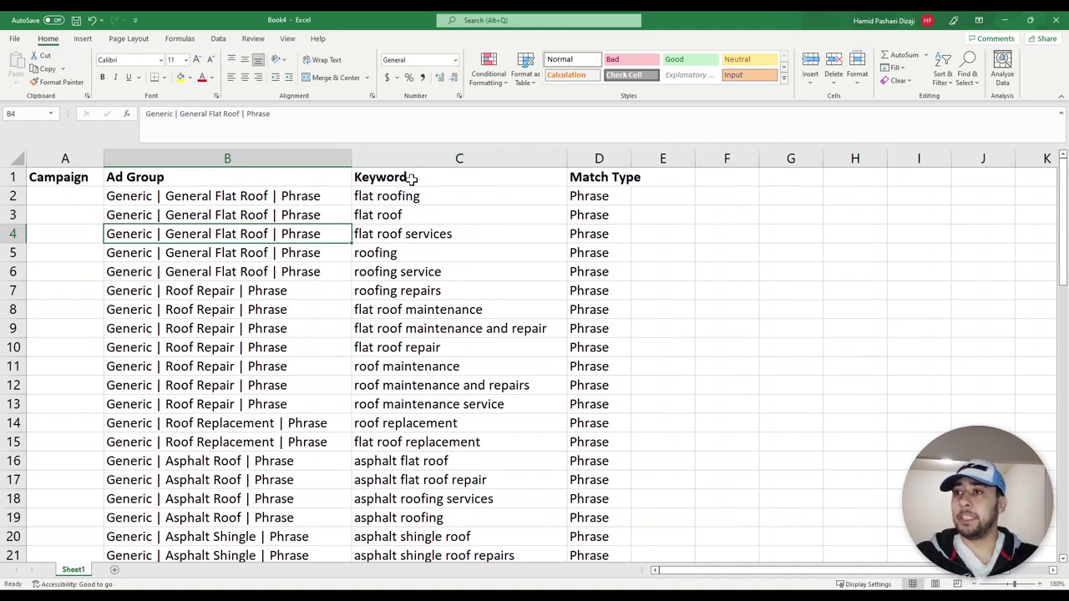
drag(413, 194, 424, 406)
drag(243, 197, 242, 270)
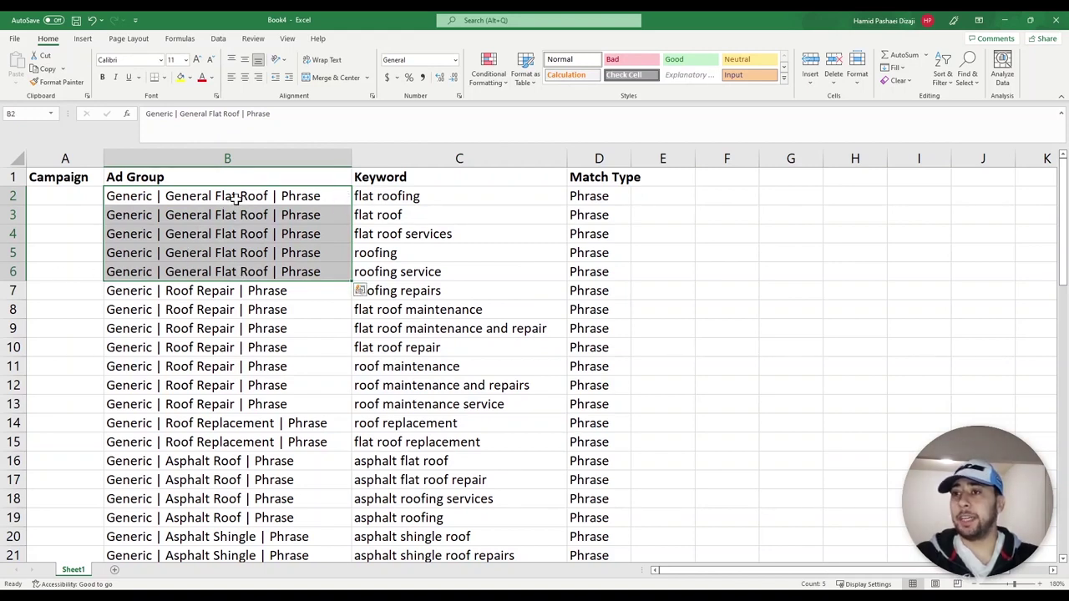
Fill the General Flat Roof cells B2:B6 with light green
drag(238, 197, 239, 270)
drag(13, 272, 13, 196)
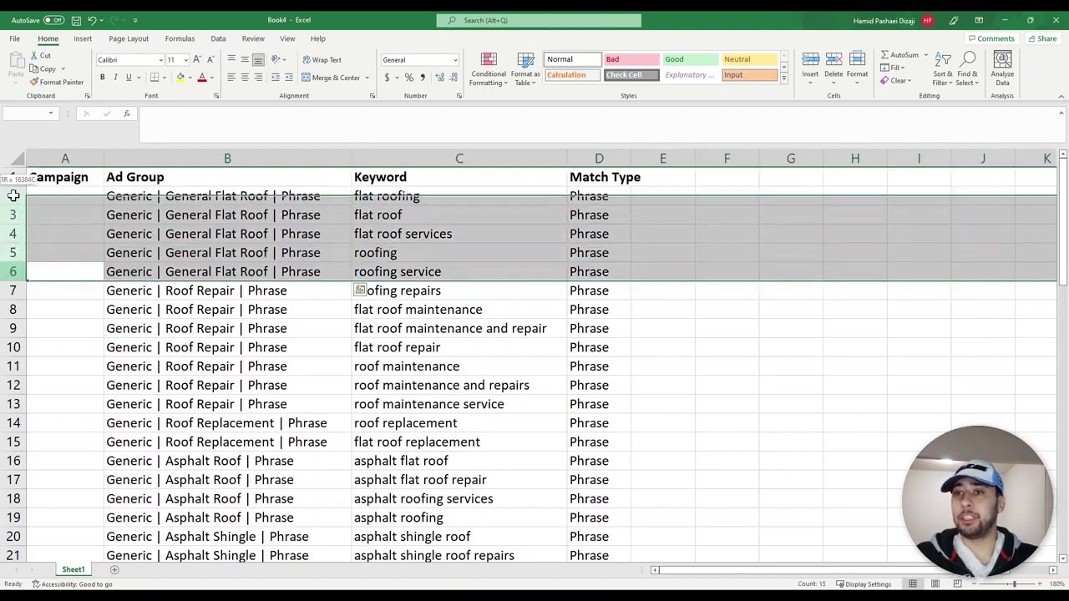
drag(124, 196, 152, 268)
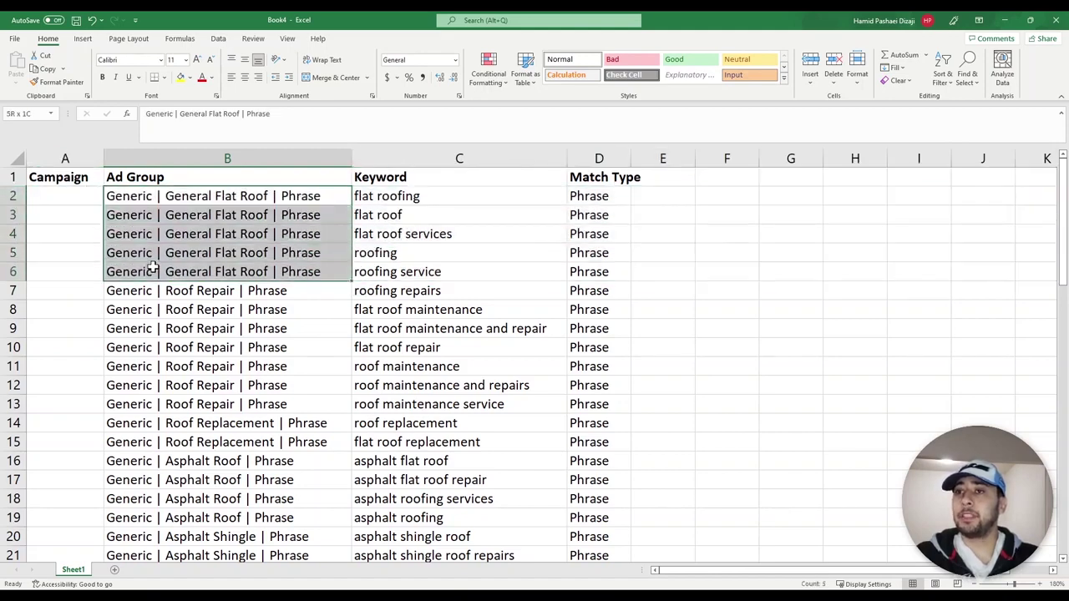
scroll(133, 208, down, 1)
scroll(167, 158, up, 1)
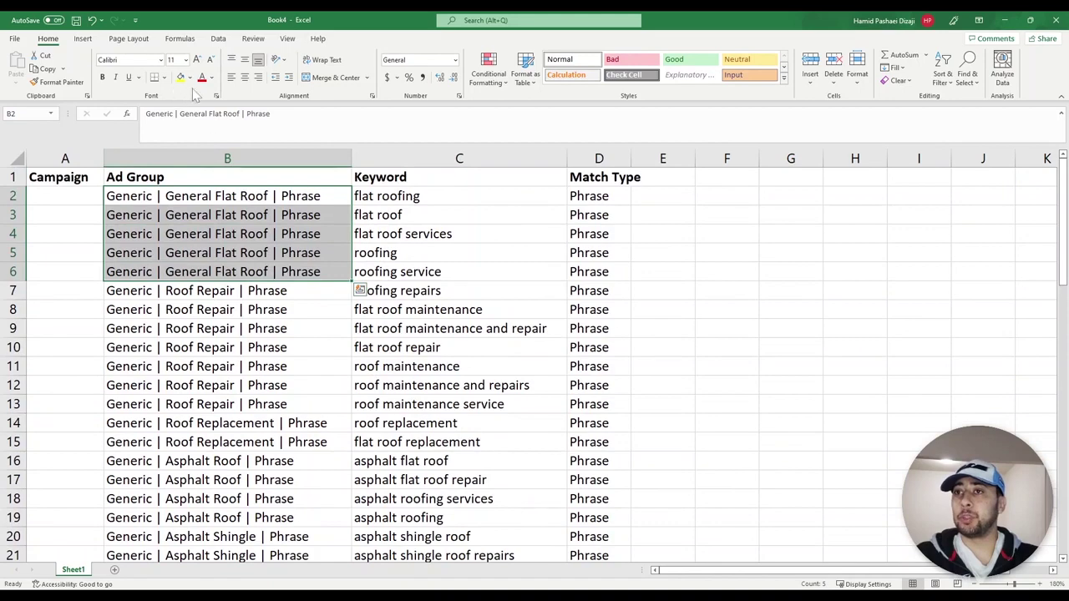
click(190, 77)
click(258, 117)
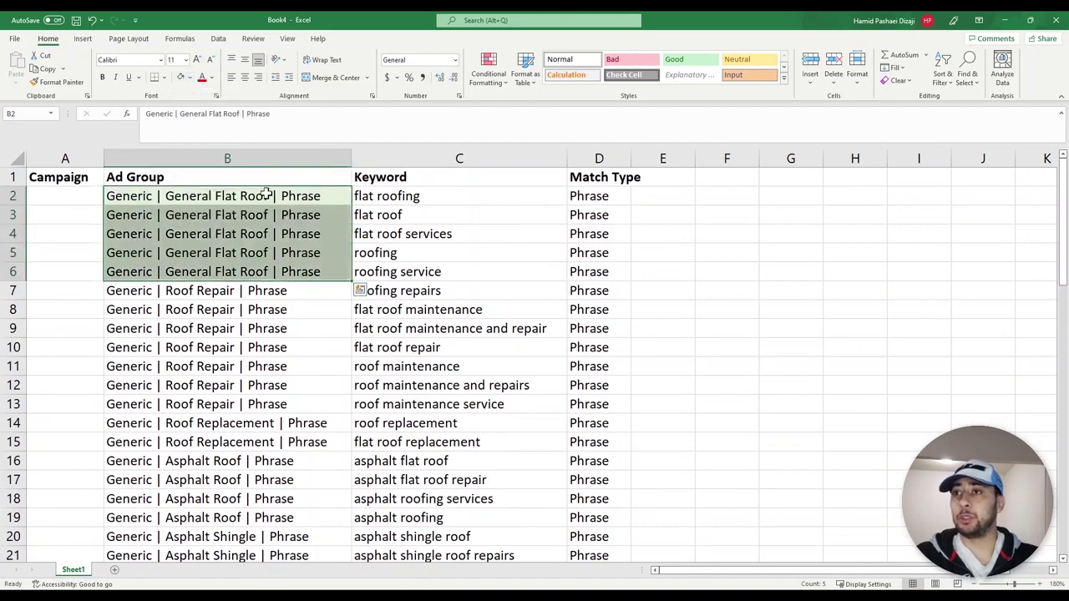
Fill the Roof Repair cells B7:B13 with light blue
drag(265, 193, 251, 274)
click(384, 196)
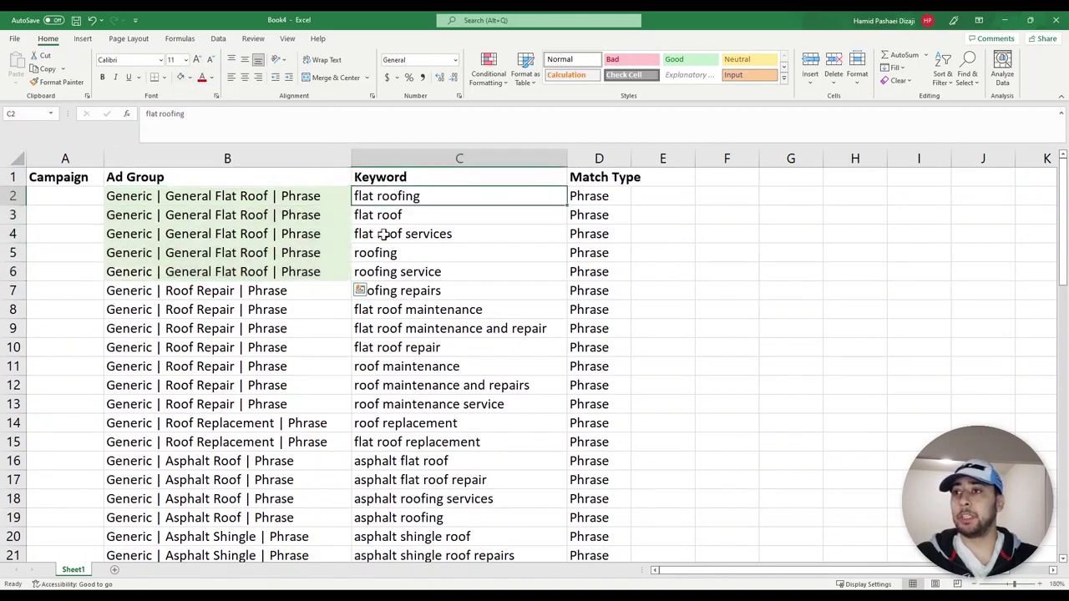
drag(382, 234, 387, 270)
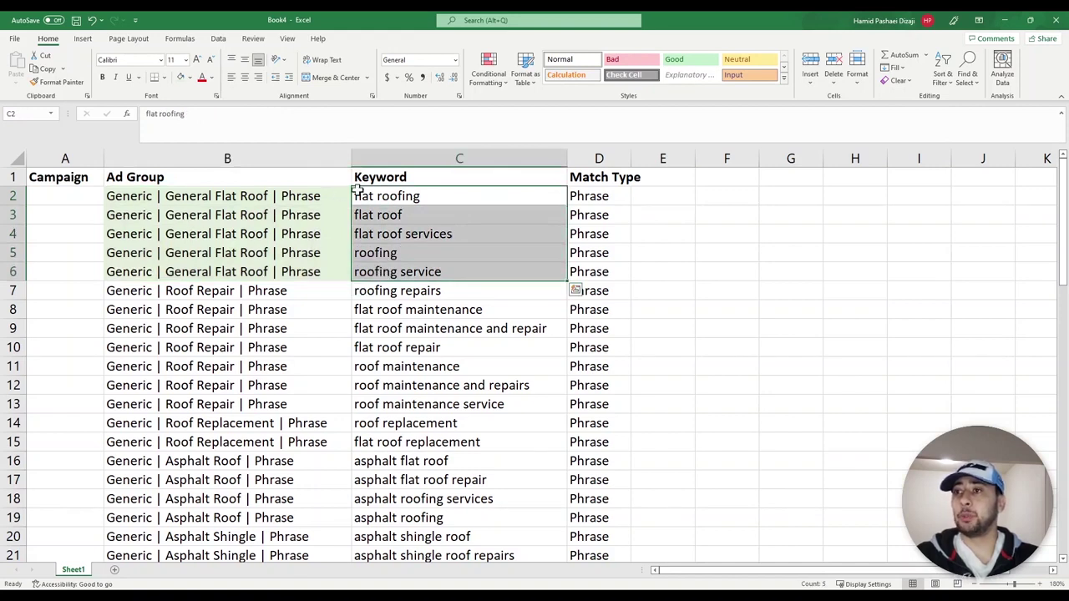
click(422, 196)
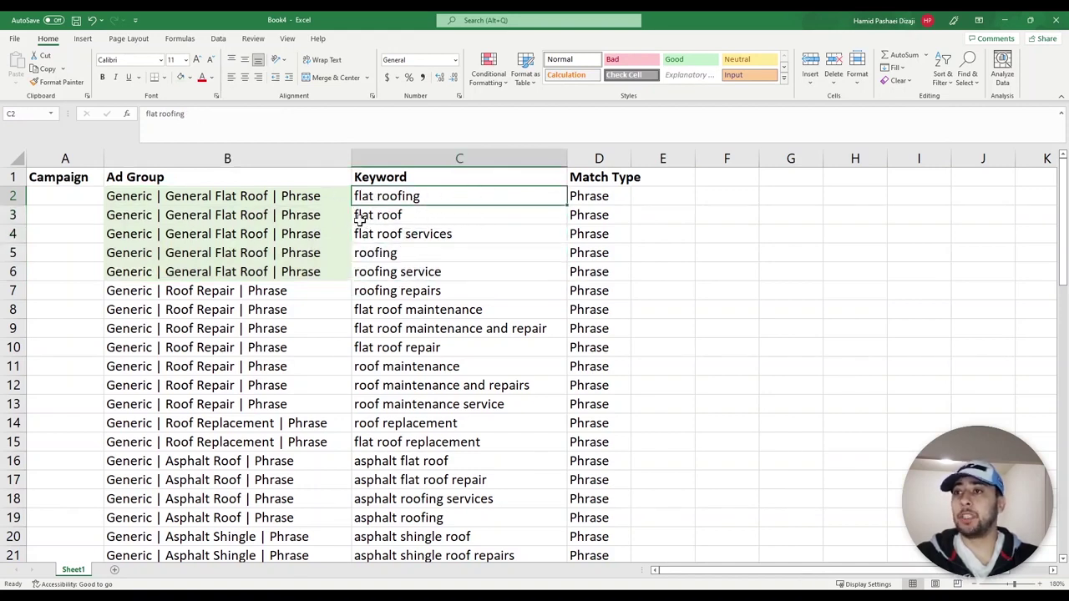
click(302, 212)
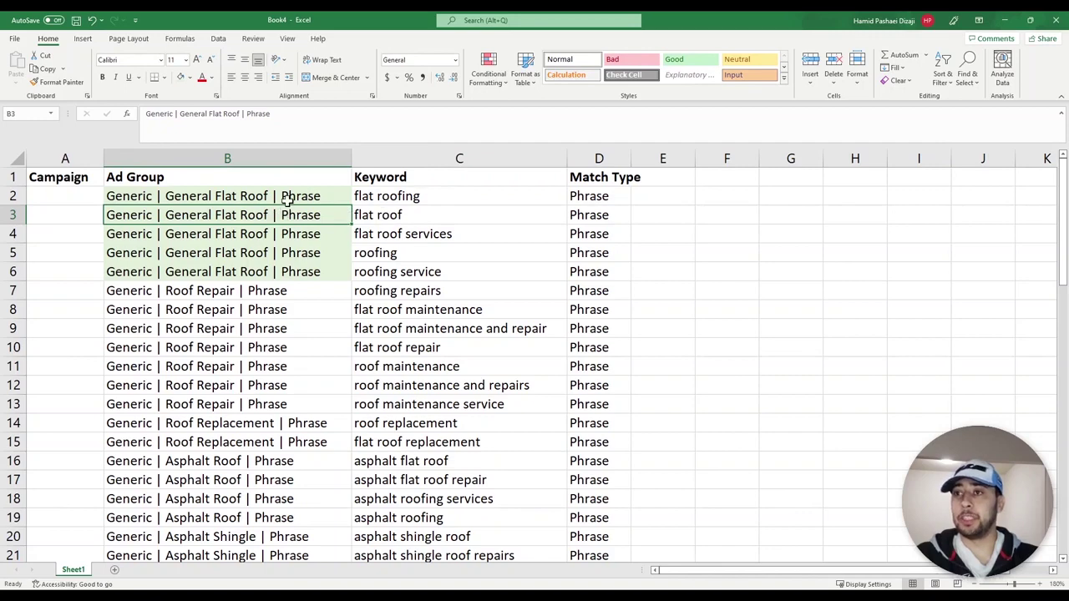
drag(280, 290, 263, 401)
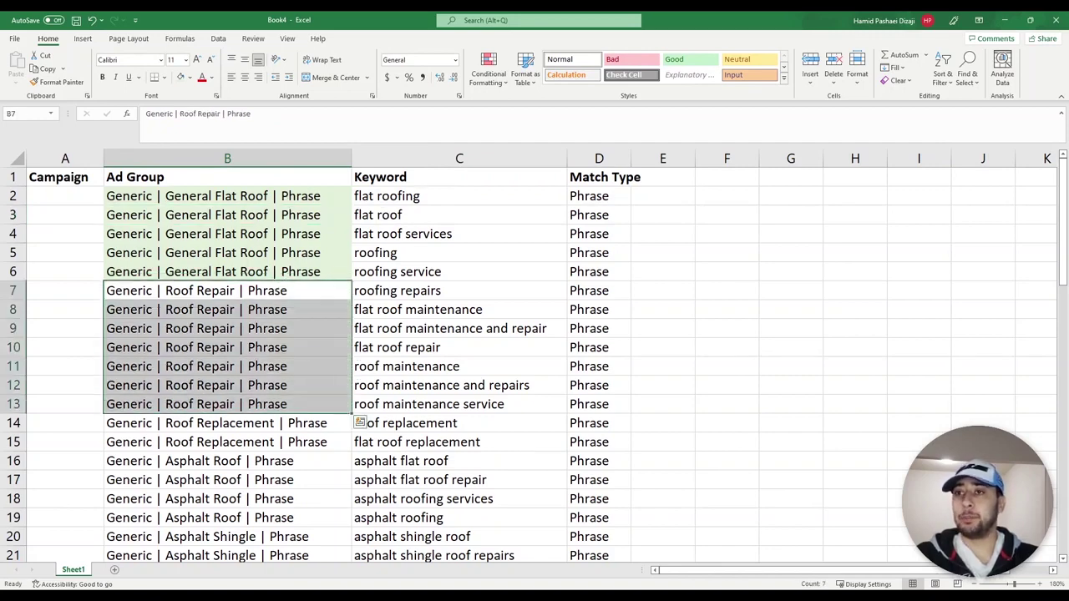
click(190, 77)
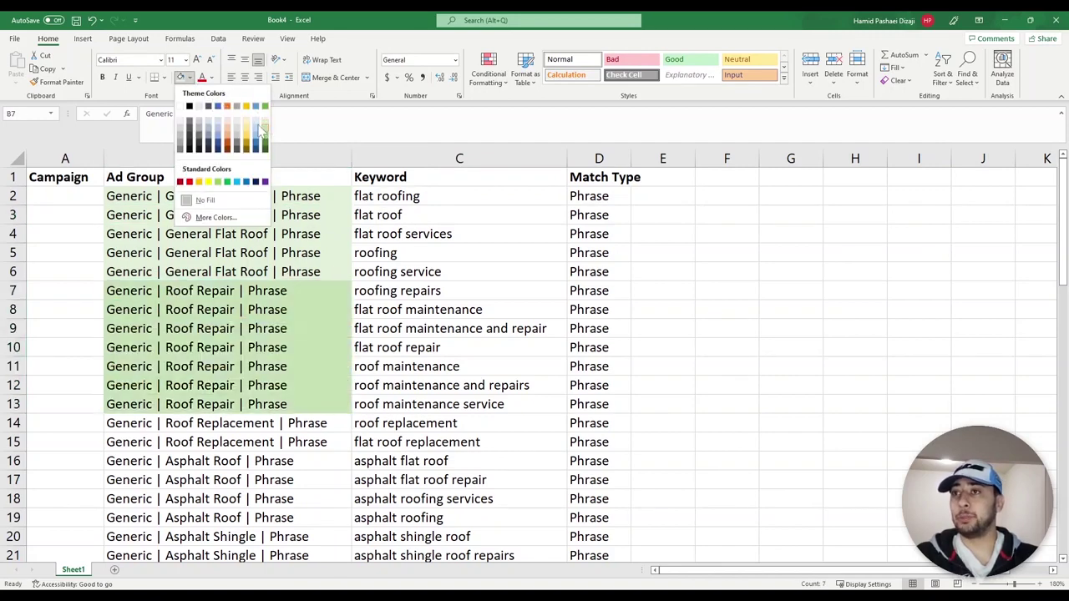
click(255, 126)
Select the Roof Repair keyword and ad group ranges in columns B and C
drag(394, 286, 396, 404)
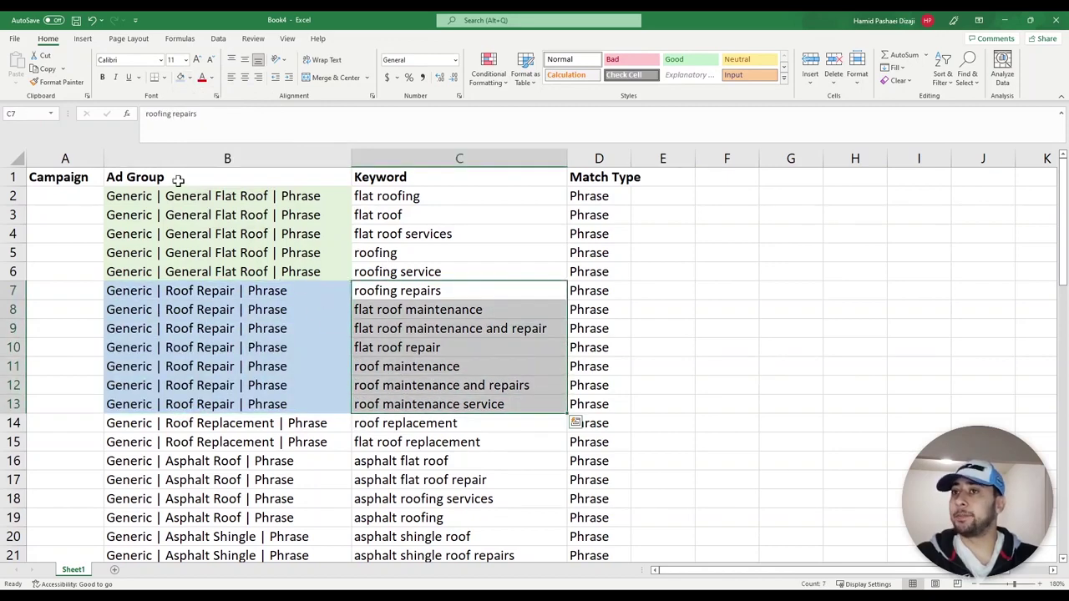
scroll(277, 365, down, 10)
scroll(248, 374, down, 2)
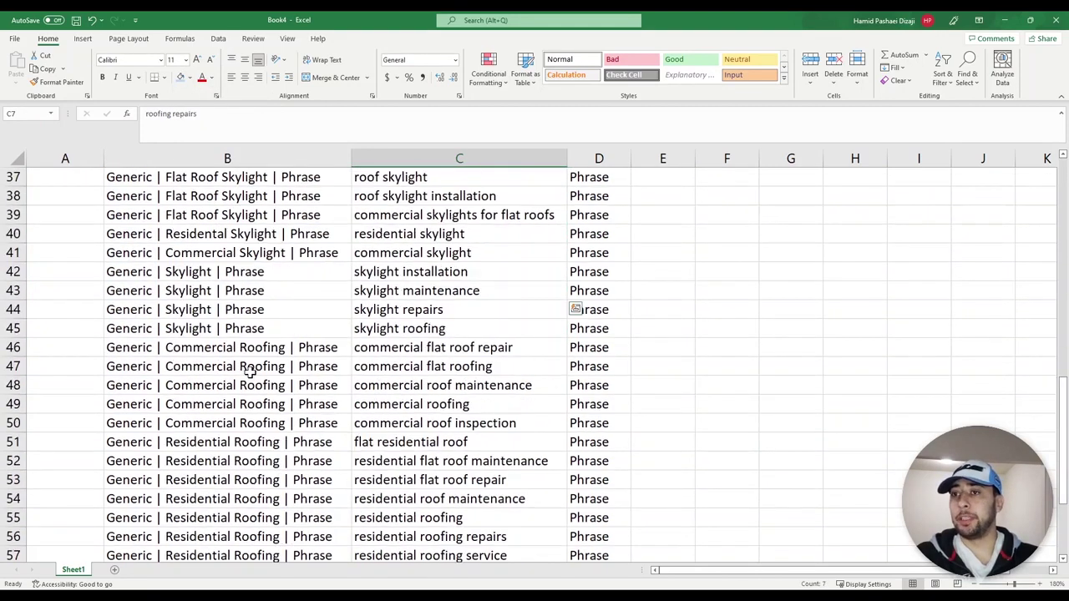
scroll(246, 370, up, 12)
scroll(242, 418, down, 5)
scroll(381, 301, up, 3)
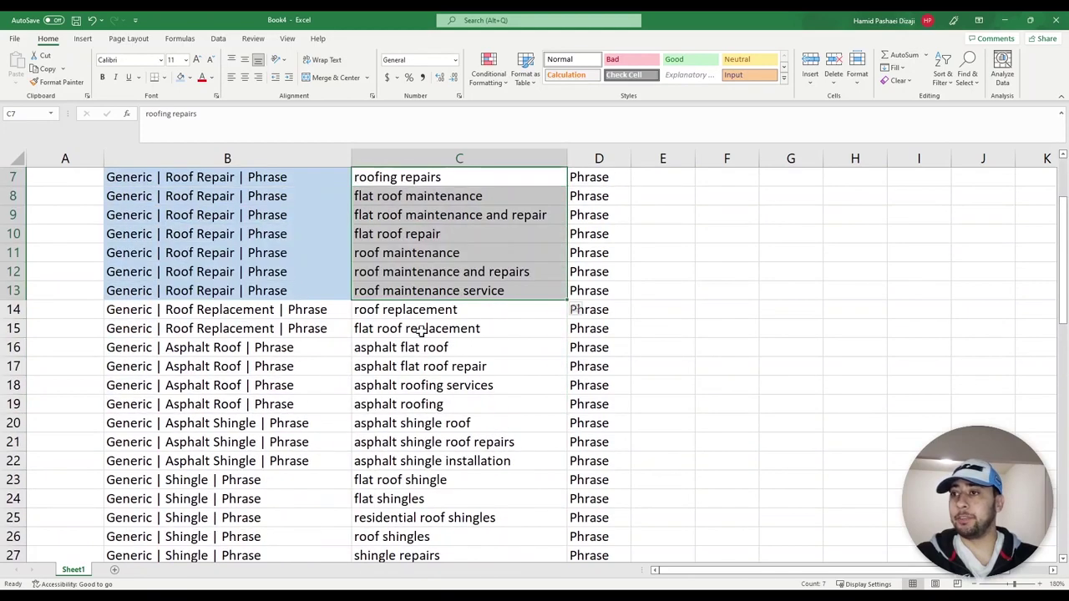
drag(393, 309, 393, 346)
drag(242, 309, 240, 497)
scroll(243, 468, up, 2)
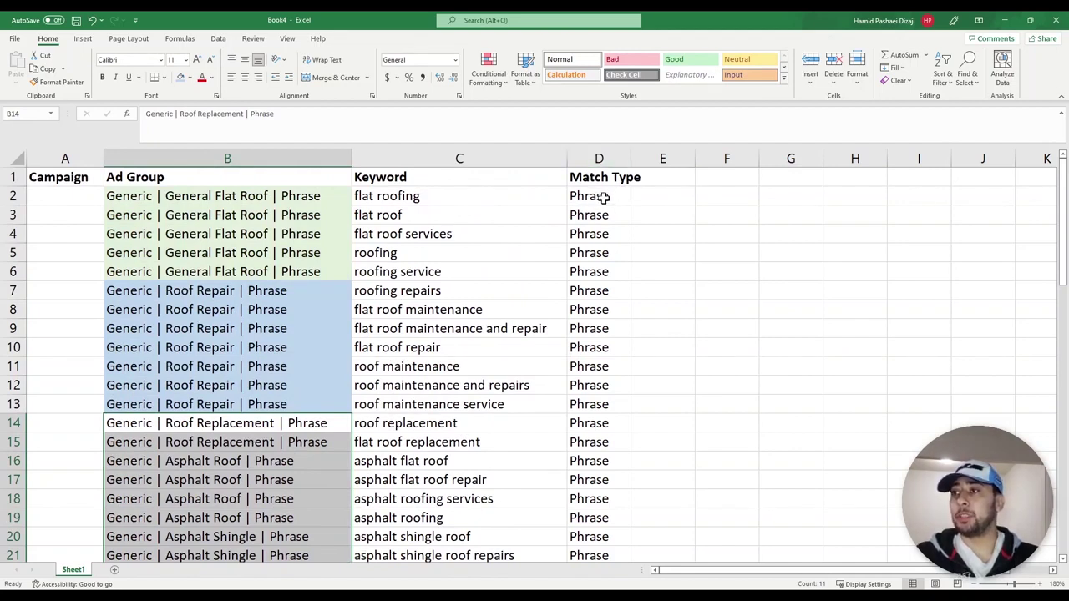
click(603, 197)
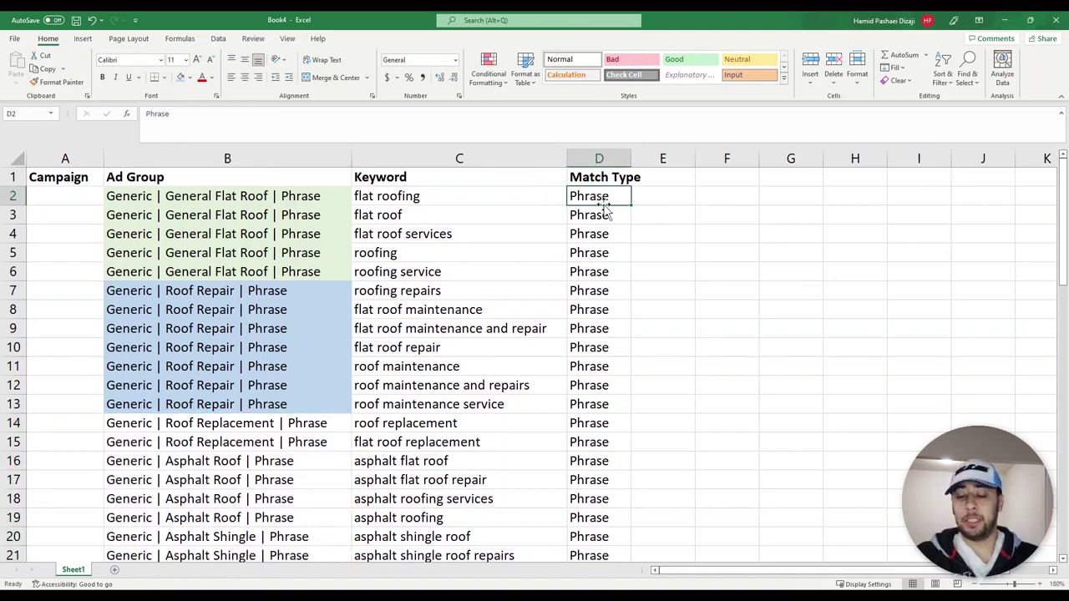
text(Broad)
key(Return)
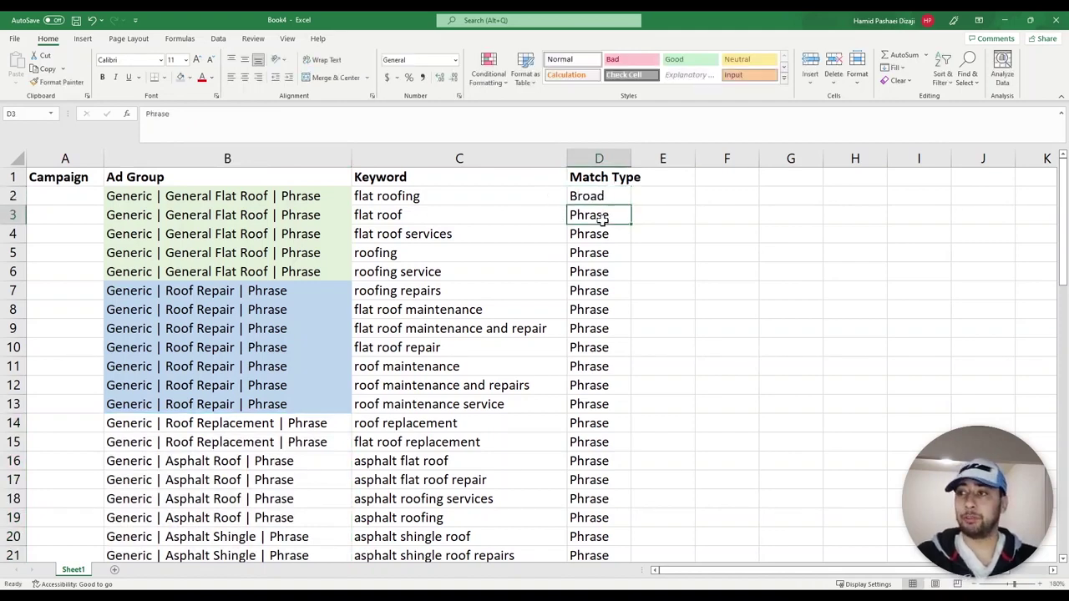
text(Exact)
key(Return)
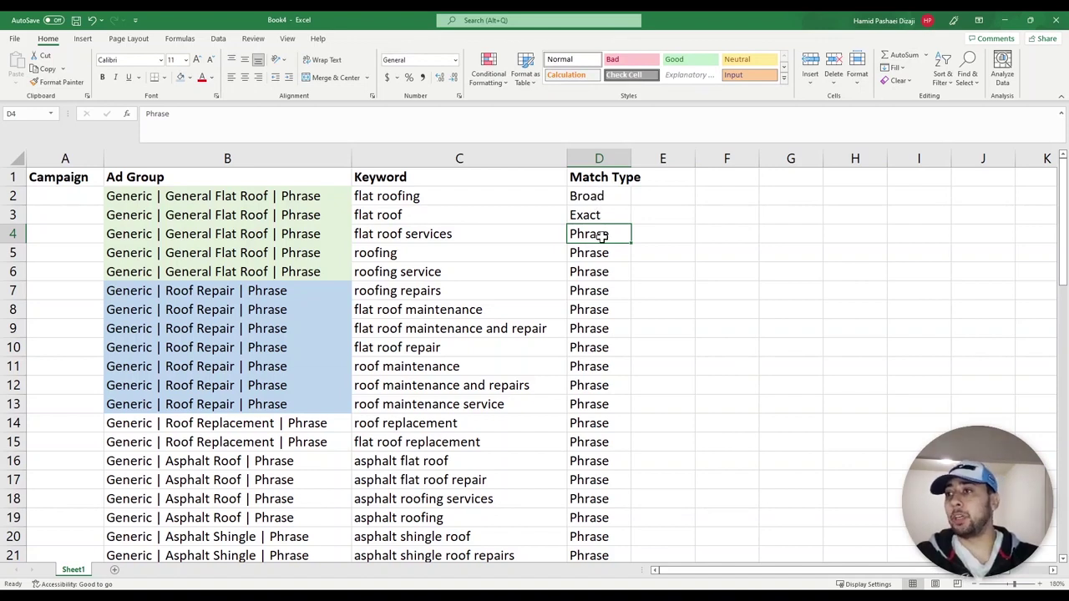
key(ctrl+c)
drag(603, 197, 603, 215)
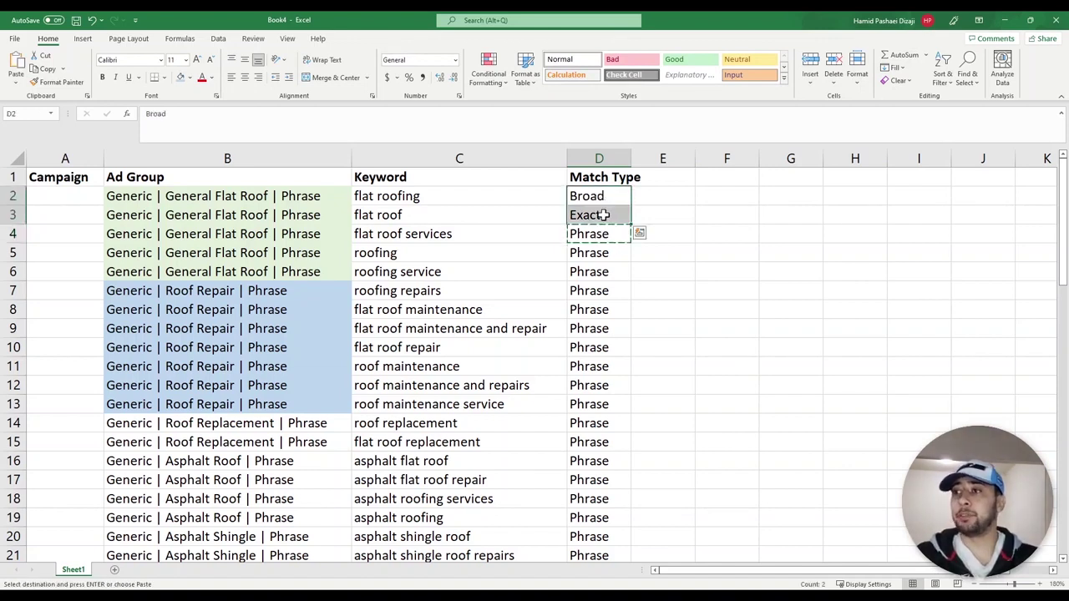
key(ctrl+v)
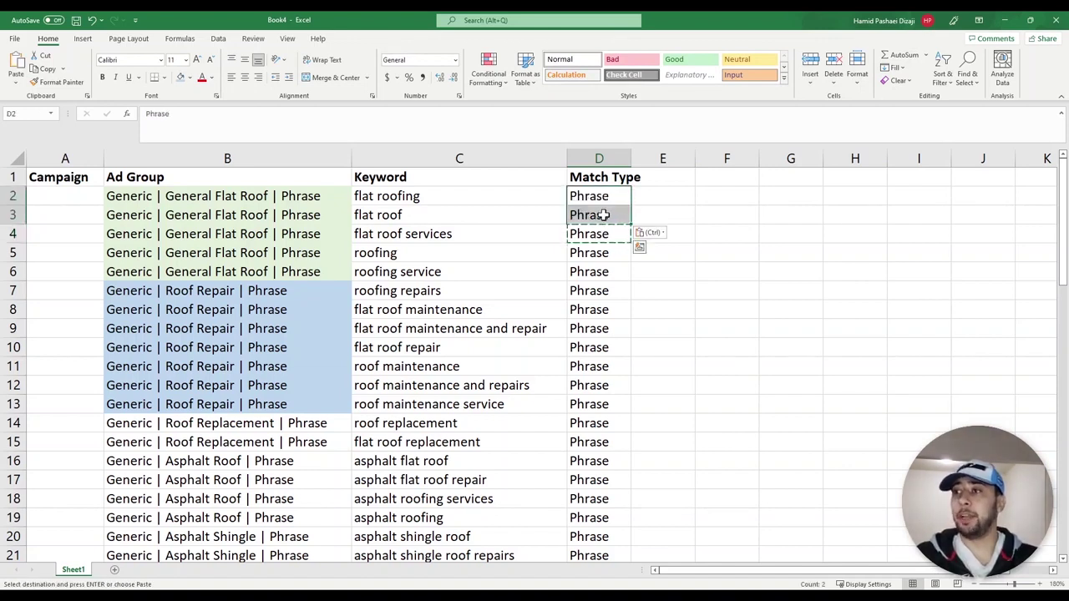
click(399, 195)
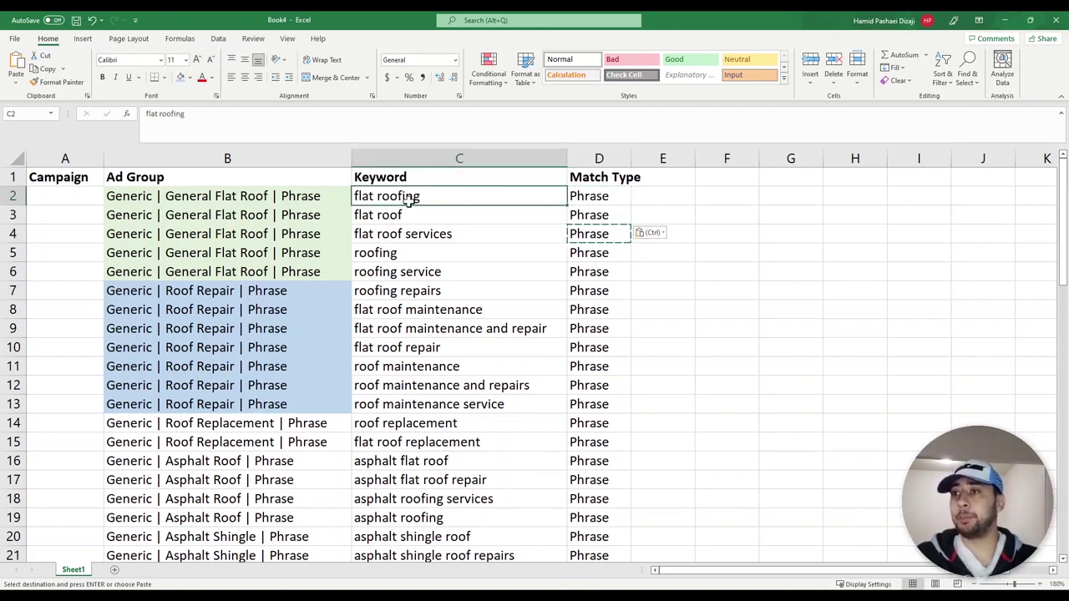
key(ctrl+c)
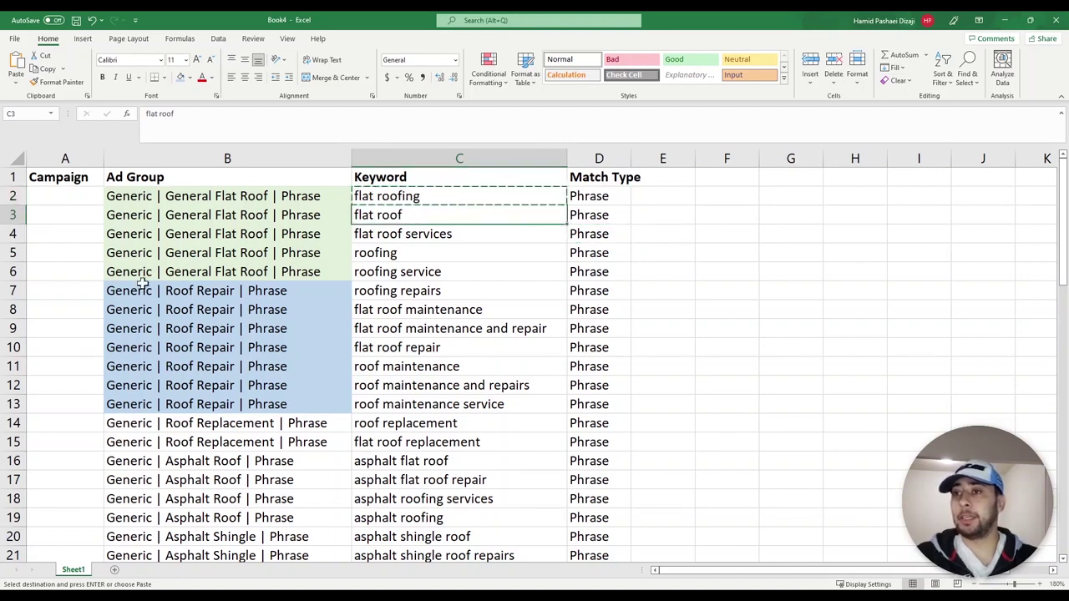
Insert eight blank rows (7–14) above the Roof Repair block
click(13, 290)
drag(406, 270, 376, 196)
drag(585, 196, 239, 265)
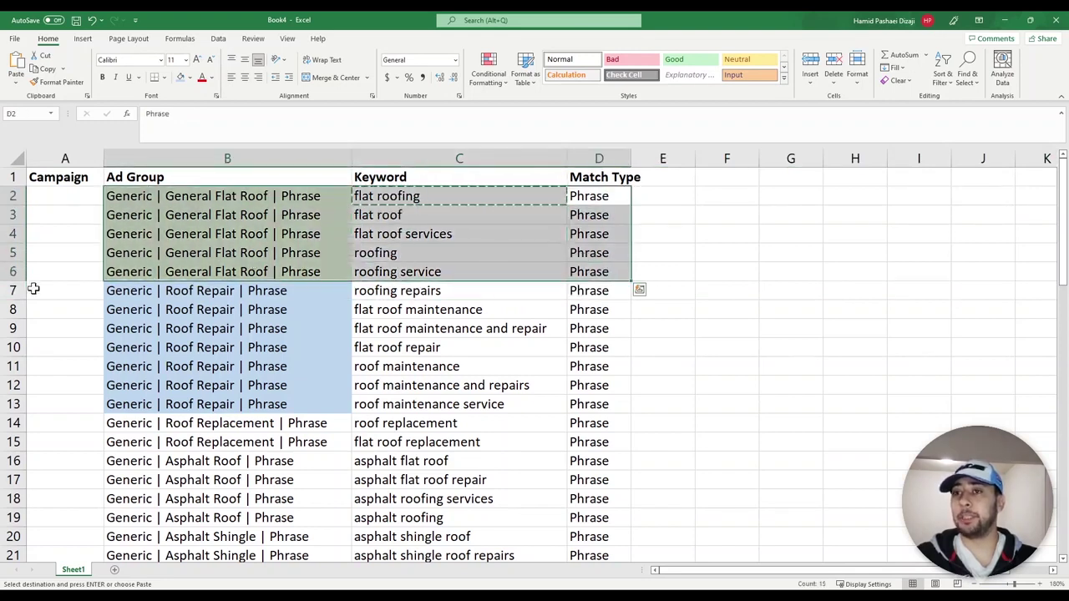
drag(13, 289, 4, 406)
right_click(6, 404)
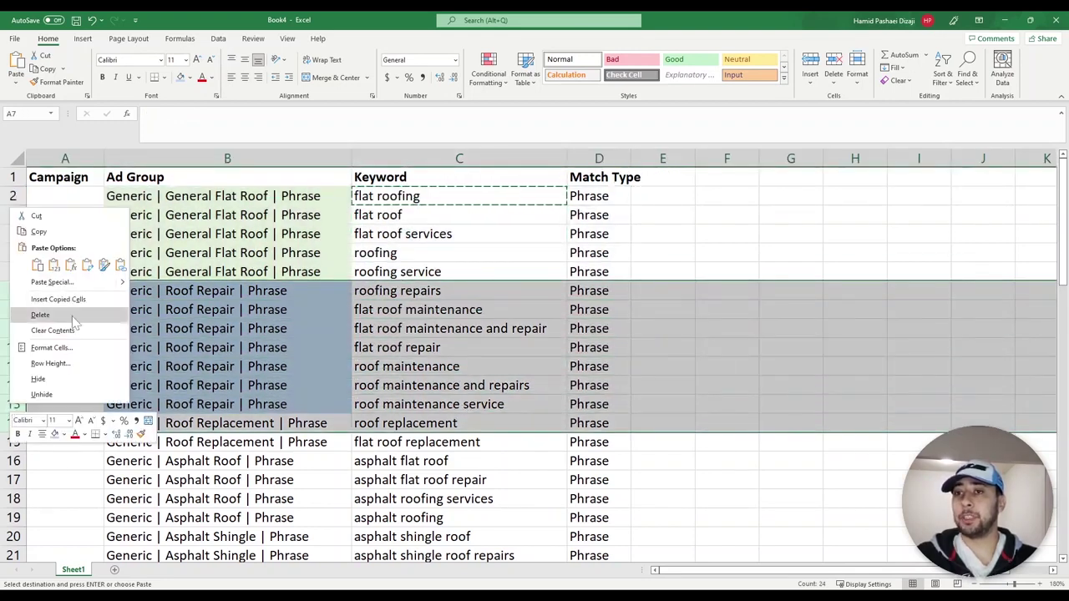
key(Escape)
right_click(17, 378)
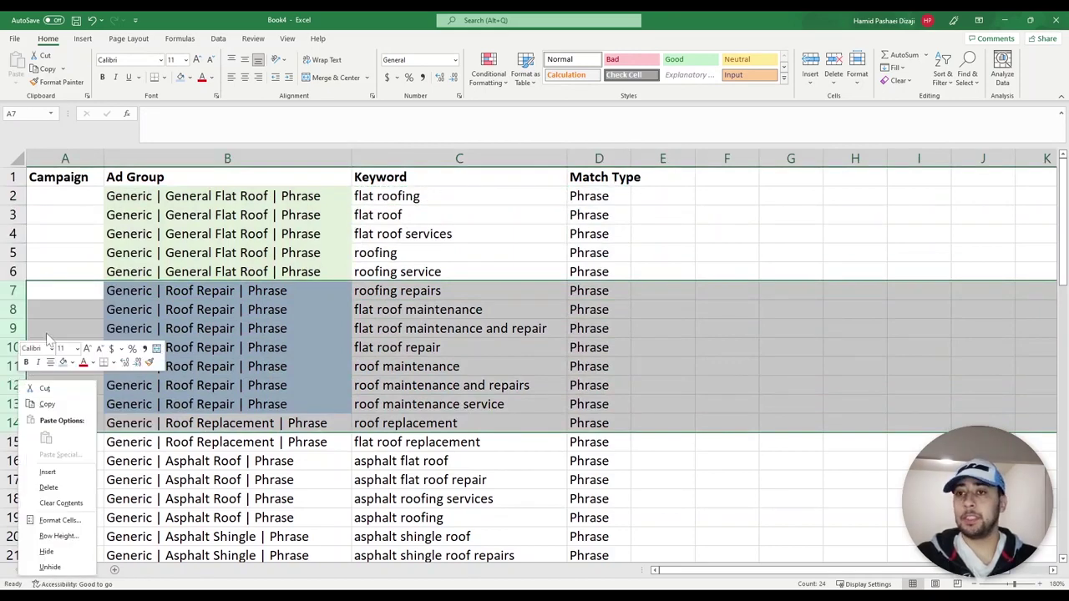
click(38, 474)
Copy the General Flat Roof block B2:D6 into row 7 and replace Phrase with Exact
drag(303, 205, 580, 268)
key(ctrl+c)
click(296, 291)
key(ctrl+v)
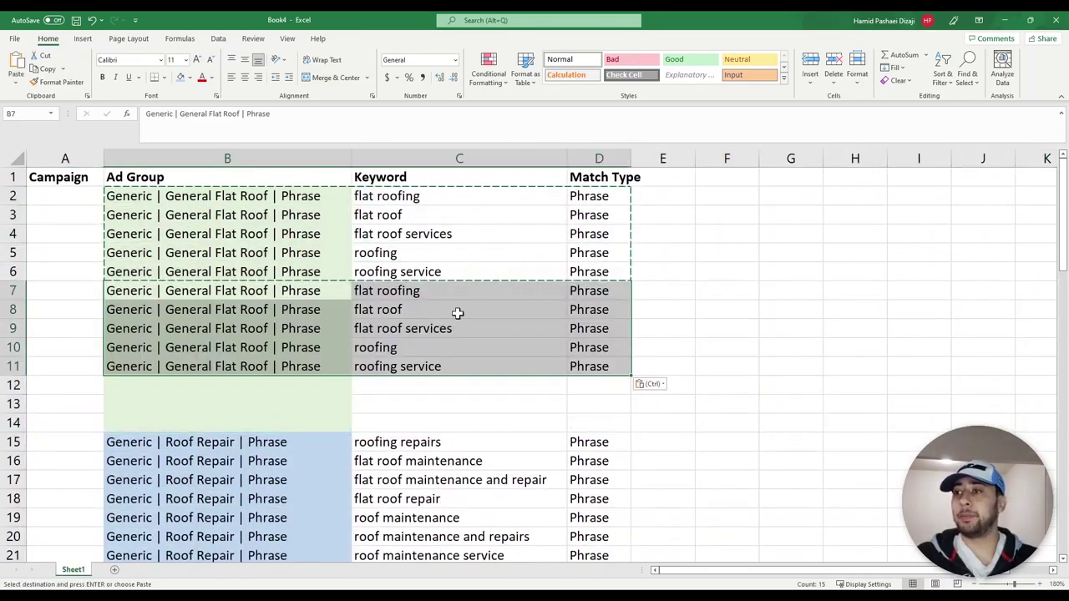
key(ctrl+h)
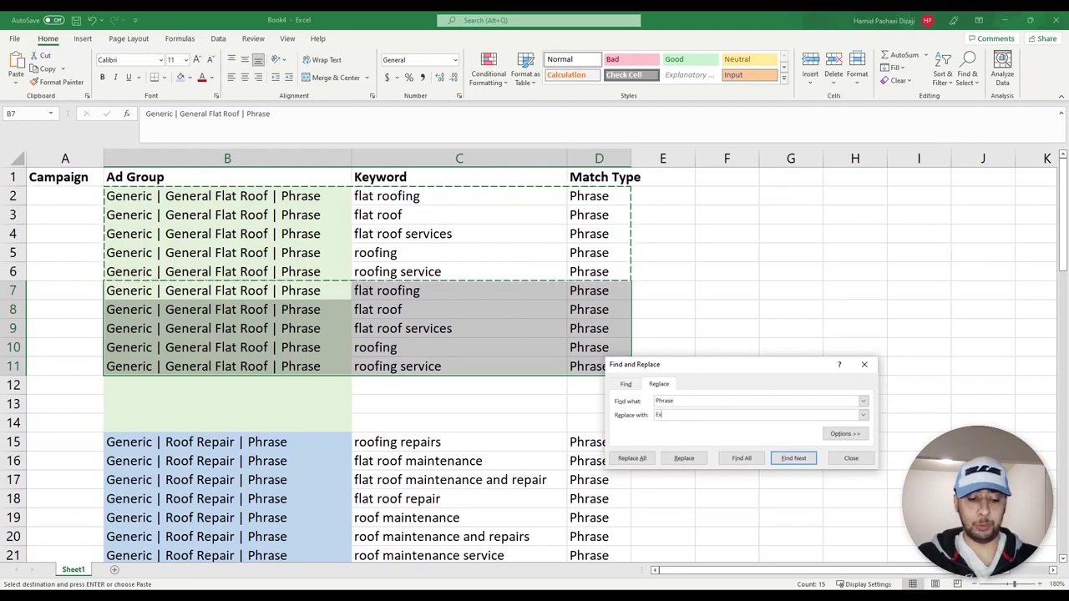
click(633, 458)
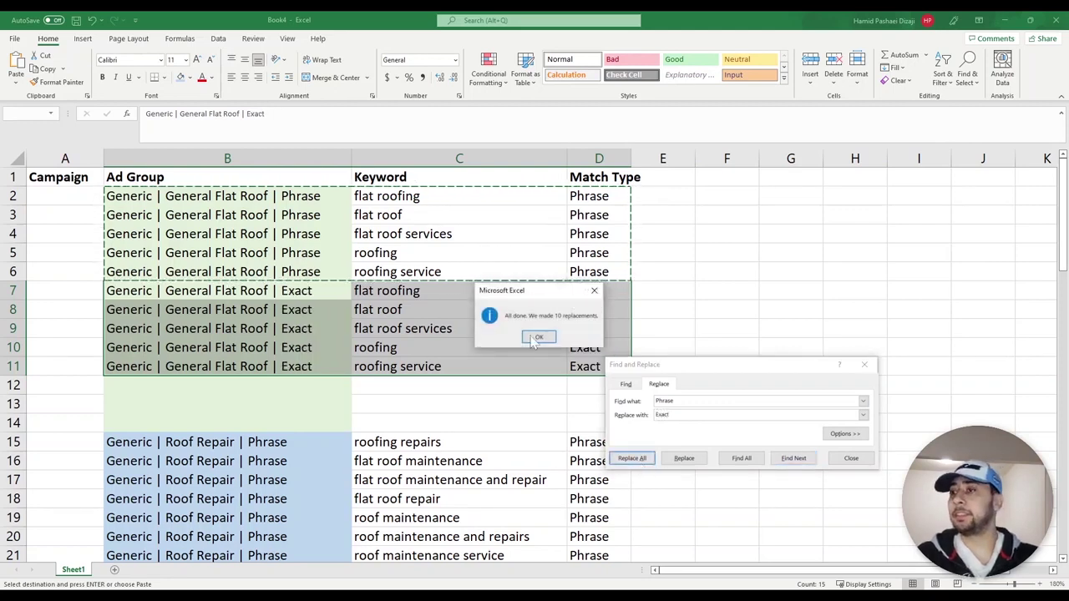
click(534, 338)
click(851, 457)
Compare the copied flat roofing keyword in C7 with the original in C2
click(404, 289)
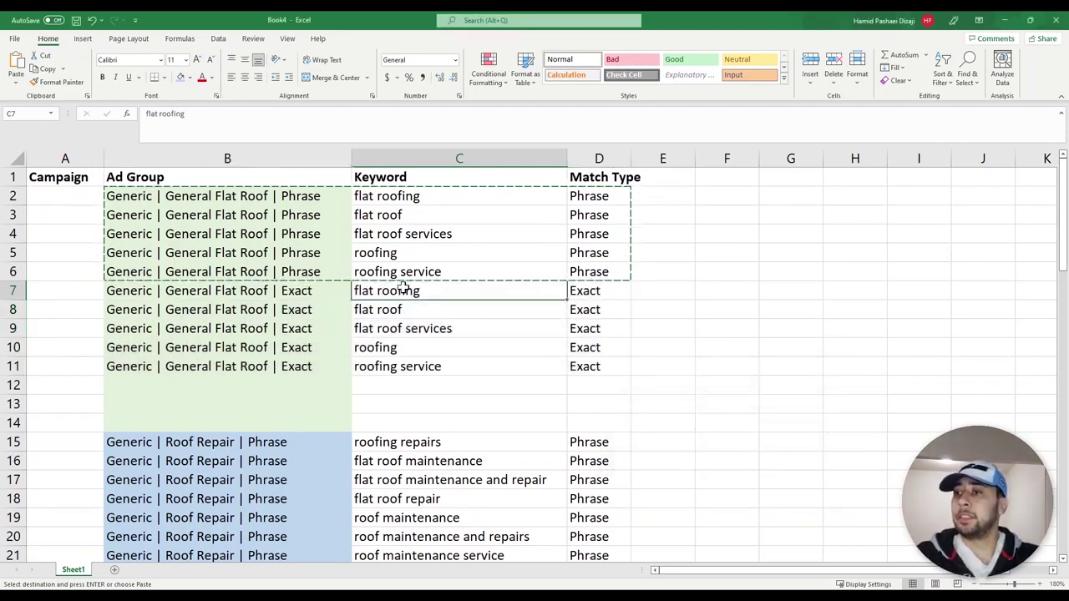
click(417, 197)
click(418, 309)
click(417, 291)
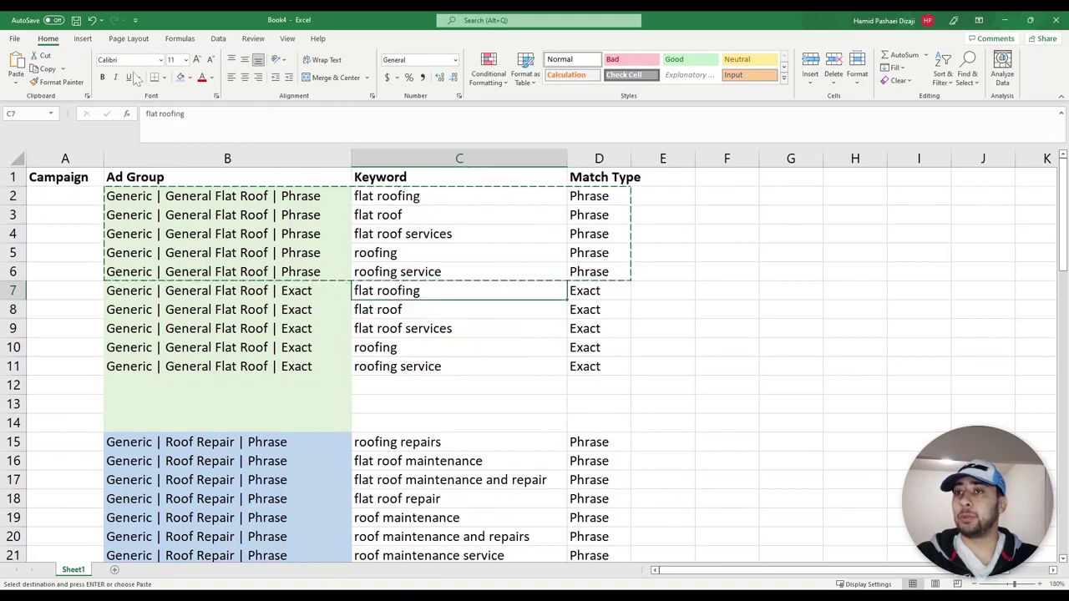
click(190, 77)
Fill the flat roofing cells C7 and C2 with gold
click(248, 142)
click(437, 198)
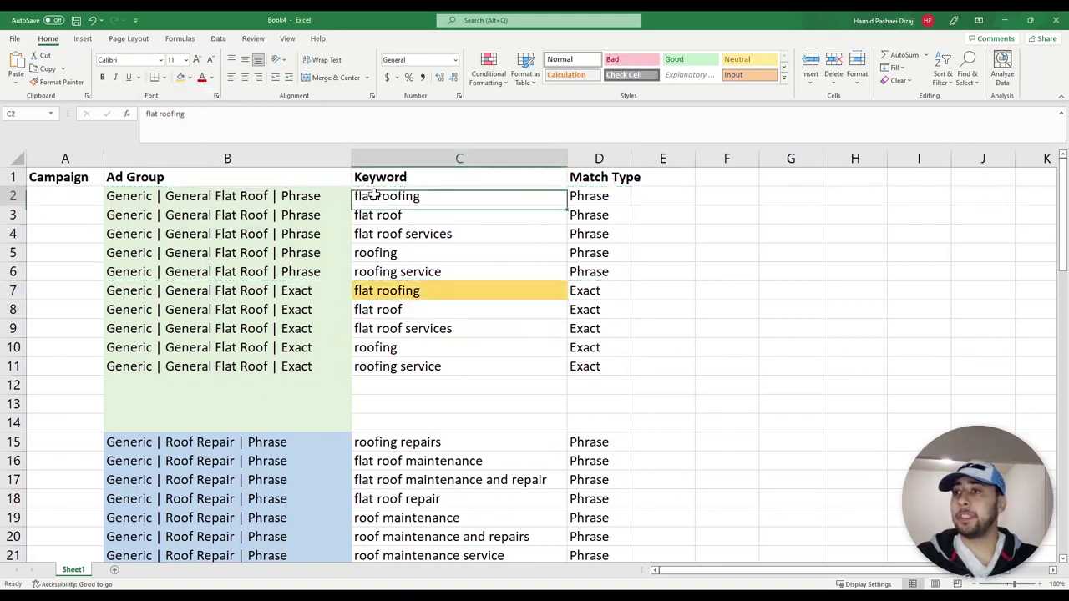
click(182, 77)
click(599, 198)
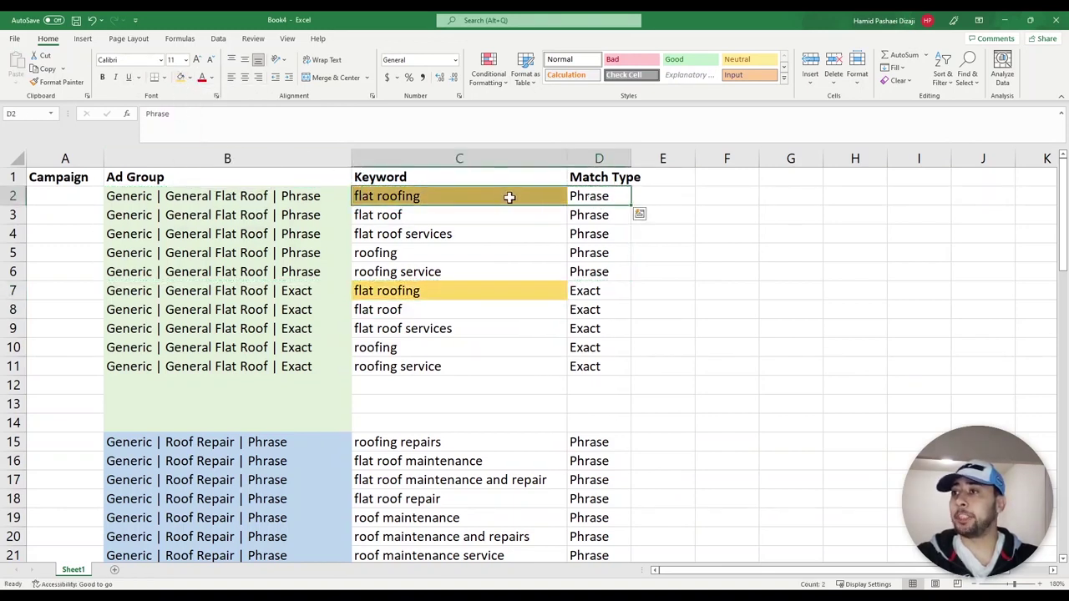
click(311, 196)
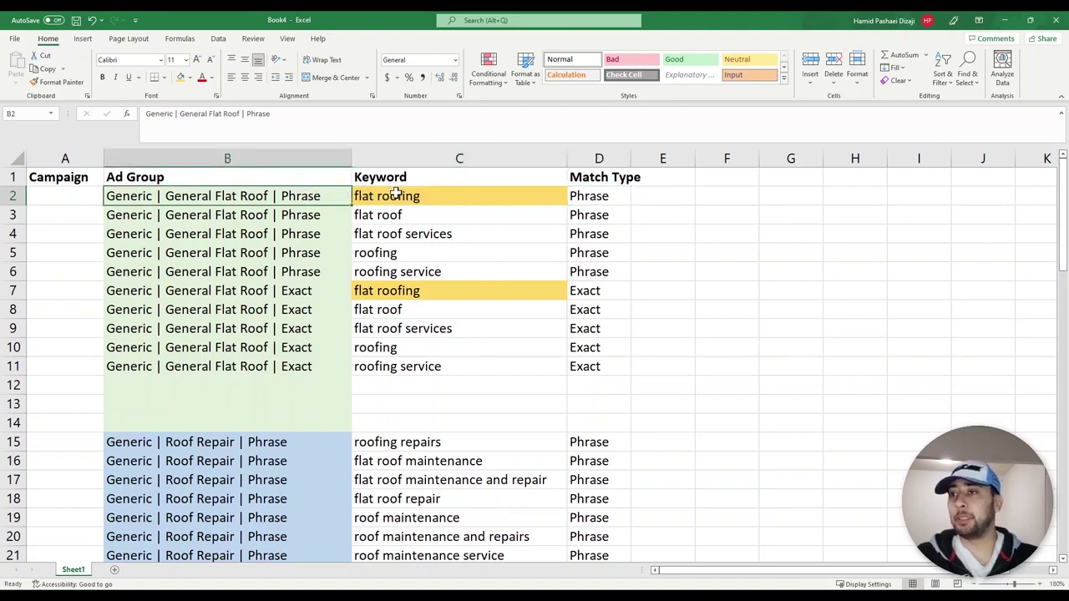
drag(573, 200, 577, 216)
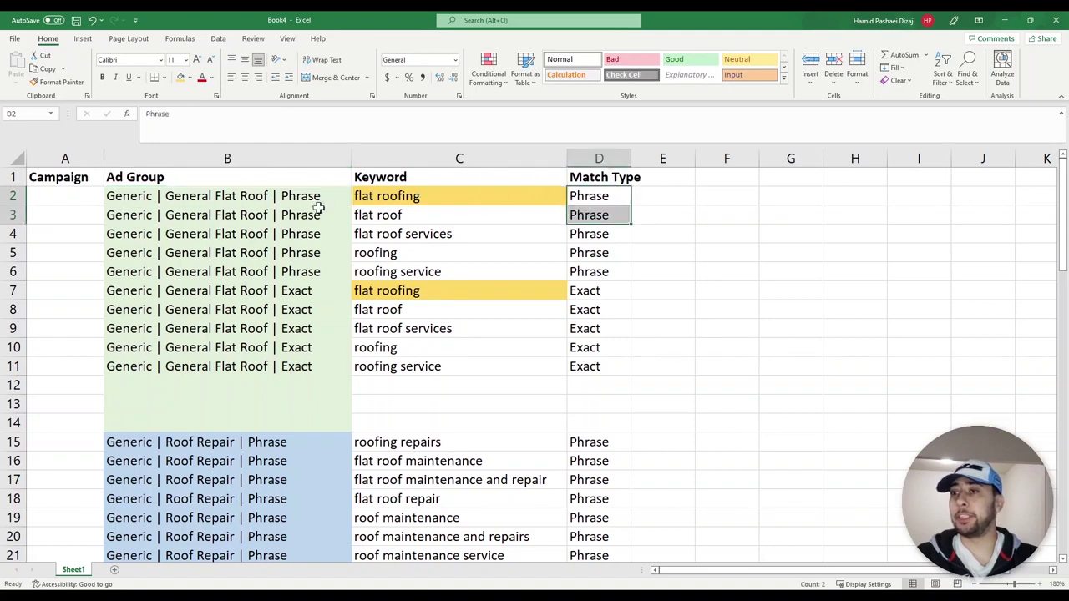
drag(318, 208, 294, 364)
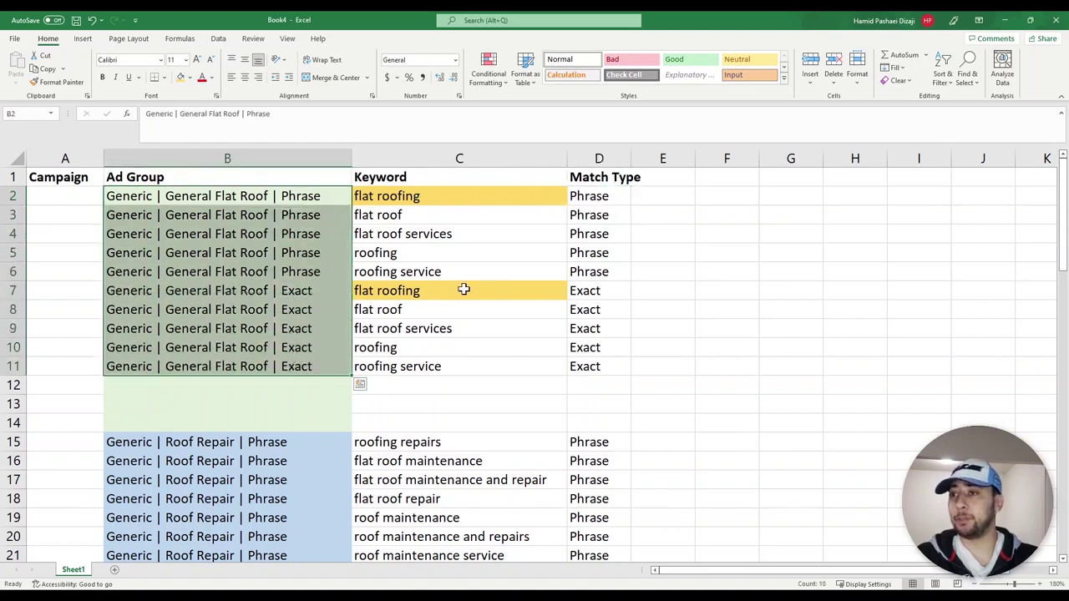
click(398, 197)
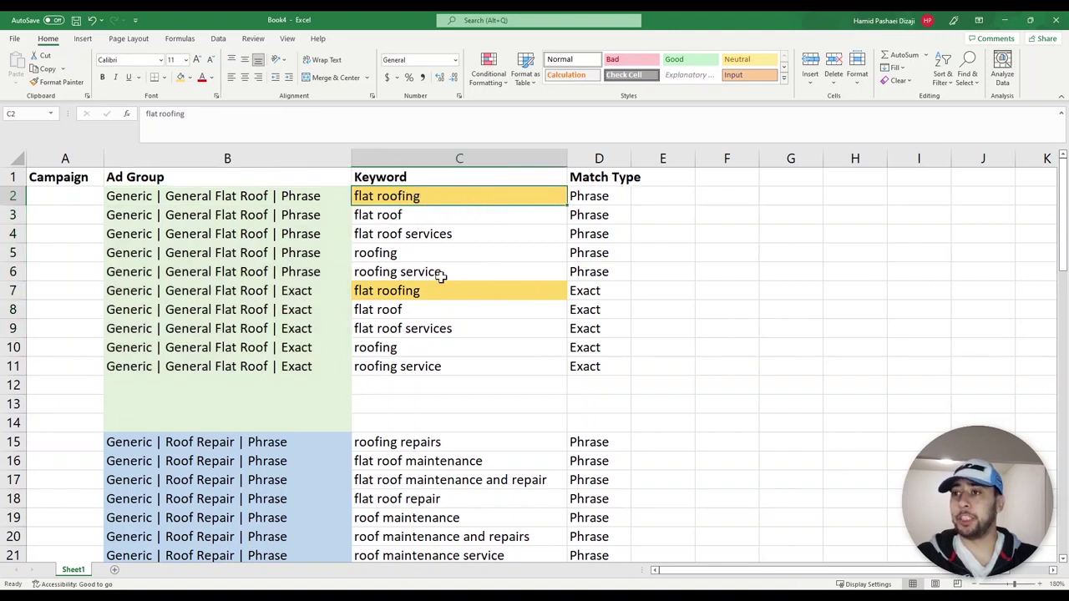
Delete rows 7–14 so Roof Repair directly follows General Flat Roof
click(12, 291)
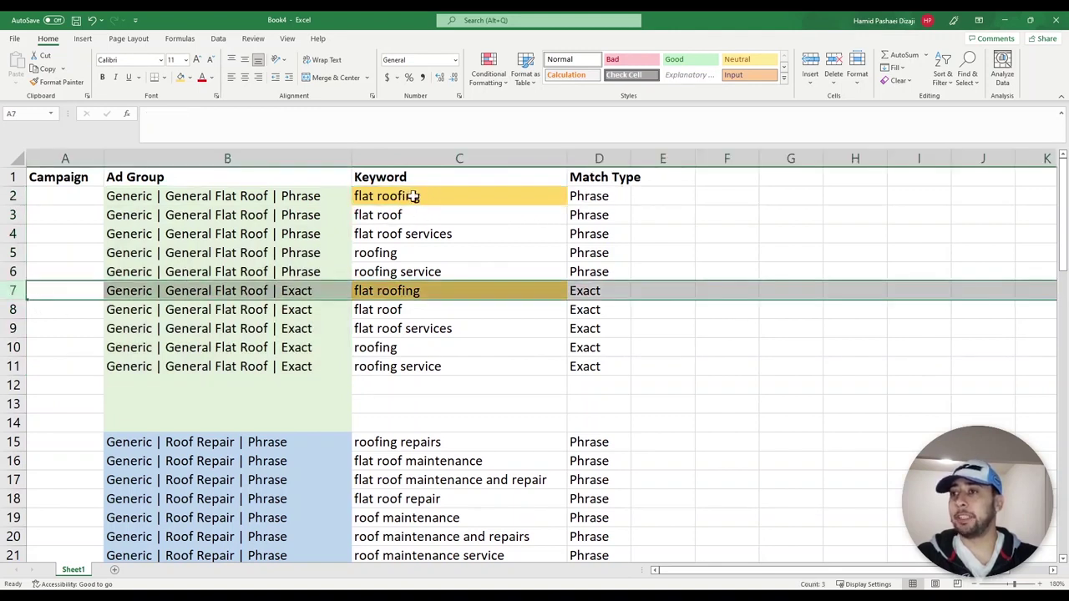
drag(14, 291, 12, 416)
right_click(12, 416)
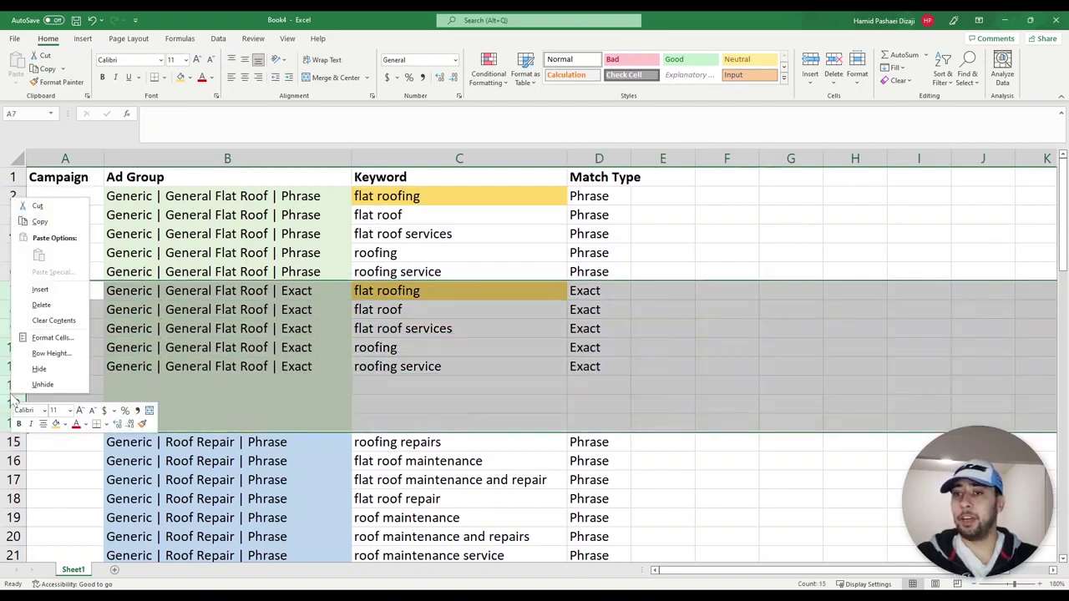
click(55, 306)
click(389, 272)
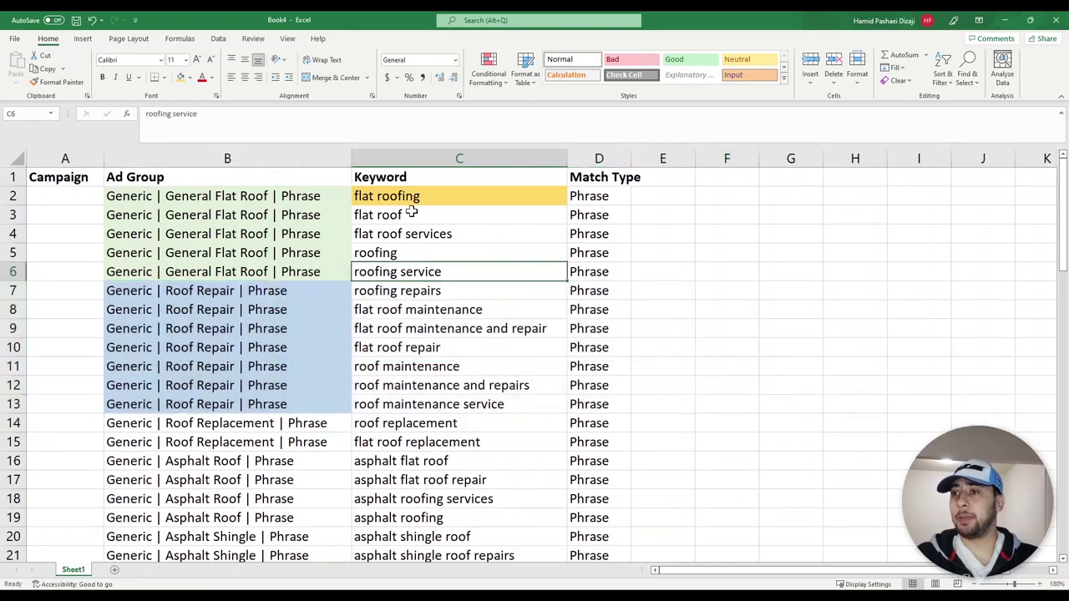
Enter 'Roof Campaign 2002' in A2 and widen column A to fit it
click(409, 202)
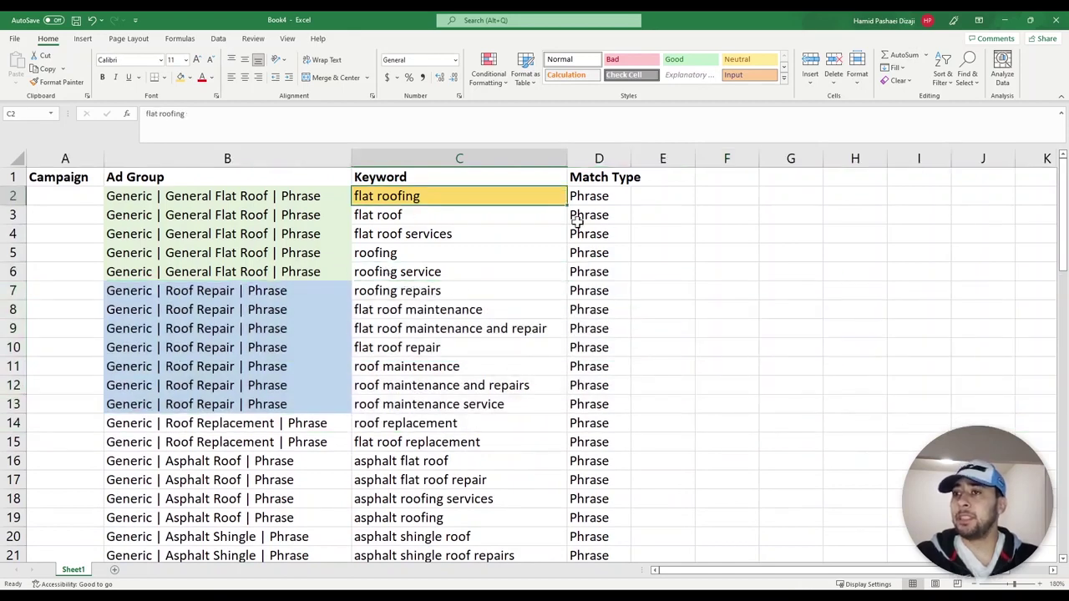
click(69, 194)
drag(100, 157, 119, 157)
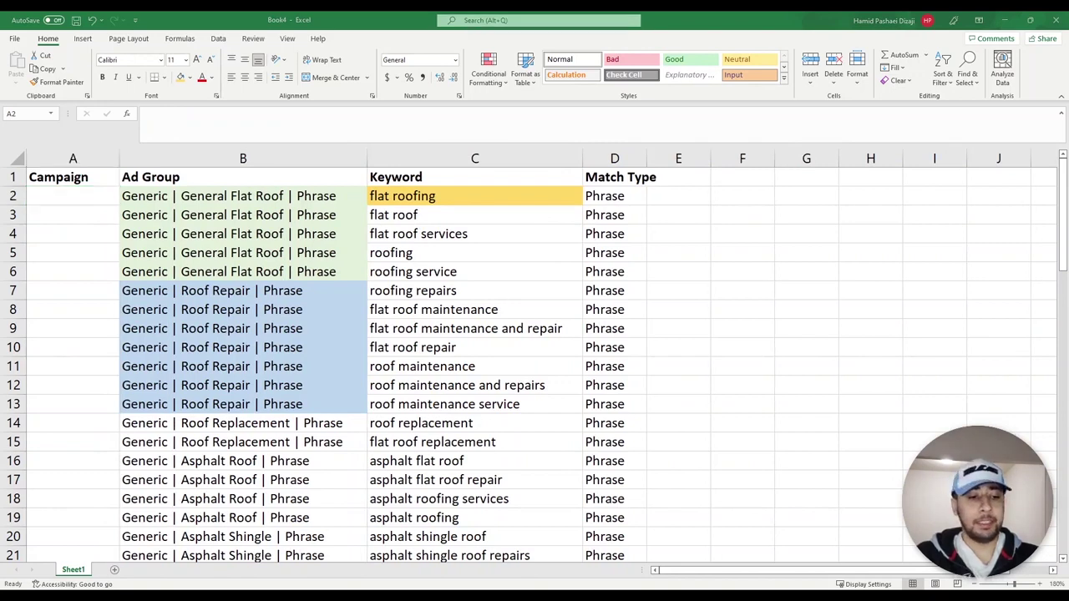
click(68, 198)
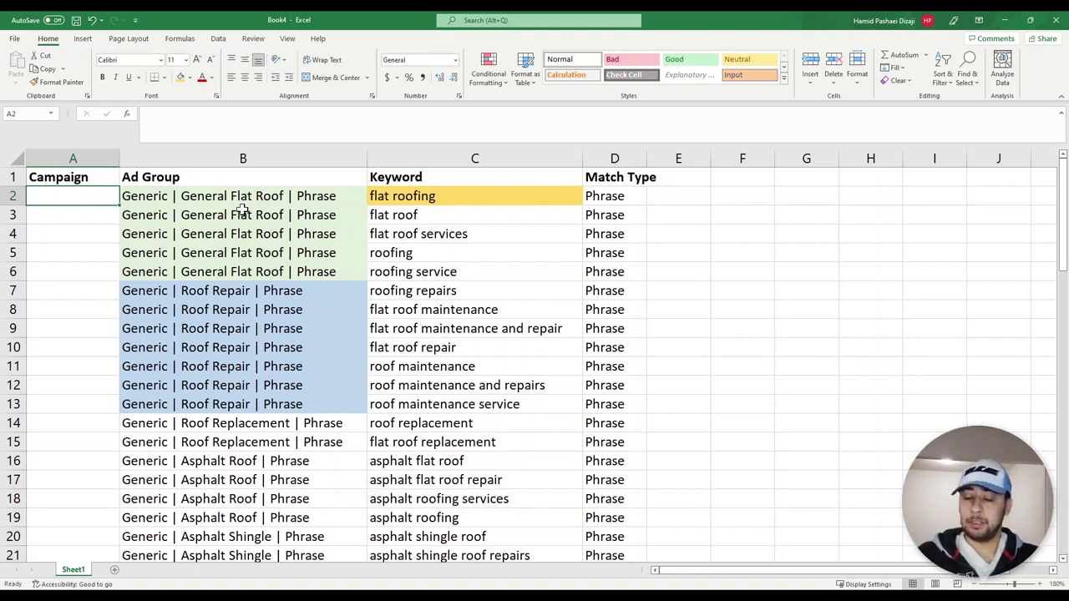
text(Roof Campai)
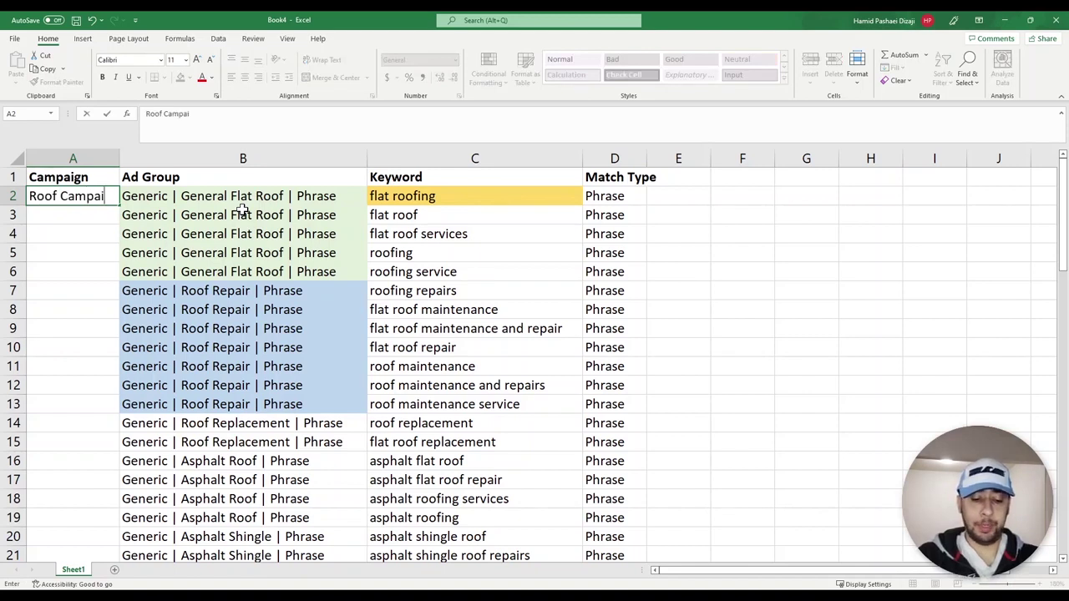
text(gn 2002)
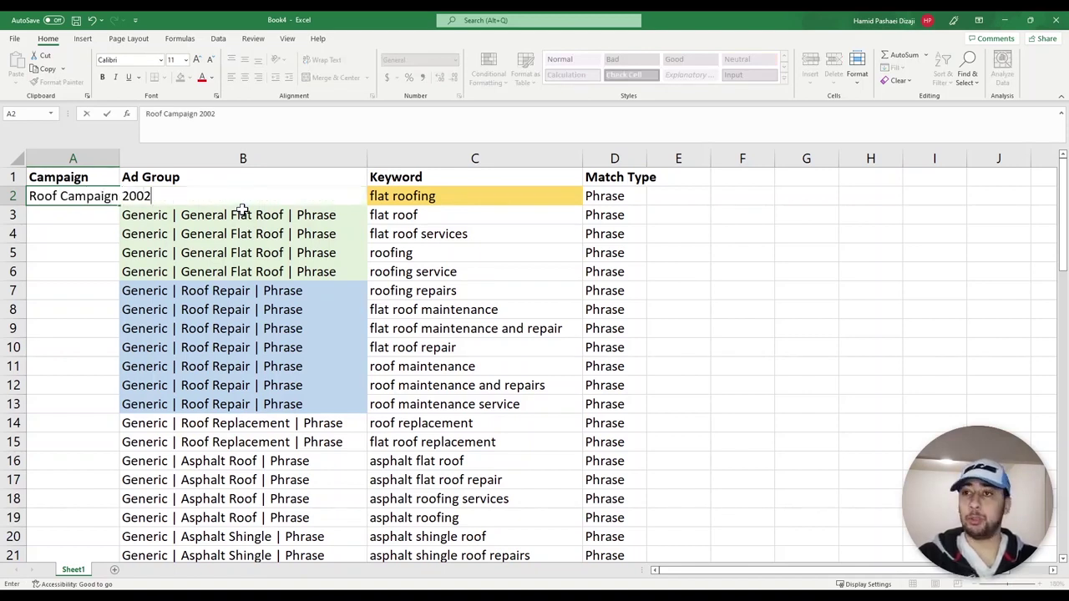
click(350, 252)
double_click(119, 158)
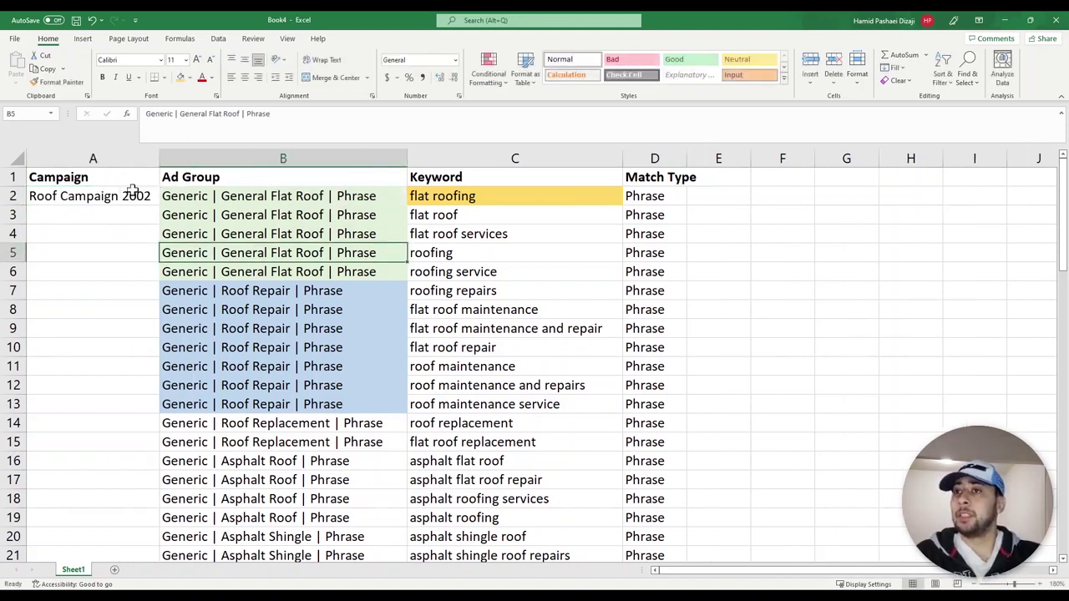
Copy the campaign name from A2 down column A to every keyword row
click(132, 190)
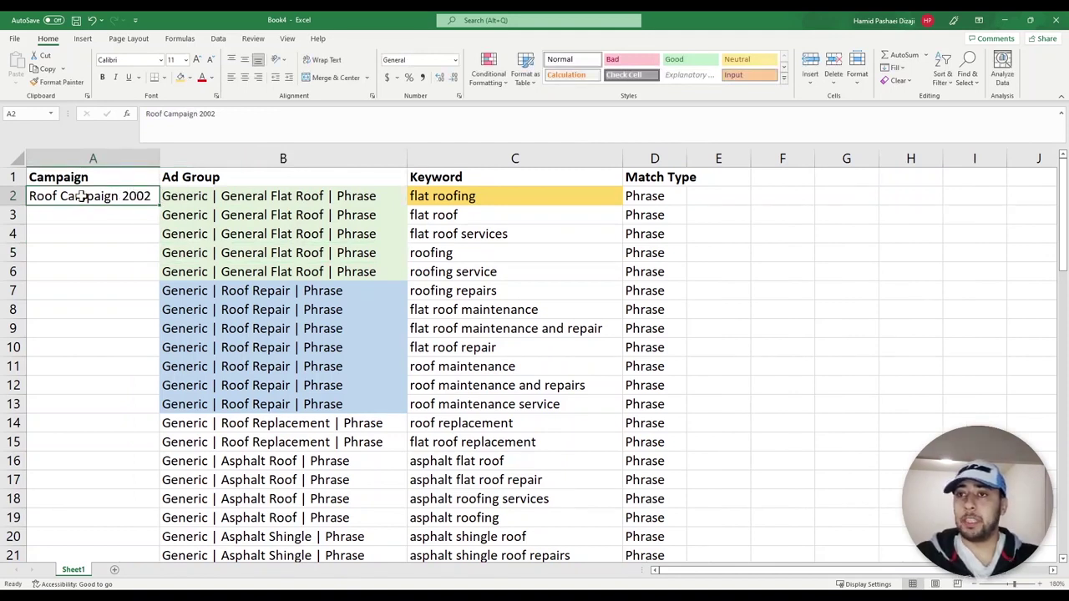
double_click(158, 209)
scroll(169, 348, down, 1)
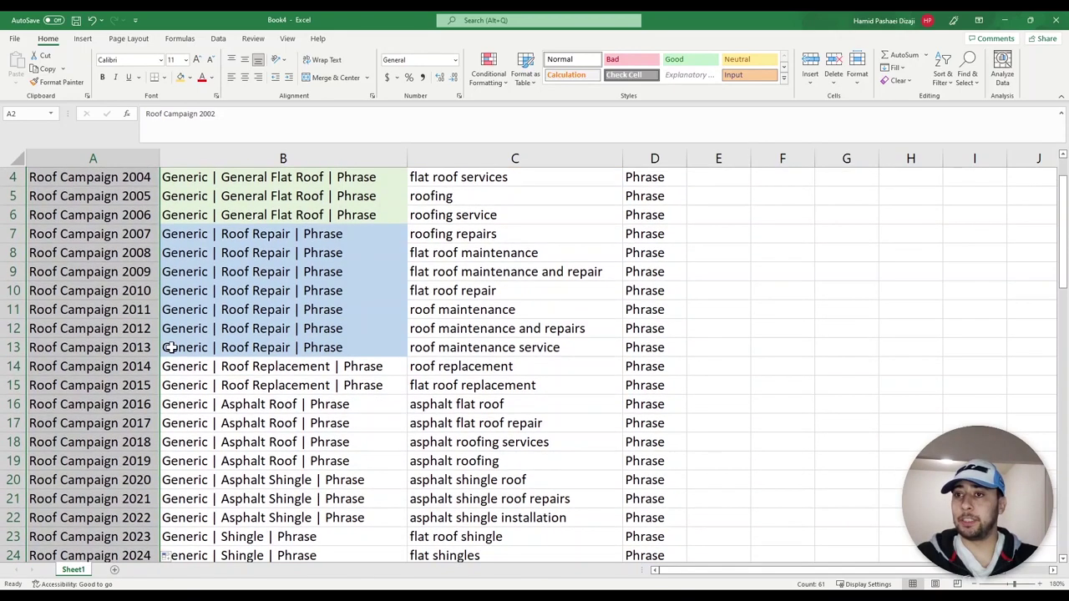
scroll(170, 348, up, 1)
scroll(155, 368, down, 1)
scroll(142, 393, up, 1)
click(131, 196)
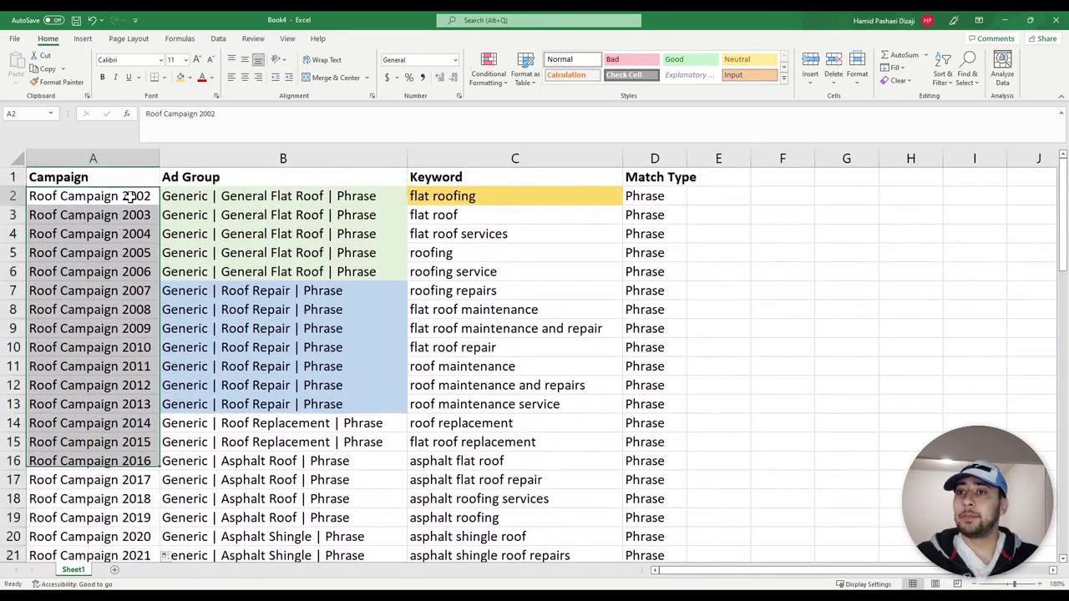
key(ctrl+c)
key(ctrl+shift+Down)
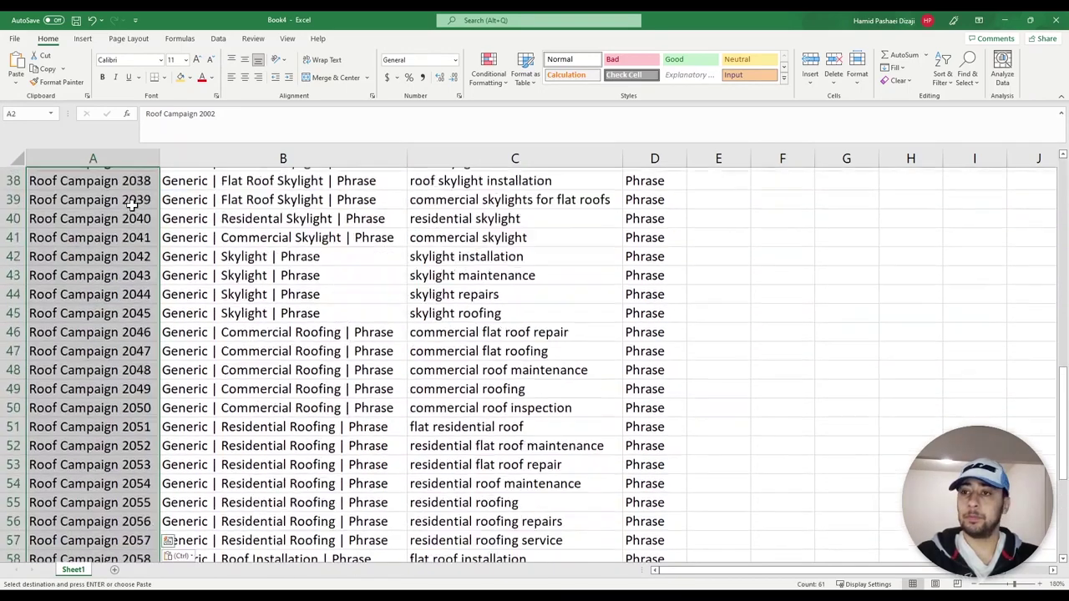
key(ctrl+v)
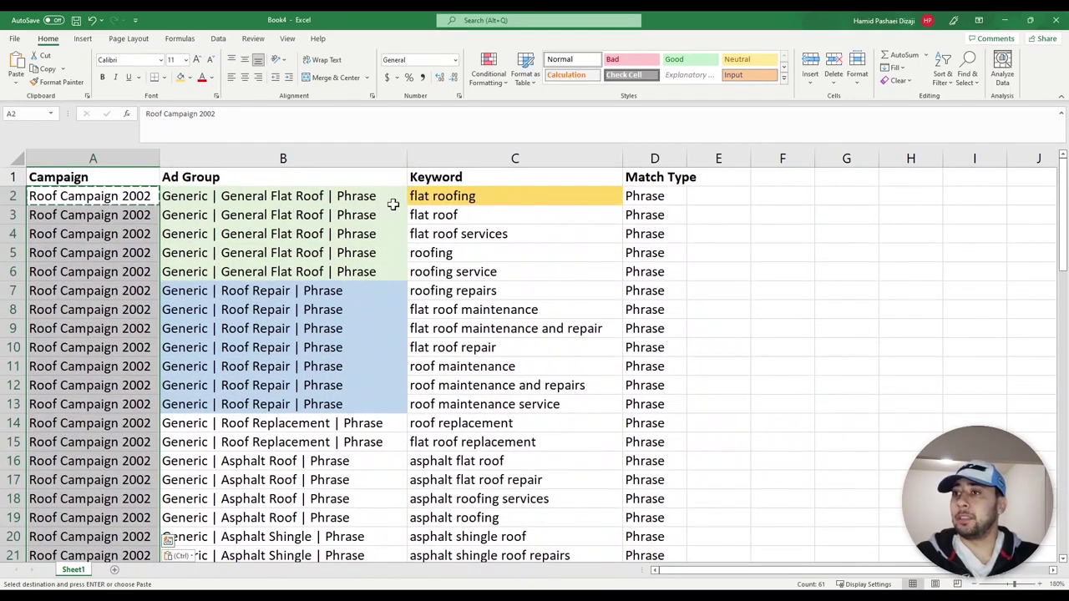
key(Down)
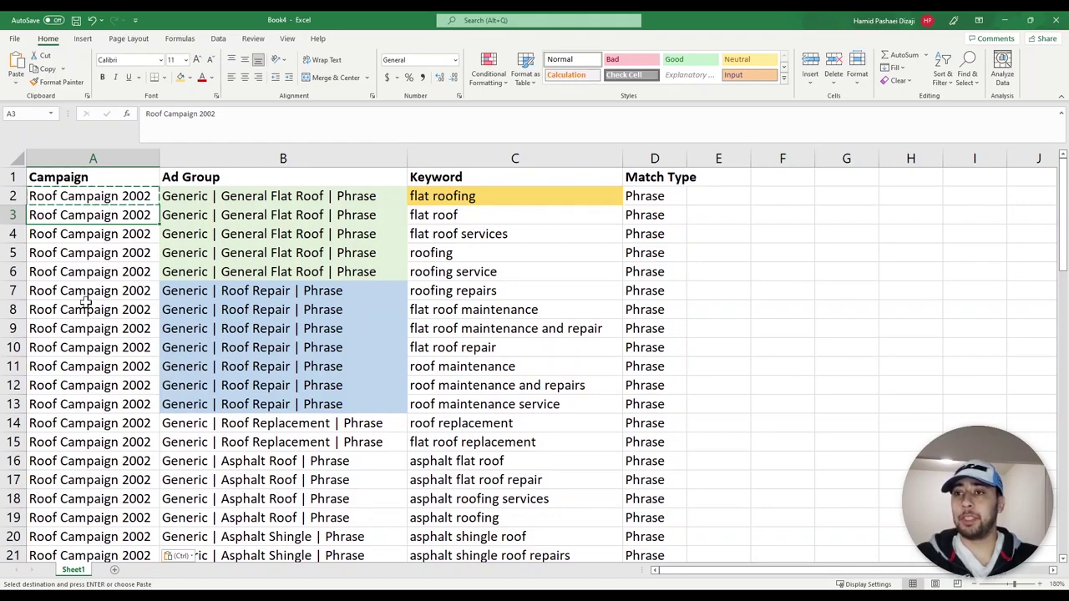
Add the campaign name in A63 and check the year in A62
drag(16, 195, 13, 537)
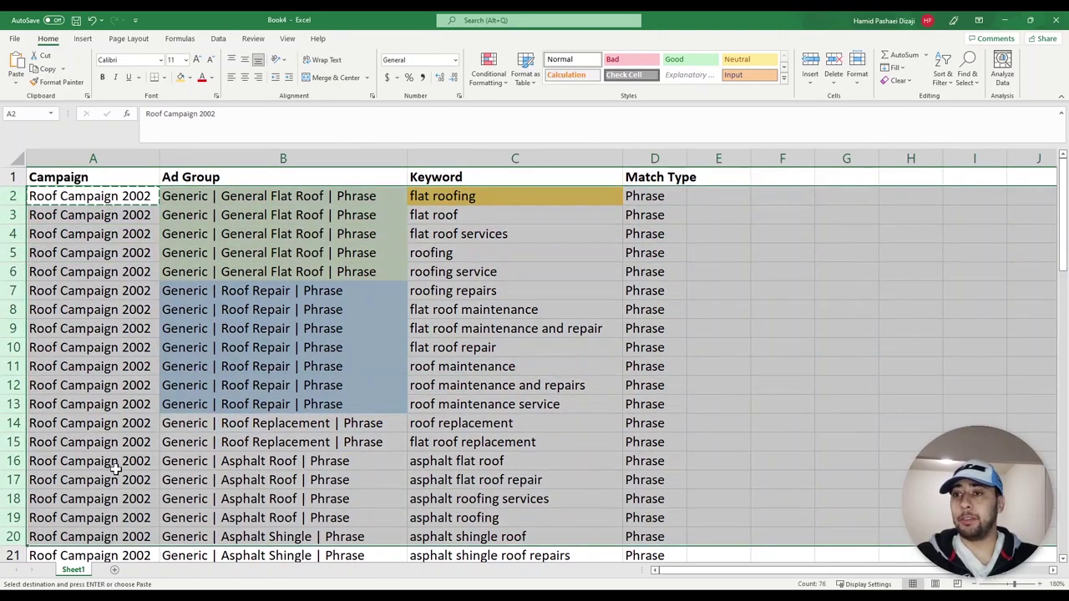
scroll(251, 443, down, 12)
scroll(305, 447, down, 7)
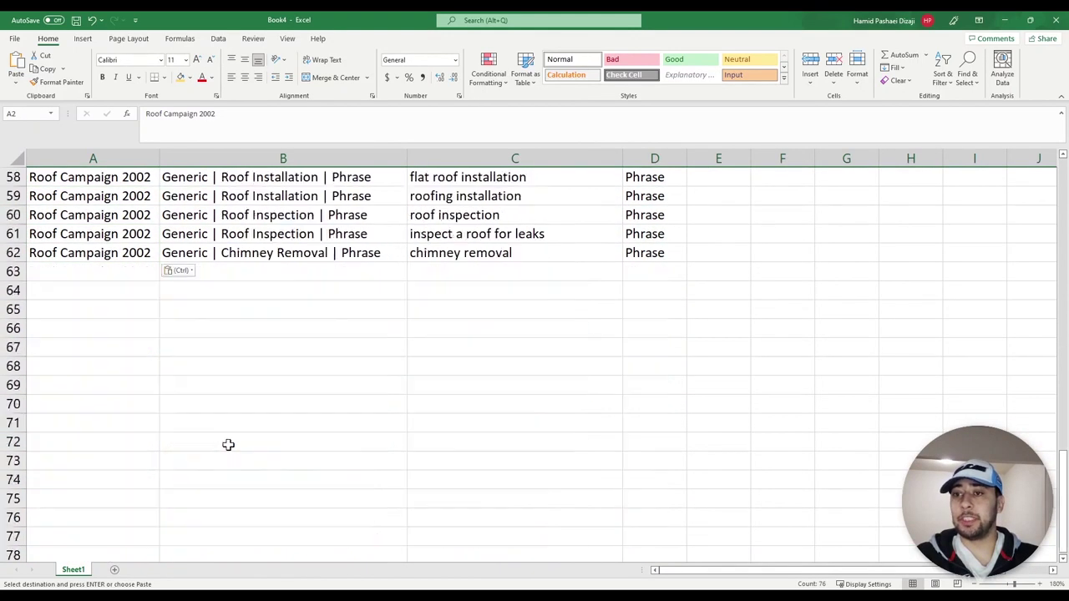
scroll(227, 444, up, 3)
click(112, 445)
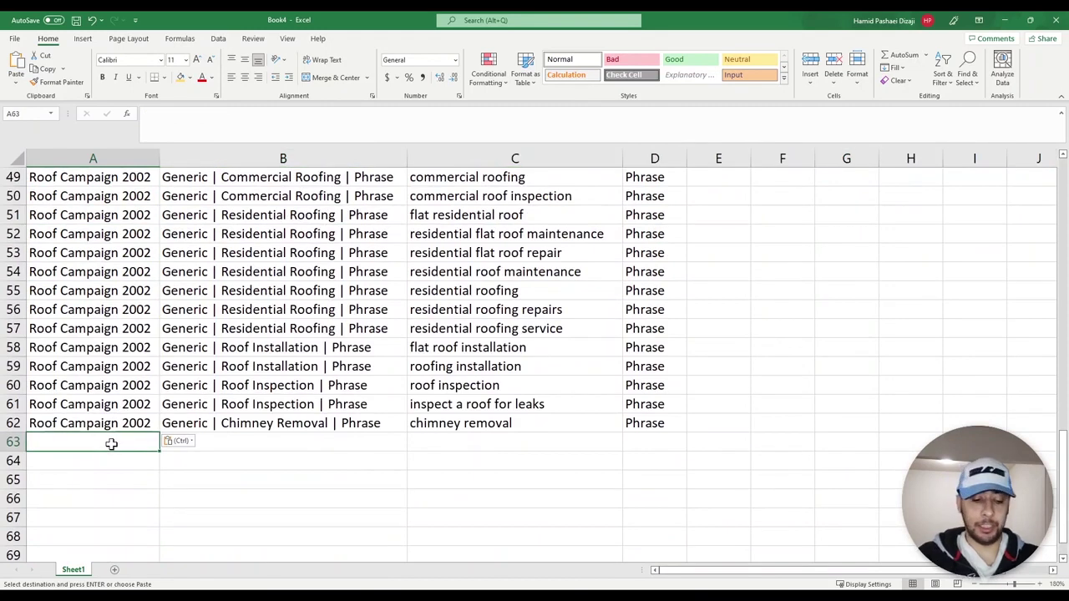
text(Roof Campaign 2002)
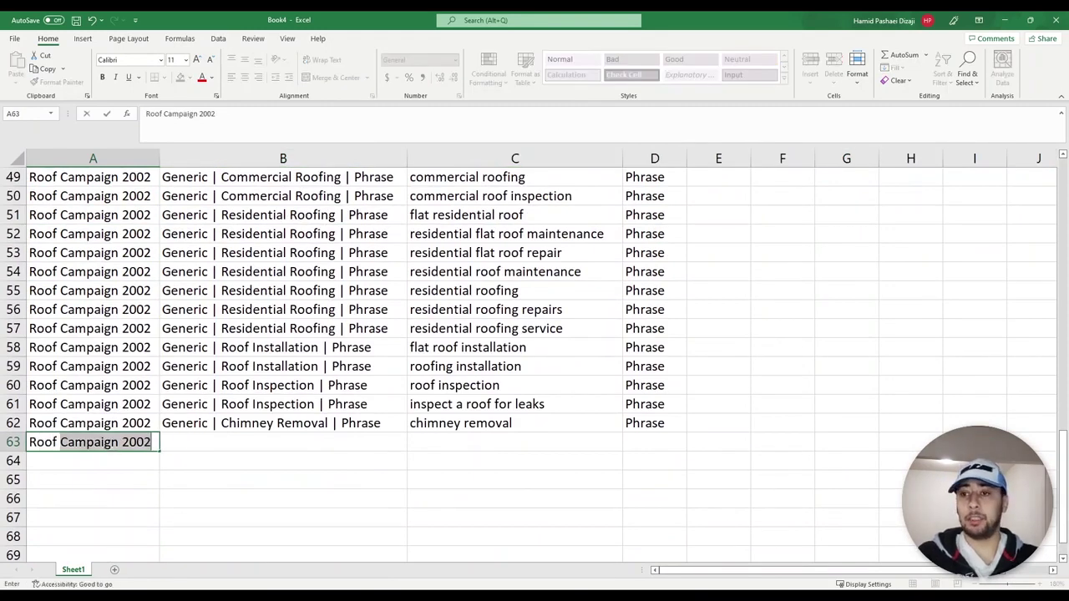
click(177, 415)
click(140, 423)
double_click(136, 422)
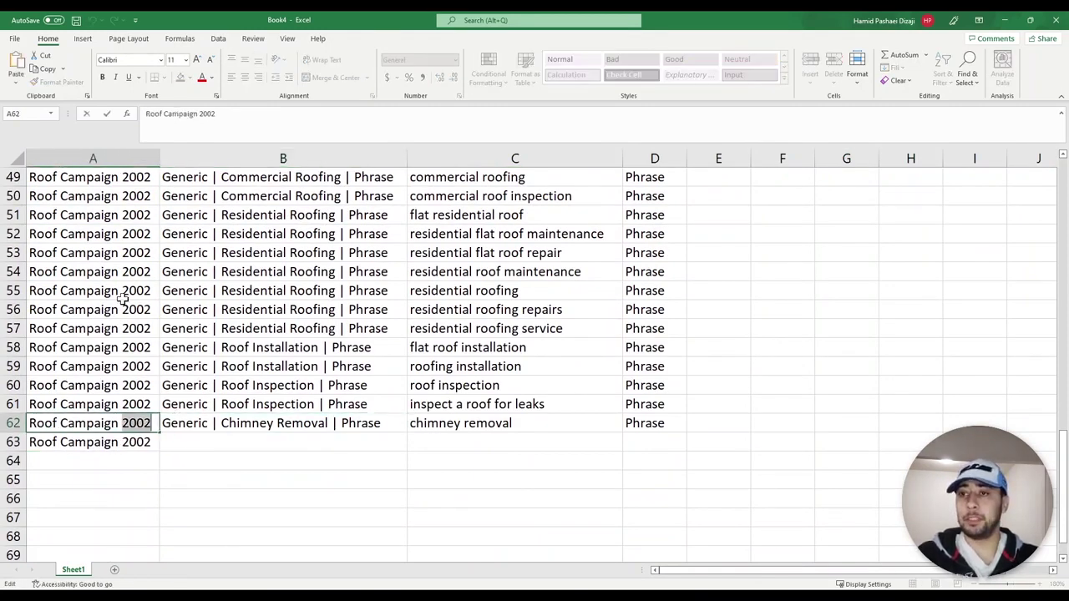
click(121, 166)
Replace 2002 with 2022 throughout the Campaign column using Replace All
key(ctrl+h)
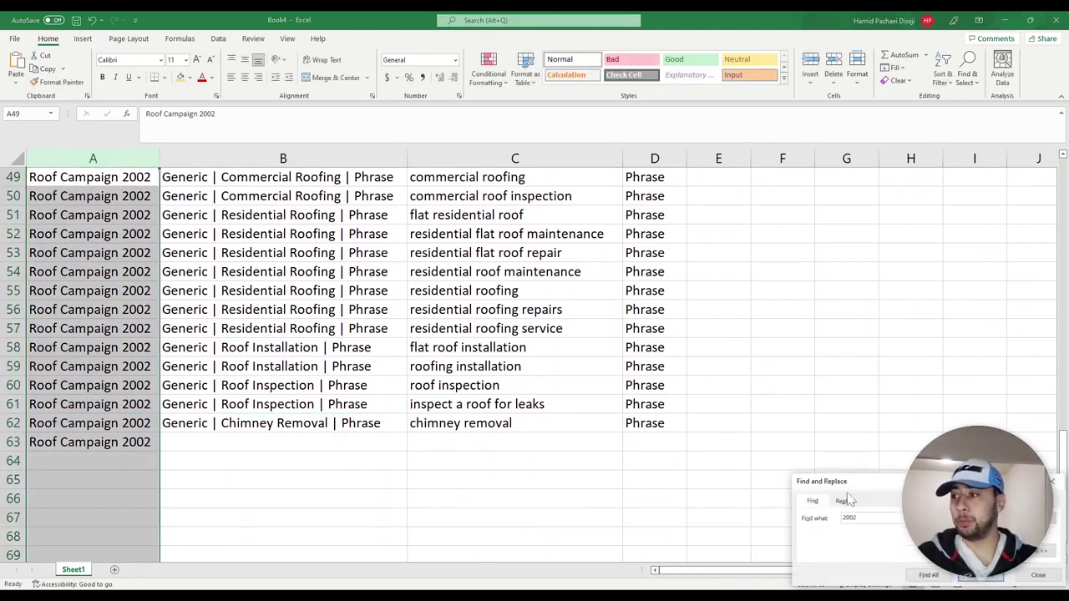
click(845, 500)
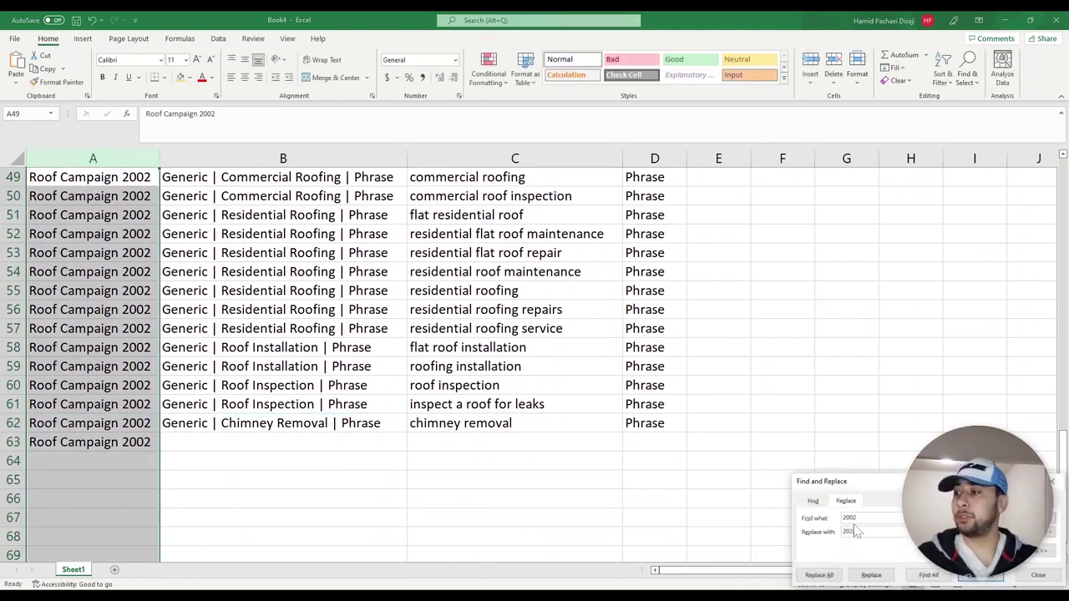
click(819, 576)
click(536, 338)
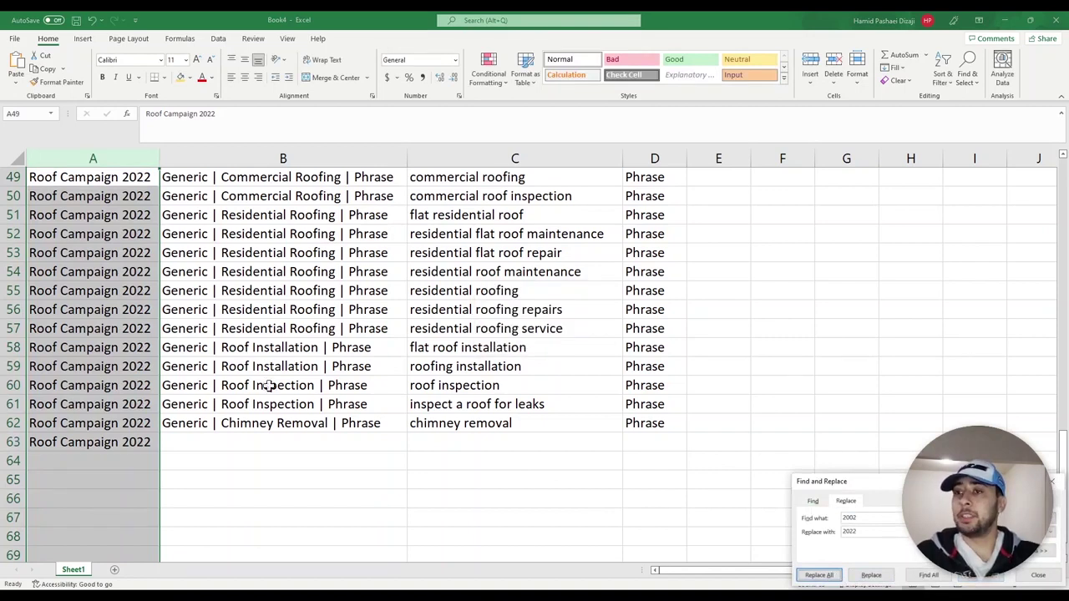
Change cell A63's entry to 'Renovation 2022'
drag(145, 422, 143, 328)
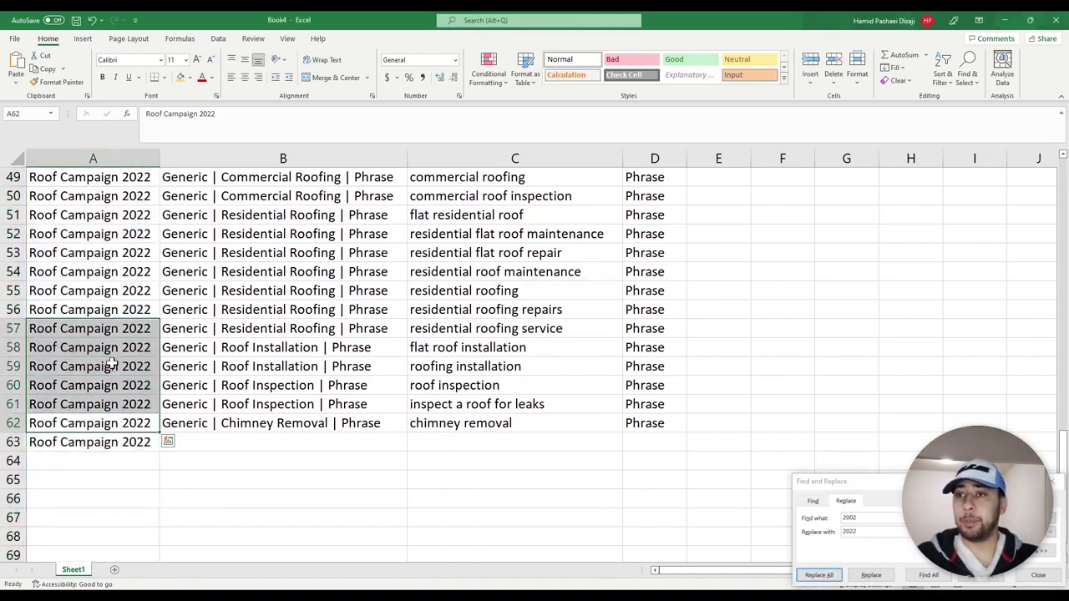
double_click(122, 442)
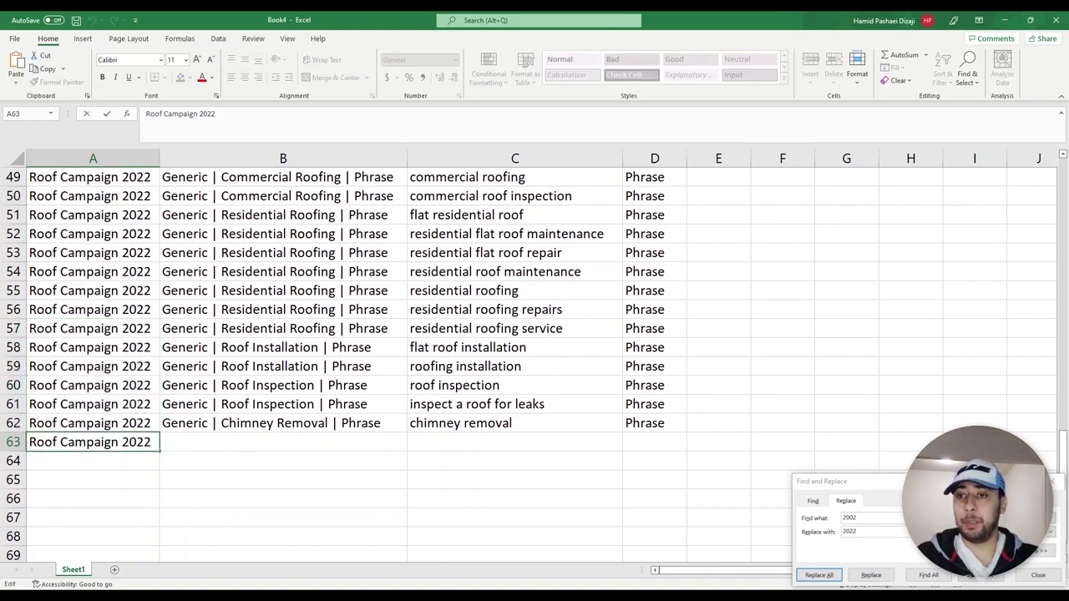
double_click(42, 442)
drag(42, 441, 120, 442)
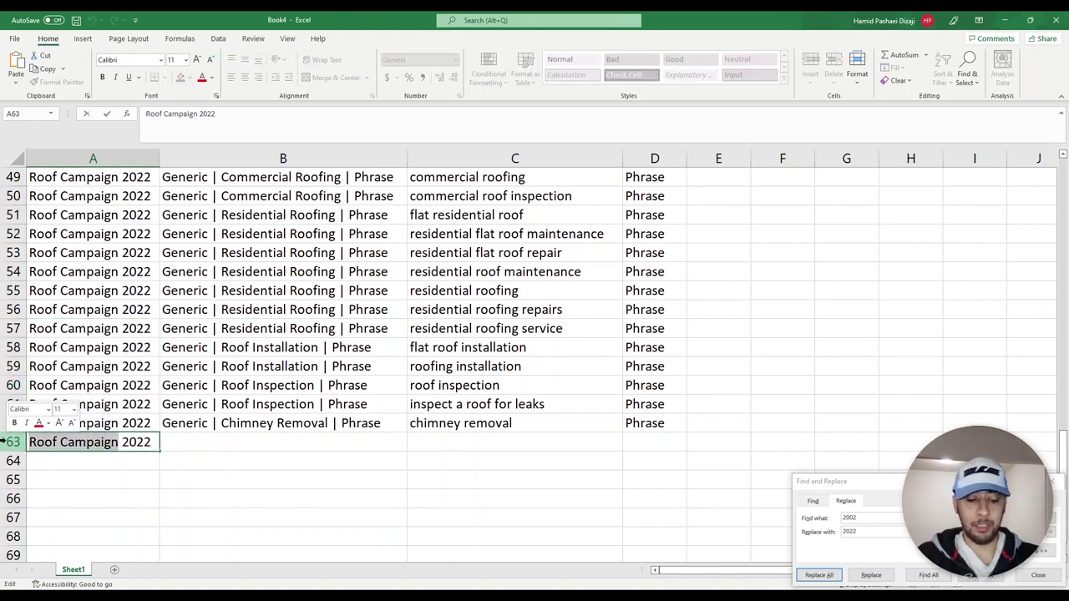
text(Renovation)
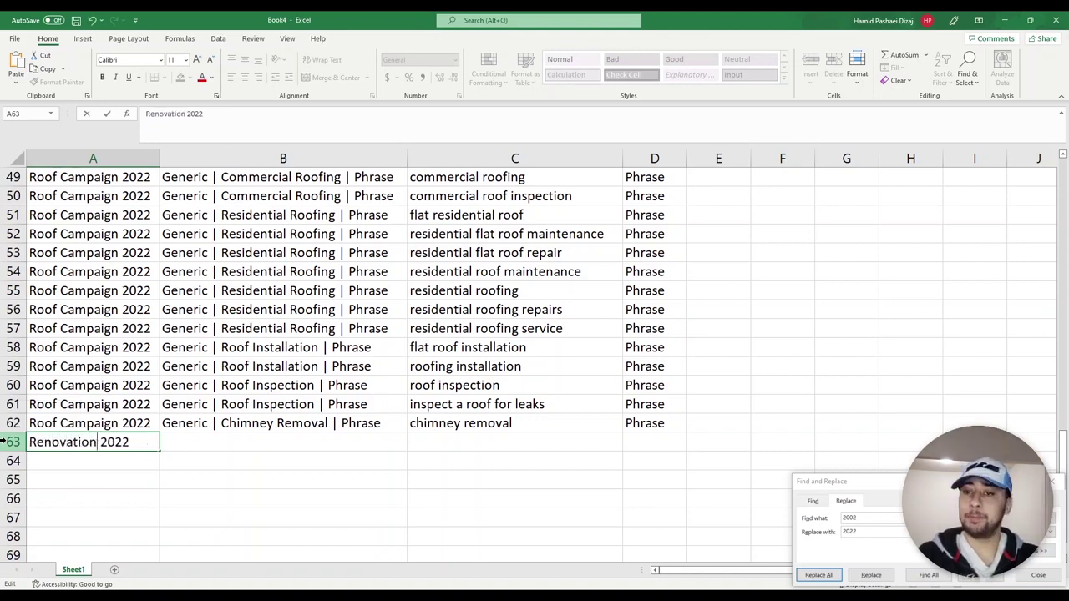
key(Return)
Delete the stray Renovation 2022 row 63
click(5, 442)
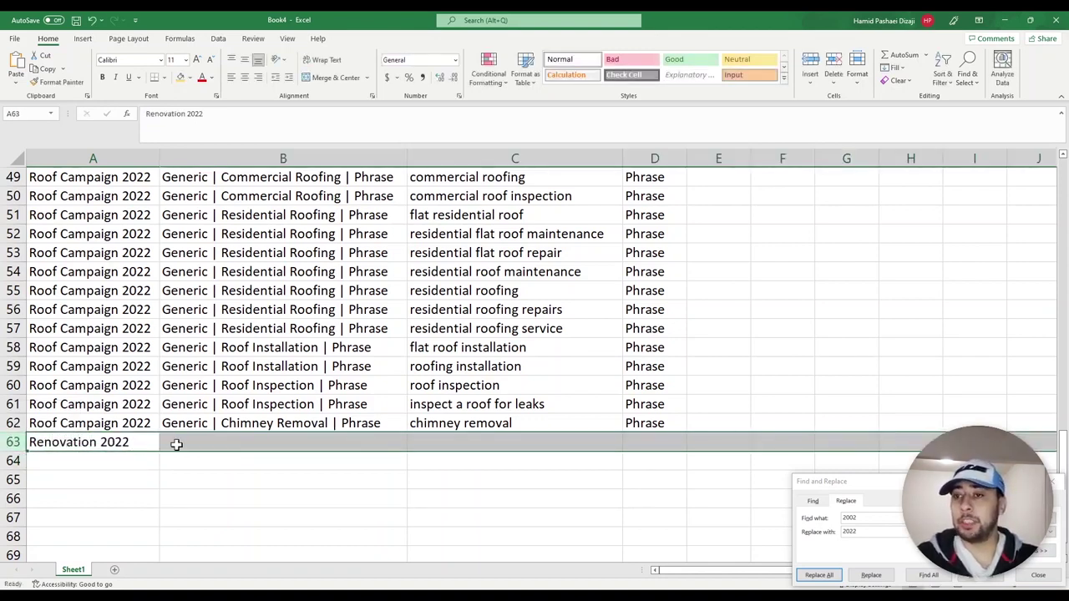
drag(230, 422, 240, 353)
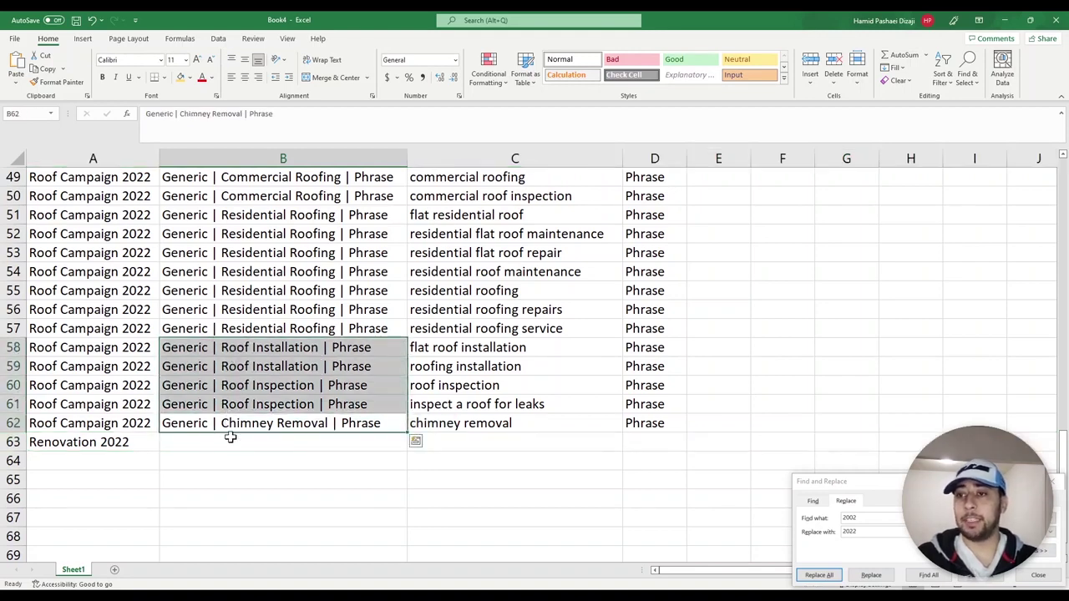
click(17, 443)
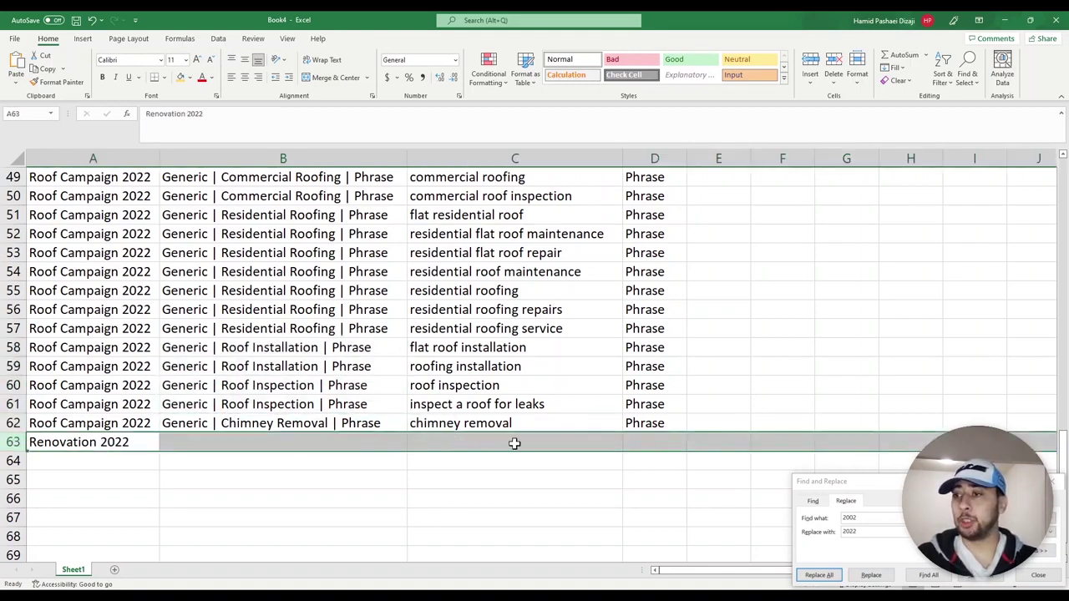
click(91, 445)
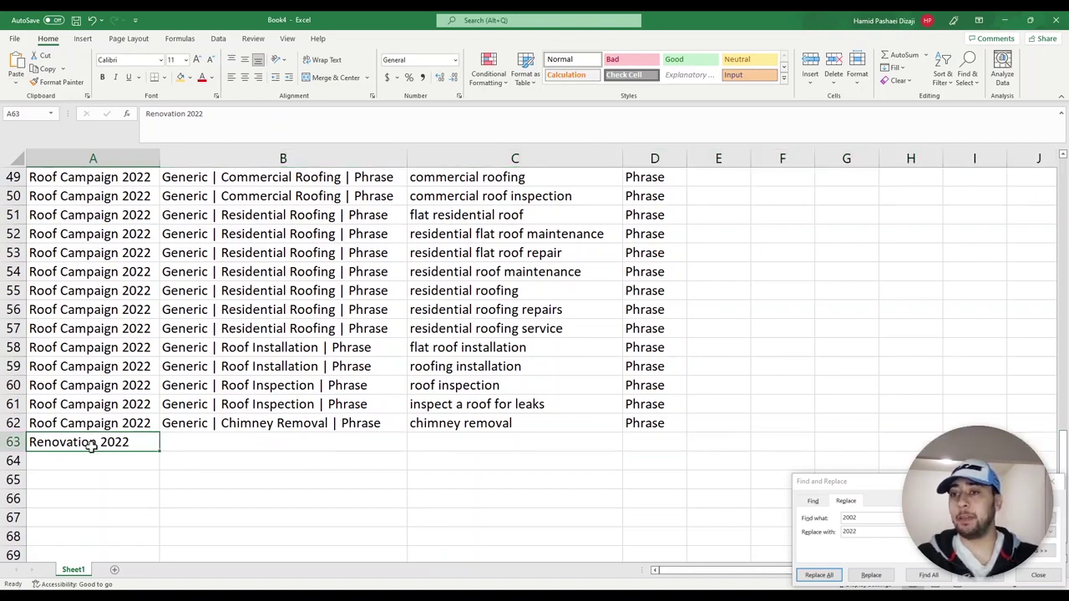
click(14, 424)
drag(14, 424, 13, 405)
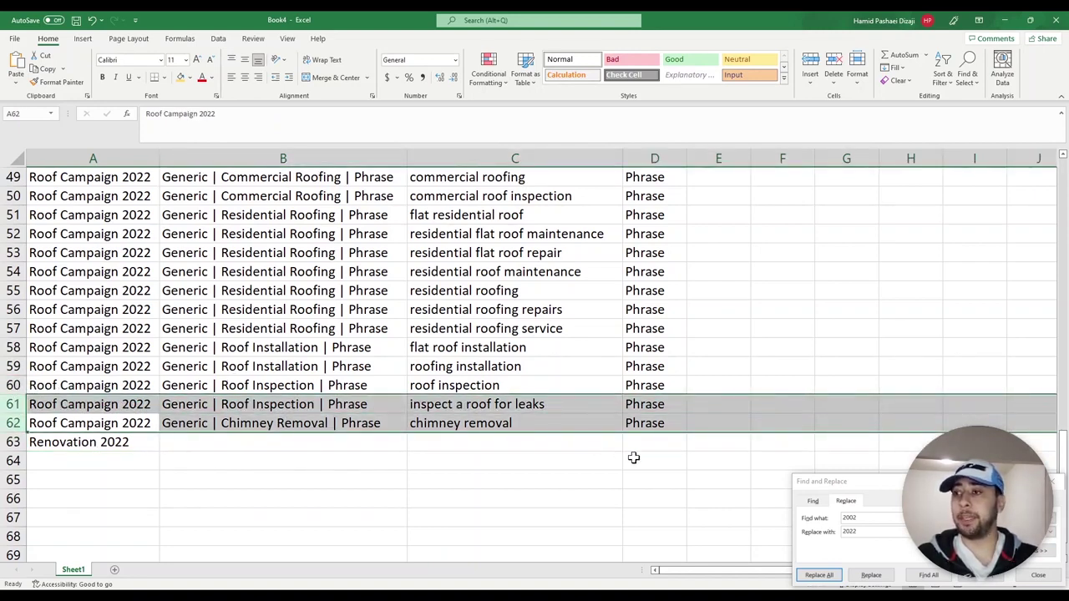
right_click(8, 446)
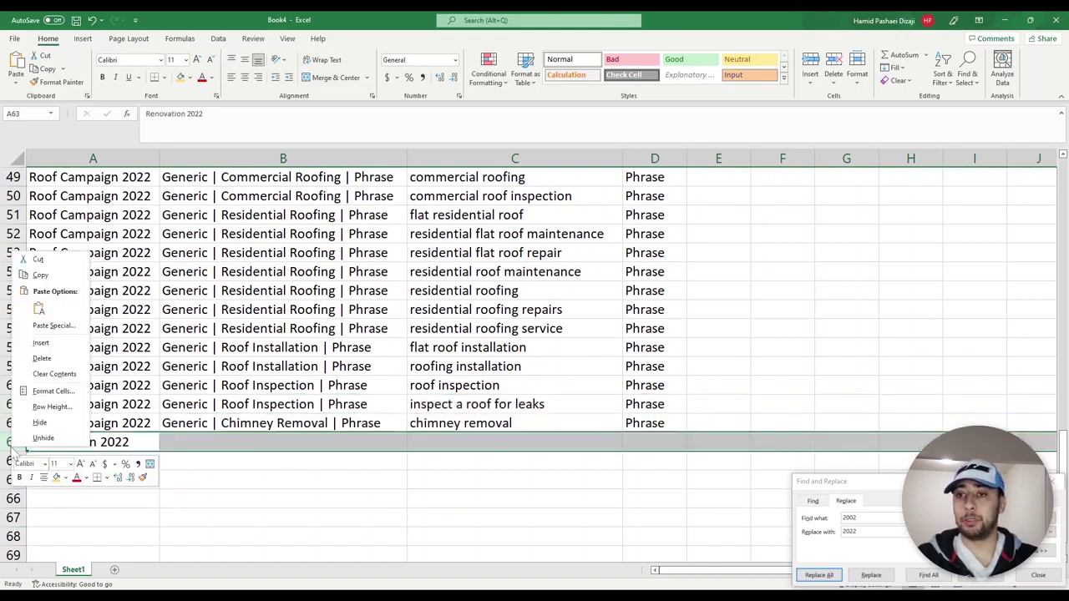
click(50, 372)
scroll(272, 390, up, 16)
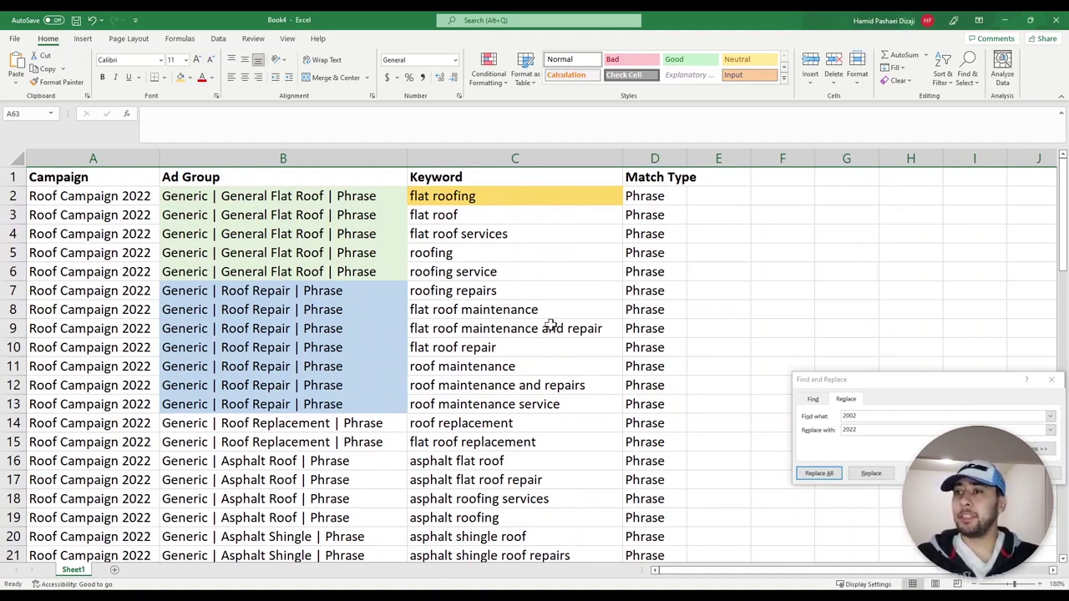
Autofit column D and add a 'Max Bid' header in E1
double_click(687, 159)
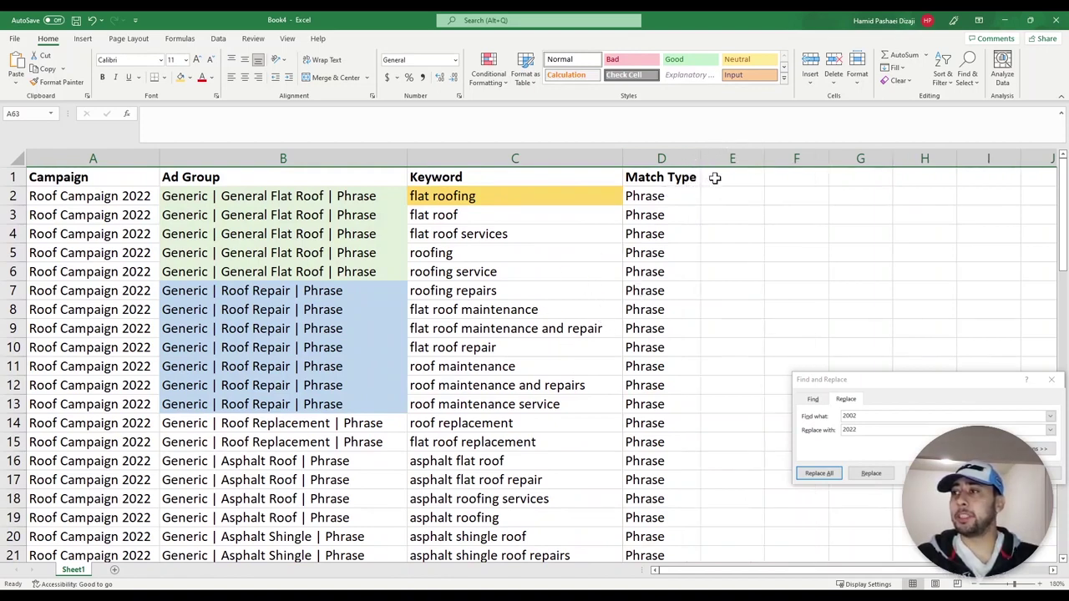
click(715, 178)
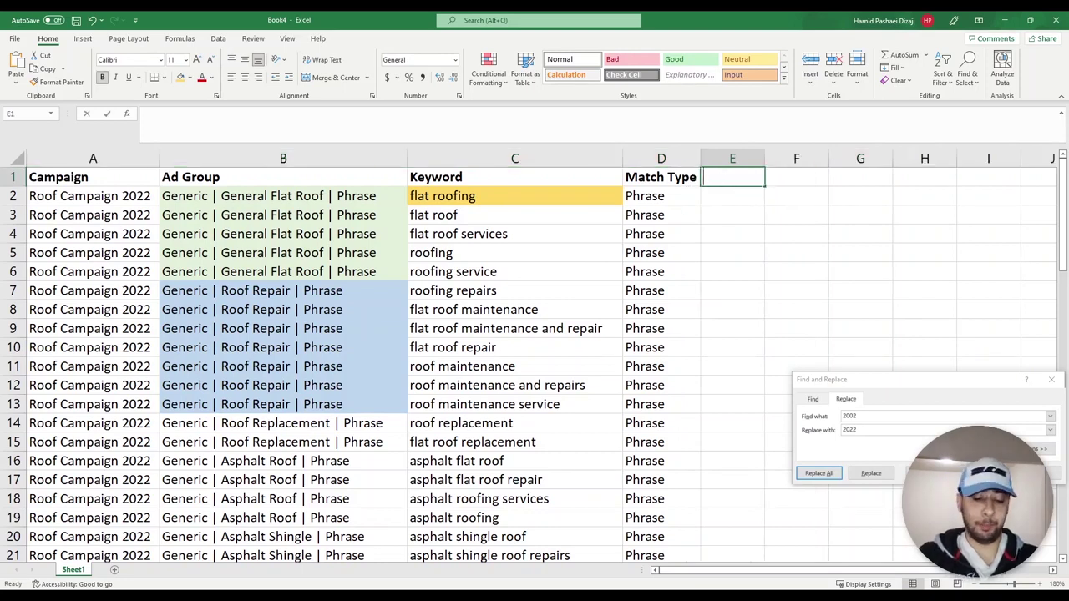
text(Max Bid)
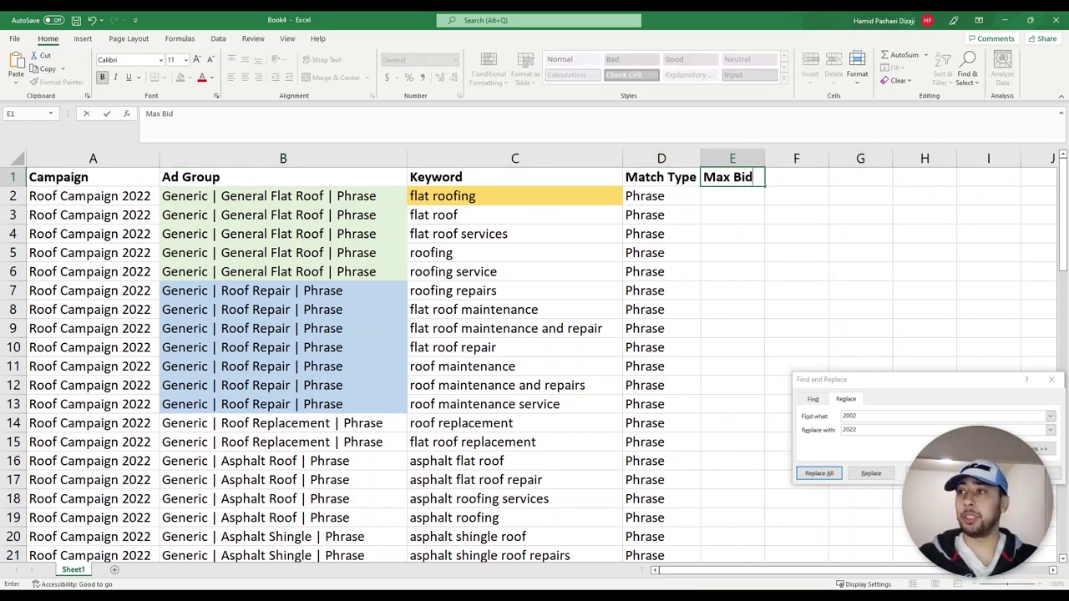
key(Return)
Enter bids of 2 in E2 and 3 in E3
click(568, 199)
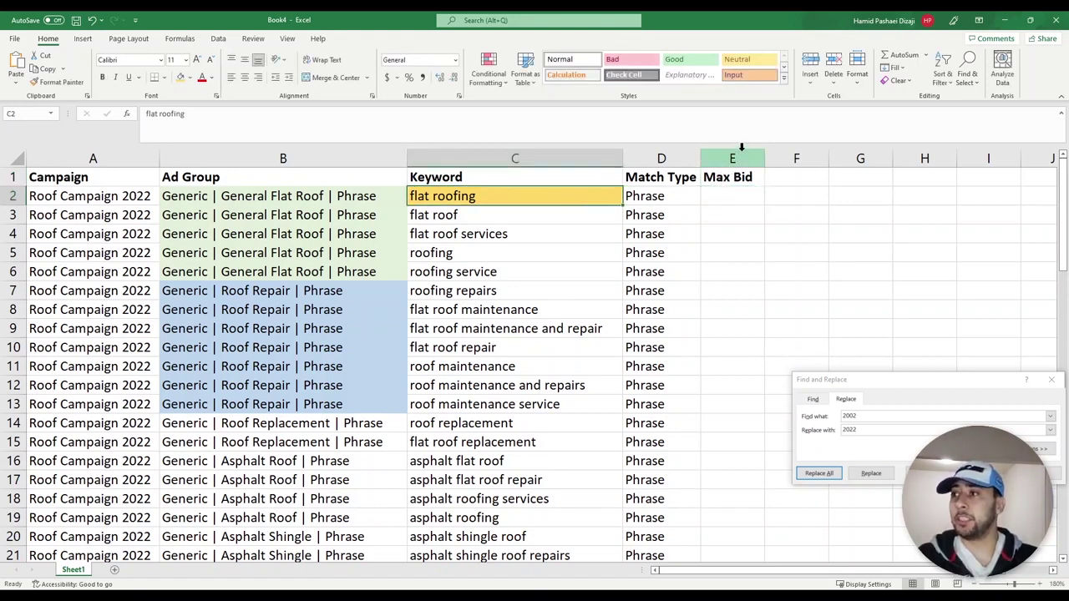
click(723, 195)
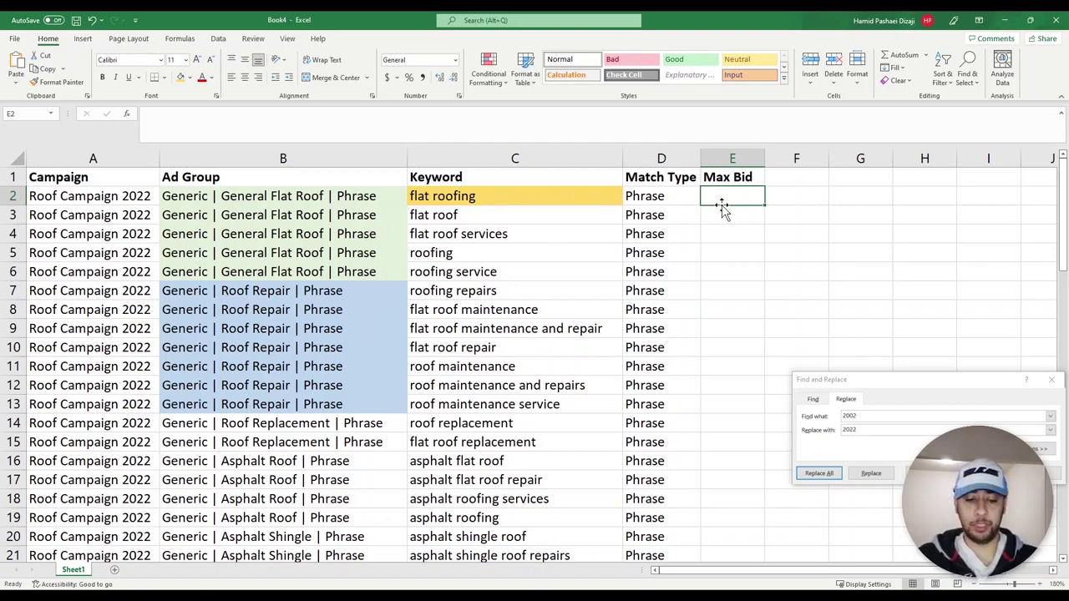
text(0)
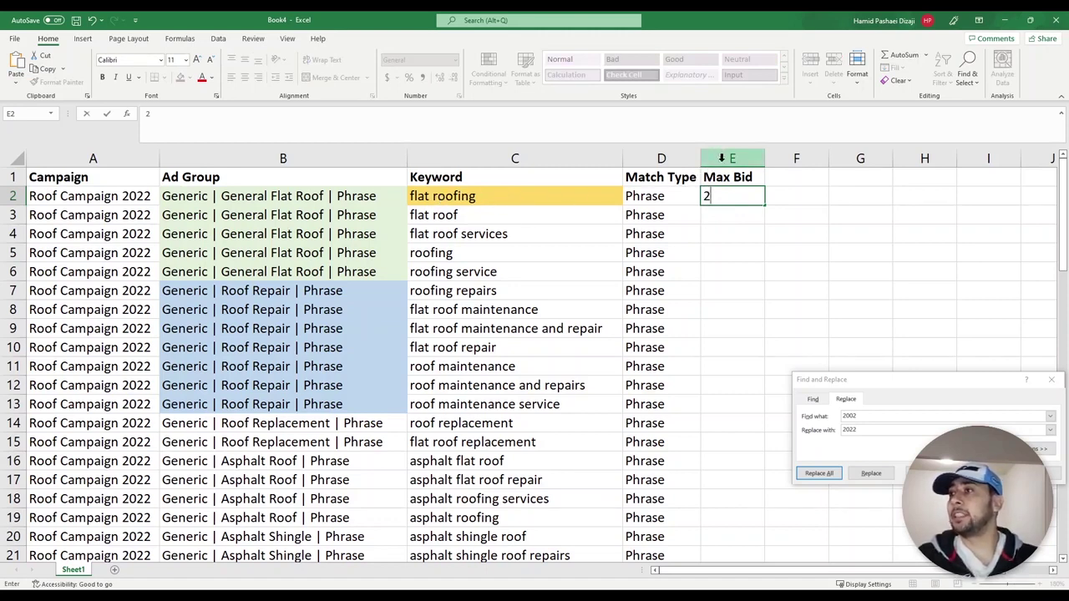
key(Return)
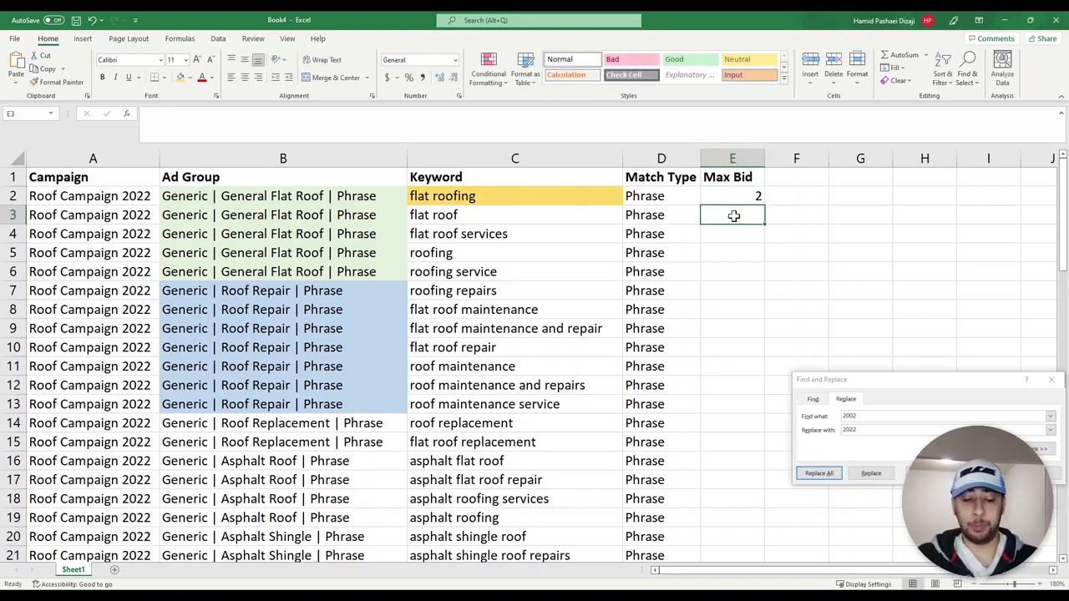
text(3)
key(Return)
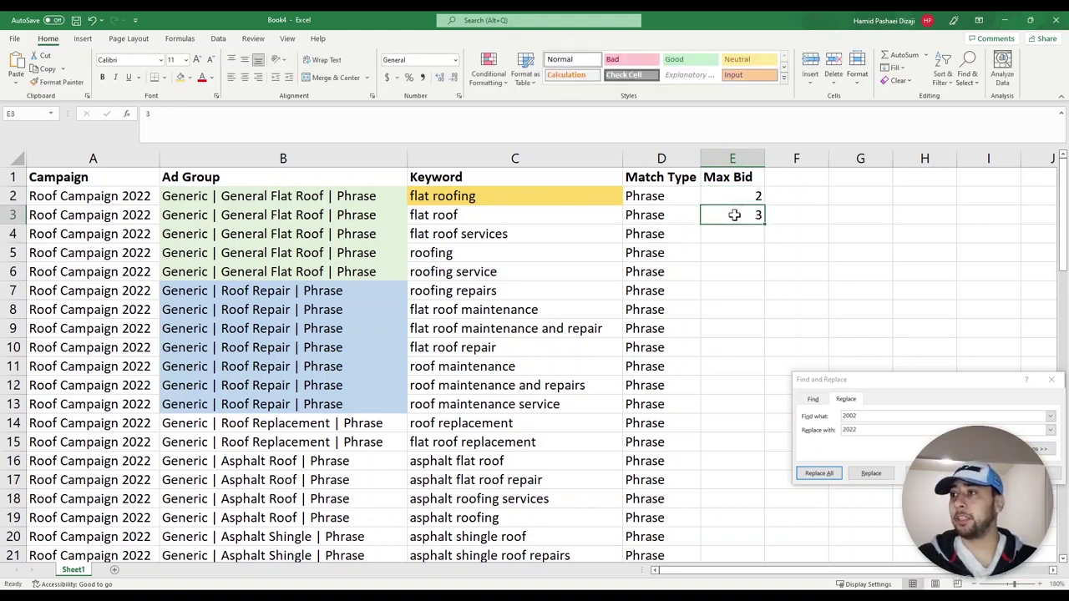
click(543, 217)
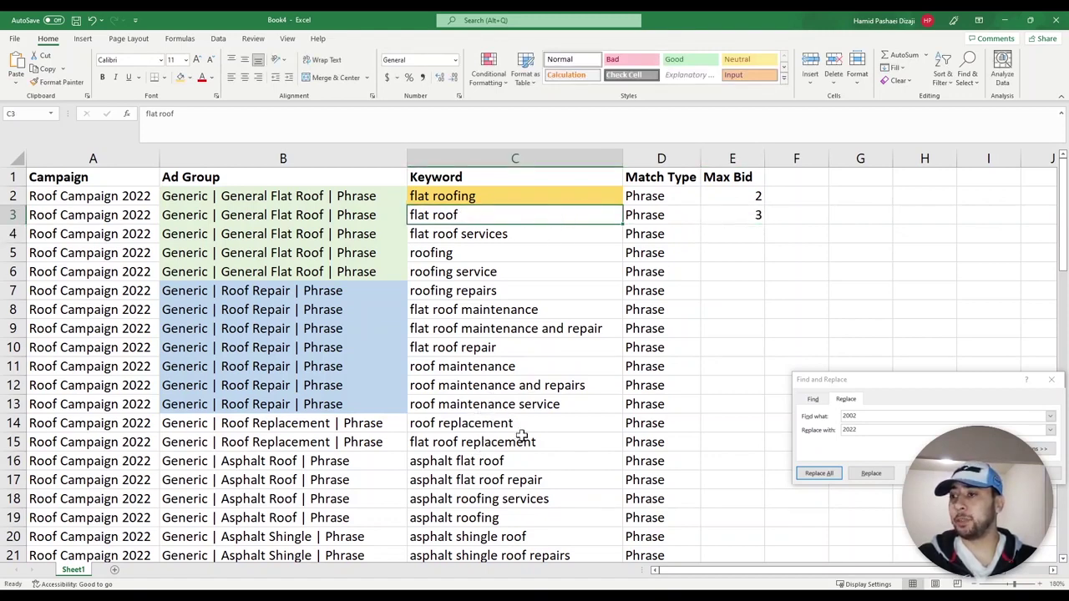
click(727, 233)
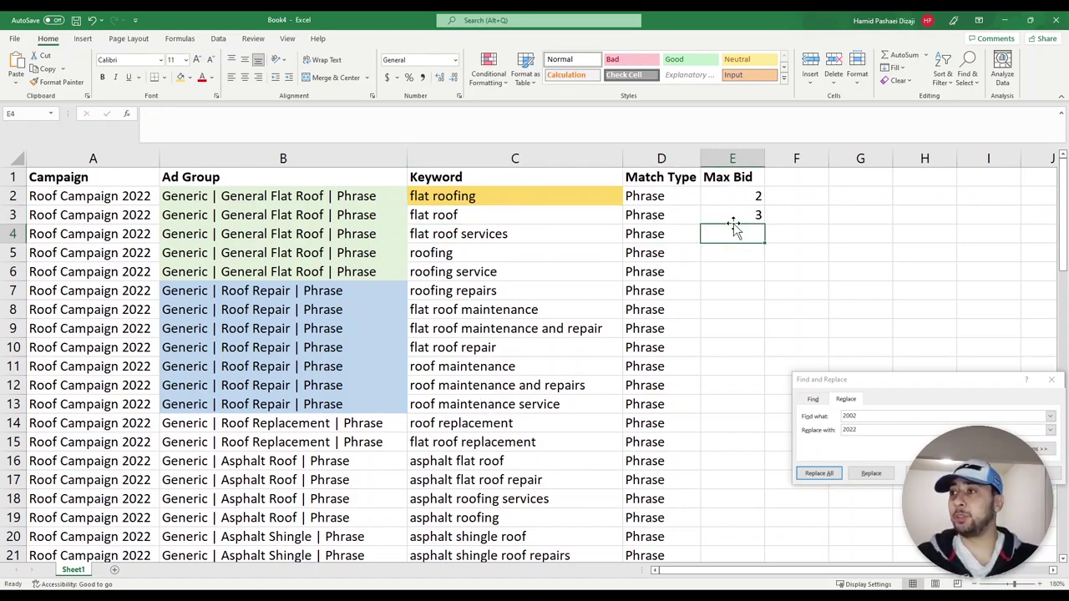
click(734, 157)
Delete column E along with its Max Bid header and bids
right_click(734, 157)
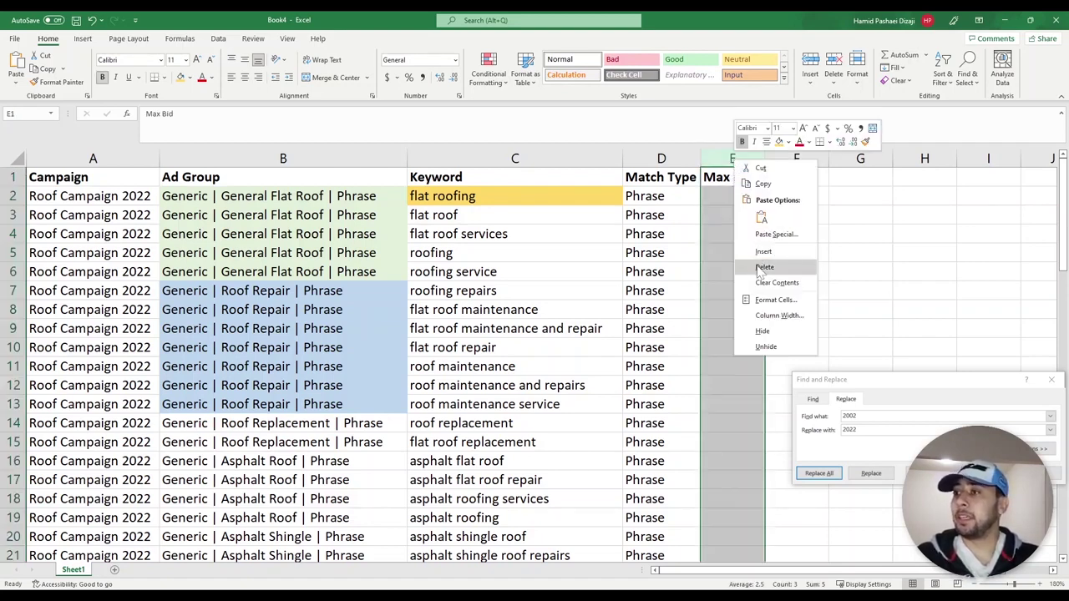
click(756, 265)
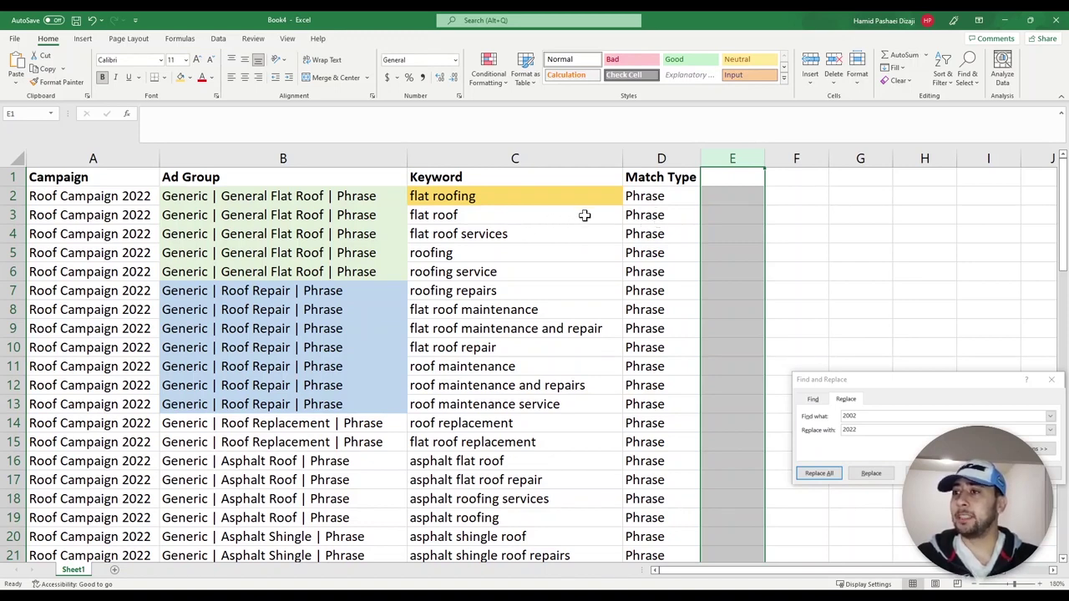
click(555, 235)
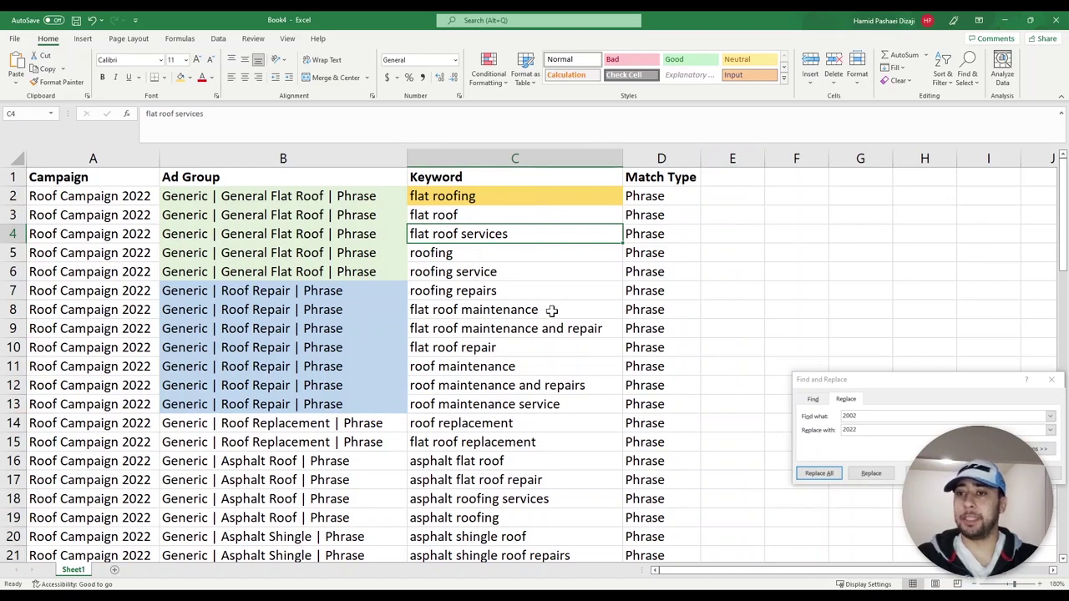
Rename the Sheet1 tab to 'KW'
double_click(74, 571)
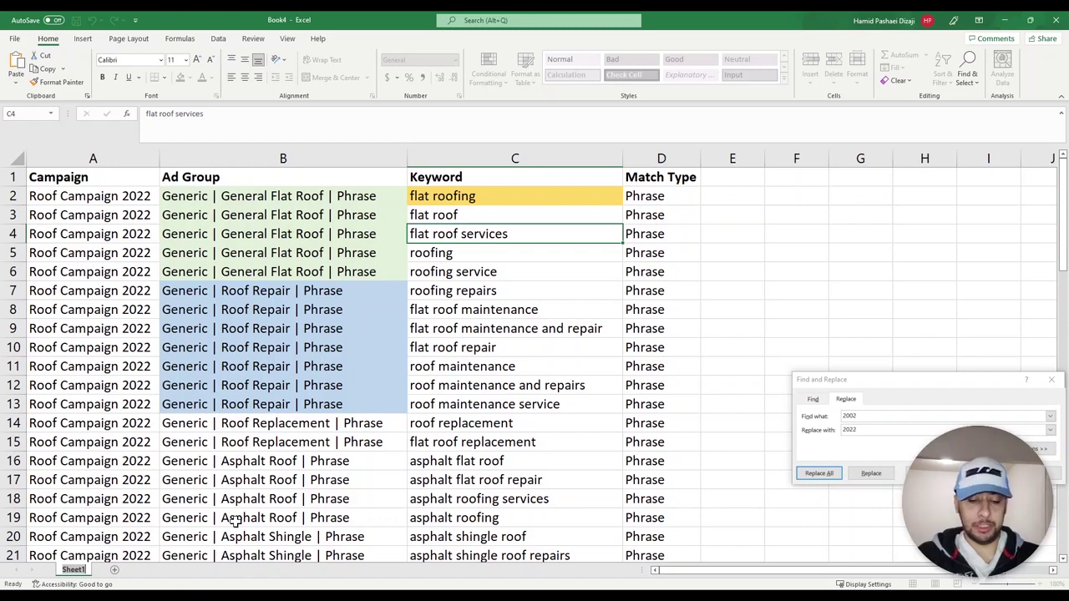
text(KW)
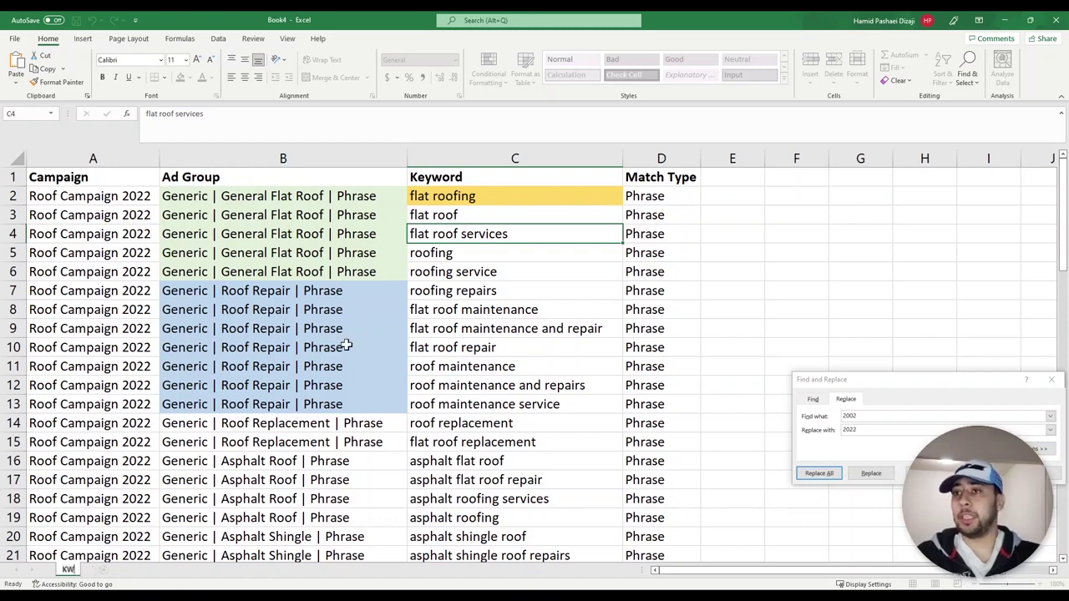
click(426, 310)
Select columns A through D to review the Campaign, Ad Group, Keyword and Match Type layout
click(105, 159)
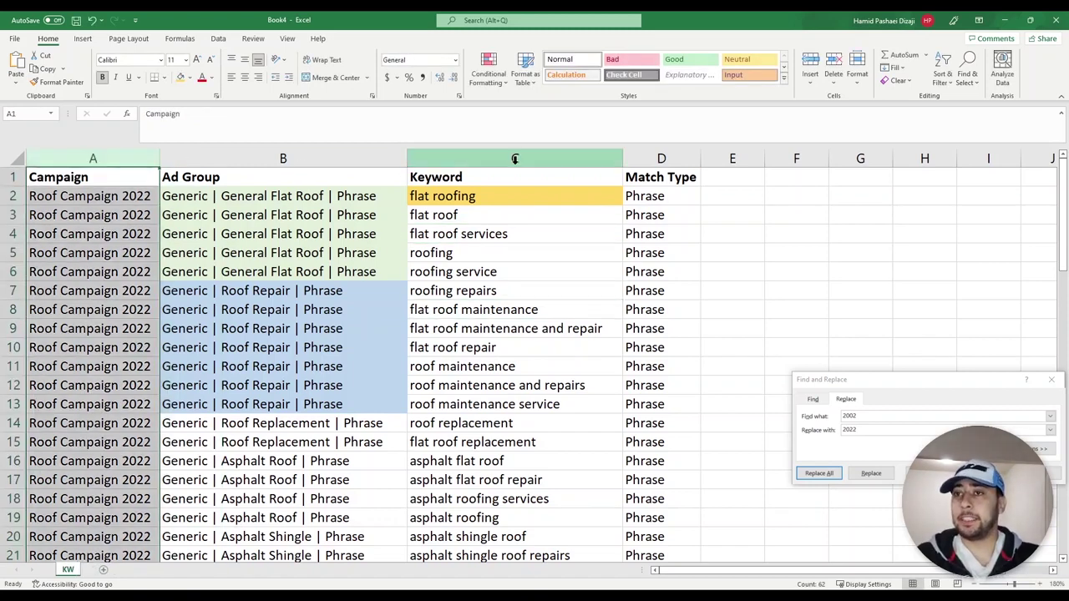
click(656, 159)
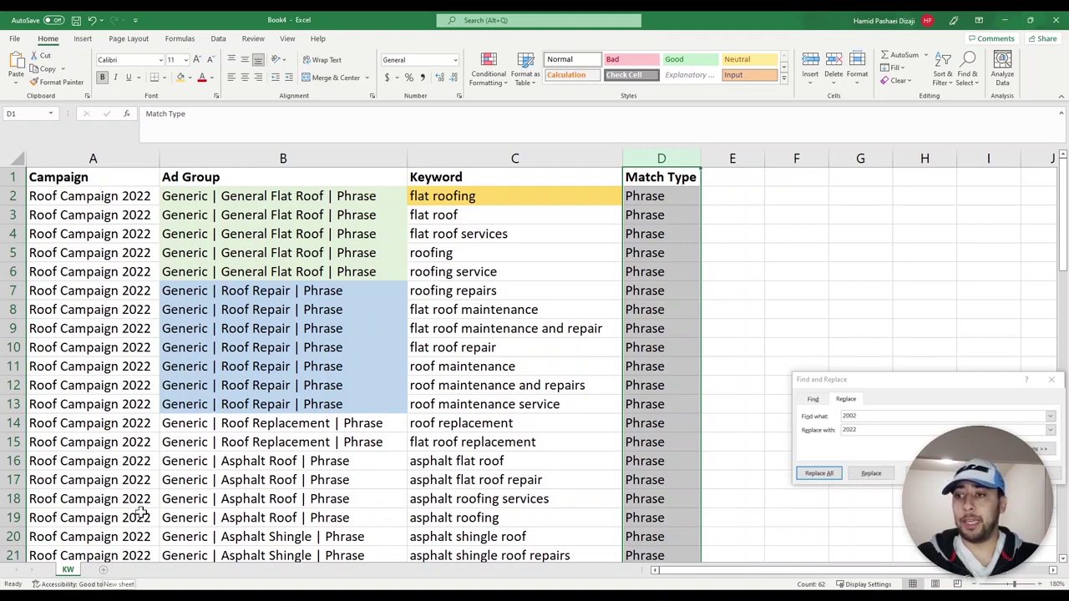
click(254, 366)
drag(94, 158, 632, 156)
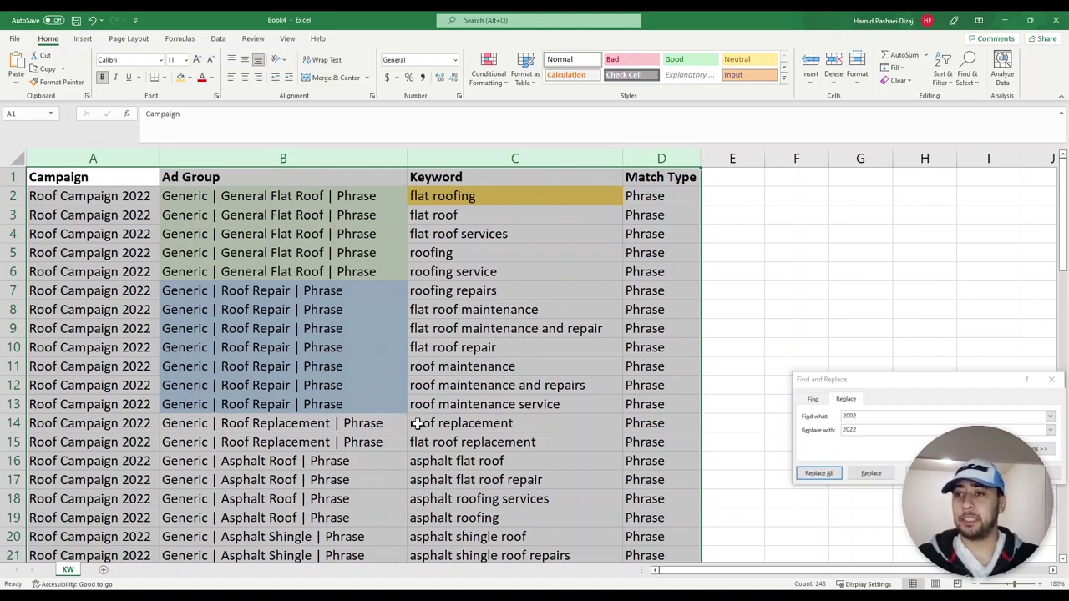
click(179, 522)
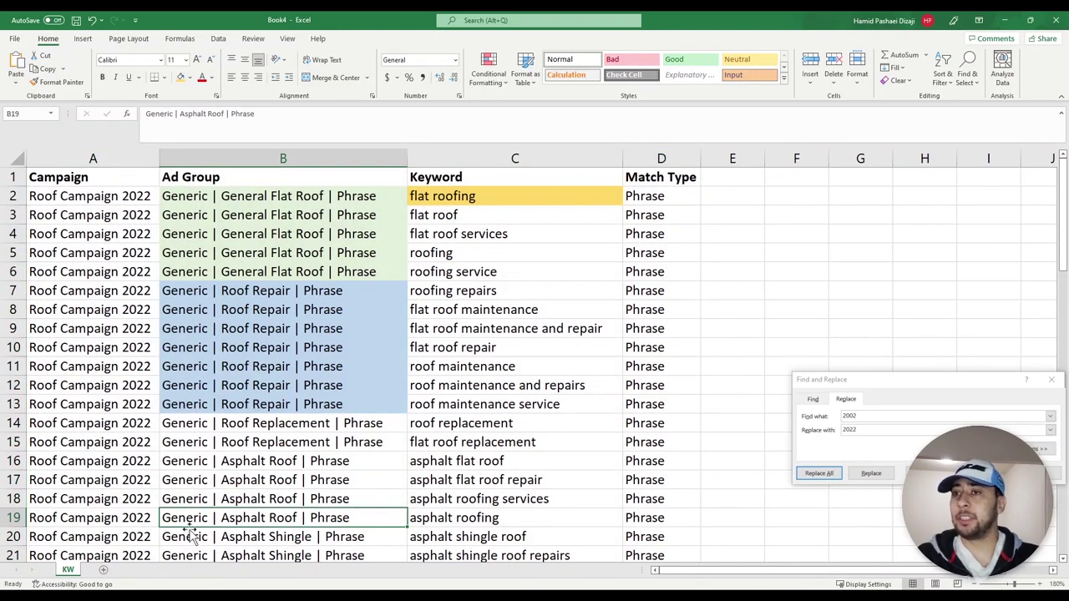
click(451, 156)
drag(468, 160, 97, 150)
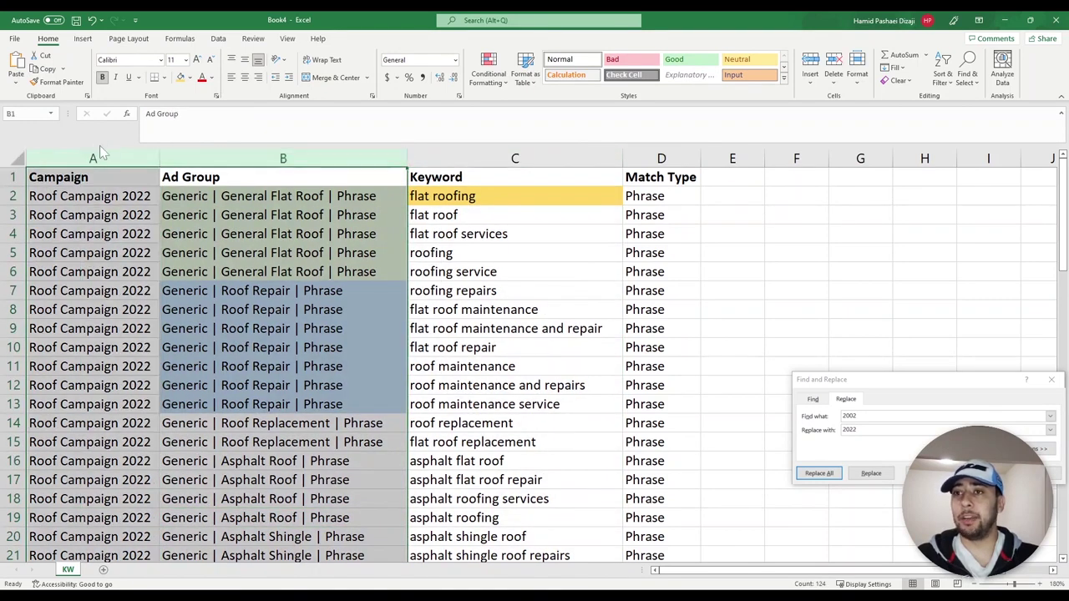
click(282, 177)
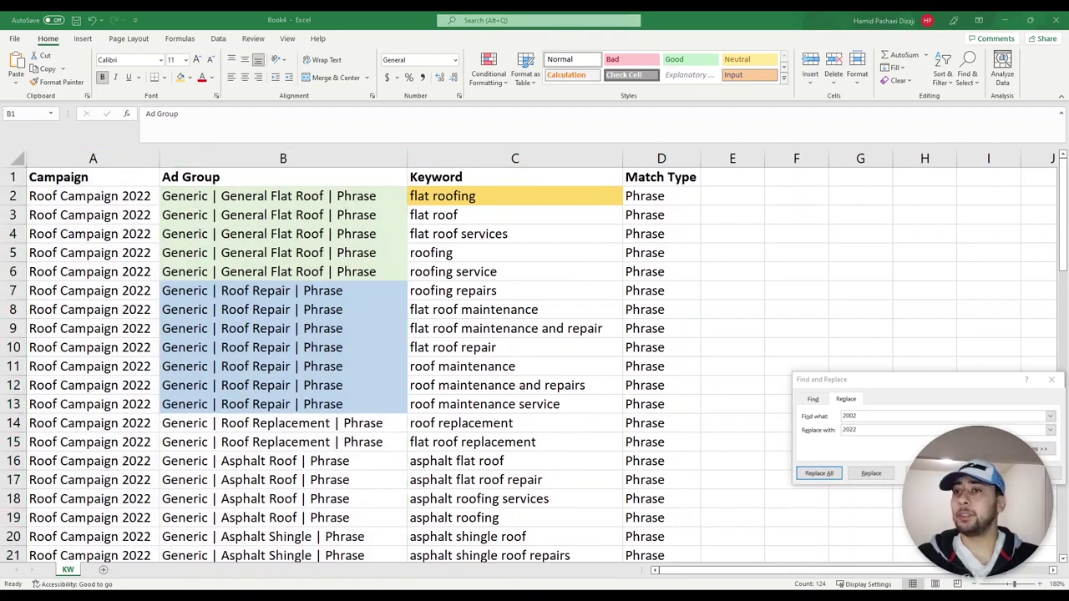
click(355, 254)
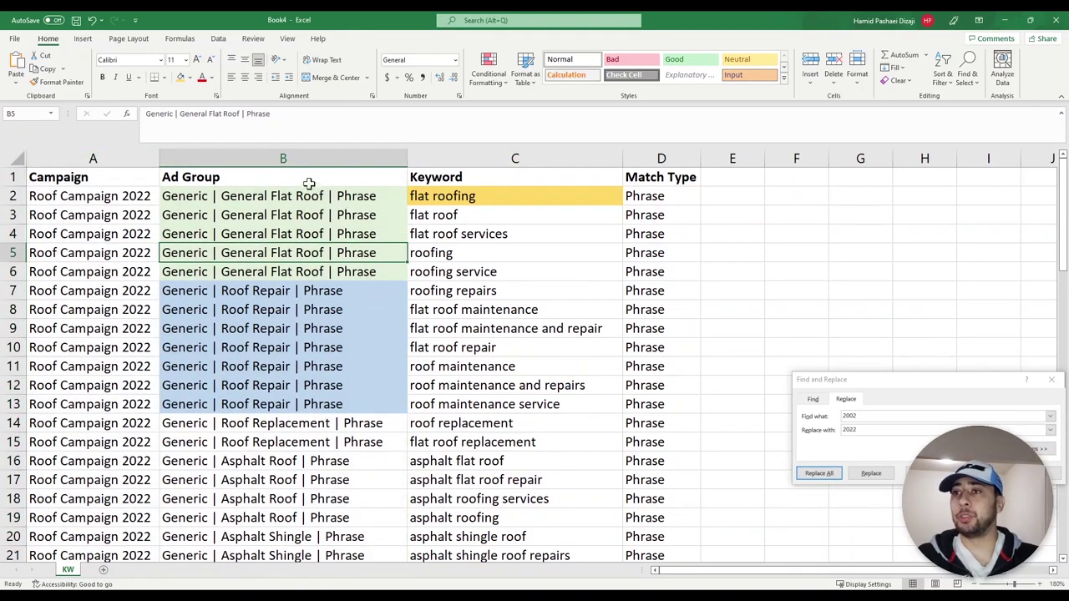
click(472, 155)
Delete the Keyword and Match Type columns, then restore both with Ctrl+Z
right_click(472, 155)
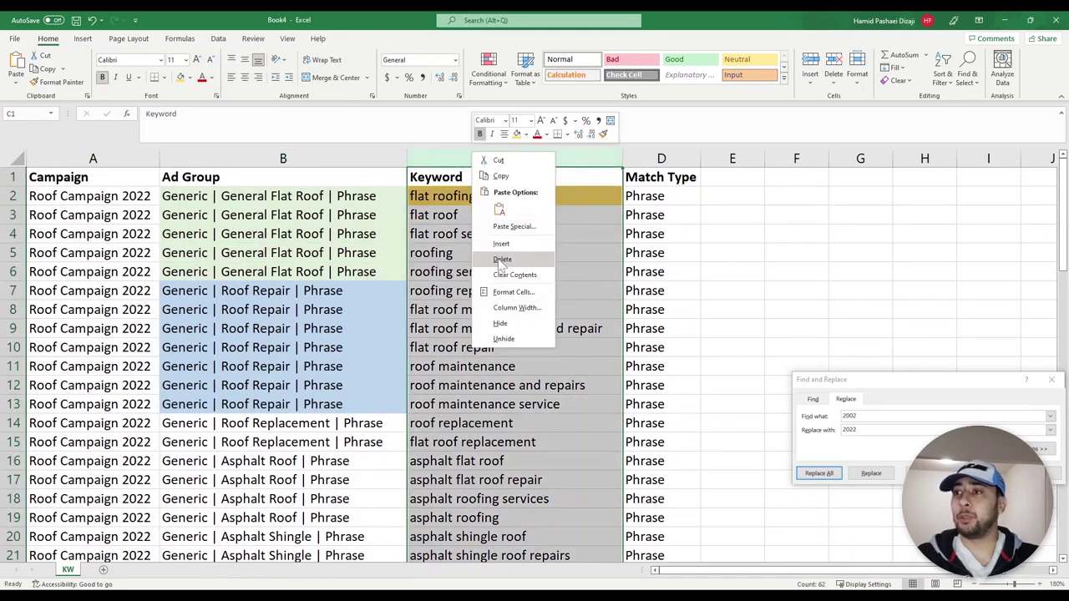
click(493, 260)
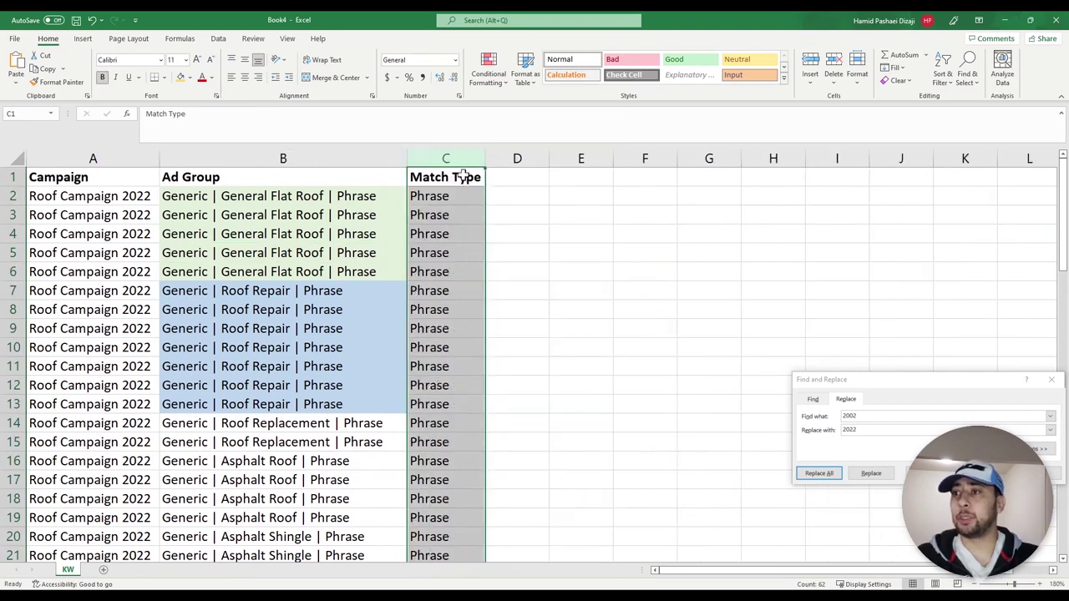
right_click(455, 161)
click(483, 270)
drag(262, 177, 13, 271)
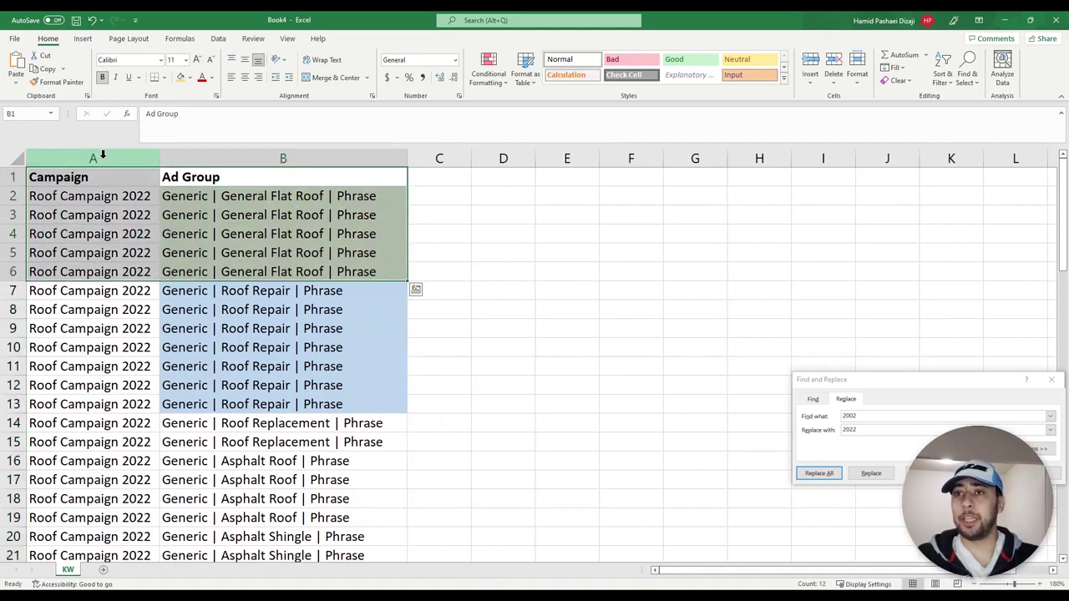
click(204, 158)
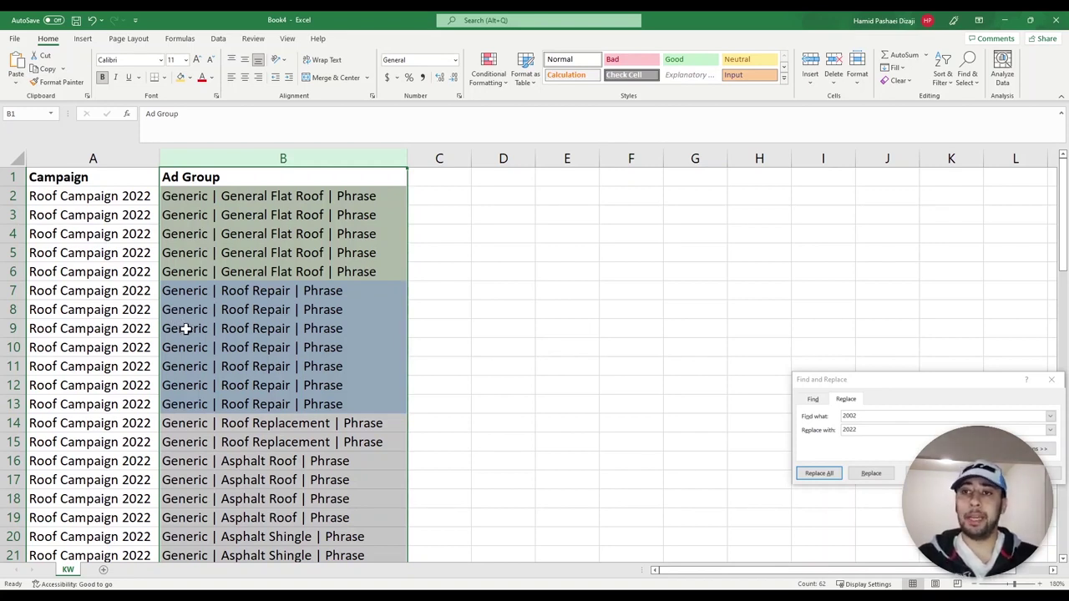
click(255, 276)
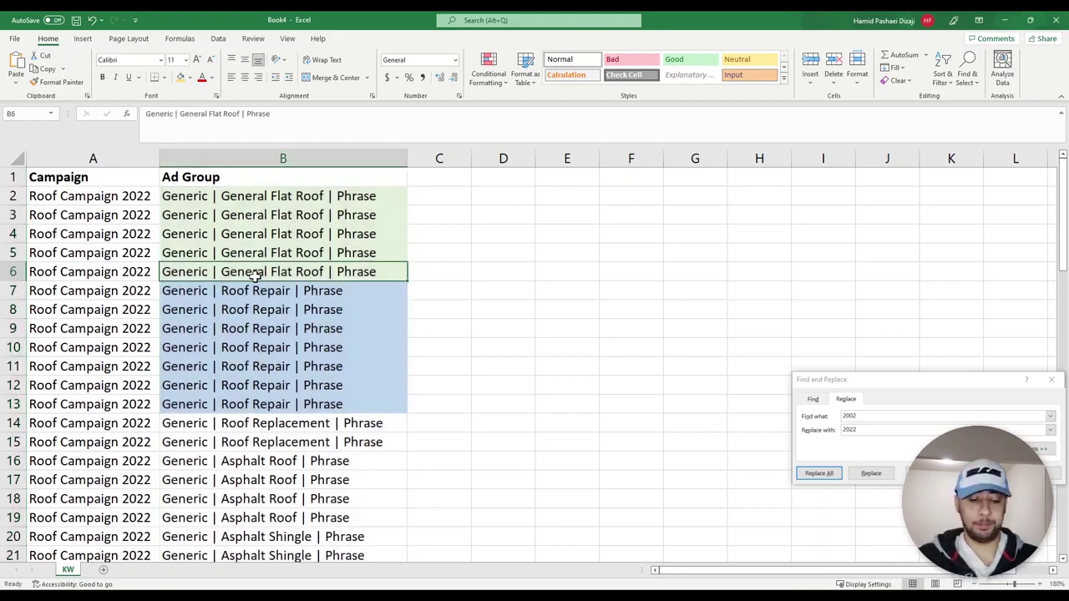
key(ctrl+z)
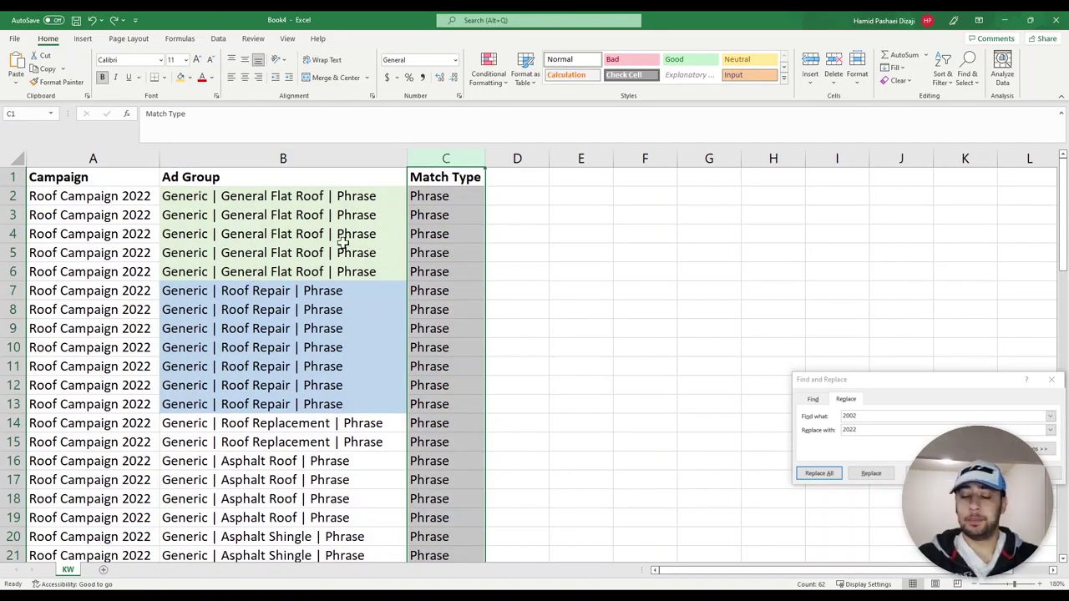
key(ctrl+z)
Add a new blank sheet, Sheet2, beside the KW tab
click(306, 274)
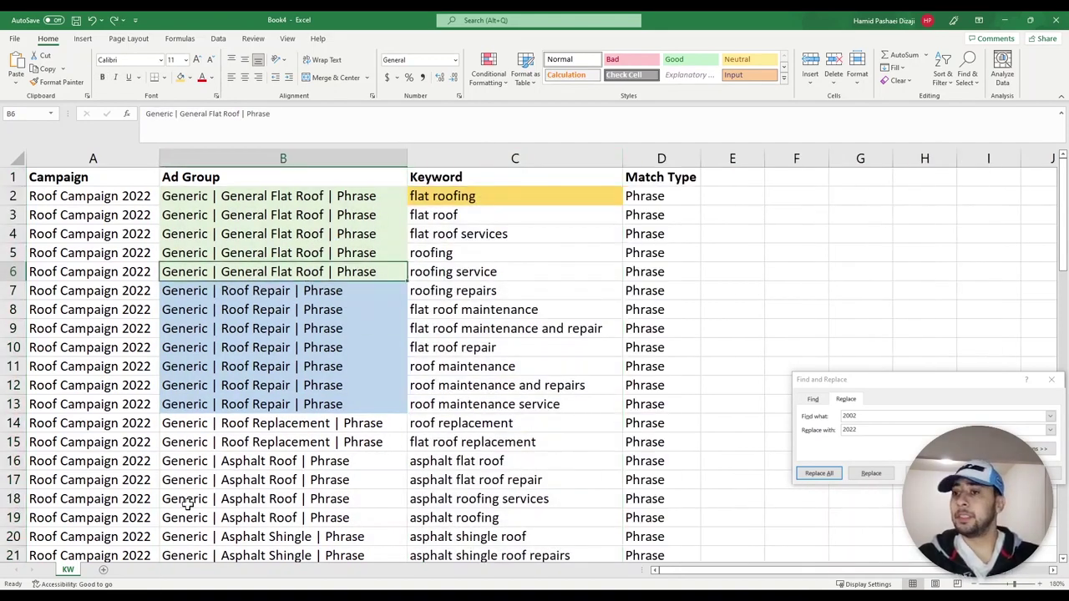
click(104, 570)
double_click(99, 570)
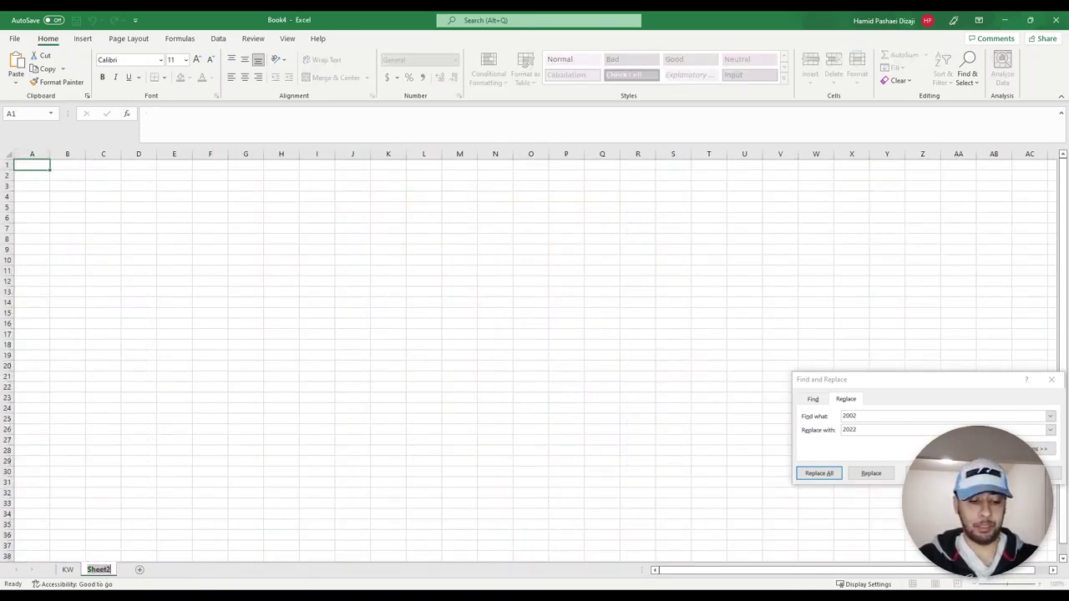
Name the new sheet 'RSA' and close the Find and Replace panel
text(RSA)
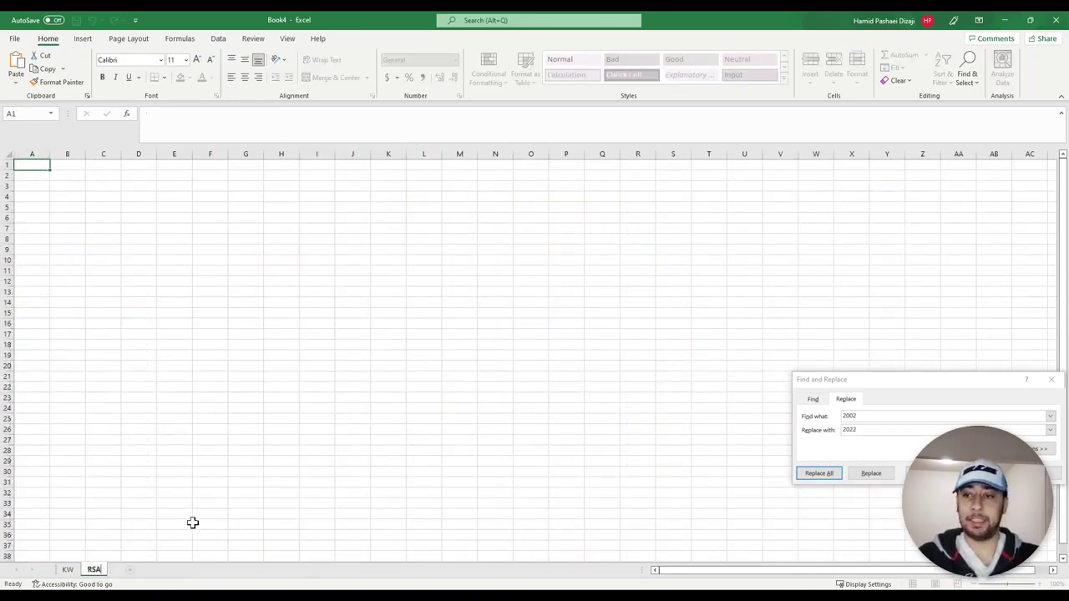
click(193, 523)
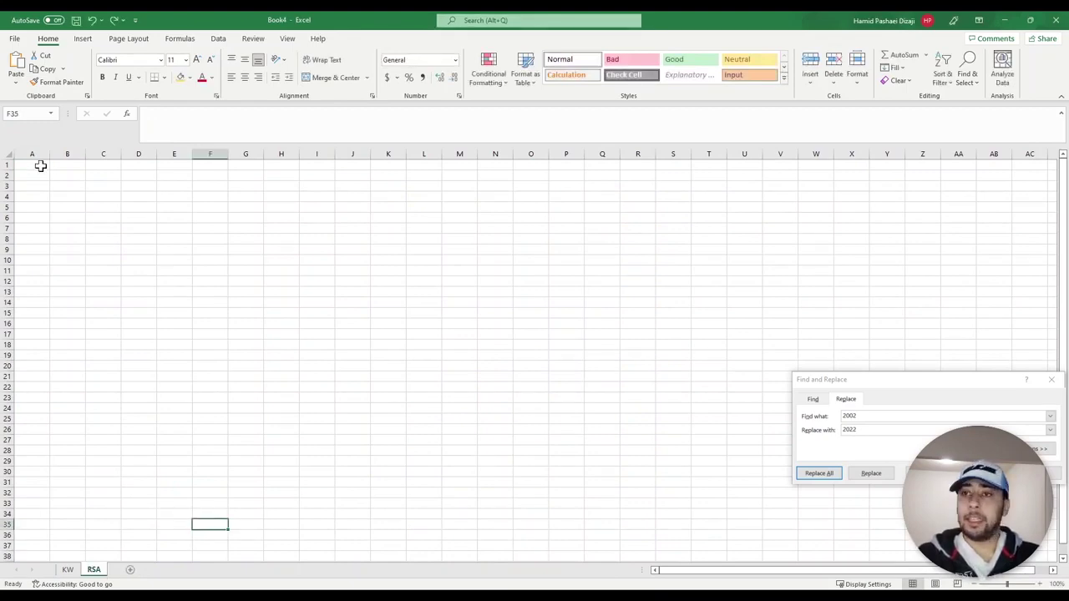
click(34, 164)
key(Escape)
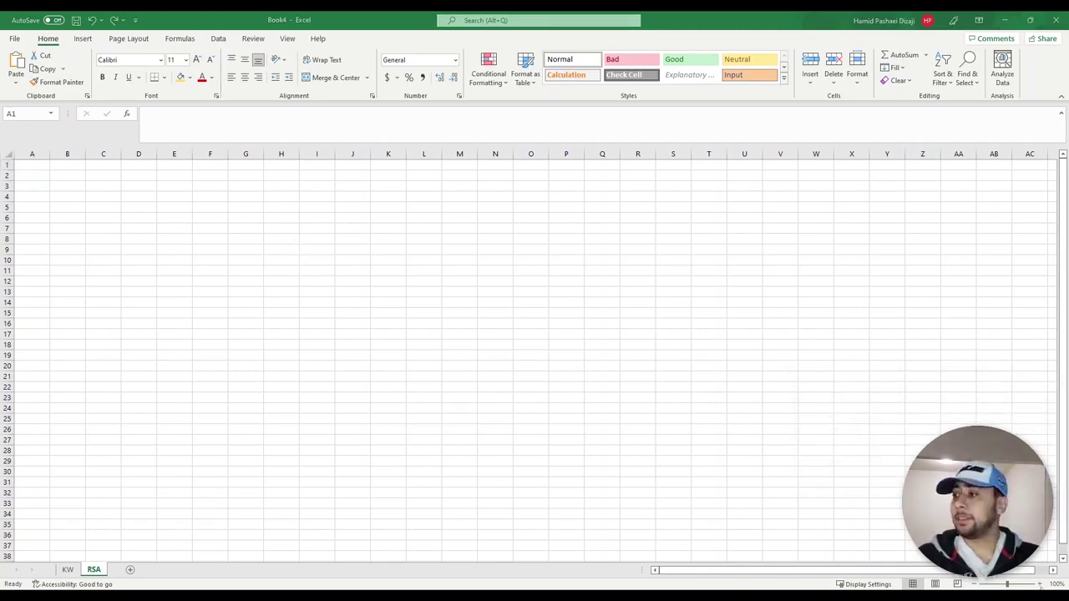
ctrl+scroll(134, 246, up, 5)
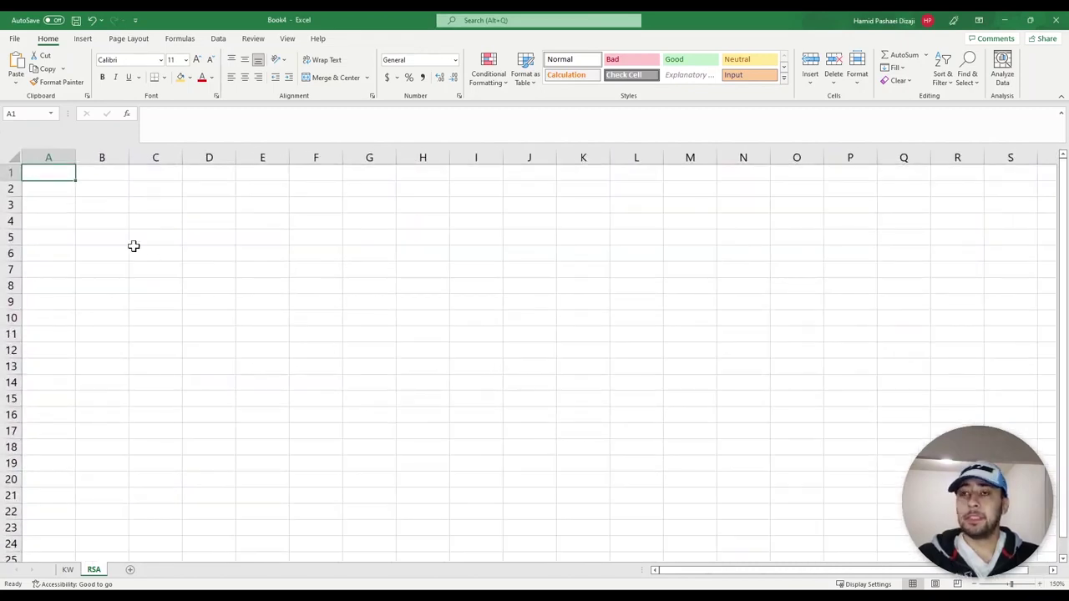
Enter the Campaign, Ad Group and Ad type headers in cells A1 through C1
text(Campaign)
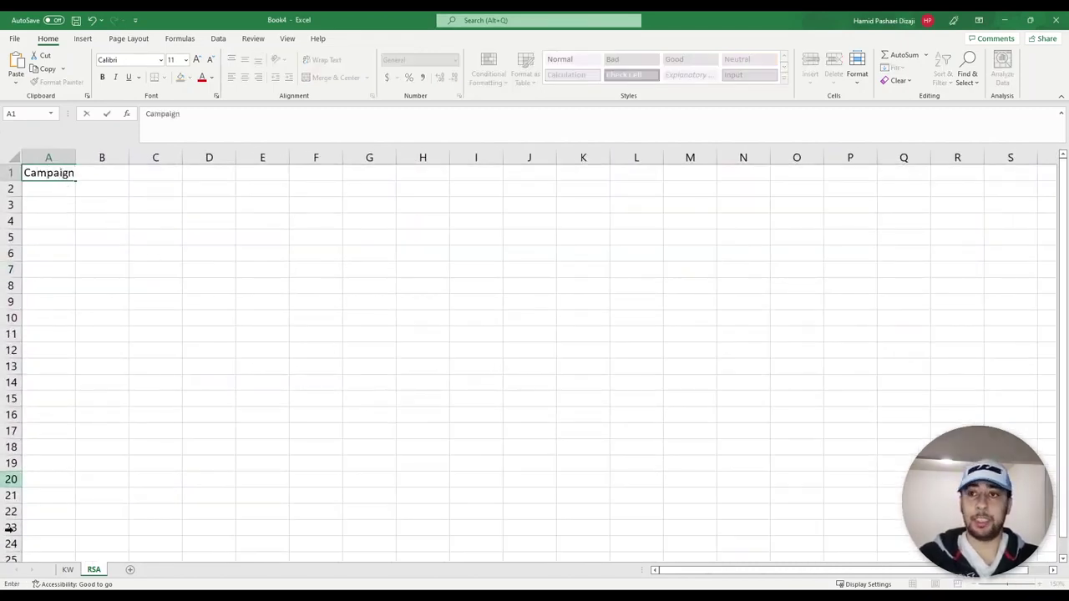
click(537, 393)
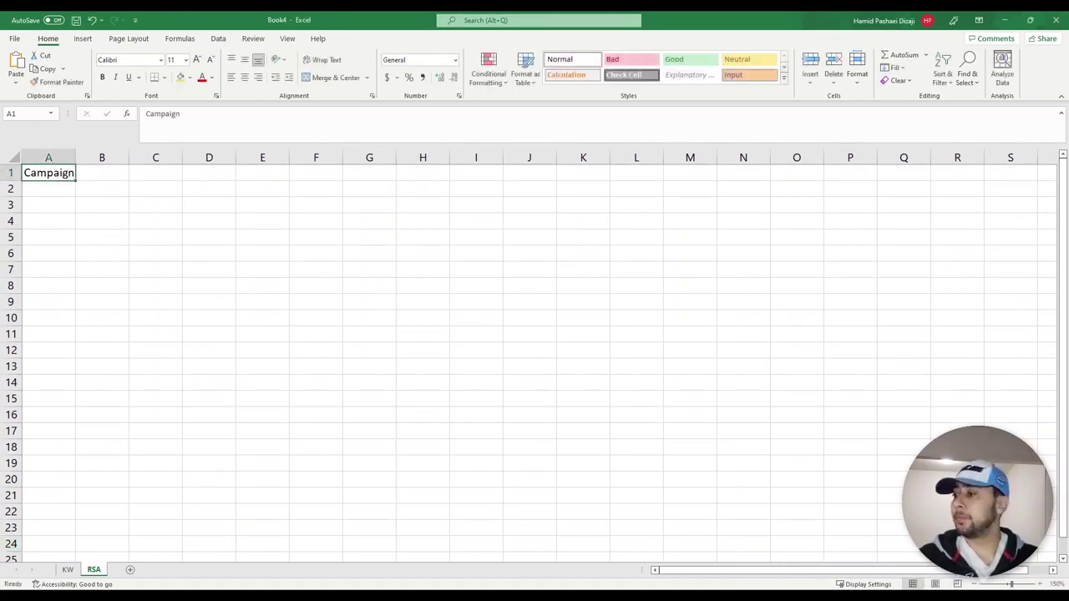
scroll(527, 359, up, 1)
click(1040, 584)
click(1040, 584)
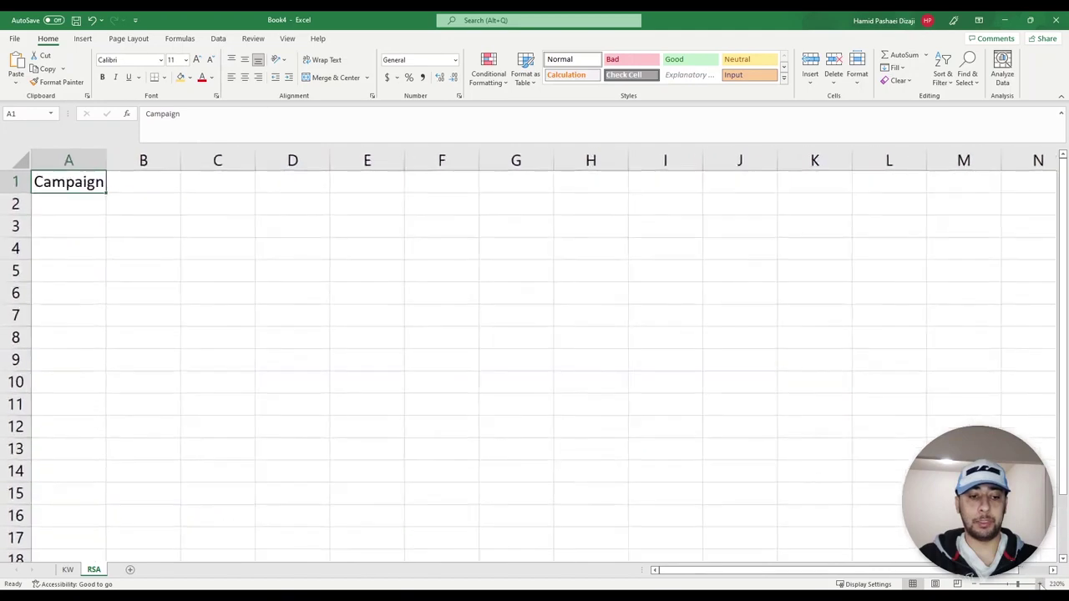
click(1040, 584)
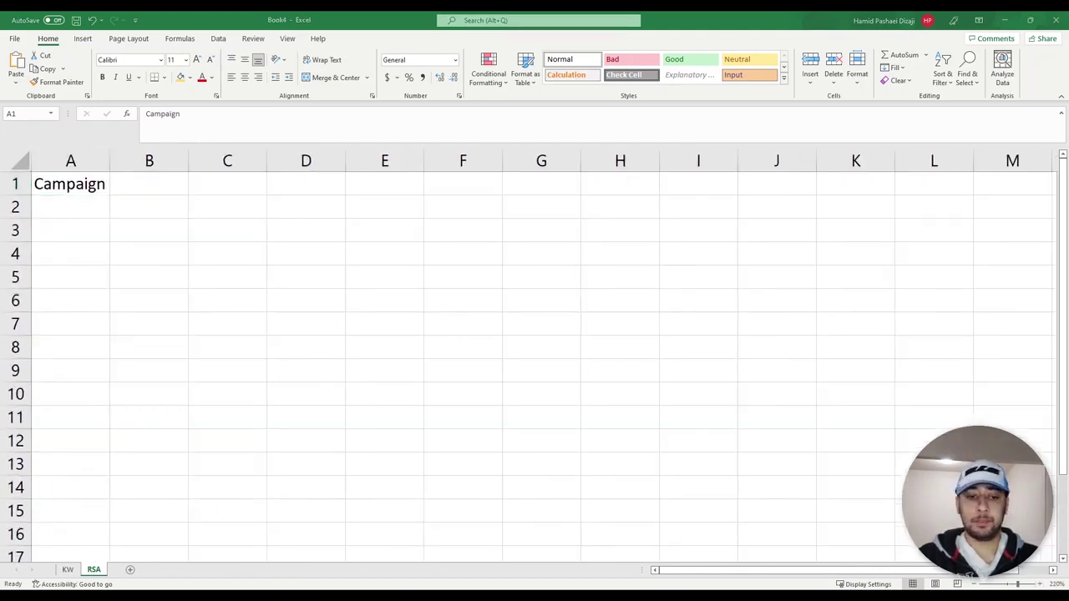
click(151, 188)
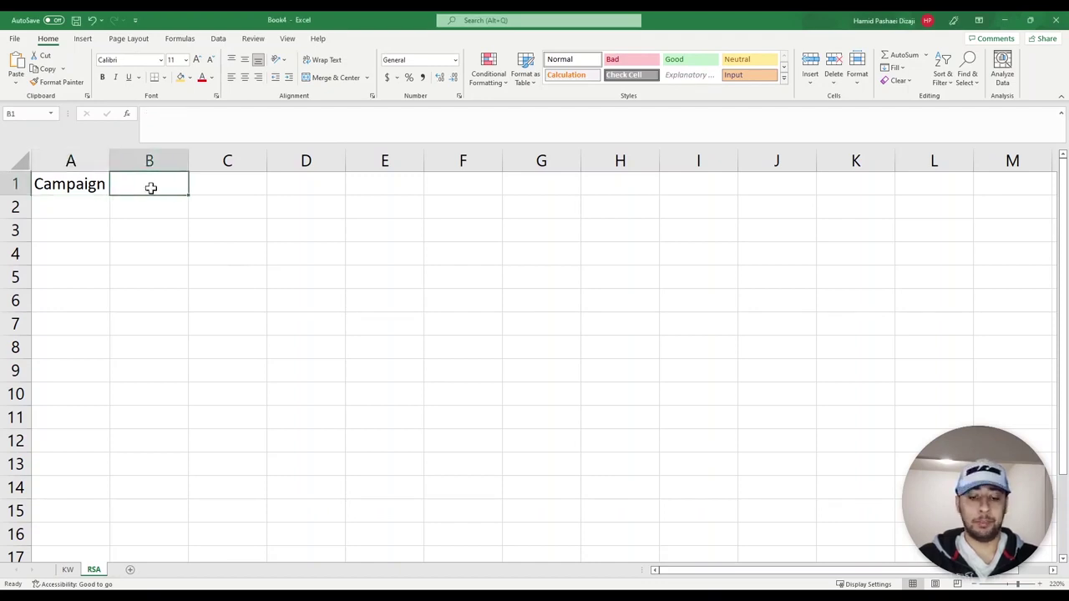
text(Ad Group)
key(Return)
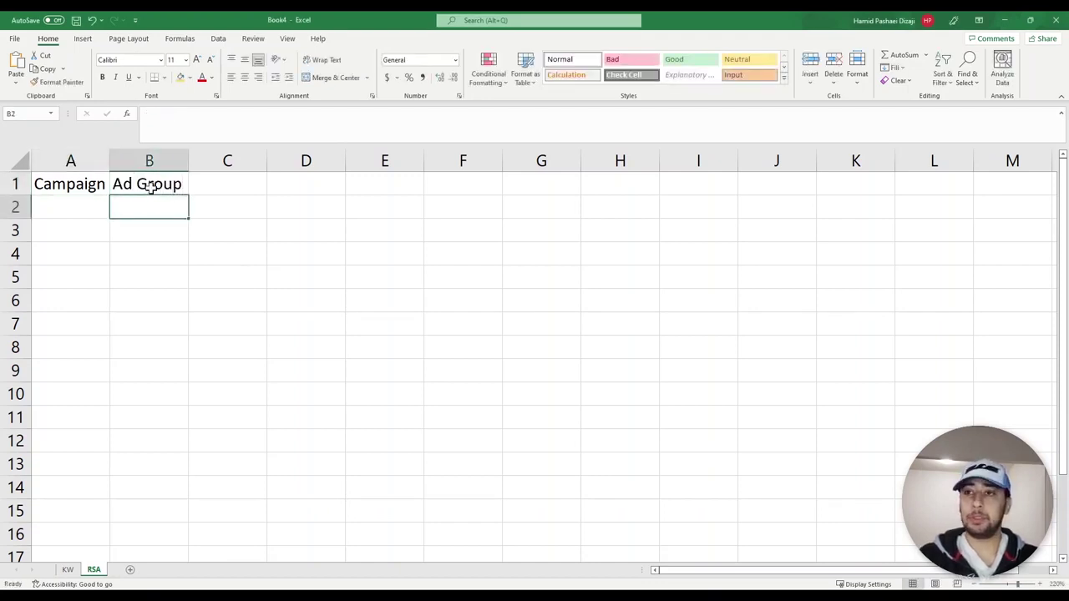
click(235, 183)
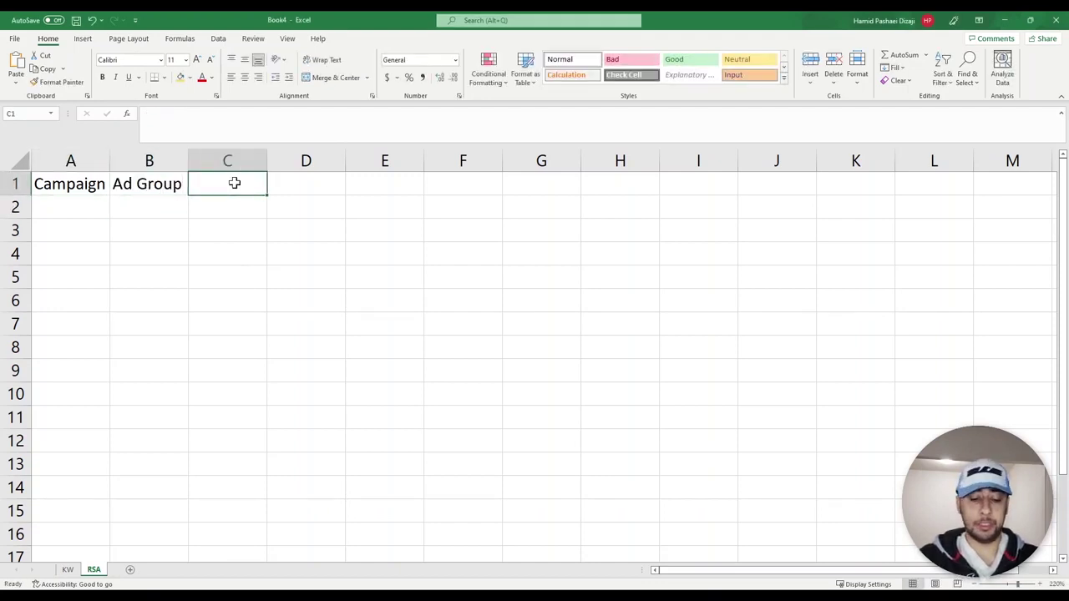
text(Ad ty)
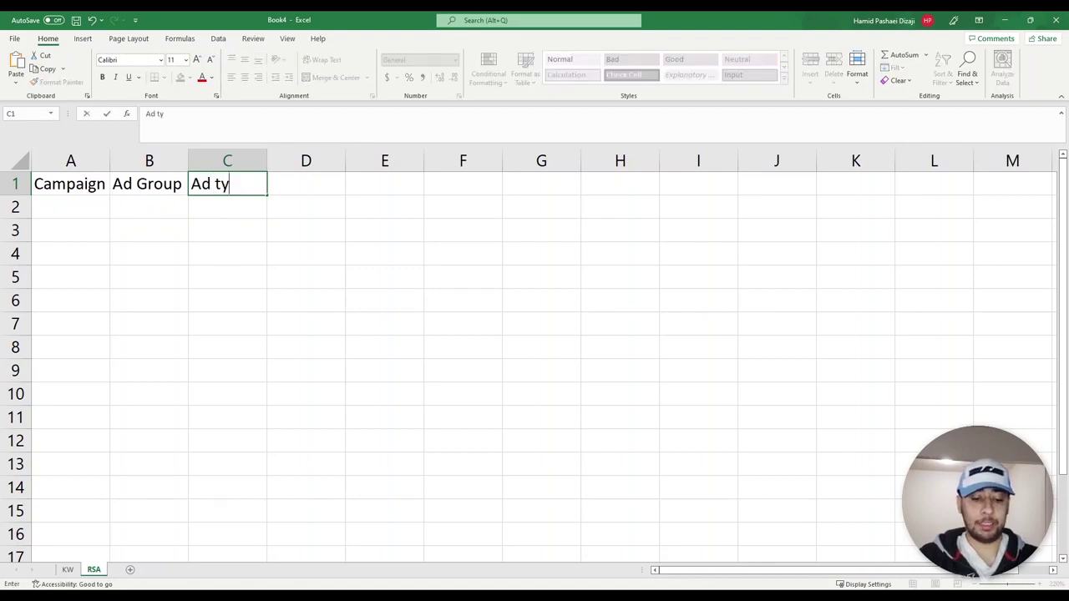
text(pe)
key(Return)
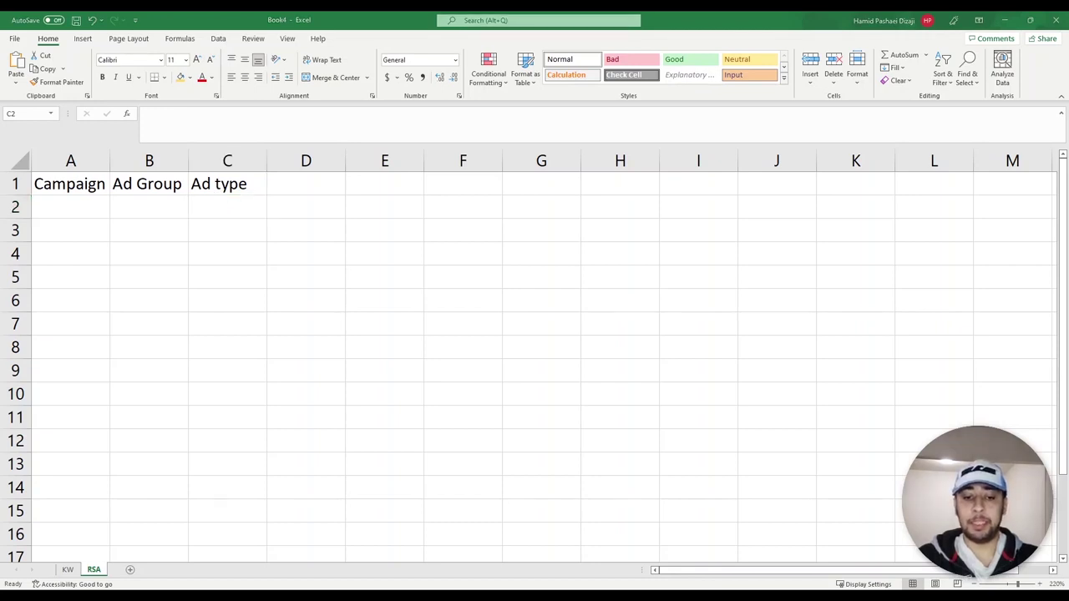
click(197, 210)
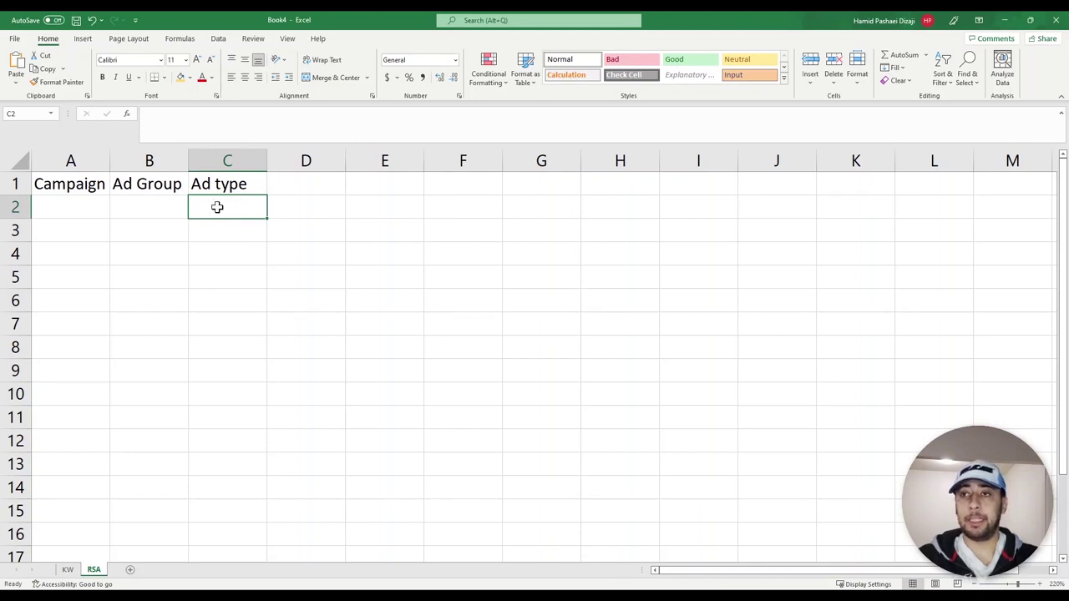
Enter 'Headline 1' in D1 and copy it into E1 as 'Headline 2'
click(291, 183)
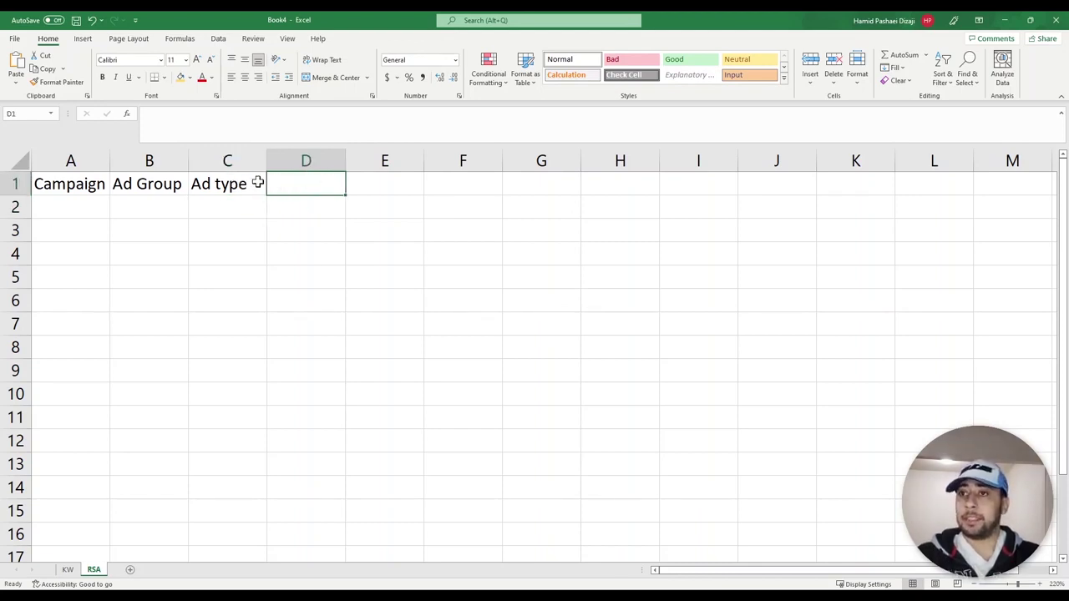
text(H)
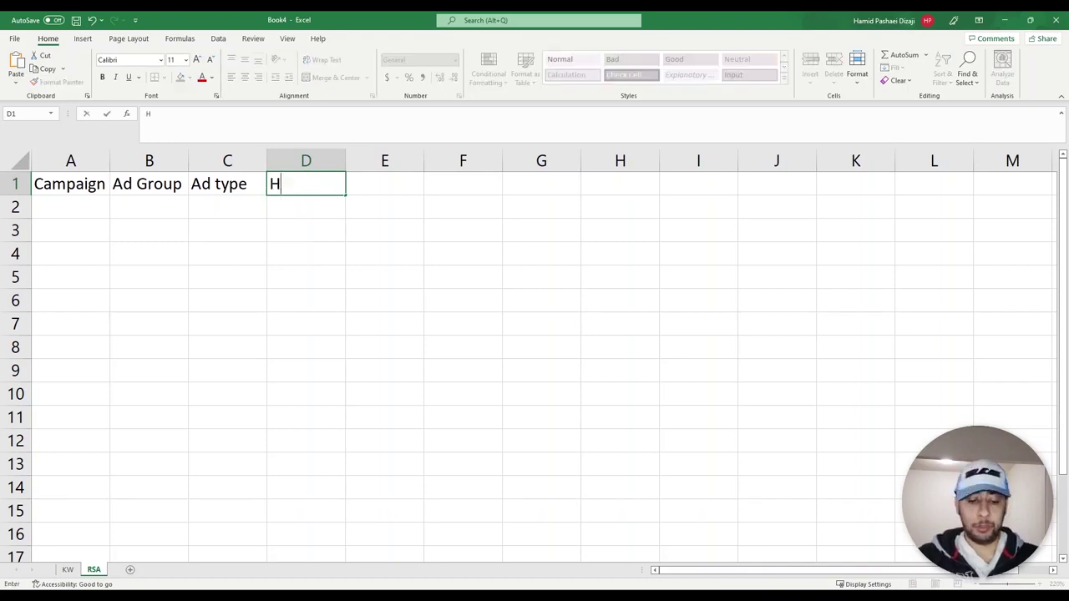
text(eadlines)
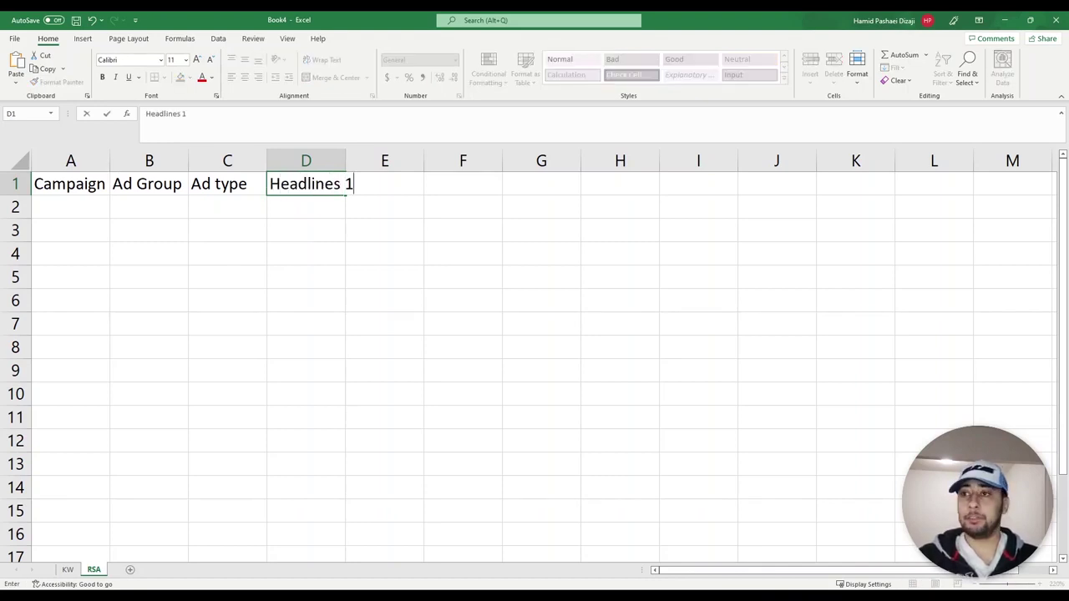
text( 1)
click(341, 184)
key(BackSpace)
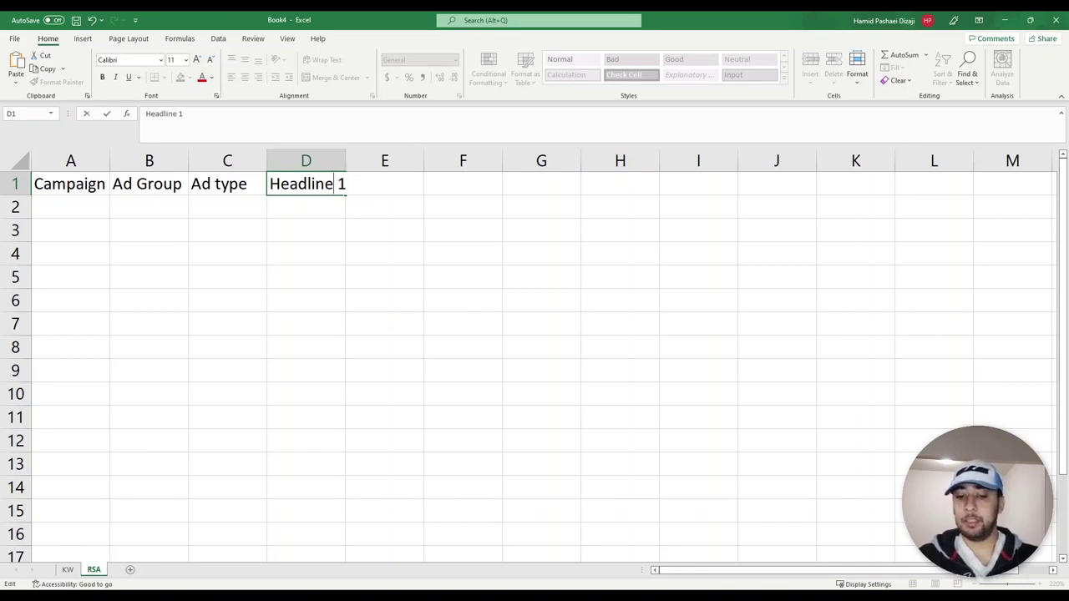
drag(345, 195, 382, 184)
double_click(394, 184)
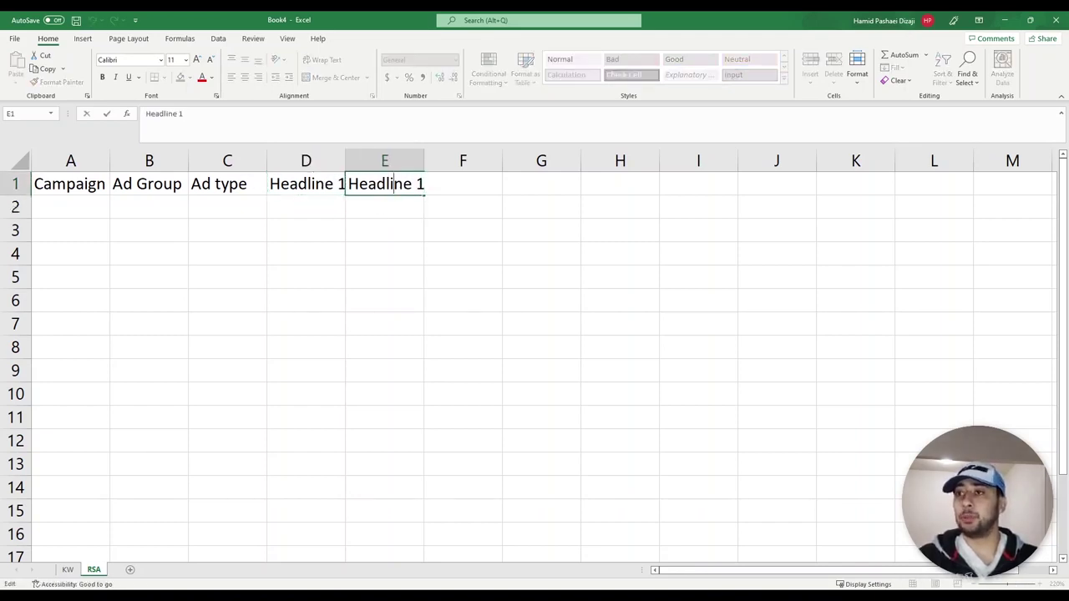
double_click(421, 183)
text(2)
key(ctrl+Return)
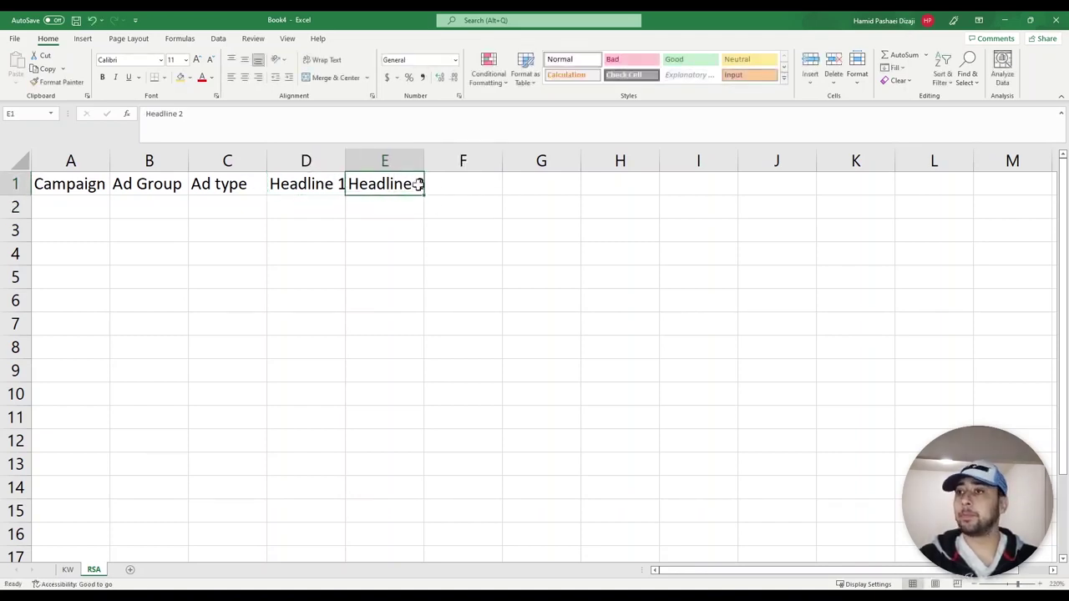
Copy the header into F1 and G1, renumbering them 'Headline 3' and 'Headline 4'
key(ctrl+c)
click(466, 189)
key(ctrl+v)
double_click(499, 183)
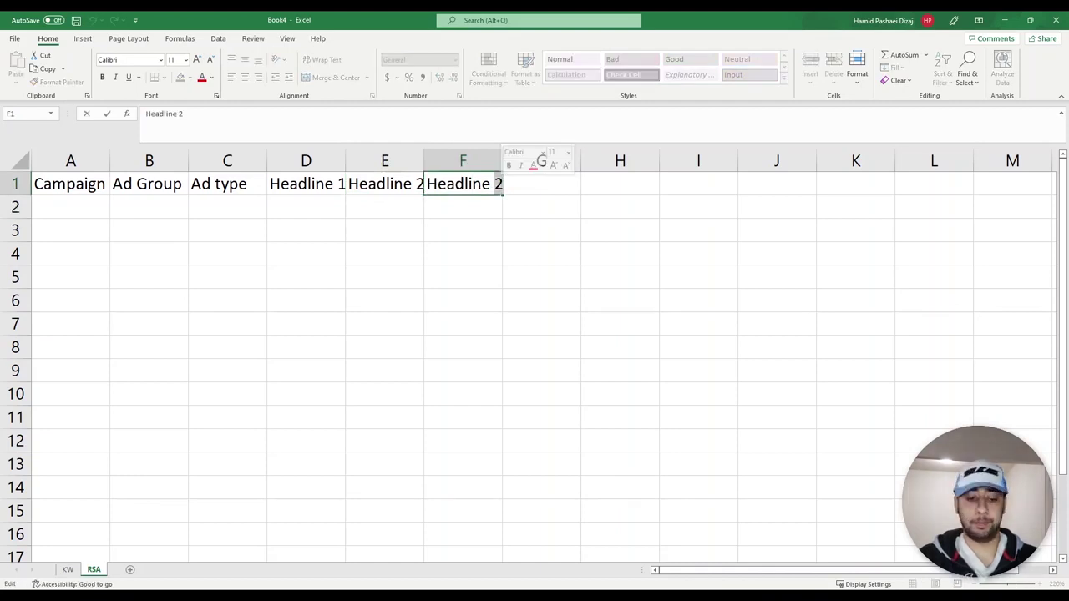
text(3)
key(ctrl+Return)
key(ctrl+c)
click(545, 185)
key(ctrl+v)
double_click(543, 184)
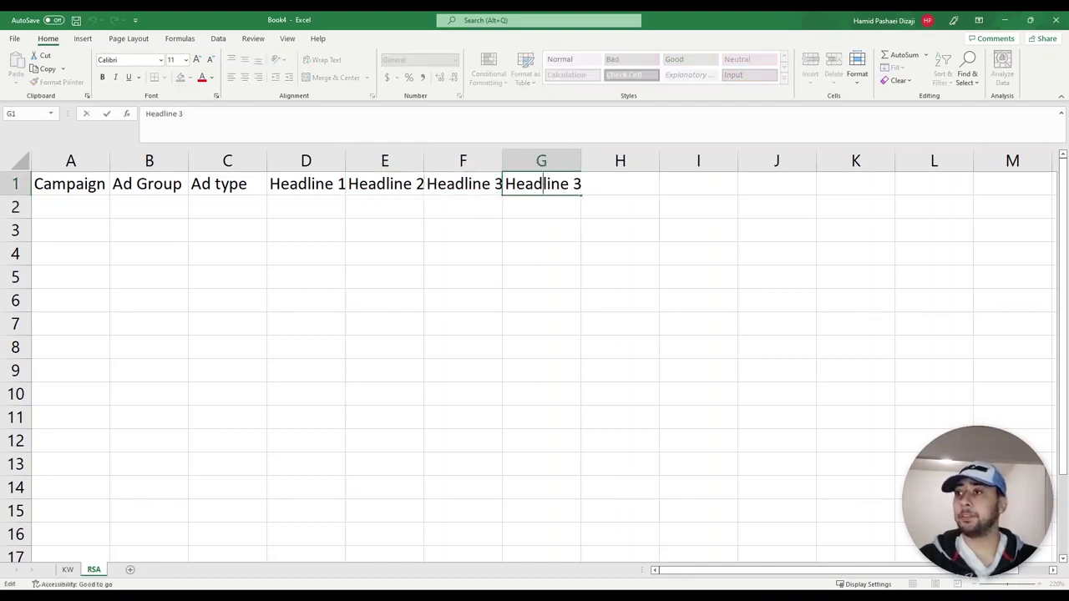
double_click(576, 183)
text(4)
click(589, 206)
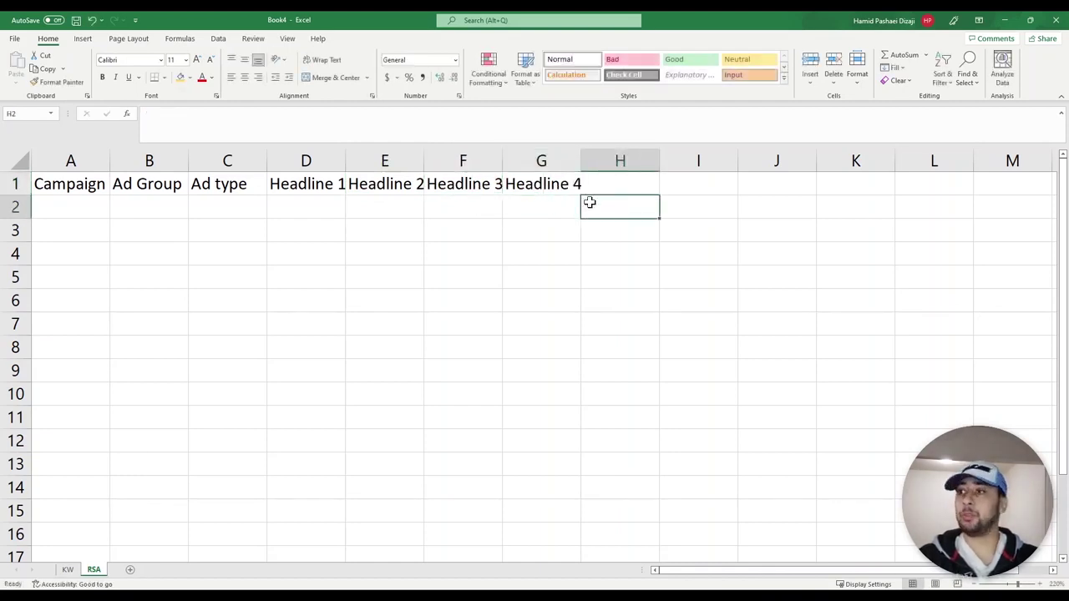
Review the headline columns D through G and settle on cell H1
drag(568, 159, 298, 158)
click(599, 165)
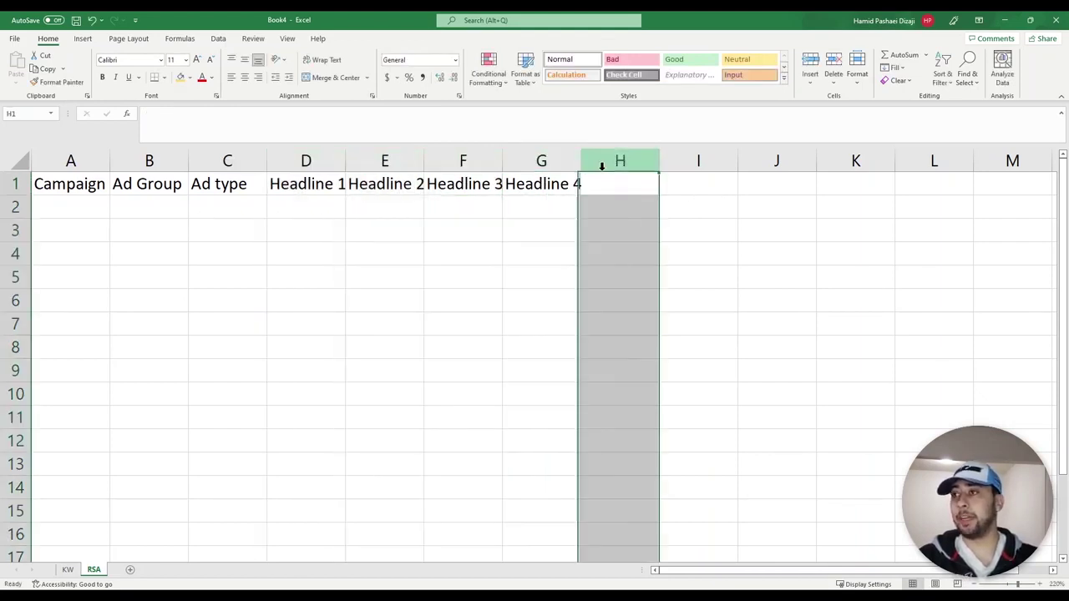
click(602, 181)
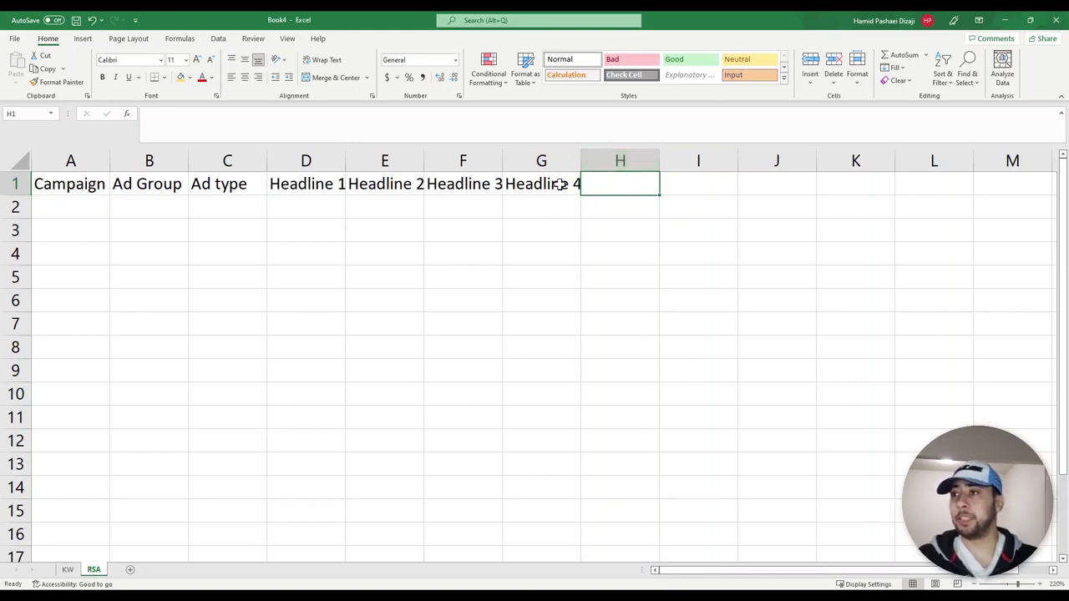
click(553, 184)
click(606, 184)
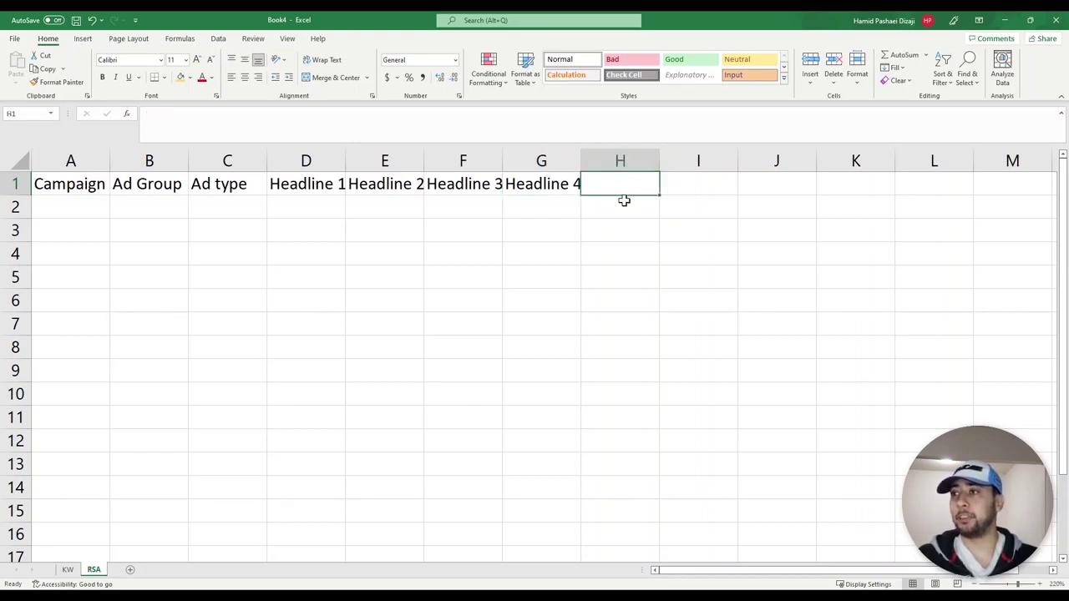
drag(616, 206, 617, 521)
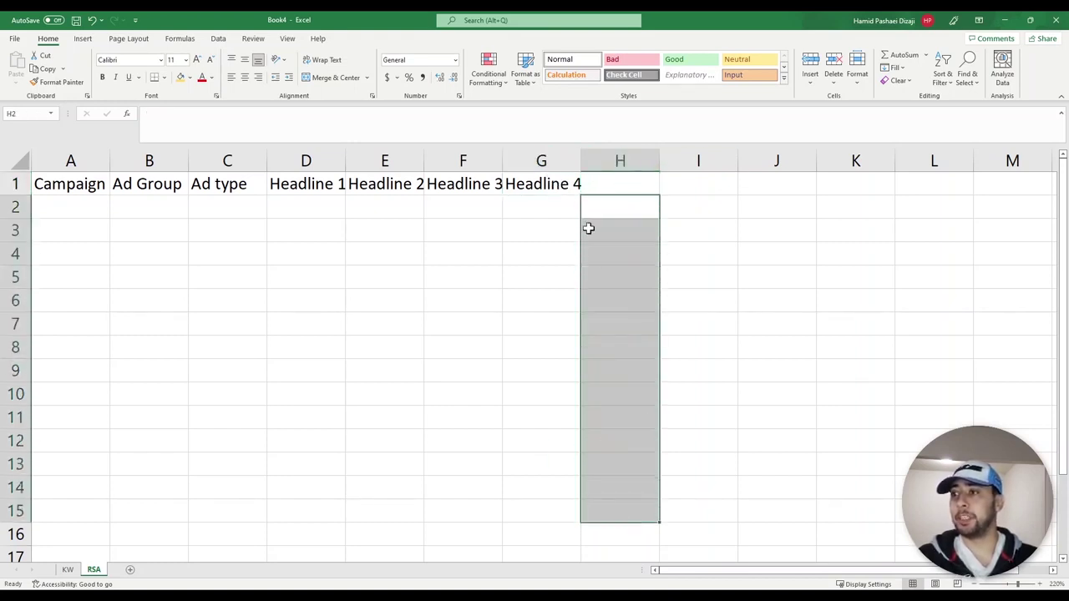
drag(604, 205, 602, 229)
click(597, 177)
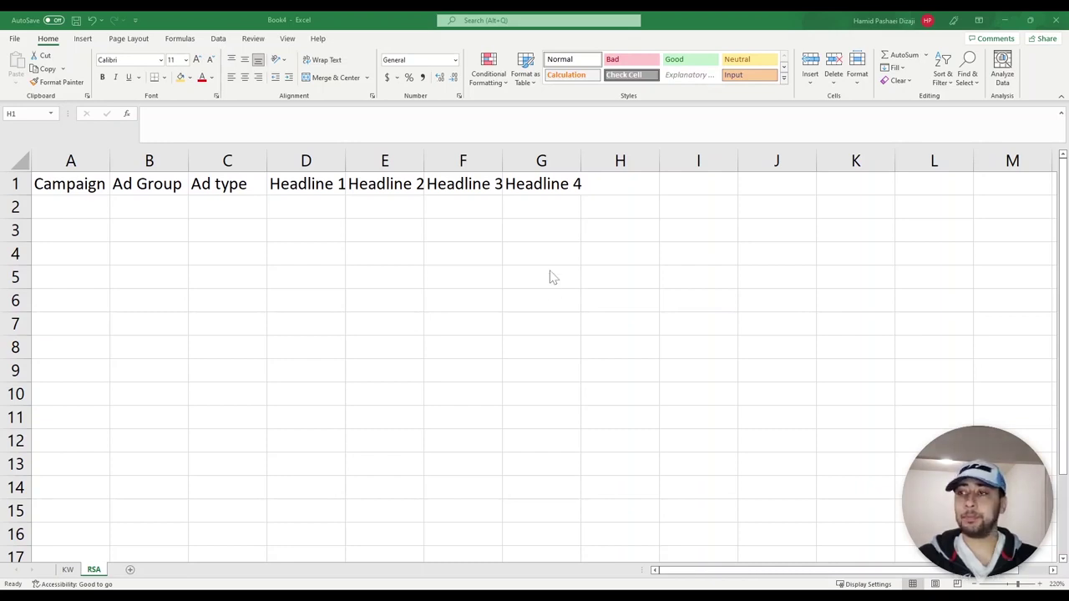
click(618, 189)
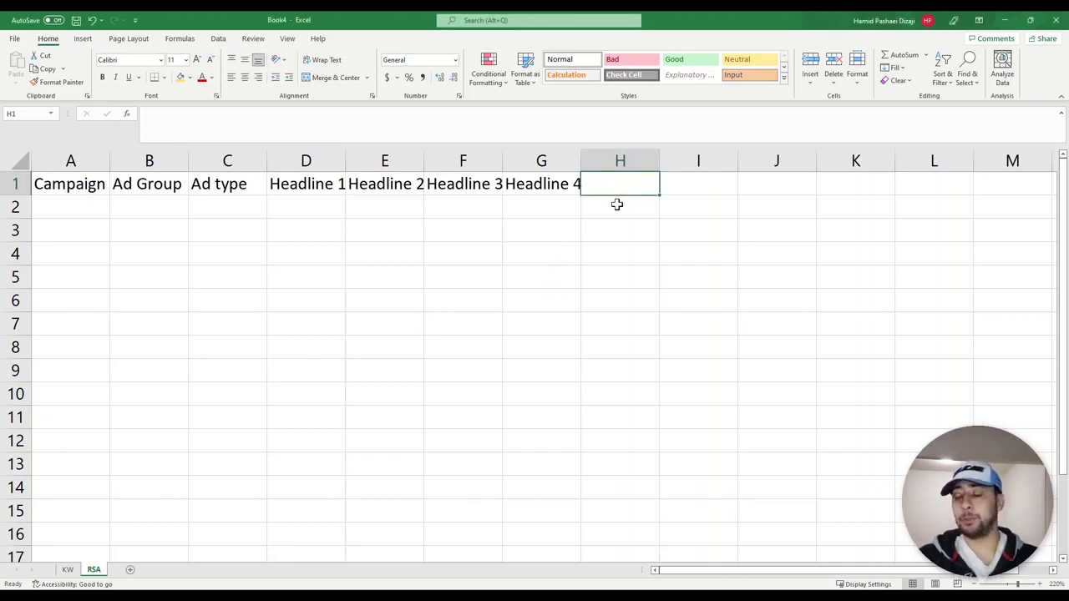
Enter 'Description 1' in H1 and copy it into I1 as 'Description 2'
text(Descrip)
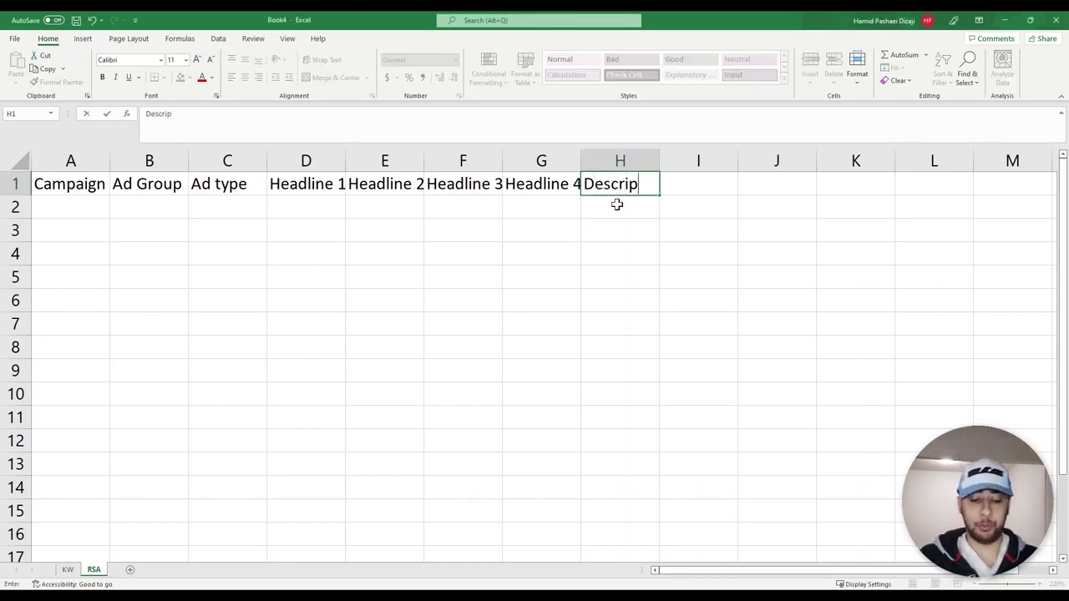
text(tion 1)
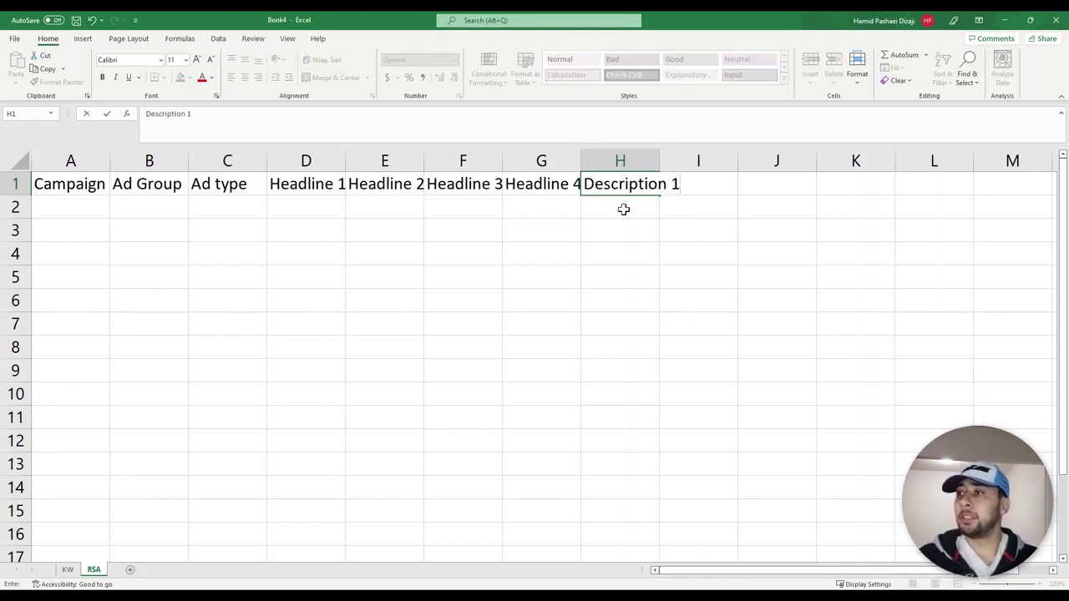
key(Return)
click(630, 183)
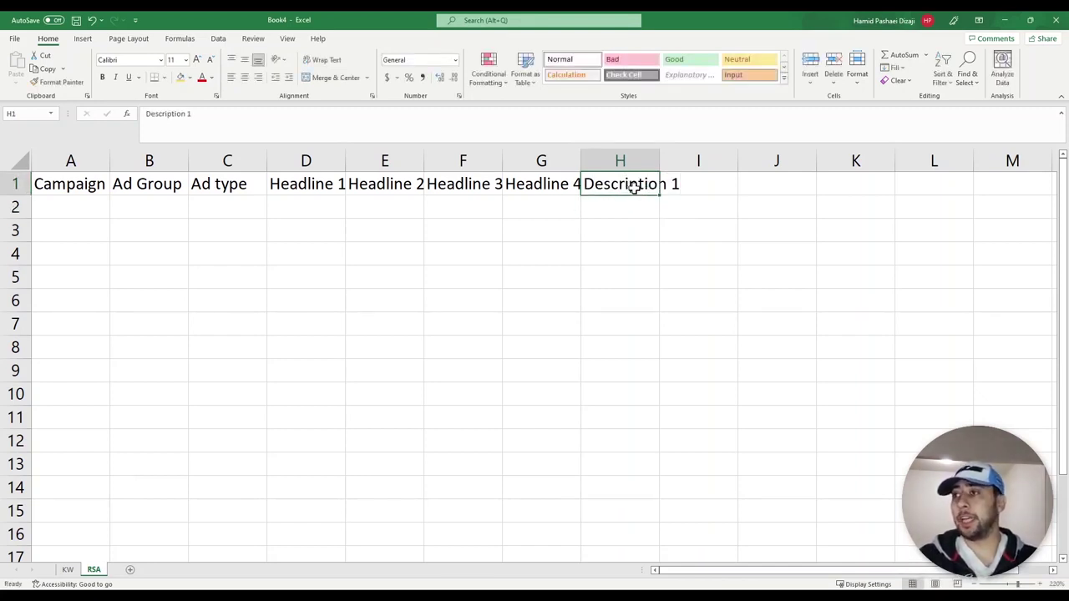
drag(658, 184, 687, 183)
double_click(697, 183)
double_click(753, 184)
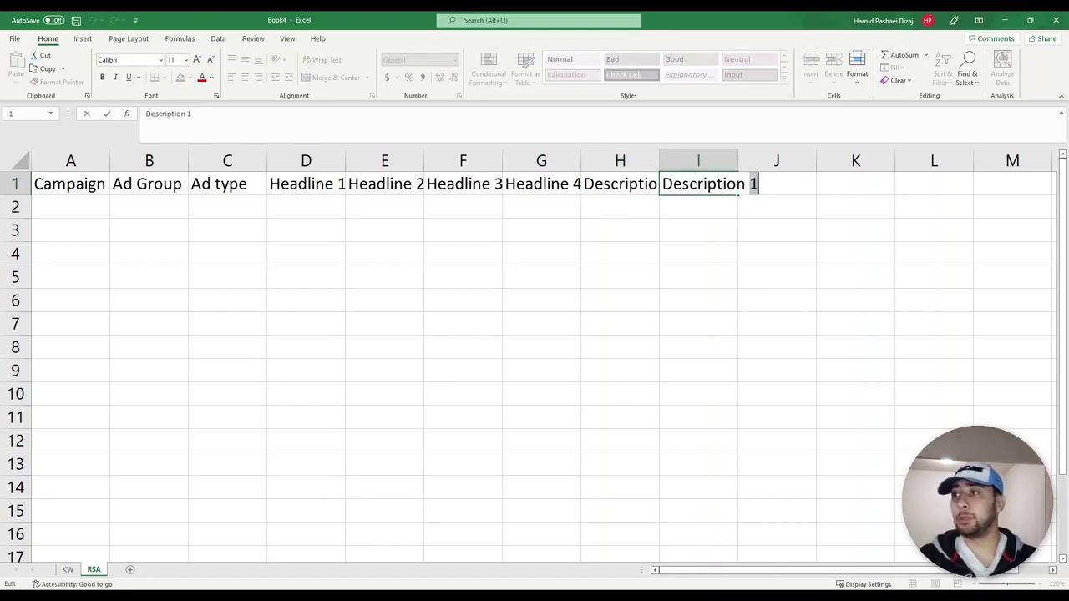
text(2)
key(ctrl+Return)
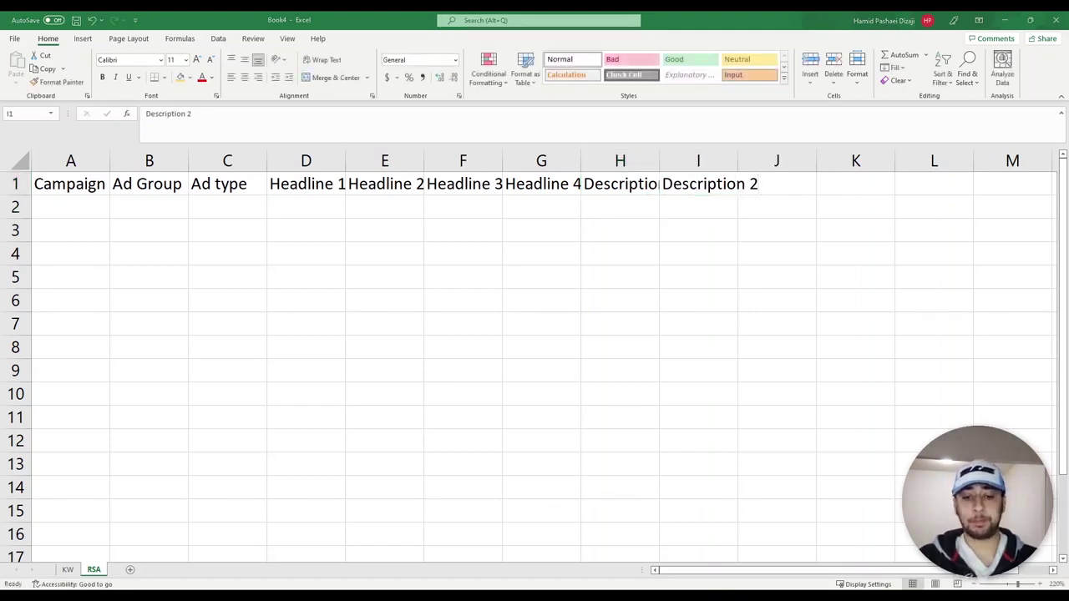
Paste the header into J1 and change it to 'Description 3'
key(ctrl+c)
click(777, 184)
key(ctrl+v)
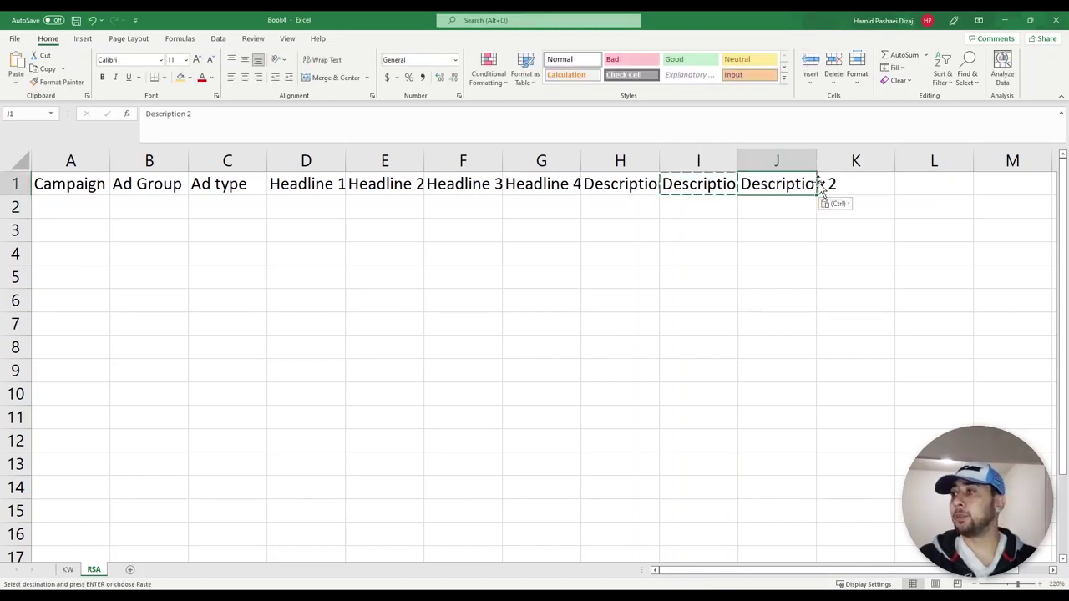
click(818, 193)
click(802, 190)
double_click(802, 188)
double_click(832, 186)
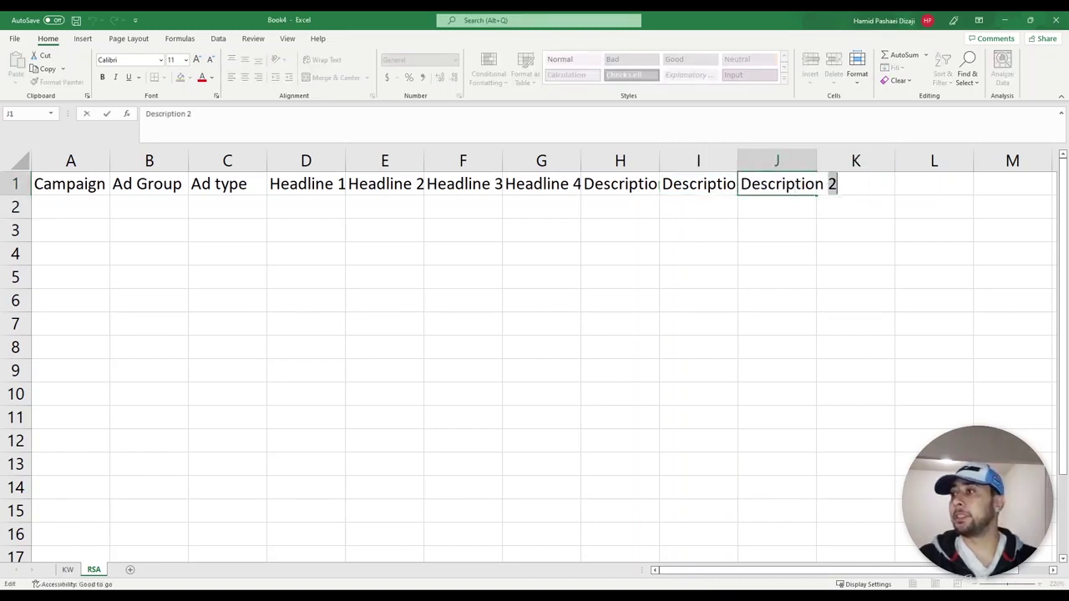
text(3)
click(852, 217)
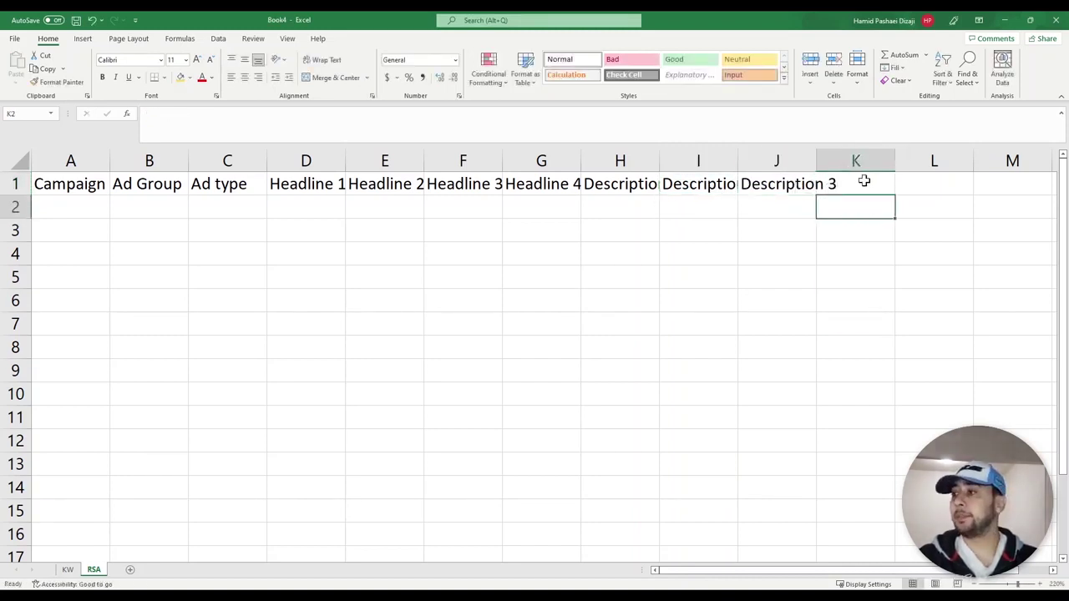
Paste the header into K1 and change it to 'Description 4'
click(865, 185)
click(801, 184)
key(ctrl+c)
click(847, 184)
key(ctrl+v)
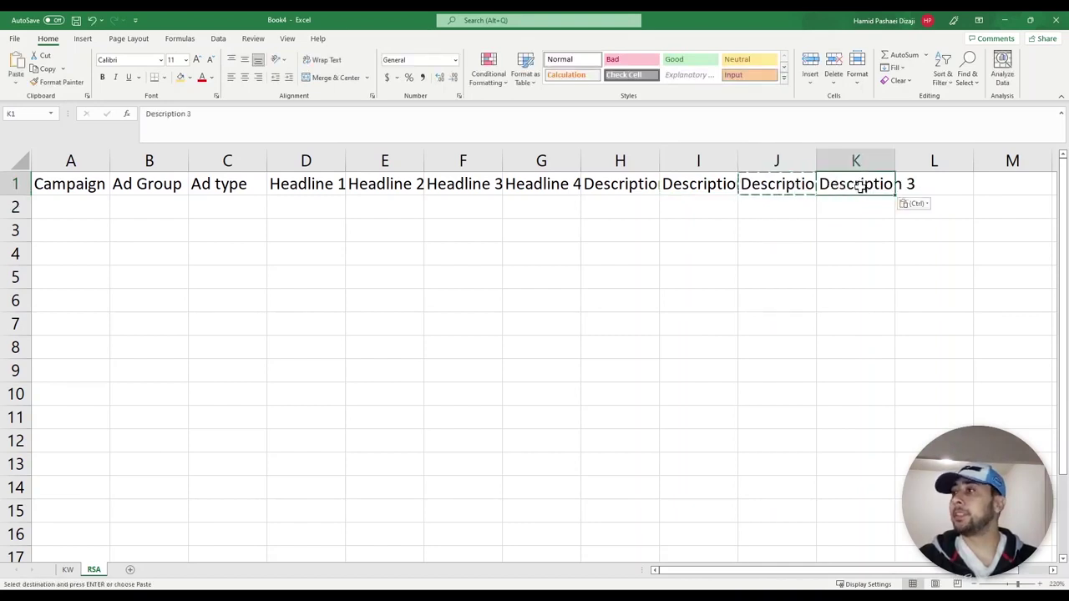
double_click(860, 184)
double_click(912, 185)
text(4)
click(839, 220)
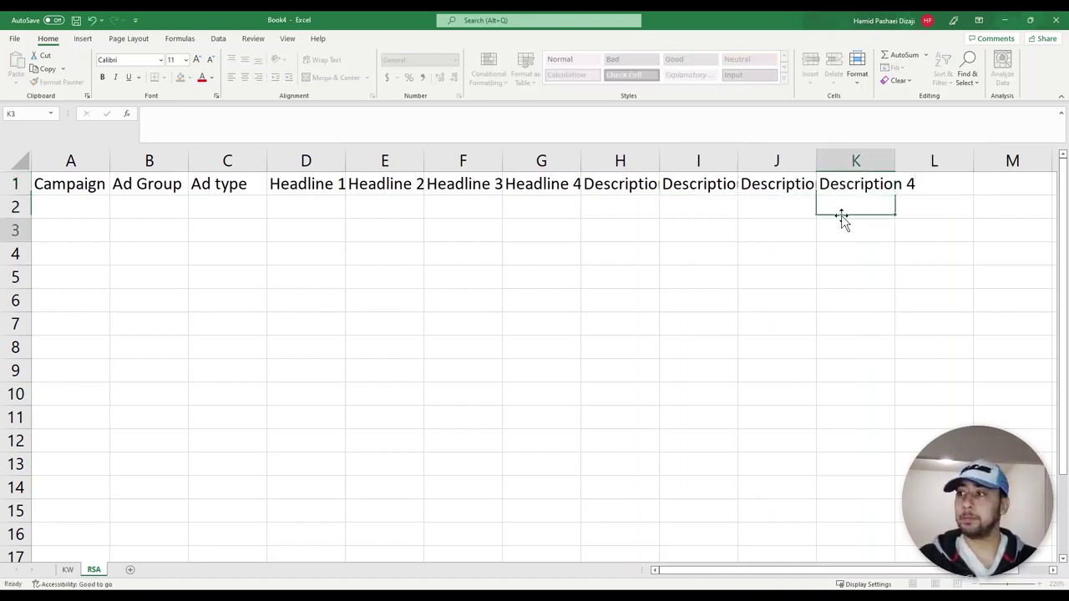
click(885, 188)
Check the Description 1 to 4 headers and select empty cell L1
double_click(814, 184)
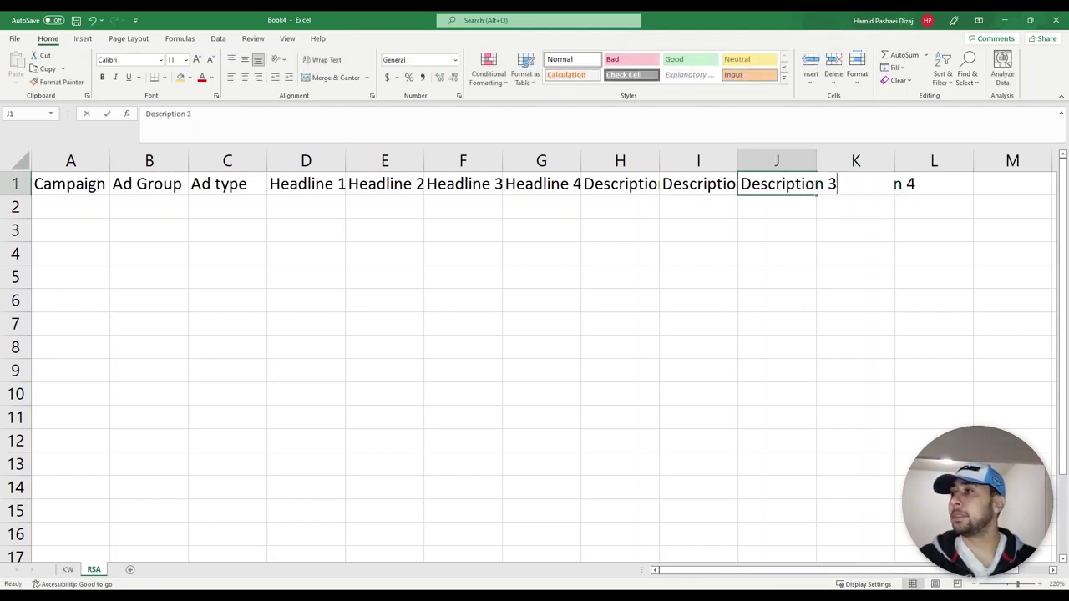
click(695, 183)
click(615, 185)
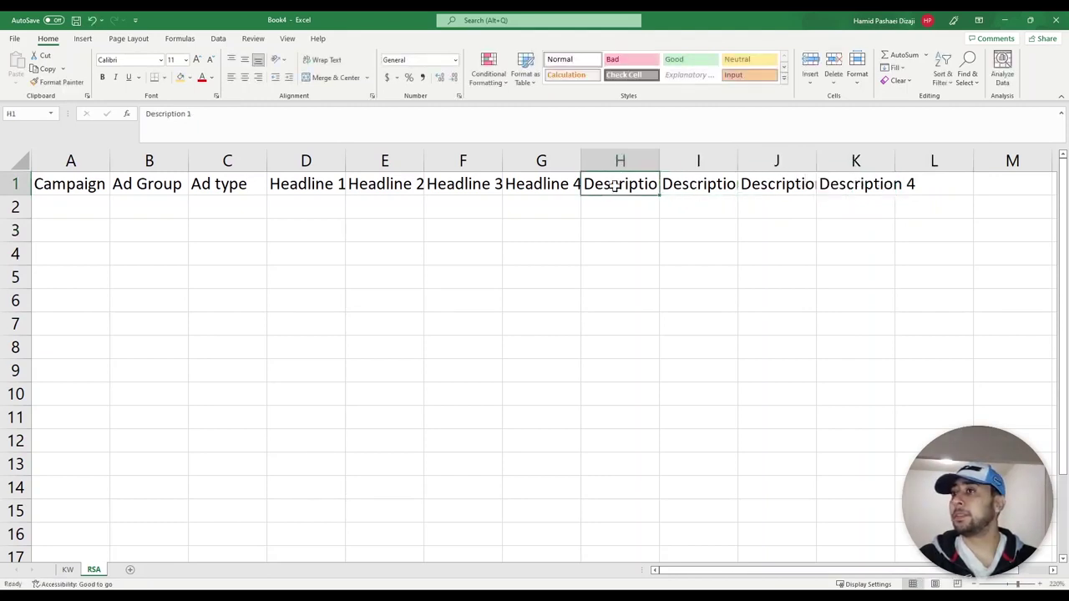
click(851, 184)
click(857, 159)
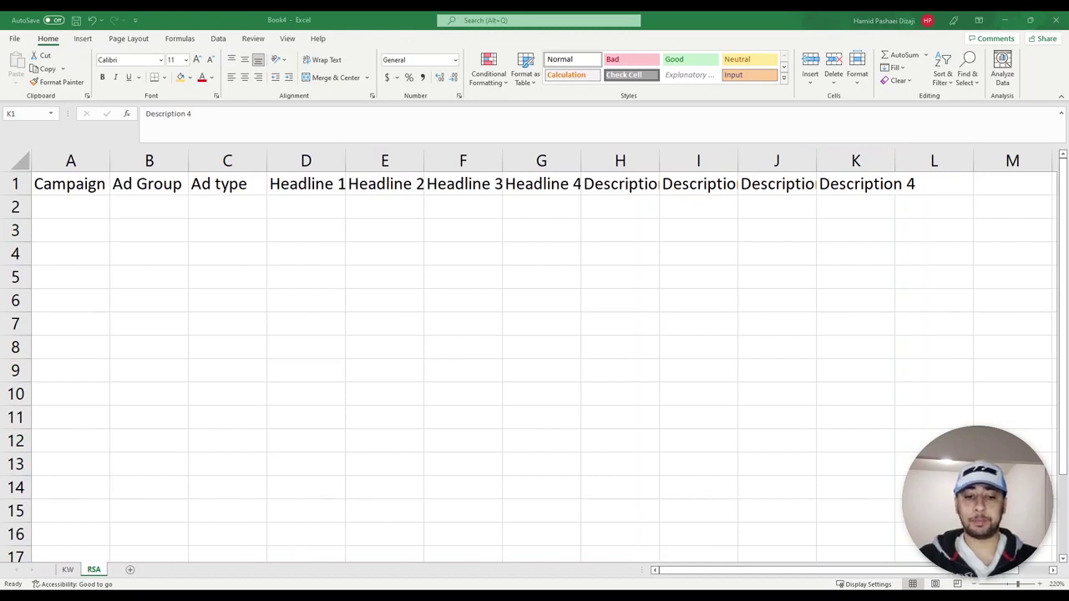
click(909, 191)
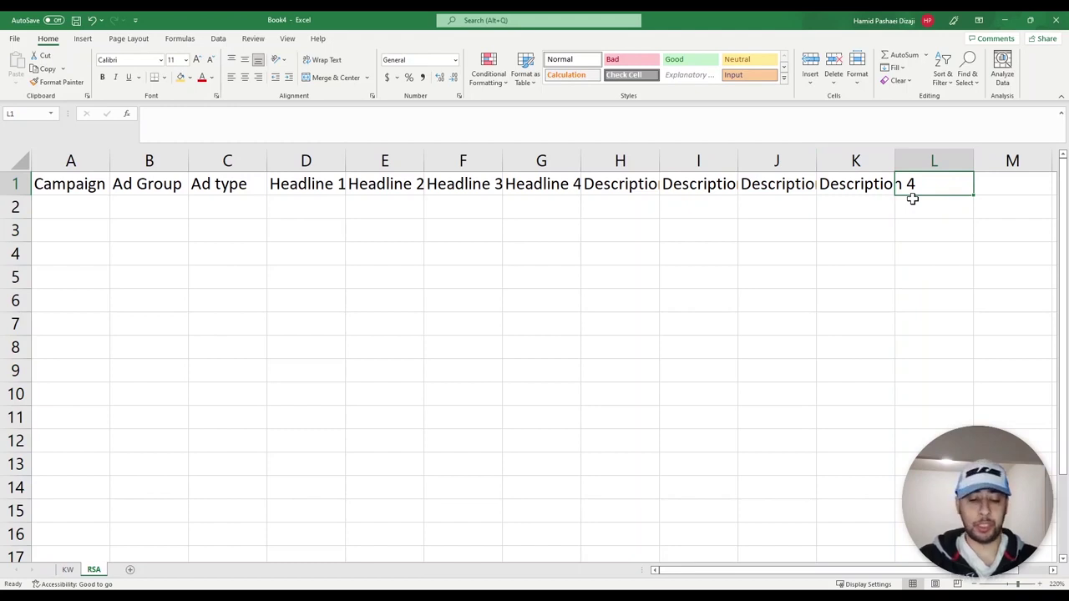
Type 'Final URL' as the L1 header on the RSA sheet and copy it
text(Final URL)
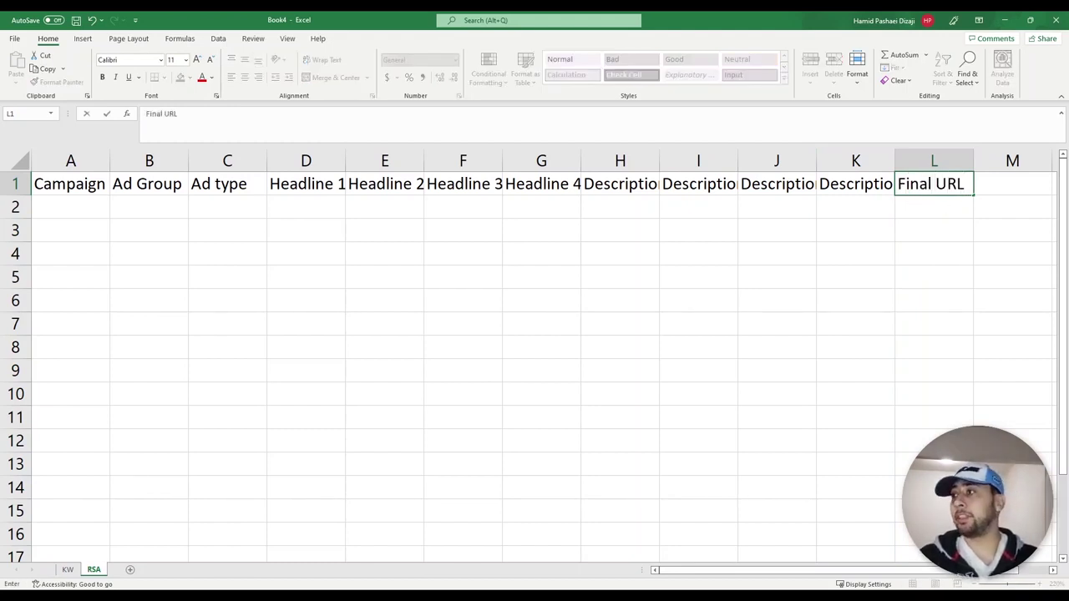
key(Return)
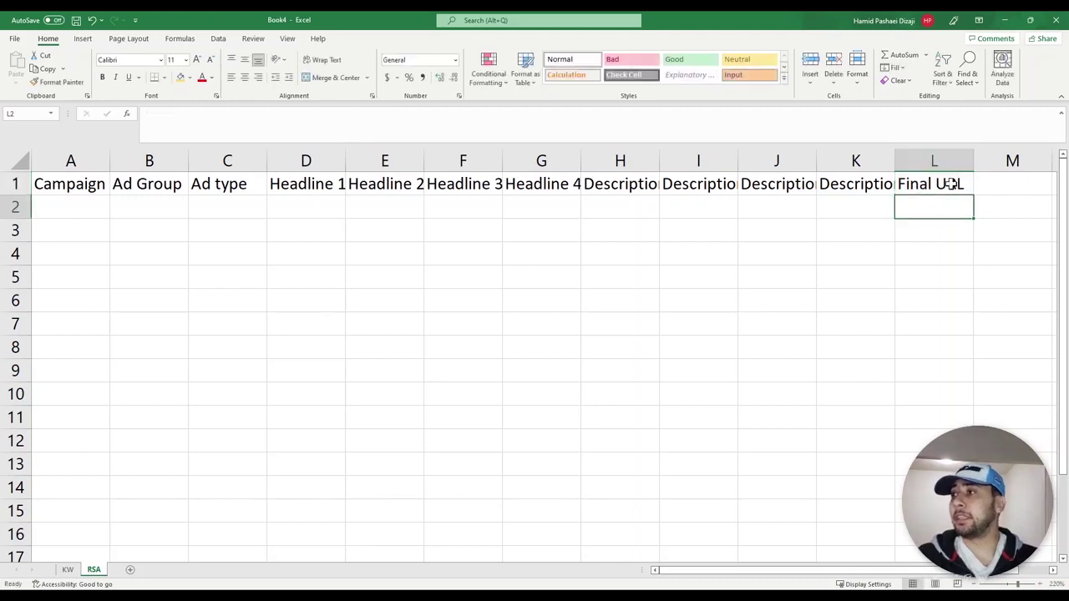
click(941, 190)
key(ctrl+c)
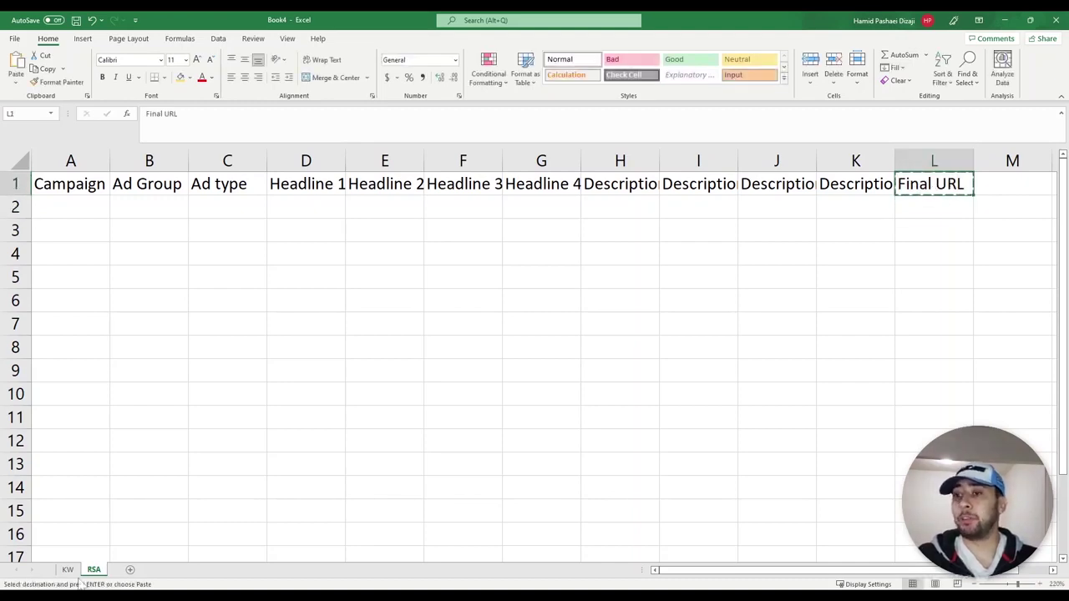
Paste Final URL into KW sheet E1, then clear column E's contents and return to RSA
key(ctrl+Page_Up)
click(707, 177)
key(ctrl+v)
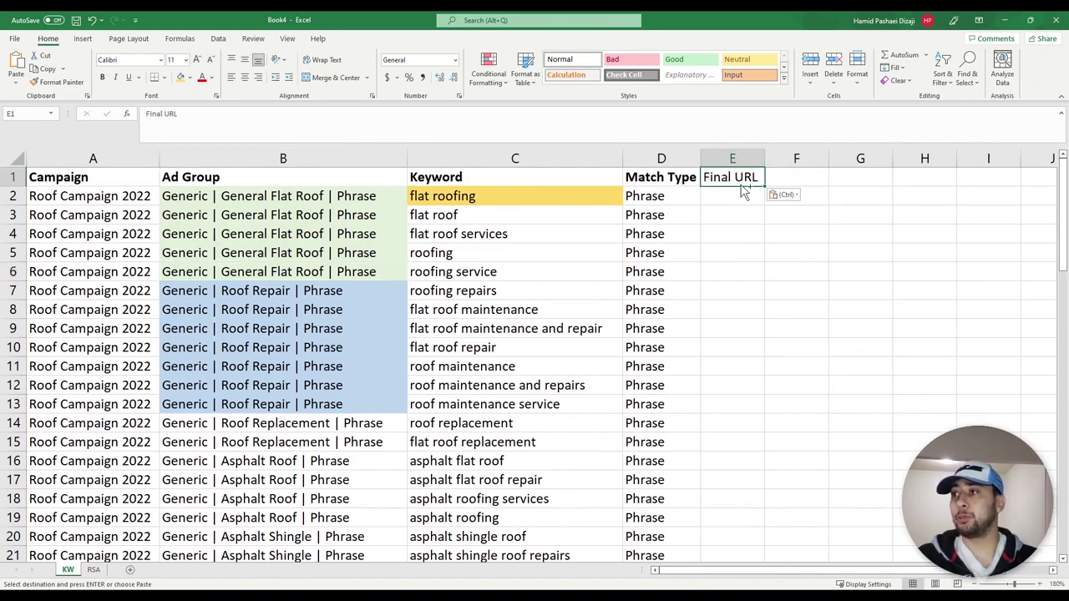
key(ctrl)
key(ctrl)
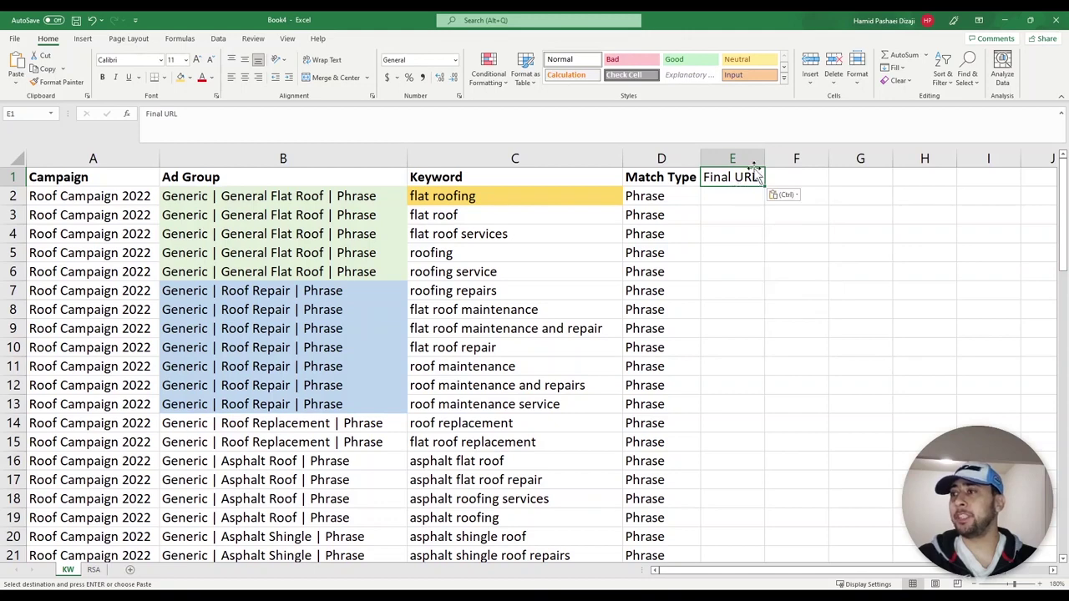
click(745, 158)
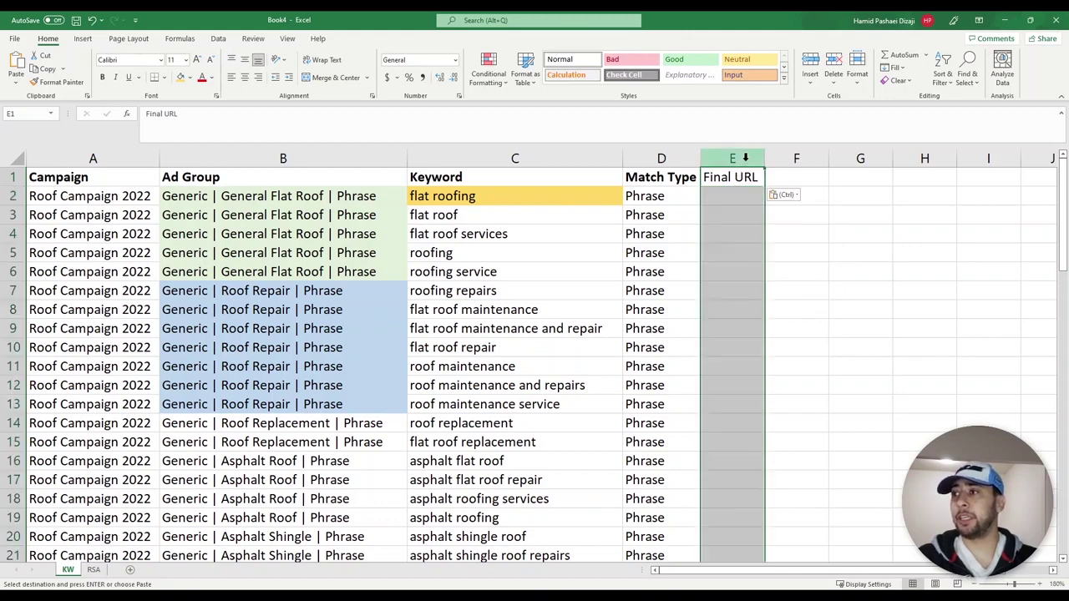
right_click(746, 158)
click(785, 288)
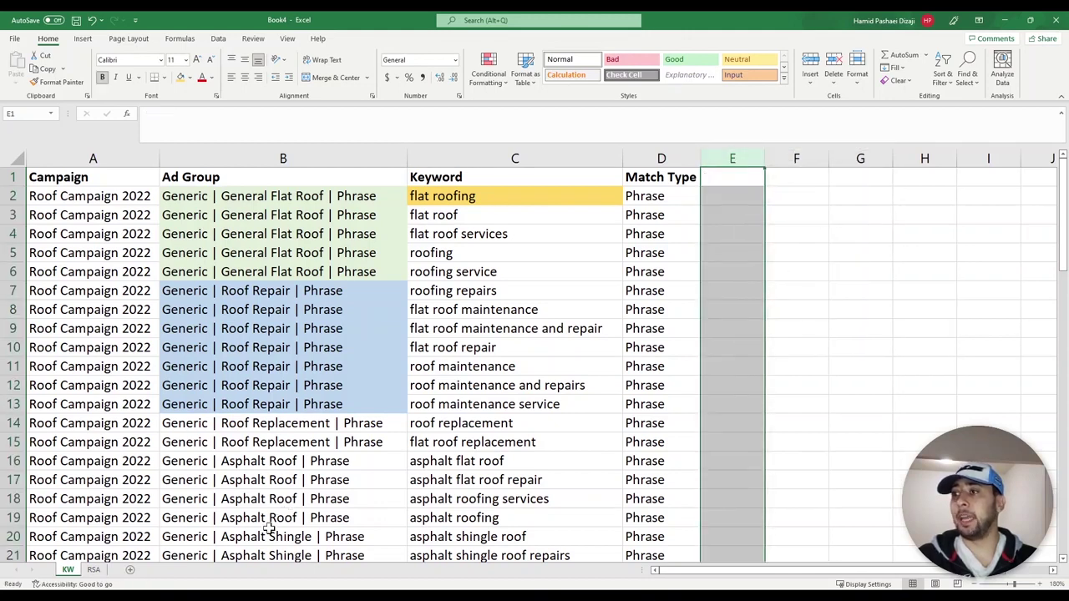
click(94, 570)
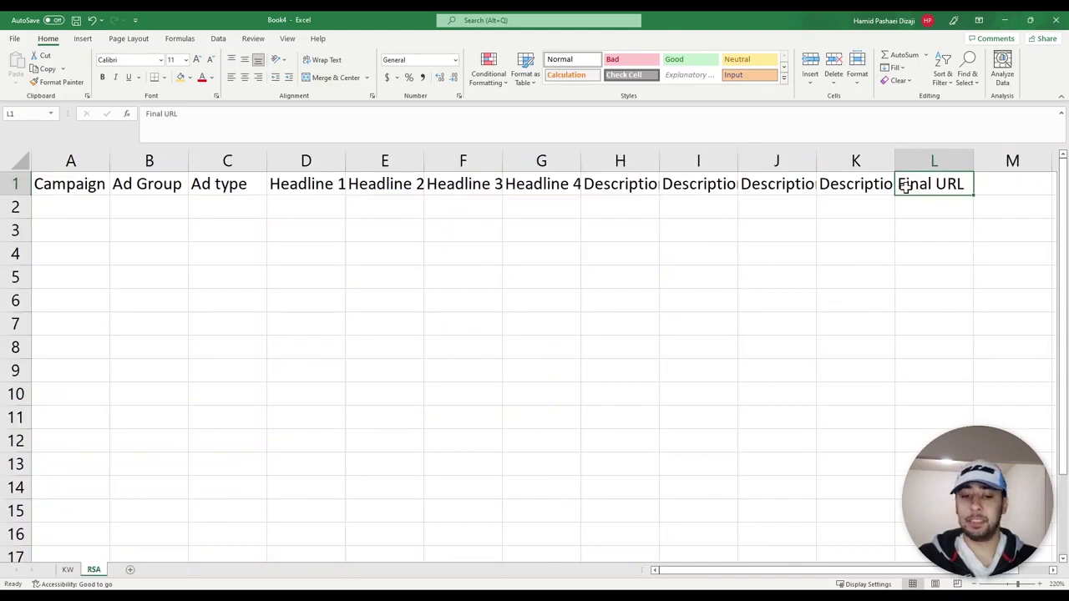
Enter 'Path 1' in M1 and 'Path 2' in N1, briefly checking the KWs workbook
click(988, 180)
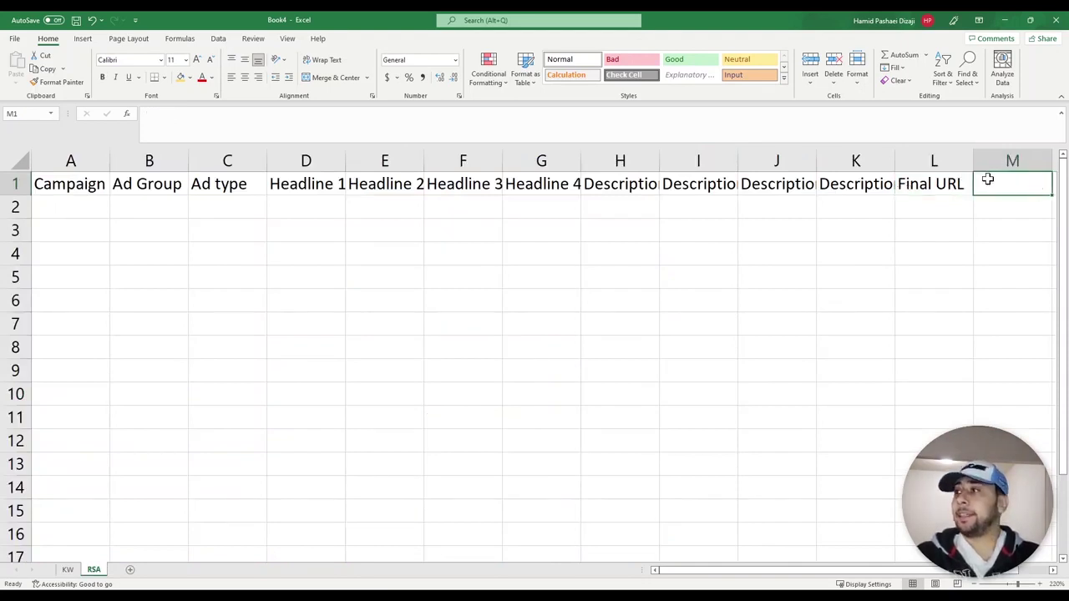
text(Pat)
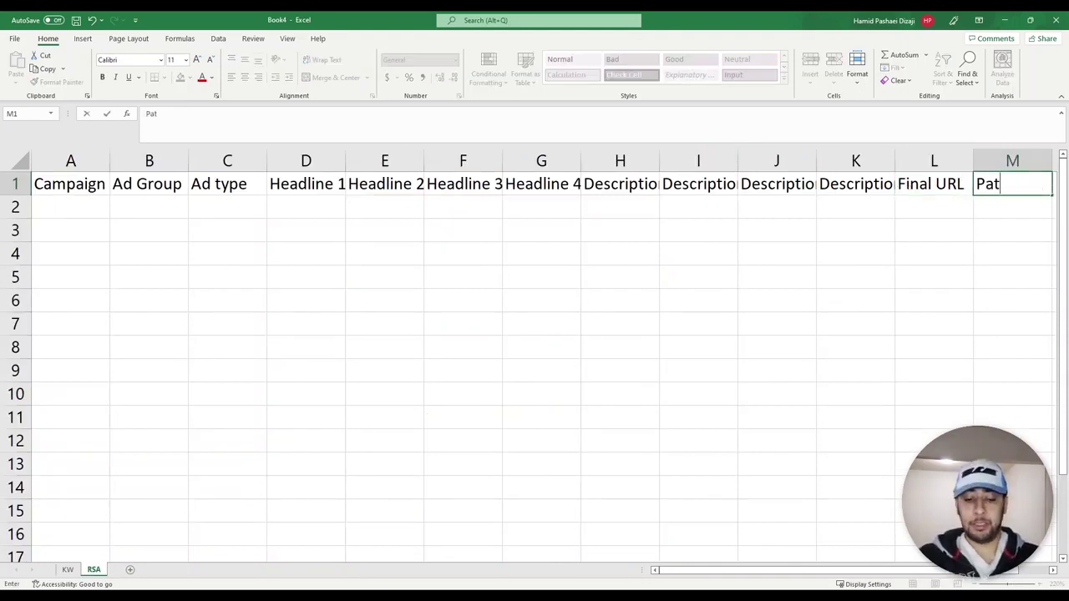
text(h 1)
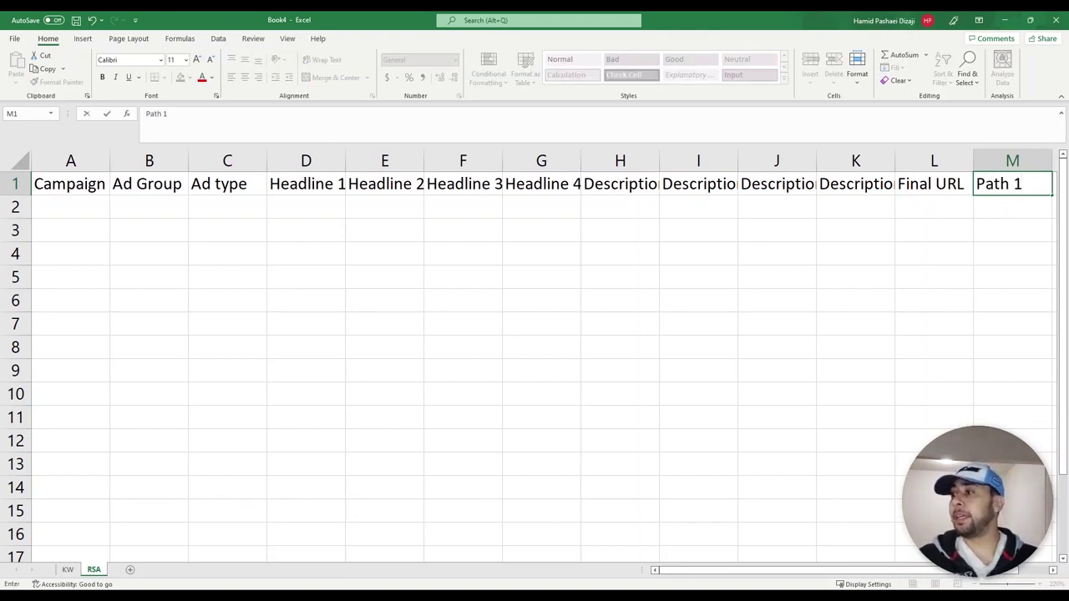
drag(785, 569, 817, 570)
click(1010, 185)
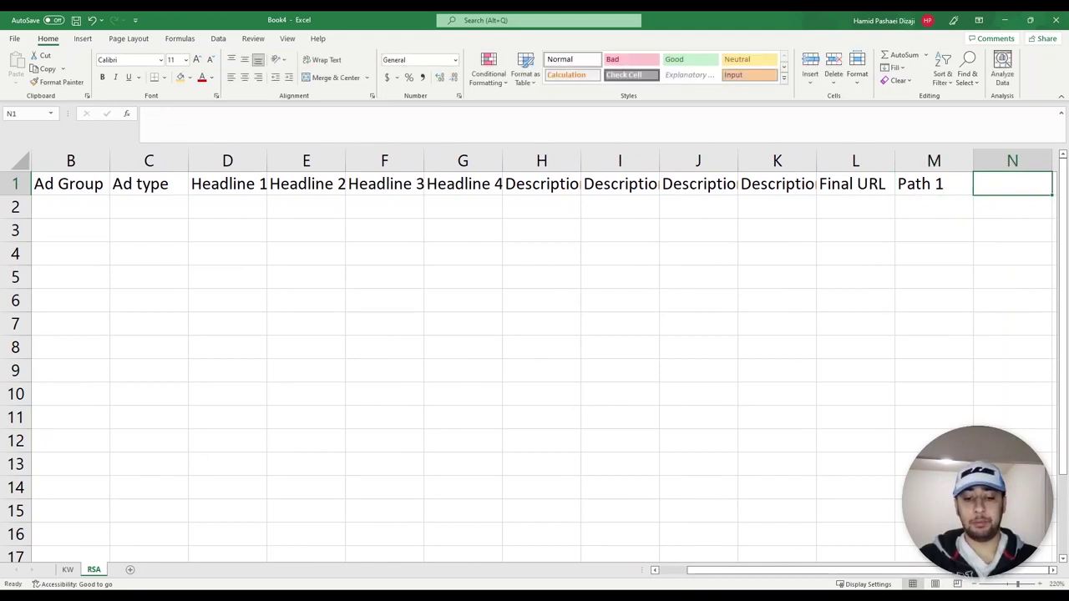
key(Right)
click(1001, 184)
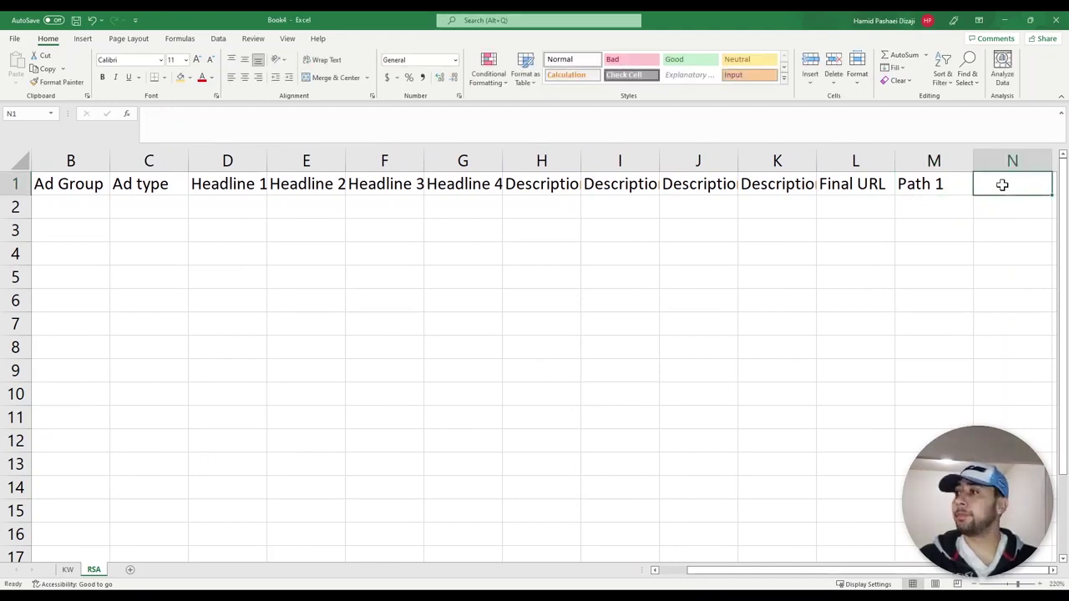
text(Path )
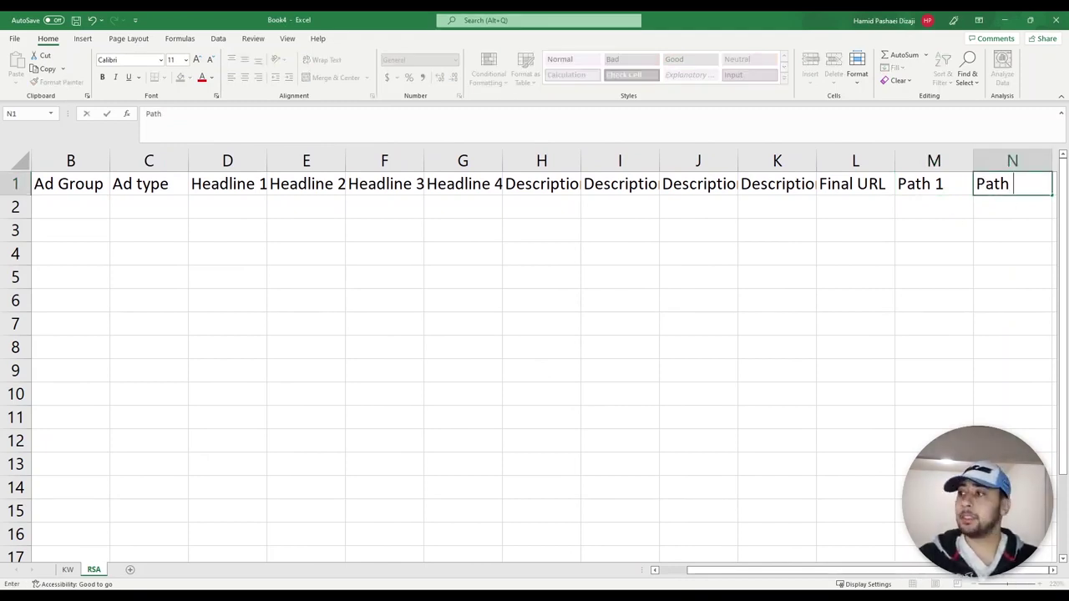
text(2)
click(976, 237)
key(alt+Tab)
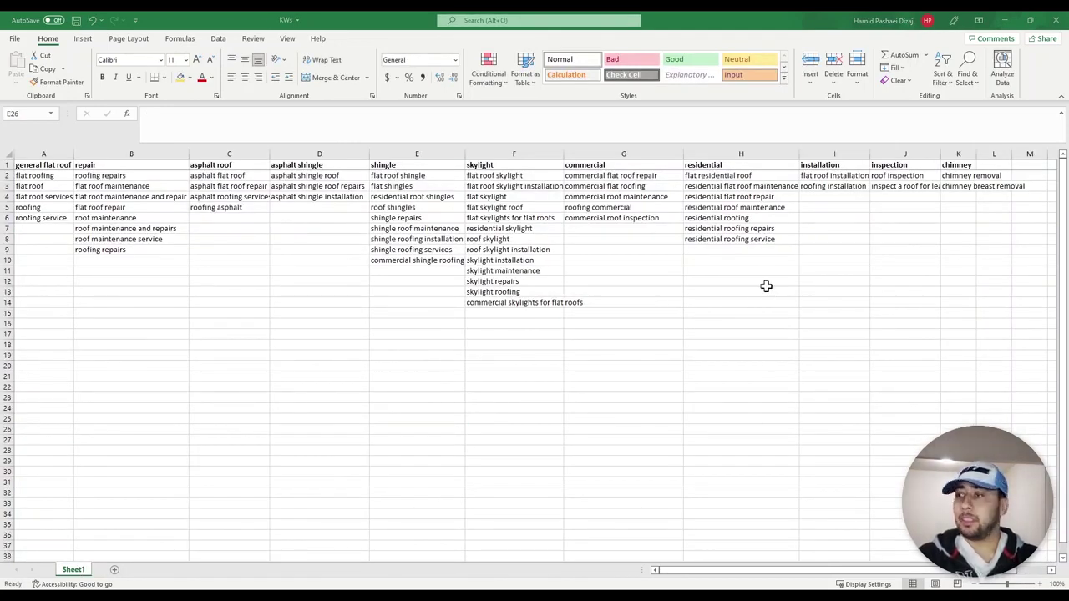
key(alt+Tab)
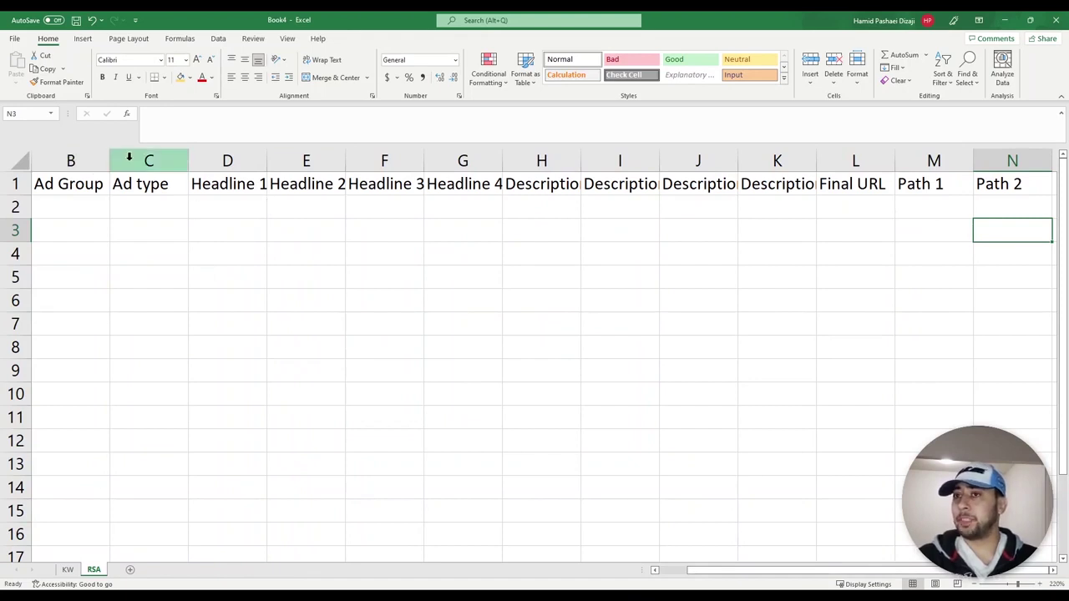
click(18, 183)
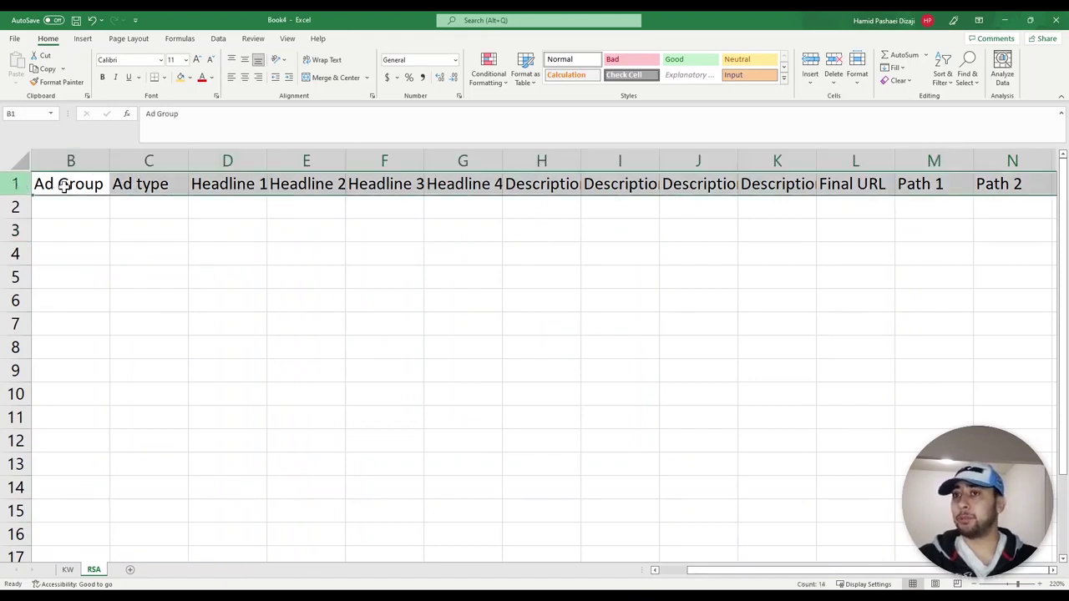
click(969, 182)
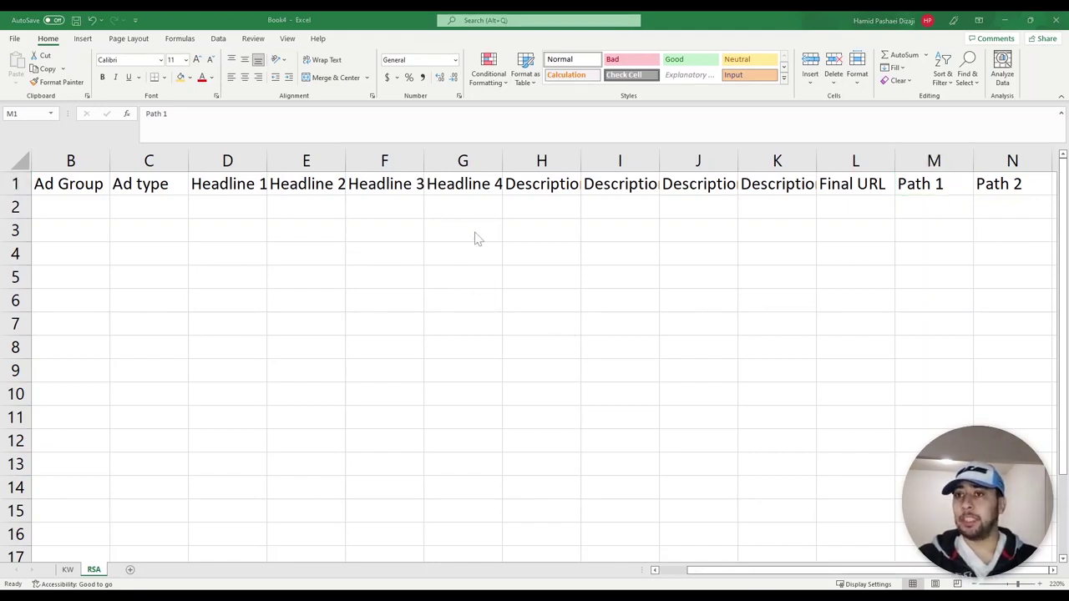
click(927, 182)
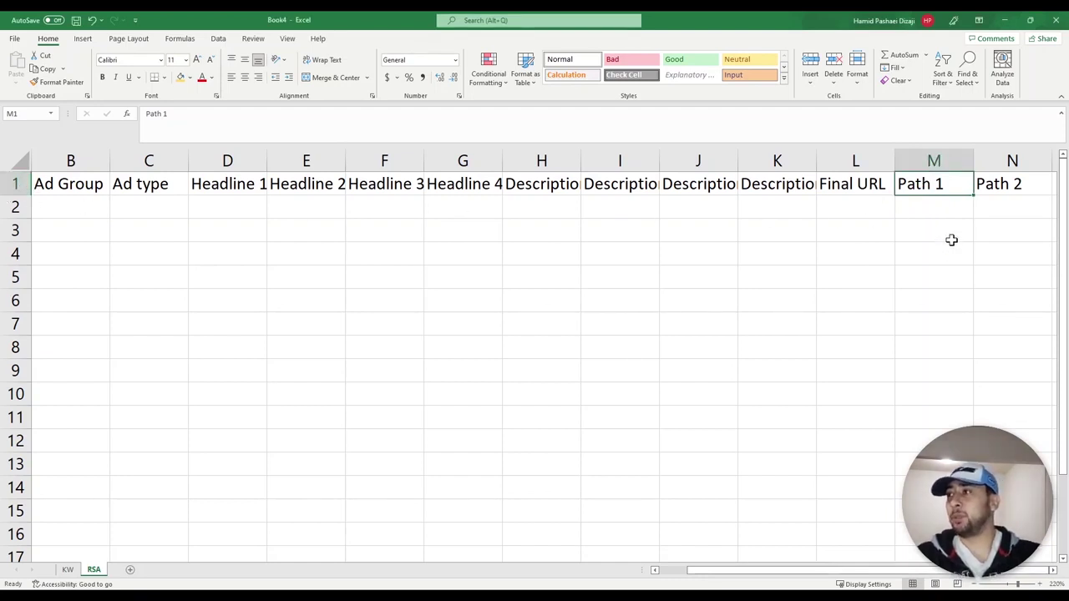
click(1035, 181)
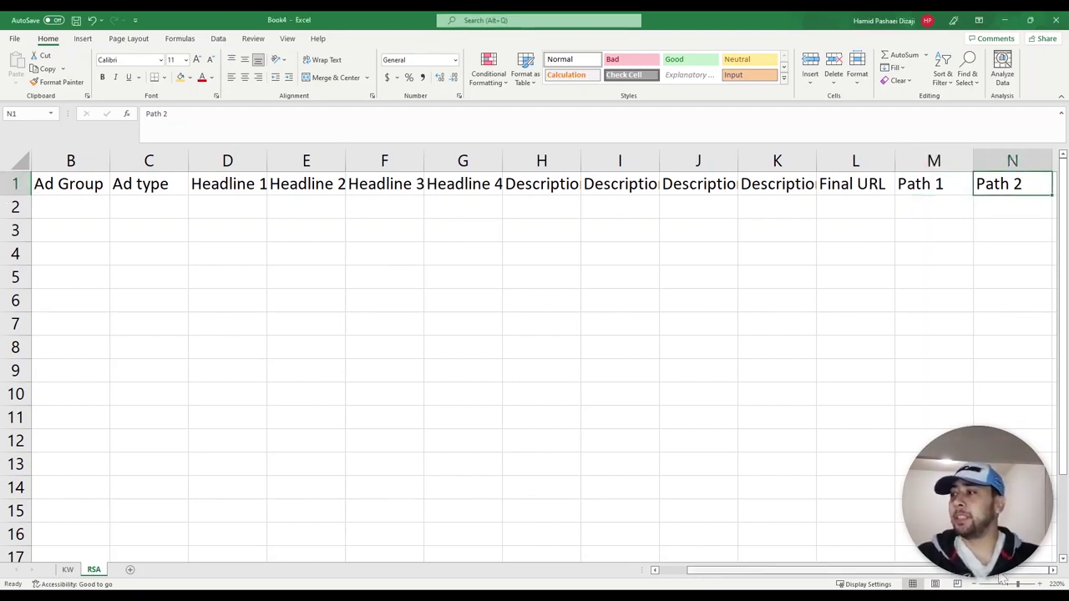
drag(1003, 573, 929, 574)
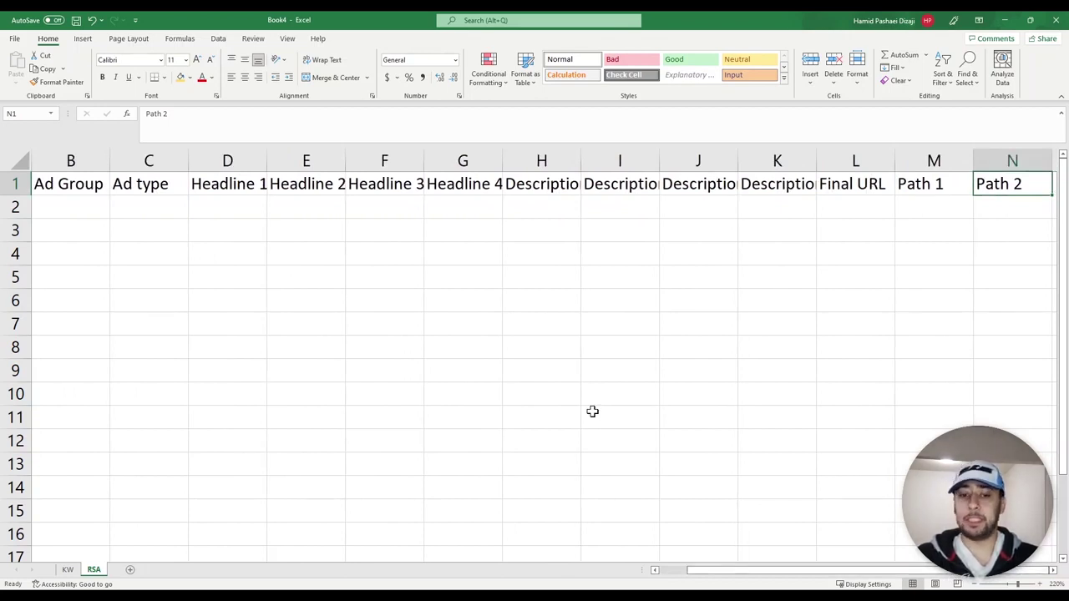
click(1056, 182)
drag(1027, 571, 725, 574)
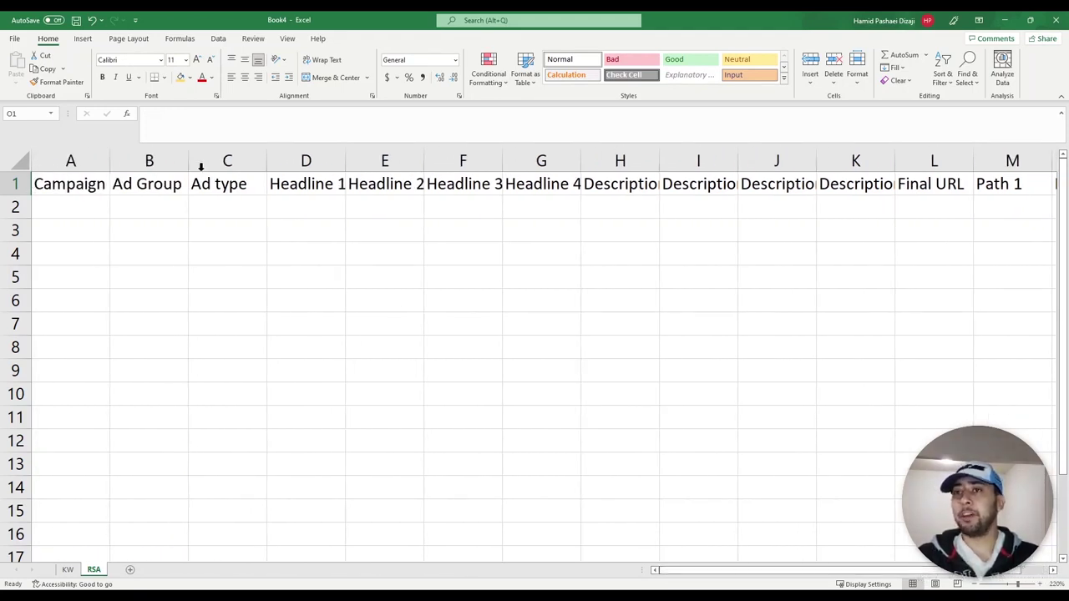
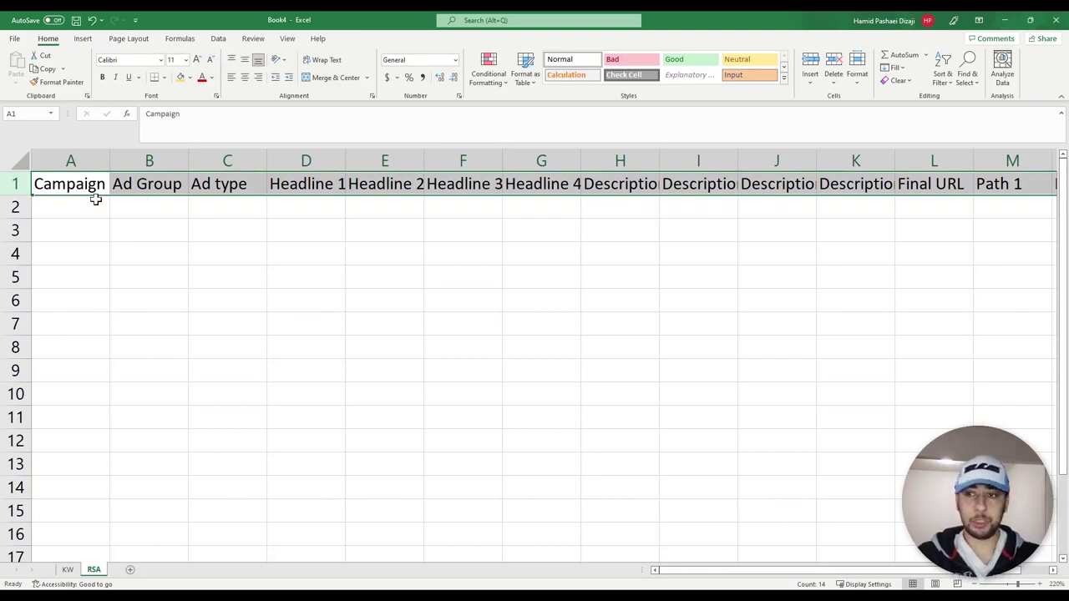
Bold the RSA sheet's header row of Campaign, Ad Group, Ad type, Headlines, Descriptions, Final URL, Path 1
key(ctrl+b)
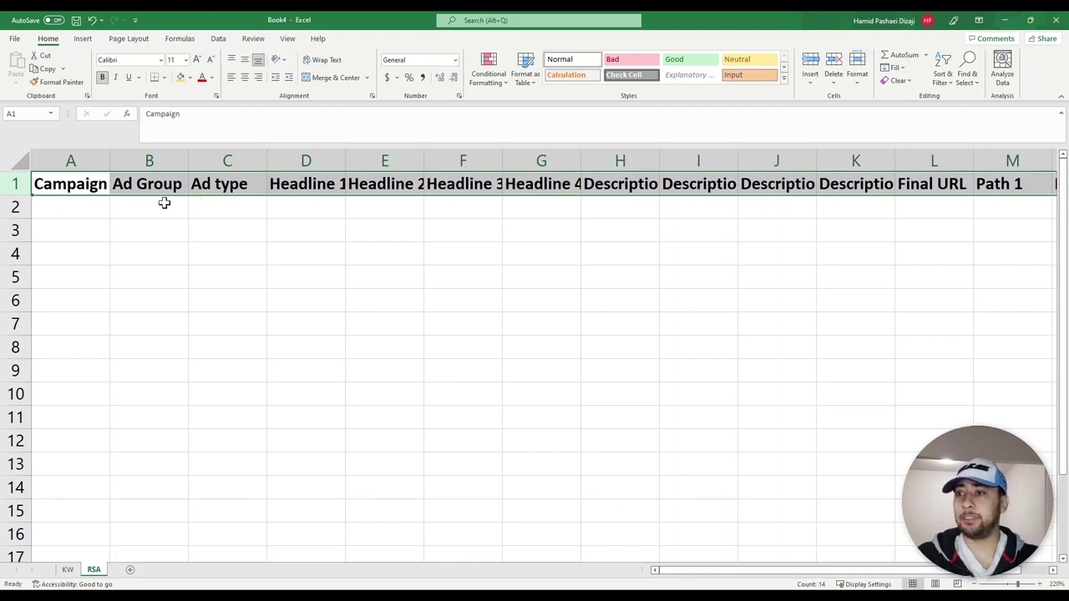
drag(158, 207, 167, 415)
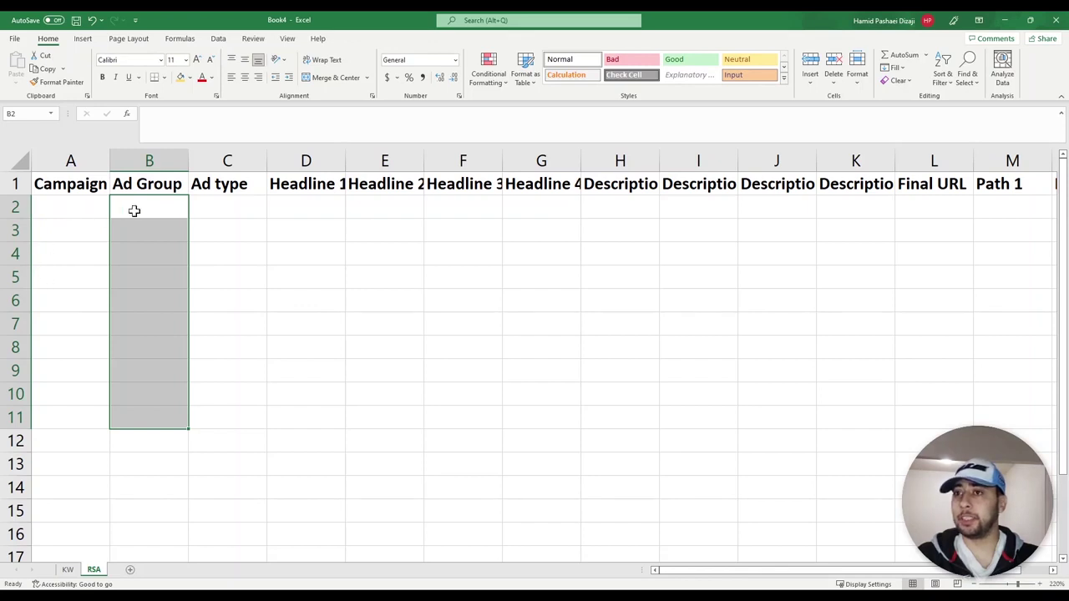
click(285, 213)
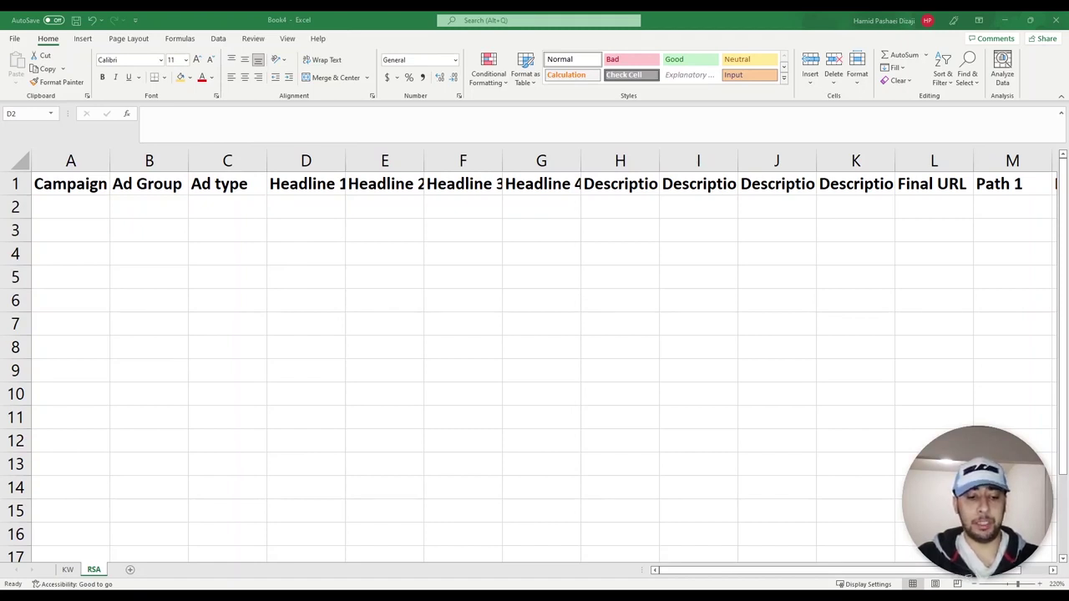
Copy the campaign name Roof Campaign 2022 from KW!A2 into RSA!A2
click(67, 571)
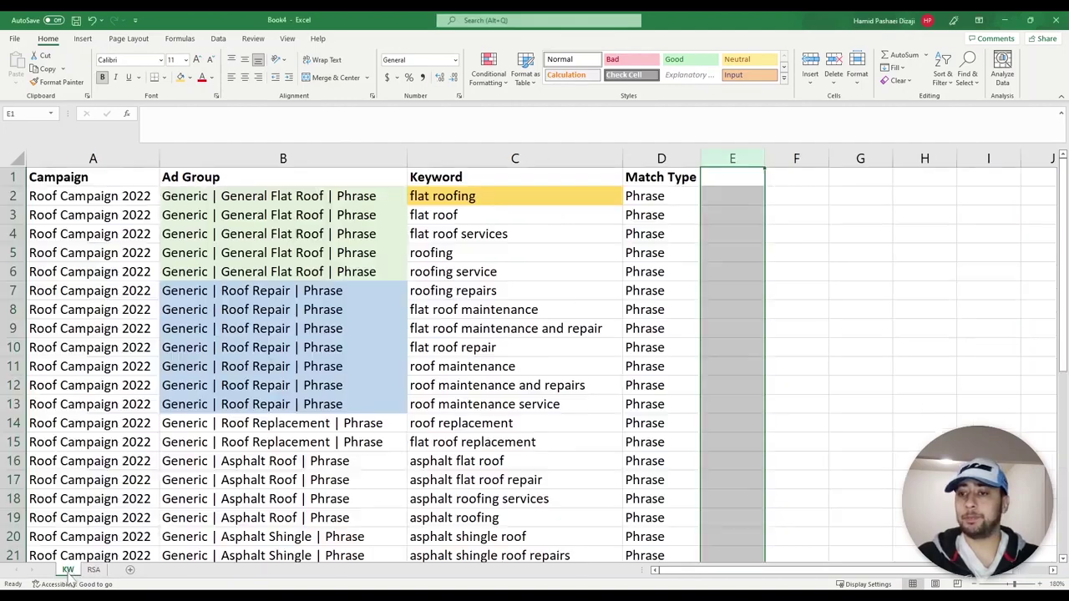
click(58, 196)
key(ctrl+c)
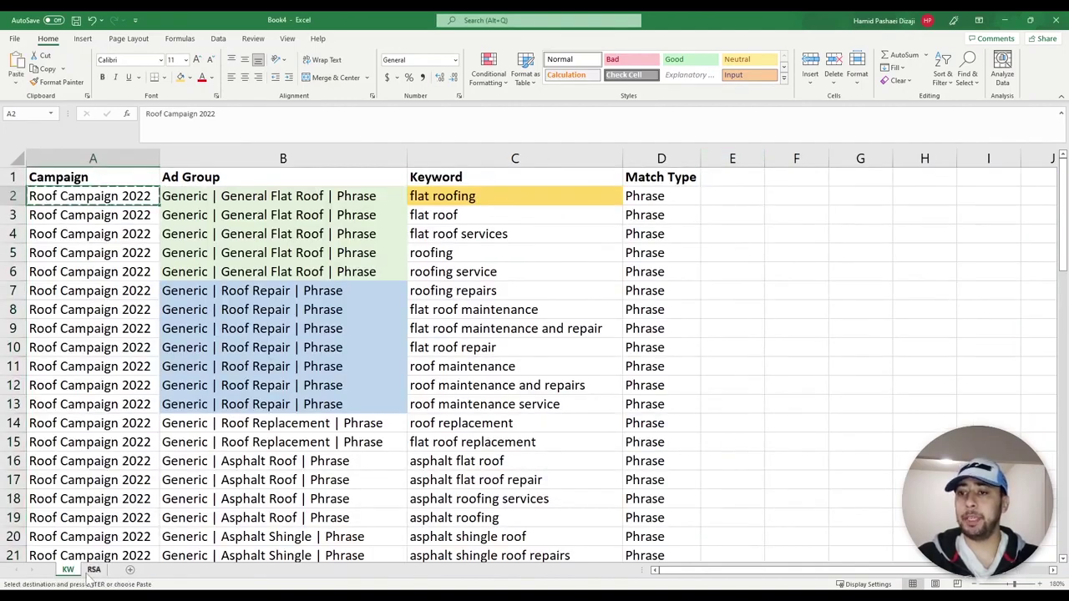
click(94, 570)
click(72, 209)
key(ctrl+v)
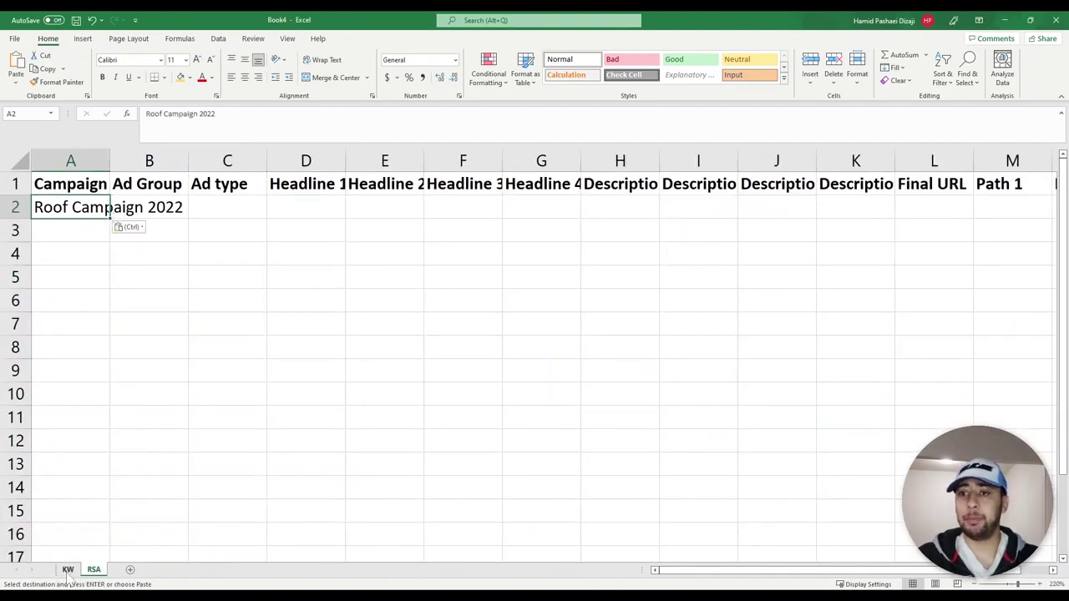
Copy the whole KW Ad Group column and paste it into a new workbook
click(67, 571)
drag(224, 202, 222, 267)
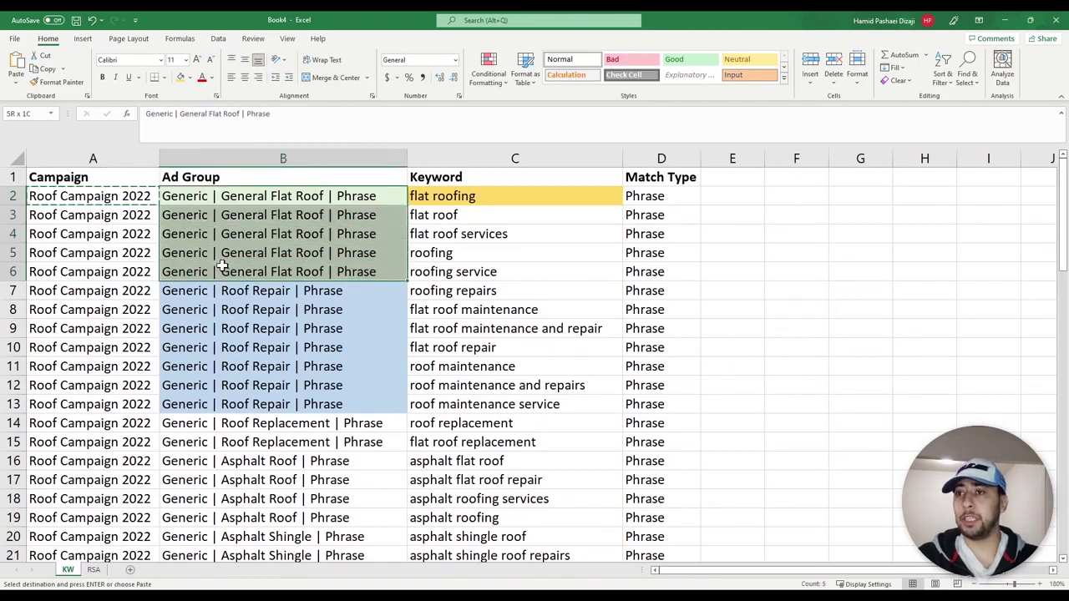
click(249, 158)
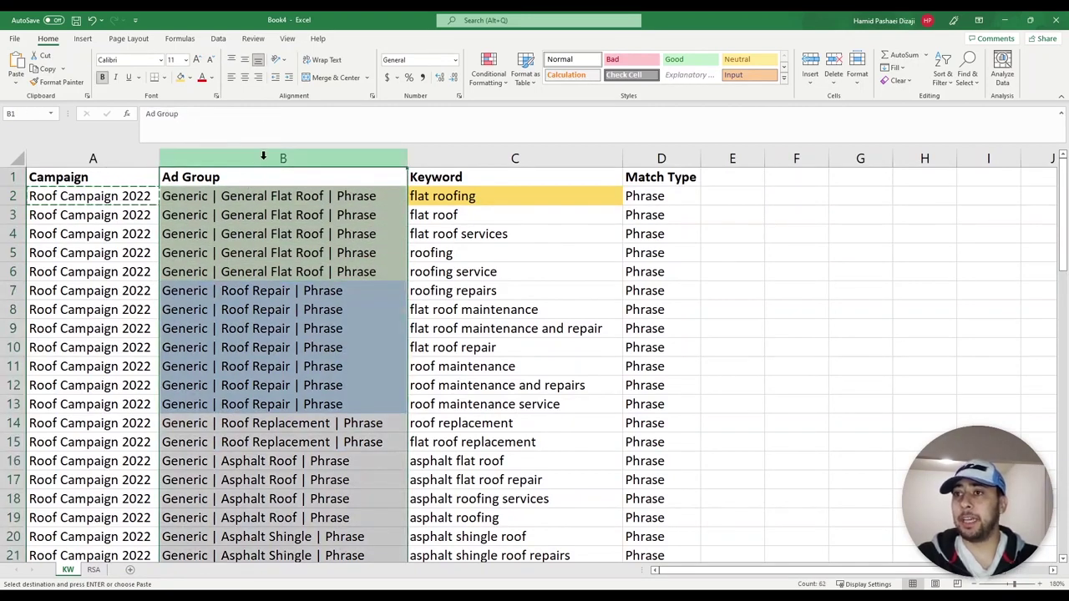
drag(272, 195, 277, 334)
drag(274, 269, 279, 196)
click(260, 156)
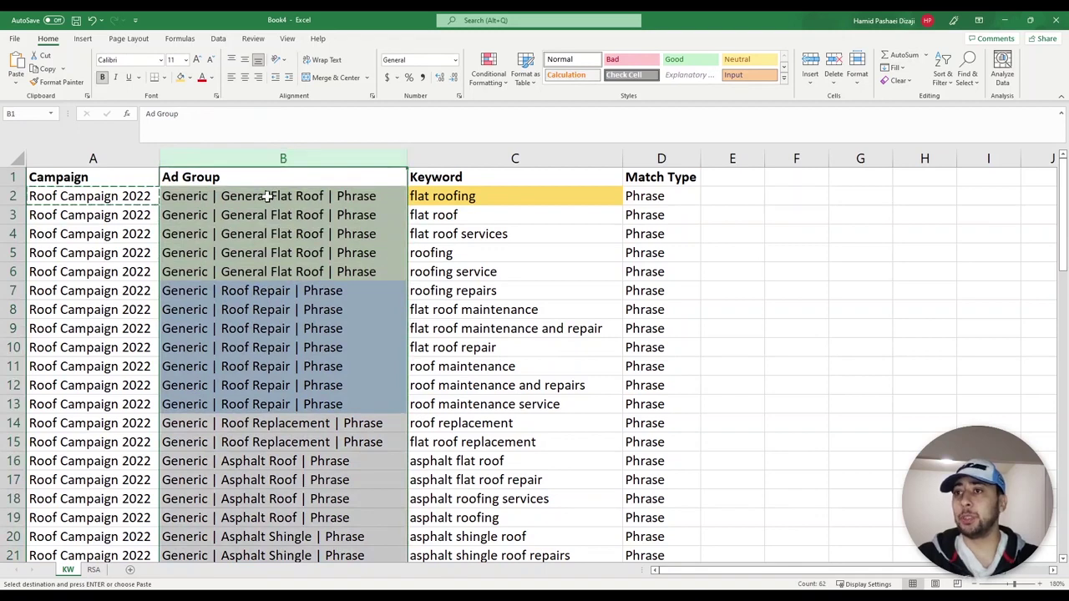
key(shift+BackSpace)
click(259, 159)
key(ctrl+c)
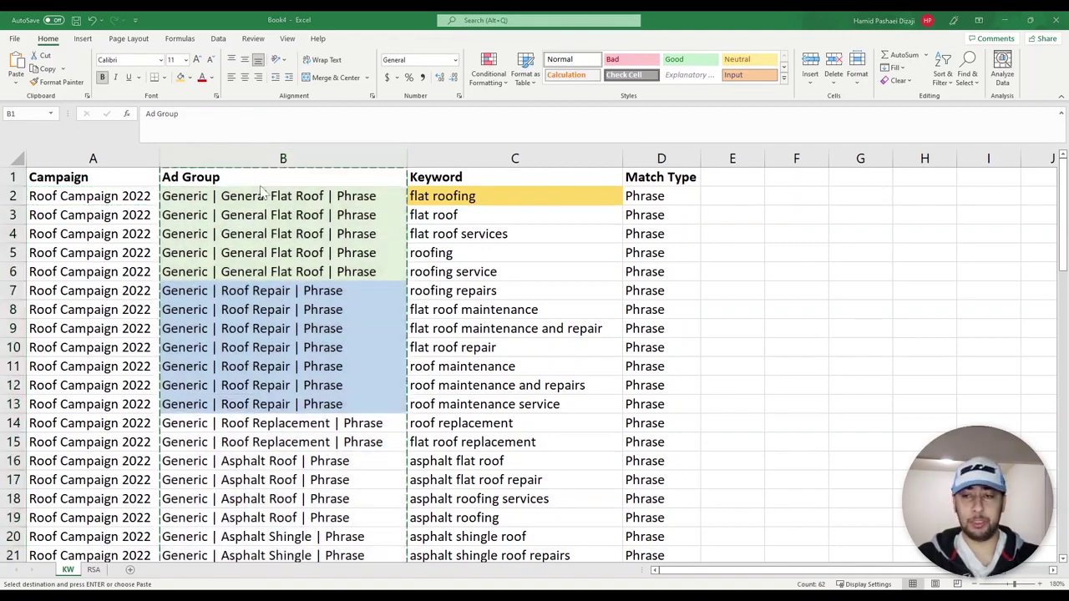
key(ctrl+n)
key(ctrl+v)
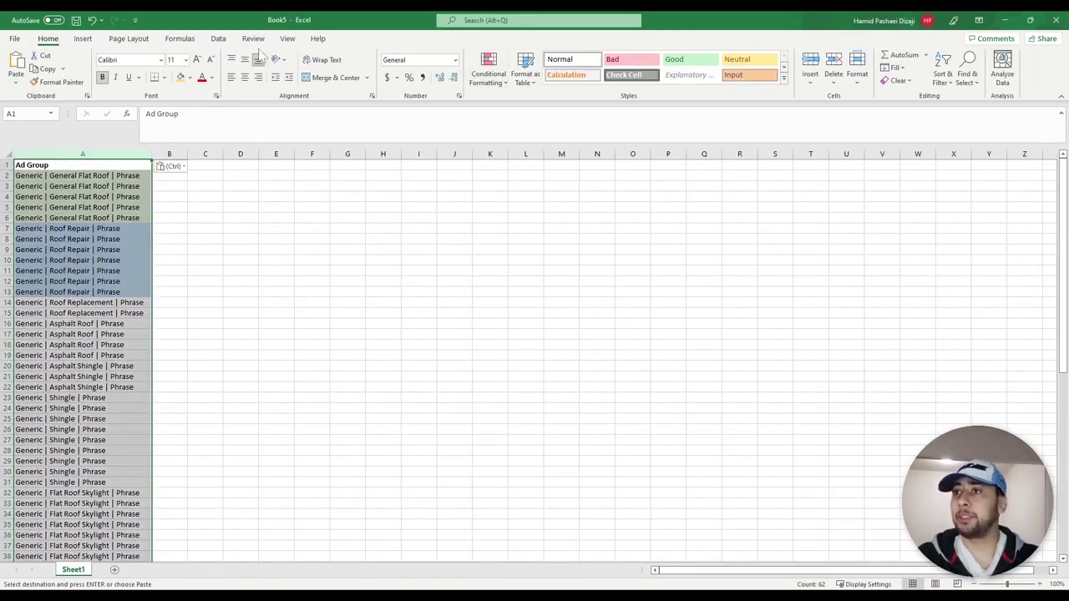
Remove duplicate ad group names with Data > Remove Duplicates
click(218, 39)
click(612, 74)
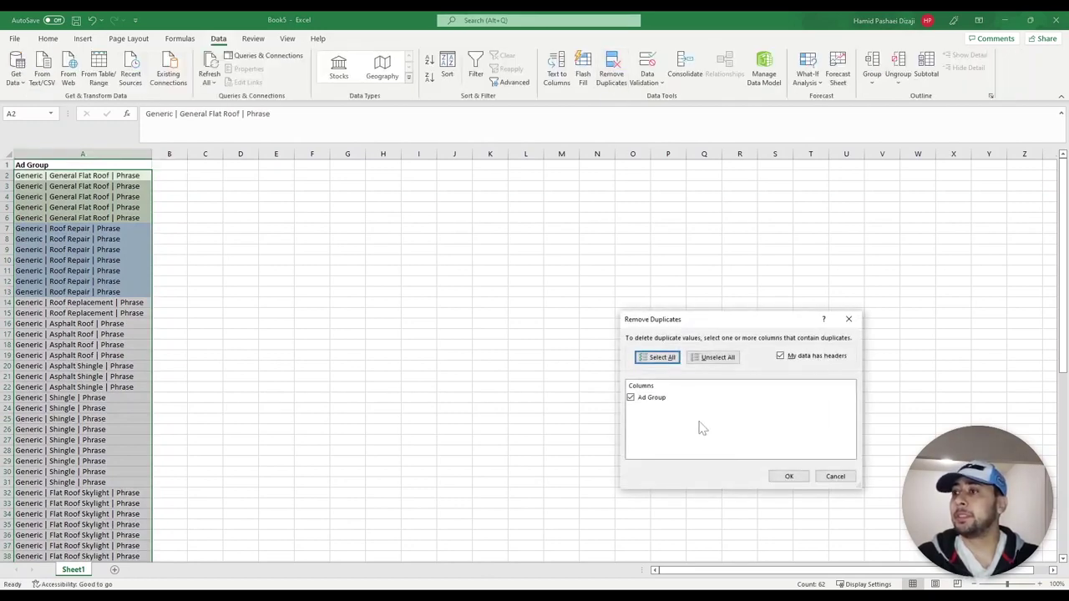
click(787, 473)
click(540, 334)
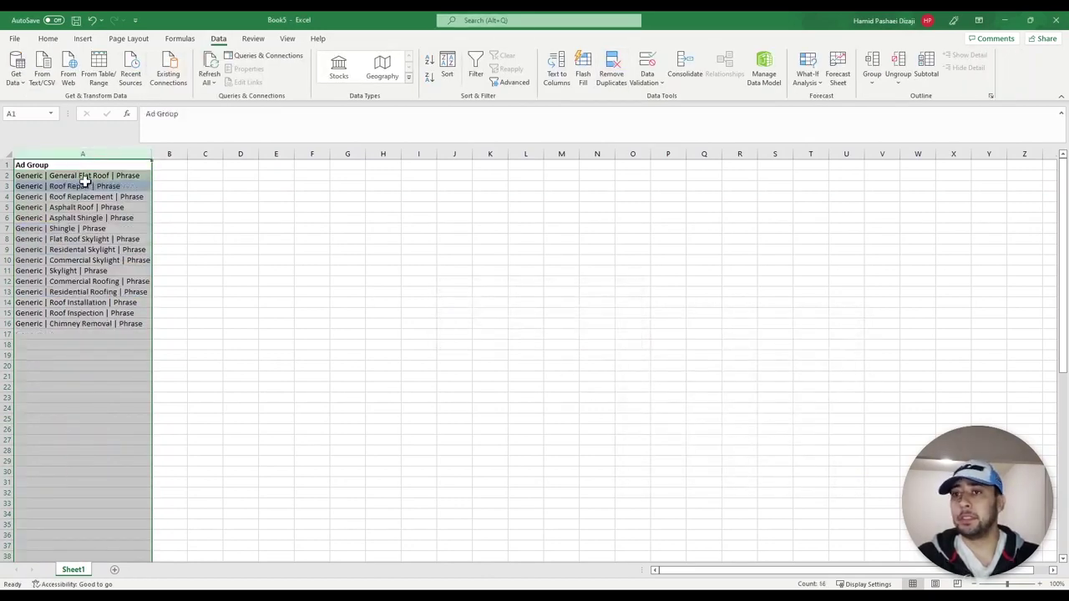
Copy the 15 unique ad groups in A2:A16 and return to Book4's RSA sheet
click(85, 175)
drag(84, 175, 79, 324)
key(ctrl+c)
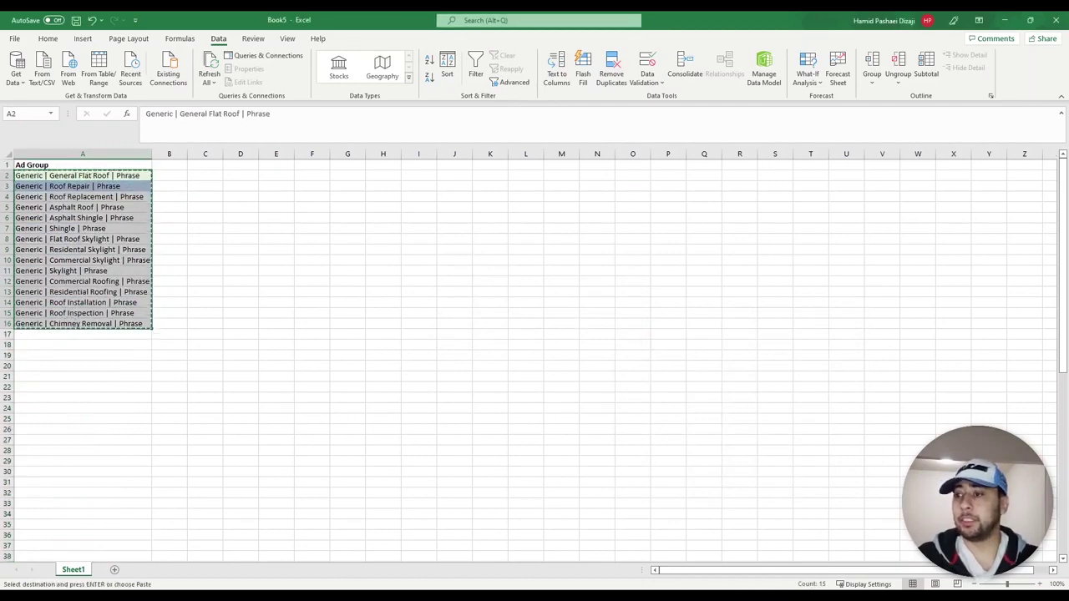
key(ctrl+Tab)
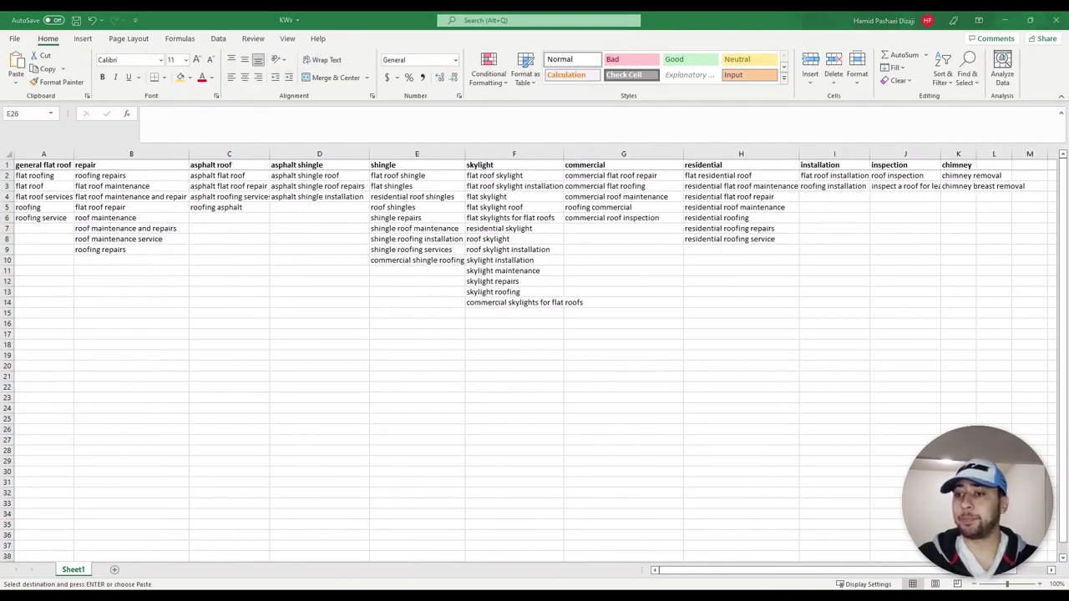
key(ctrl+Tab)
click(94, 570)
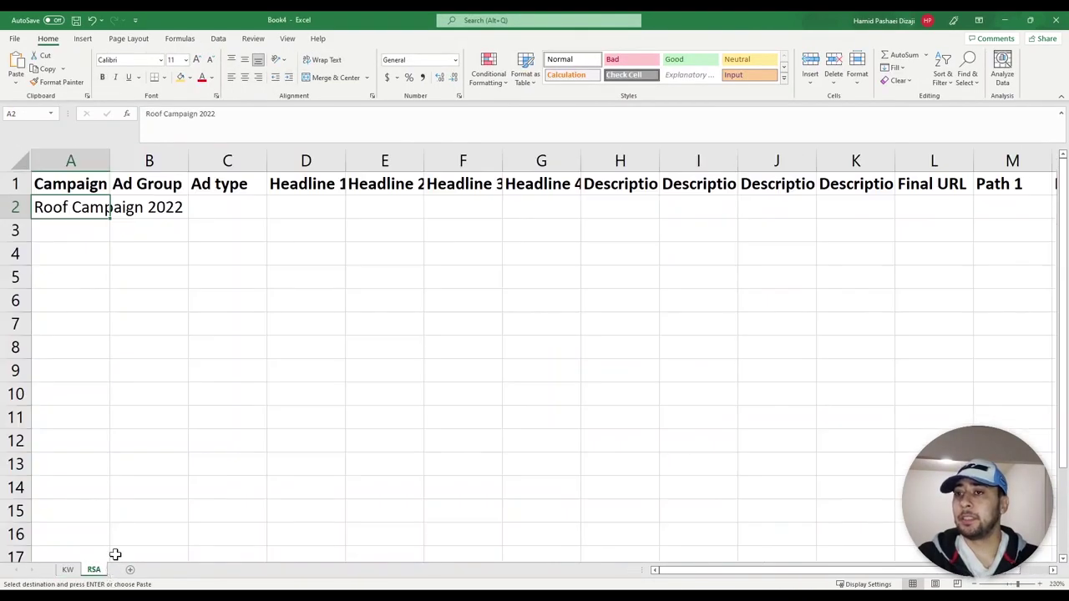
Paste the 15 ad group names into column B starting at B2
click(155, 212)
key(ctrl+v)
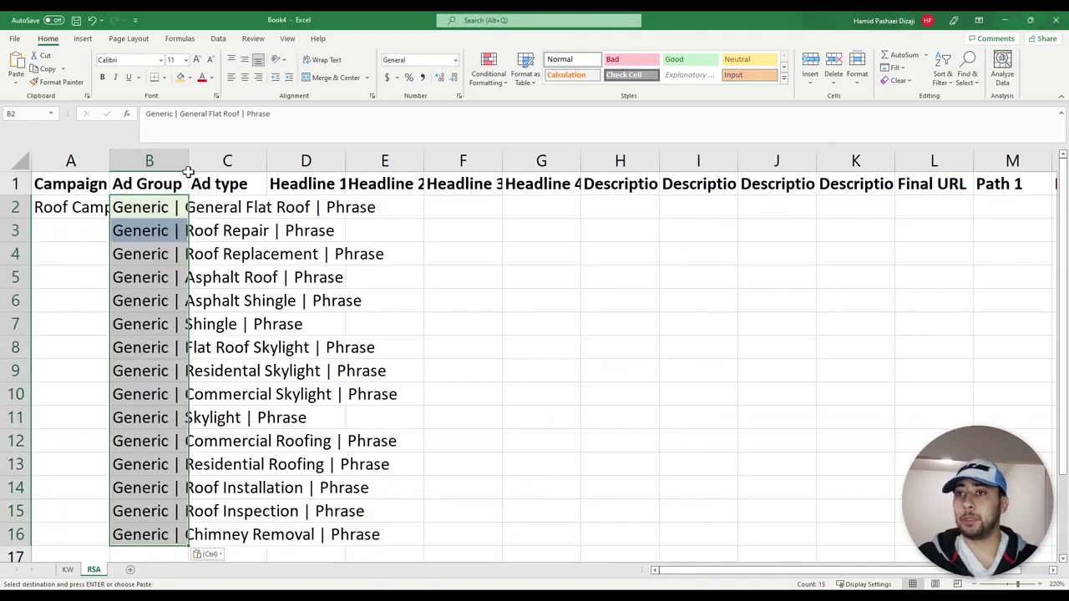
click(154, 212)
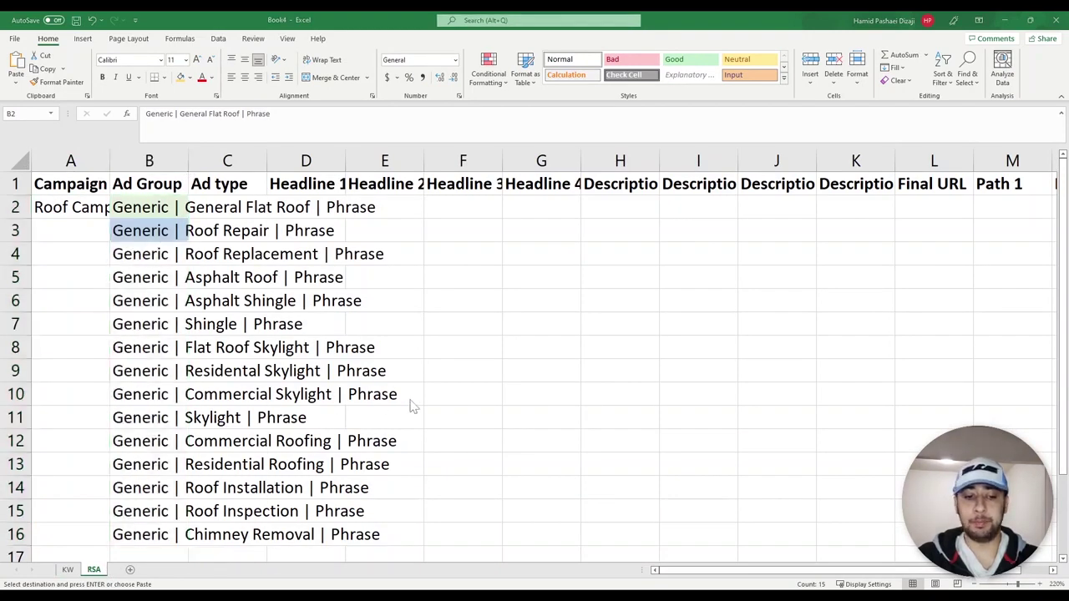
key(ctrl+v)
Fill Roof Campaign 2022 into A2:A16 beside every ad group and widen column A
click(95, 208)
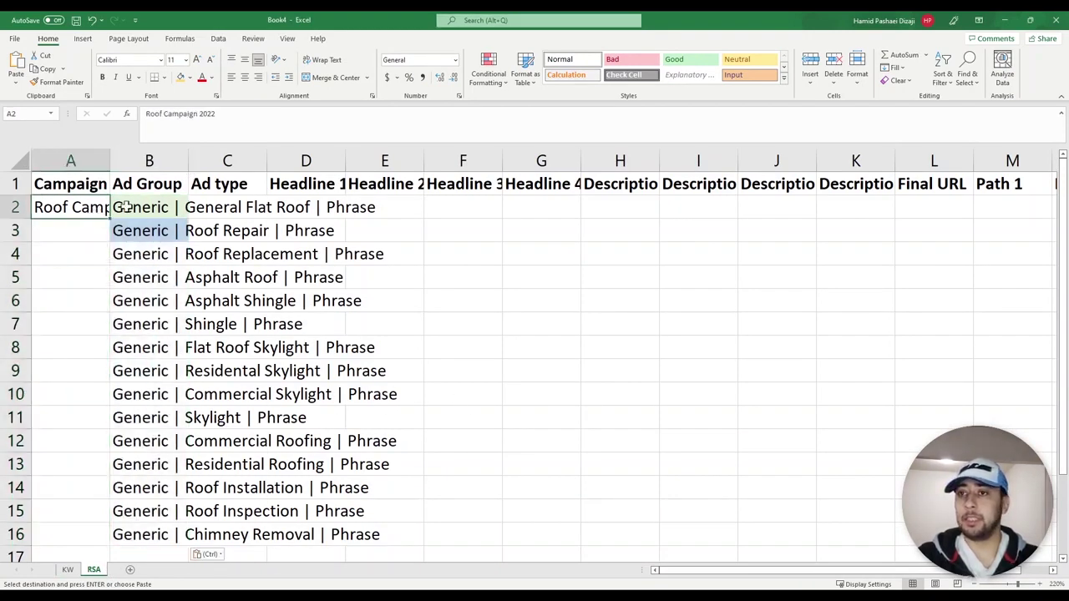
double_click(109, 219)
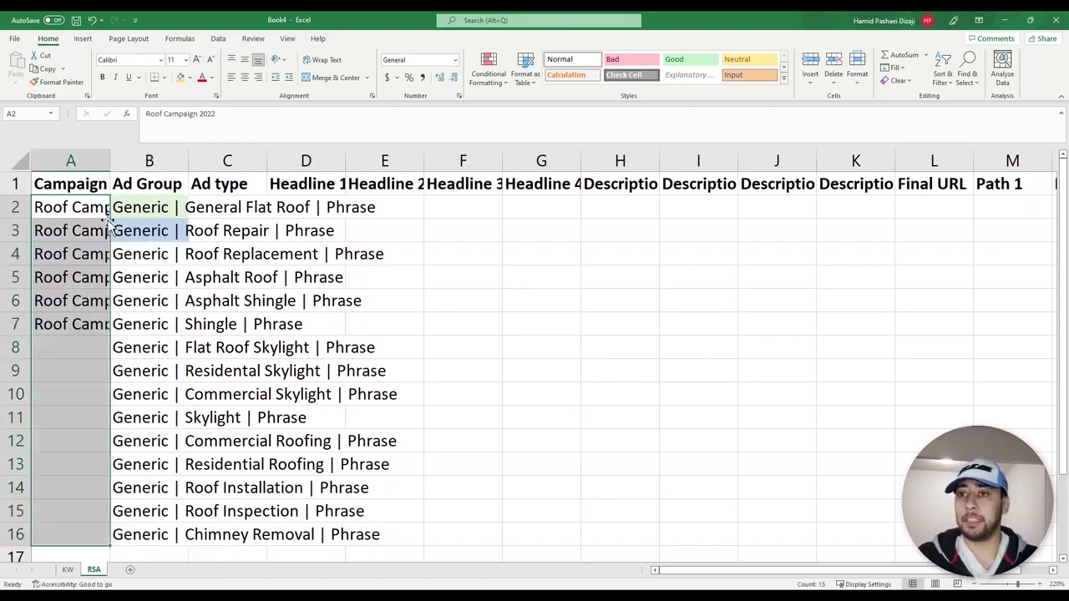
drag(110, 161, 194, 160)
click(182, 208)
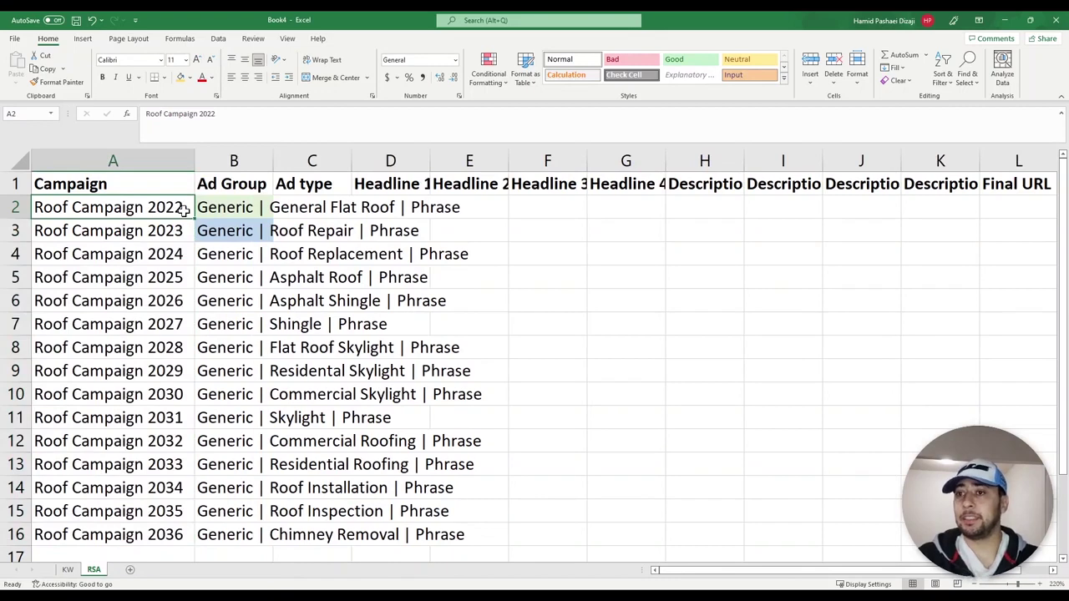
key(ctrl+c)
drag(177, 227, 183, 535)
key(ctrl+v)
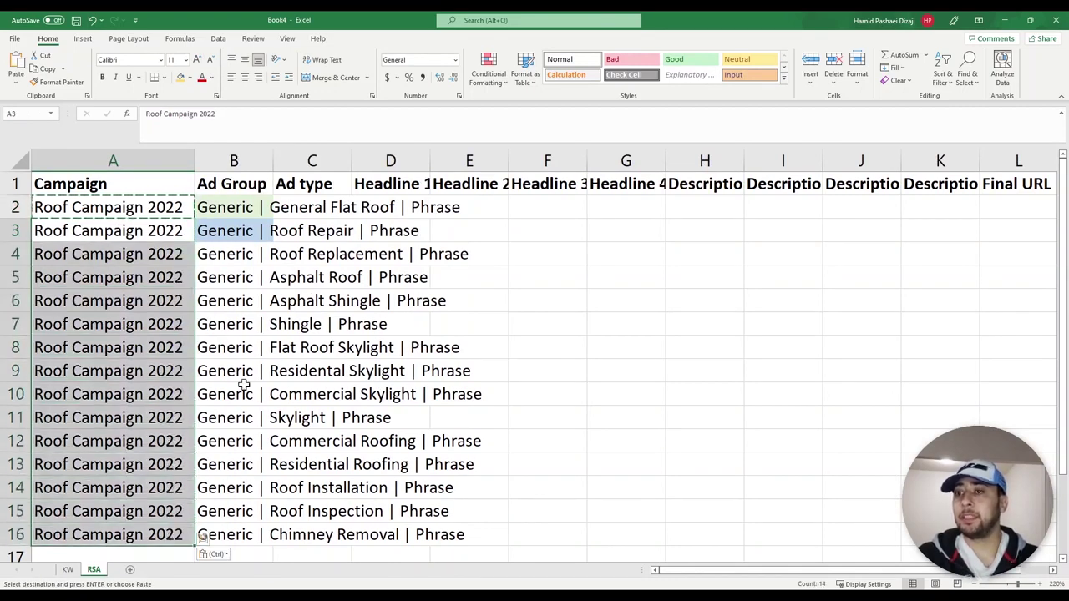
click(239, 378)
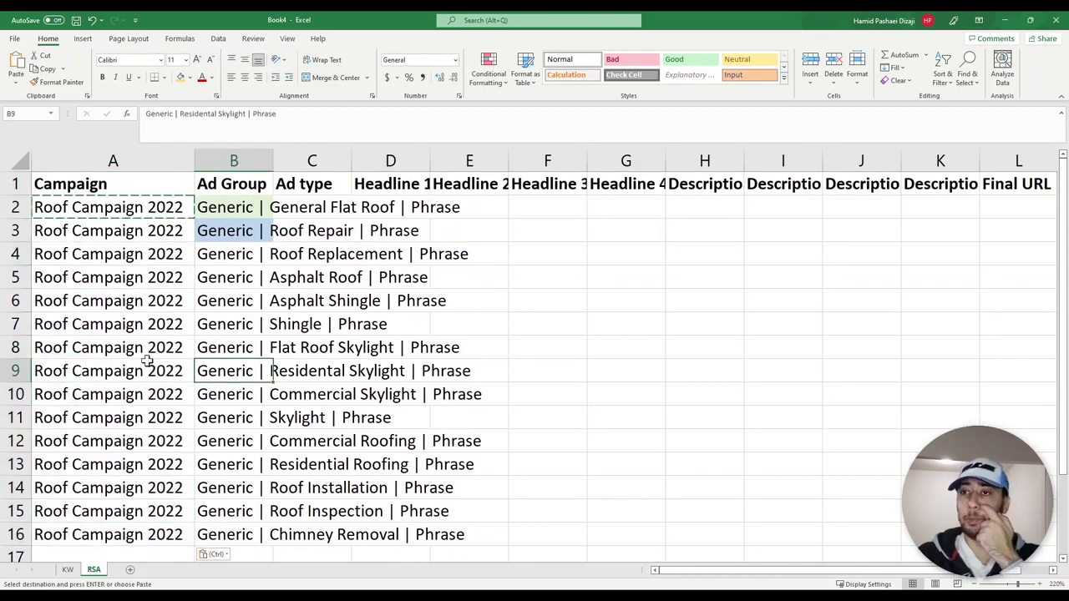
Check the campaign cells down to A16 and autofit column B to the longest ad group name
scroll(142, 476, down, 3)
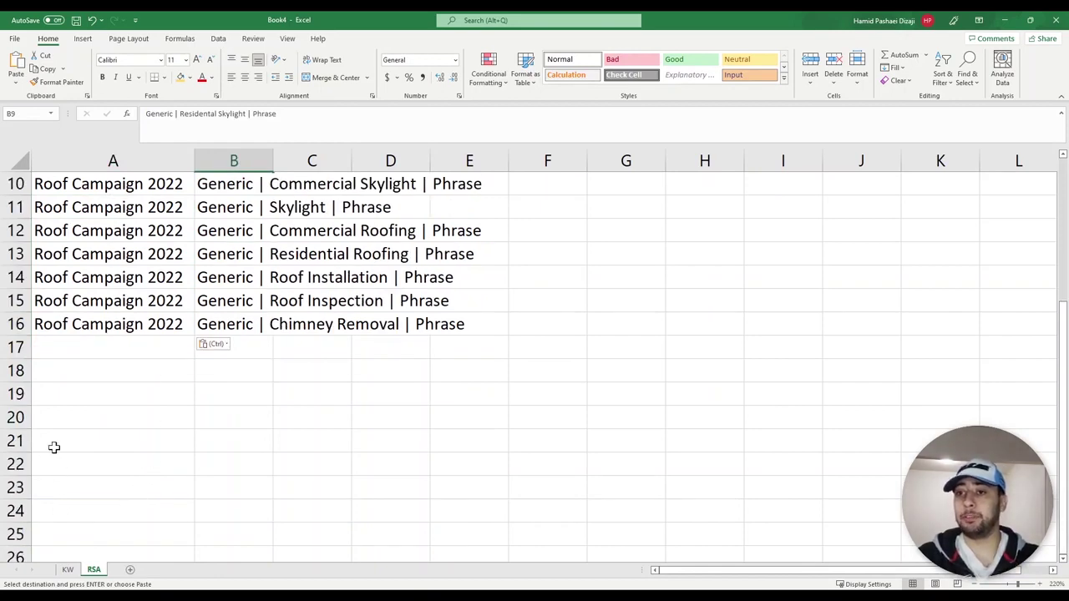
scroll(179, 354, up, 2)
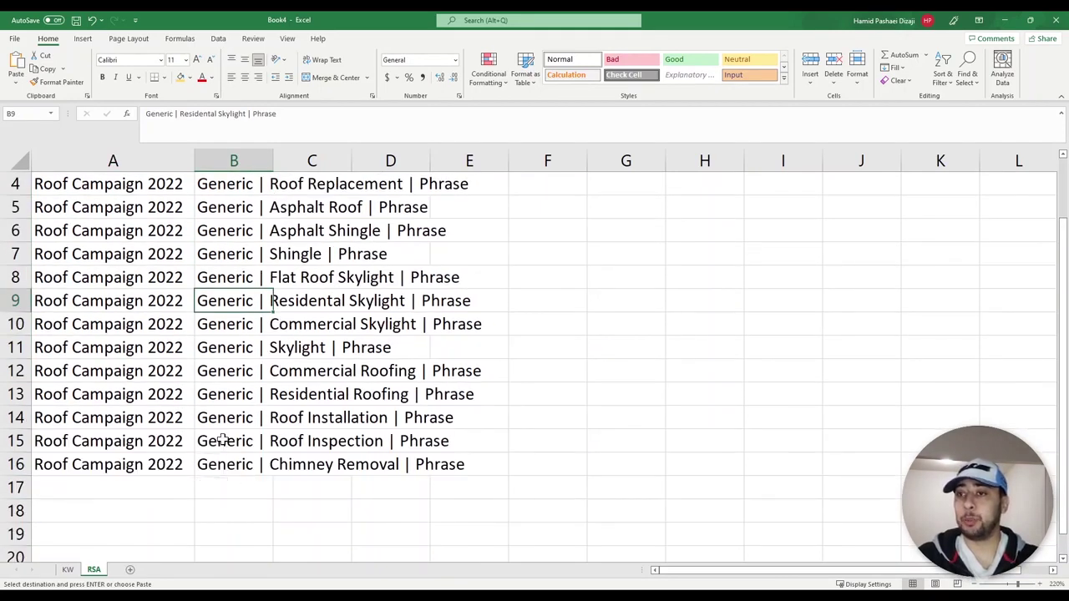
scroll(222, 440, up, 1)
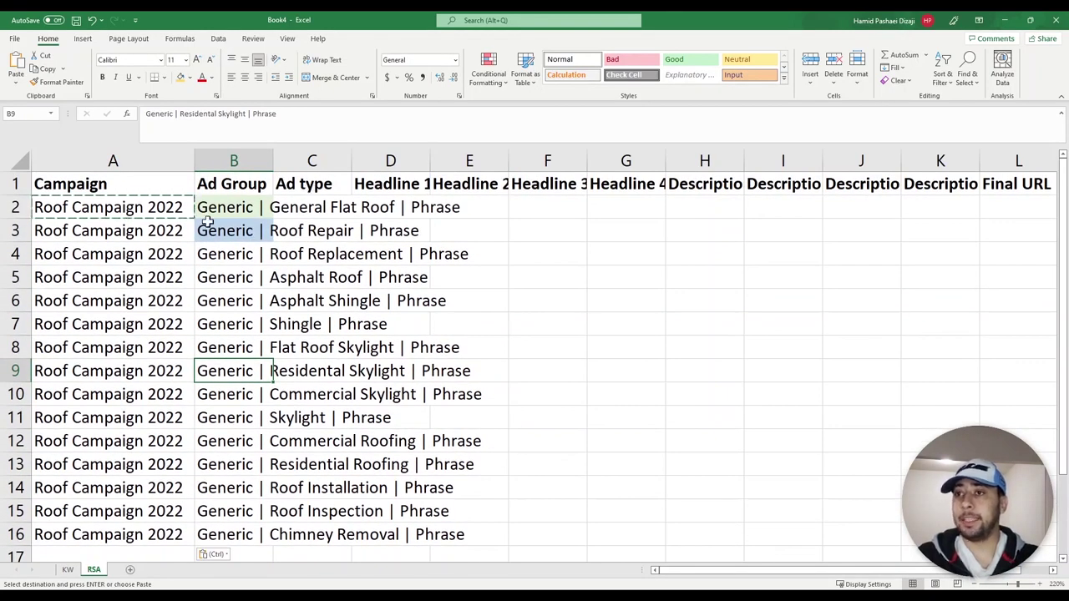
scroll(133, 443, down, 3)
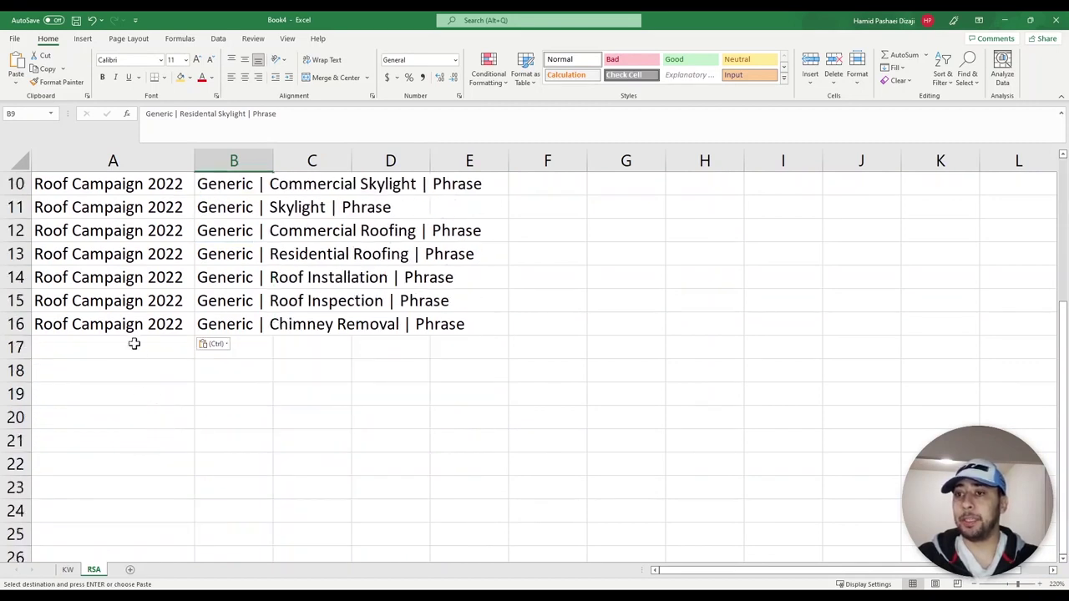
click(127, 329)
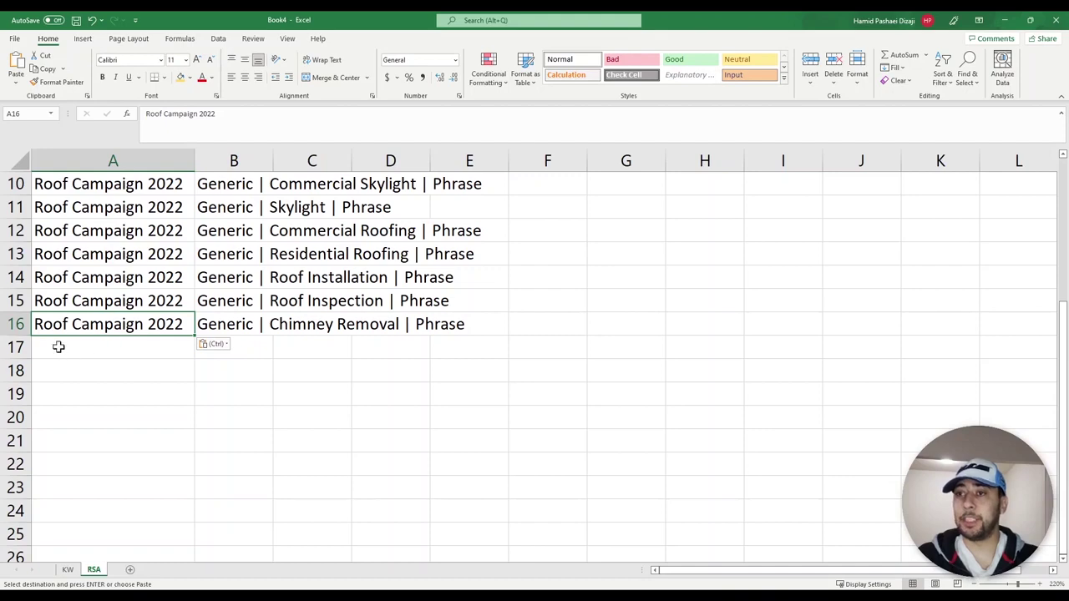
click(30, 347)
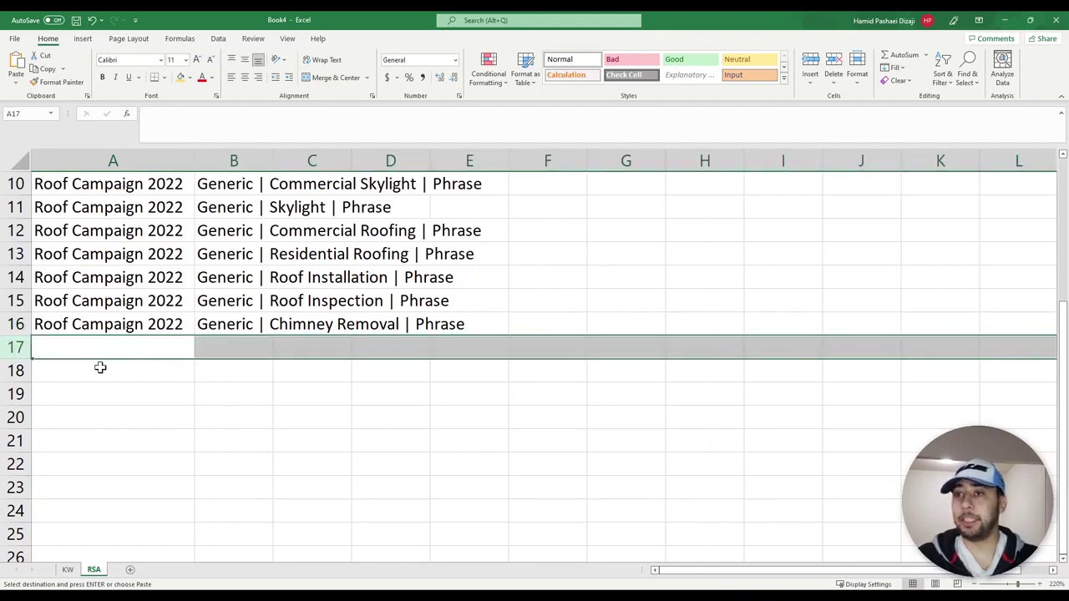
scroll(100, 365, up, 3)
double_click(274, 165)
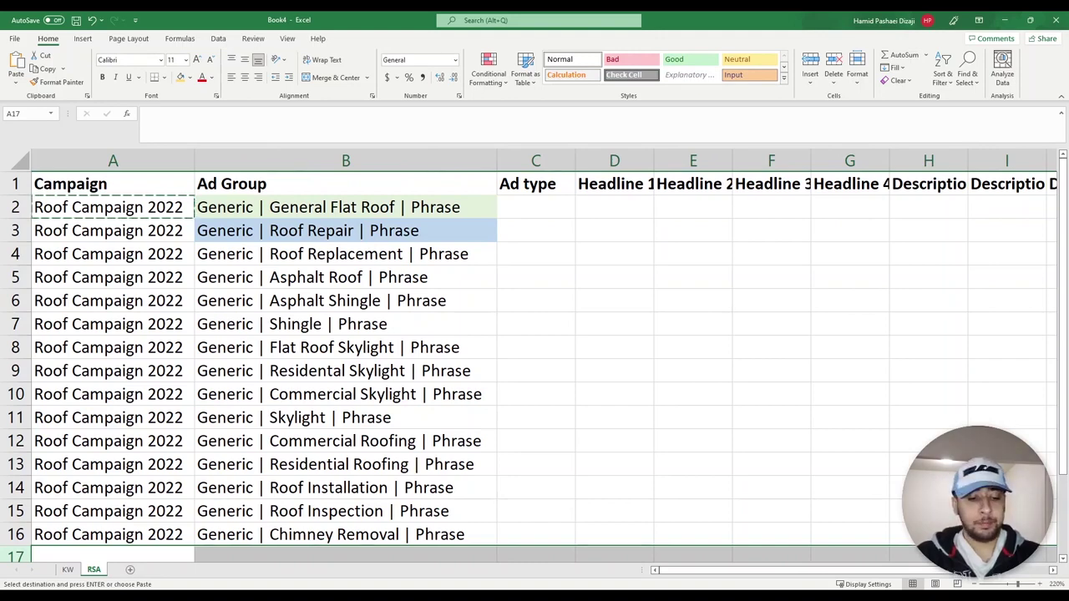
Enter Responsive search ad in C2 and Expanded text in C3
click(520, 206)
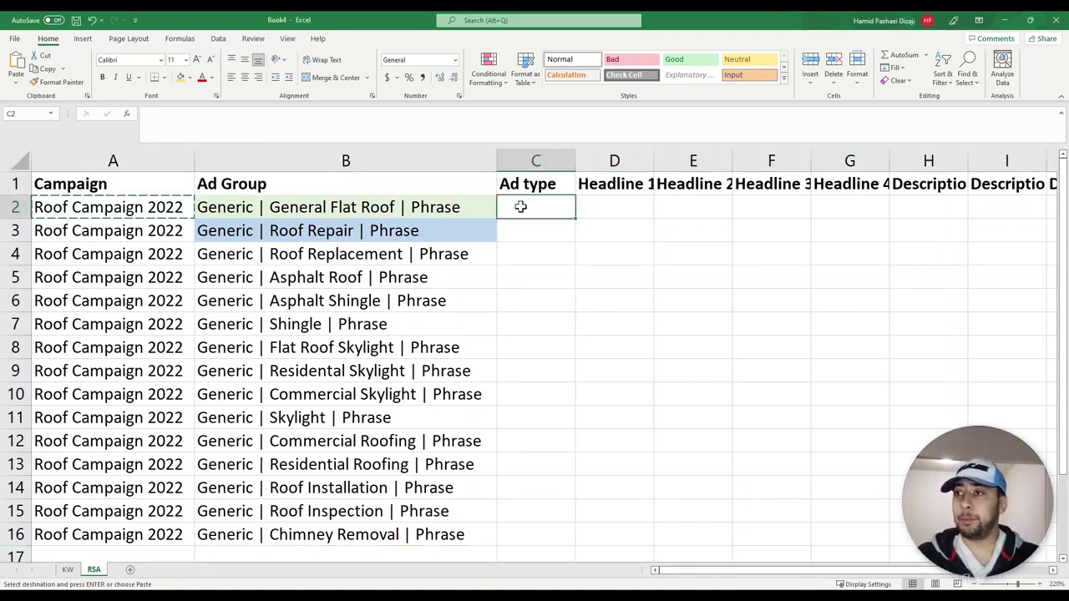
text(Respon)
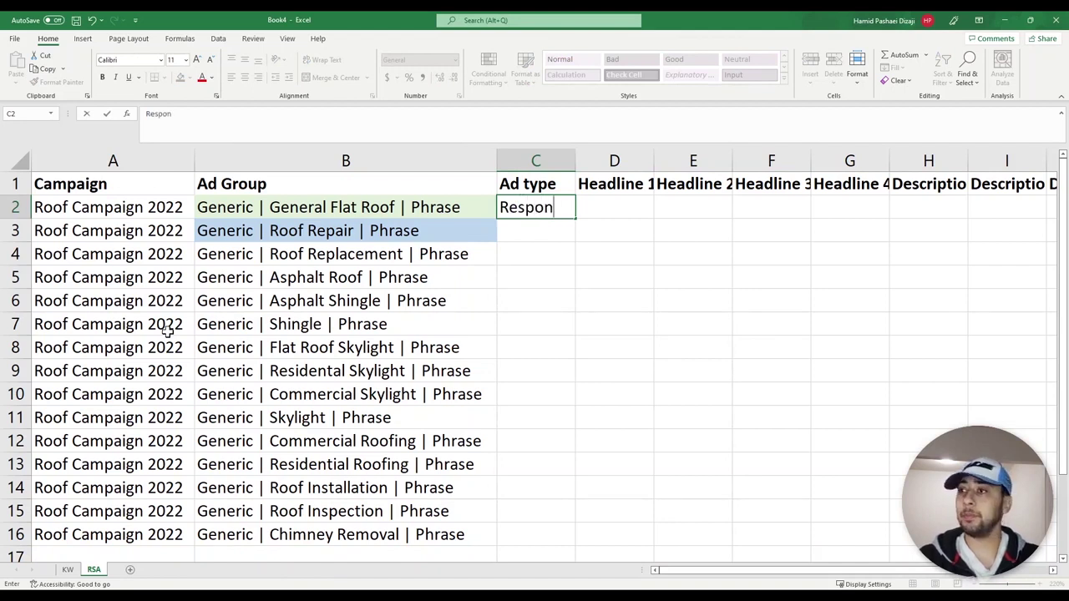
text(sive )
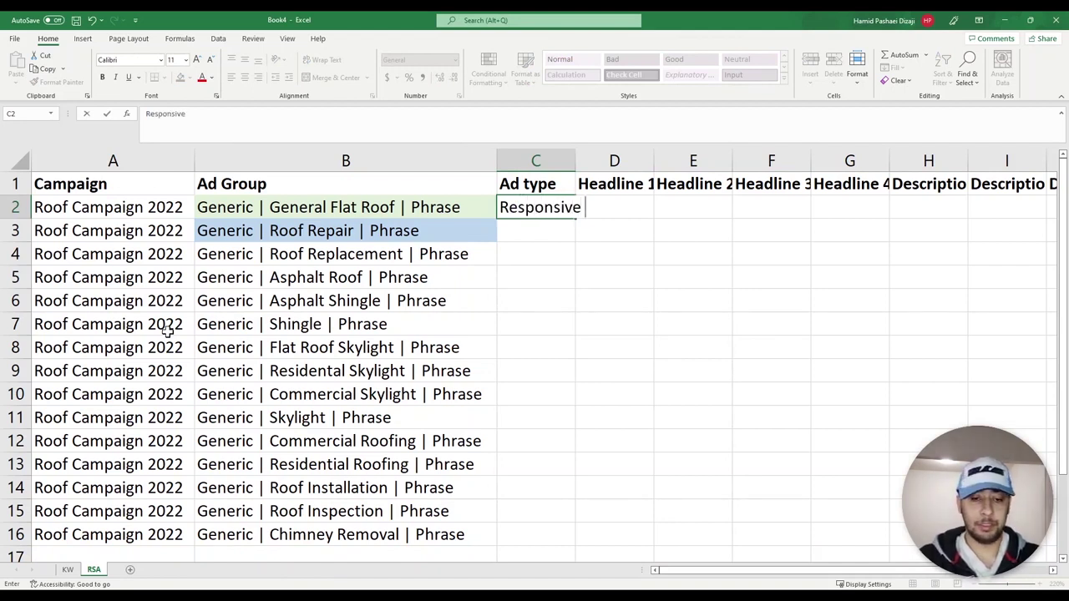
text(search ad)
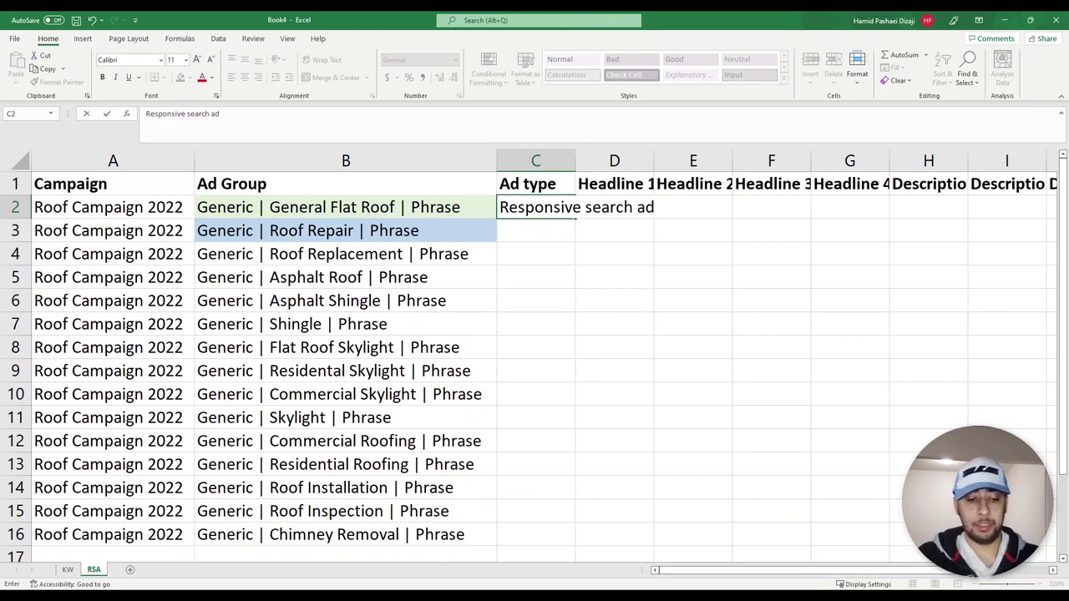
key(Return)
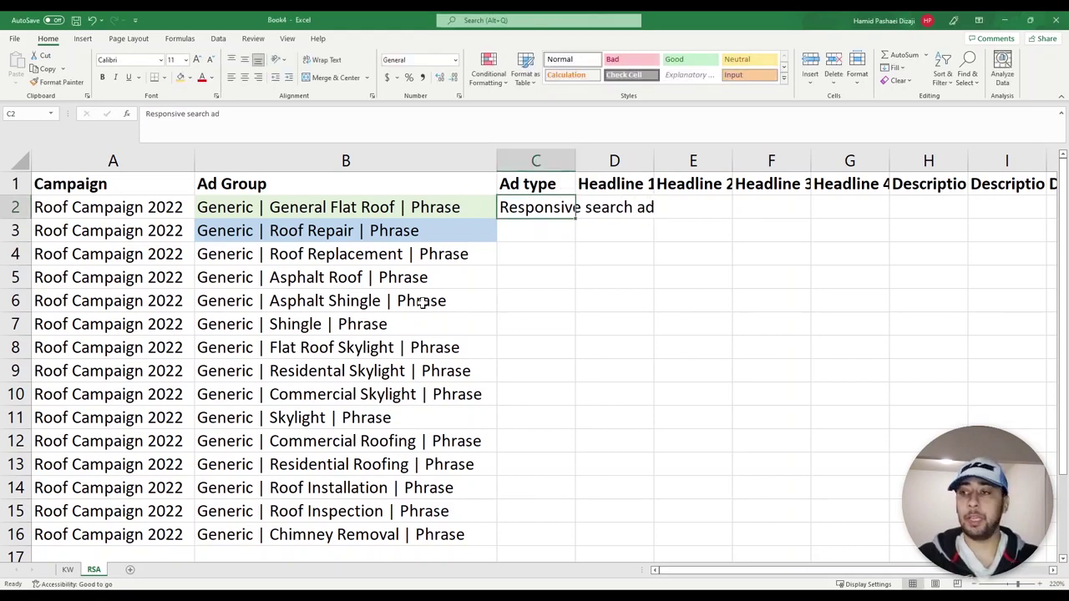
click(511, 237)
text(Exp)
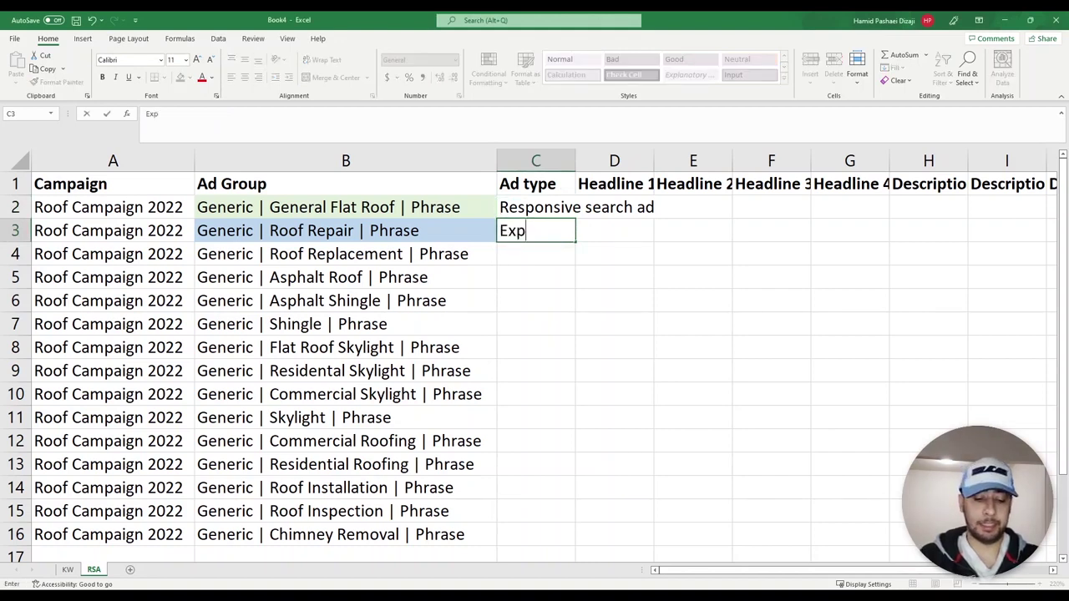
text(anded t)
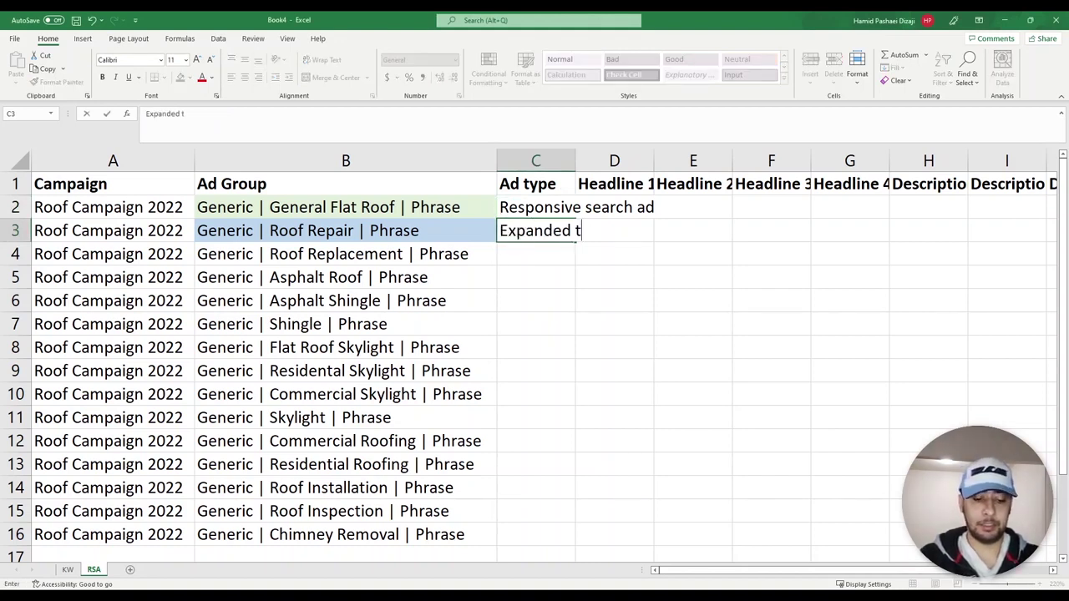
text(ext ad)
click(552, 294)
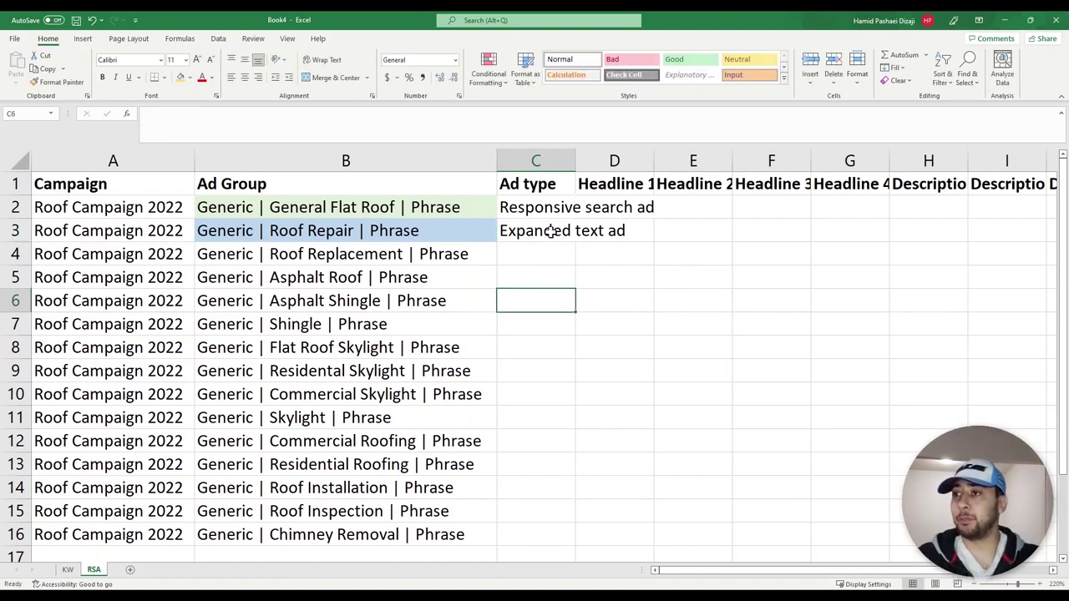
Fill Responsive search ad from C2 down to C16, and autofit columns C, D and E
click(538, 212)
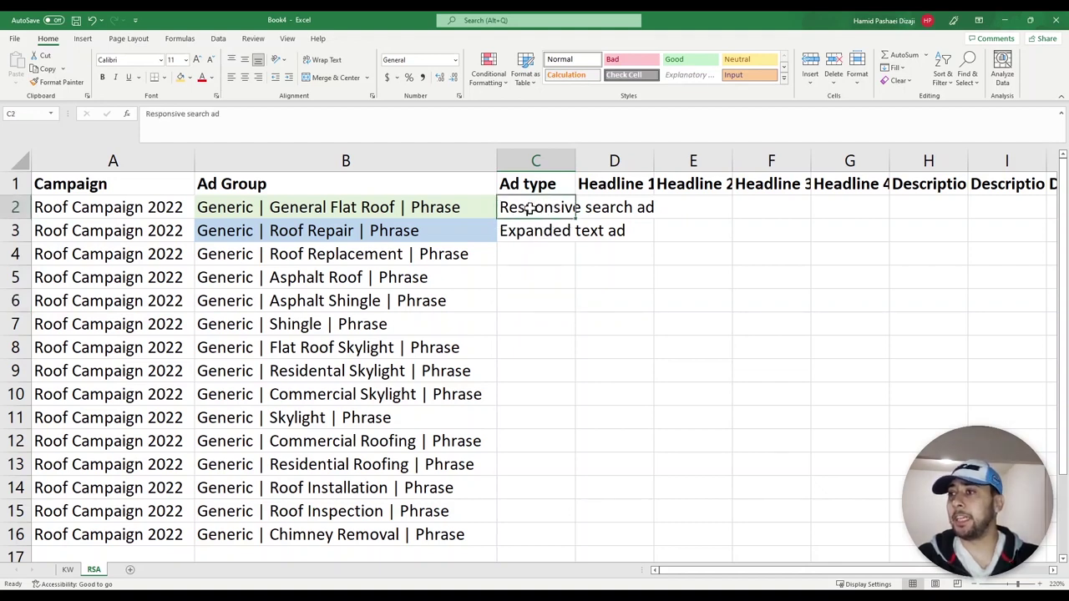
key(ctrl+c)
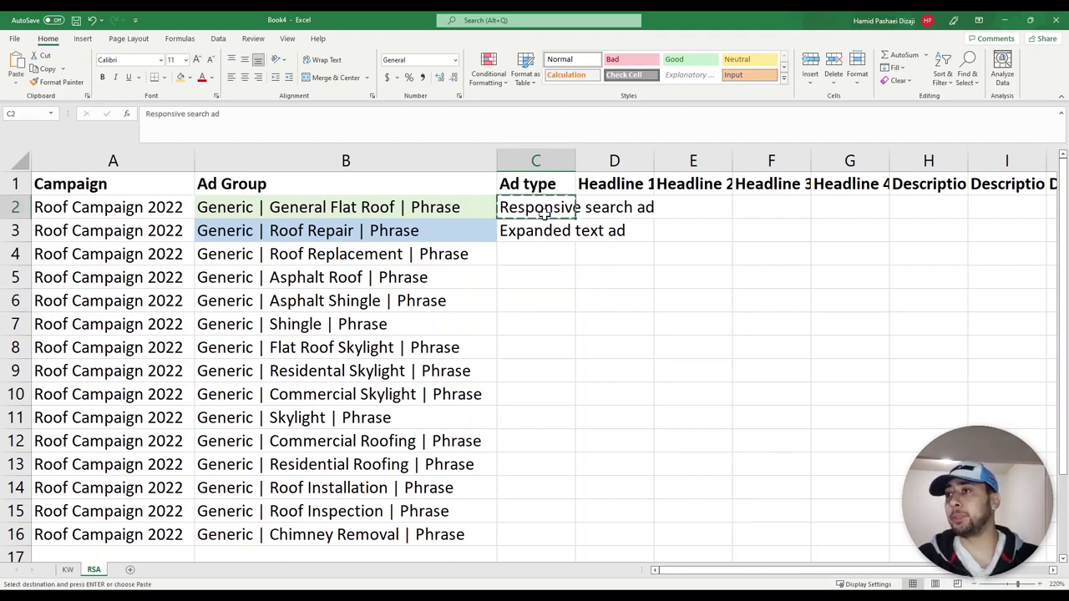
click(551, 229)
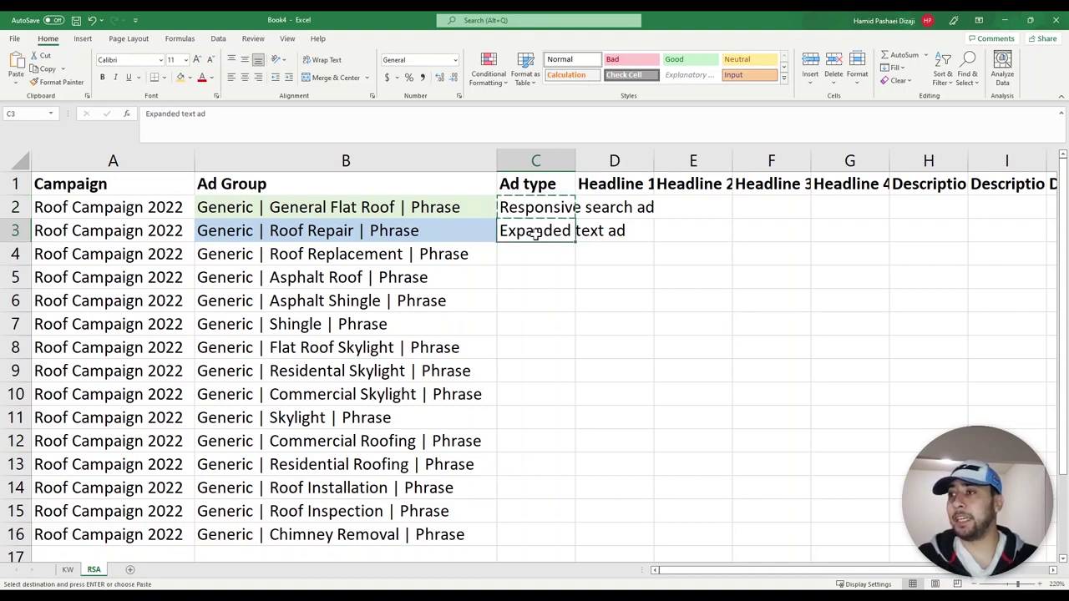
double_click(576, 161)
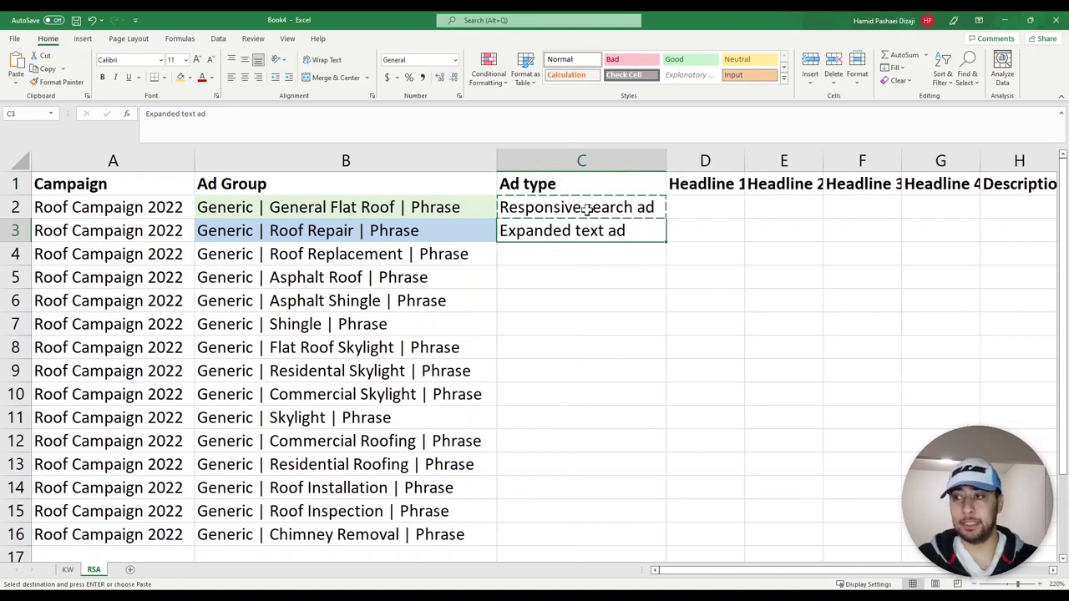
click(623, 210)
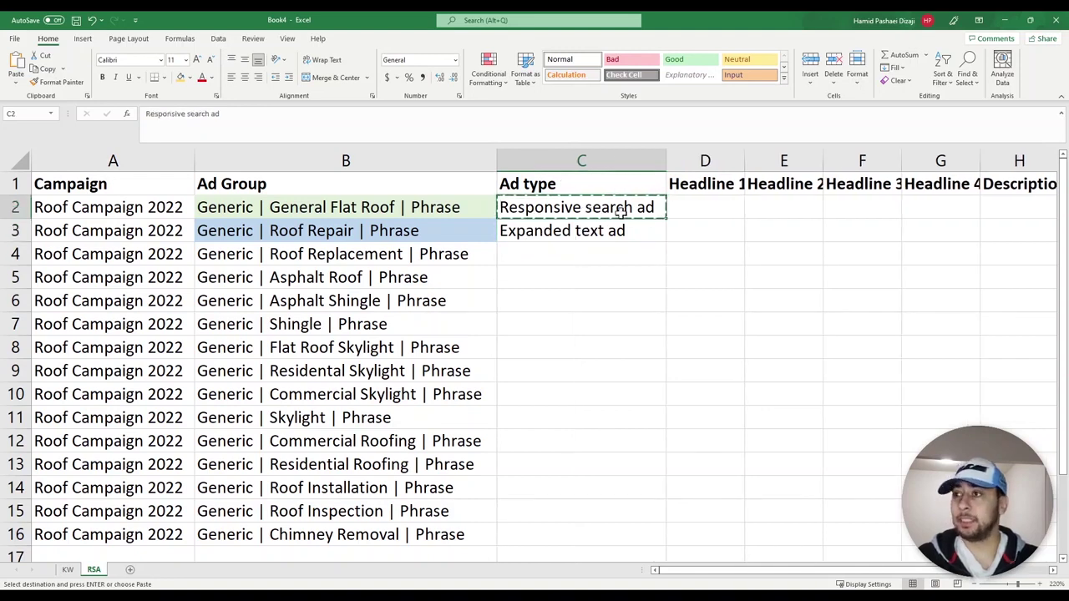
drag(667, 218, 666, 226)
double_click(666, 241)
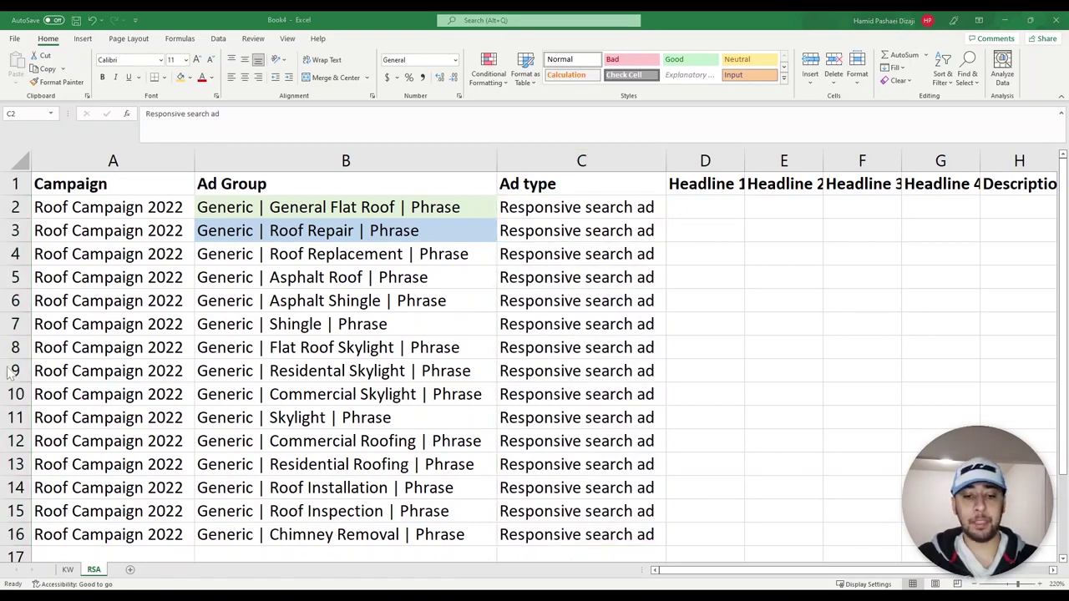
drag(744, 162, 747, 161)
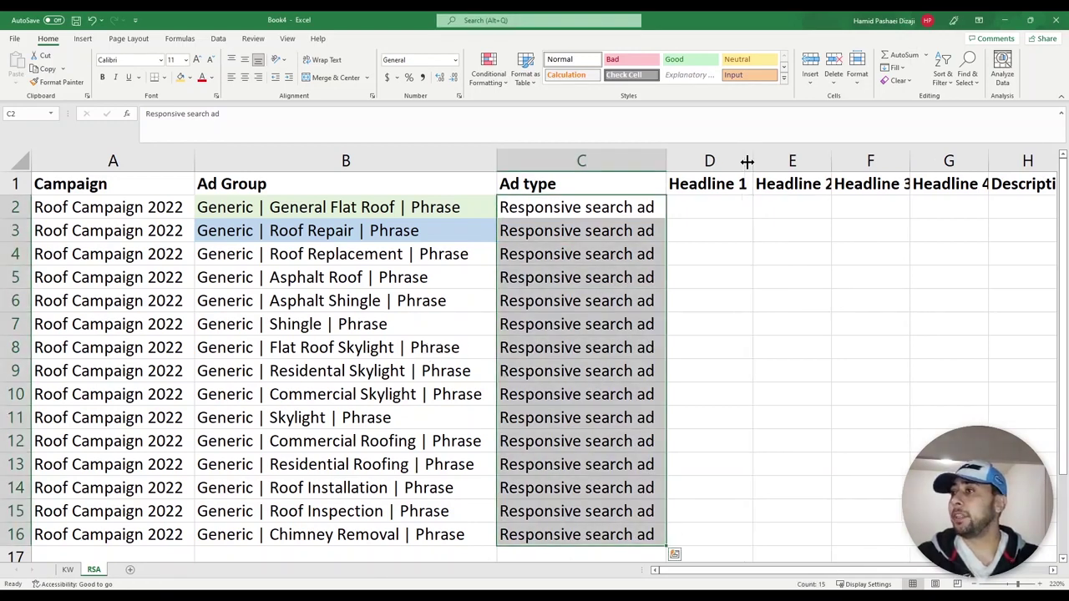
double_click(832, 161)
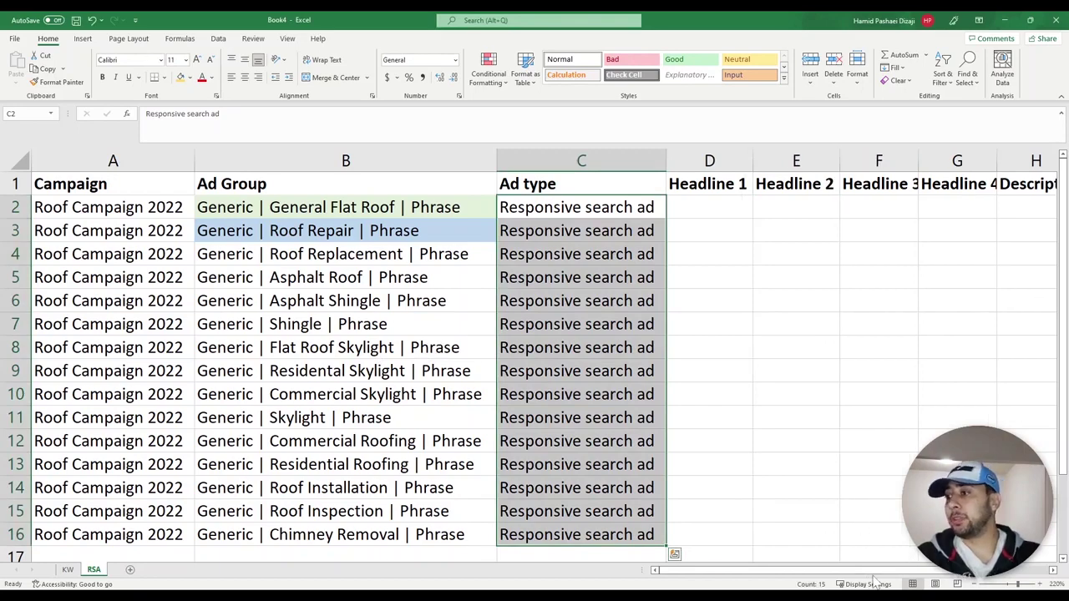
Paste the fifteen copied headlines into Headline 1 from D2 and autofit column D
scroll(613, 540, right, 2)
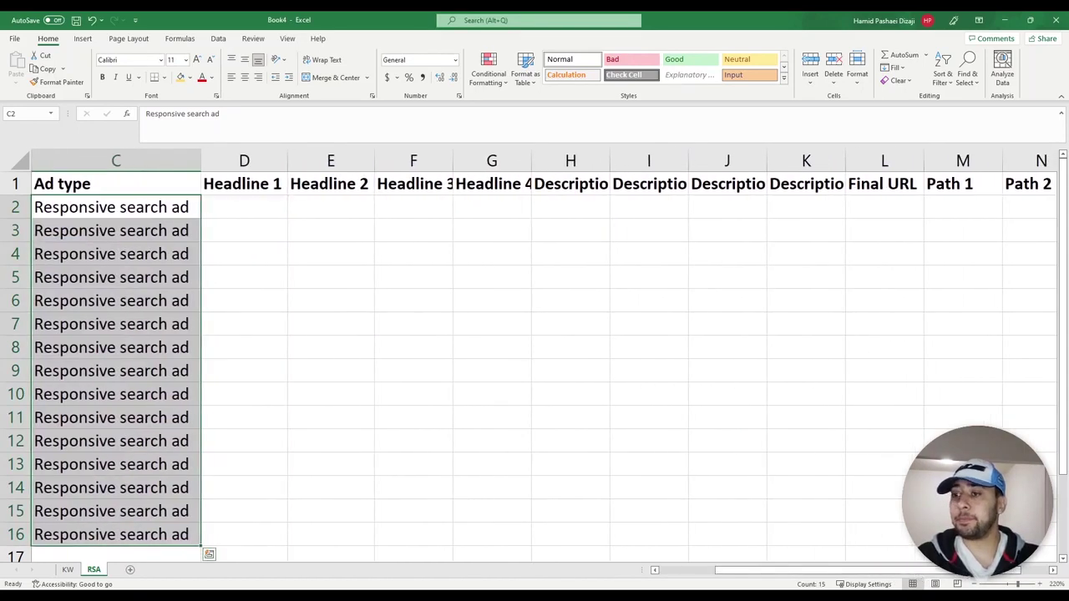
key(alt+Tab)
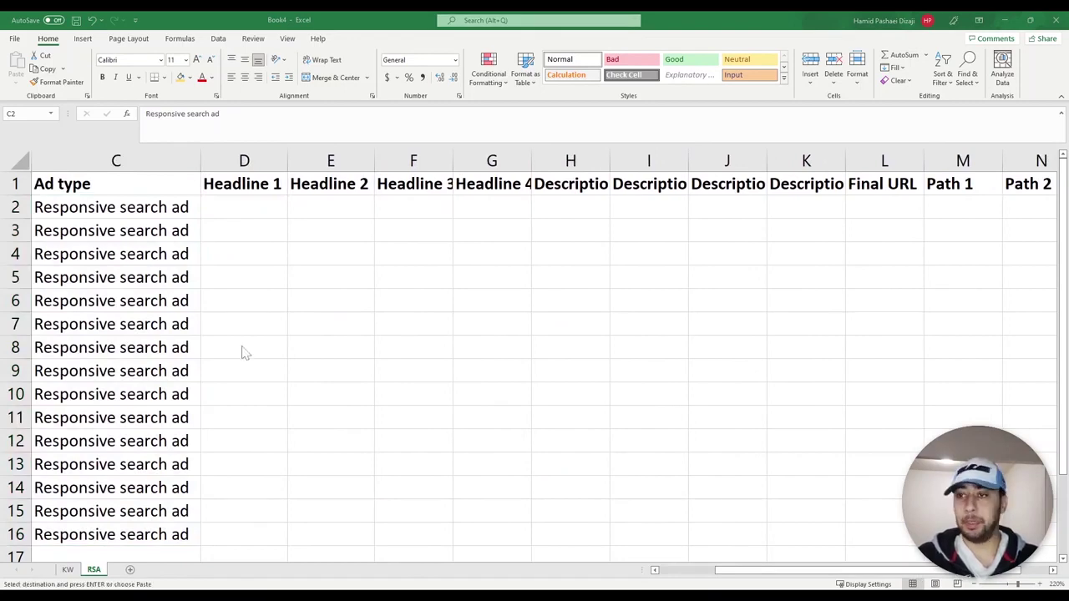
click(248, 206)
key(ctrl+v)
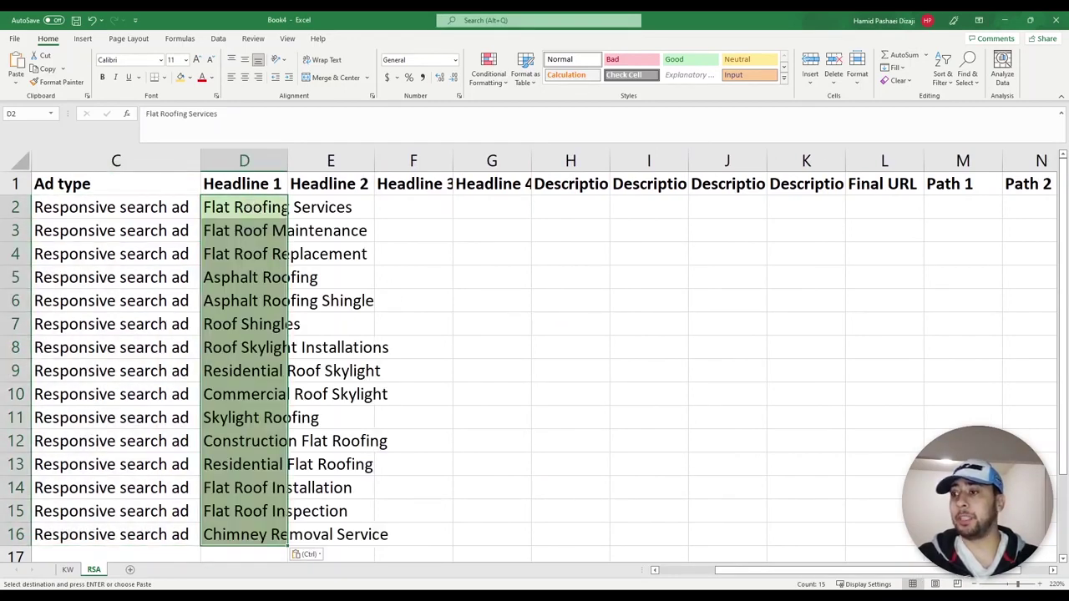
scroll(535, 360, left, 2)
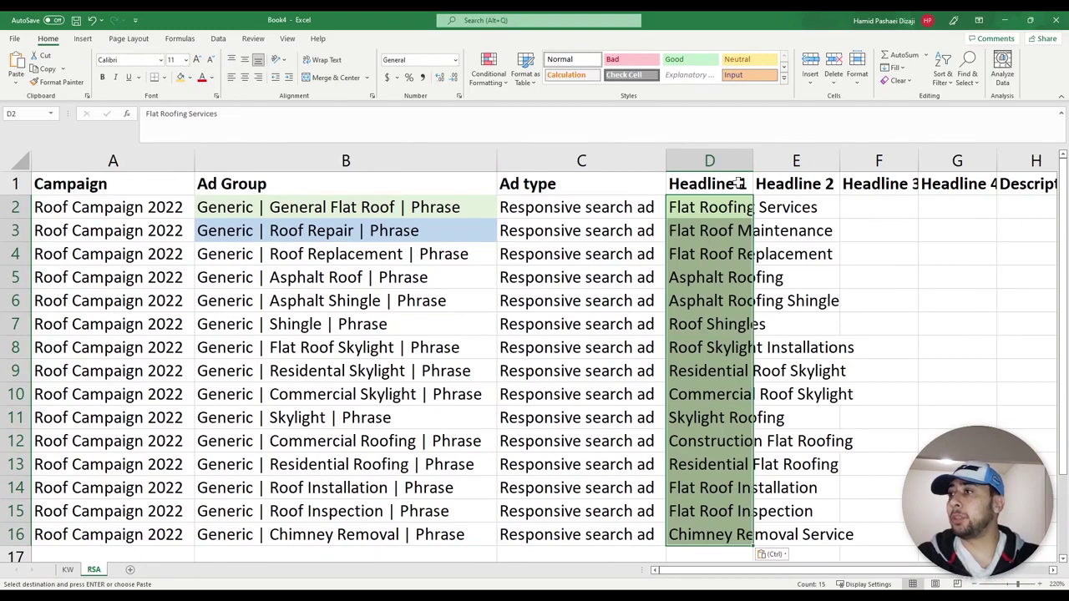
double_click(754, 159)
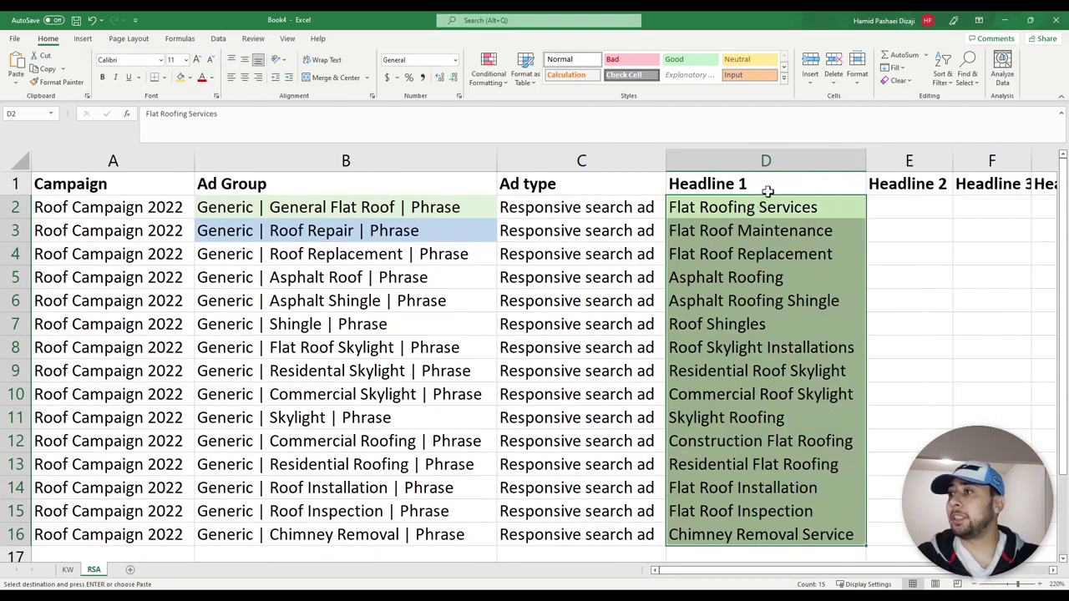
click(14, 207)
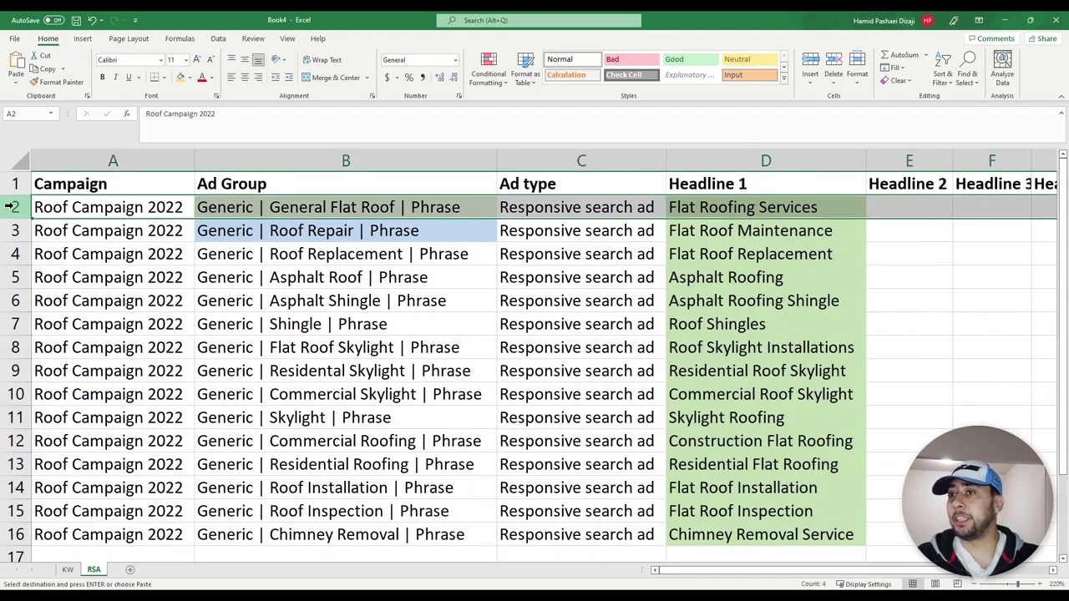
Shade row 2 light blue and row 3 orange
click(190, 77)
click(209, 126)
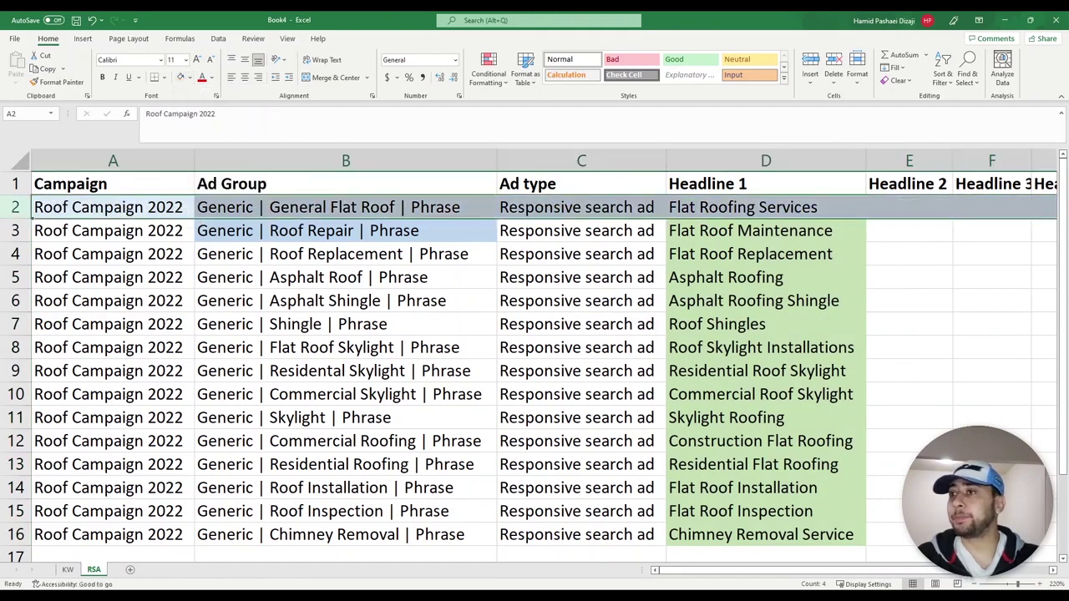
click(15, 231)
click(190, 78)
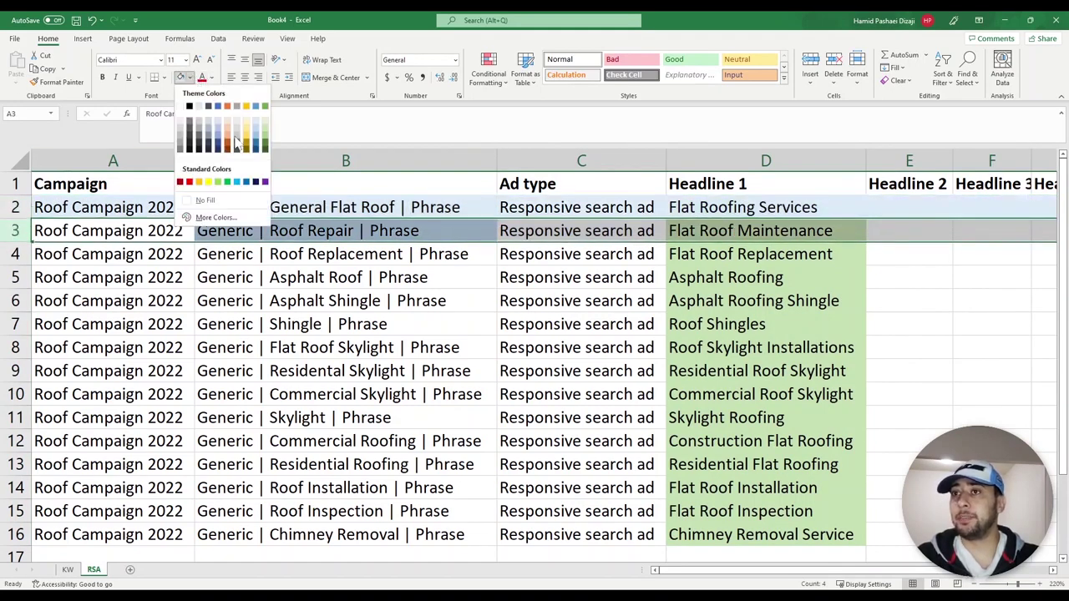
click(227, 134)
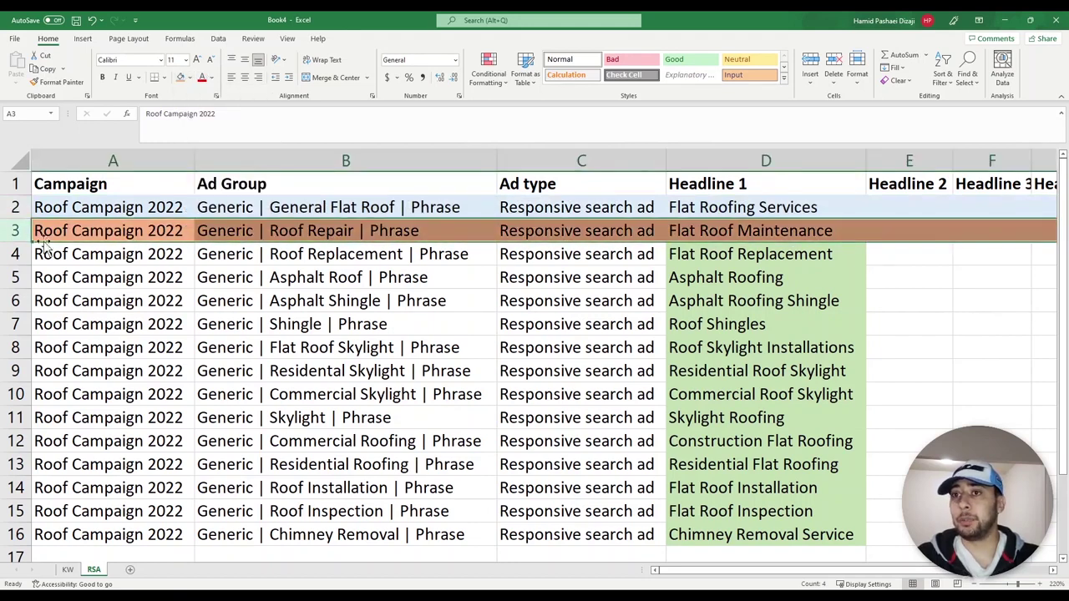
Shade row 4 blue and the Asphalt Roof row 5 green, then reselect the General Flat Roof ad group
click(15, 253)
click(191, 78)
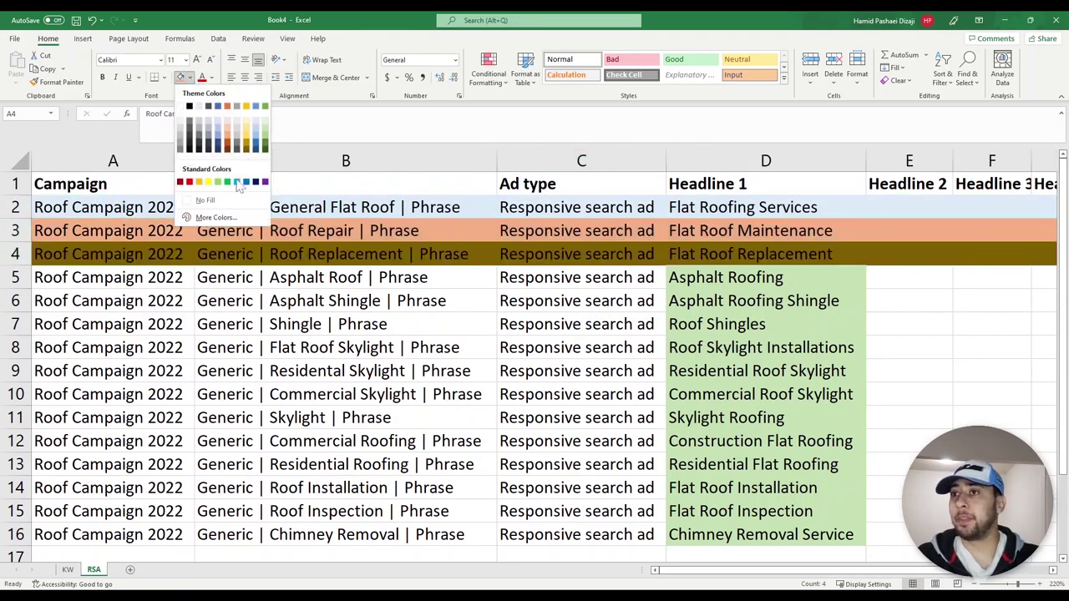
click(237, 182)
click(15, 277)
click(191, 78)
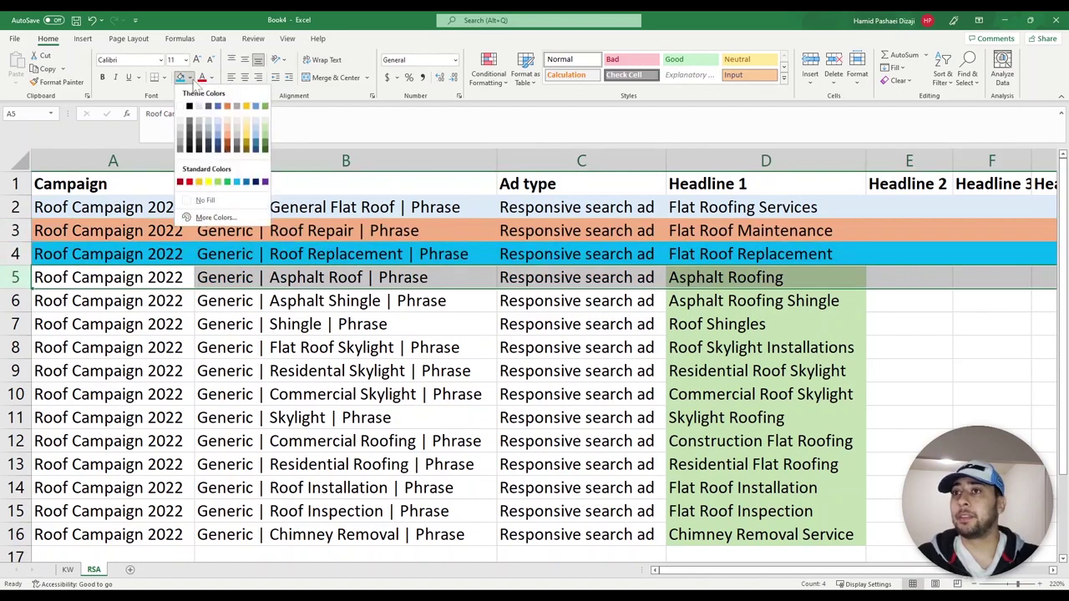
click(266, 143)
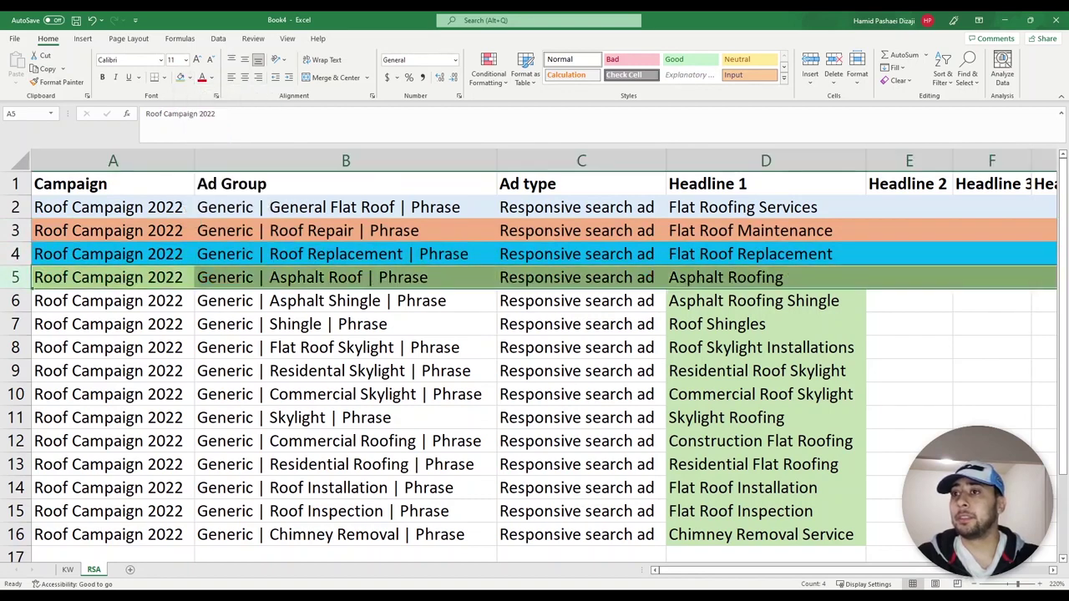
click(15, 207)
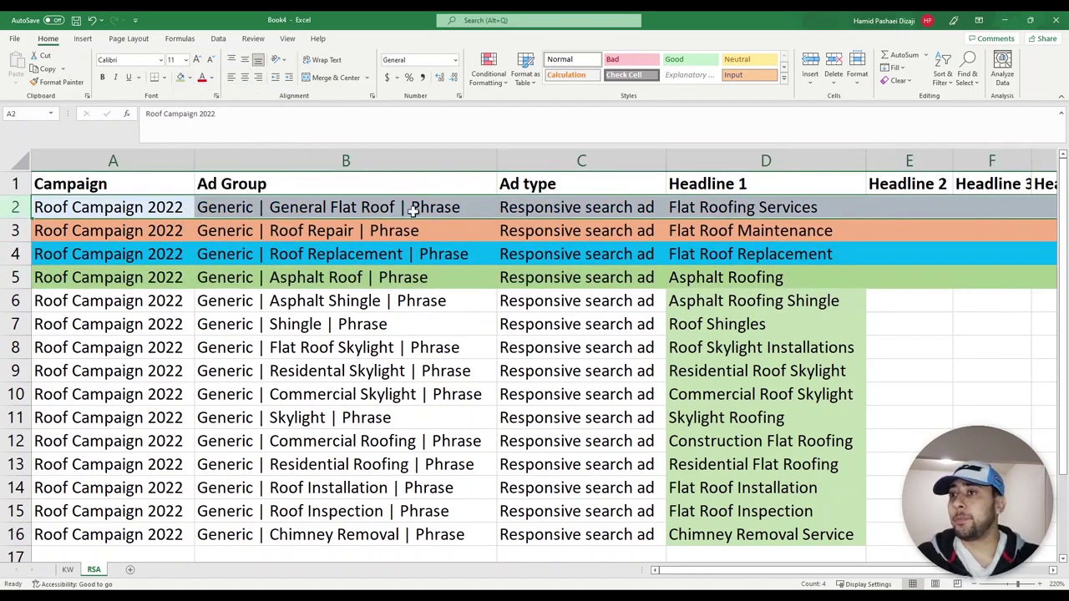
click(362, 210)
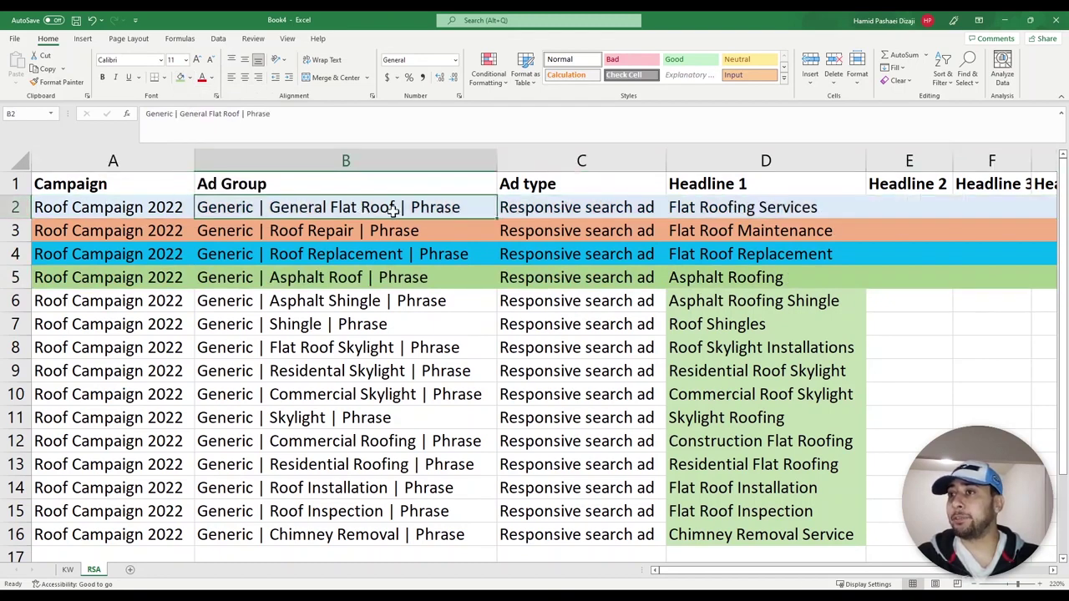
click(67, 570)
click(318, 198)
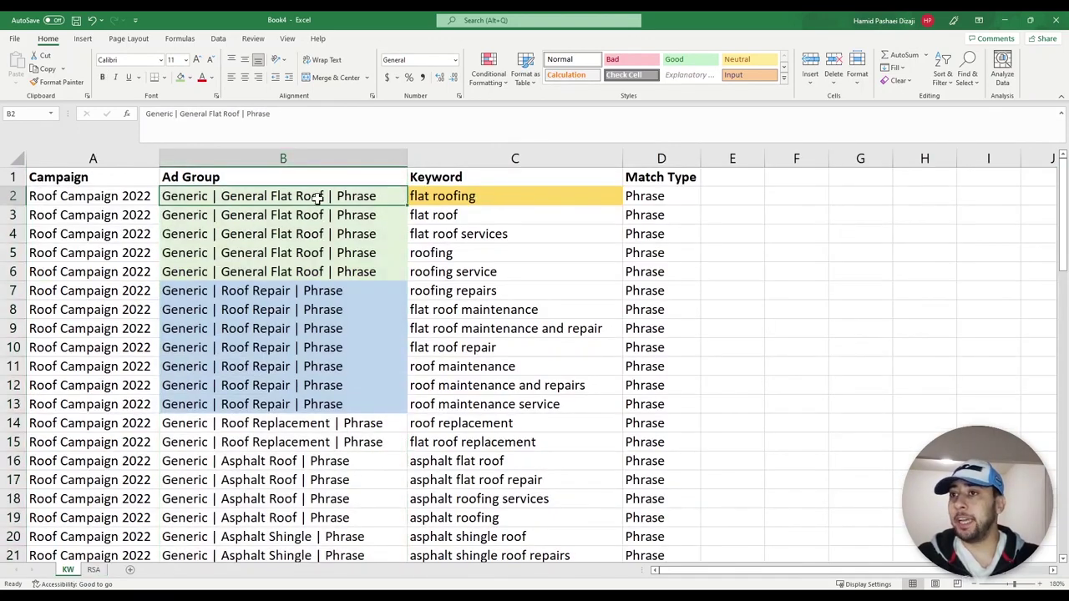
click(451, 193)
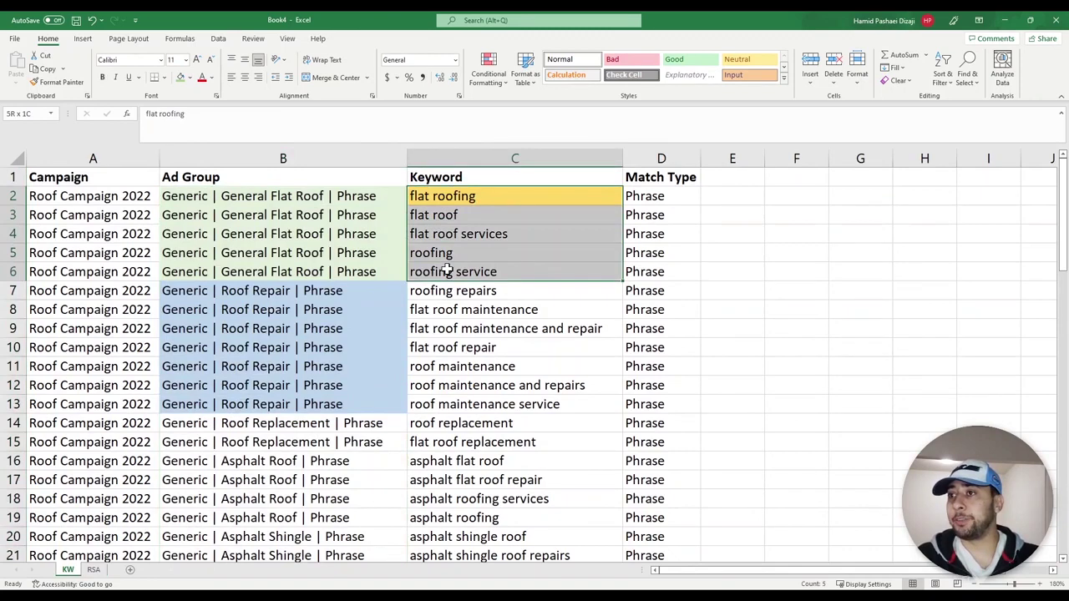
click(457, 163)
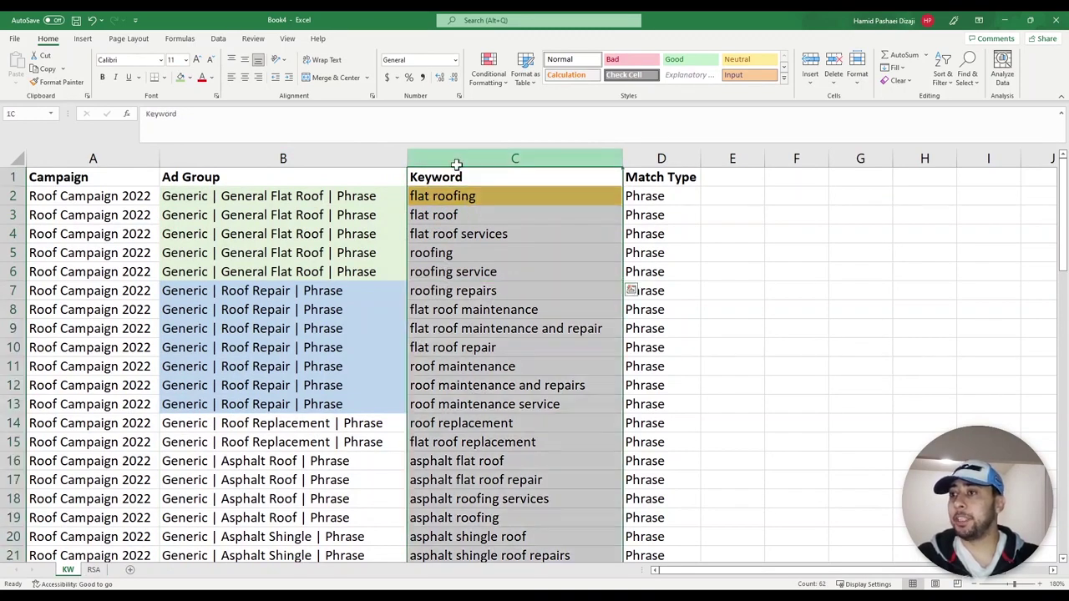
click(208, 158)
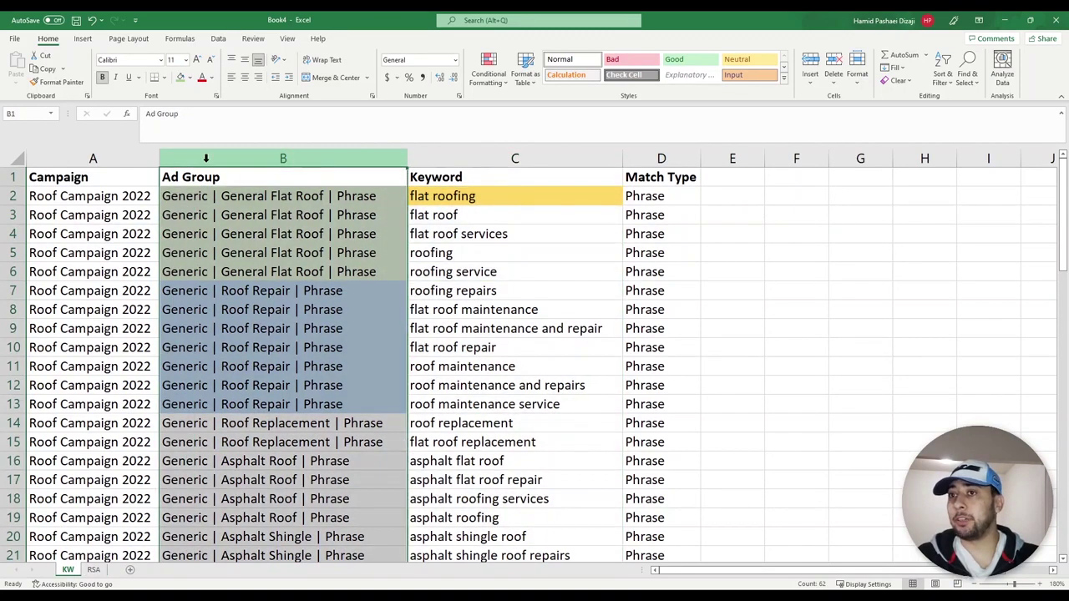
click(105, 158)
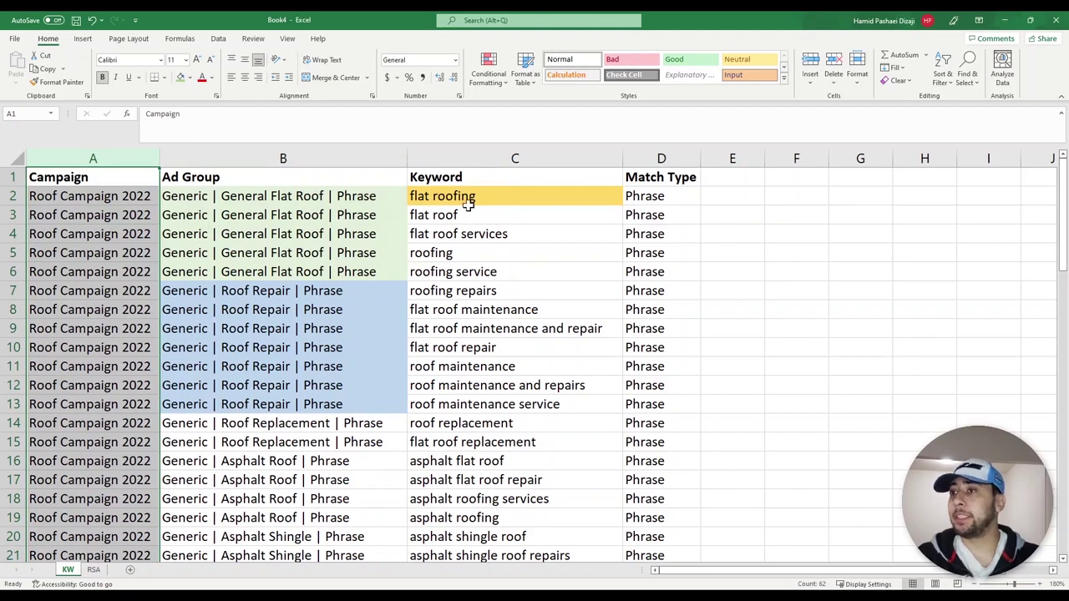
click(470, 197)
click(95, 570)
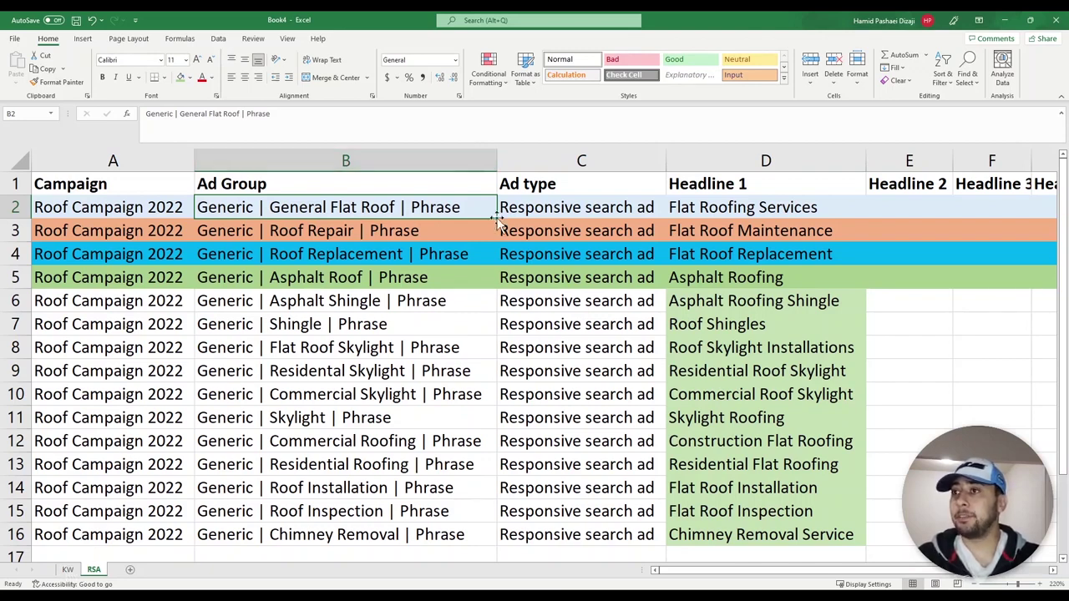
drag(710, 208, 492, 210)
click(17, 208)
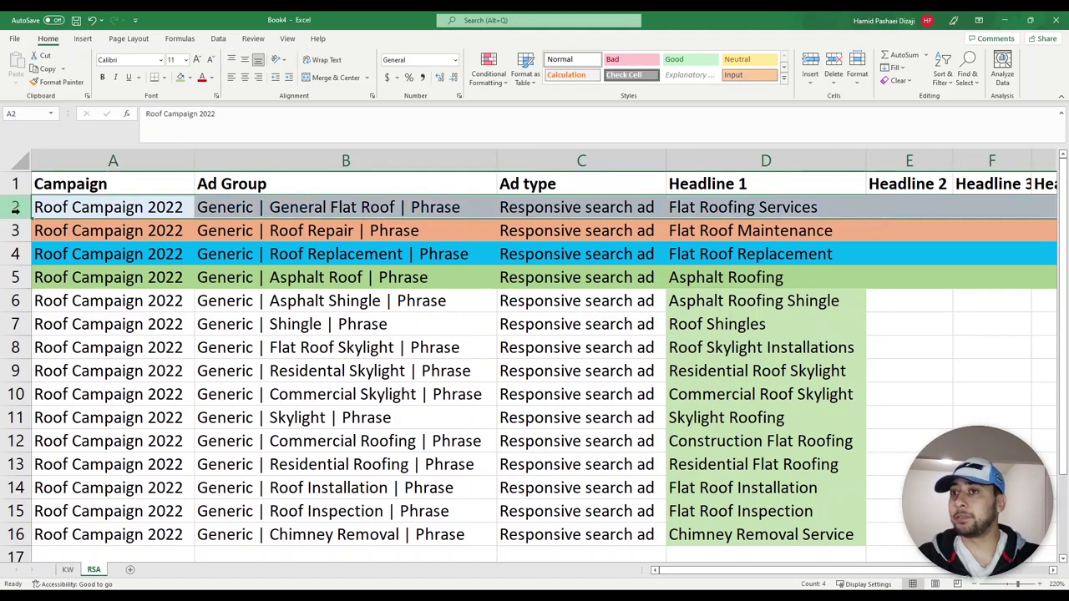
click(733, 208)
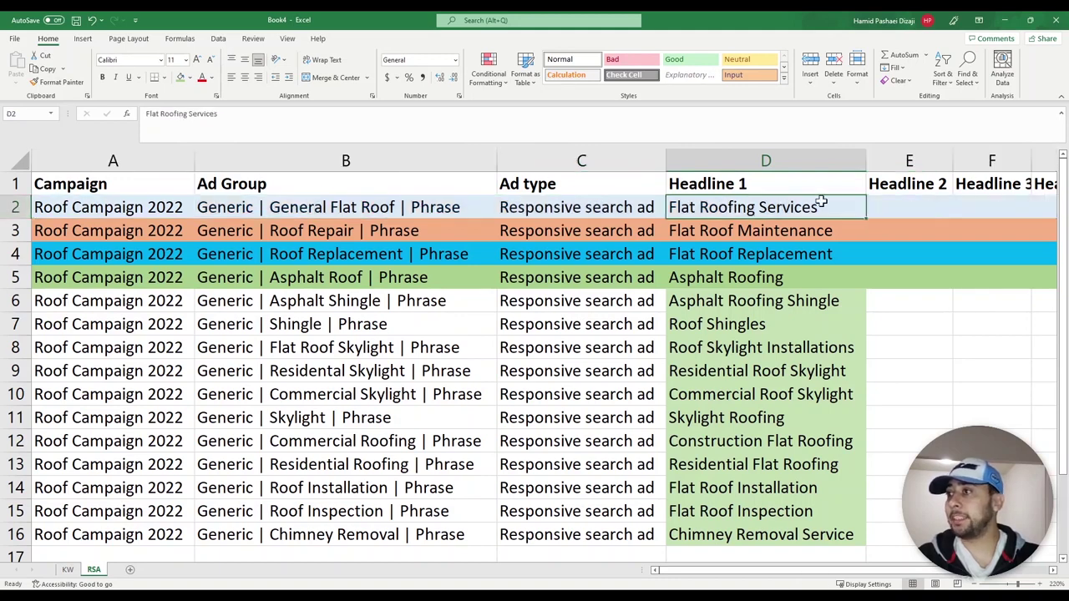
click(15, 207)
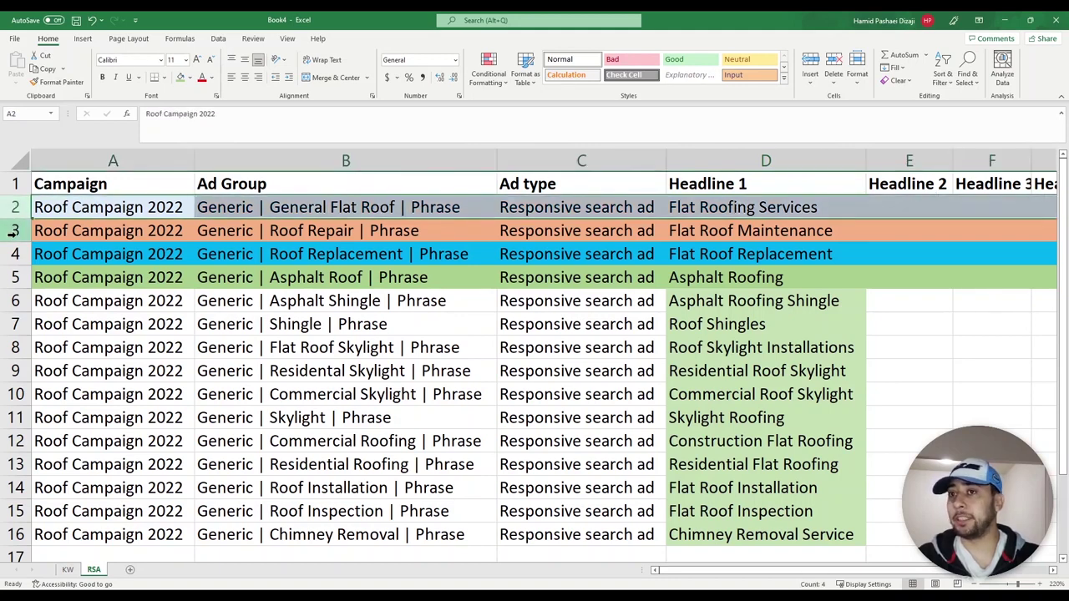
click(12, 232)
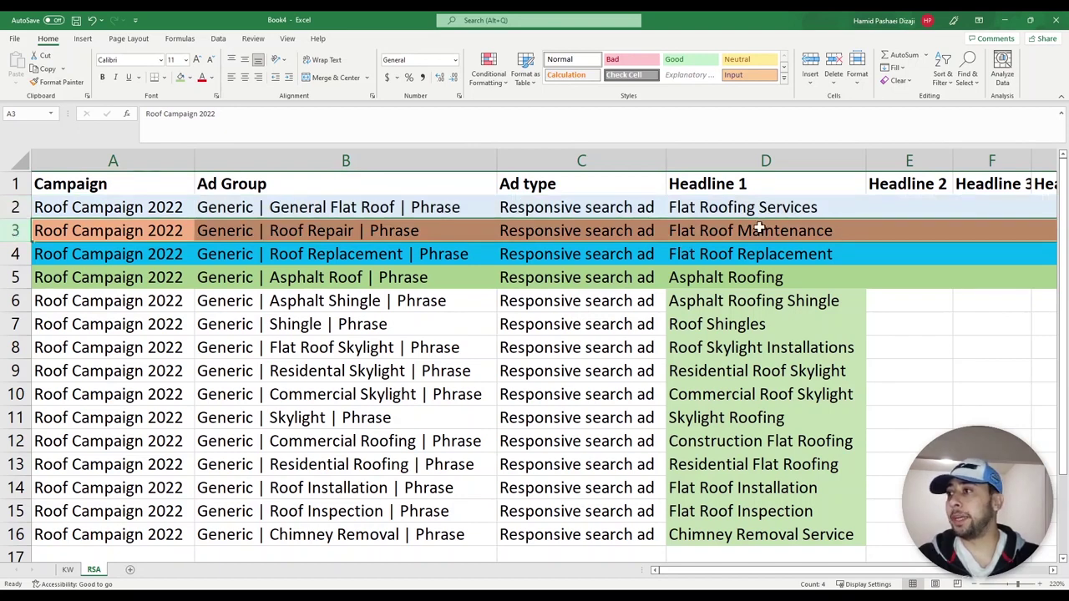
click(669, 229)
click(16, 232)
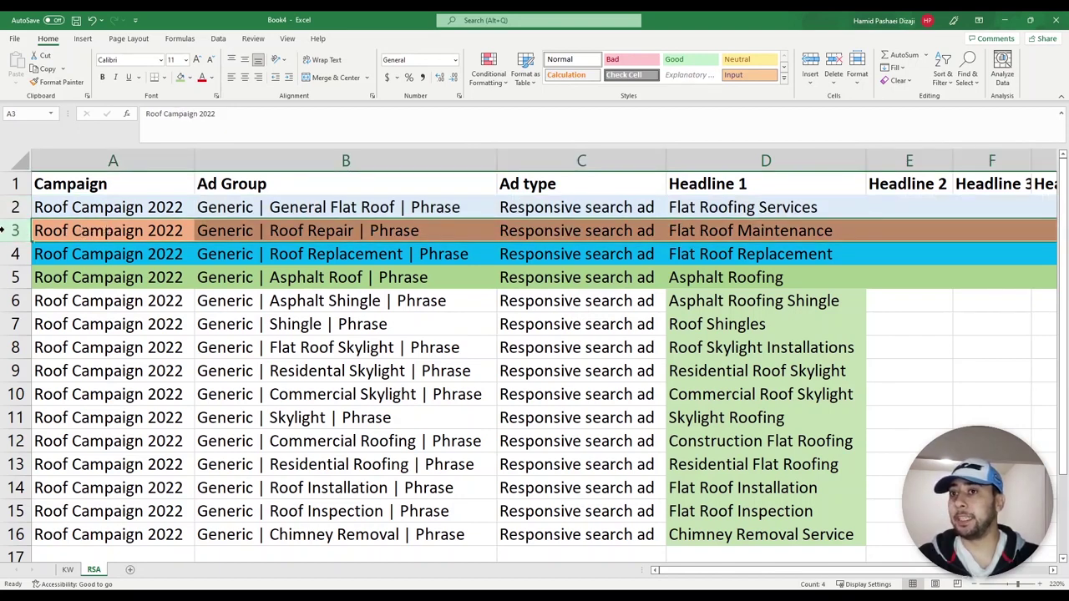
click(13, 254)
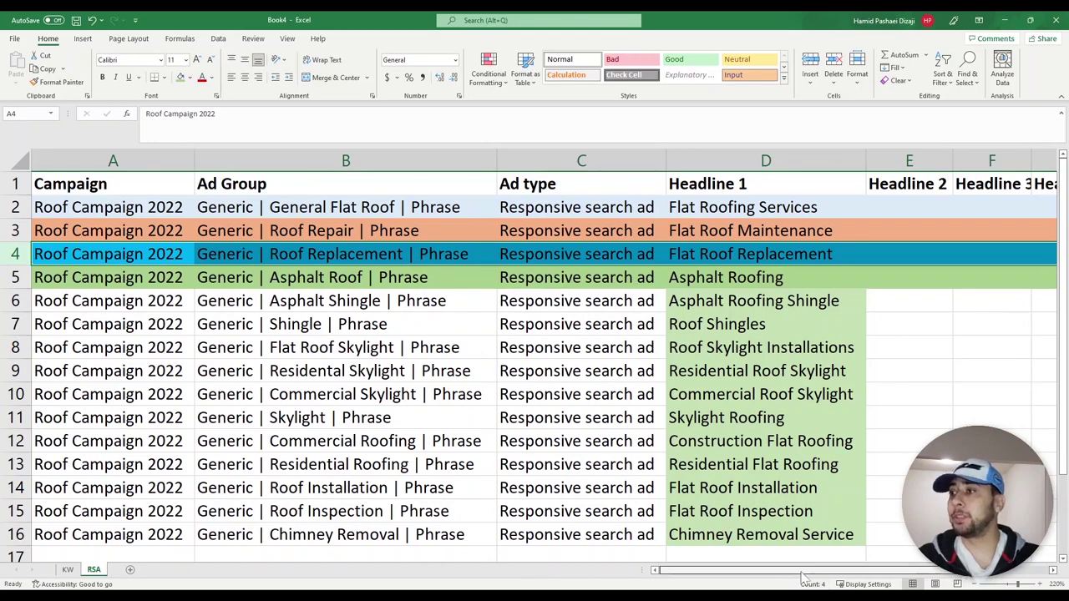
scroll(801, 577, right, 4)
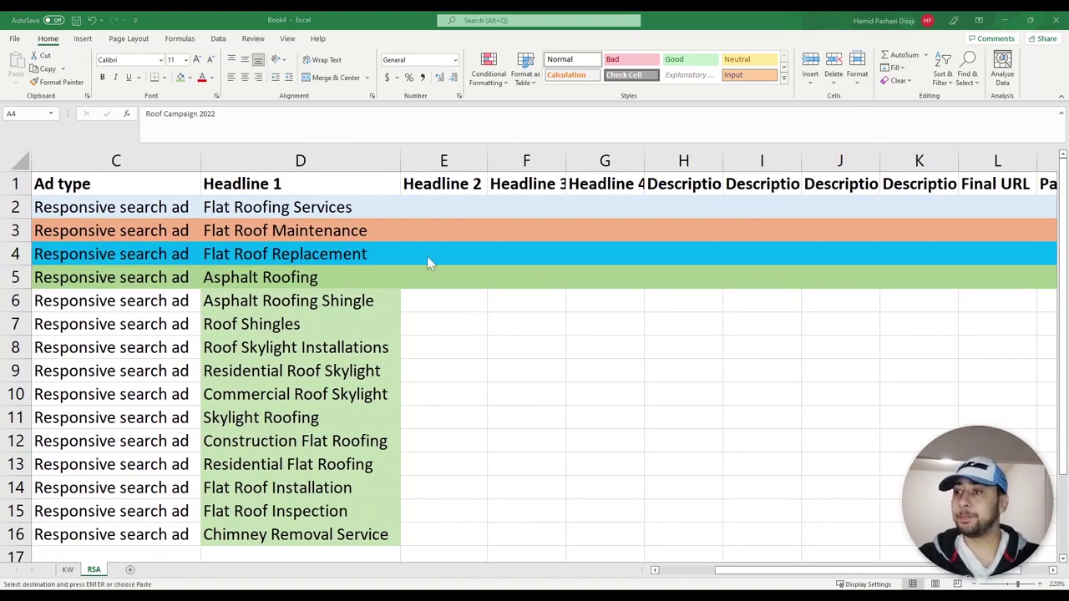
Paste Ace Roofing Toronto into Headline 2 cells E2–E16 and insert a blank column before Headline 2
click(439, 206)
text(Ace Roofing Toronto Ace Roofing Toronto Ace Roofing Toronto Ace Roofing Toronto Ace Roofing Toronto Ace Roofing Toronto Ace Roofing Toronto Ace Roofing Toronto Ace Roofing Toronto Ace Roofing Toronto Ace Roofing Toronto Ace Roofing Toronto Ace Roofing Toronto Ace Roofing Toronto Ace Roofing Toronto)
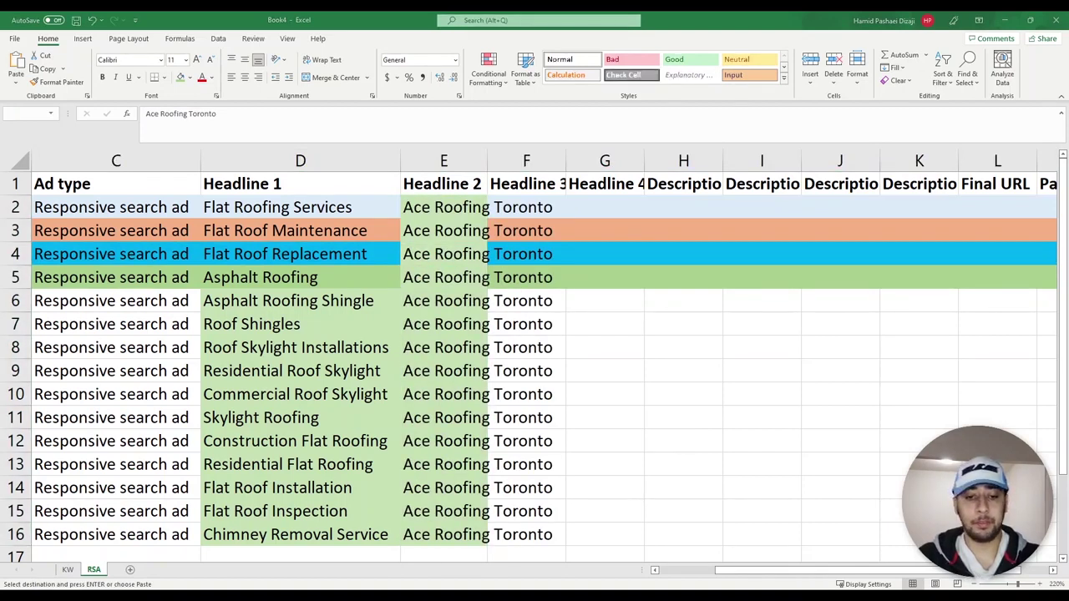
click(443, 160)
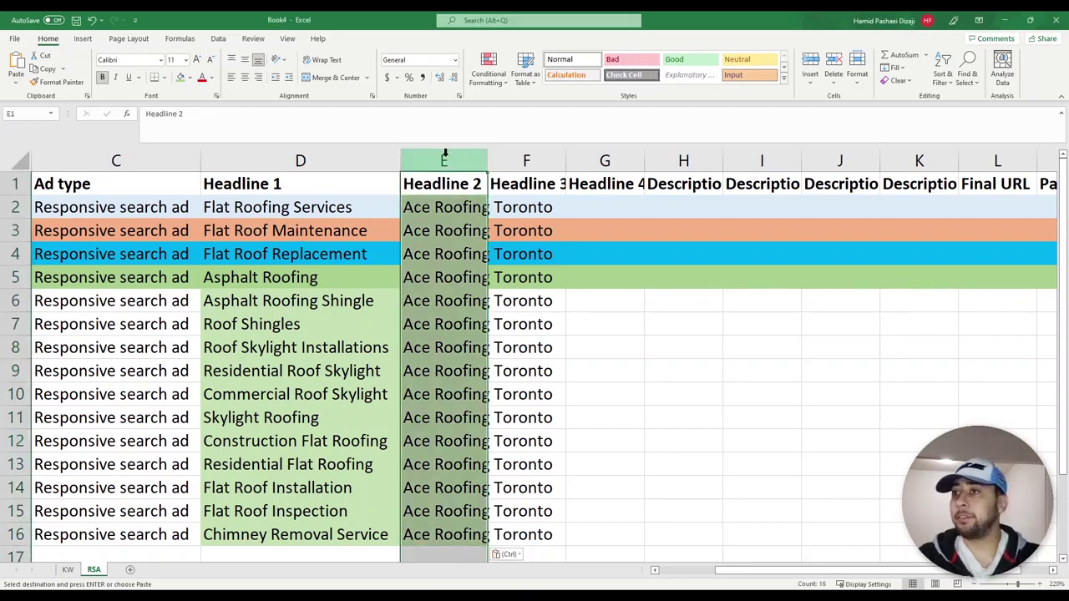
right_click(449, 157)
click(481, 247)
click(446, 183)
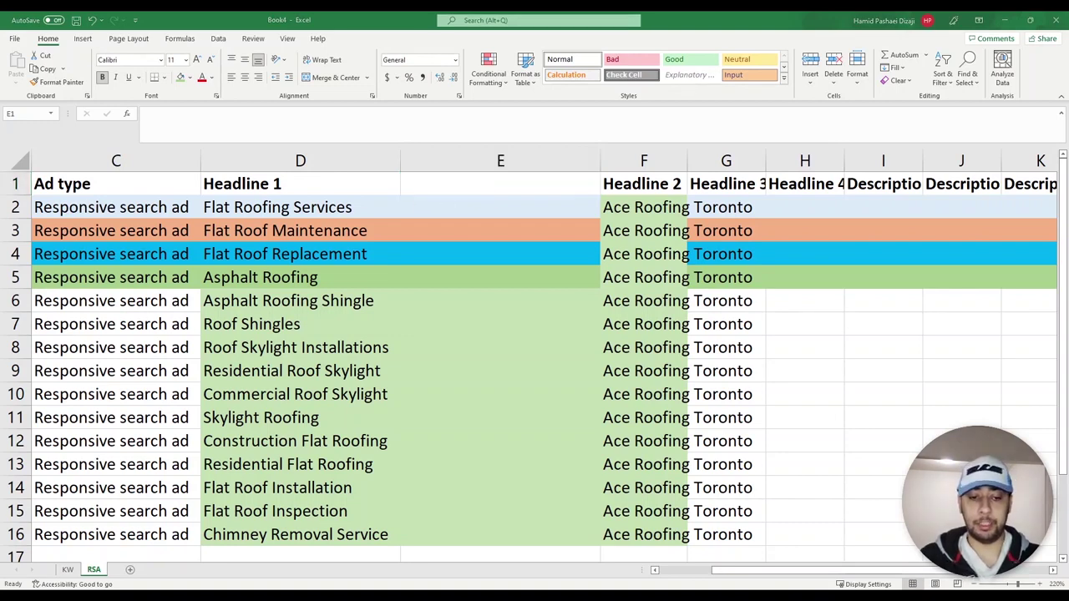
Add a 'Headline 1 position' header in E1 and fill the value 1 down to E16
click(463, 180)
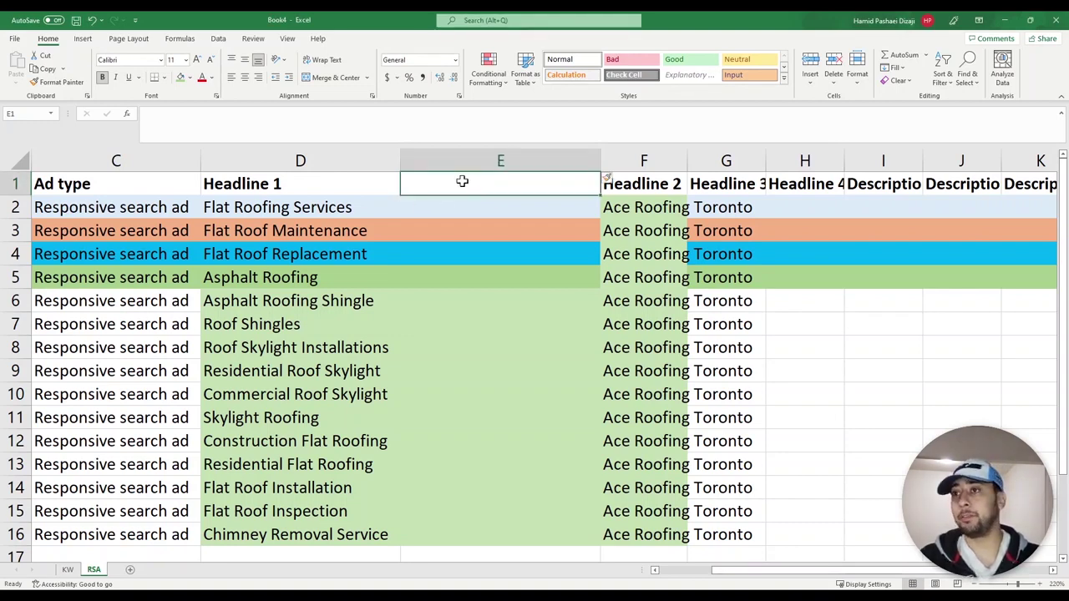
text(Headline )
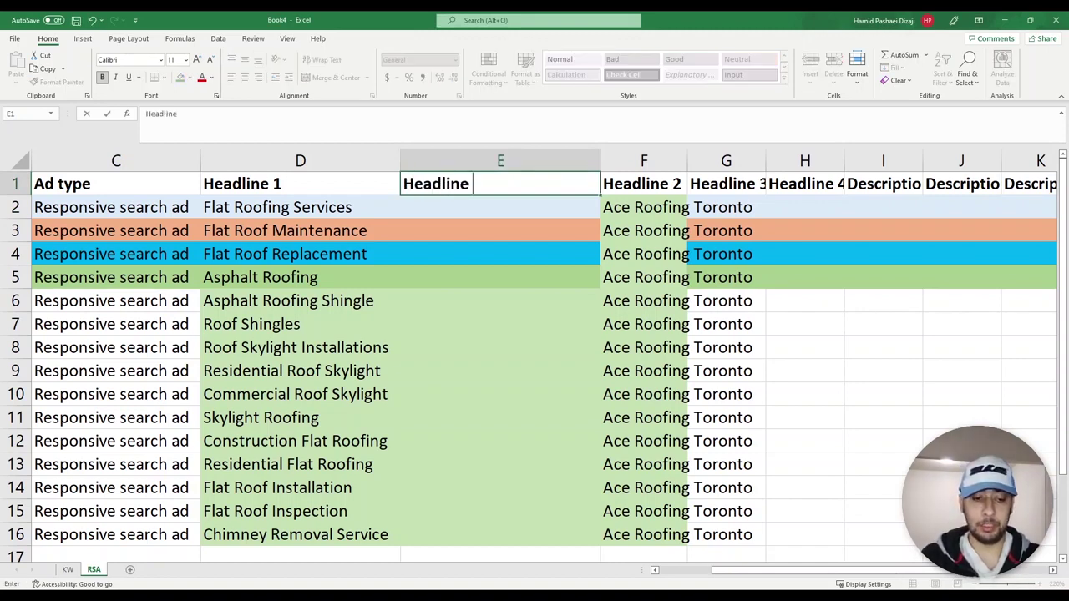
text(1 position)
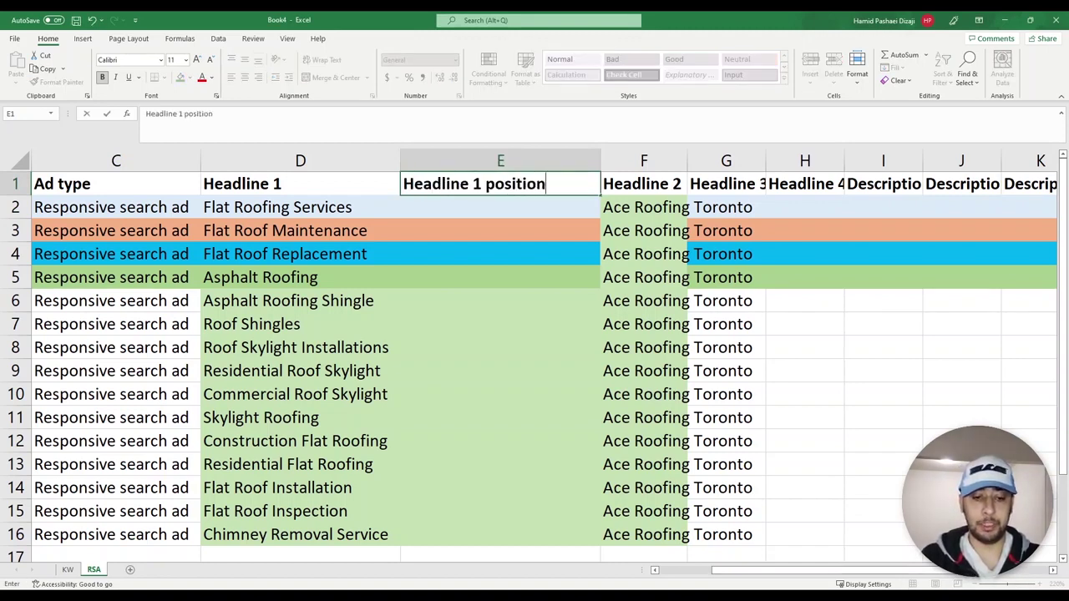
click(508, 224)
click(513, 208)
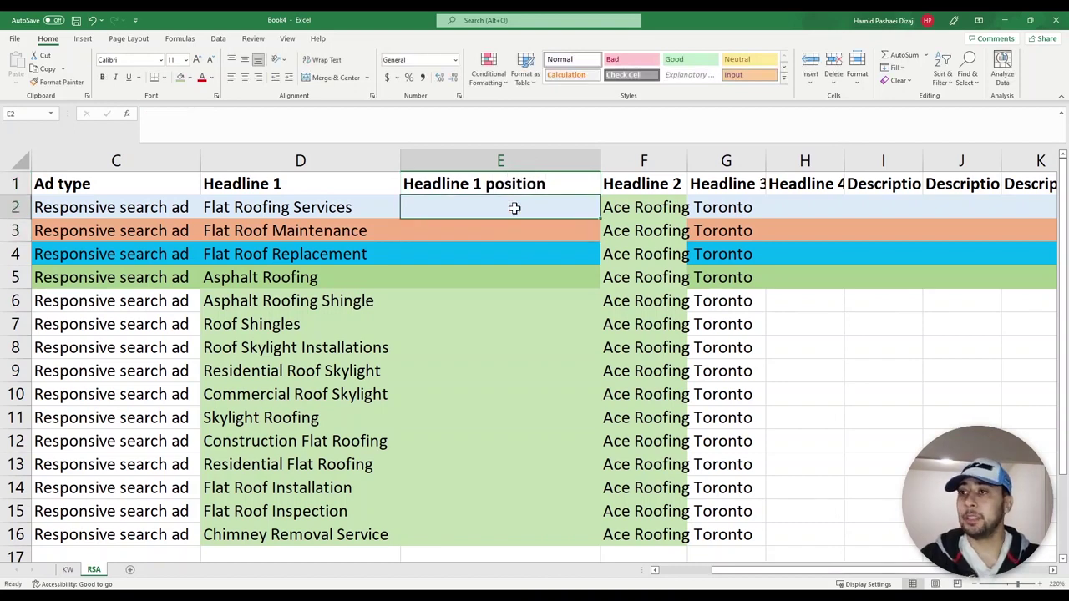
text(1)
key(ctrl+Return)
double_click(597, 216)
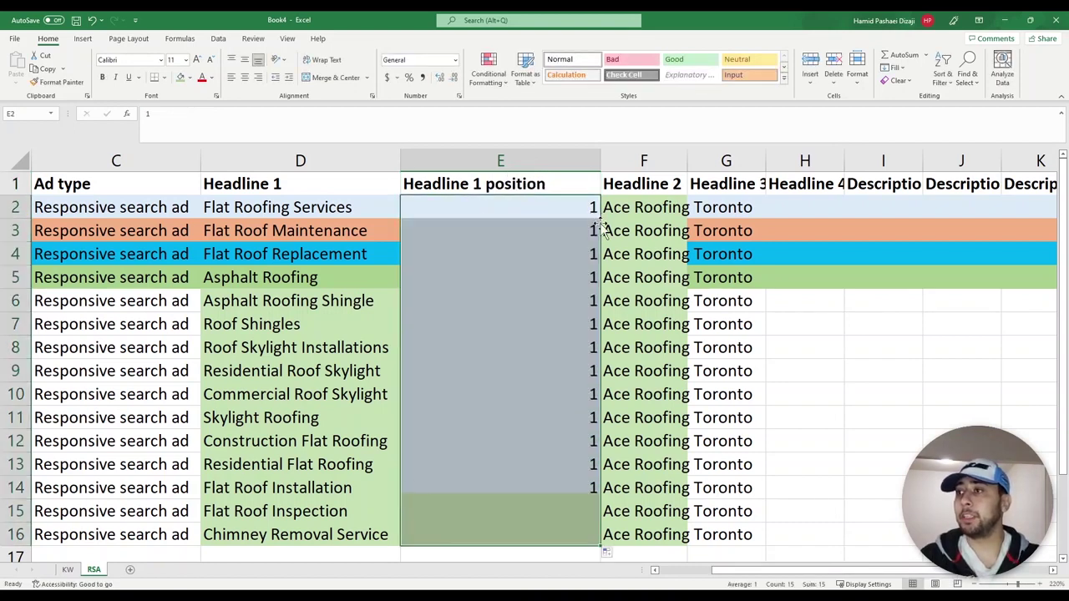
Select the Headline 1 and Headline 1 position columns to review the first three headlines
click(307, 163)
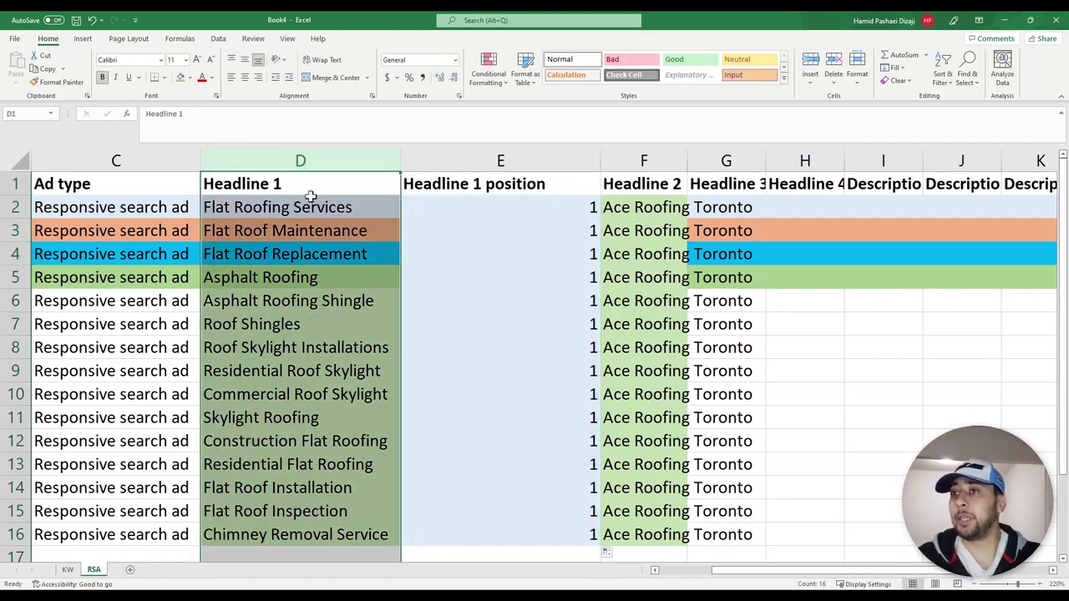
click(481, 160)
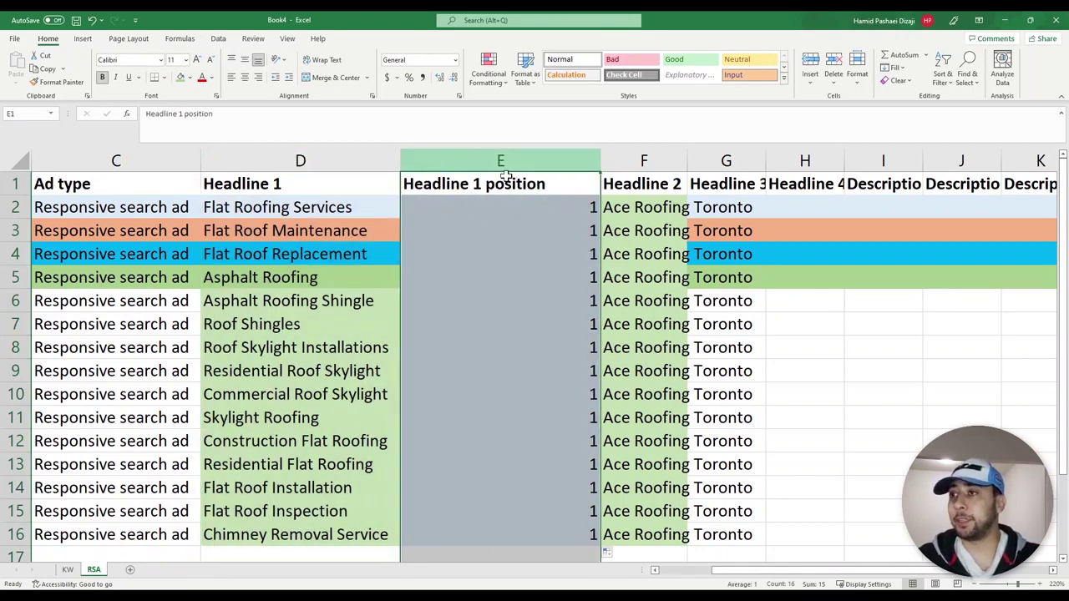
drag(755, 571, 781, 573)
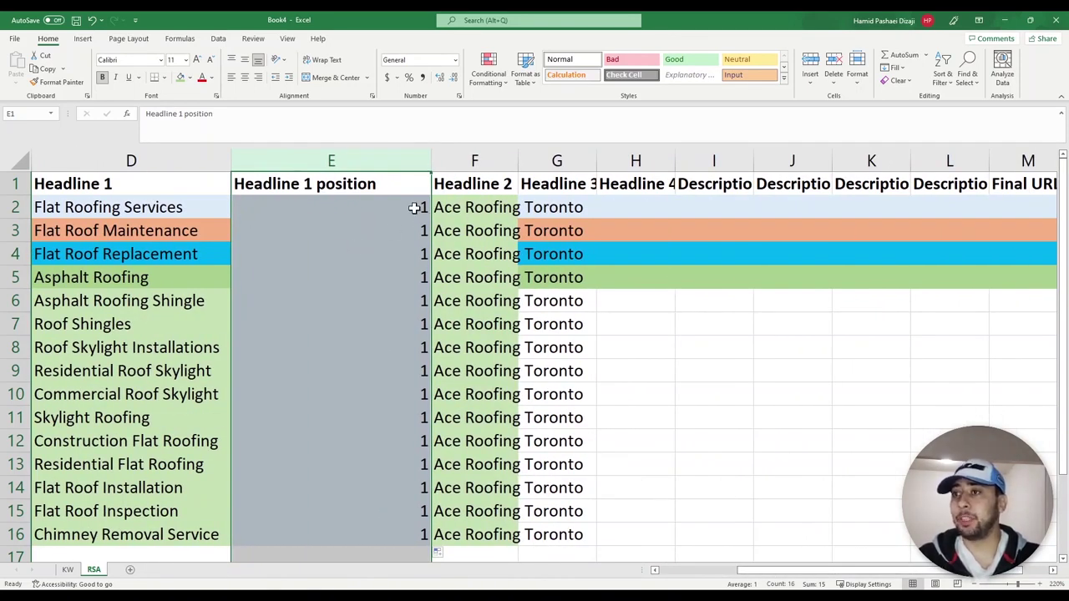
drag(410, 208, 143, 245)
Review the Headline 1, Headline 1 position and row 2 cells across columns D–G
click(350, 209)
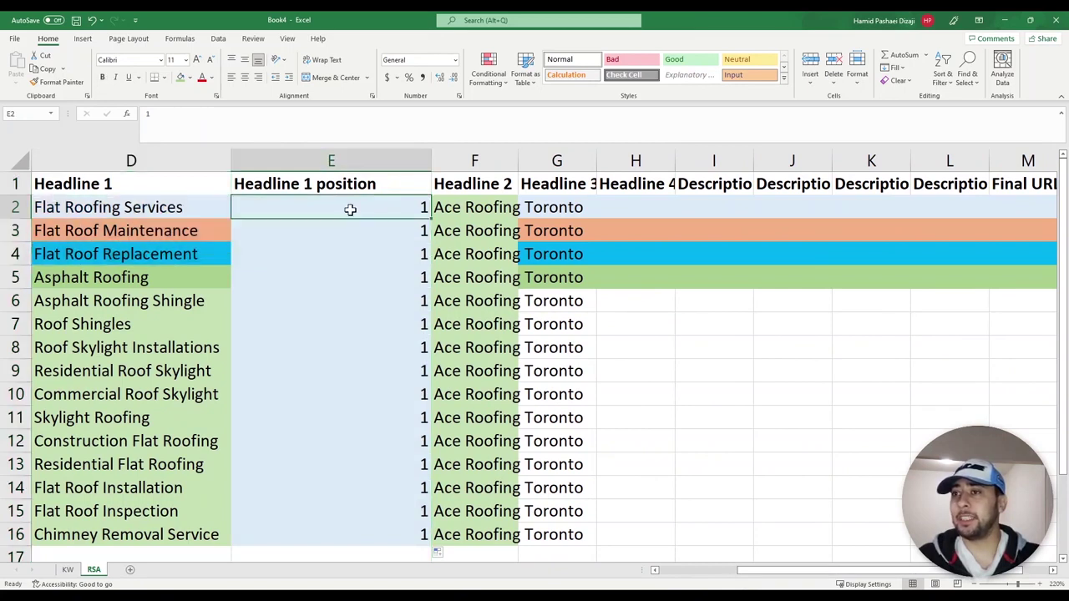
click(378, 167)
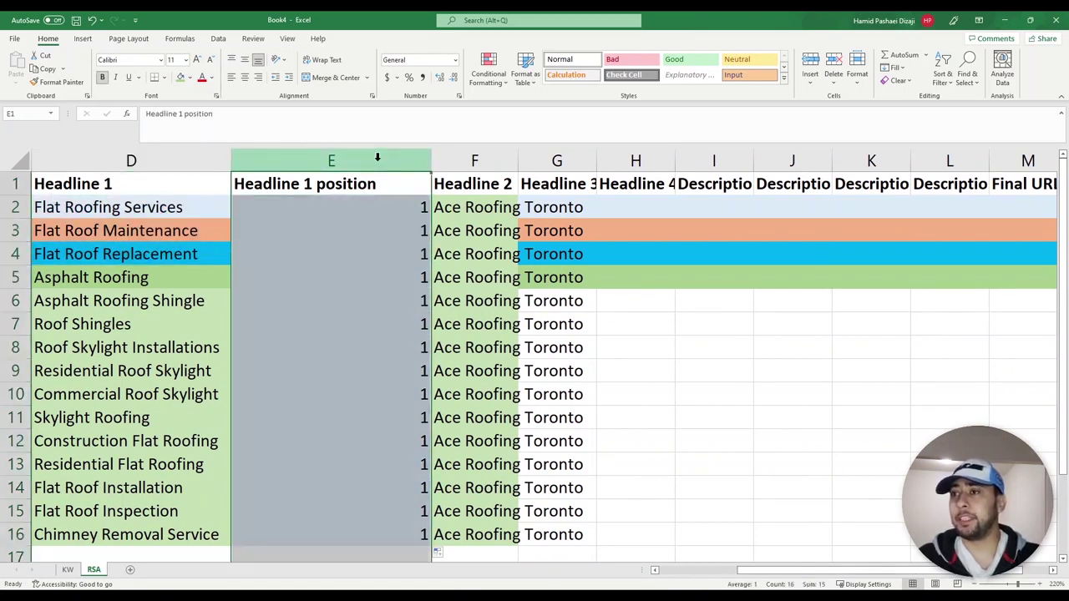
click(392, 206)
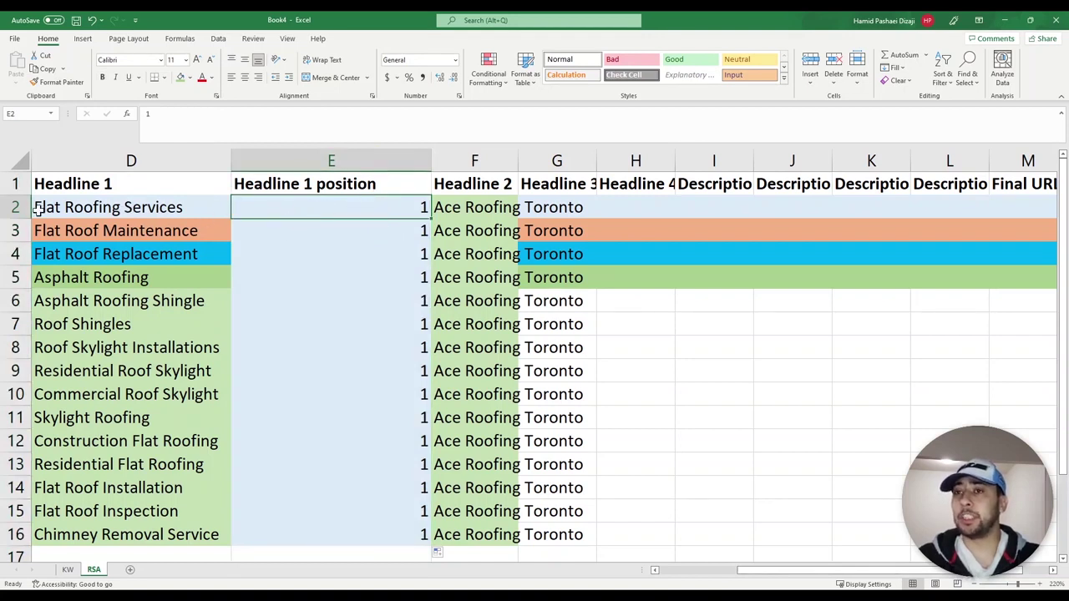
click(115, 164)
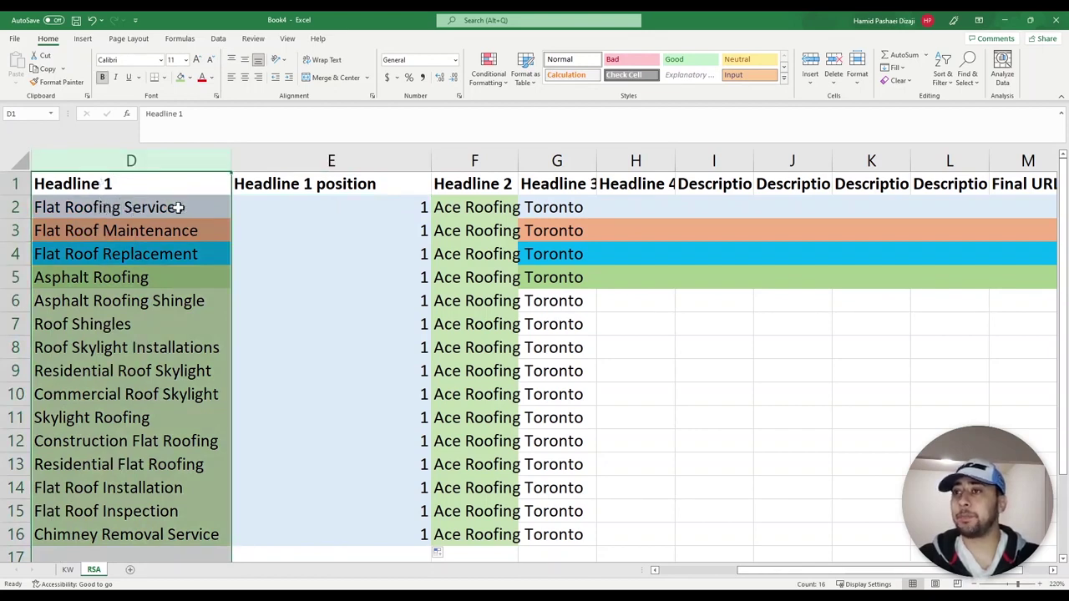
click(332, 207)
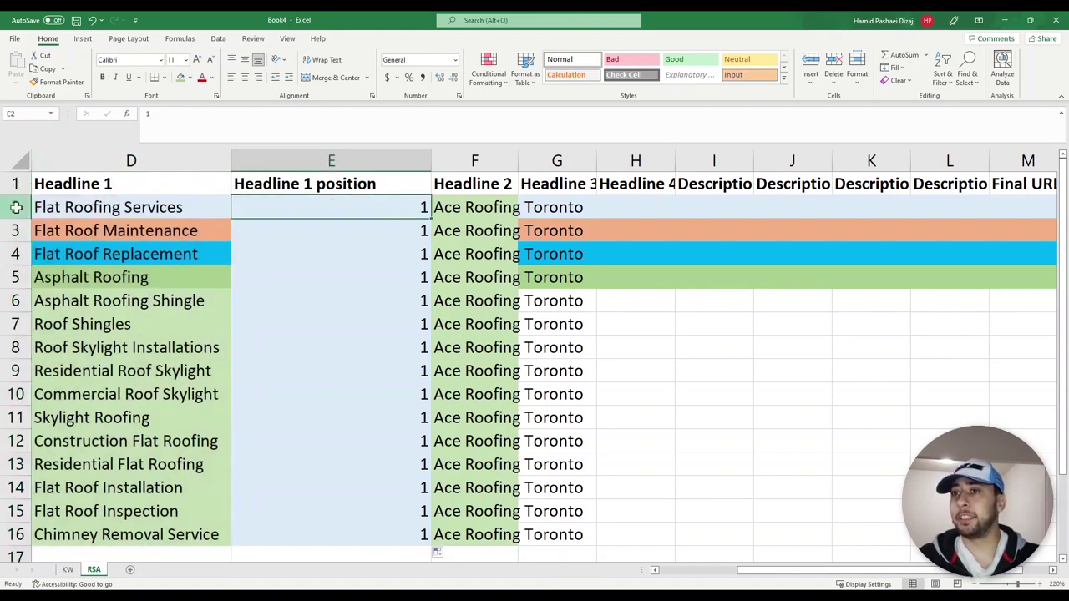
click(15, 207)
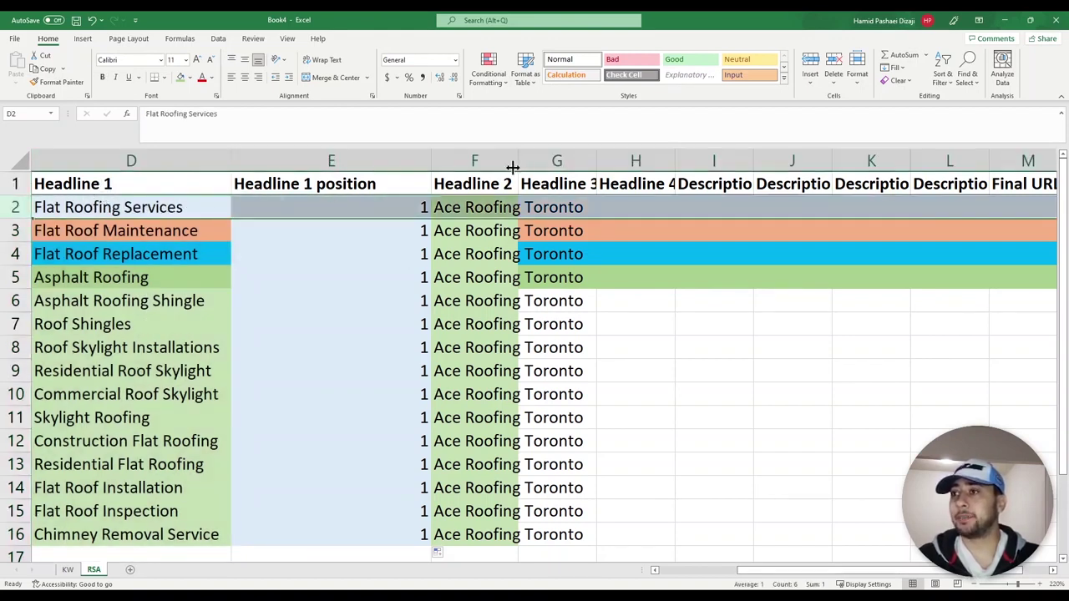
drag(560, 157, 106, 150)
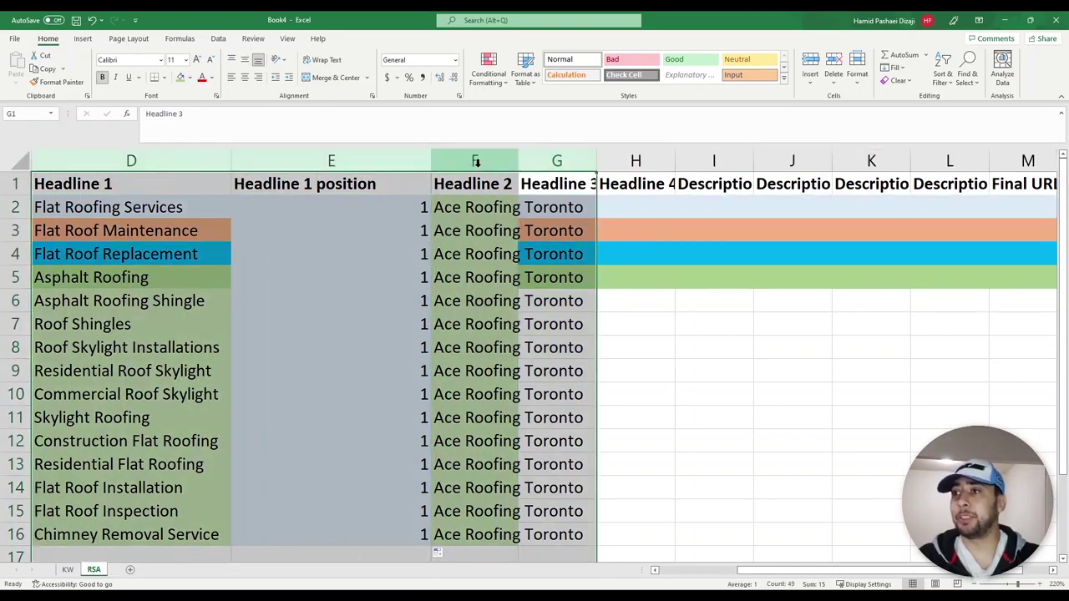
click(17, 207)
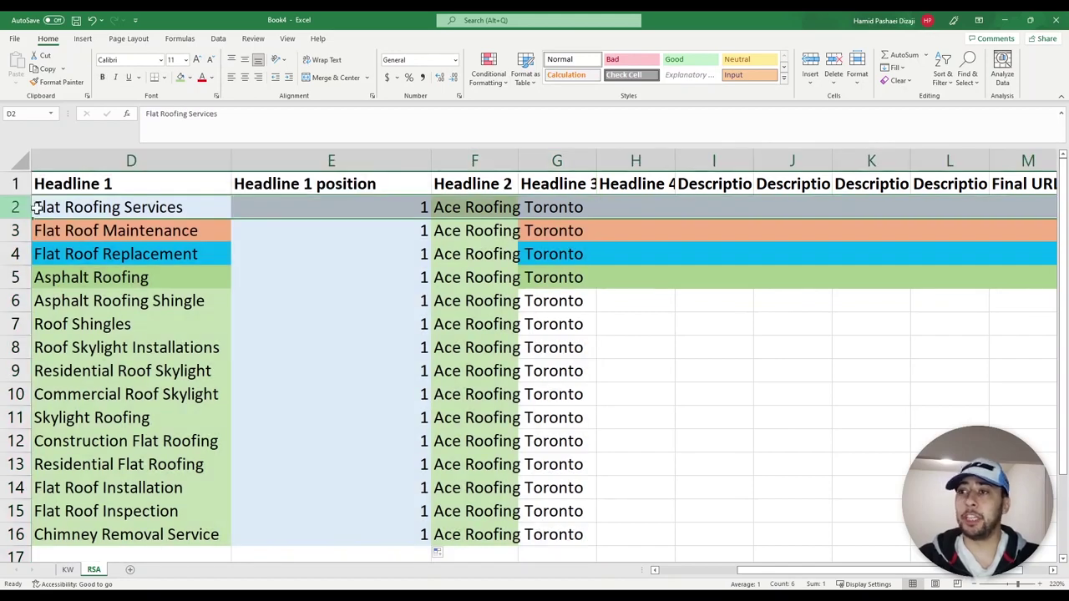
click(172, 163)
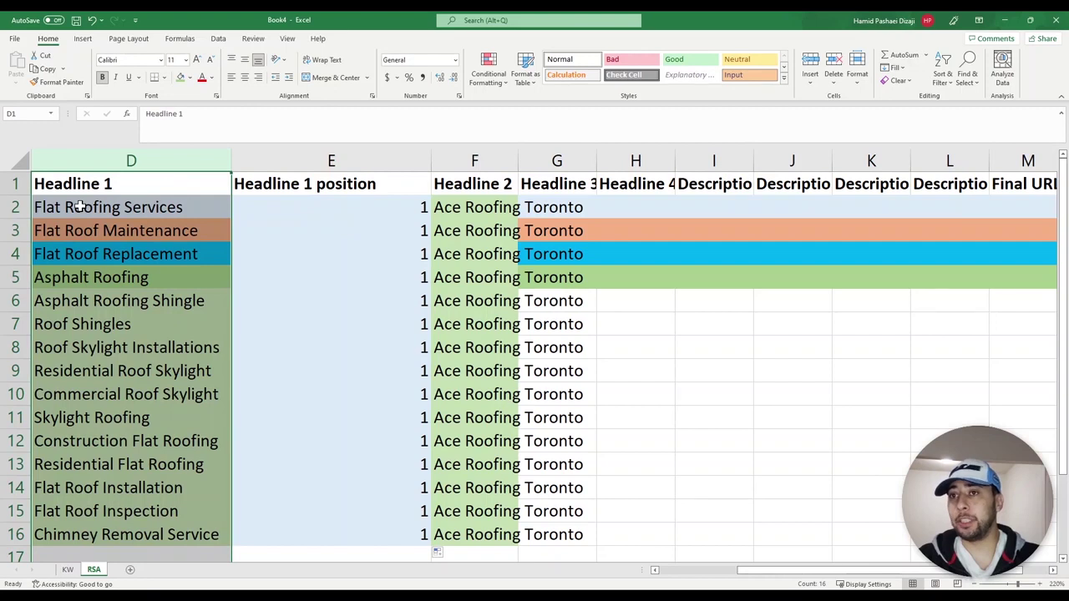
click(353, 207)
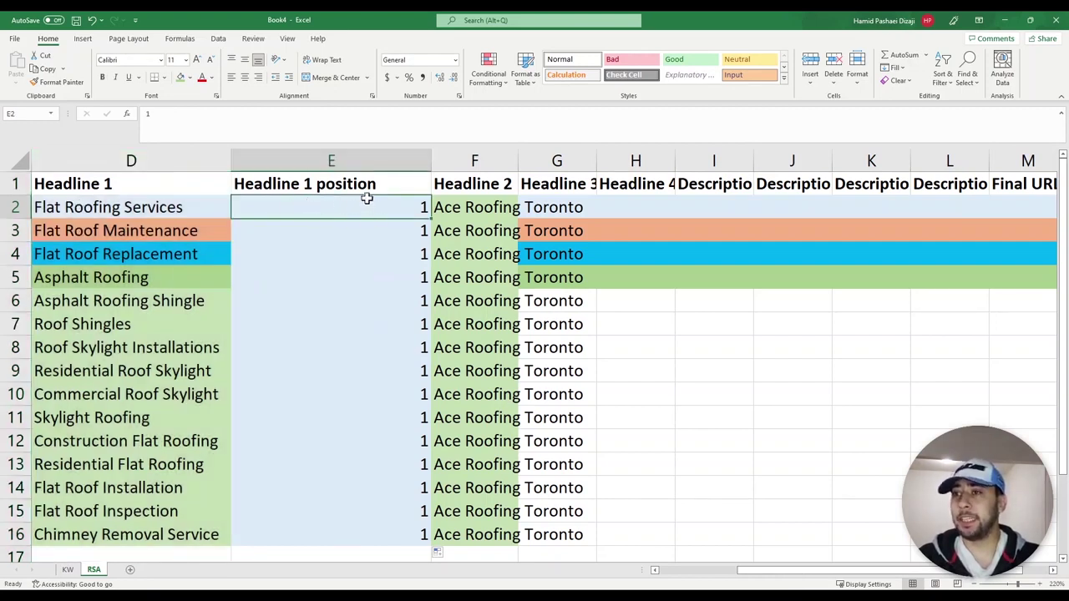
click(68, 165)
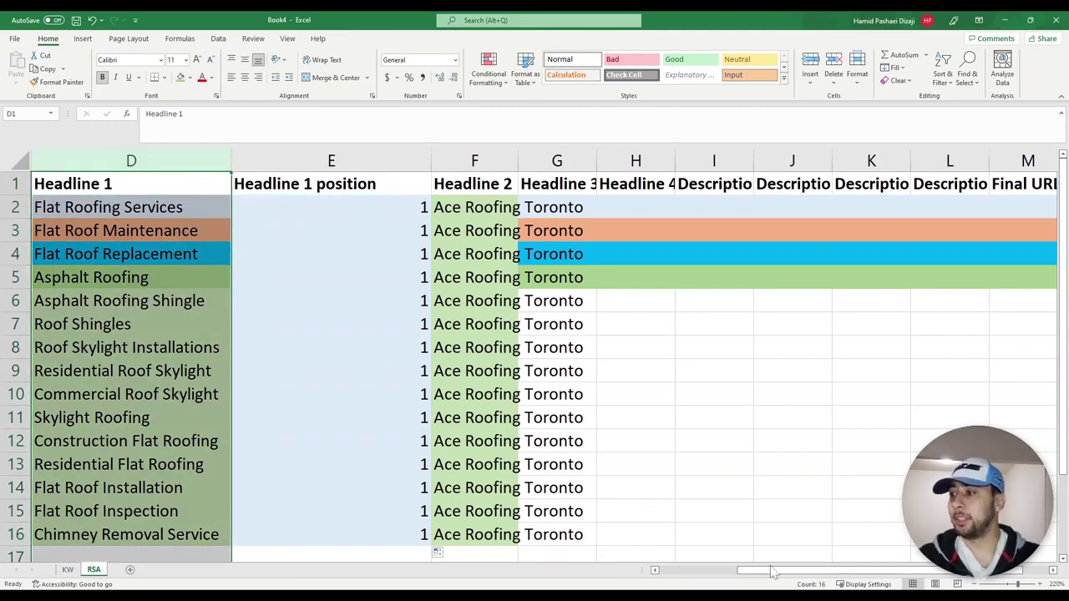
AutoFit column G to its Headline 3 header and column F to Ace Roofing Toronto
drag(773, 572, 795, 575)
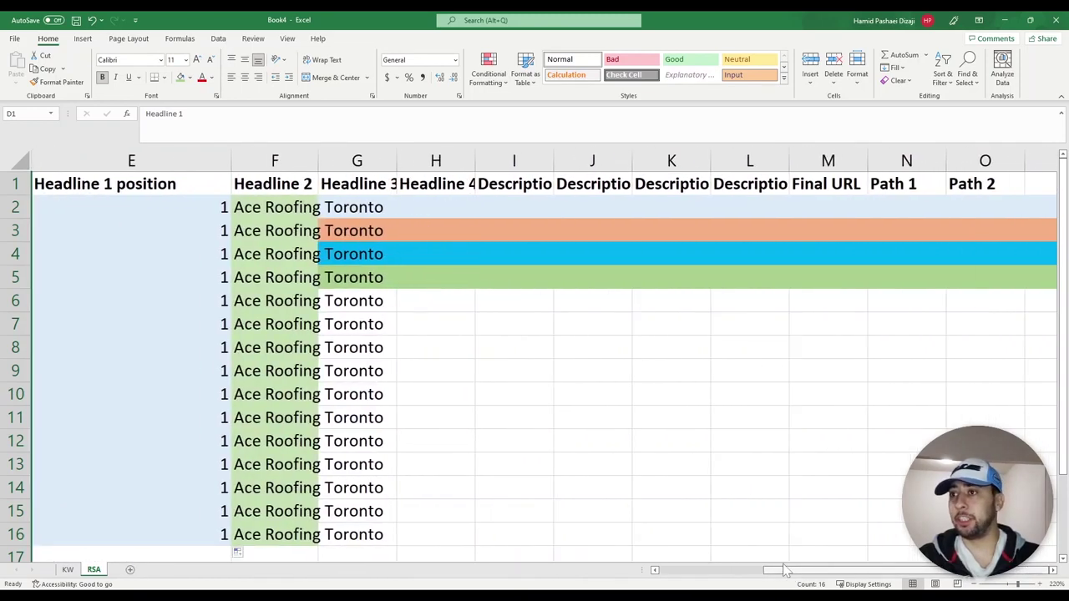
double_click(396, 167)
double_click(319, 160)
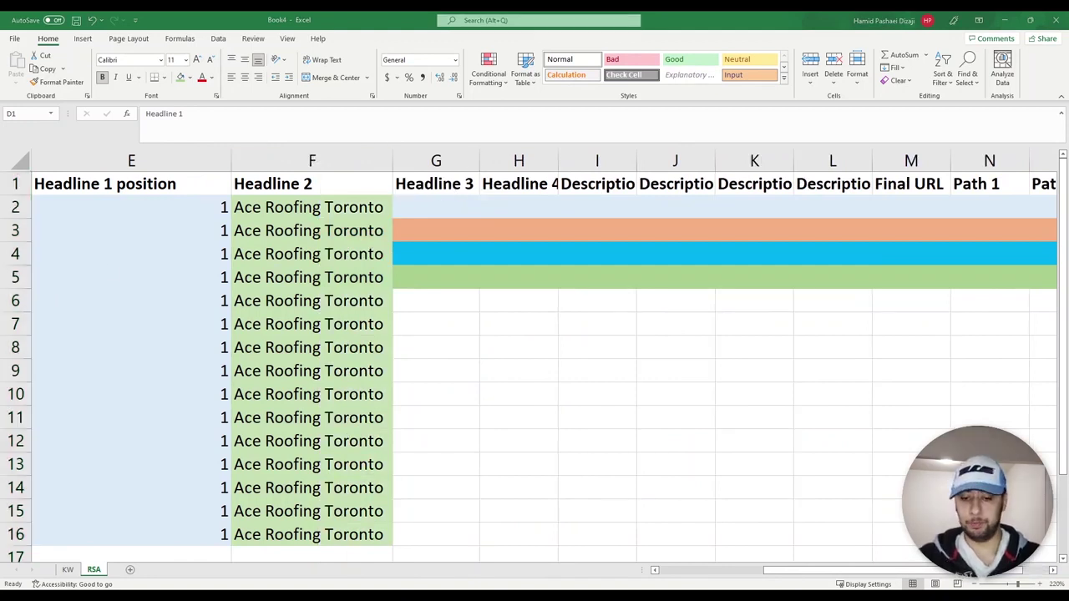
Paste the prepared headlines into Headline 3 from G2 and autofit column G
click(456, 205)
text(Flat Roof Installations #1 Flat Roof Repair Experts #1 Roof Replacement Experts Asphalt Roofing Shingle Asphalt Shingle Installations Roof Shingle Installations Flat Roof Skylight Flat Roof Skylight Flat Roof Skylight Skylight Installation Commercial Flat Roof Repair Residential Flat Roof Repair Roofing Installation #1 Roof Inspection Experts #1 Chimney Removal Experts)
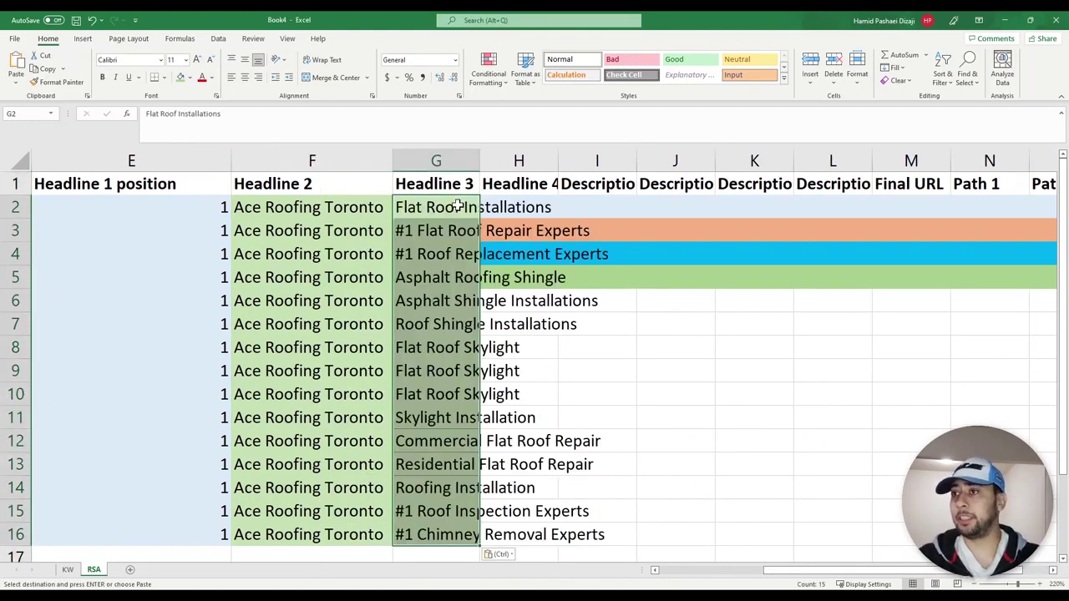
double_click(480, 161)
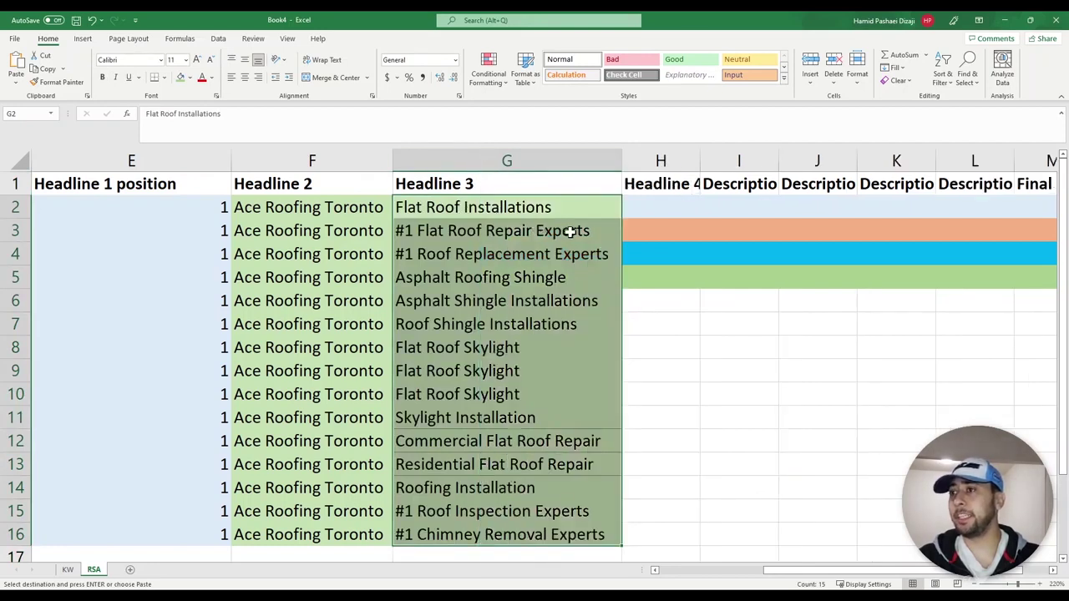
click(507, 441)
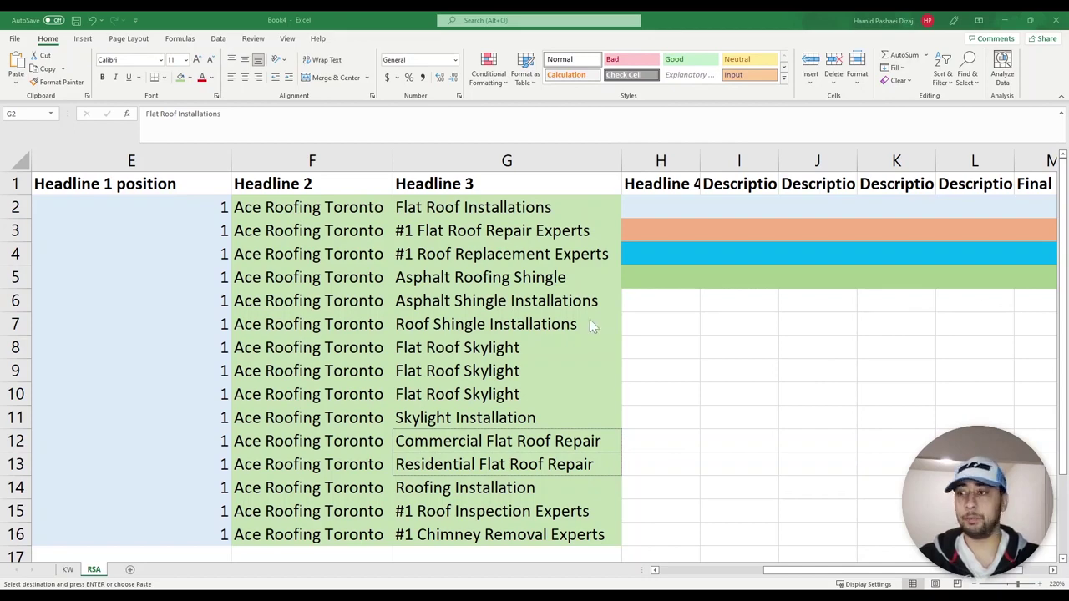
Paste the headlines into Headline 4 from H2, autofit column H, and review rows 2–3
click(663, 210)
text(Roof Repair and Replacements Roof Repair and Replacements  Asphalt Shingle Roof Repairs  Skylight Repair & Maintenance Skylight Repair & Maintenance Skylight Repair & Maintenance Skylight Repair & Maintenance Commercial Roof Maintenance Residential Roofing Service)
double_click(700, 160)
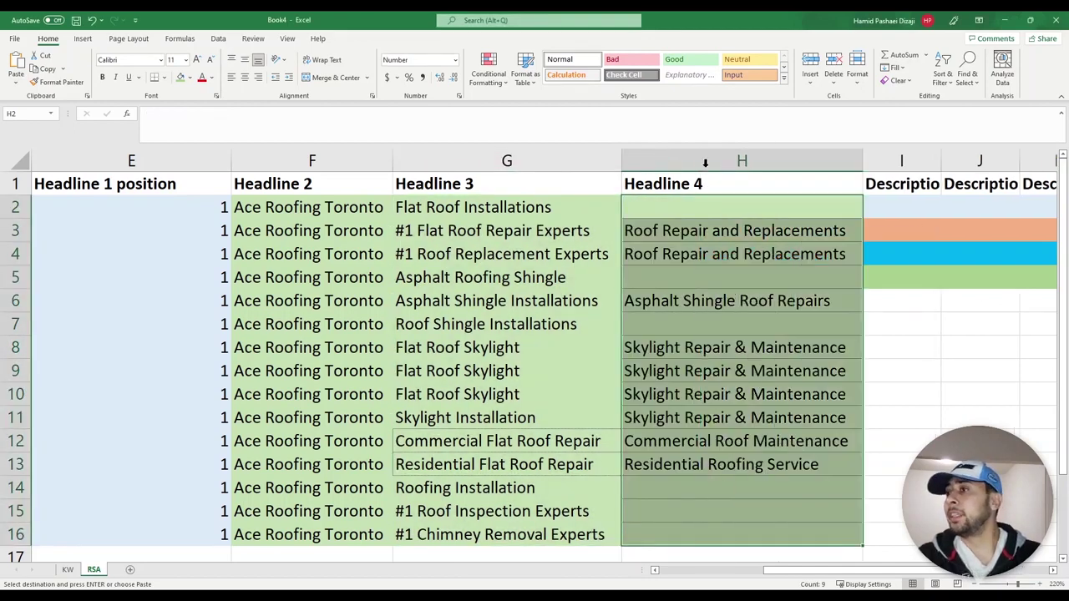
click(14, 207)
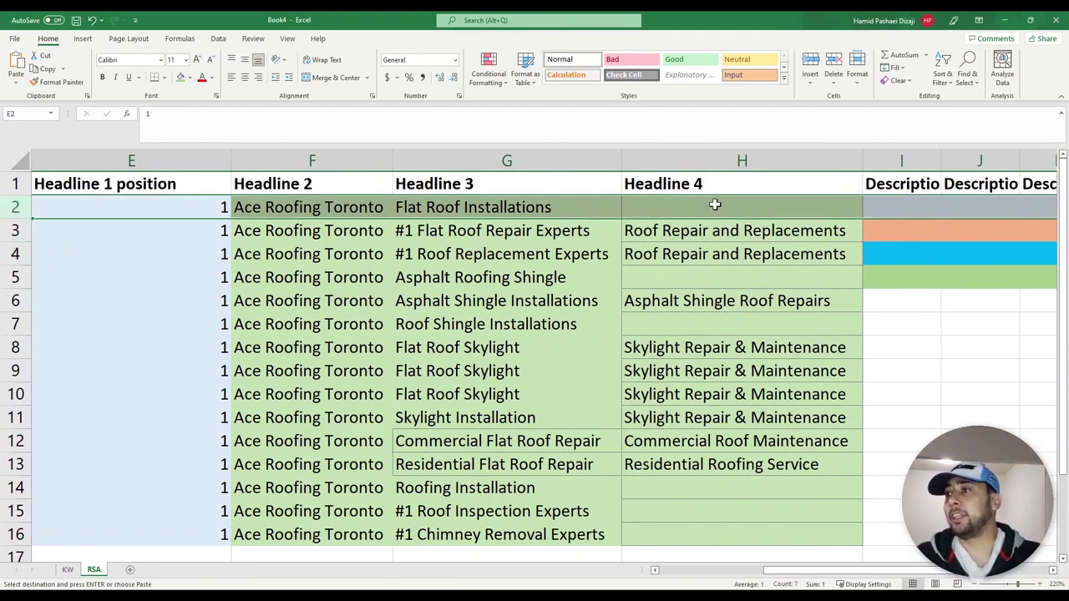
click(15, 231)
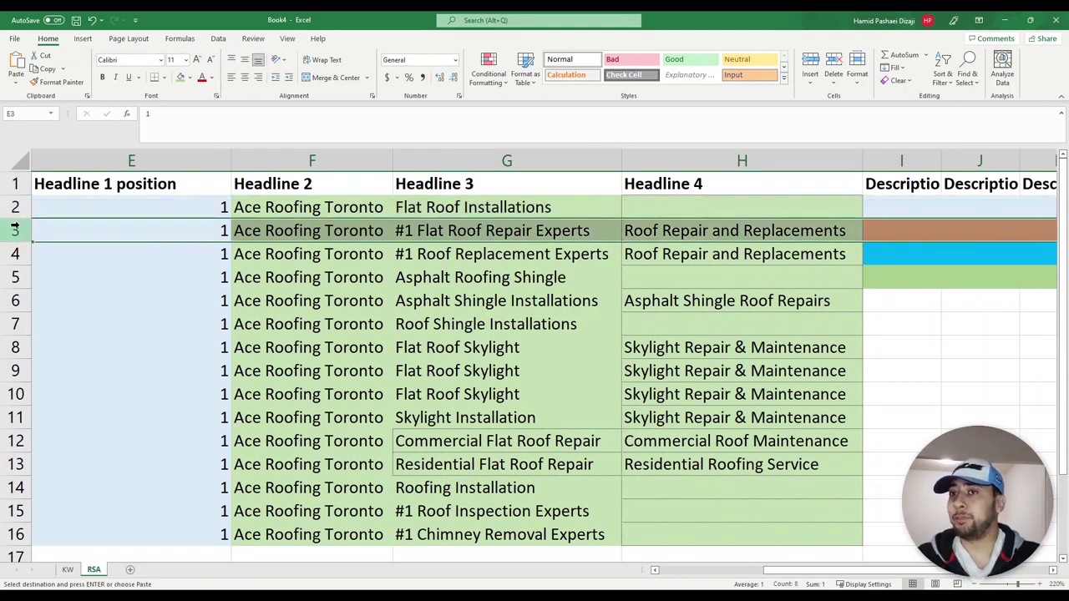
click(15, 207)
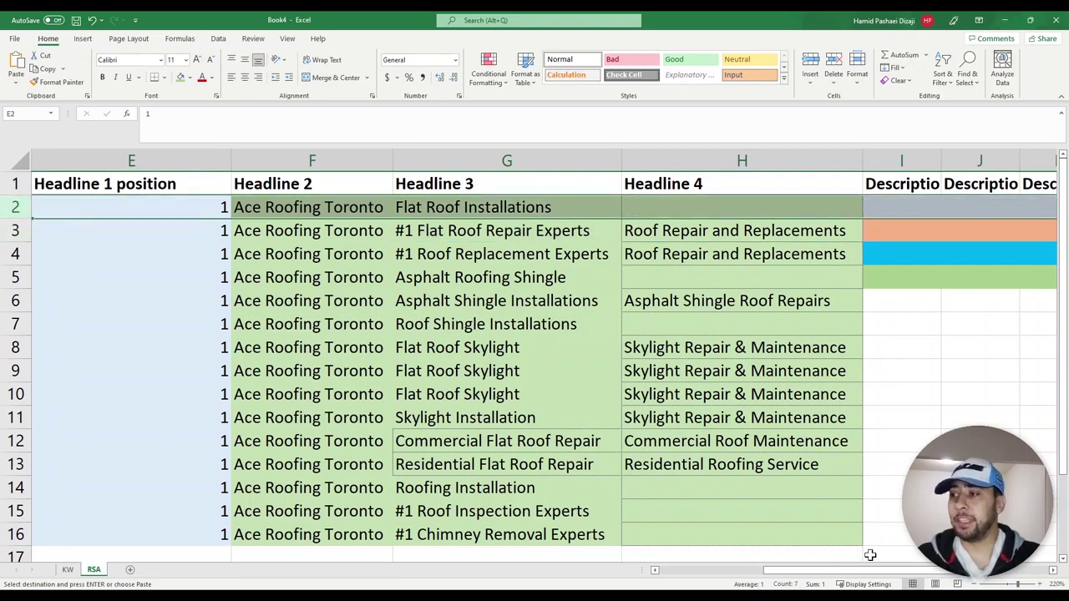
Re-paste the headline block over the selected range and select the Headline 2 column
mouse_move(870, 570)
mouse_down()
mouse_move(894, 570)
mouse_move(877, 570)
mouse_up()
drag(249, 207, 671, 515)
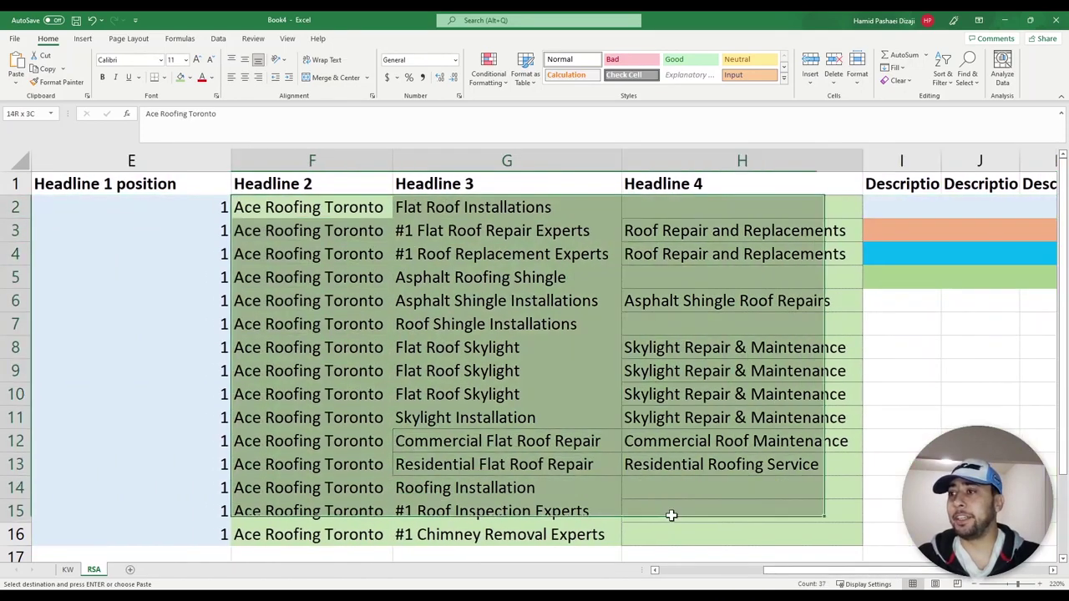
key(ctrl+v)
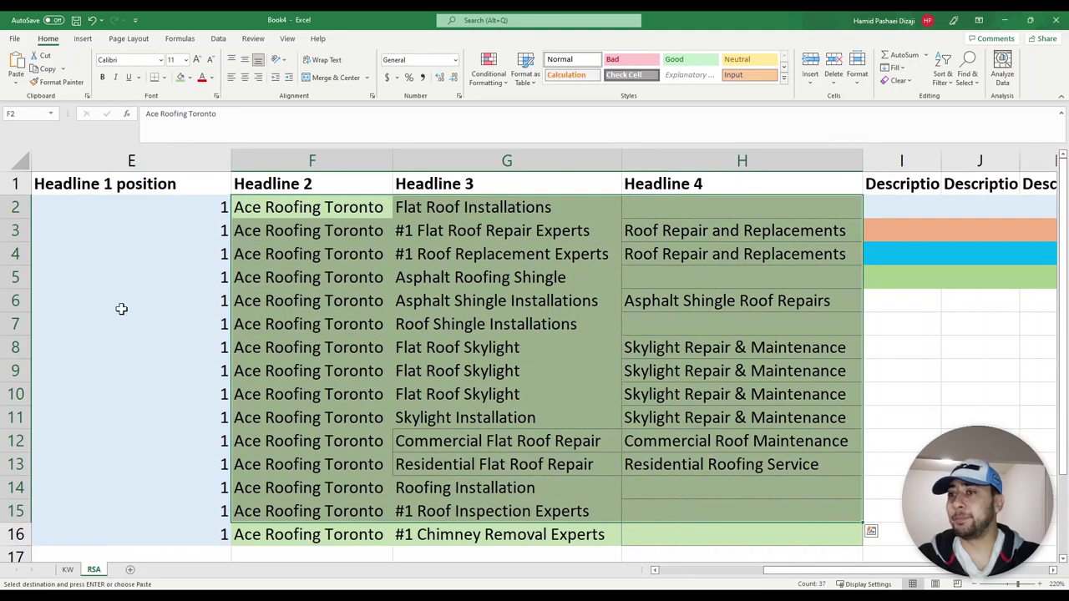
click(338, 158)
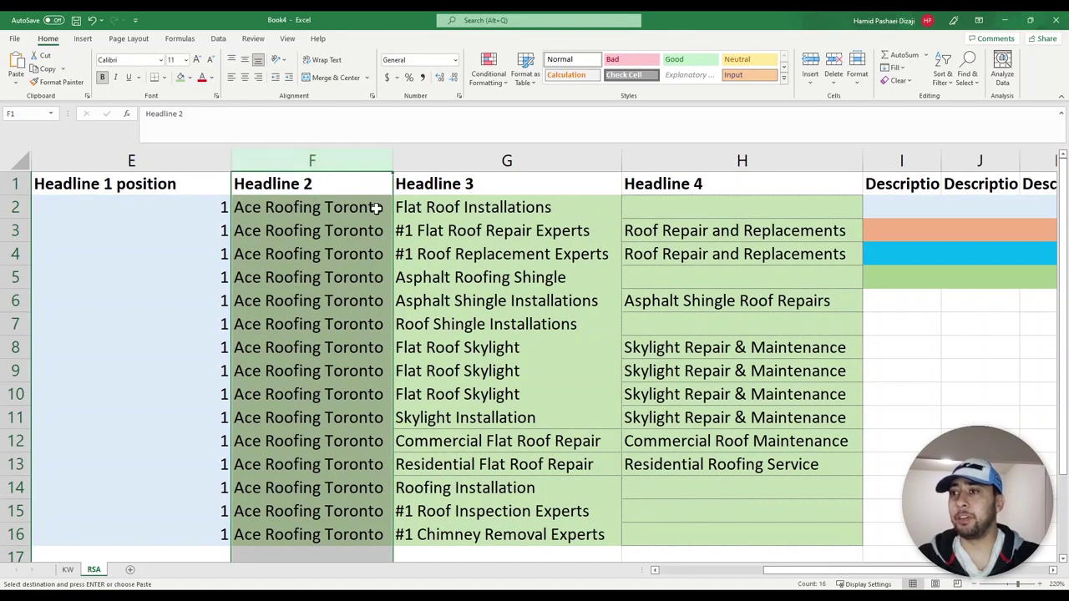
mouse_move(785, 574)
mouse_down()
mouse_move(814, 575)
mouse_move(804, 575)
mouse_up()
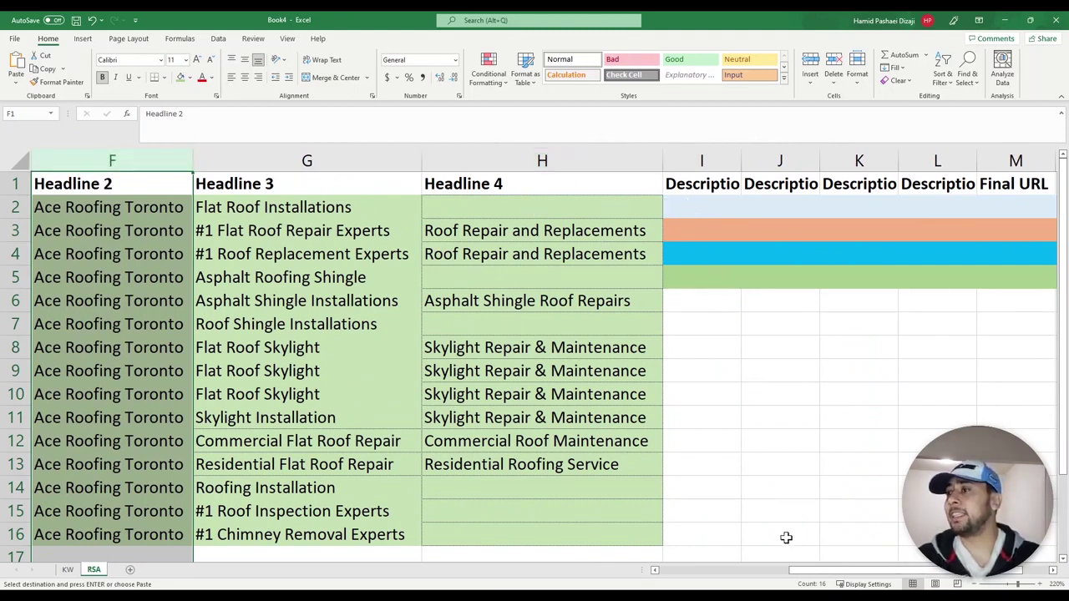
Insert a new empty column I and title it 'Headline 5'
drag(836, 571, 863, 570)
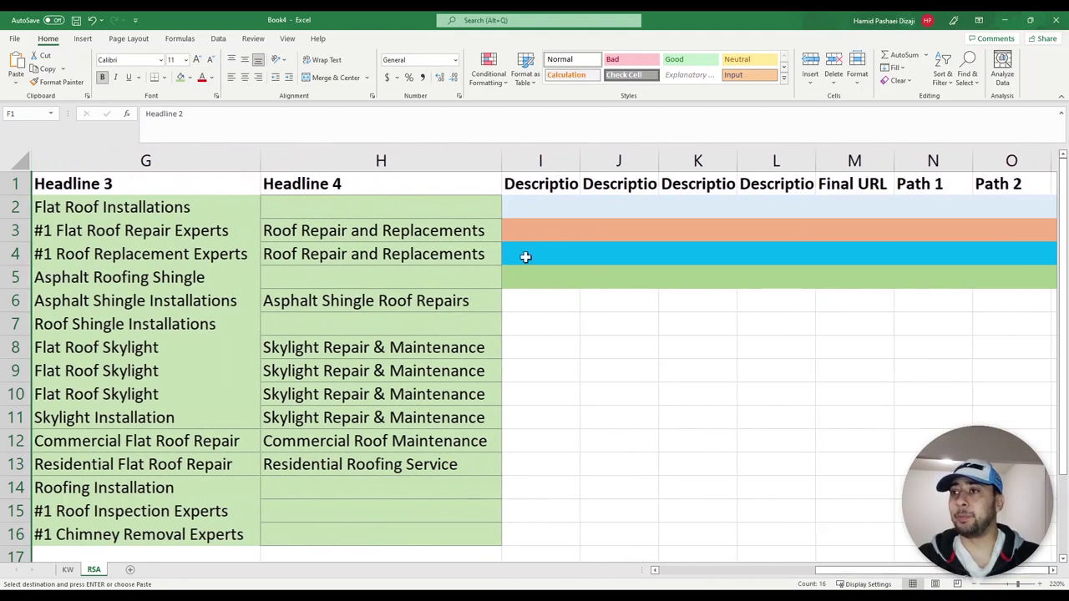
click(535, 161)
right_click(536, 161)
click(583, 263)
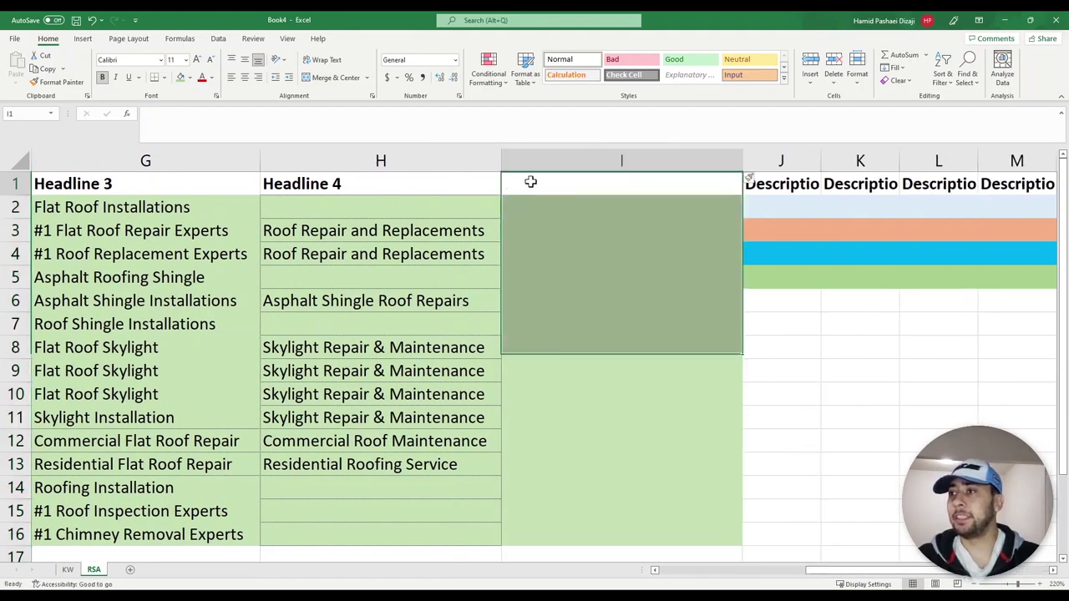
click(530, 181)
text(Headl)
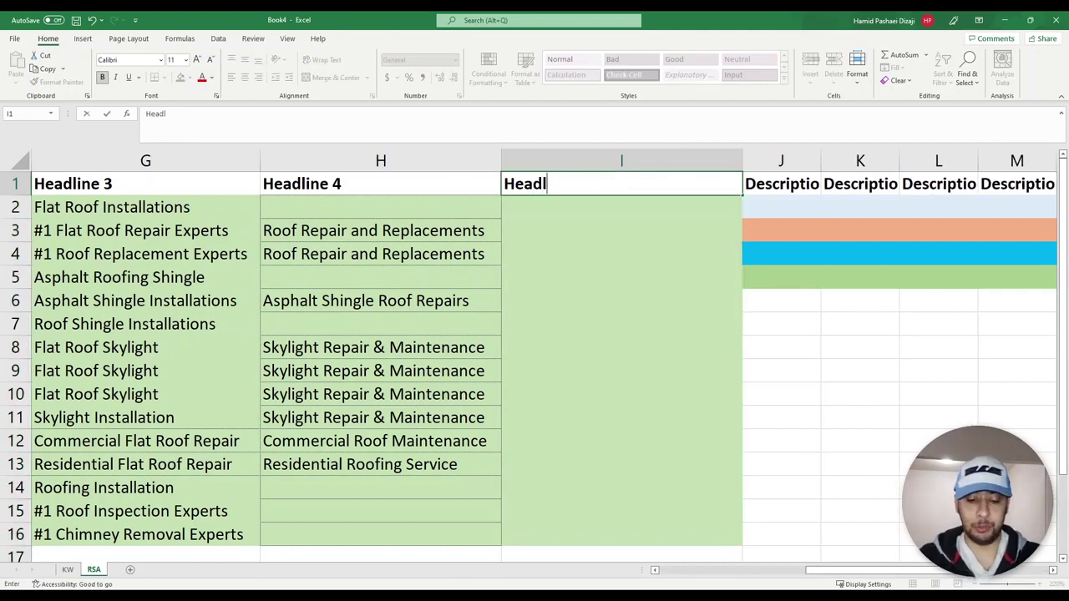
text(ine 5)
click(551, 236)
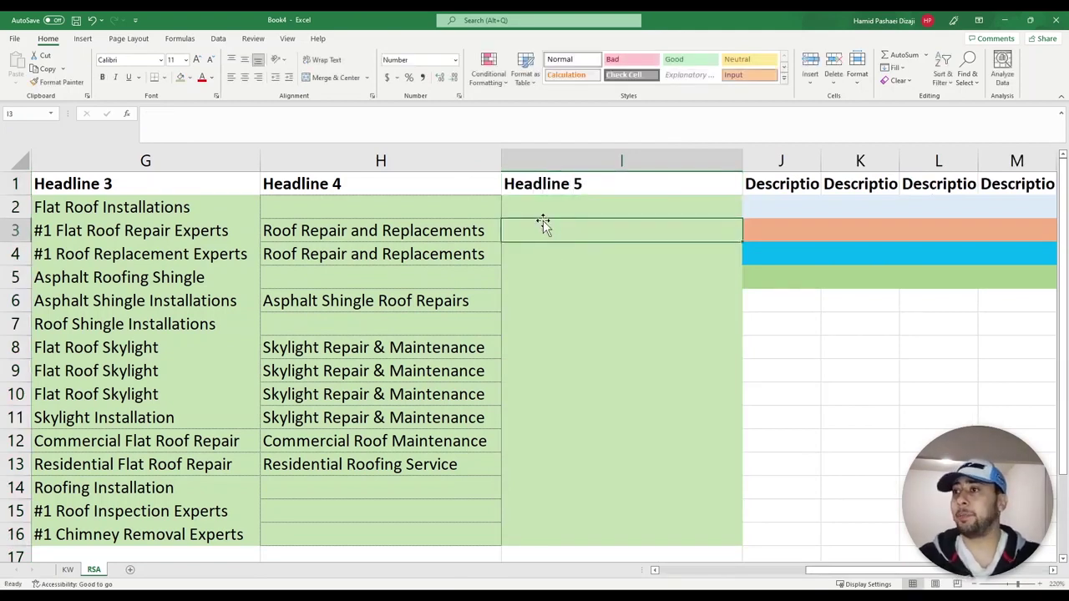
Select the empty Headline 5 cells I2:I16 and autofit column J to its Description 1 header
drag(543, 208, 580, 480)
drag(561, 530, 525, 209)
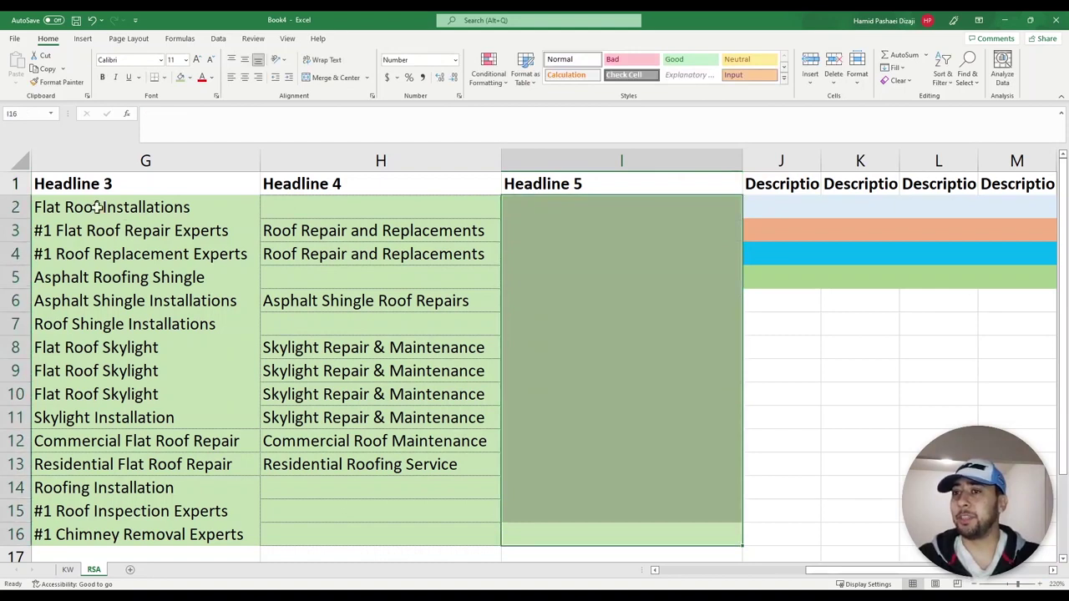
click(591, 159)
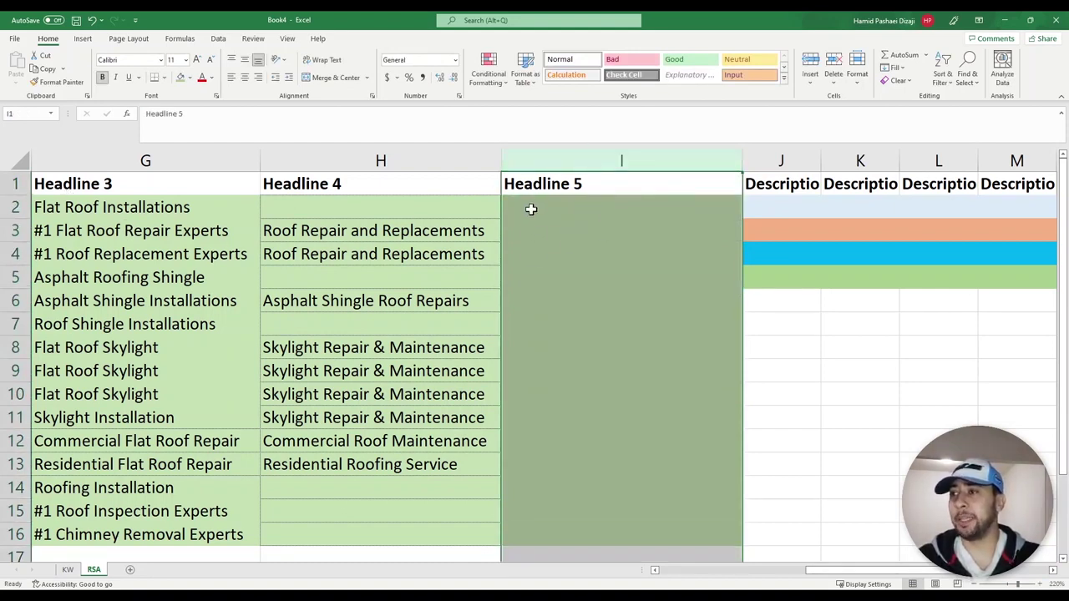
drag(556, 205, 574, 533)
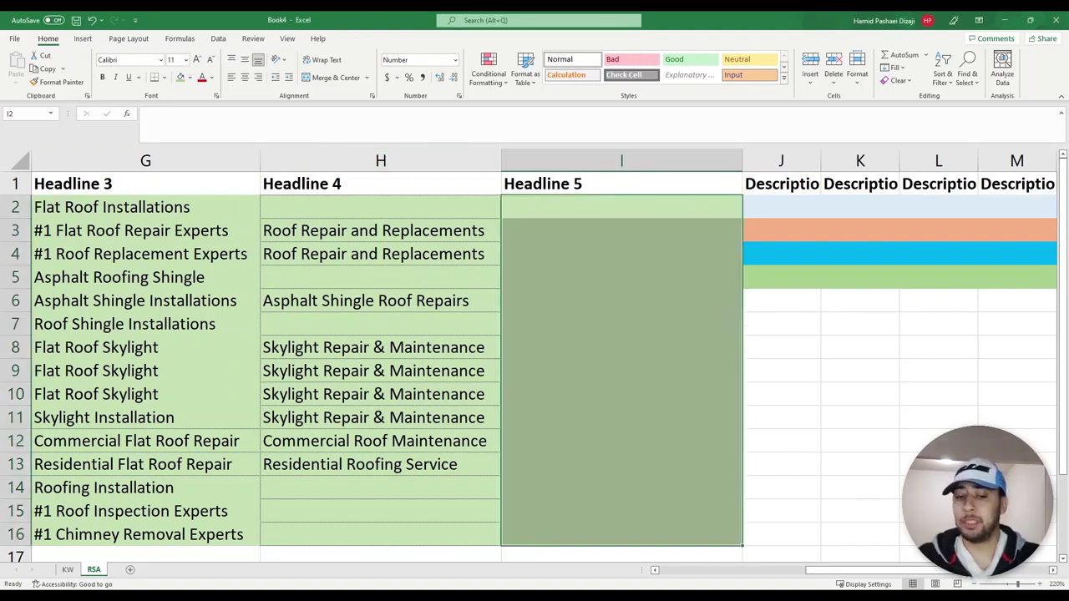
double_click(821, 159)
drag(854, 572, 879, 573)
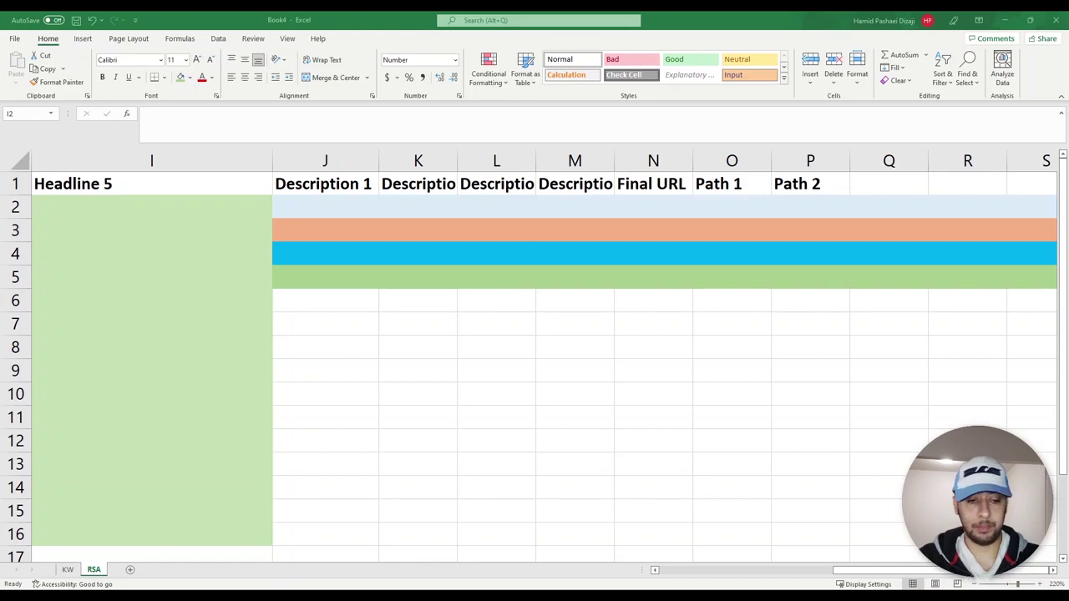
Paste the Description 1 and Description 2 texts and widen columns K, L and M
click(329, 208)
text(High Quality Shingles and Flat Roofs (Residential & Commercial), Maintenance and Repairs High Quality Shingles and Flat Roofs (Residential & Commercial), Maintenance and Repairs High Quality Shingles and Flat Roofs (Residential & Commercial), Maintenance and Repairs High Quality Shingles and Flat Roofs (Residential & Commercial), Maintenance and Repairs High Quality Shingles and Flat Roofs (Residential & Commercial), Maintenance and Repairs High Quality Shingles and Flat Roofs (Residential & Commercial), Maintenance and Repairs High Quality Shingles and Flat Roofs (Residential & Commercial), Maintenance and Repairs High Quality Shingles and Flat Roofs (Residential & Commercial), Maintenance and Repairs High Quality Shingles and Flat Roofs (Residential & Commercial), Maintenance and Repairs High Quality Shingles and Flat Roofs (Residential & Commercial), Maintenance and Repairs High Quality Shingles and Flat Roofs (Residential & Commercial), Maintenance and Repairs High Quality Shingles and Flat Roofs (Residential & Commercial), Maintenance and Repairs High Quality Shingles and Flat Roofs (Residential & Commercial), Maintenance and Repairs High Quality Shingles and Flat Roofs (Residential & Commercial), Maintenance and Repairs High Quality Shingles and Flat Roofs (Residential & Commercial), Maintenance and Repairs)
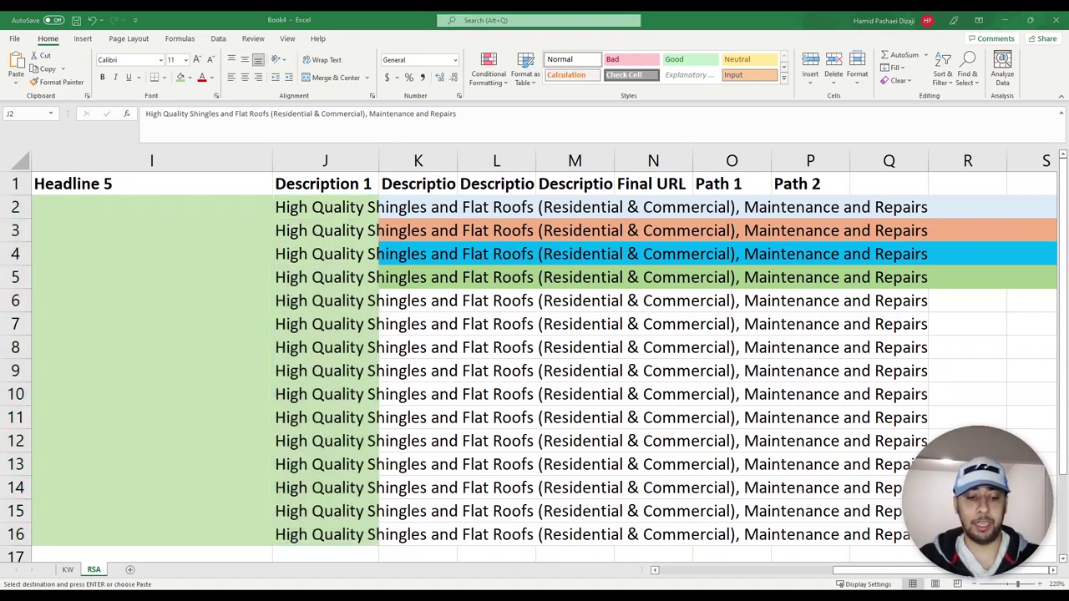
click(389, 208)
text(Lincesed Flat Roofing, Maintenance and Repair Services, as well as Skylight Installation Lincesed Flat Roofing, Maintenance and Repair Services, as well as Skylight Installation Lincesed Flat Roofing, Maintenance and Repair Services, as well as Skylight Installation Lincesed Flat Roofing, Maintenance and Repair Services, as well as Skylight Installation Lincesed Flat Roofing, Maintenance and Repair Services, as well as Skylight Installation Lincesed Flat Roofing, Maintenance and Repair Services, as well as Skylight Installation Lincesed Flat Roofing, Maintenance and Repair Services, as well as Skylight Installation Lincesed Flat Roofing, Maintenance and Repair Services, as well as Skylight Installation Lincesed Flat Roofing, Maintenance and Repair Services, as well as Skylight Installation Lincesed Flat Roofing, Maintenance and Repair Services, as well as Skylight Installation Lincesed Flat Roofing, Maintenance and Repair Services, as well as Skylight Installation Lincesed Flat Roofing, Maintenance and Repair Services, as well as Skylight Installation Lincesed Flat Roofing, Maintenance and Repair Services, as well as Skylight Installation Lincesed Flat Roofing, Maintenance and Repair Services, as well as Skylight Installation Lincesed Flat Roofing, Maintenance and Repair Services, as well as Skylight Installation)
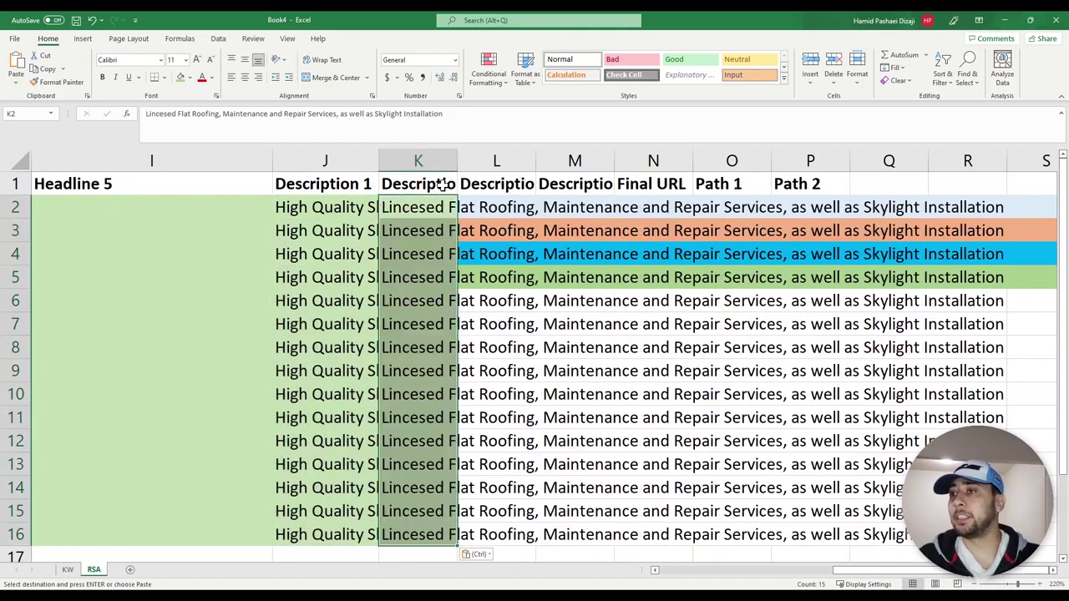
drag(460, 160, 490, 159)
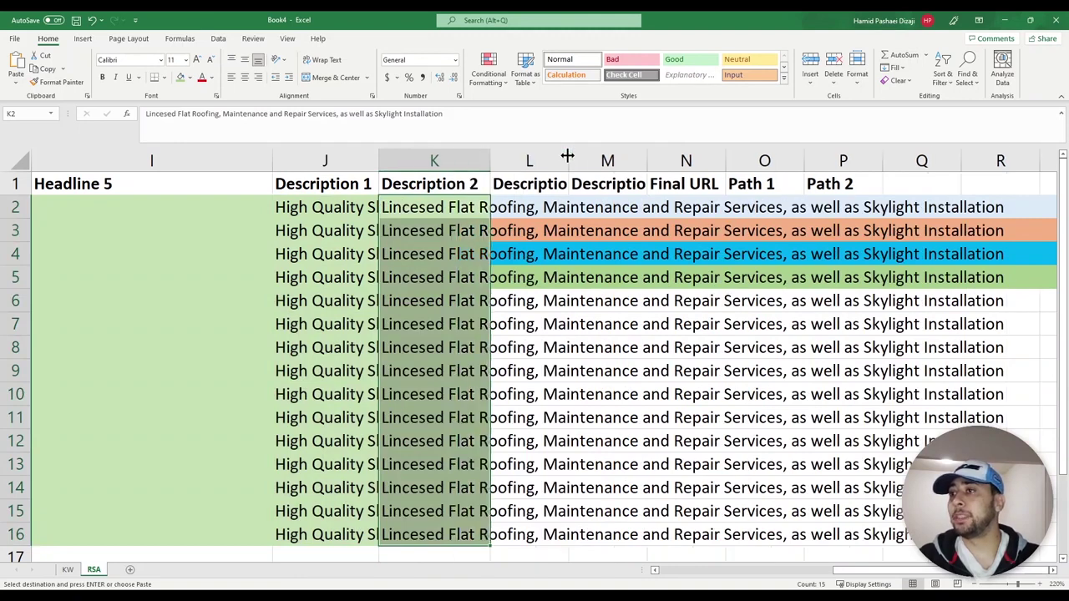
drag(568, 157, 609, 155)
drag(688, 155, 717, 157)
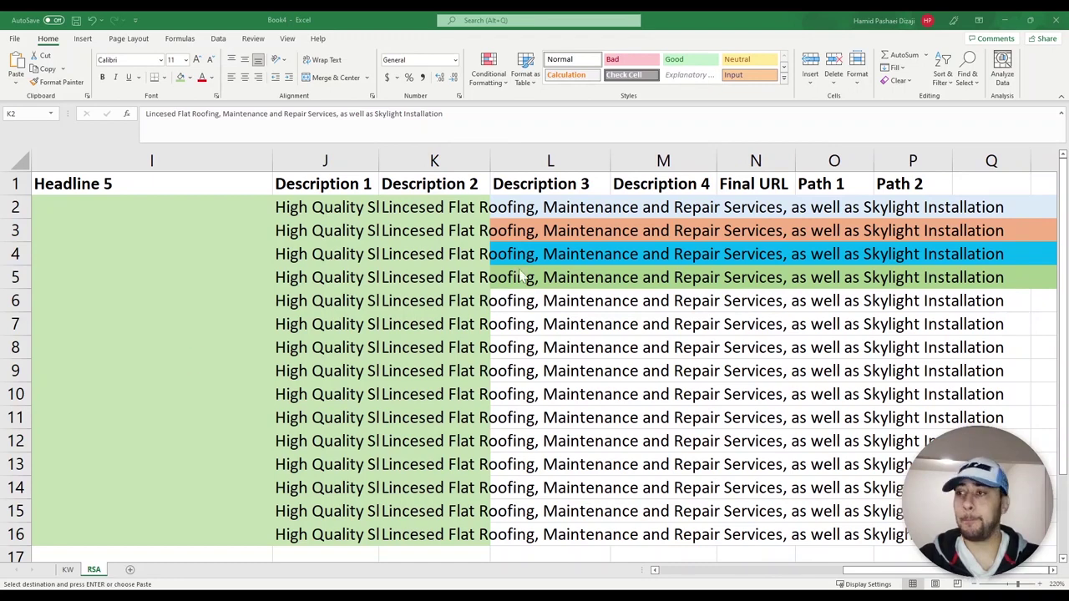
Paste the Ace Roofing description into Description 3 and autofit column L
click(552, 207)
text(Ace Roofing Services Inc. Offers Shingle Roofing, Flat Roofing, Chimney Removal, Skylights Ace Roofing Services Inc. Offers Shingle Roofing, Flat Roofing, Chimney Removal, Skylights Ace Roofing Services Inc. Offers Shingle Roofing, Flat Roofing, Chimney Removal, Skylights Ace Roofing Services Inc. Offers Shingle Roofing, Flat Roofing, Chimney Removal, Skylights Ace Roofing Services Inc. Offers Shingle Roofing, Flat Roofing, Chimney Removal, Skylights Ace Roofing Services Inc. Offers Shingle Roofing, Flat Roofing, Chimney Removal, Skylights Ace Roofing Services Inc. Offers Shingle Roofing, Flat Roofing, Chimney Removal, Skylights Ace Roofing Services Inc. Offers Shingle Roofing, Flat Roofing, Chimney Removal, Skylights Ace Roofing Services Inc. Offers Shingle Roofing, Flat Roofing, Chimney Removal, Skylights Ace Roofing Services Inc. Offers Shingle Roofing, Flat Roofing, Chimney Removal, Skylights Ace Roofing Services Inc. Offers Shingle Roofing, Flat Roofing, Chimney Removal, Skylights Ace Roofing Services Inc. Offers Shingle Roofing, Flat Roofing, Chimney Removal, Skylights Ace Roofing Services Inc. Offers Shingle Roofing, Flat Roofing, Chimney Removal, Skylights Ace Roofing Services Inc. Offers Shingle Roofing, Flat Roofing, Chimney Removal, Skylights Ace Roofing Services Inc. Offers Shingle Roofing, Flat Roofing, Chimney Removal, Skylights)
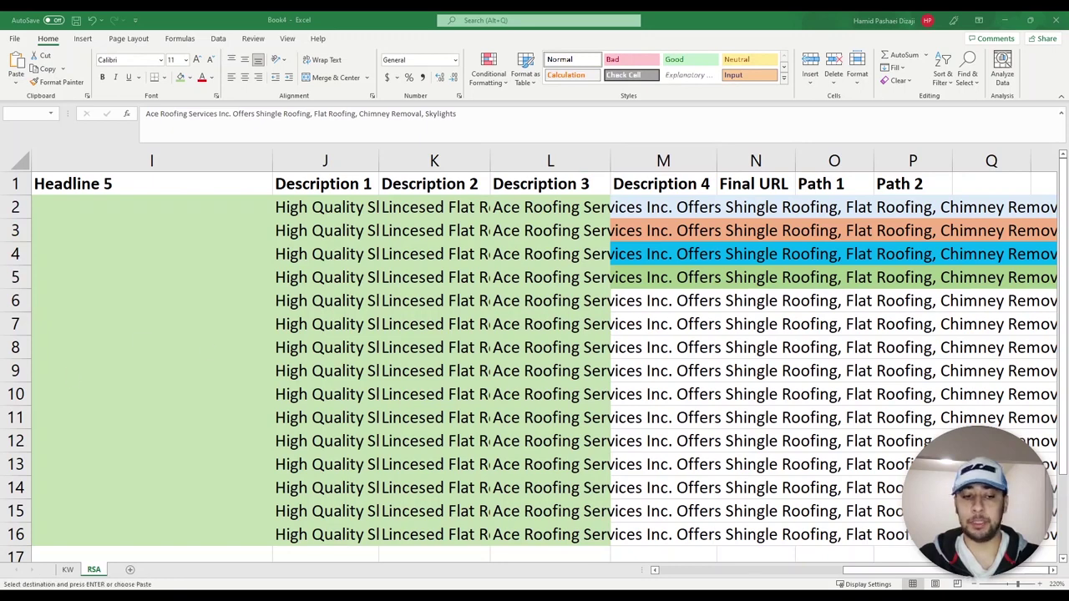
drag(624, 209, 660, 534)
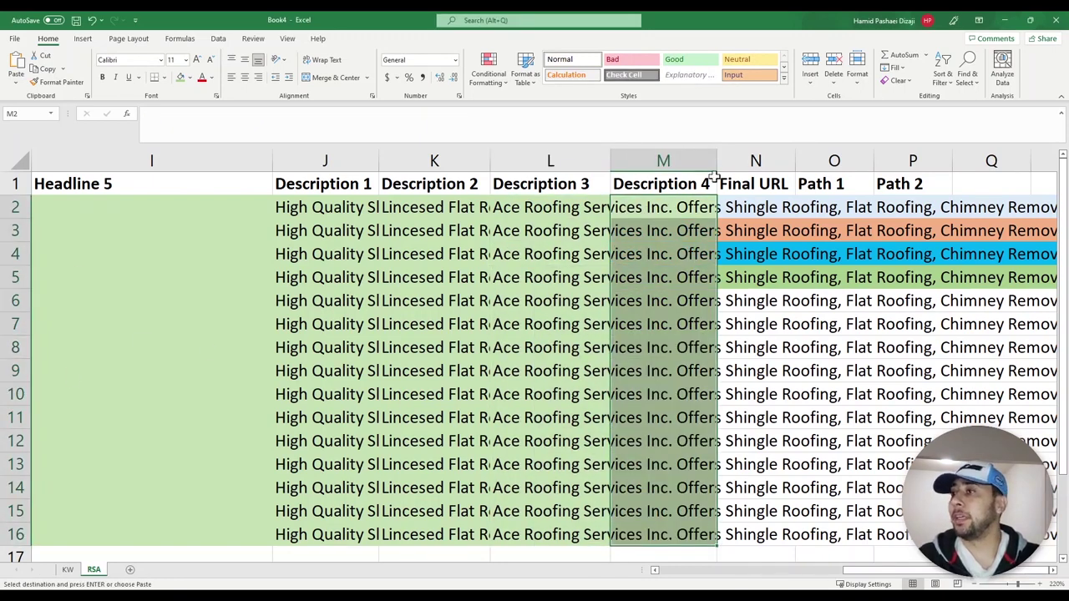
double_click(608, 164)
drag(877, 571, 946, 573)
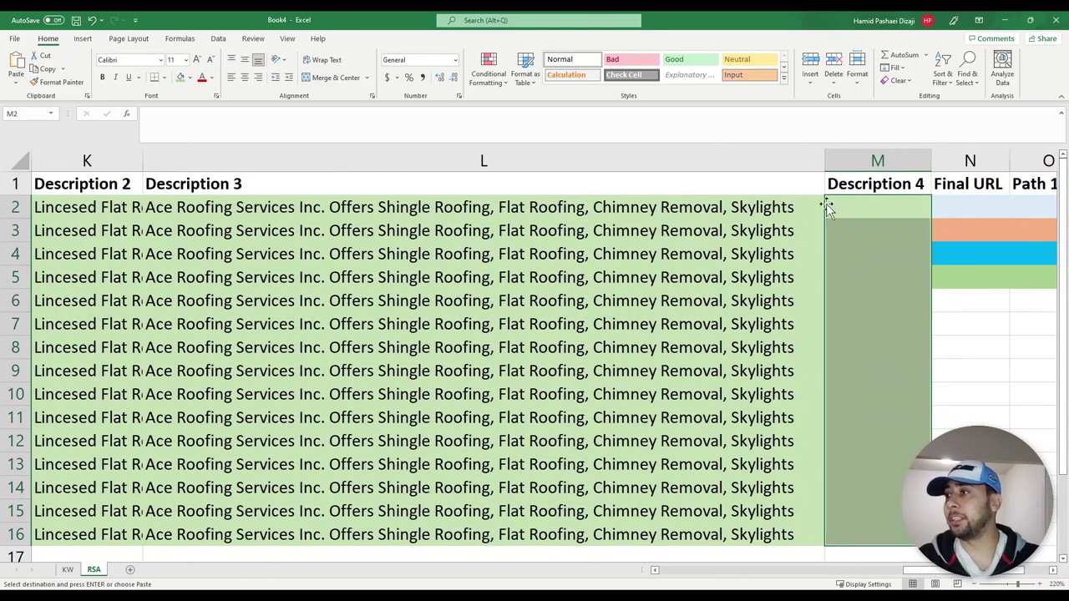
Select the Description 4 column, adjust the column widths, and clear the selection
click(897, 151)
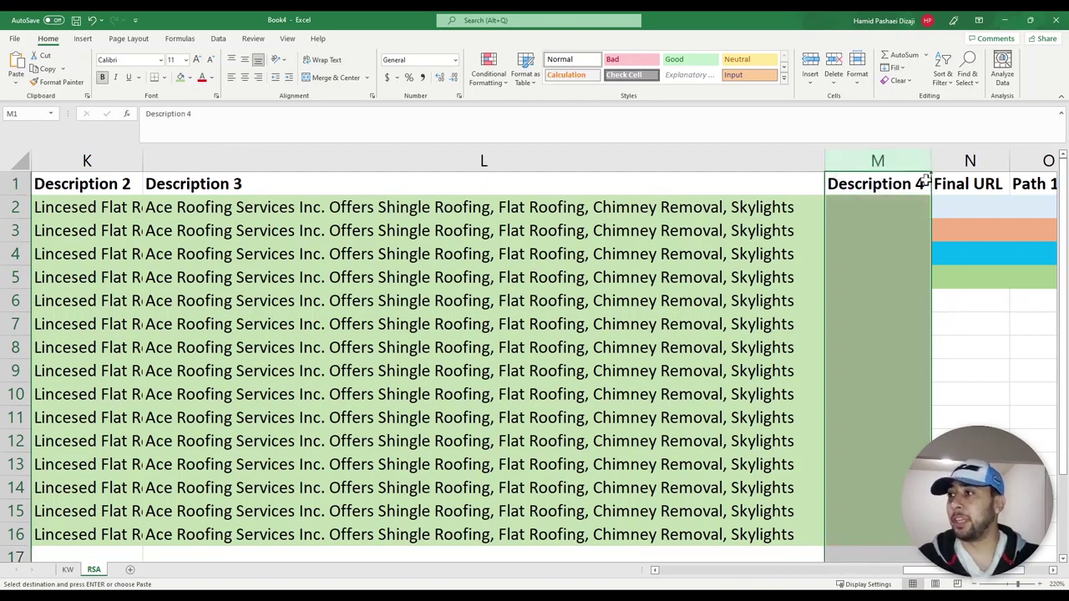
drag(932, 573, 944, 573)
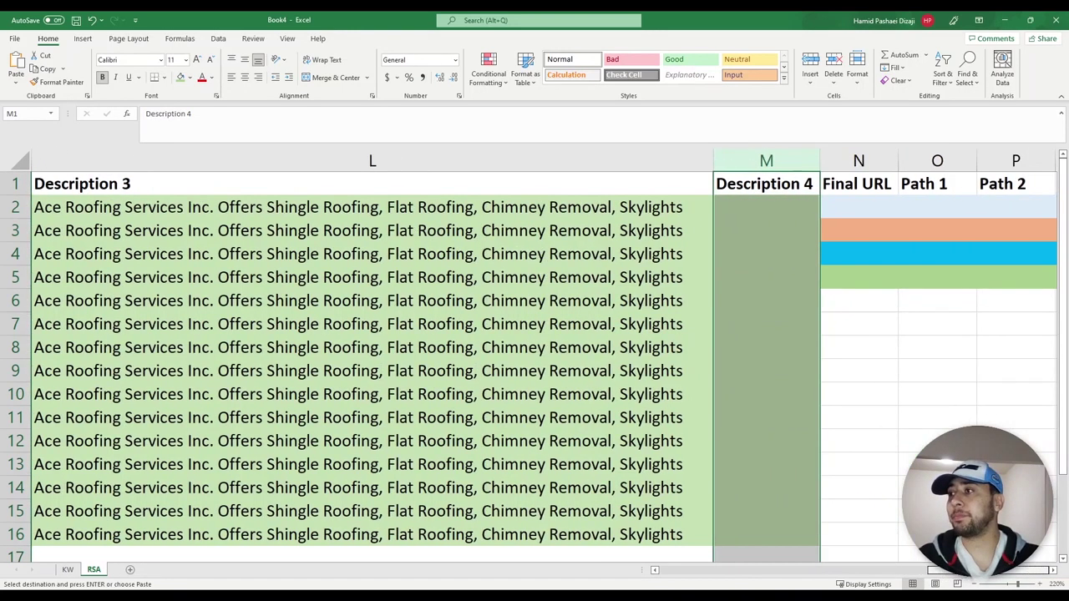
click(1053, 570)
drag(107, 163, 214, 166)
drag(876, 571, 825, 574)
drag(931, 161, 361, 159)
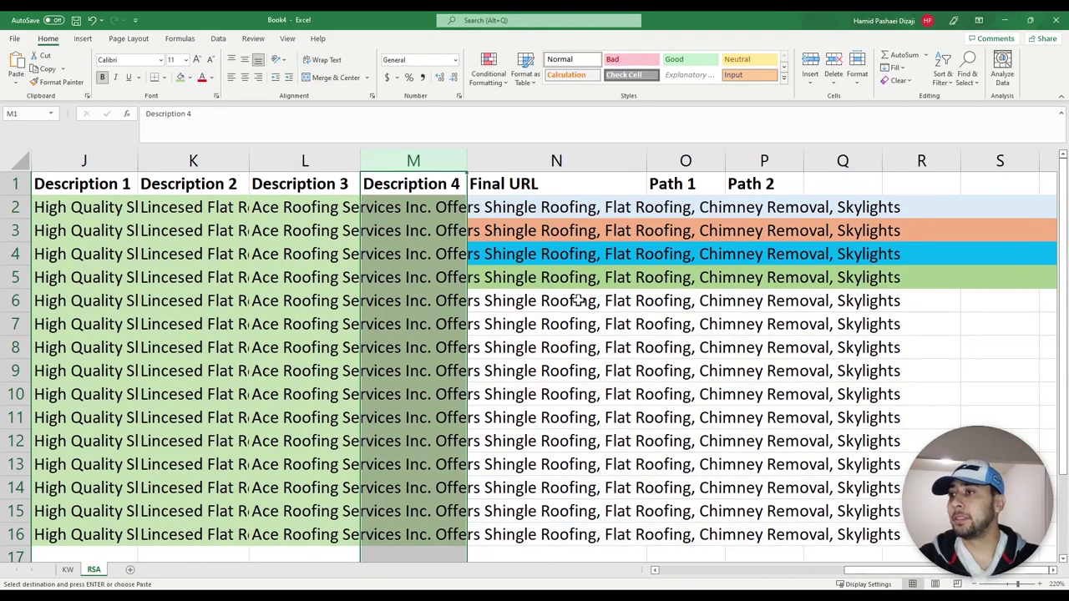
click(576, 301)
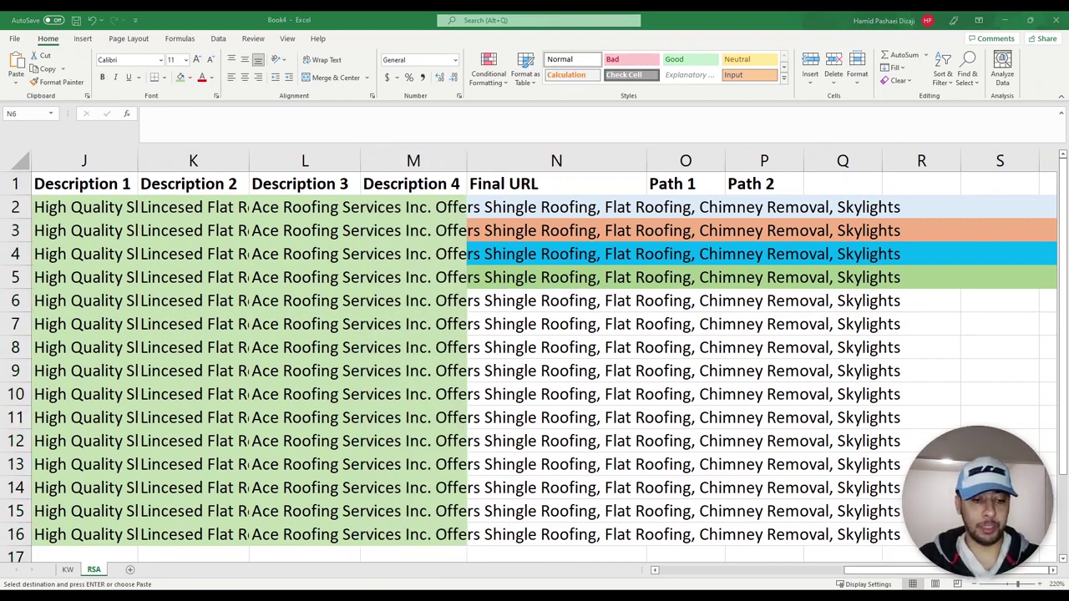
Paste the tracking URLs into Final URL and the Path 1 values, autofitting column O
click(488, 207)
text(http://aceroofingtoronto.com?utm_source=google-ads&utm_medium=ppc&utm_campaign=sep2021 http://aceroofingtoronto.com?utm_source=google-ads&utm_medium=ppc&utm_campaign=sep2021 http://aceroofingtoronto.com?utm_source=google-ads&utm_medium=ppc&utm_campaign=sep2021 http://aceroofingtoronto.com?utm_source=google-ads&utm_medium=ppc&utm_campaign=sep2021 http://aceroofingtoronto.com?utm_source=google-ads&utm_medium=ppc&utm_campaign=sep2021 http://aceroofingtoronto.com?utm_source=google-ads&utm_medium=ppc&utm_campaign=sep2021 http://aceroofingtoronto.com?utm_source=google-ads&utm_medium=ppc&utm_campaign=sep2021 http://aceroofingtoronto.com?utm_source=google-ads&utm_medium=ppc&utm_campaign=sep2021 http://aceroofingtoronto.com?utm_source=google-ads&utm_medium=ppc&utm_campaign=sep2021 http://aceroofingtoronto.com?utm_source=google-ads&utm_medium=ppc&utm_campaign=sep2021 http://aceroofingtoronto.com?utm_source=google-ads&utm_medium=ppc&utm_campaign=sep2021 http://aceroofingtoronto.com?utm_source=google-ads&utm_medium=ppc&utm_campaign=sep2021 http://aceroofingtoronto.com?utm_source=google-ads&utm_medium=ppc&utm_campaign=sep2021 http://aceroofingtoronto.com?utm_source=google-ads&utm_medium=ppc&utm_campaign=sep2021 http://aceroofingtoronto.com?utm_source=google-ads&utm_medium=ppc&utm_campaign=sep2021)
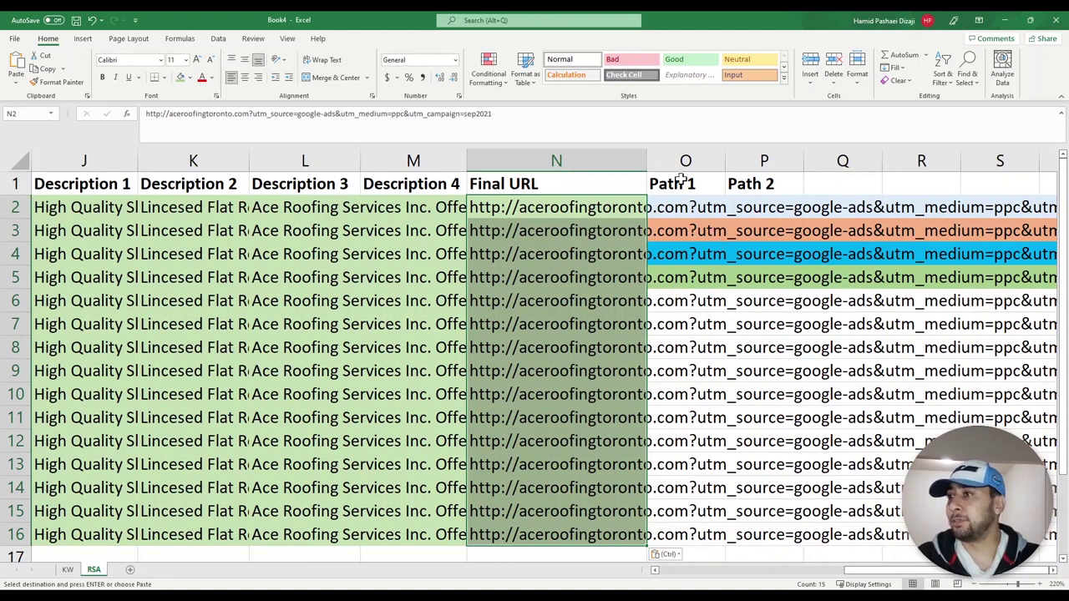
click(723, 193)
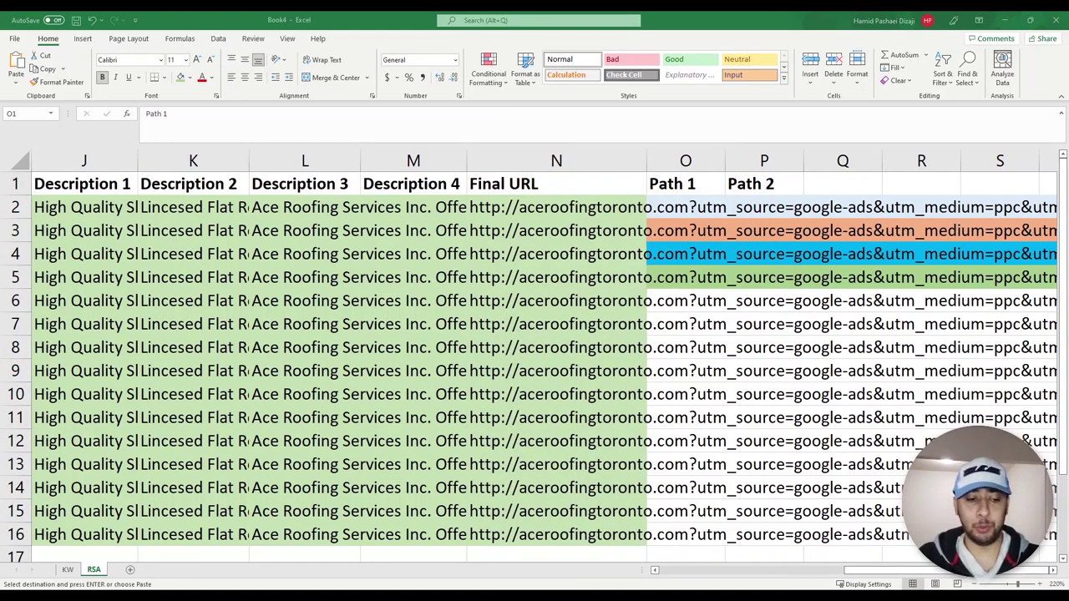
key(Down)
text(flat-roofing roof roof asphalt asphalt shingle skylight residental commercial skylight commercial residental roof roof chimney)
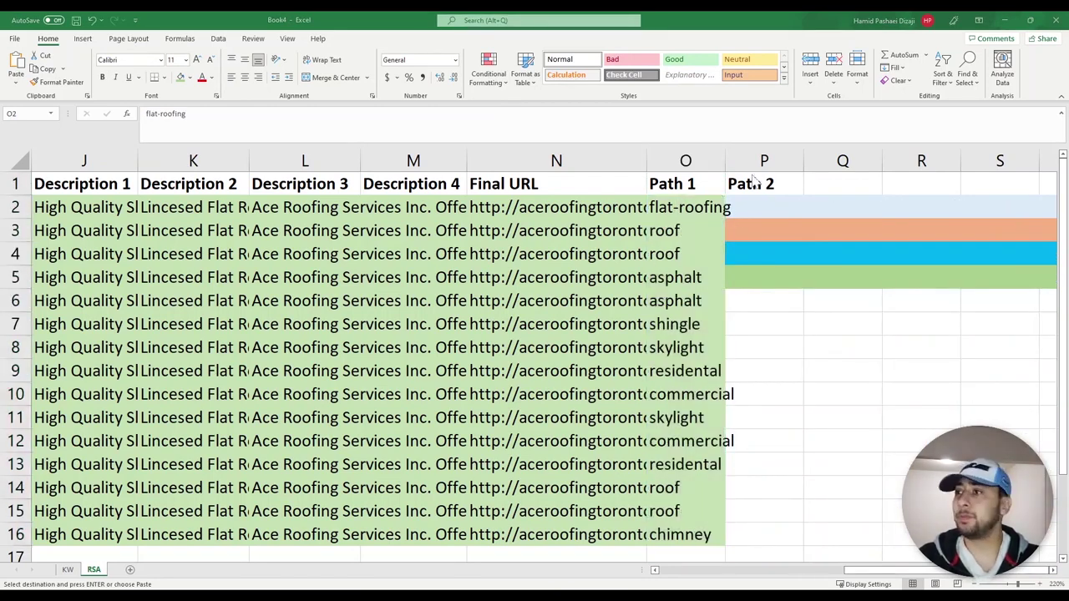
double_click(726, 162)
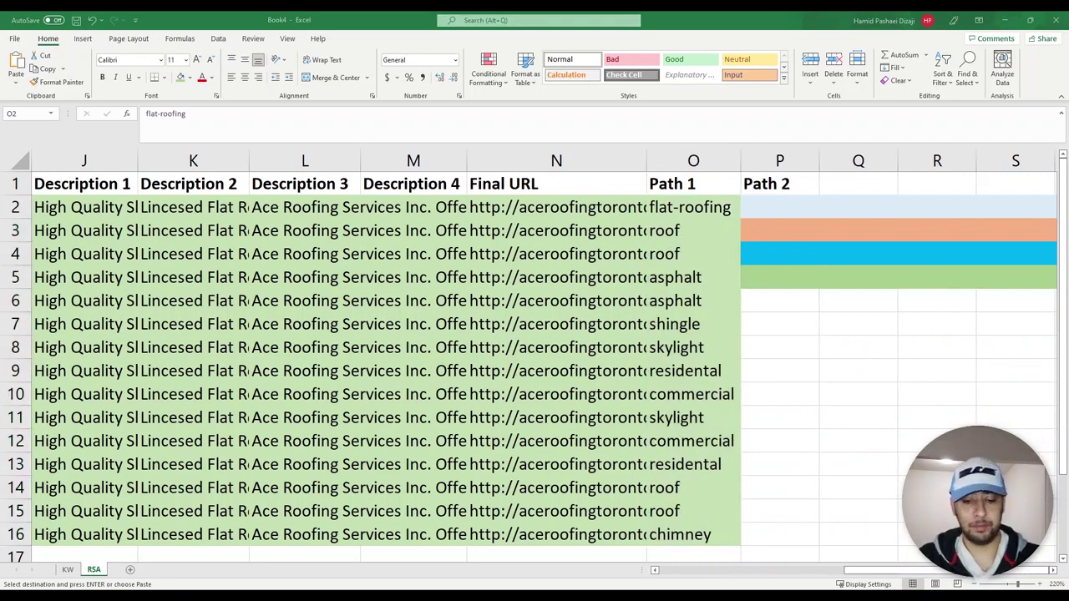
key(Escape)
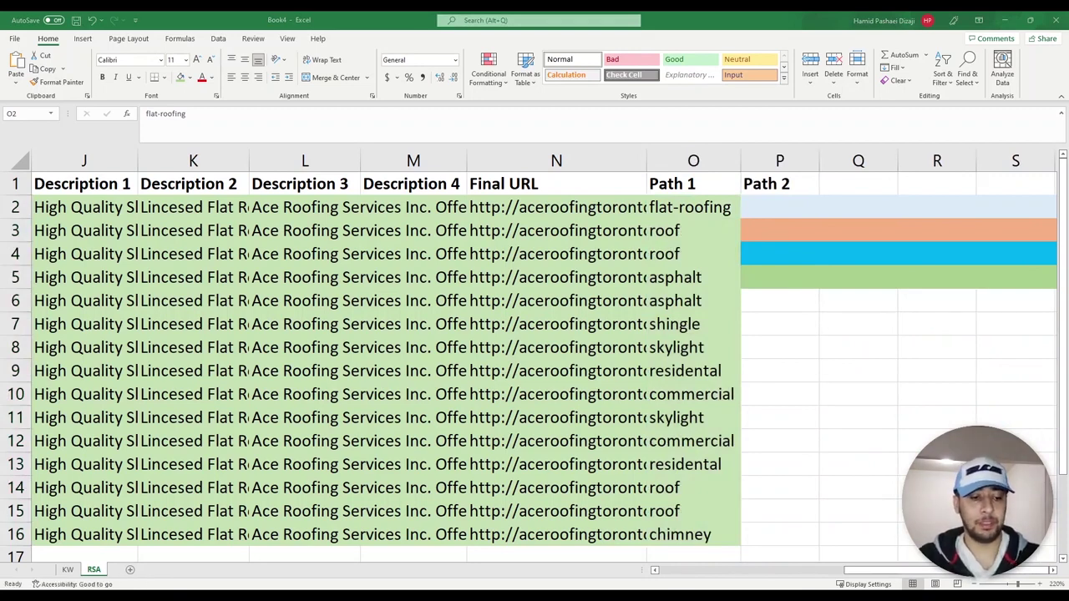
Paste the Path 2 values starting at P2 and autofit column P
key(ctrl+shift+Down)
click(763, 206)
text(repair replacement roof shingle   skylight skylight  roofing roofing installation inspection removal)
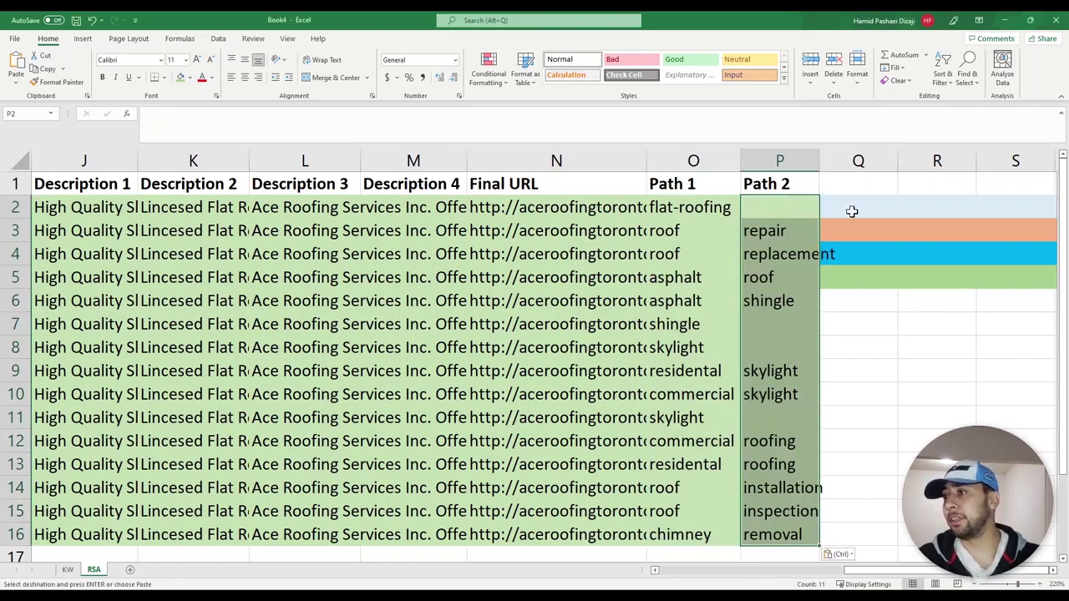
double_click(819, 162)
drag(877, 570, 448, 572)
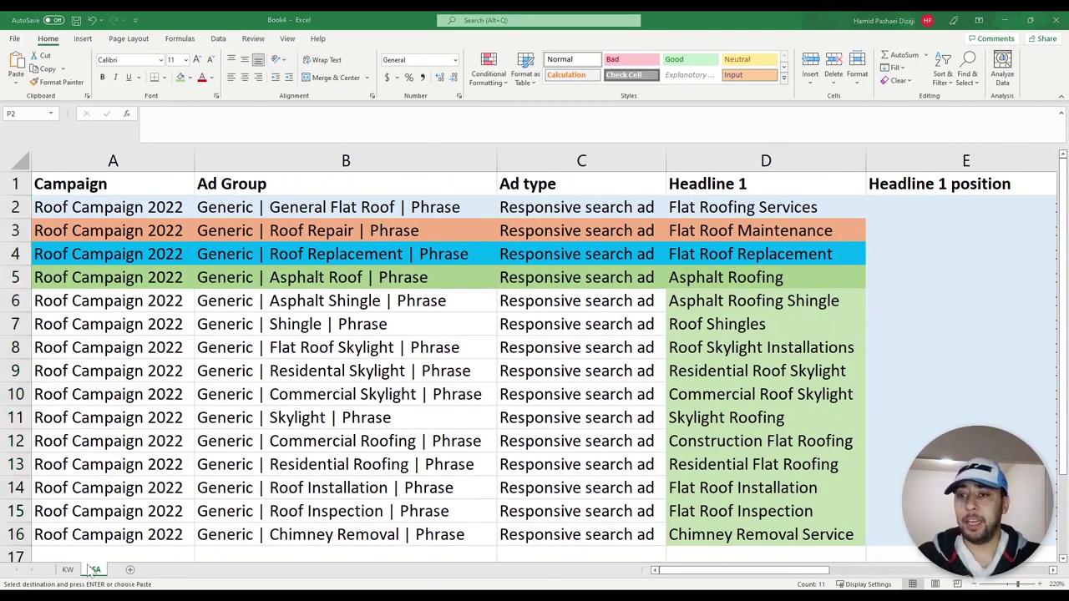
click(67, 570)
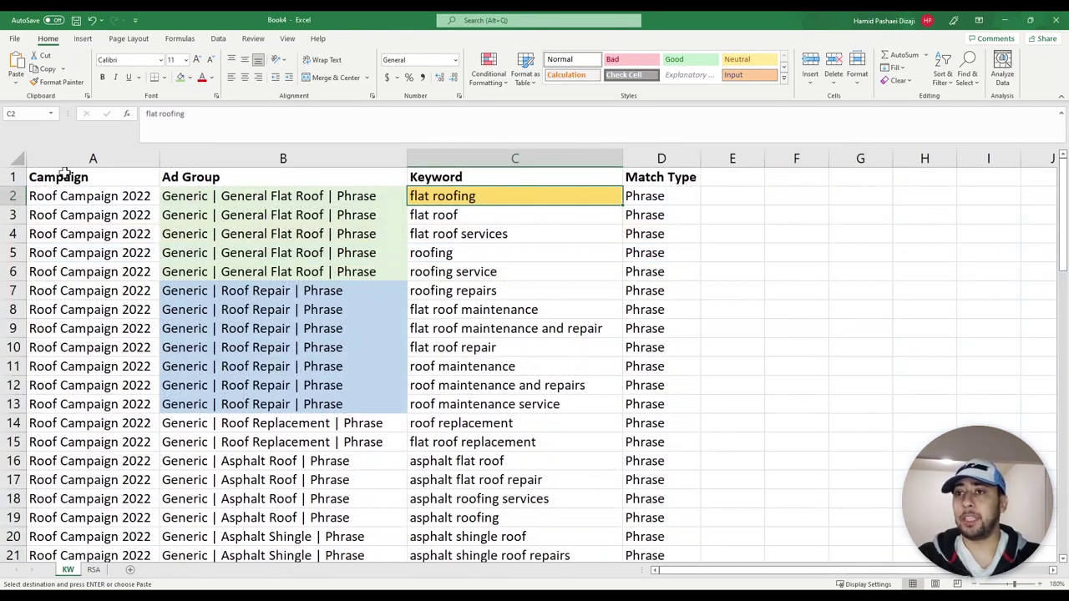
click(84, 158)
click(167, 159)
click(483, 157)
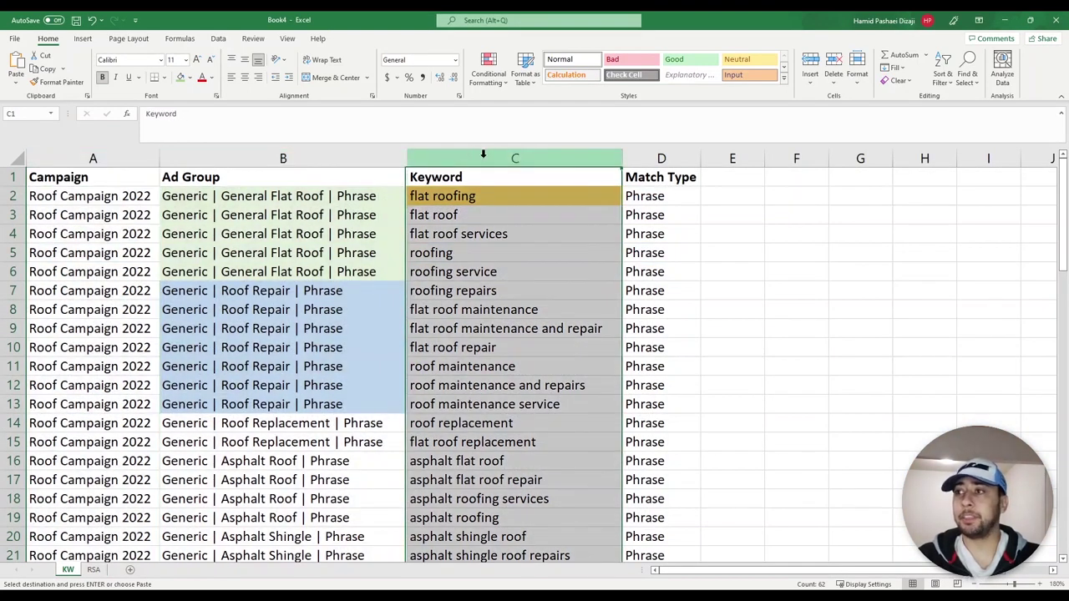
click(661, 158)
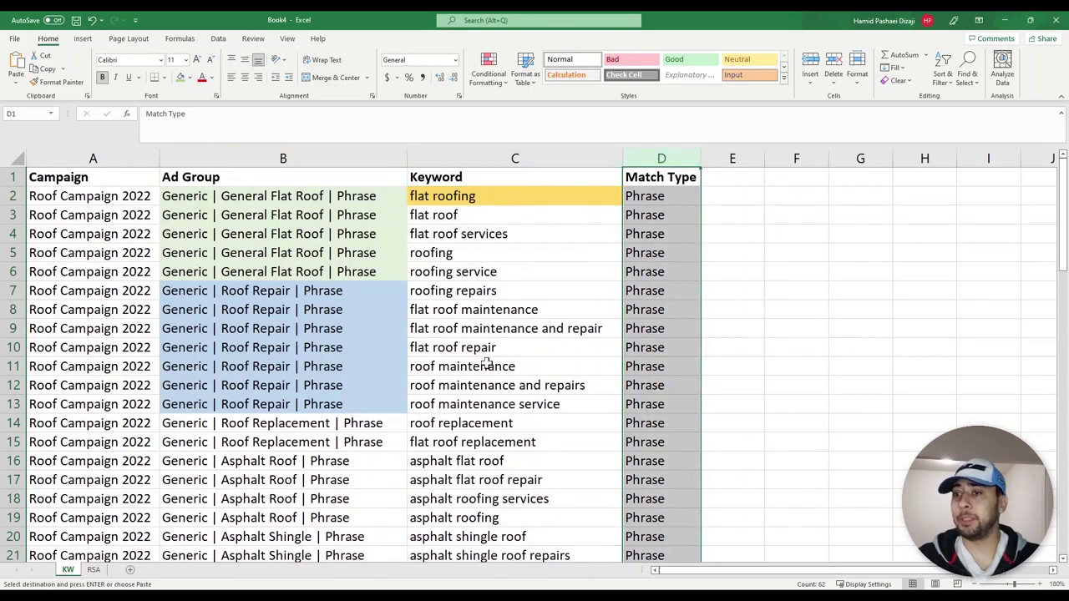
click(93, 569)
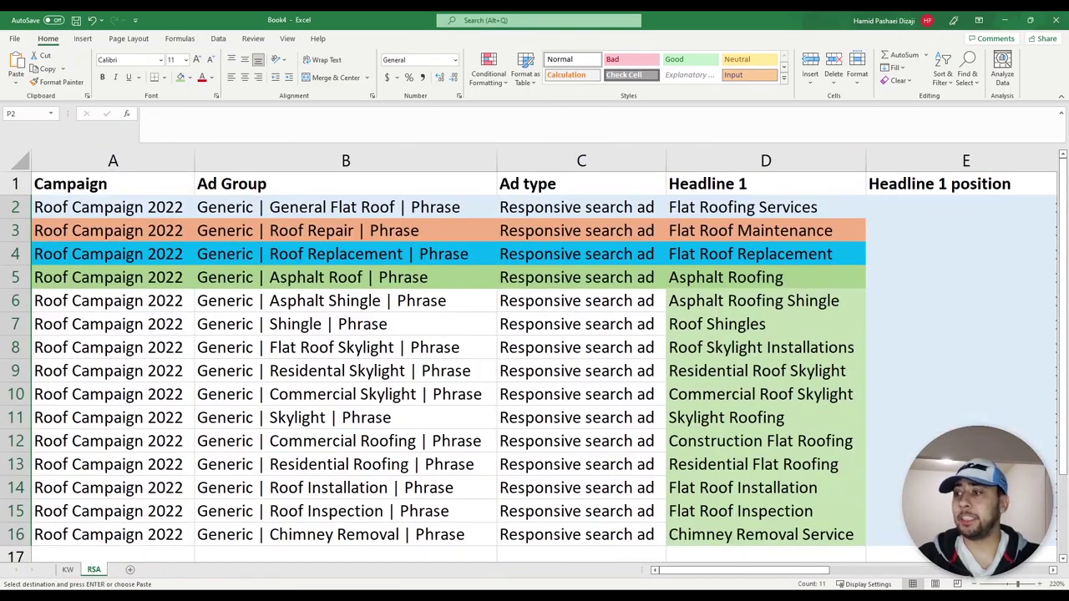
click(113, 160)
click(335, 158)
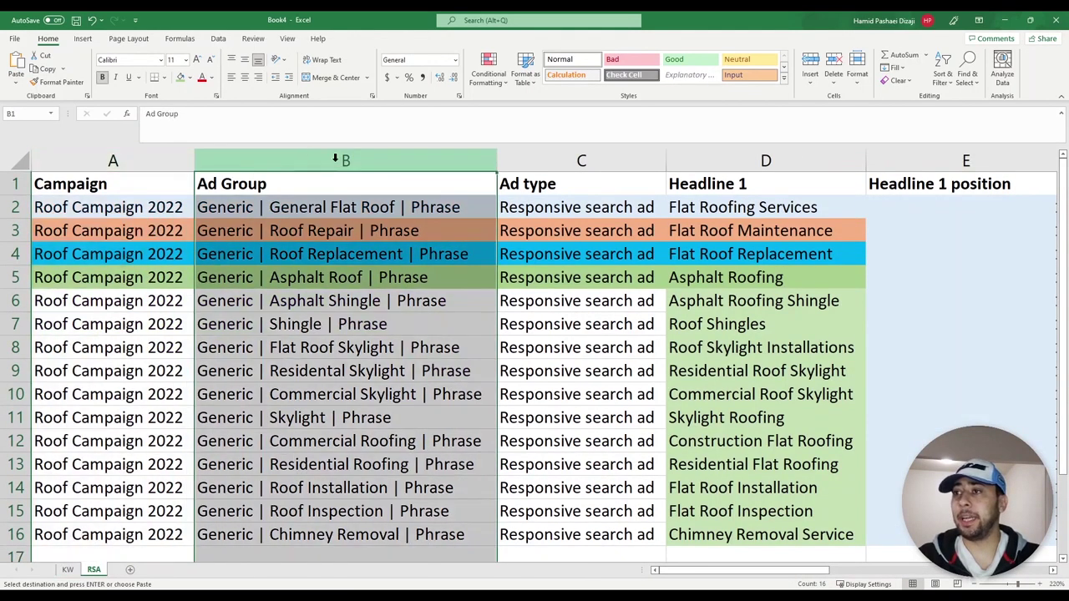
click(537, 159)
drag(673, 159, 884, 163)
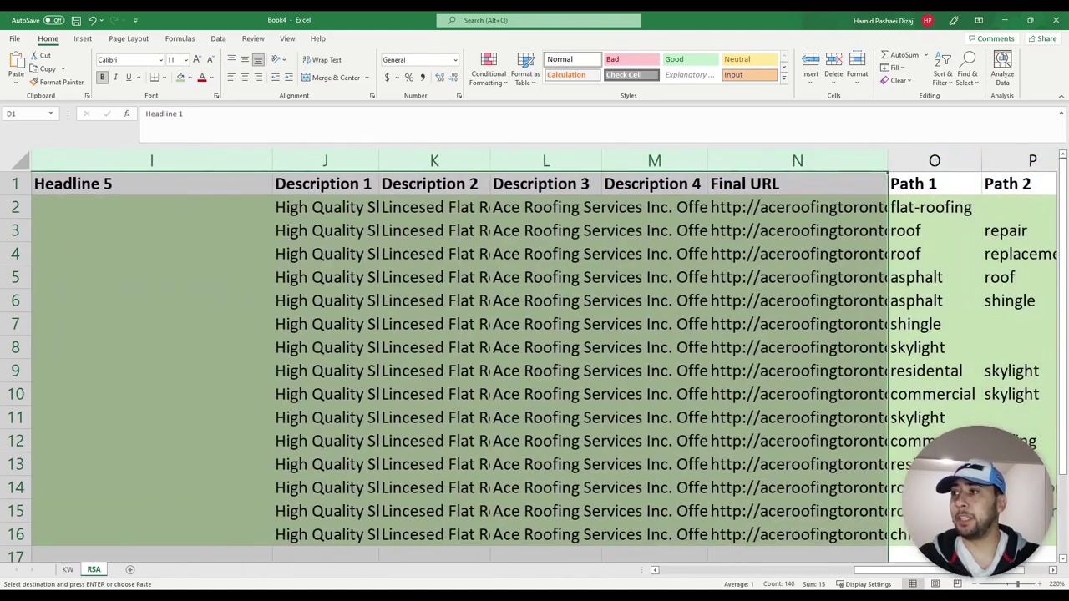
drag(873, 571, 535, 569)
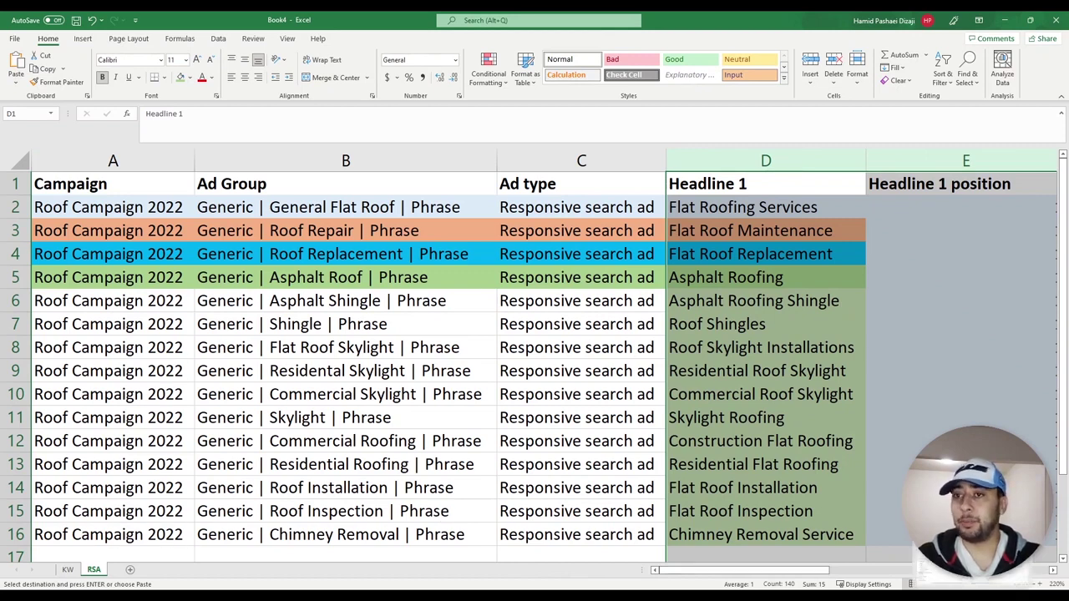
key(alt+Tab)
key(alt+Tab)
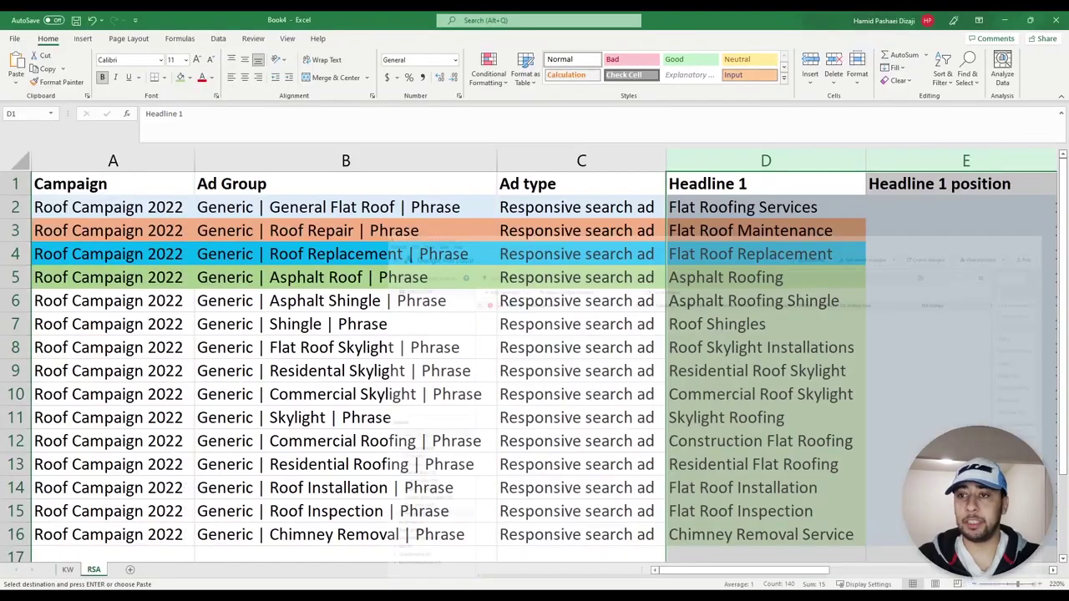
key(alt+Tab)
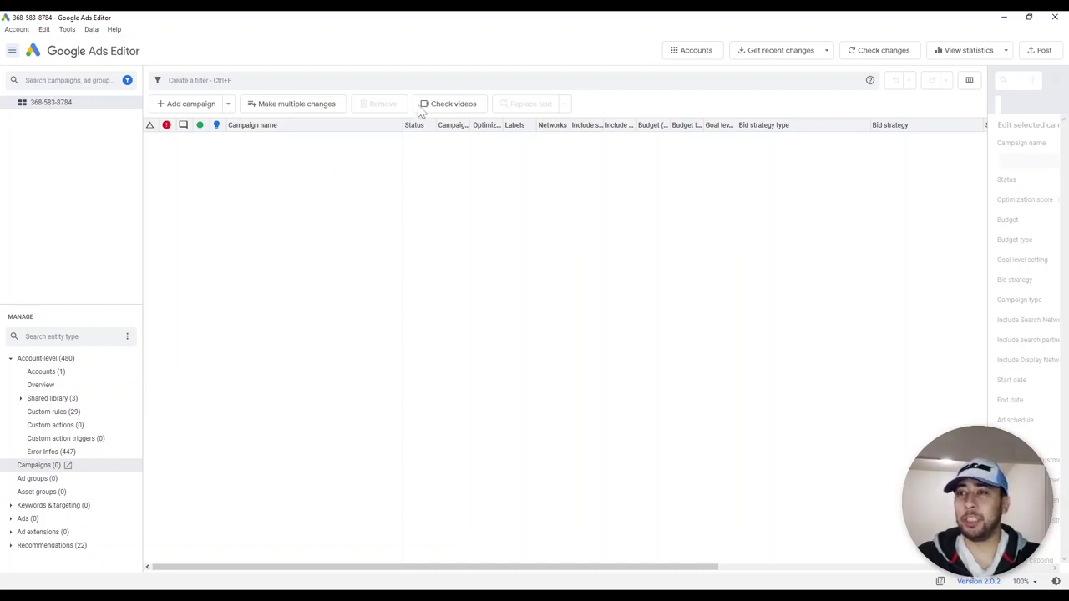
Check the account-level overview and the empty Campaigns, Ad groups and Asset groups lists
click(12, 359)
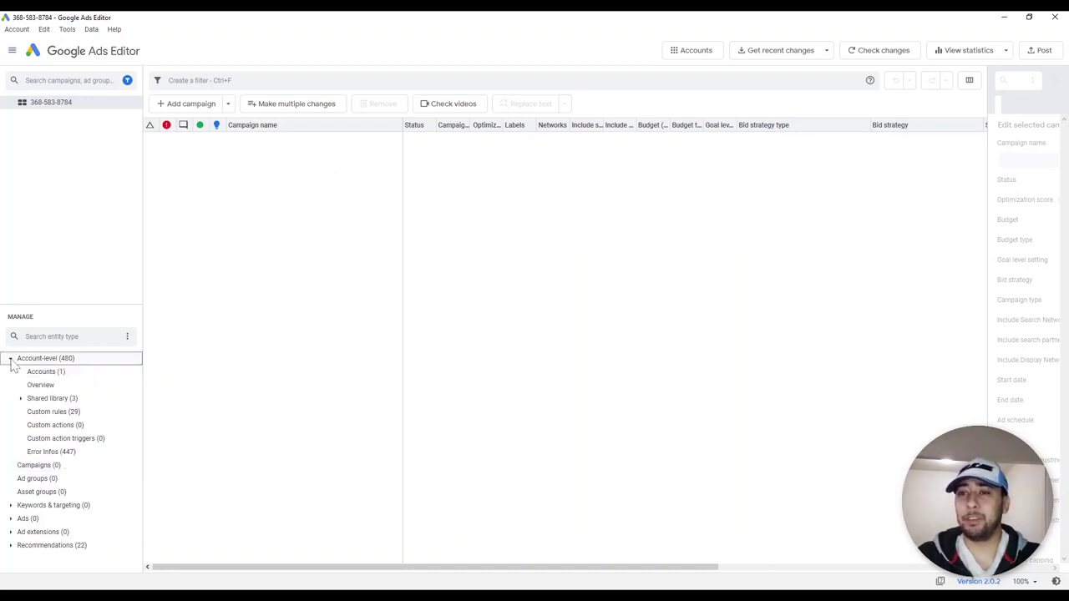
click(61, 146)
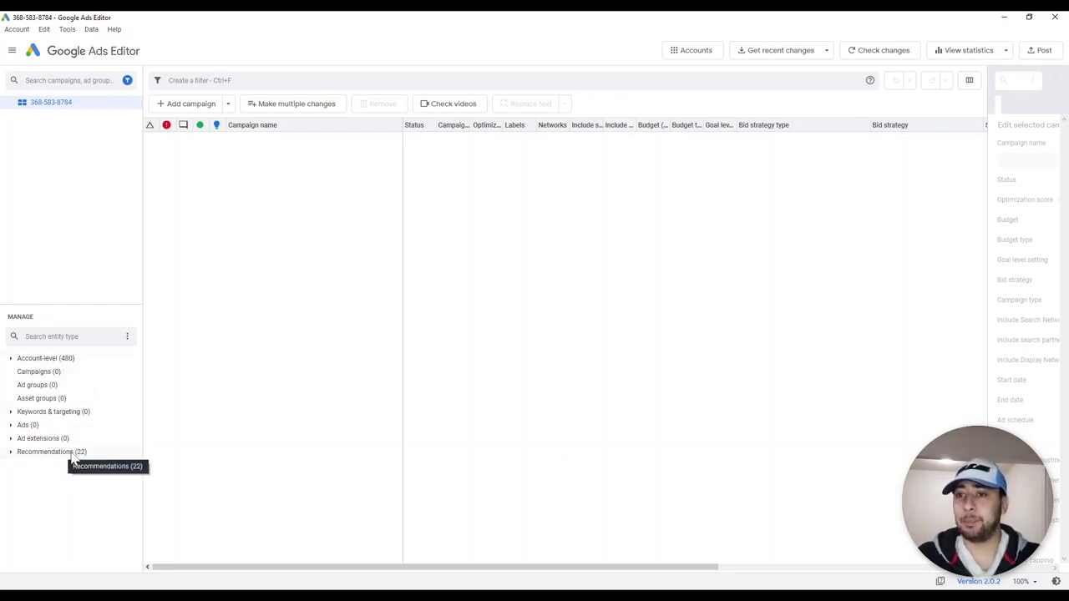
click(55, 360)
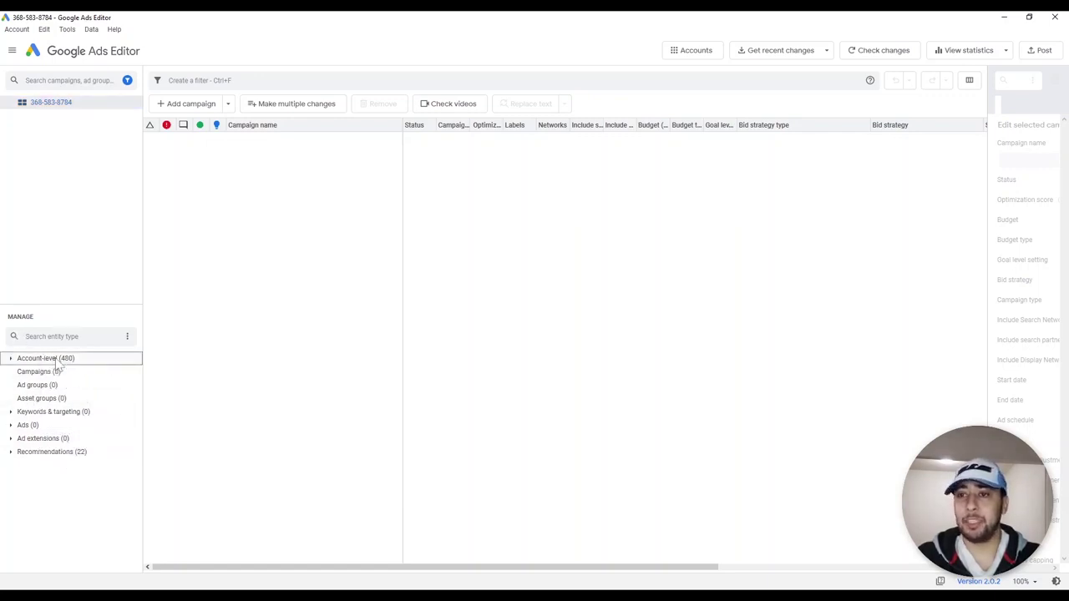
click(11, 359)
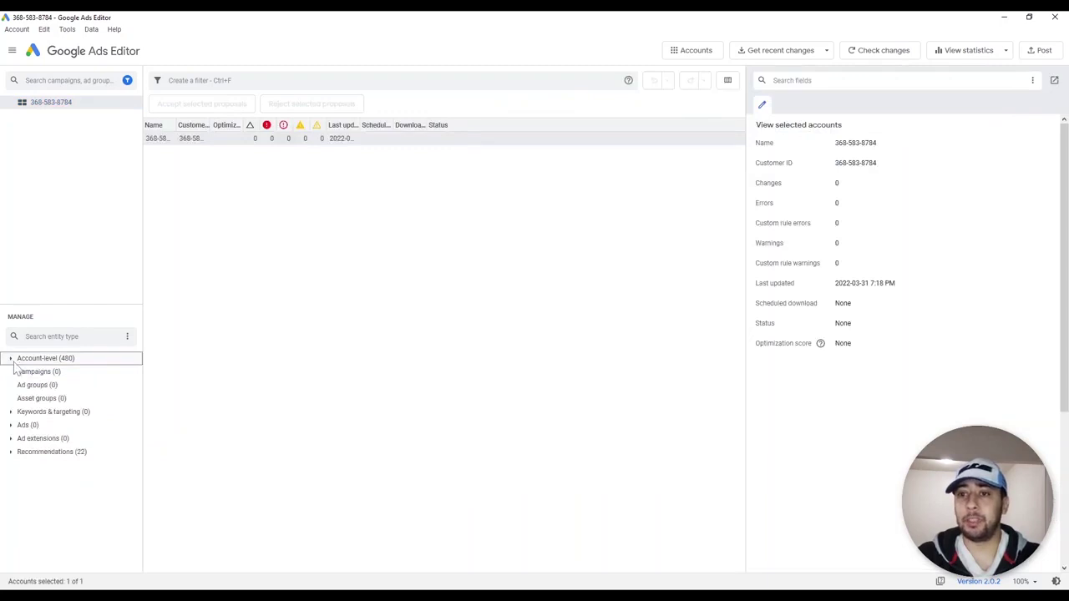
click(38, 372)
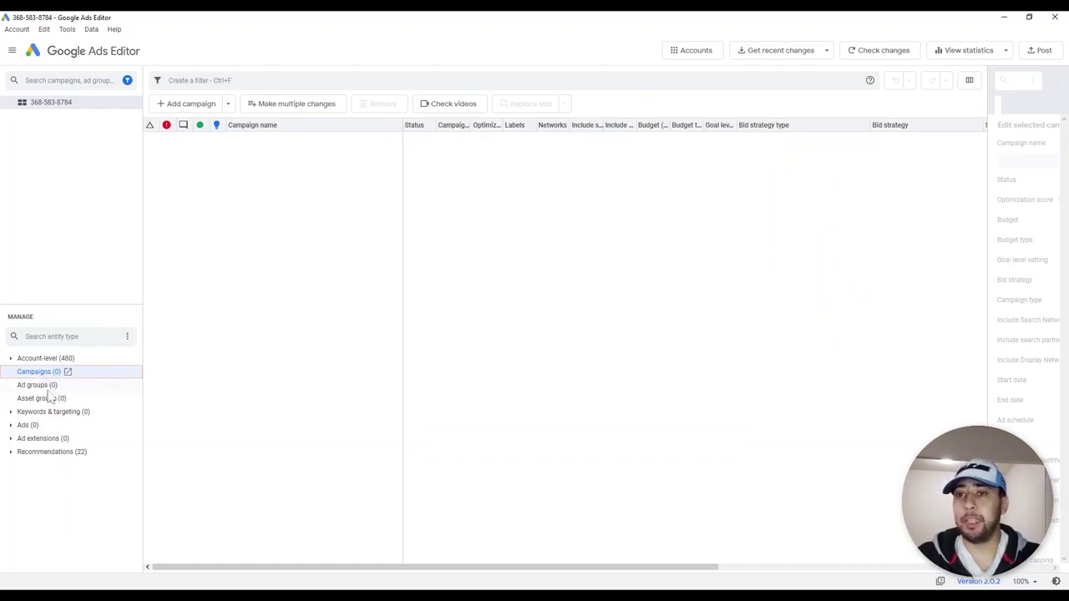
click(41, 386)
click(40, 399)
Check the Keywords & targeting categories, then return to the Excel workbook
click(11, 412)
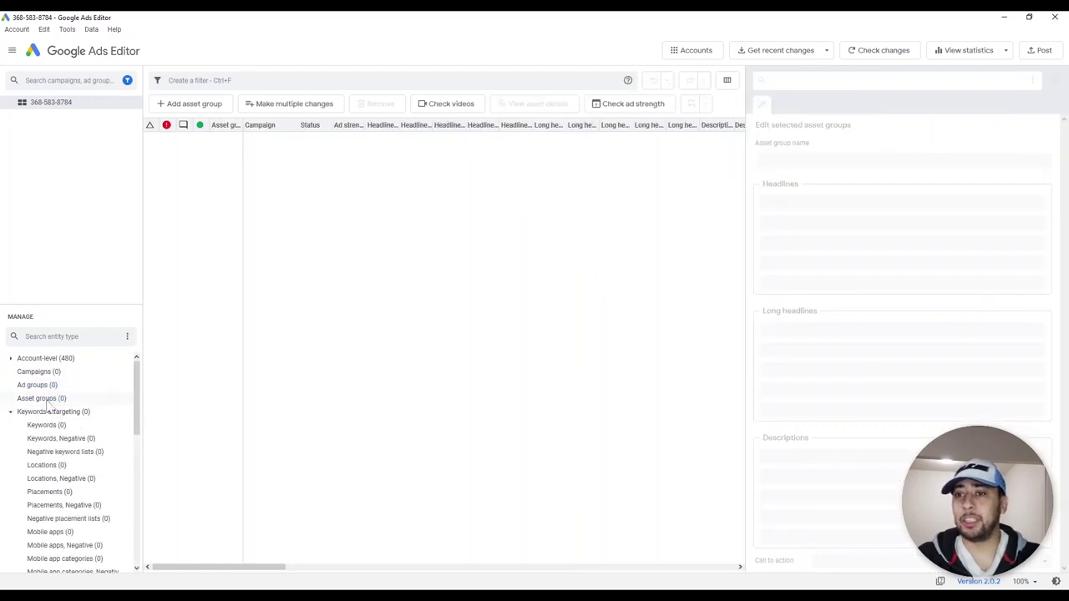
click(40, 373)
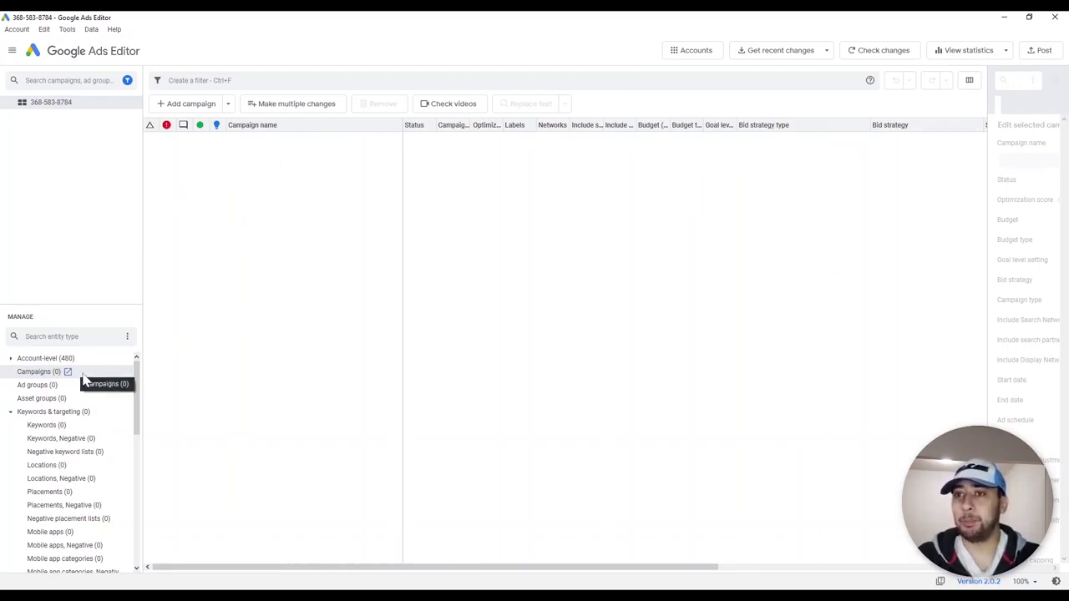
click(11, 412)
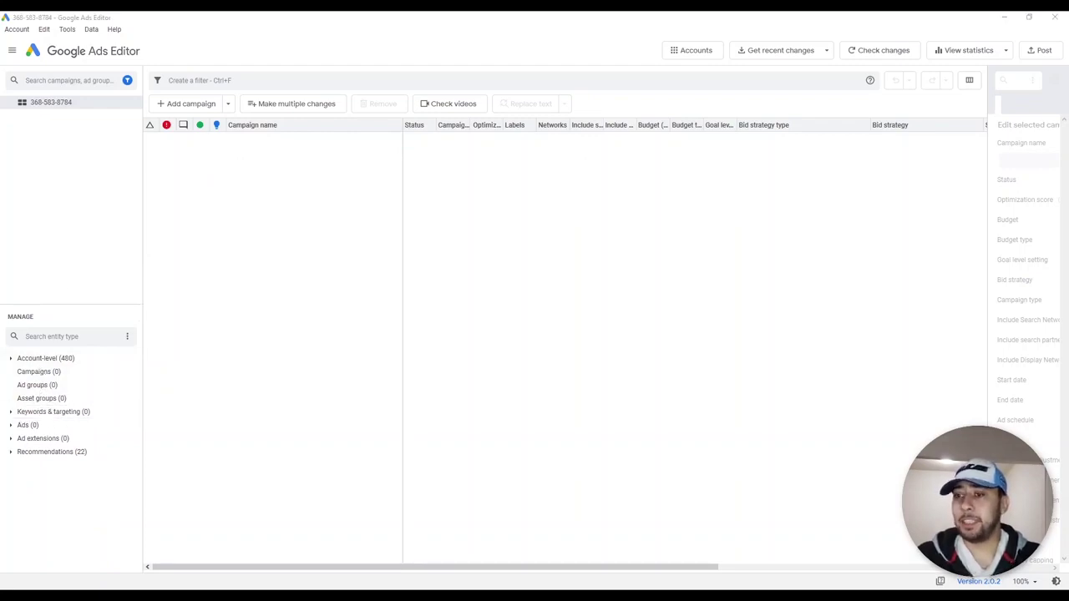
key(alt+Tab)
key(alt+Tab)
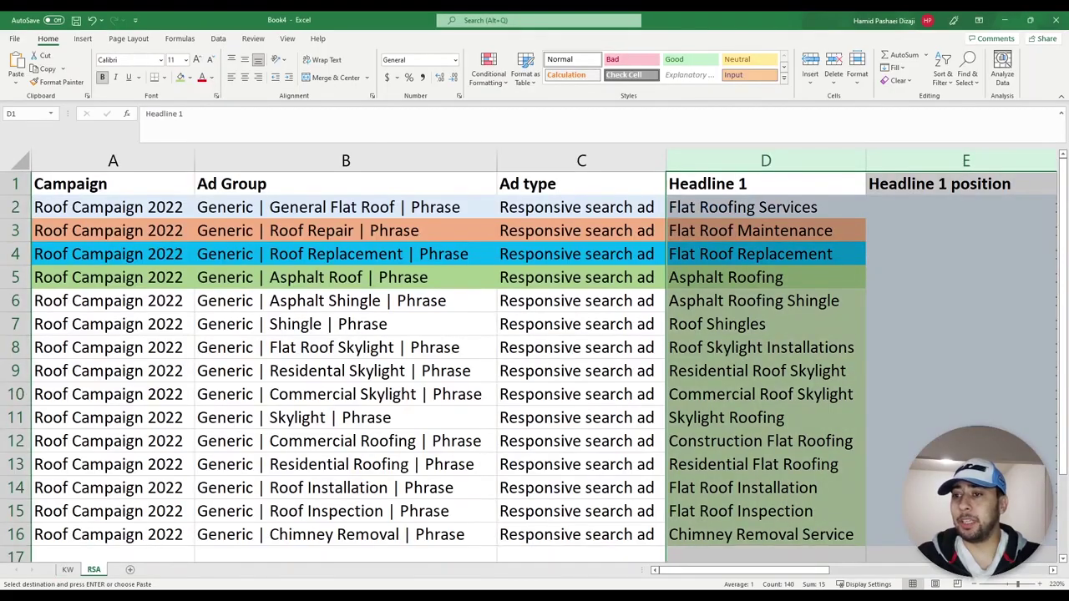
Copy the KW sheet's Campaign column into a new workbook and autofit it
click(68, 570)
drag(119, 157, 459, 157)
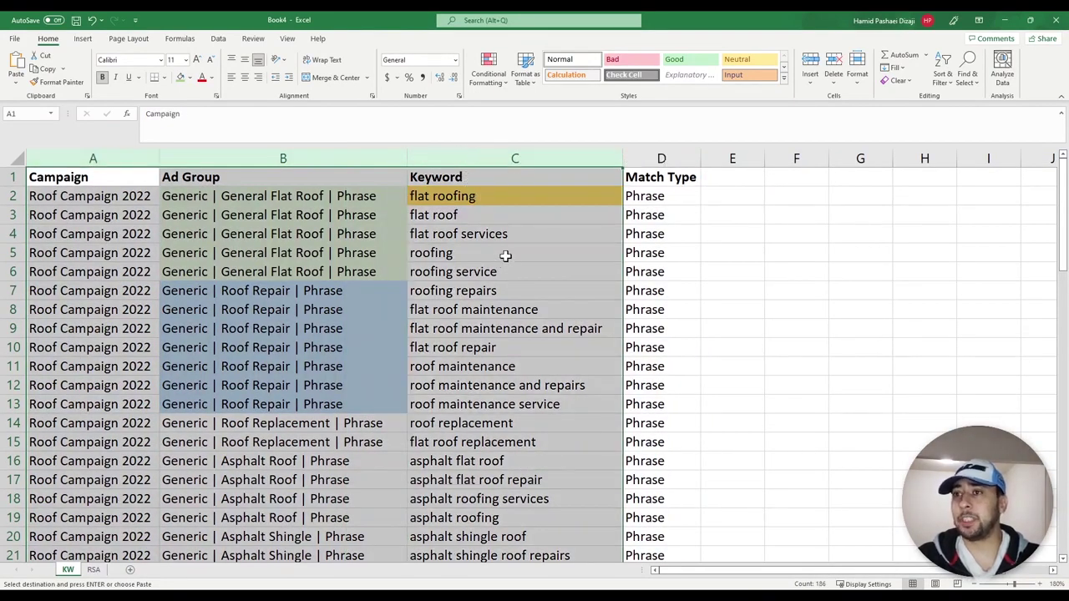
click(95, 155)
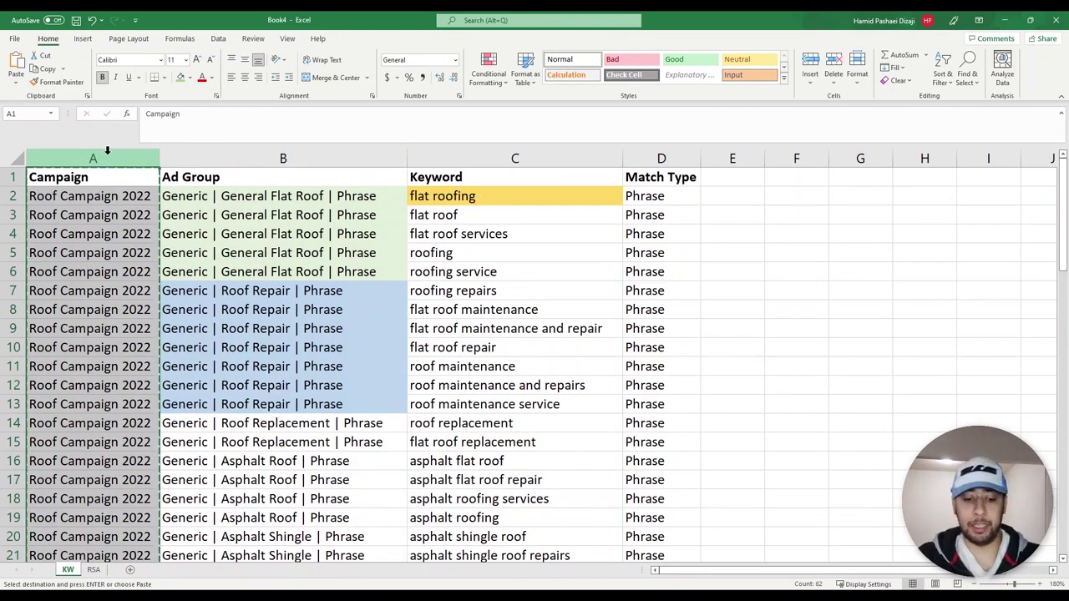
key(ctrl+n)
key(ctrl+v)
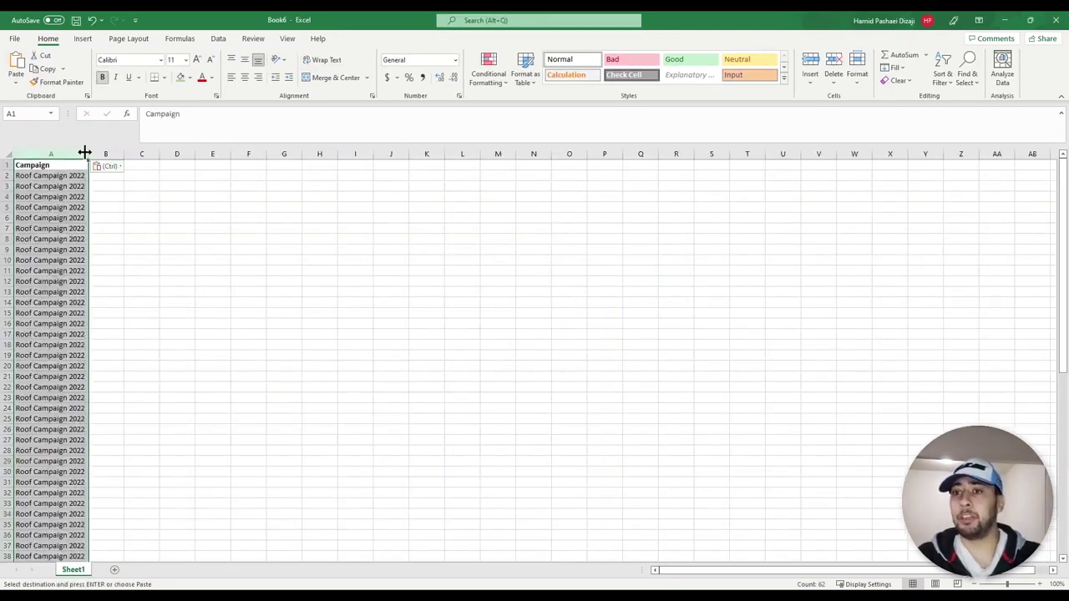
double_click(86, 154)
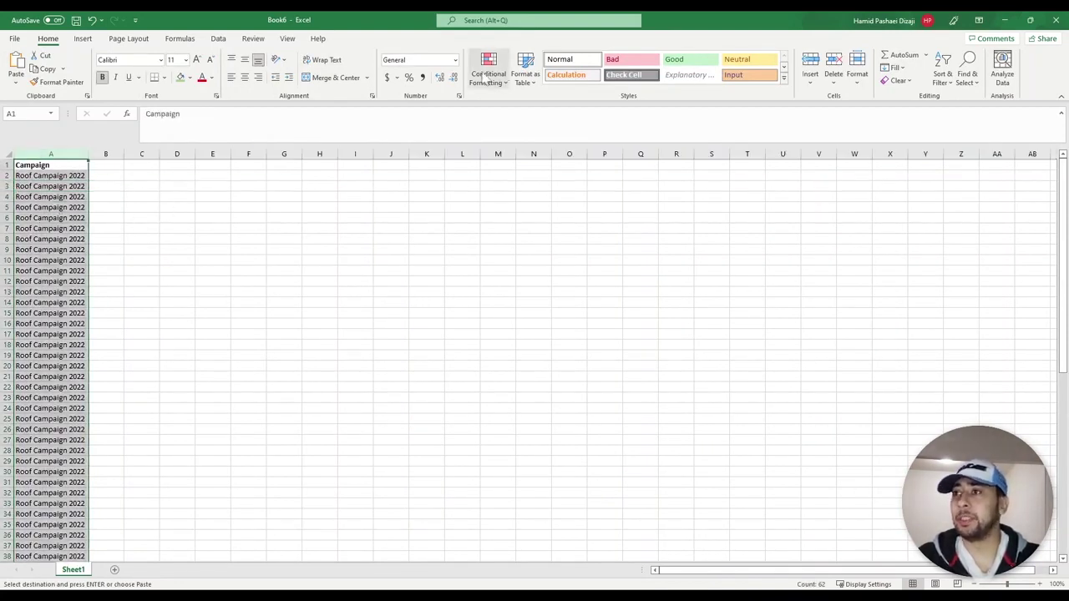
Remove duplicates in column A, leaving only Roof Campaign 2022
click(218, 39)
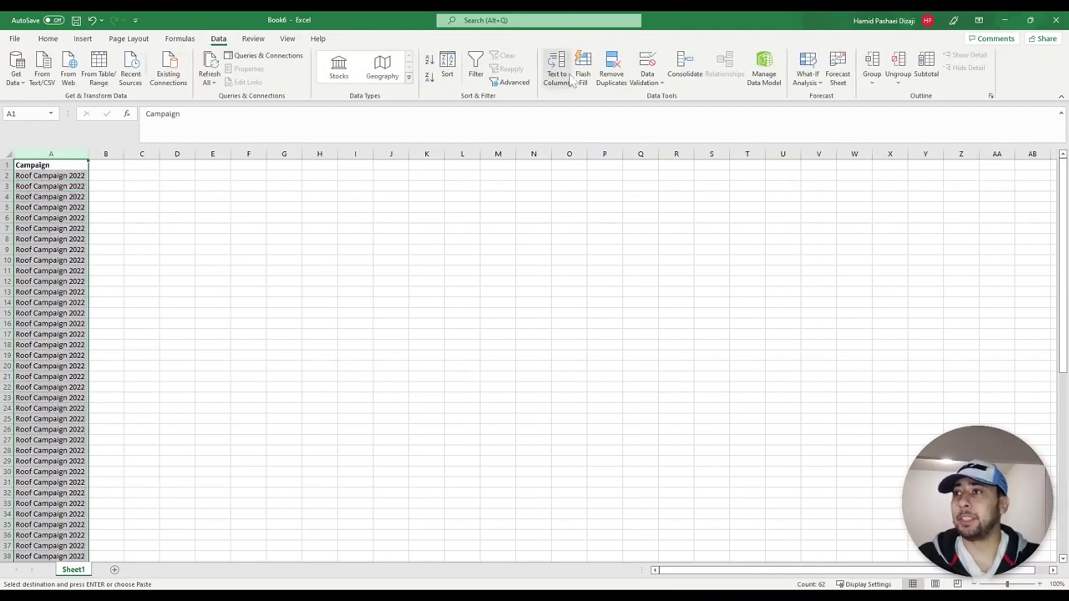
click(611, 73)
click(789, 476)
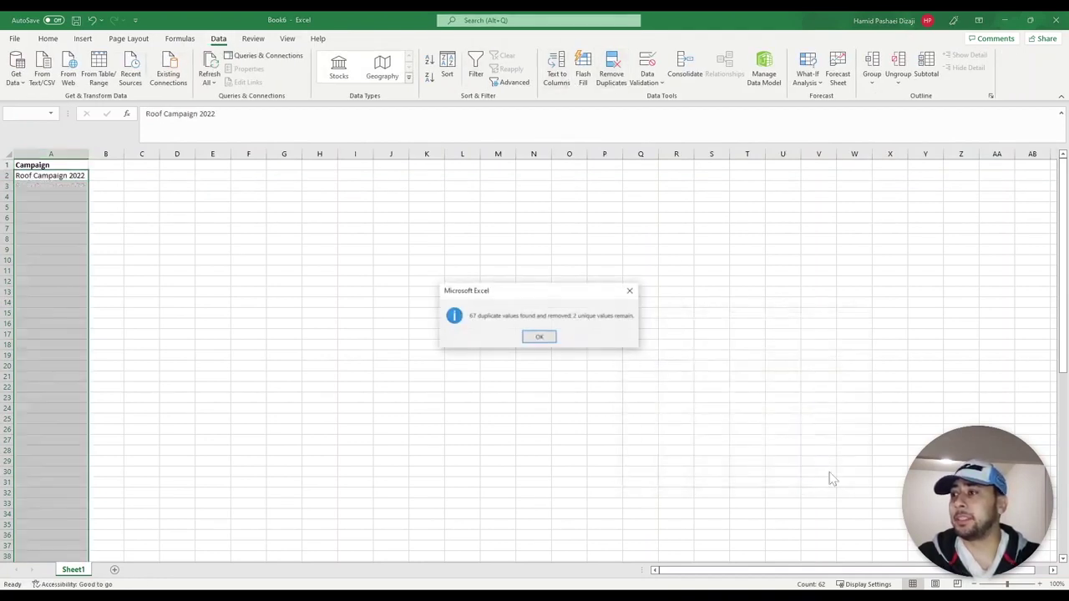
click(539, 337)
drag(23, 176, 24, 164)
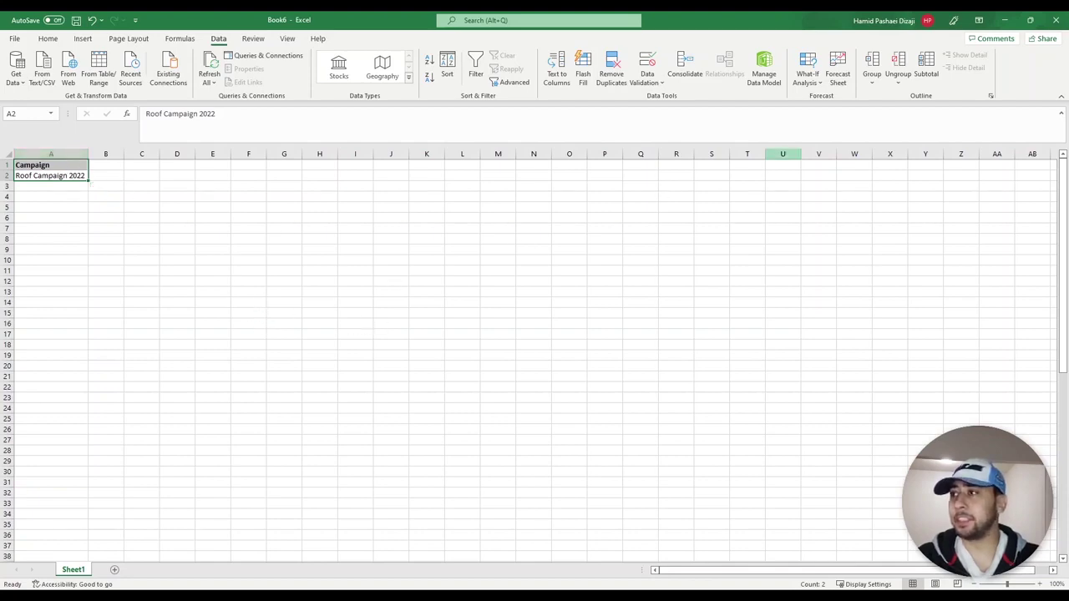
Close the scratch workbook without saving, reselect Book4's Campaign column, and return to Ads Editor
click(1056, 19)
click(608, 366)
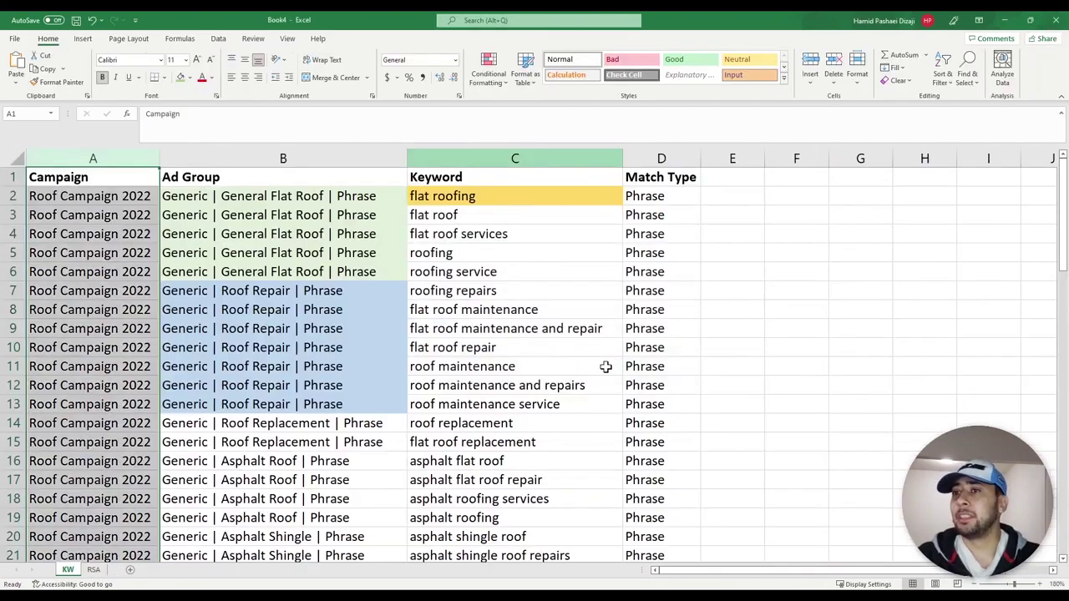
drag(206, 159, 89, 156)
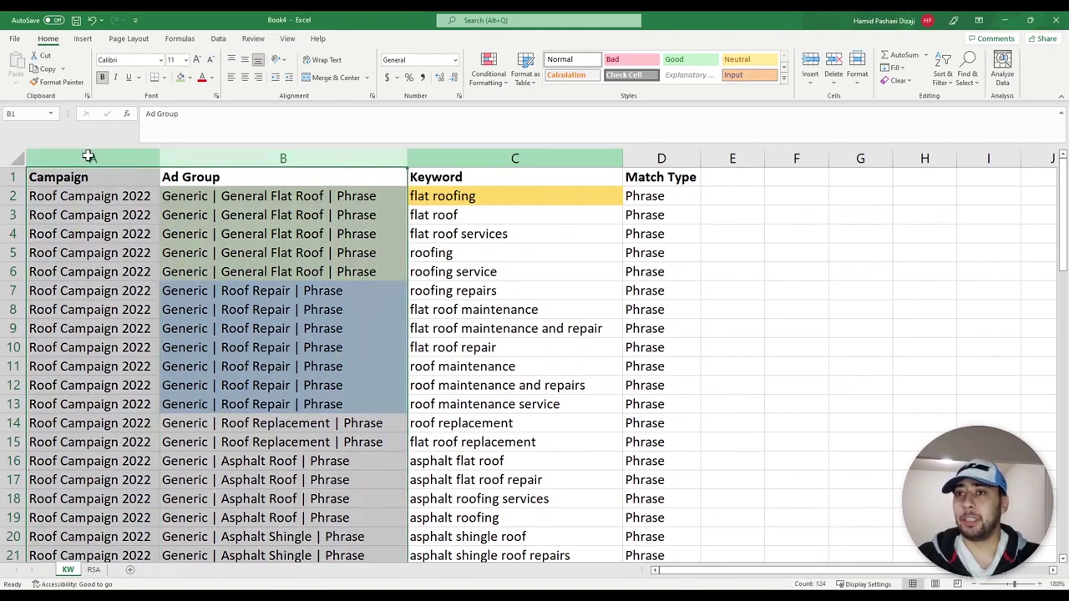
click(89, 156)
key(alt+Tab)
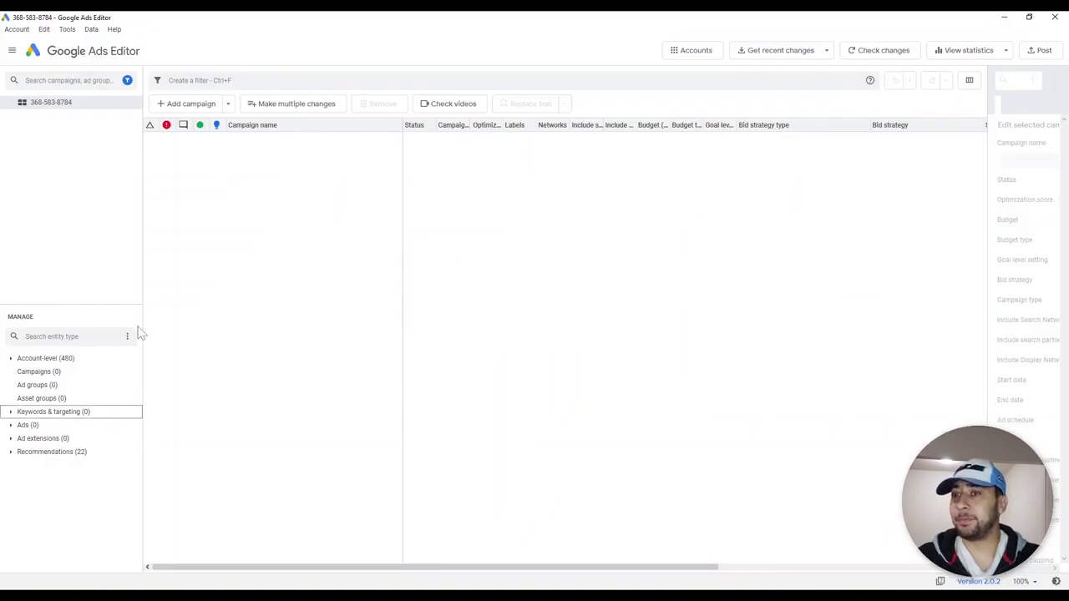
View the empty Campaigns (0) list and switch back to the Excel workbook
click(35, 373)
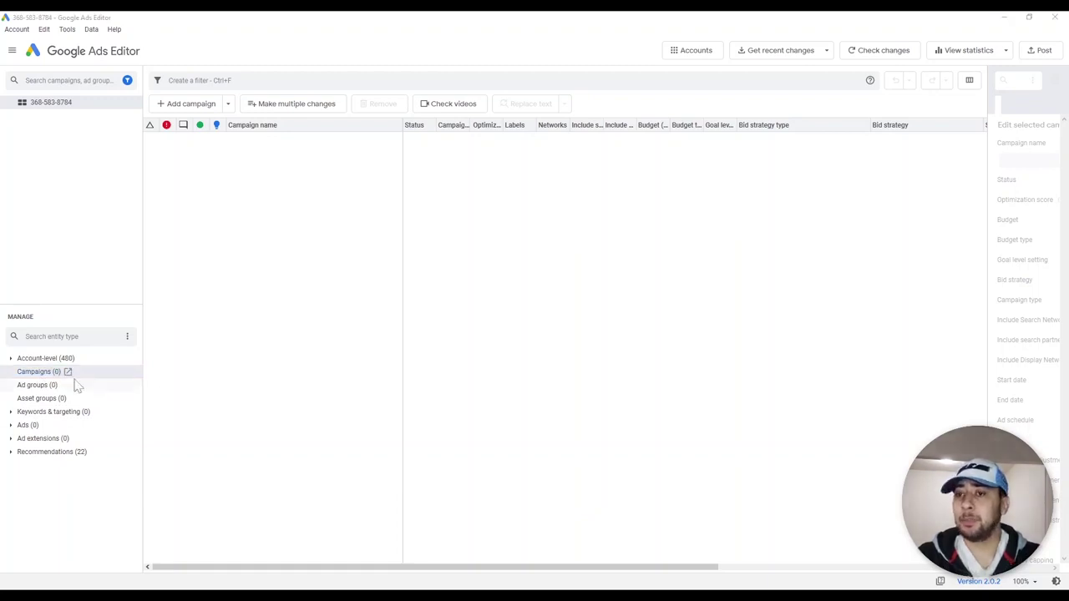
click(48, 376)
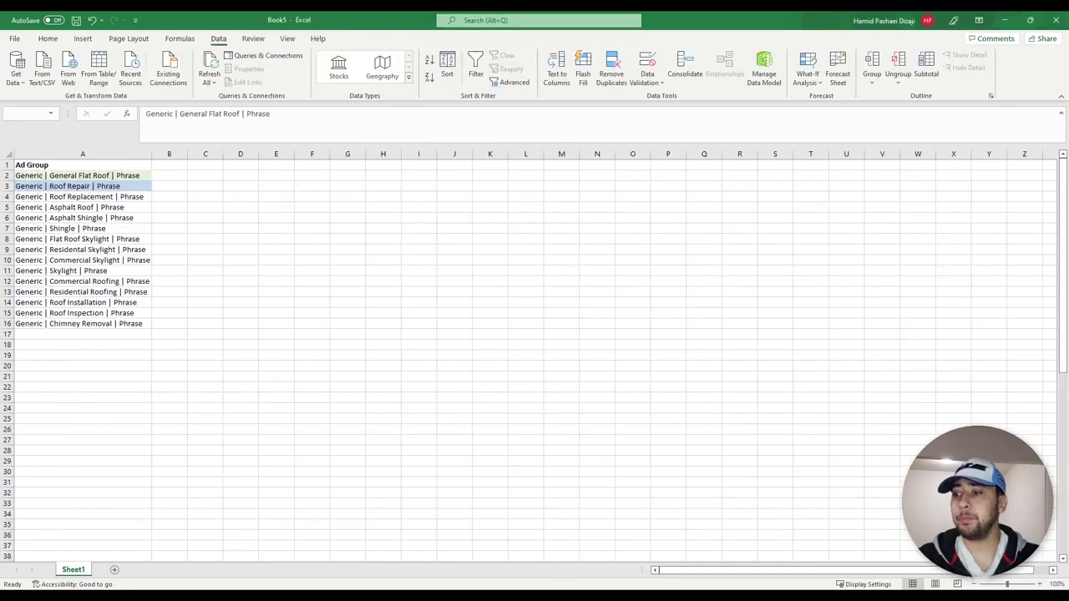
Paste the ad group names into the scratch workbook and close it without saving
text(Generic | General Flat Roof | Phrase Generic | Roof Repair | Phrase Generic | Roof Replacement | Phrase Generic | Asphalt Roof | Phrase Generic | Asphalt Shingle | Phrase Generic | Shingle | Phrase Generic | Flat Roof Skylight | Phrase Generic | Residental Skylight | Phrase Generic | Commercial Skylight | Phrase Generic | Skylight | Phrase Generic | Commercial Roofing | Phrase Generic | Residential Roofing | Phrase Generic | Roof Installation | Phrase Generic | Roof Inspection | Phrase Generic | Chimney Removal | Phrase)
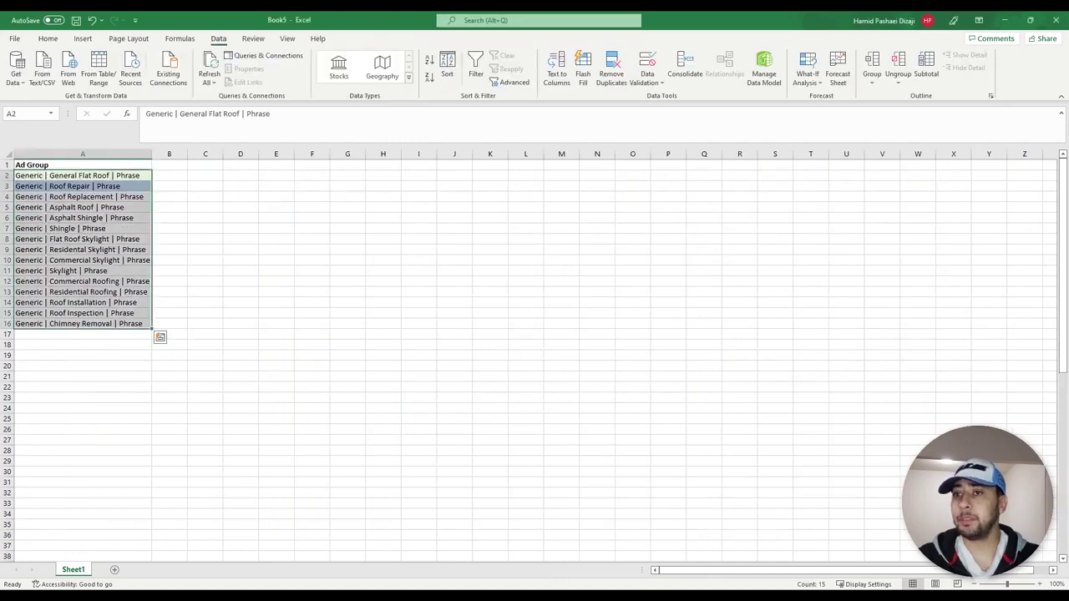
click(1055, 19)
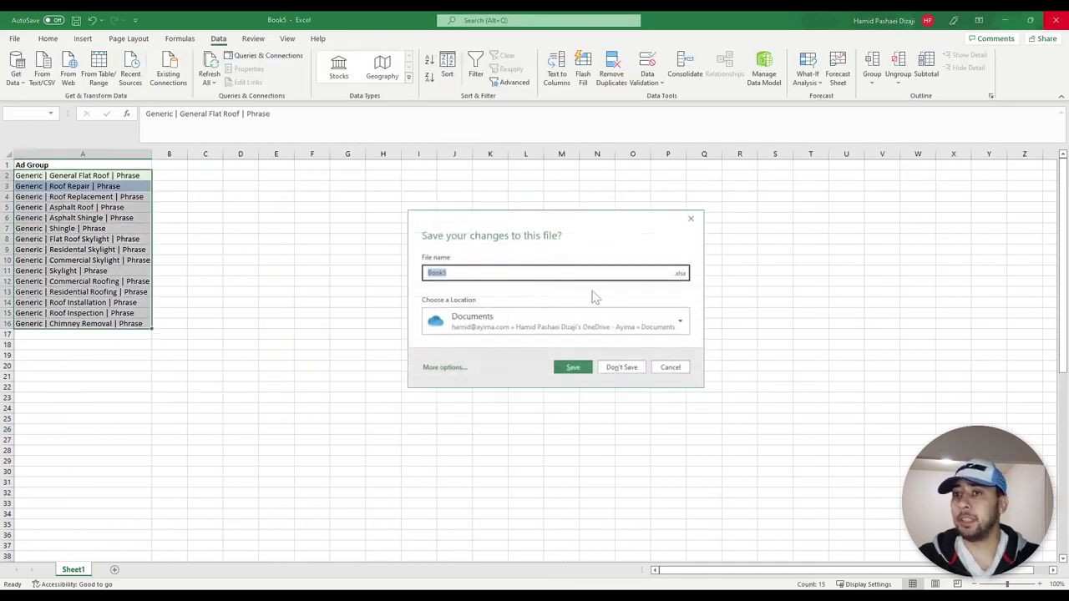
click(620, 368)
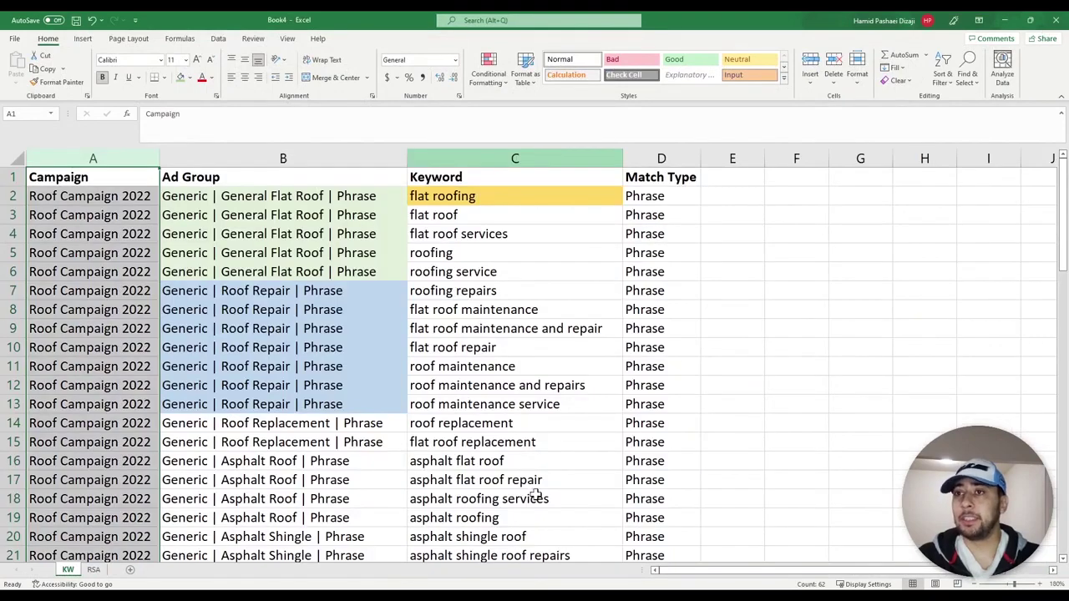
Select Book4's Ad Group and Campaign columns and switch to Google Ads Editor
click(318, 160)
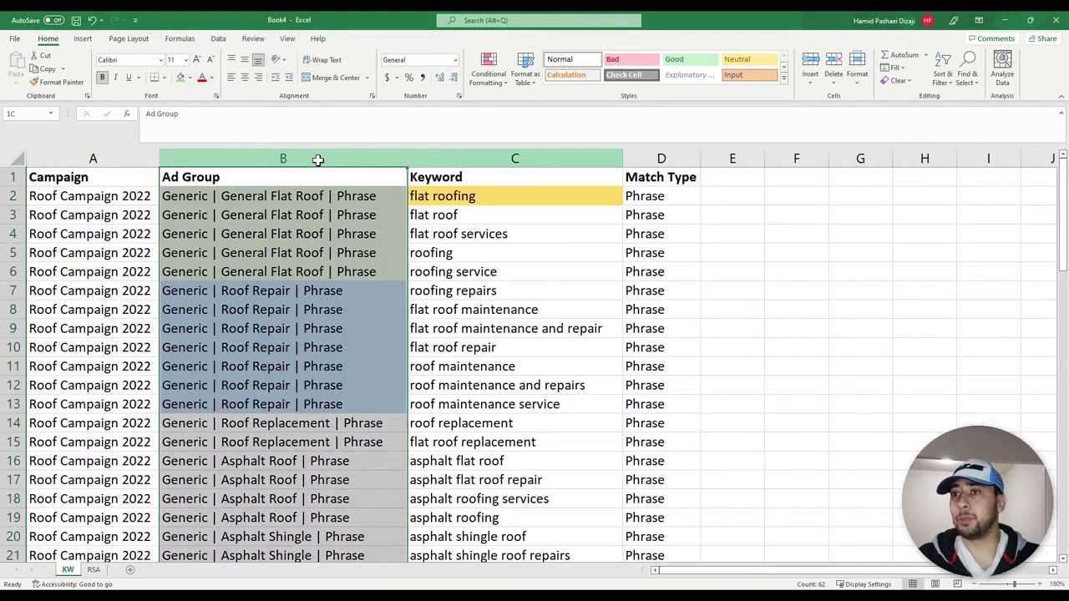
drag(318, 159, 151, 159)
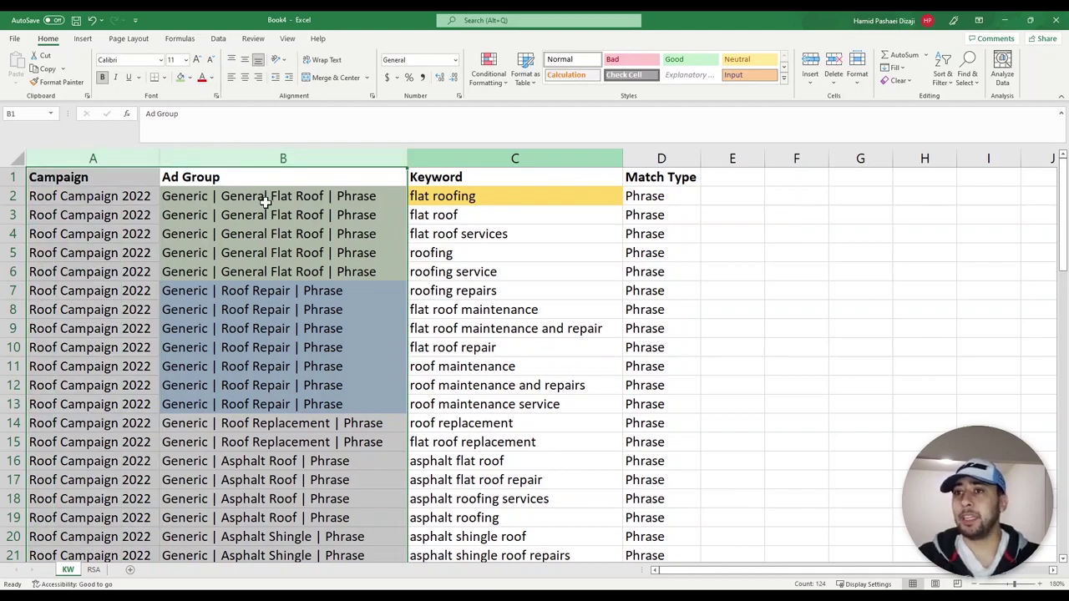
click(248, 160)
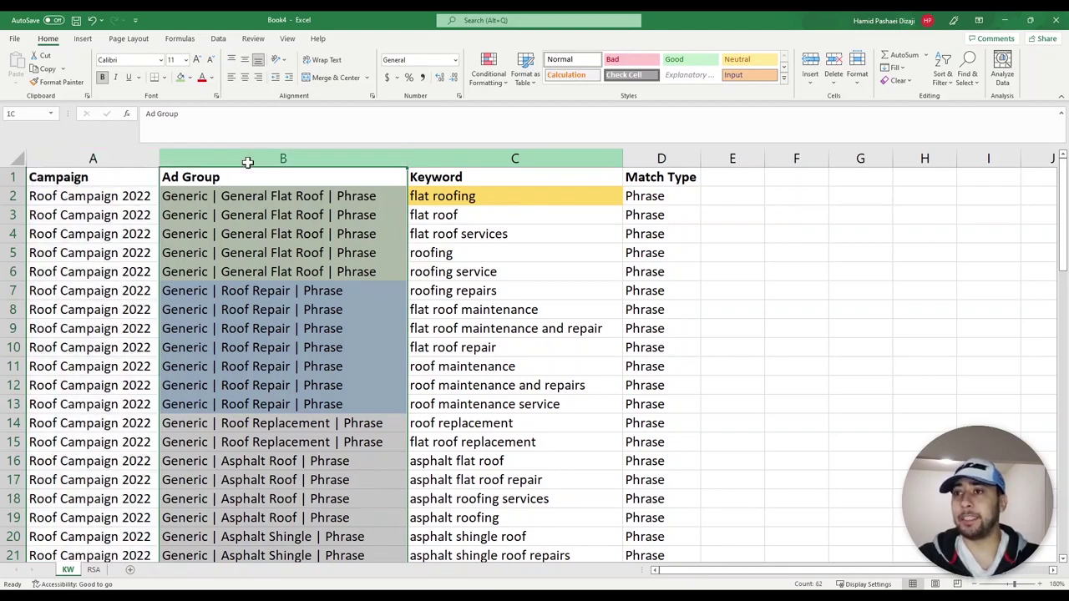
drag(248, 162, 119, 152)
click(218, 153)
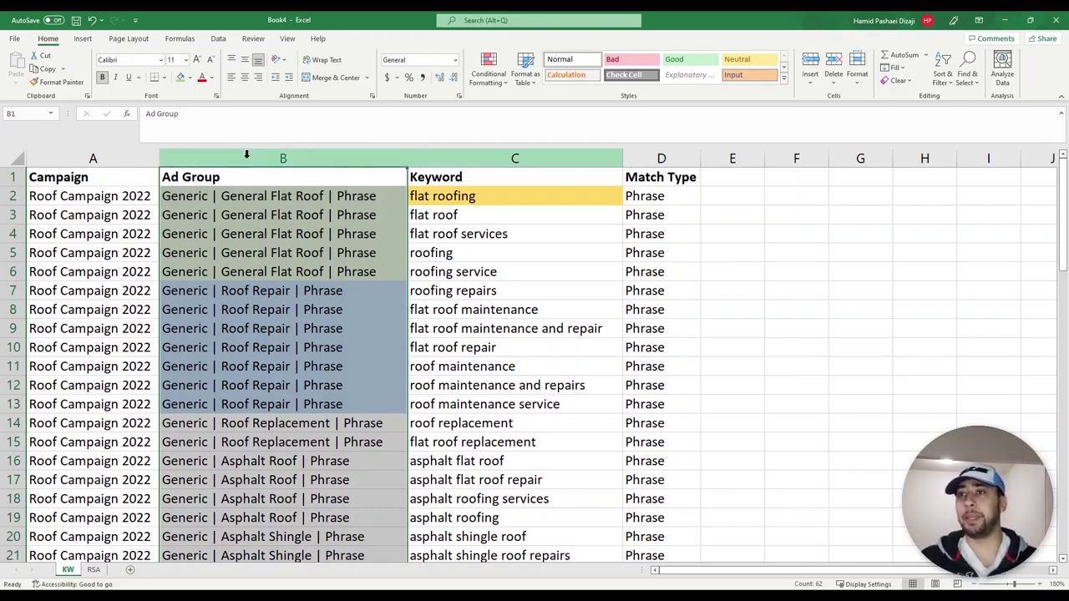
shift+click(137, 155)
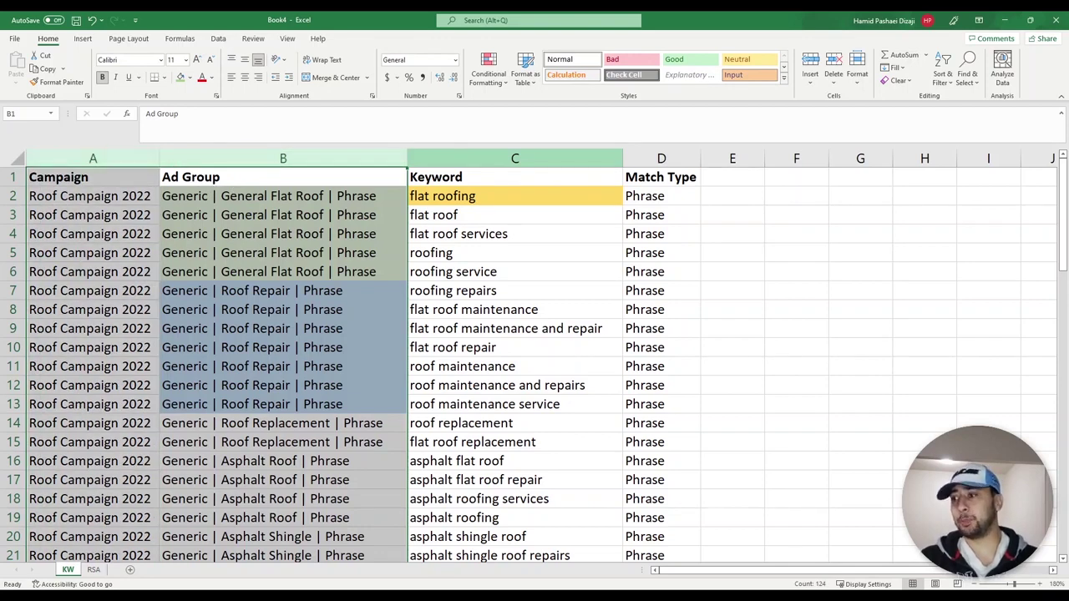
key(alt+Tab)
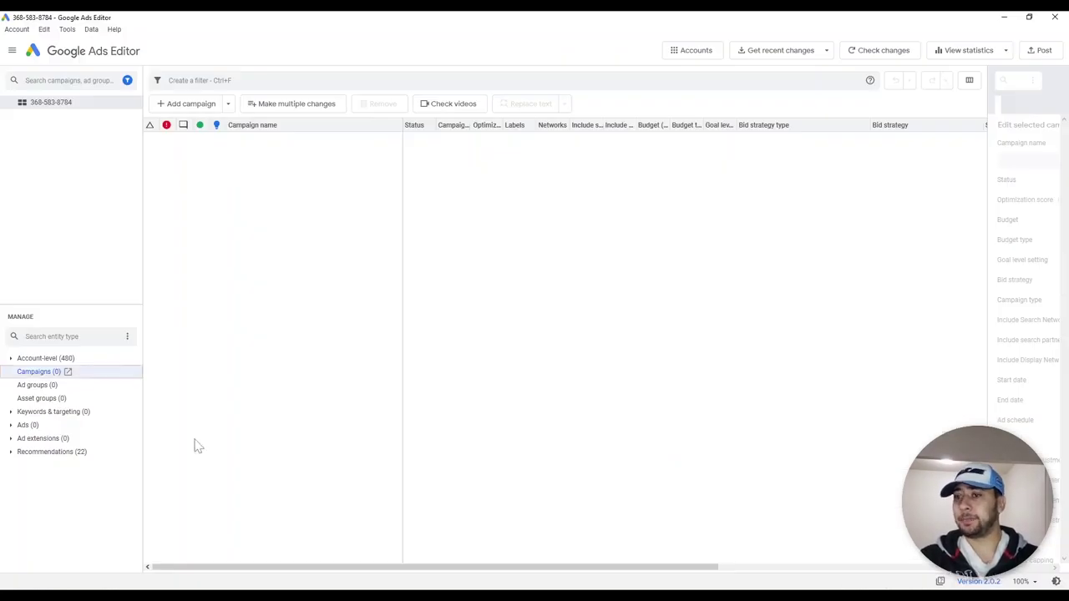
View the empty Ad groups list, then bring up Book4 and select the Keyword column
click(38, 387)
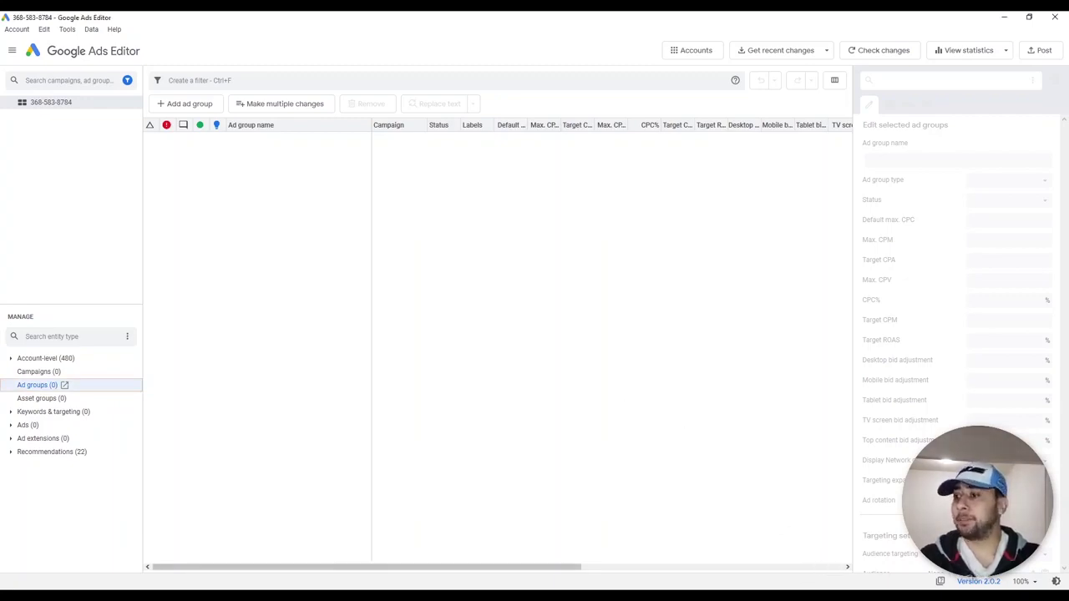
click(753, 590)
click(436, 156)
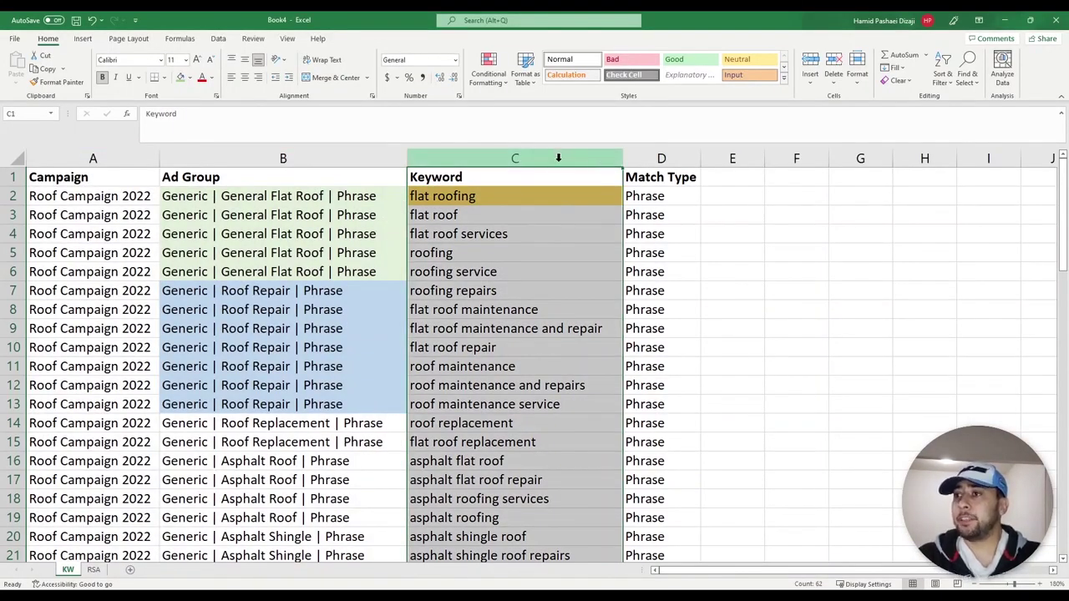
Select the Campaign, Ad Group, Keyword and Match Type table A1:D62 and copy it
drag(281, 158, 122, 158)
click(122, 158)
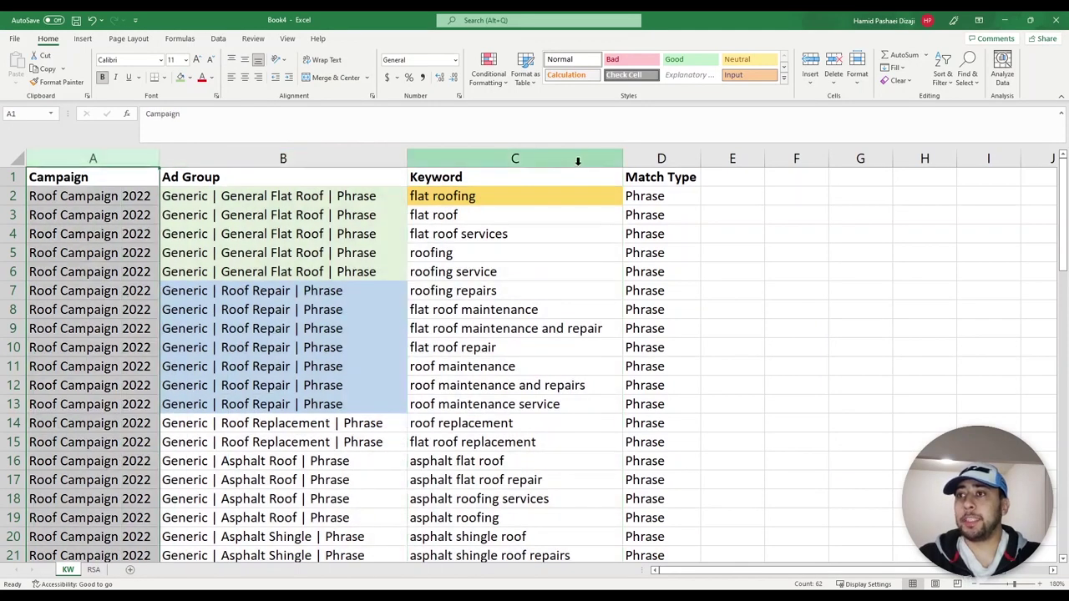
click(572, 159)
drag(572, 160, 132, 143)
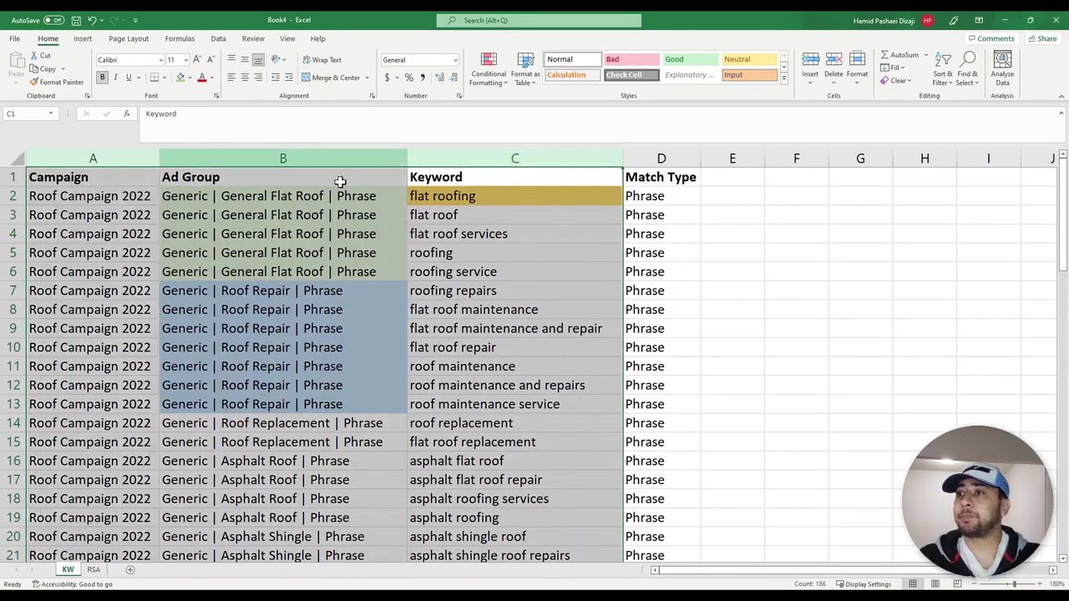
drag(647, 158, 95, 134)
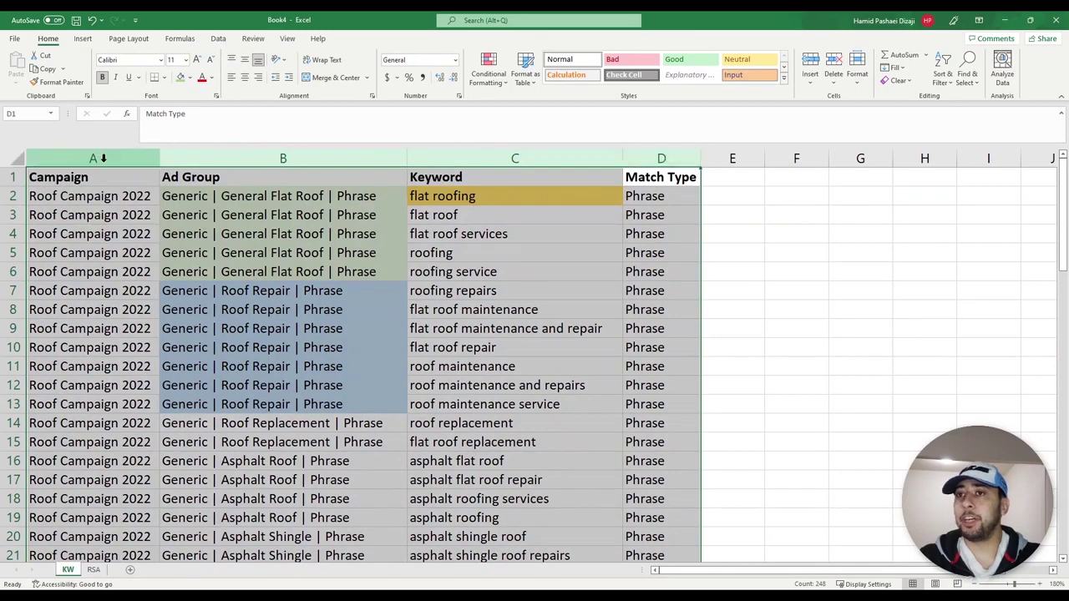
drag(118, 176, 685, 176)
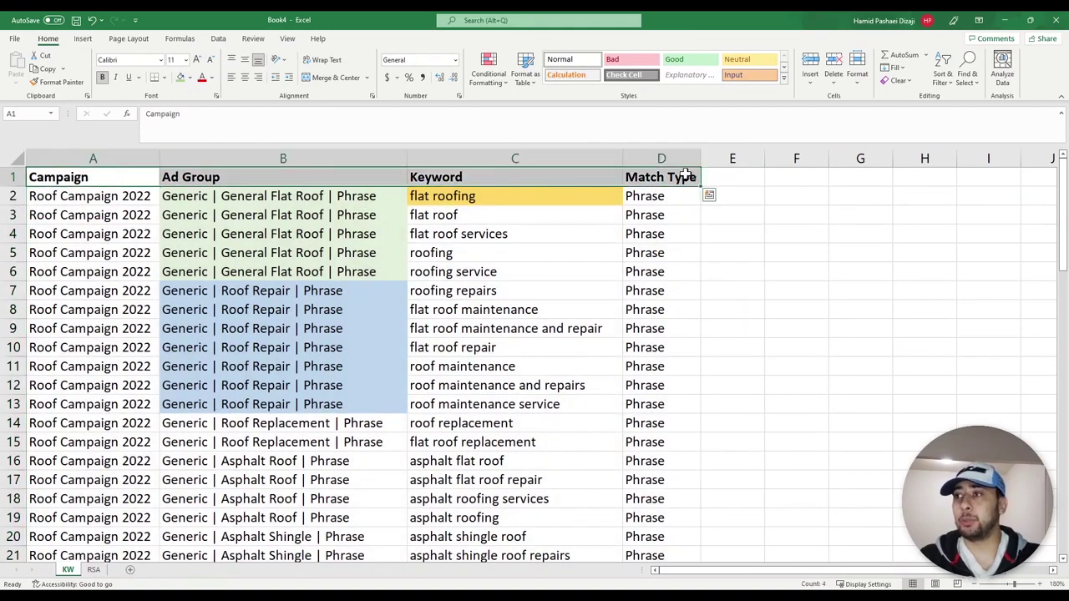
key(ctrl+shift+Down)
key(ctrl+c)
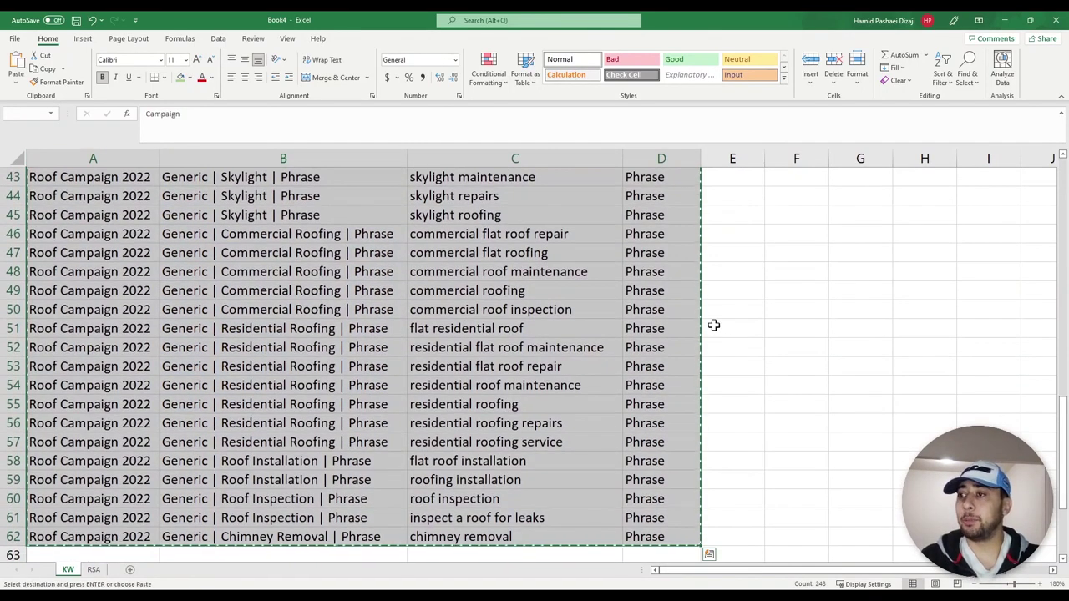
Copy the table again from the context menu, then open Keywords & targeting in Ads Editor
right_click(559, 331)
click(588, 285)
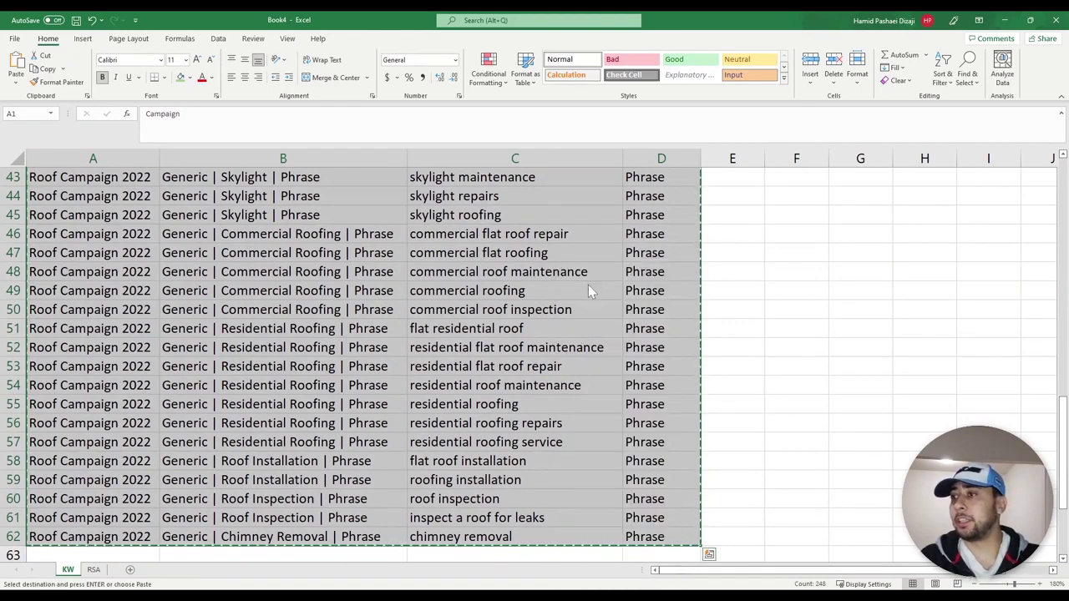
scroll(1035, 387, up, 14)
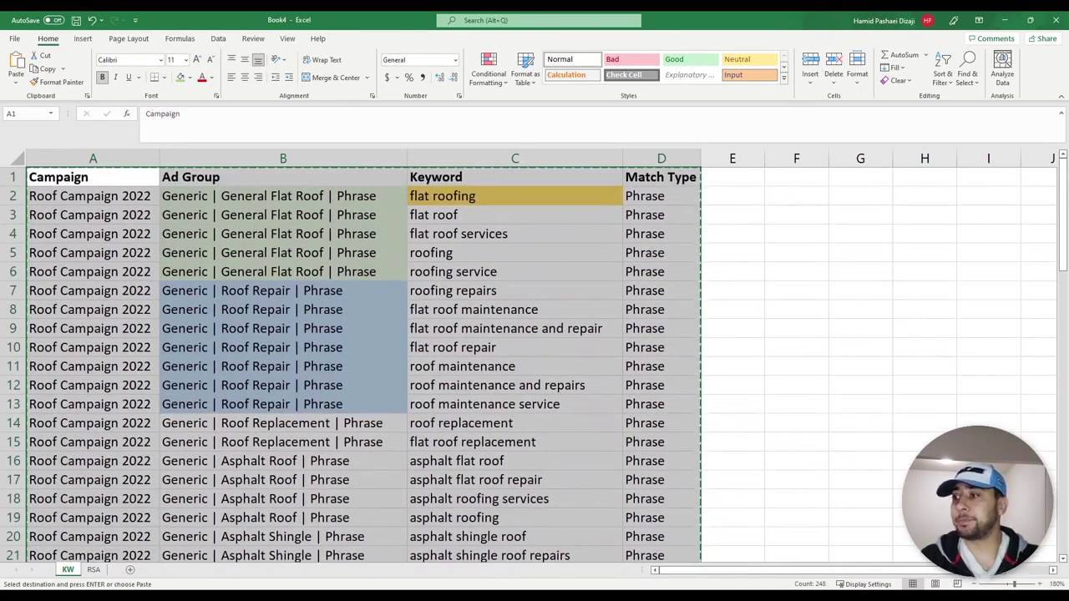
key(alt+Tab)
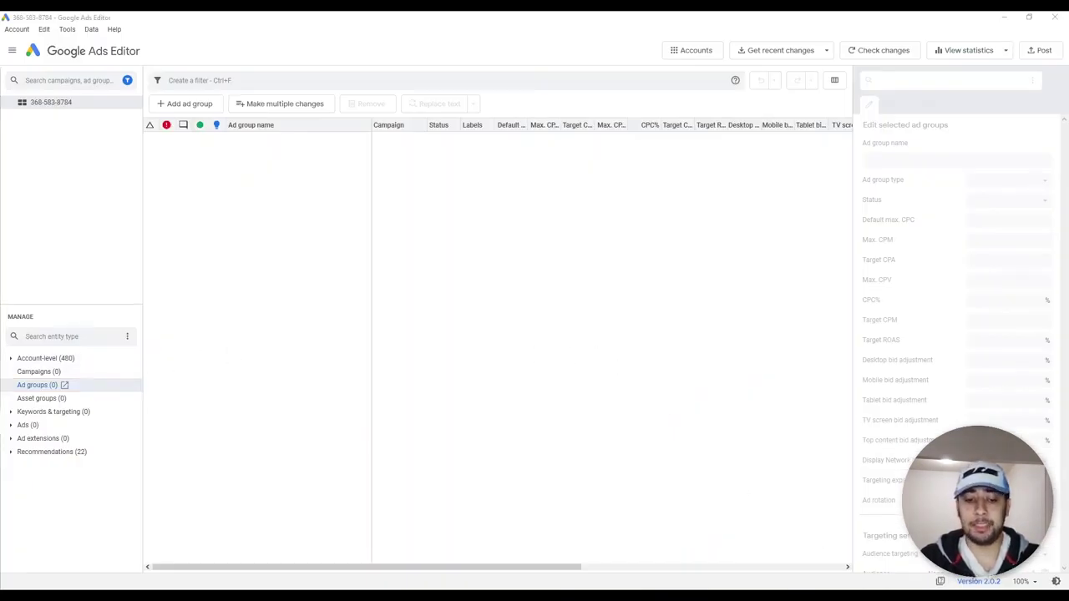
click(46, 414)
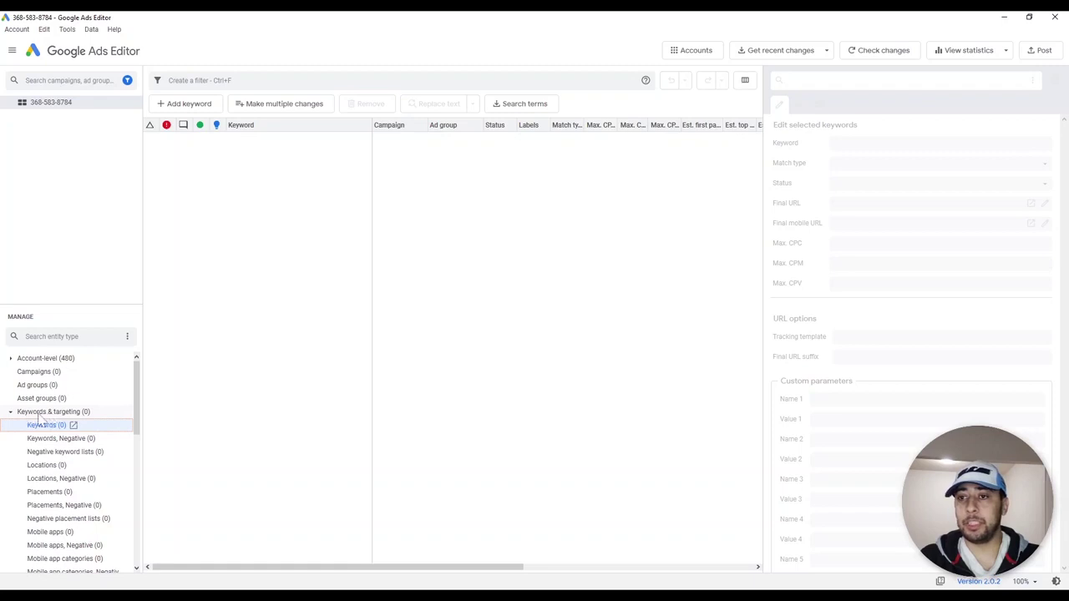
Expand Keywords & targeting in the Manage panel and show the empty Keywords (0) list
click(26, 414)
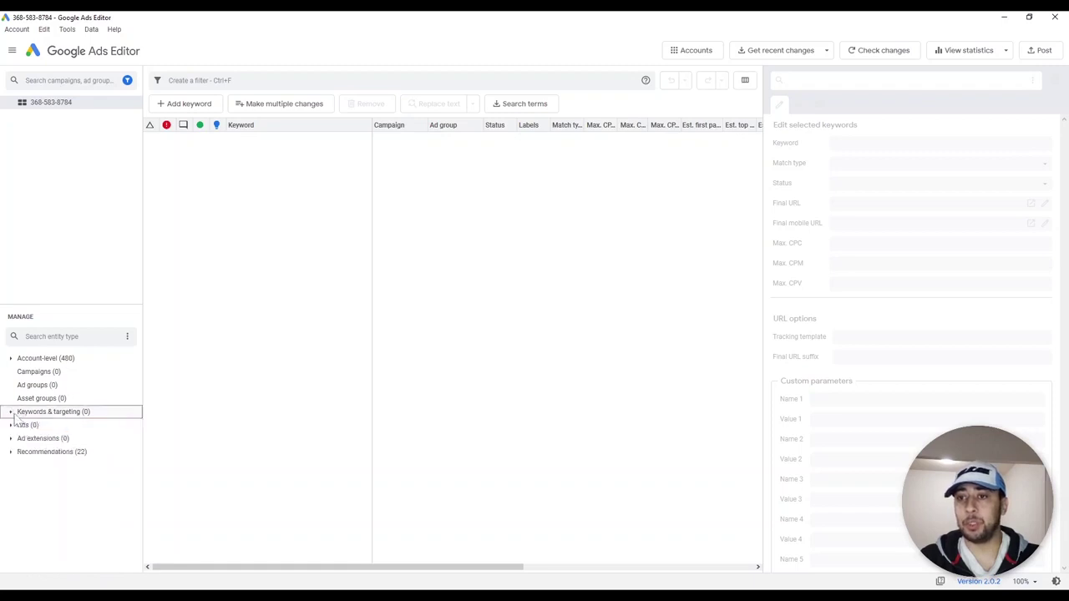
click(18, 414)
click(45, 426)
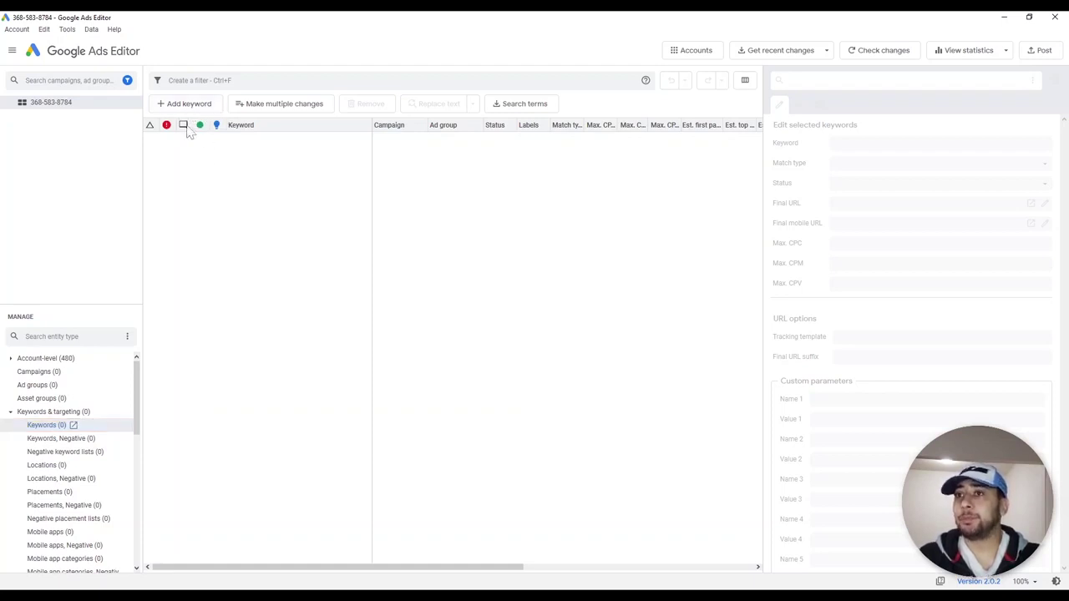
Open Make multiple changes for keywords with 'My data includes columns for campaigns and/or ad groups' selected
click(284, 104)
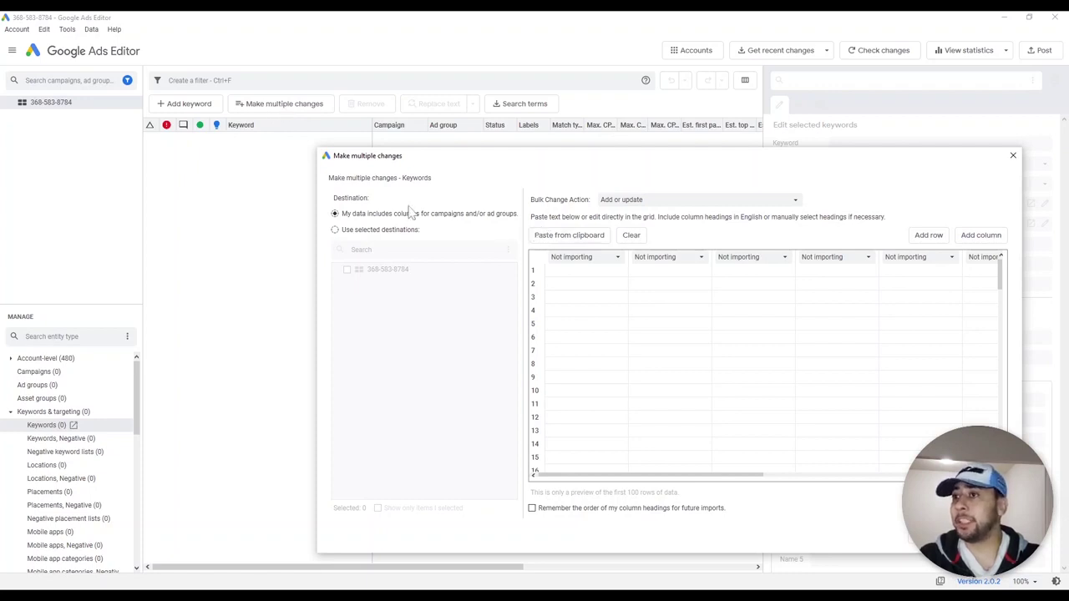
click(398, 237)
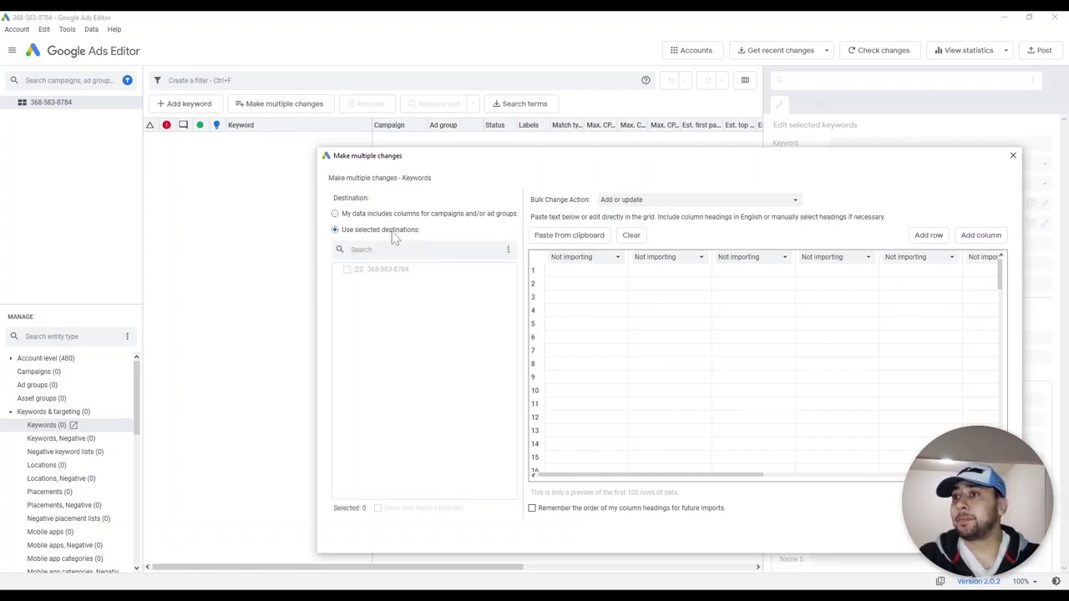
click(364, 218)
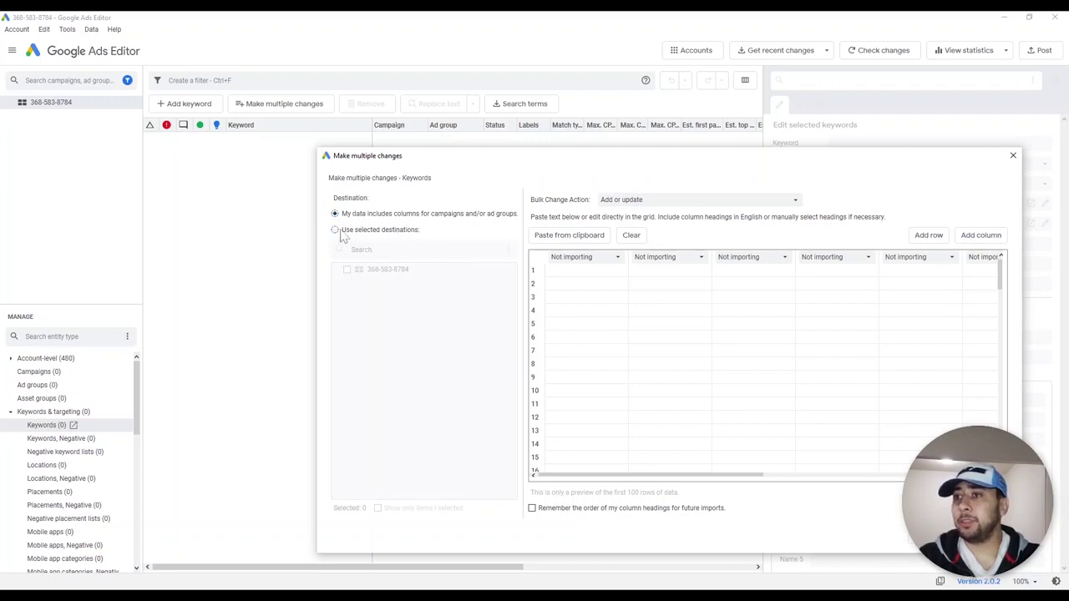
click(337, 234)
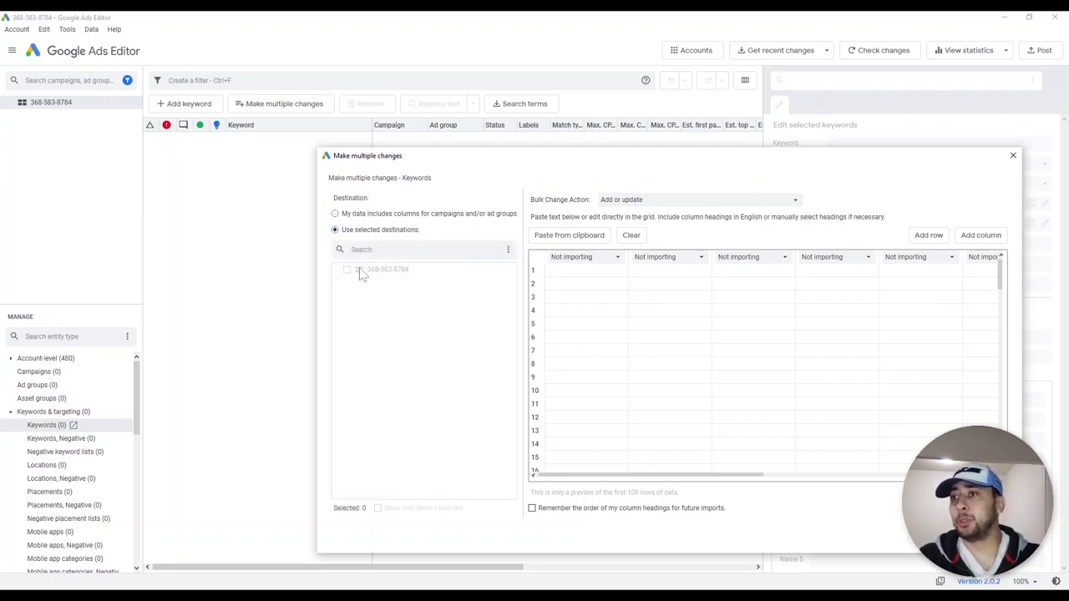
click(336, 214)
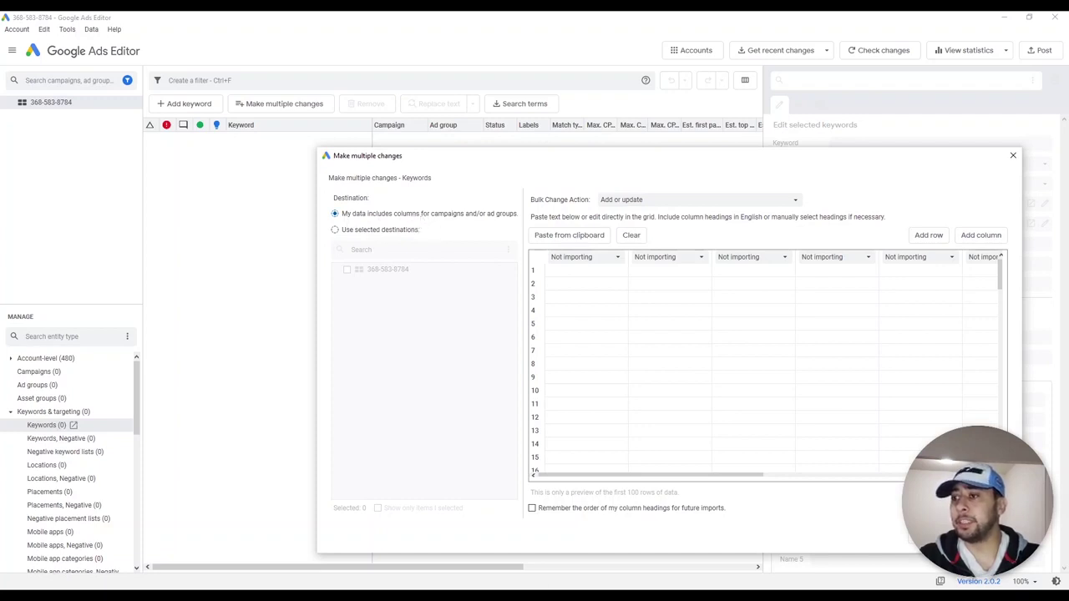
key(alt+Tab)
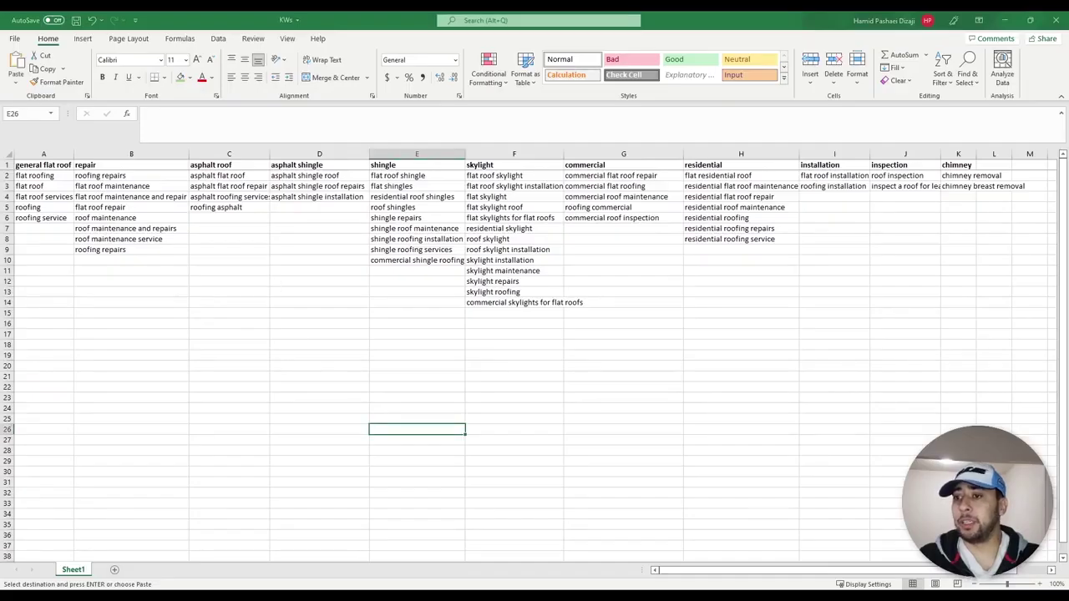
Check the Book4 table's A1:D1 headers through Match Type, then return to the bulk-change window
key(alt+Tab)
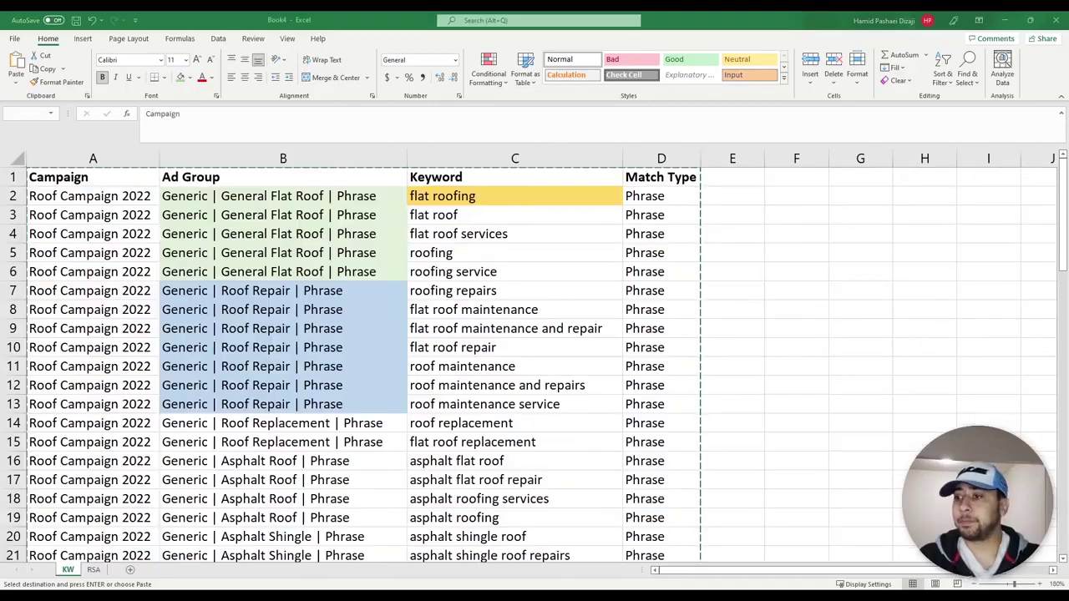
drag(84, 177, 664, 174)
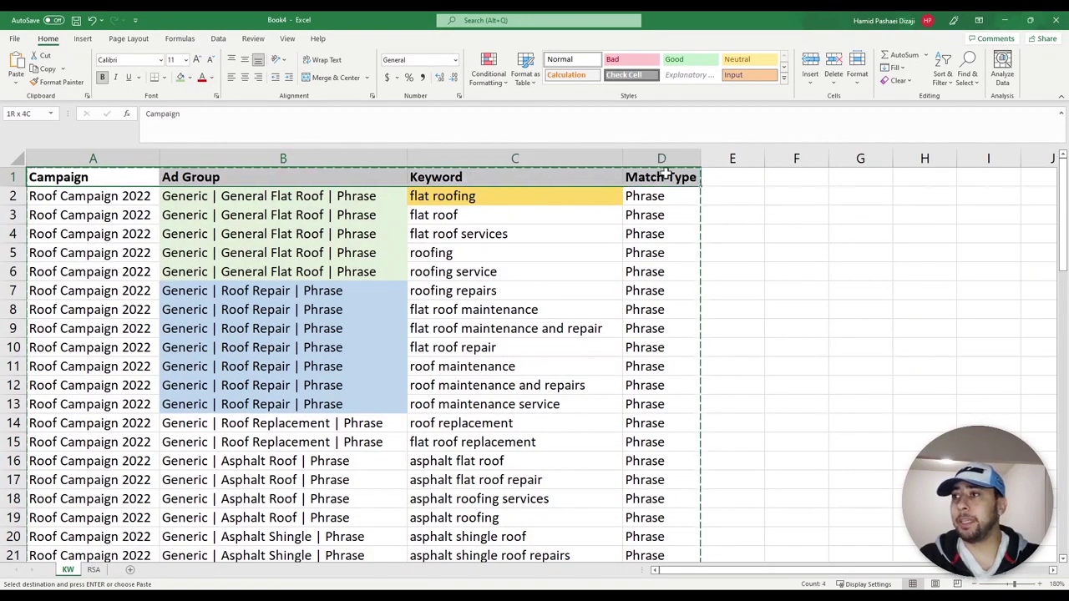
click(10, 177)
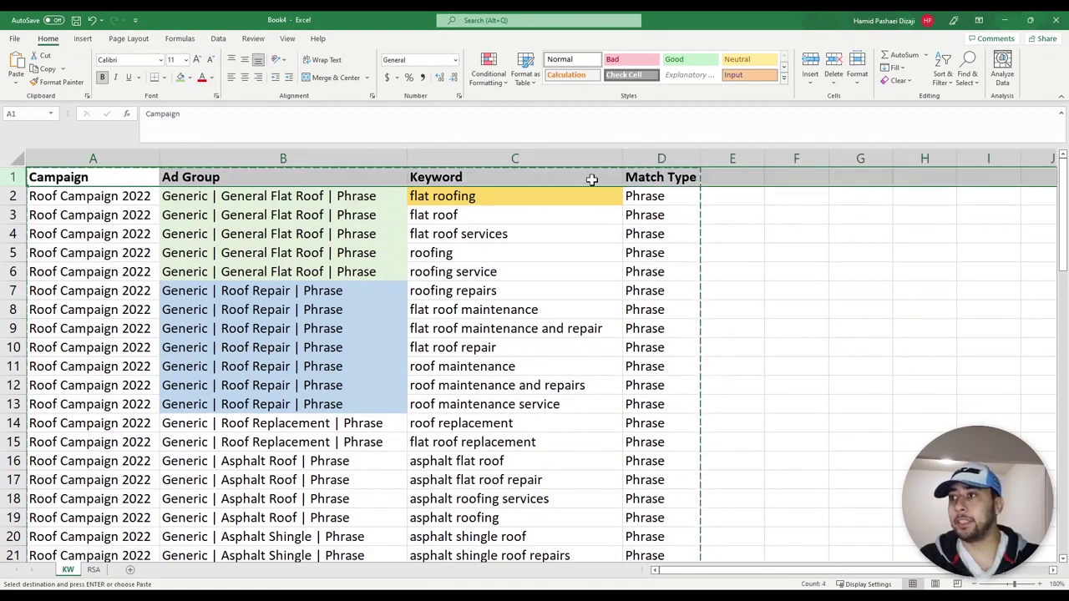
click(656, 176)
key(ctrl+v)
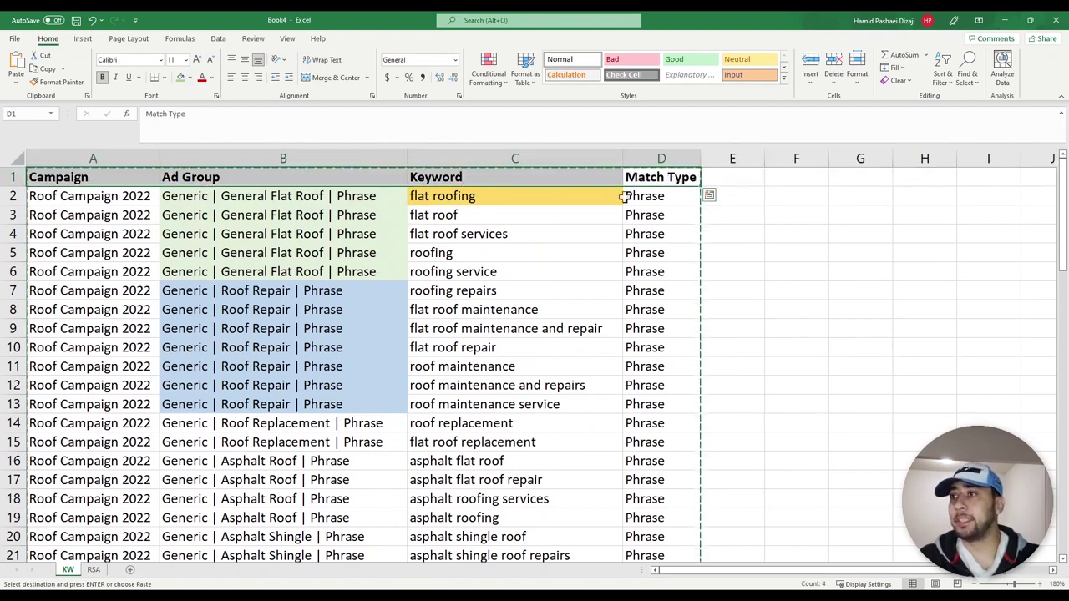
drag(644, 177, 126, 177)
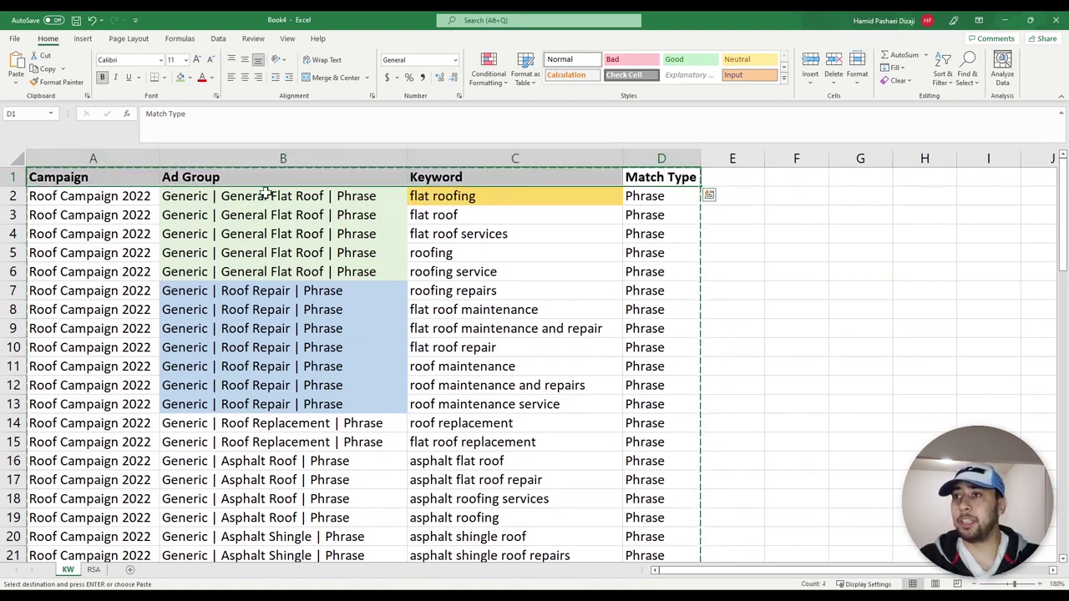
key(alt+Tab)
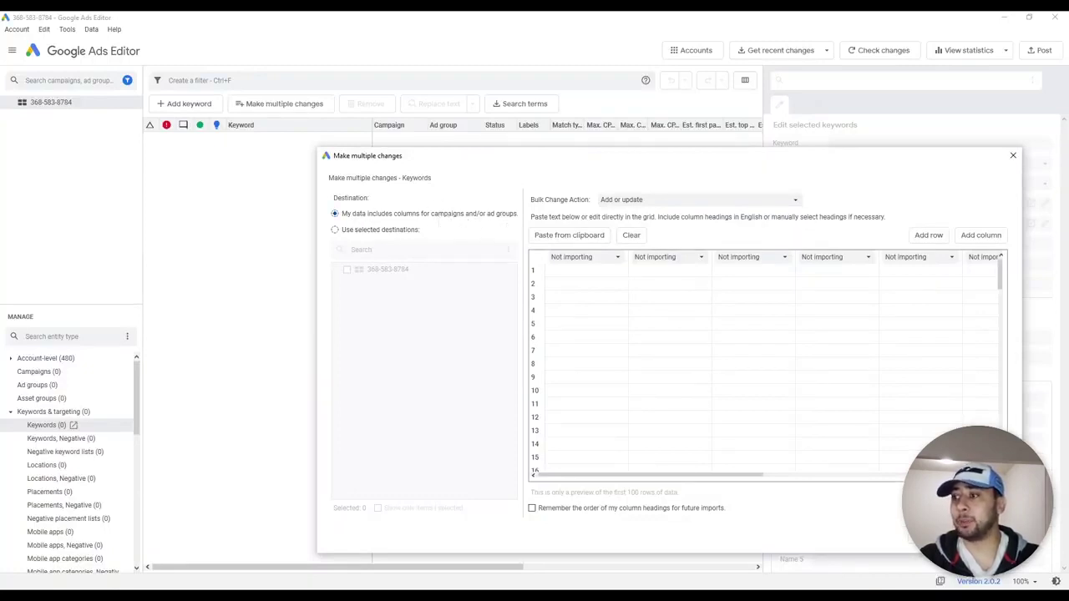
Keep data-supplied campaign and ad group columns and paste the keyword table into the grid
click(335, 230)
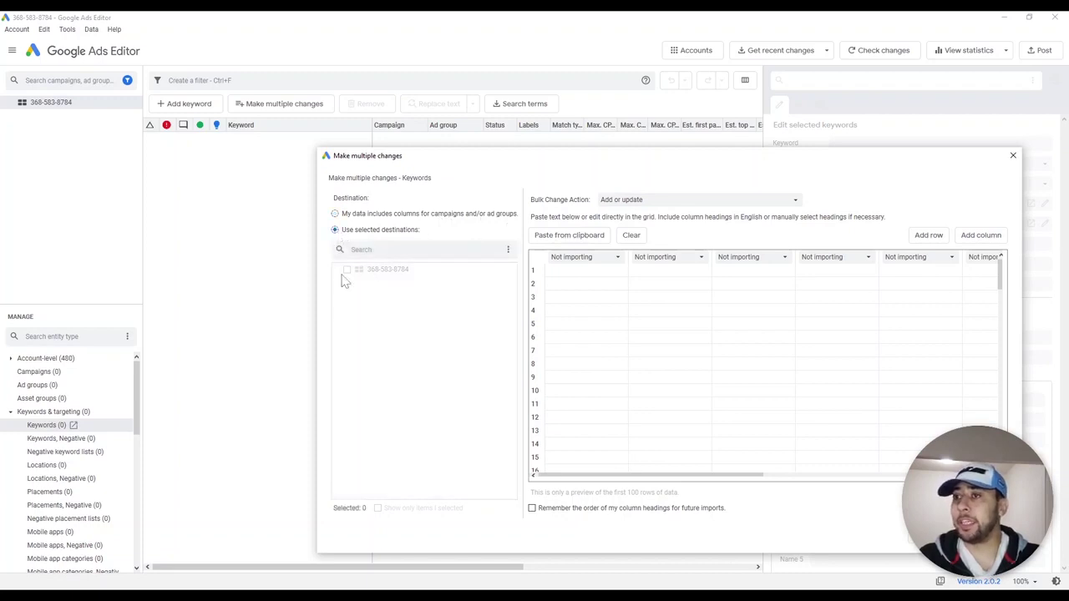
click(335, 214)
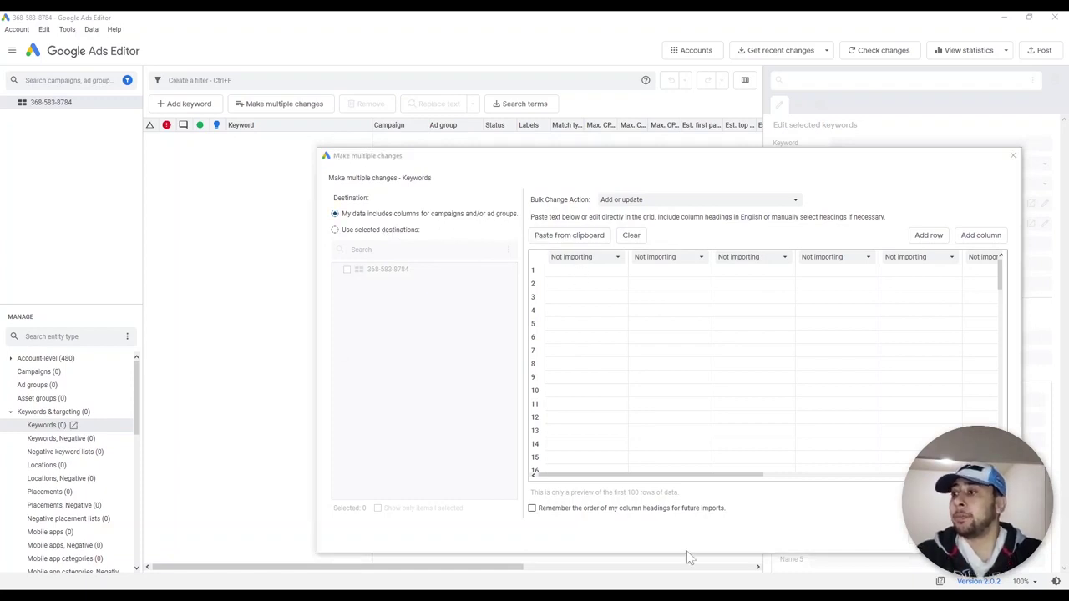
click(575, 271)
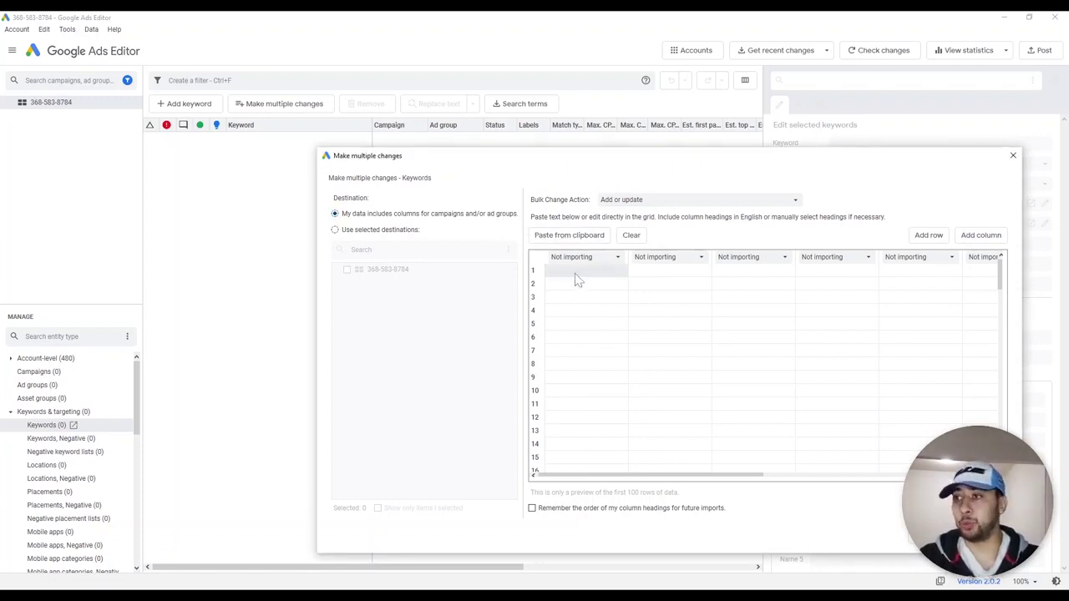
key(ctrl+v)
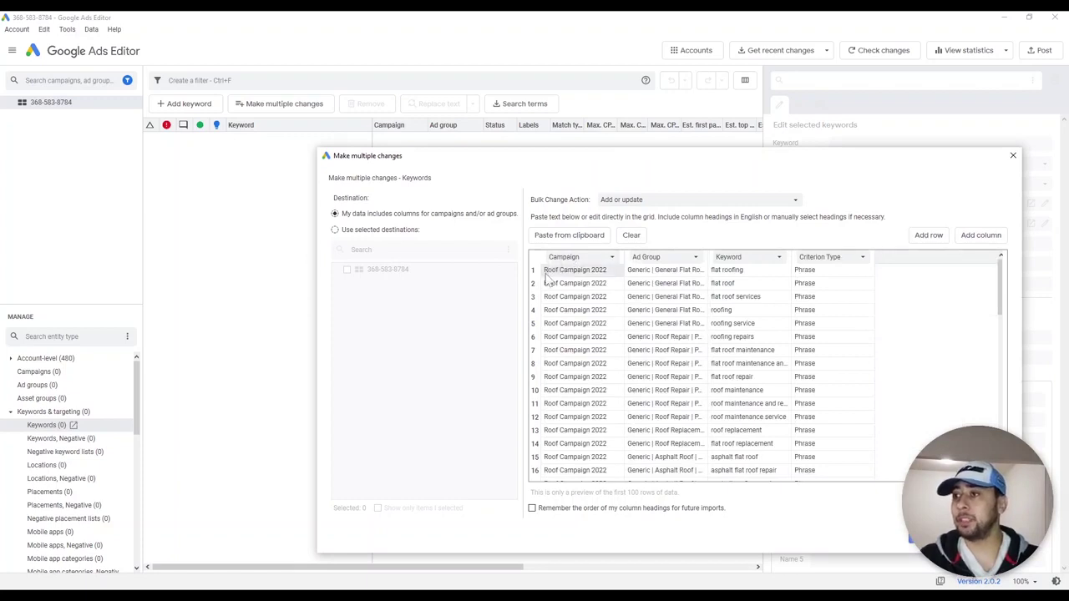
Paste 'Roof Campaign 2022' into row 1's Campaign cell, then check rows 46–61 of the grid
click(557, 278)
click(558, 279)
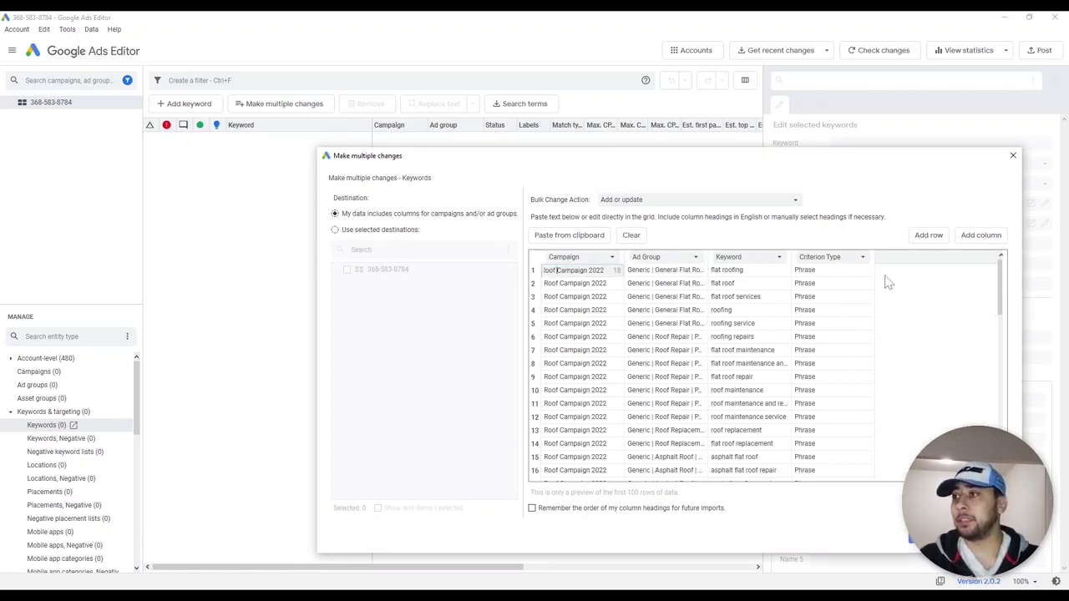
right_click(585, 272)
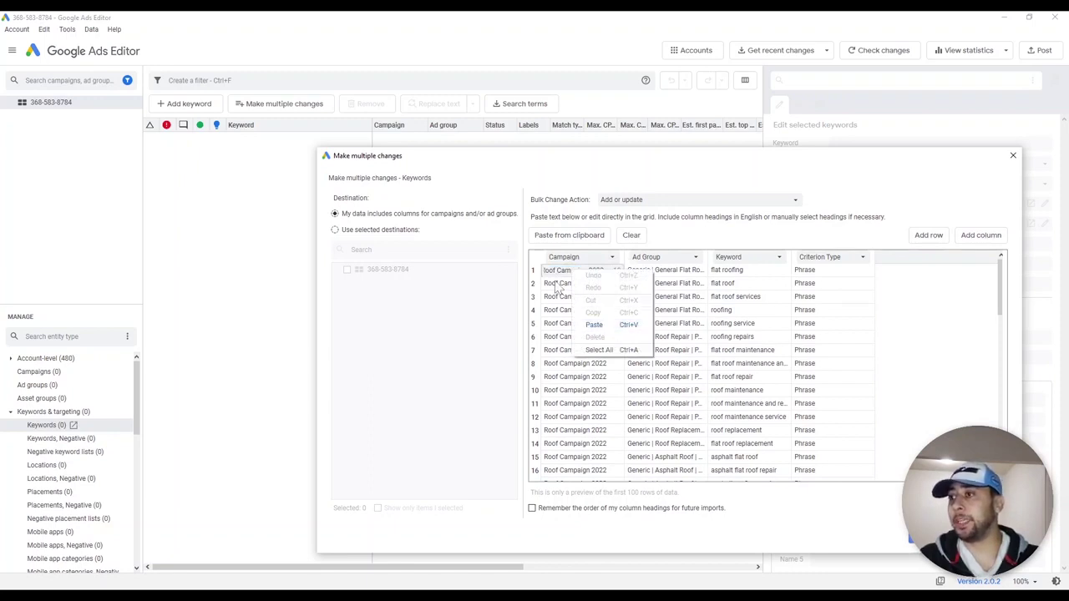
click(594, 325)
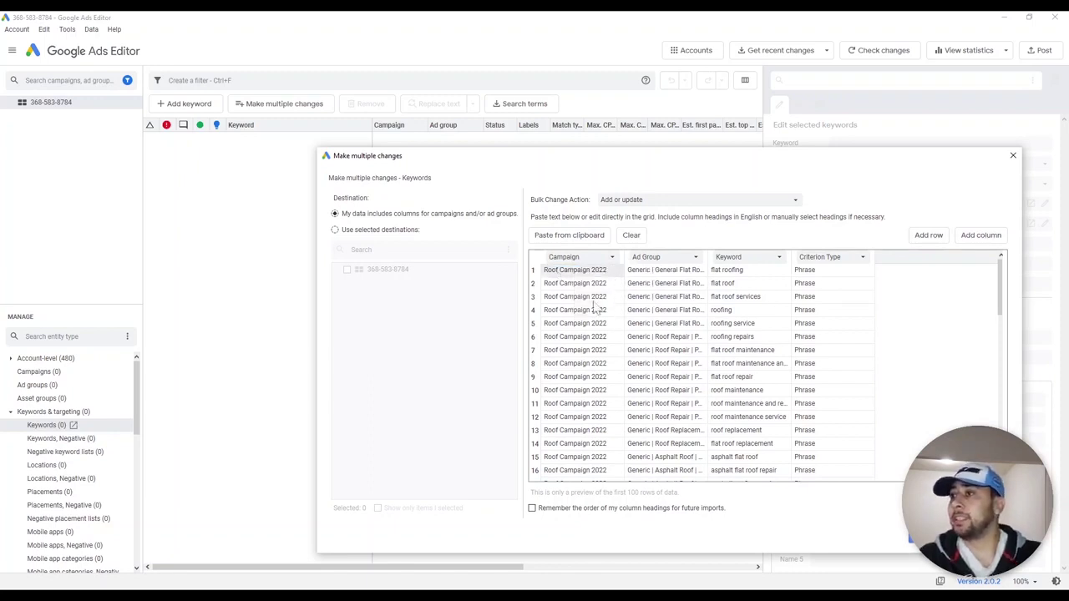
scroll(635, 343, down, 15)
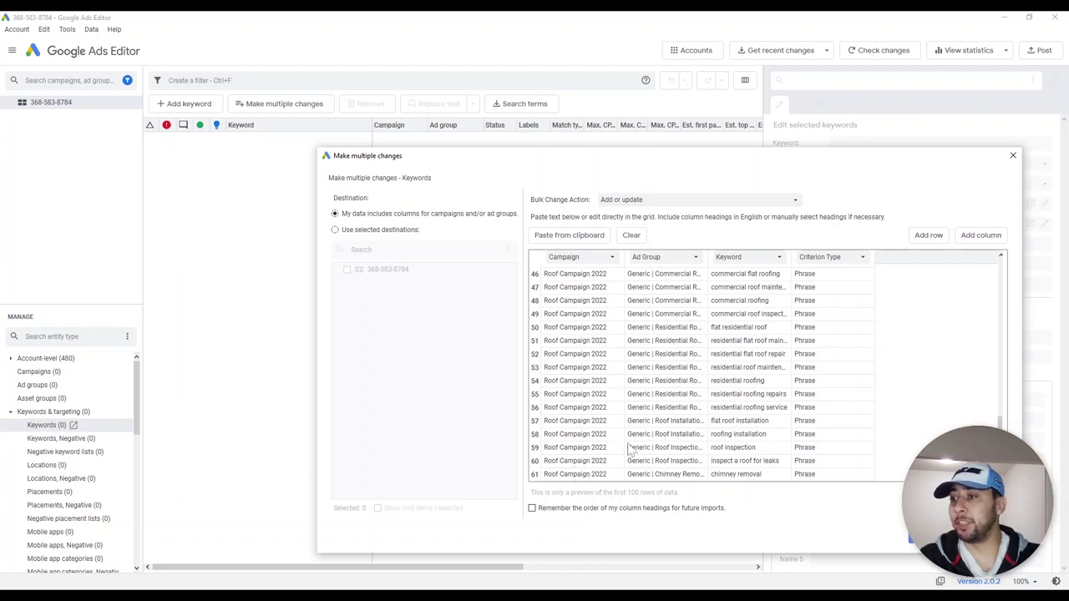
scroll(602, 451, up, 15)
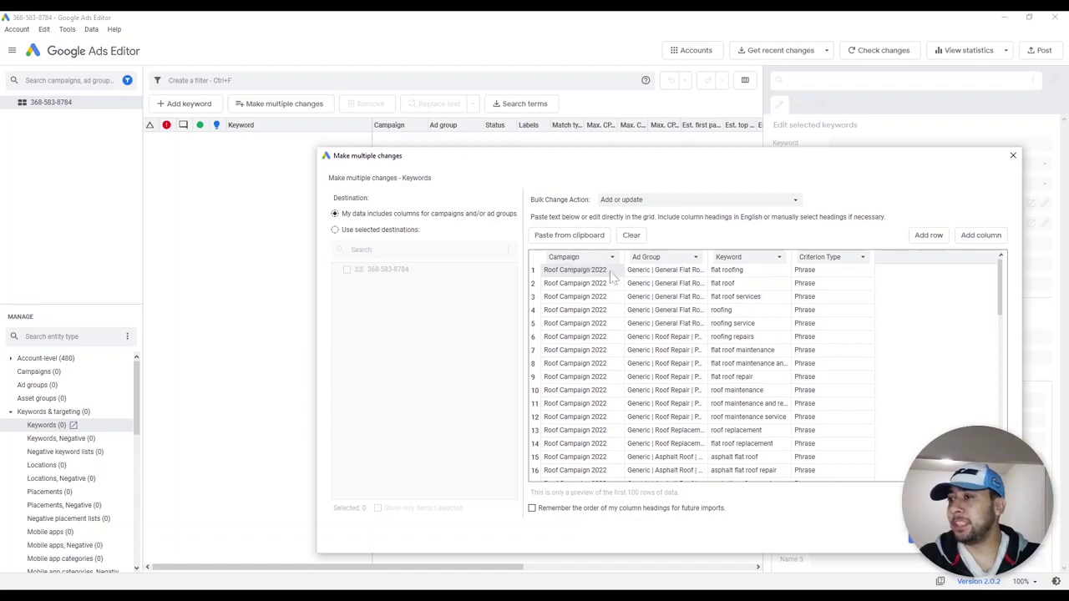
key(alt+Tab)
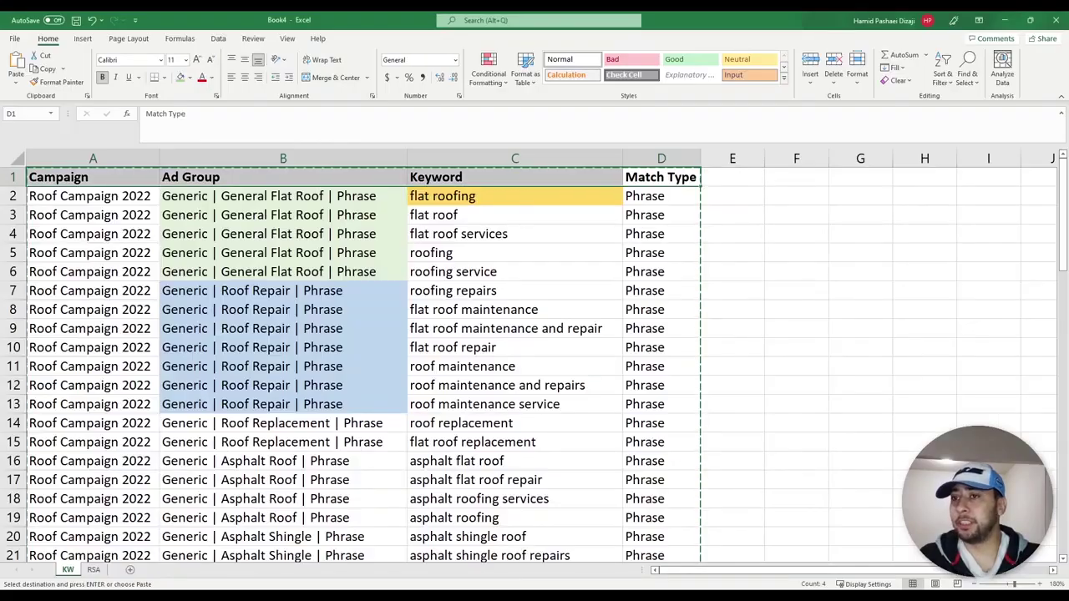
drag(84, 158, 185, 151)
click(185, 153)
click(461, 156)
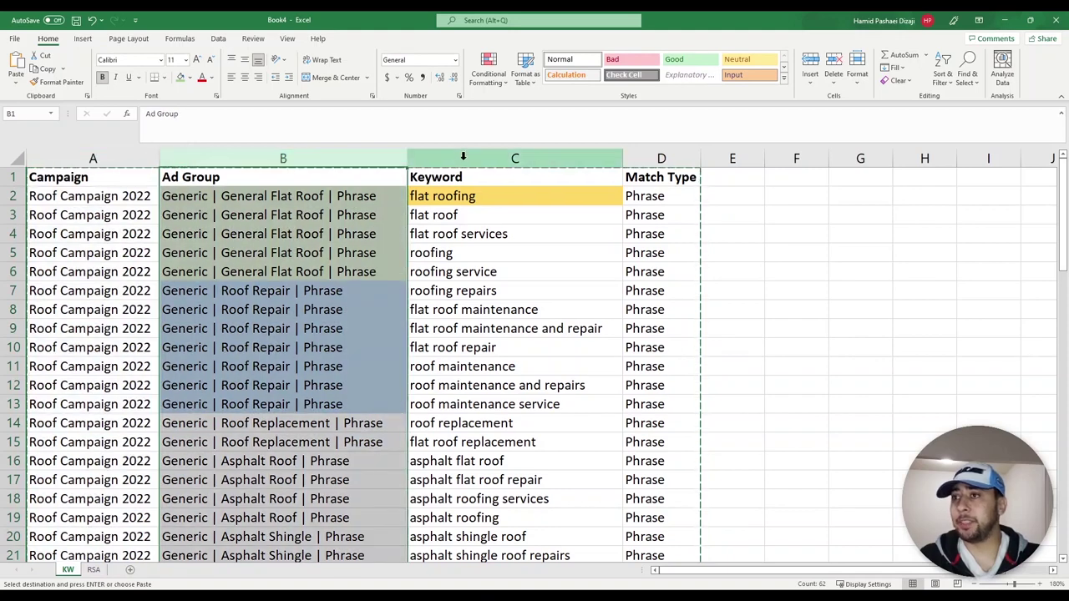
click(657, 158)
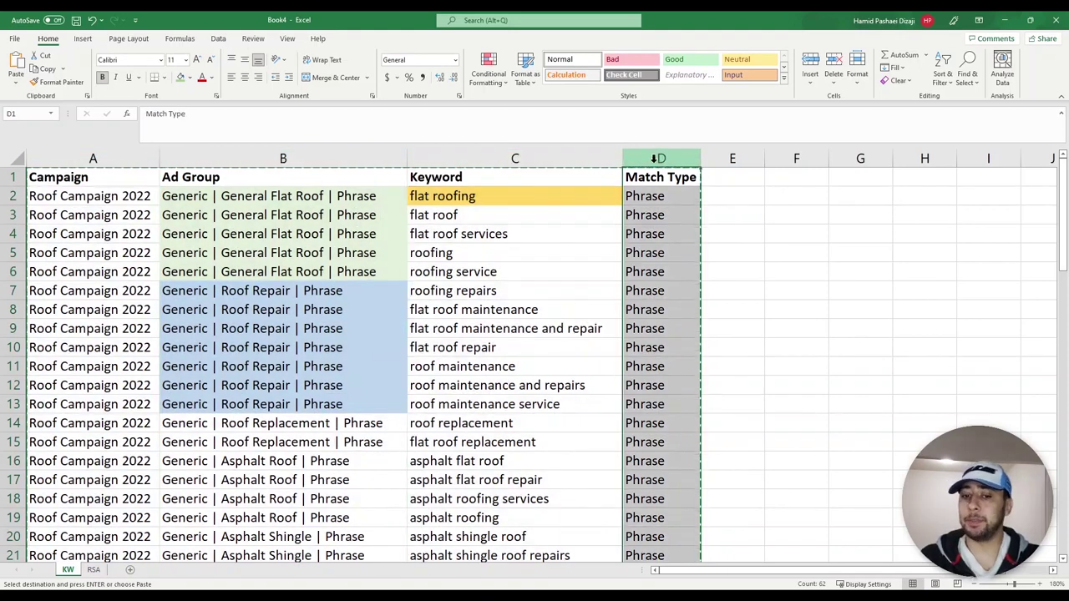
key(alt+Tab)
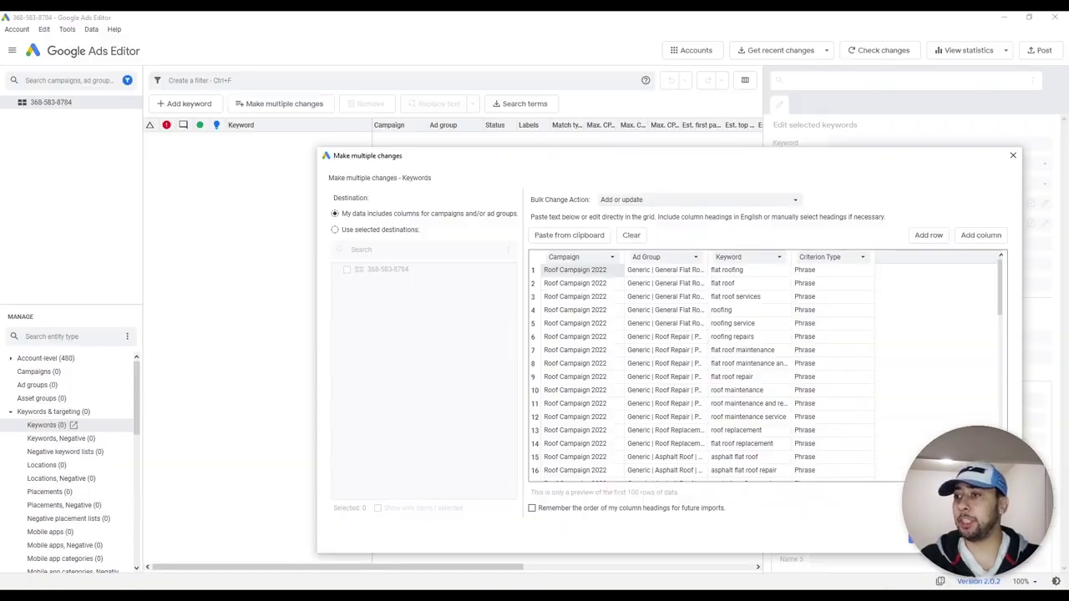
Move the Make multiple changes dialog up and process the pasted 61-row keyword grid
click(594, 278)
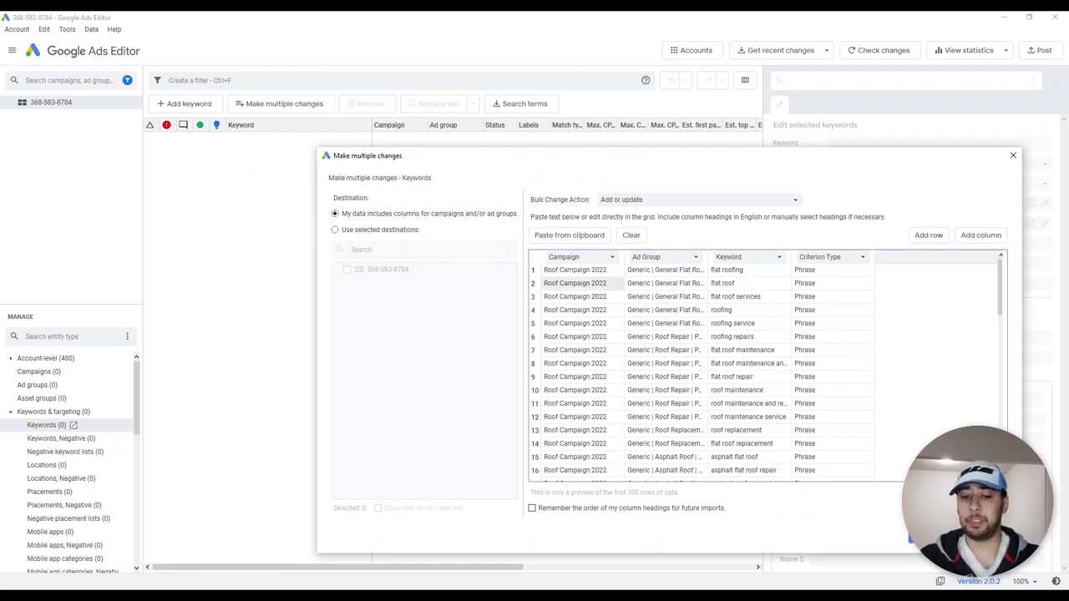
drag(810, 161, 608, 107)
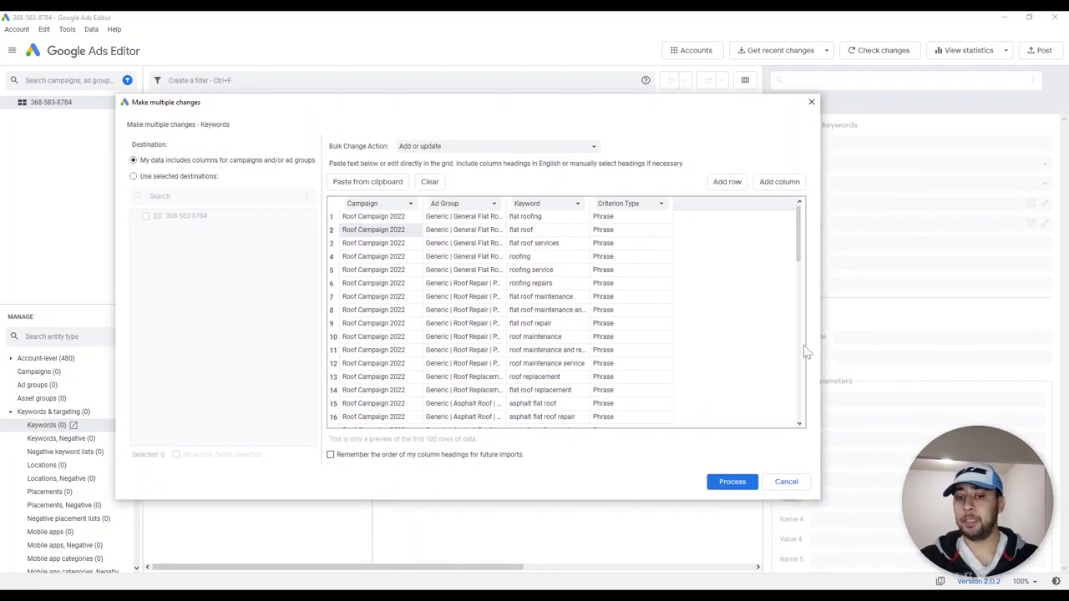
click(734, 490)
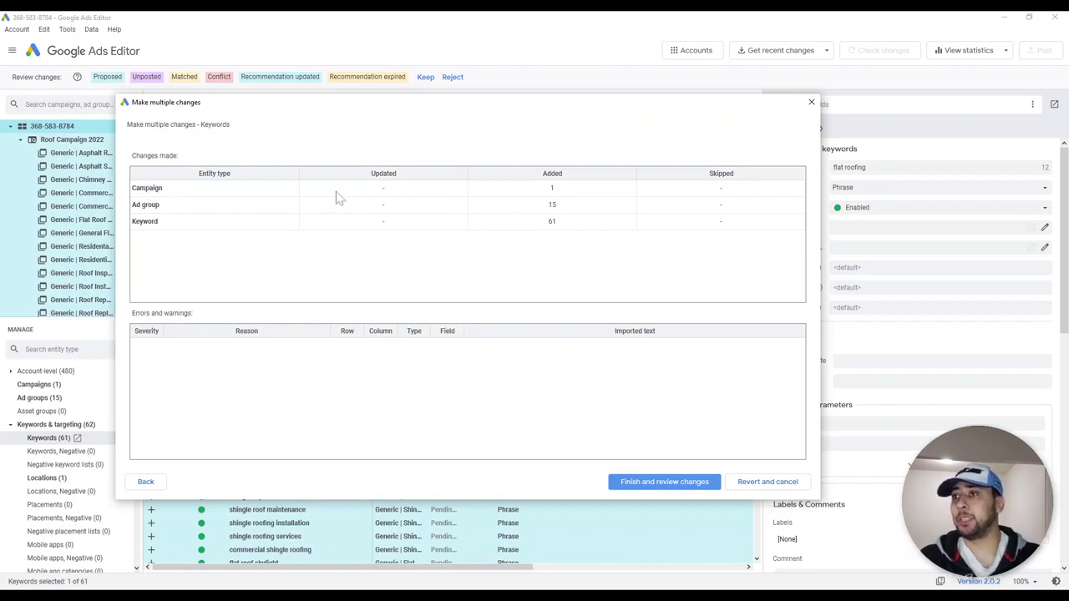
Confirm the summary's added counts of 1 campaign, 15 ad groups and 61 keywords, then switch to Book4
click(163, 195)
click(560, 193)
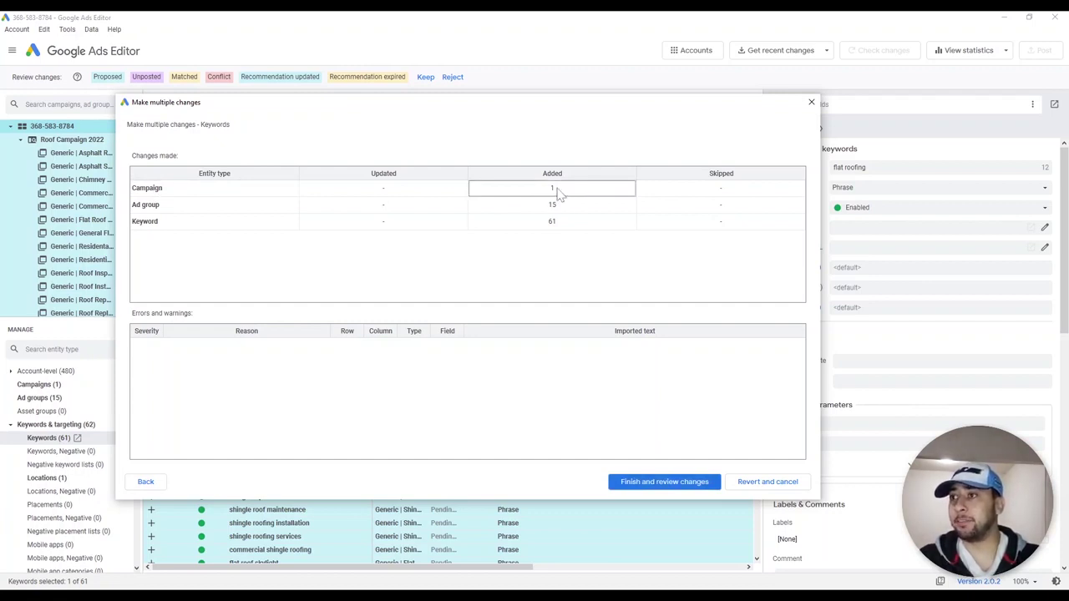
click(556, 208)
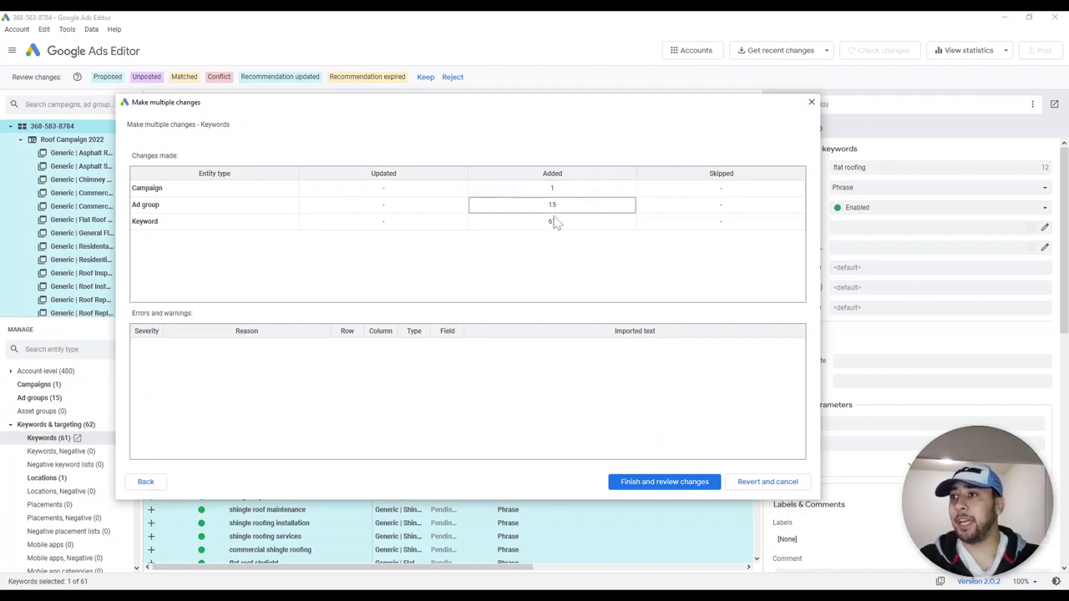
click(554, 223)
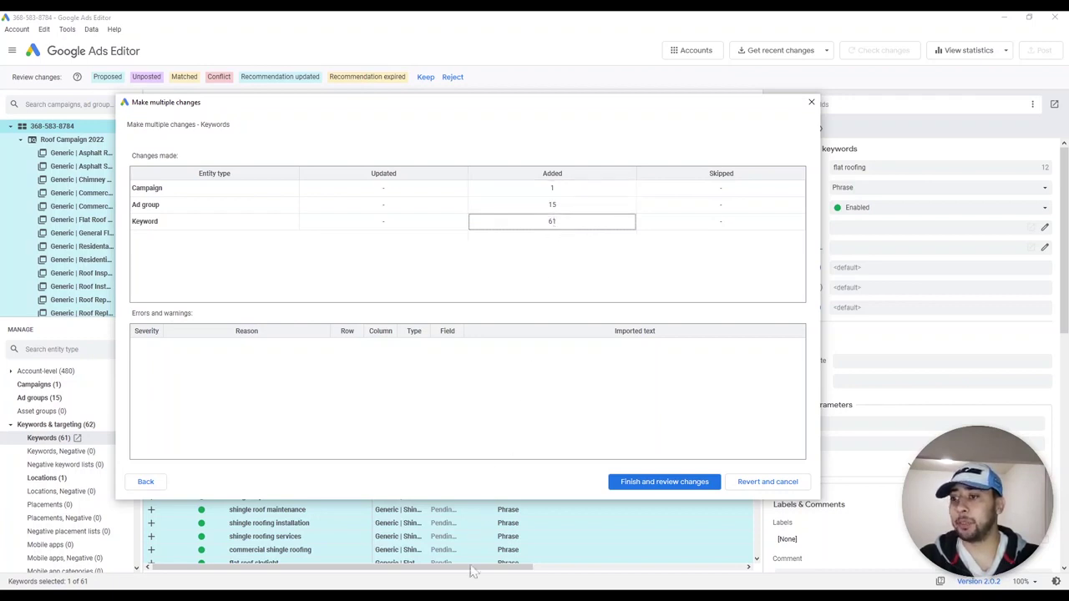
click(468, 594)
click(468, 594)
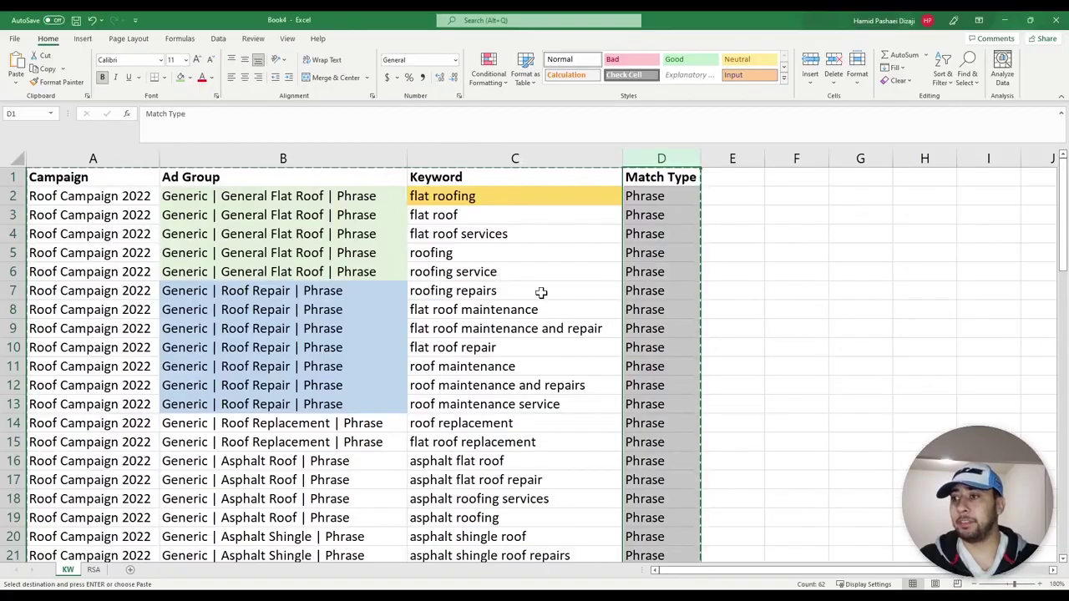
Select the Keyword column and row 62 to confirm 61 keyword rows
click(477, 158)
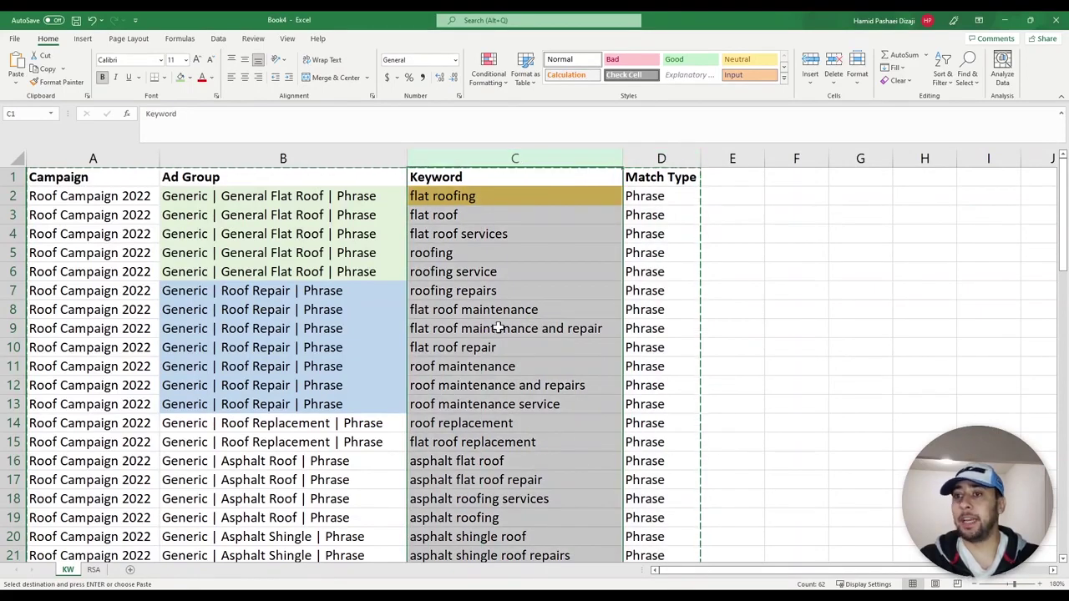
scroll(468, 409, down, 8)
scroll(467, 409, down, 7)
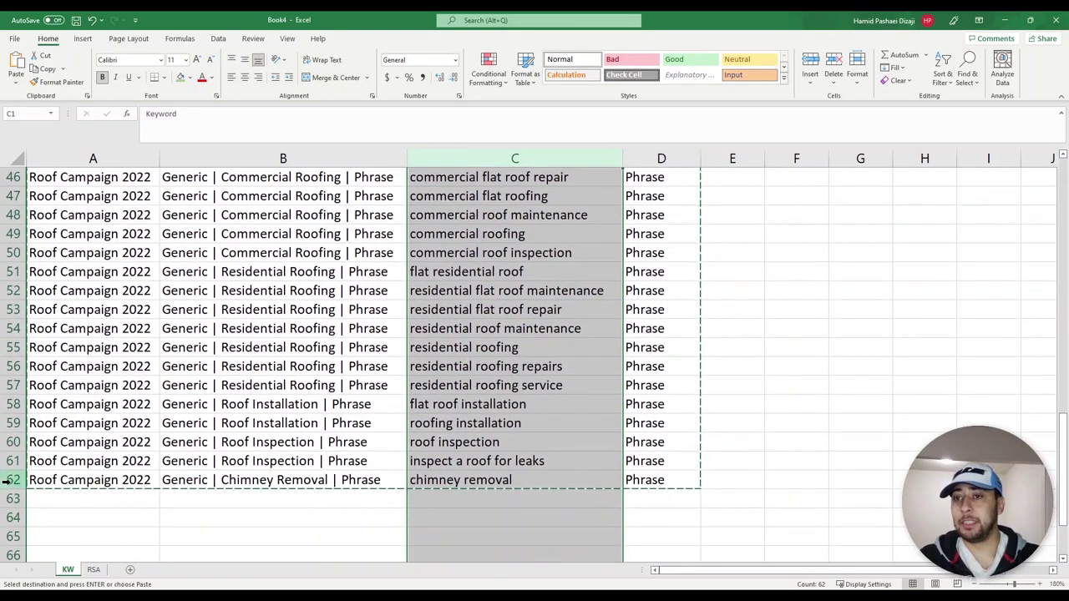
click(12, 480)
mouse_move(12, 481)
mouse_down()
mouse_move(12, 291)
mouse_move(11, 480)
mouse_up()
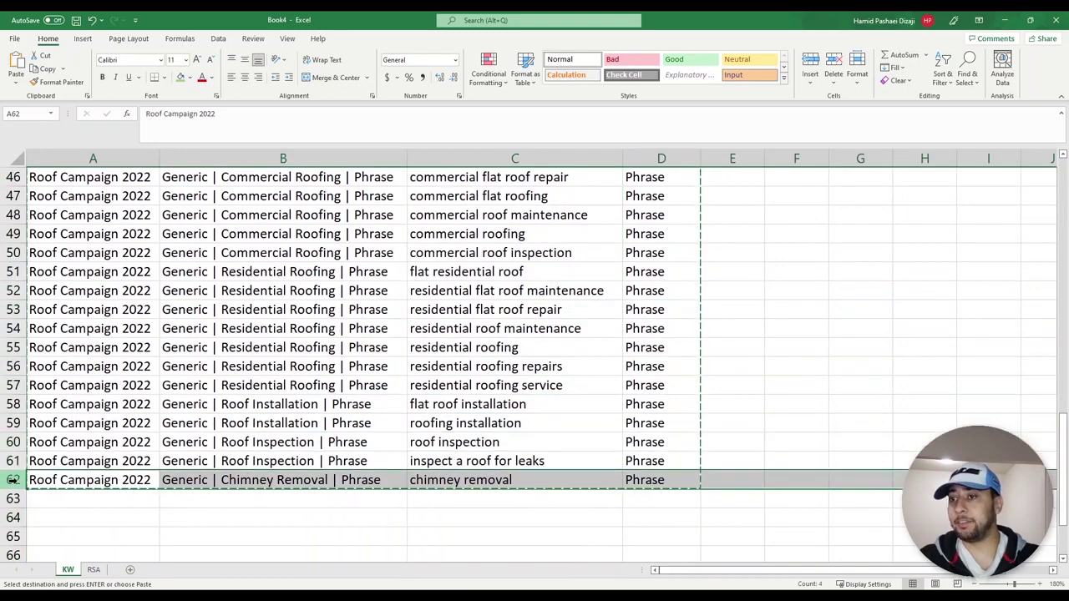
drag(279, 479, 270, 100)
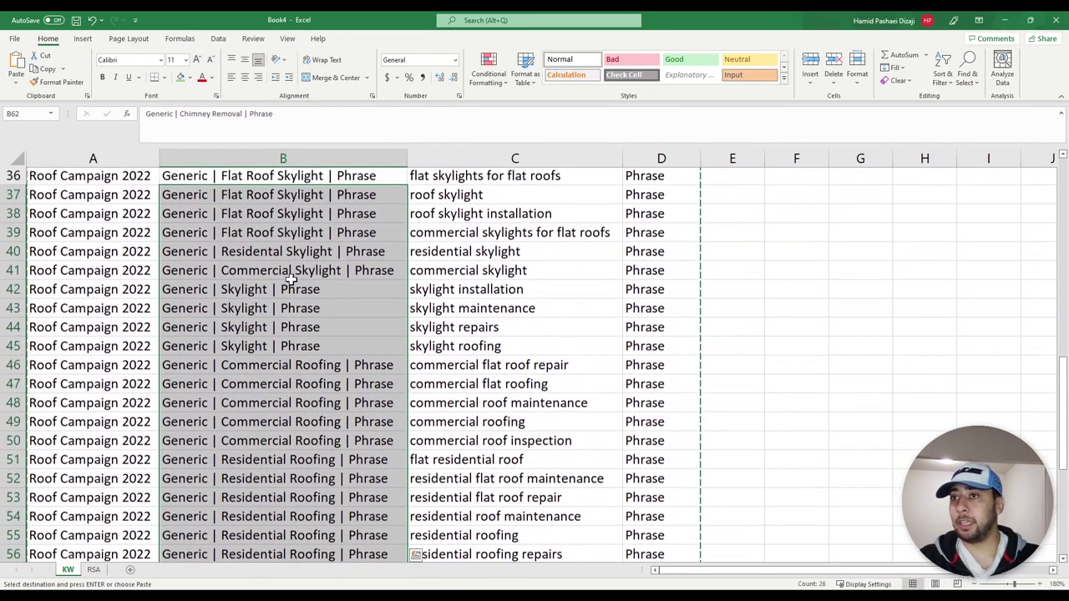
scroll(535, 367, up, 7)
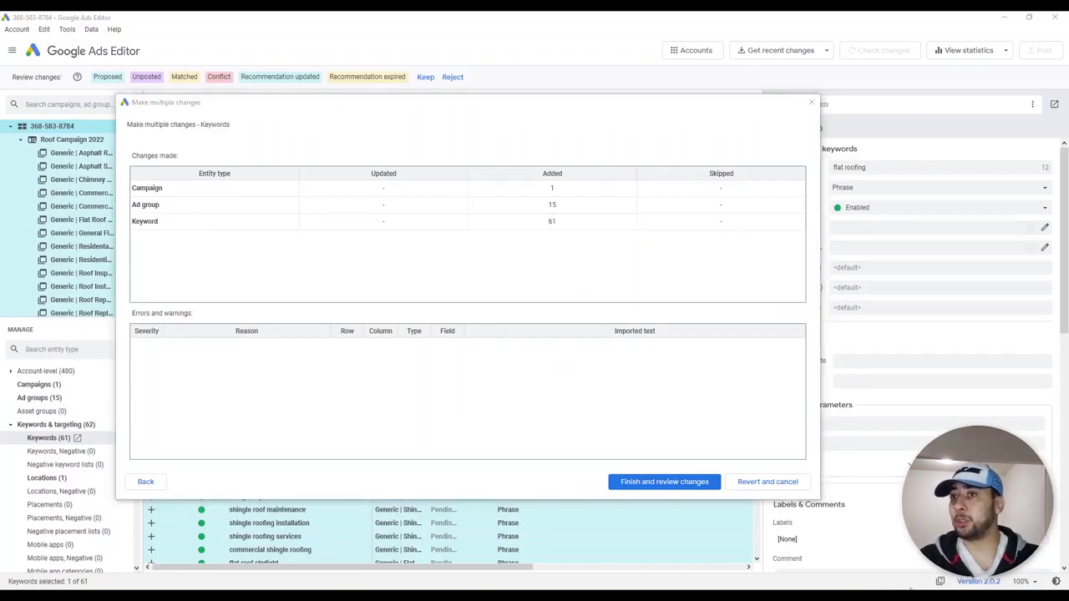
Select cells A2:A15 to compare against the ad group count, then return to the change summary
key(alt+Tab)
scroll(125, 251, up, 4)
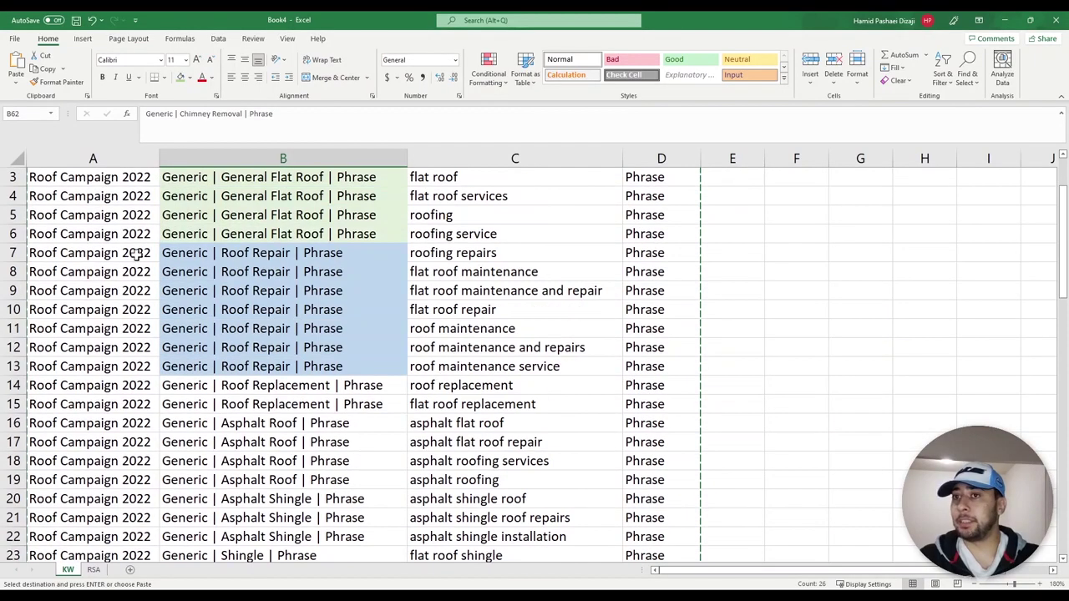
click(126, 181)
scroll(126, 180, up, 1)
drag(112, 195, 130, 436)
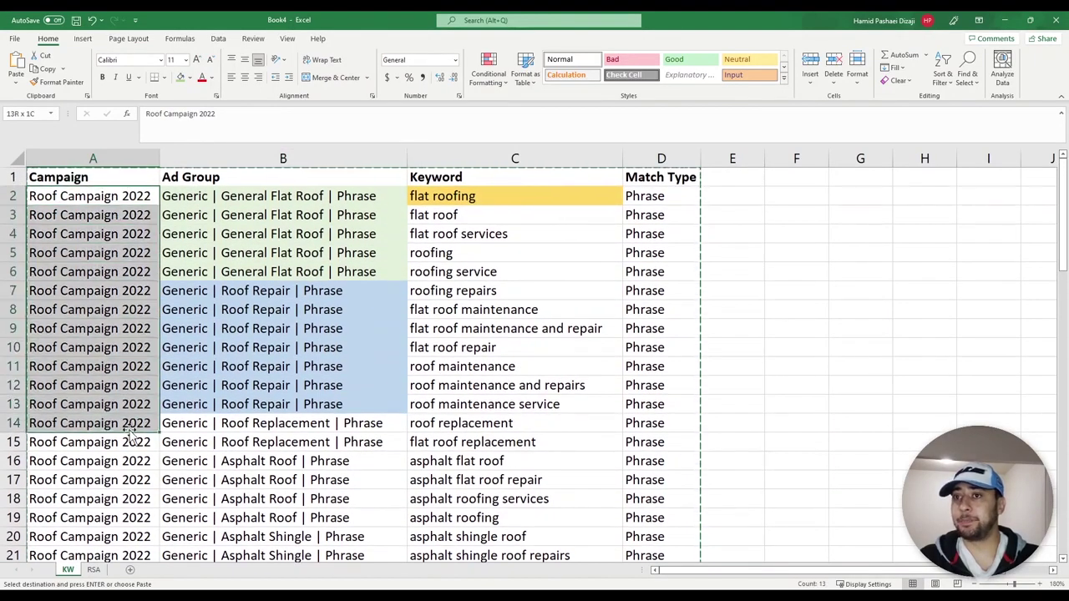
key(alt+Tab)
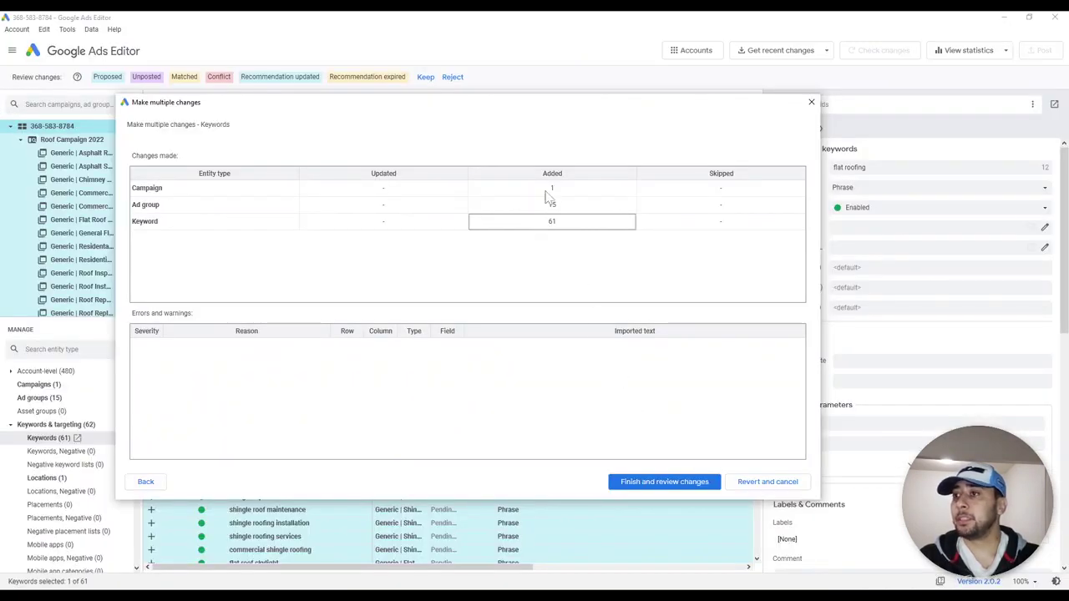
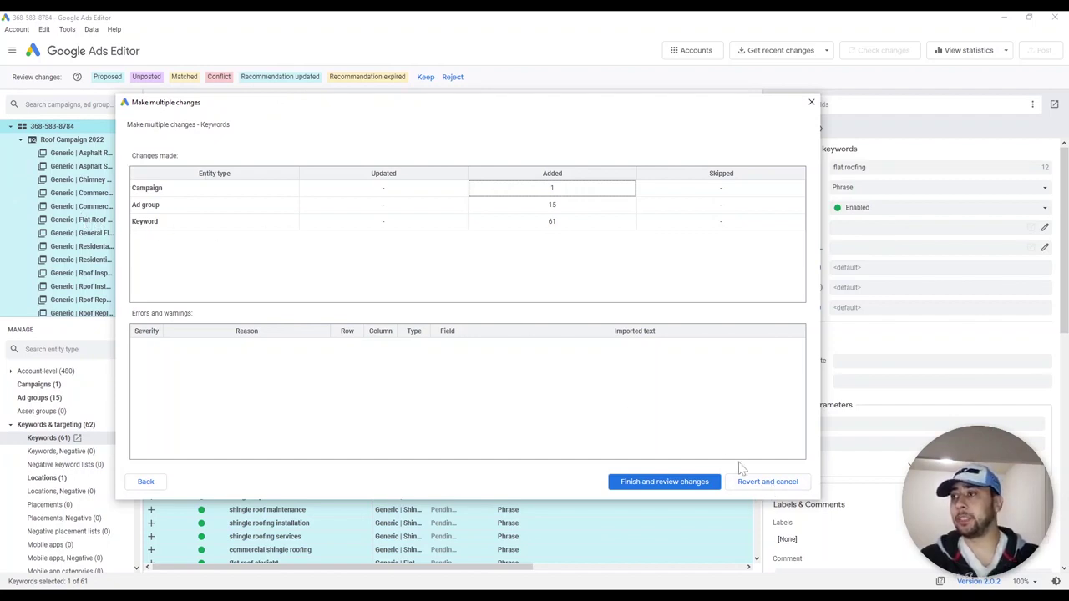
Finish the bulk keyword import and review the 61 pending phrase-match roofing keywords
mouse_move(427, 588)
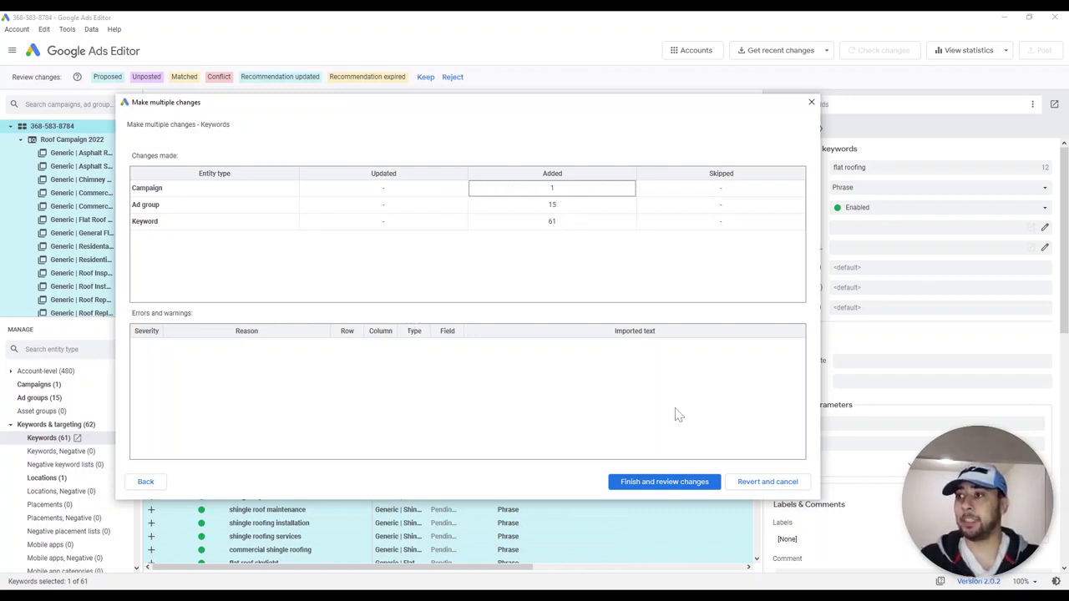
click(669, 487)
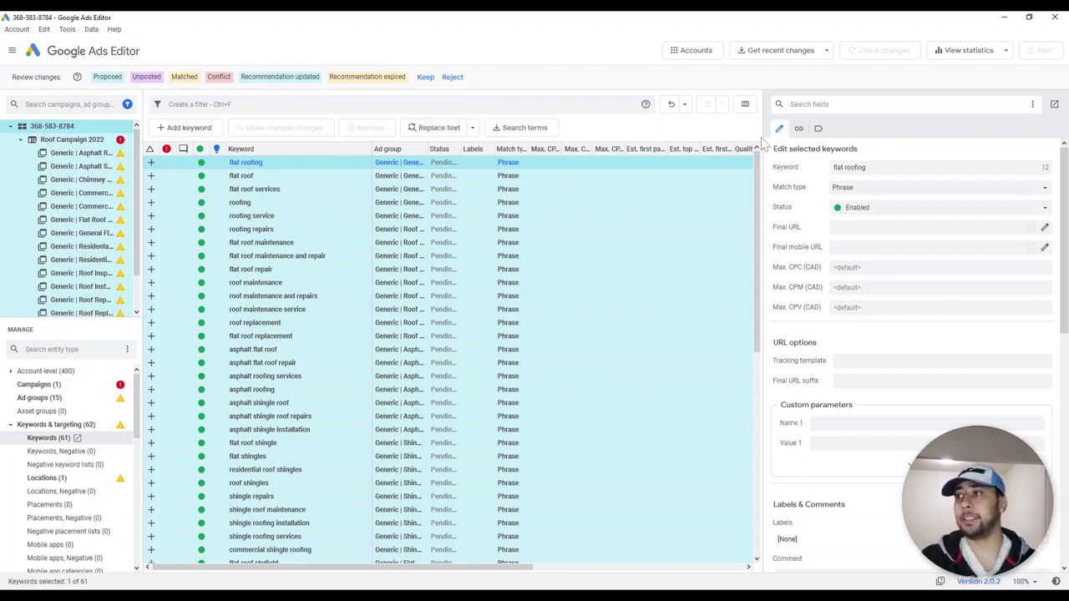
click(606, 273)
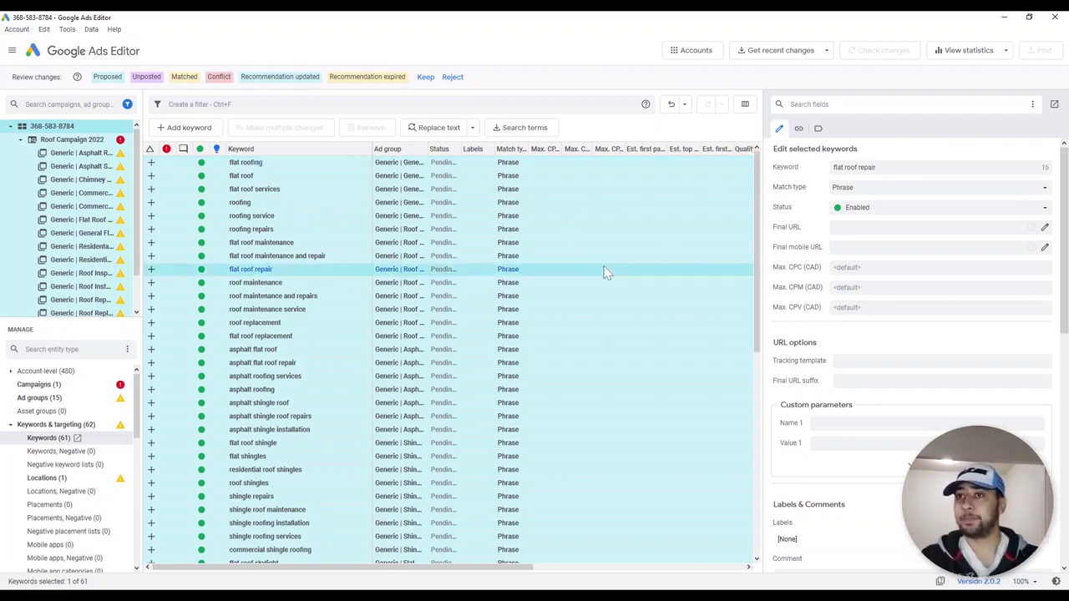
Keep the imported changes and sort the 61 keywords by name
click(425, 77)
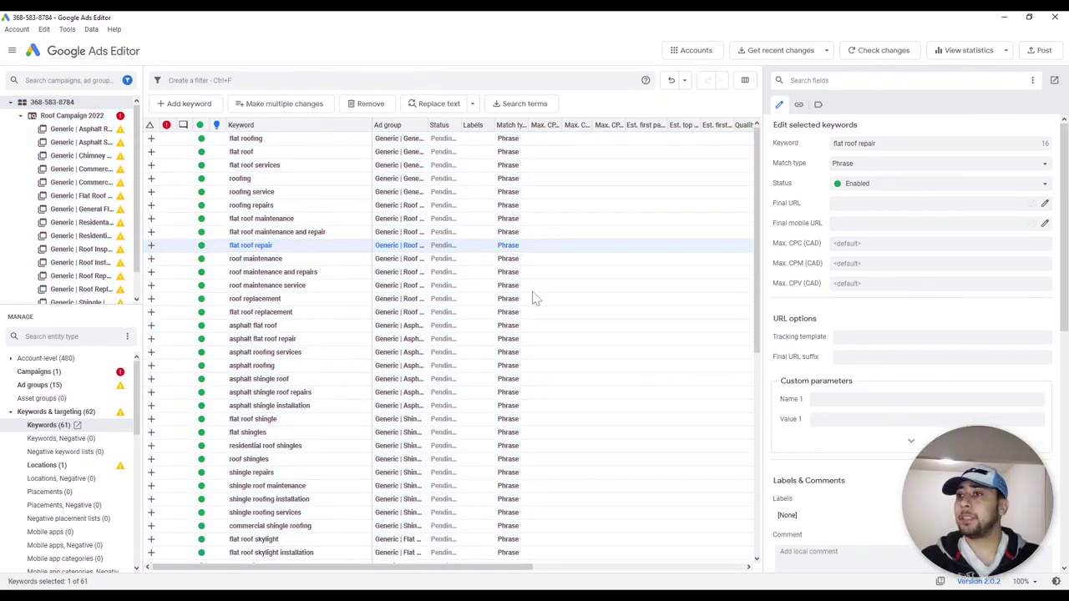
click(472, 271)
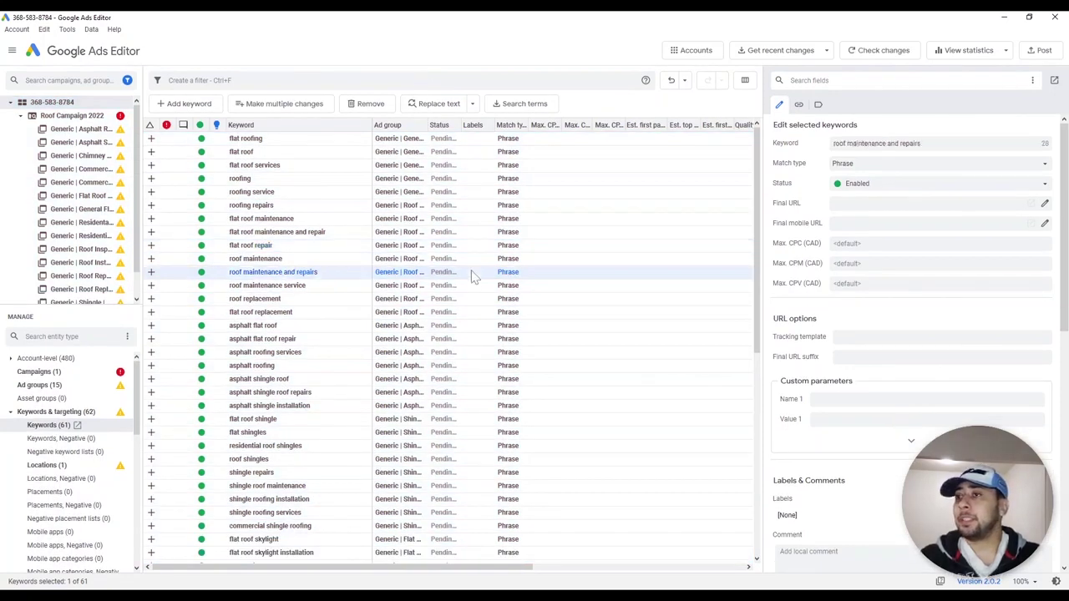
click(52, 426)
scroll(274, 280, down, 6)
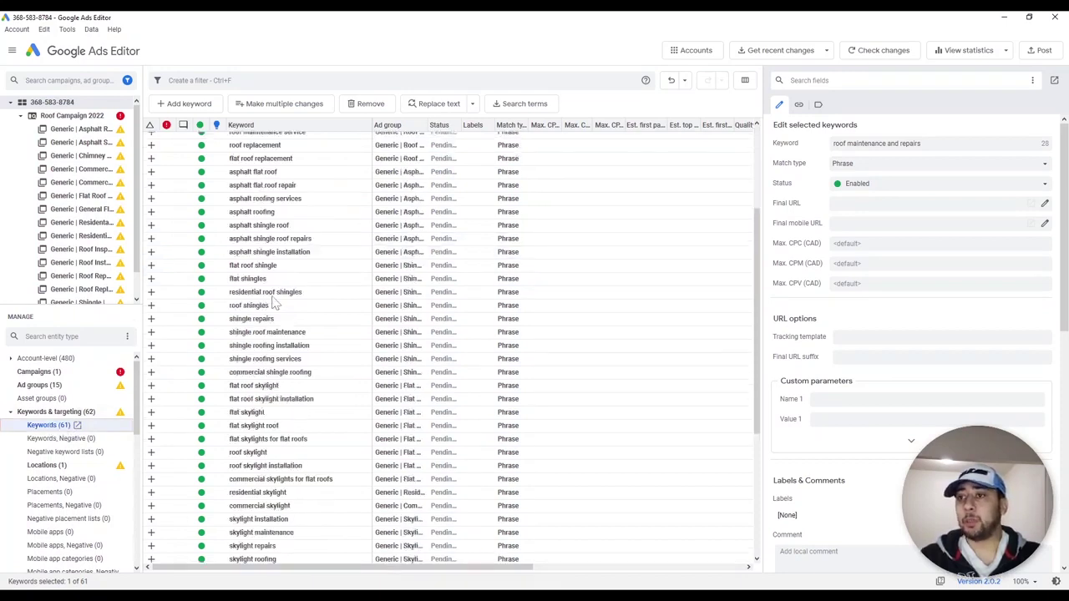
click(305, 361)
scroll(305, 359, up, 5)
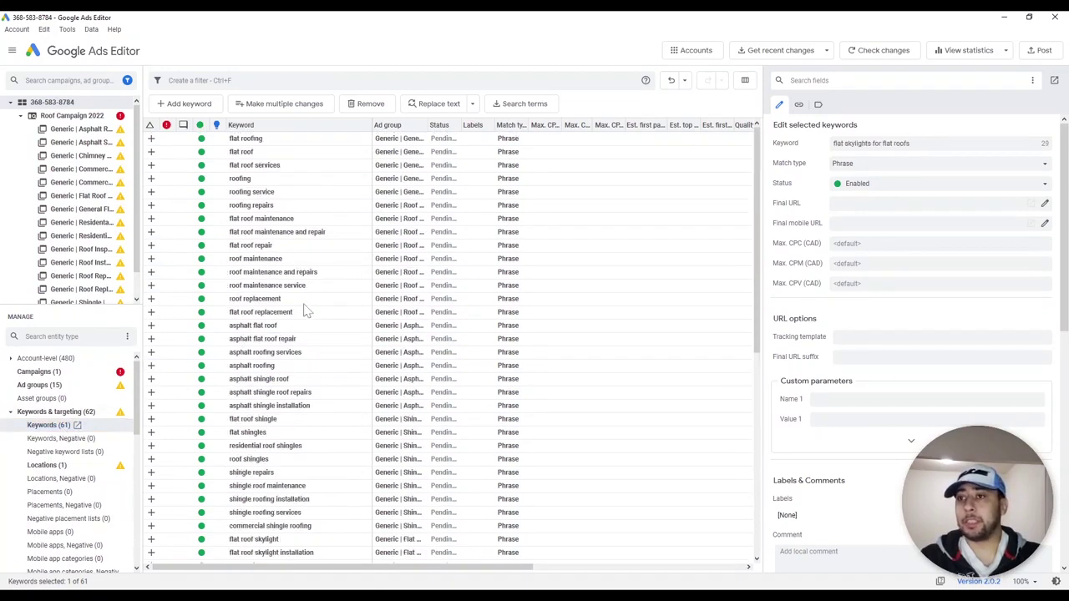
click(301, 126)
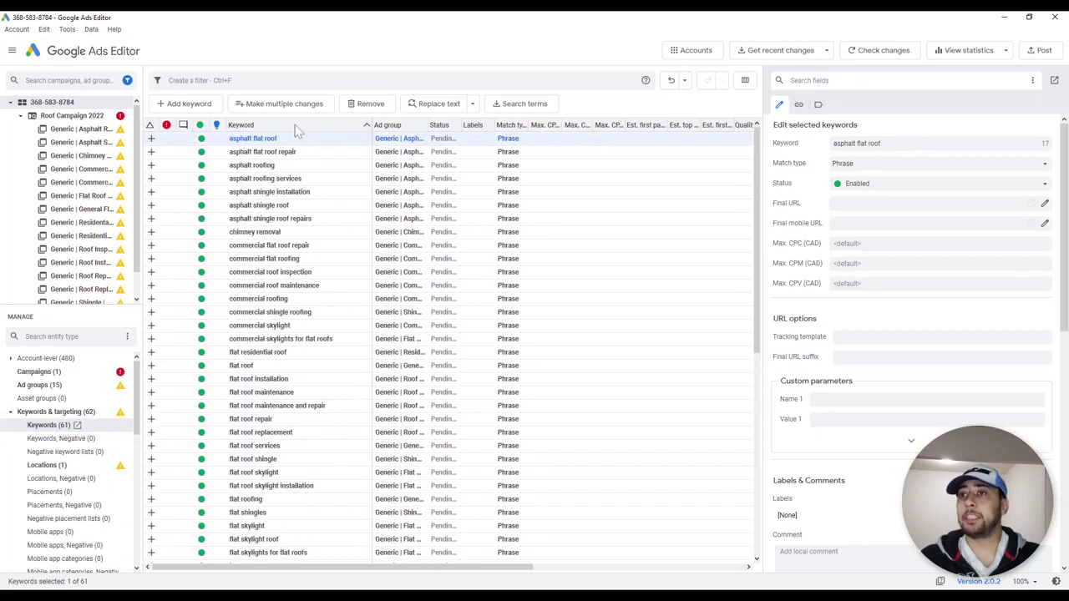
click(297, 125)
click(276, 152)
key(ctrl+a)
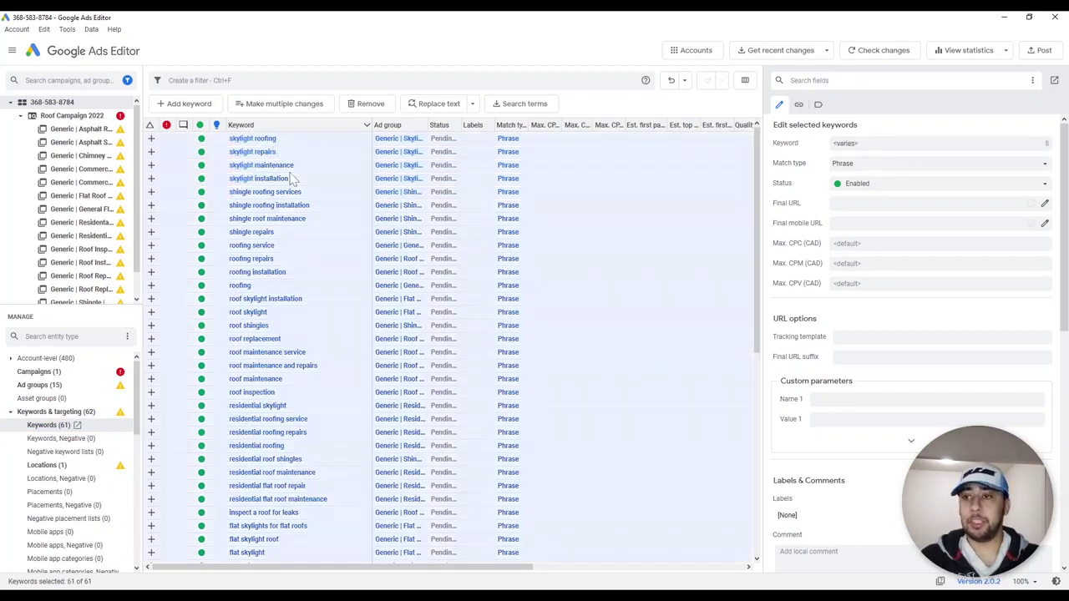
Check the campaign's location and settings, then list its 15 ad groups
click(65, 467)
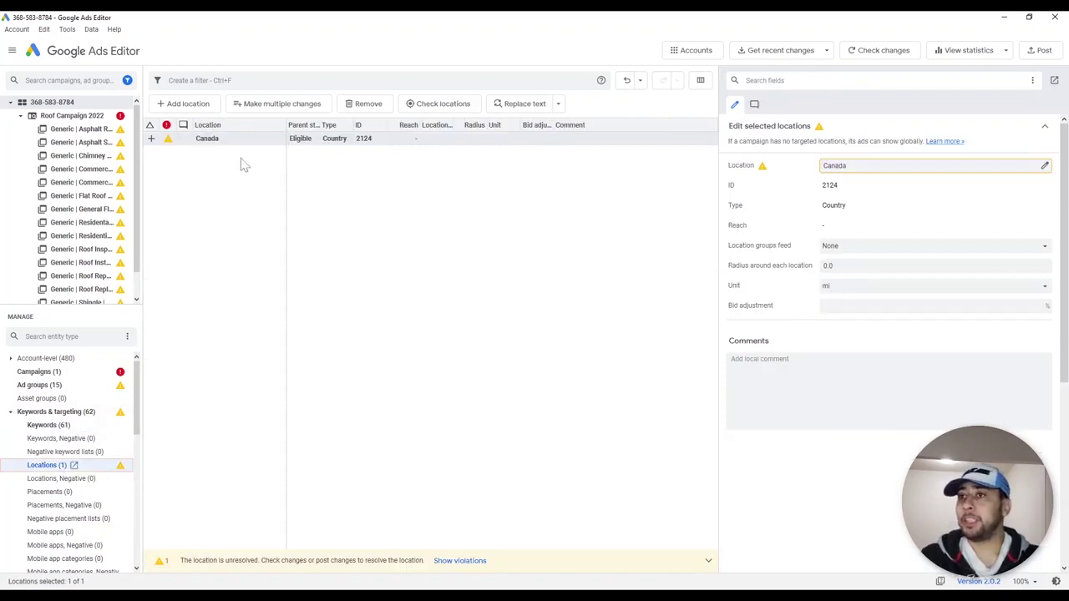
click(12, 412)
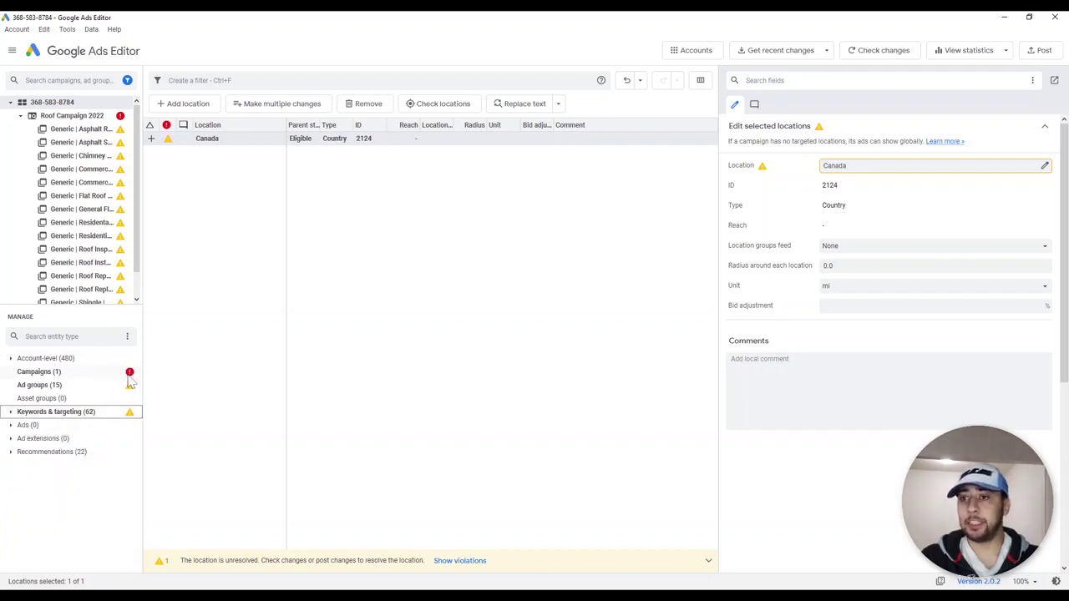
click(50, 371)
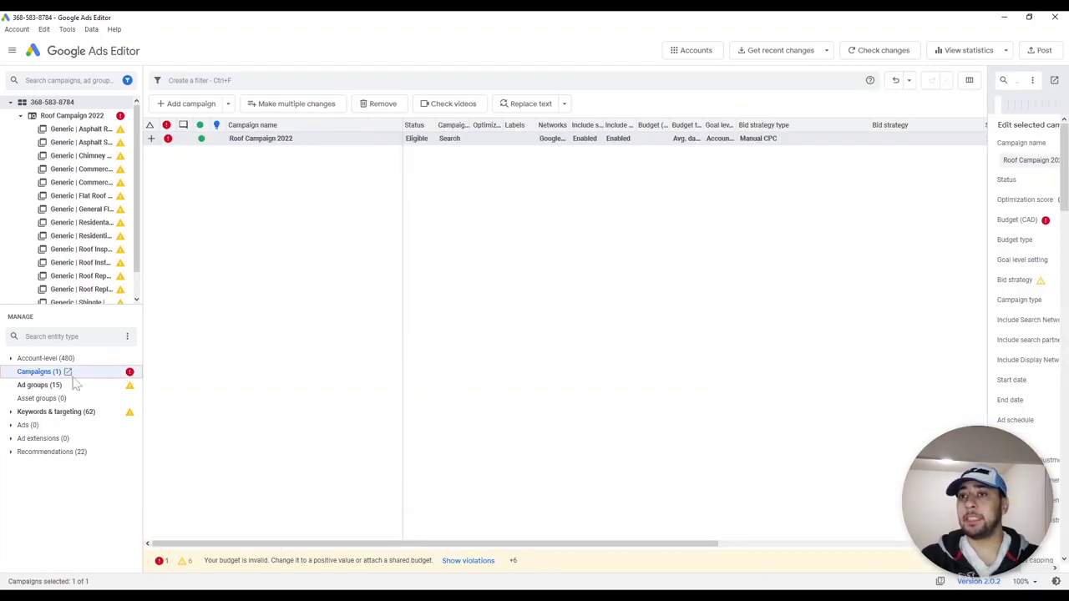
click(57, 412)
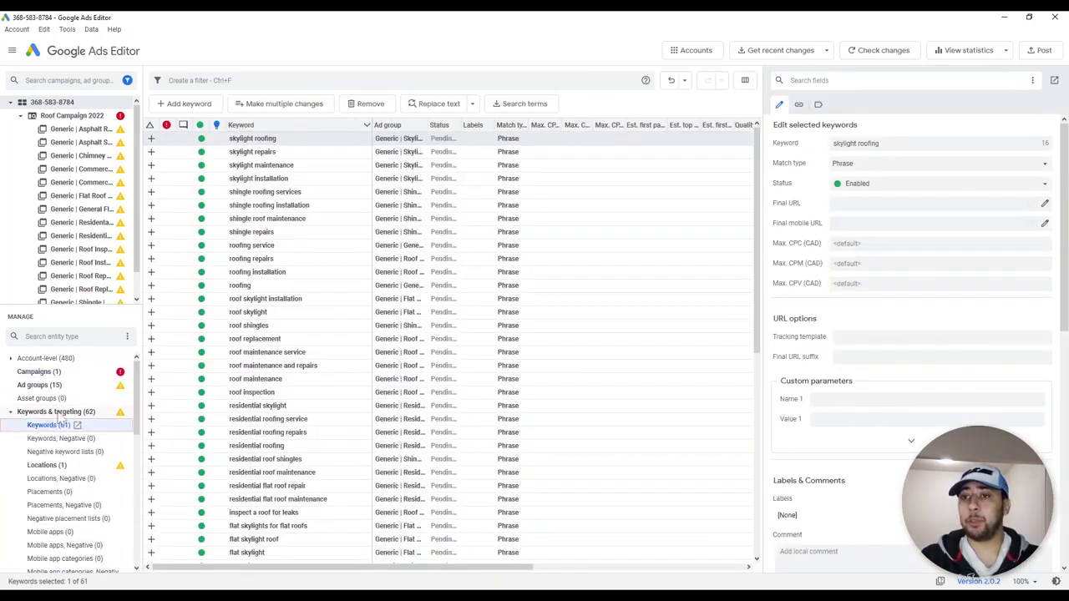
click(12, 413)
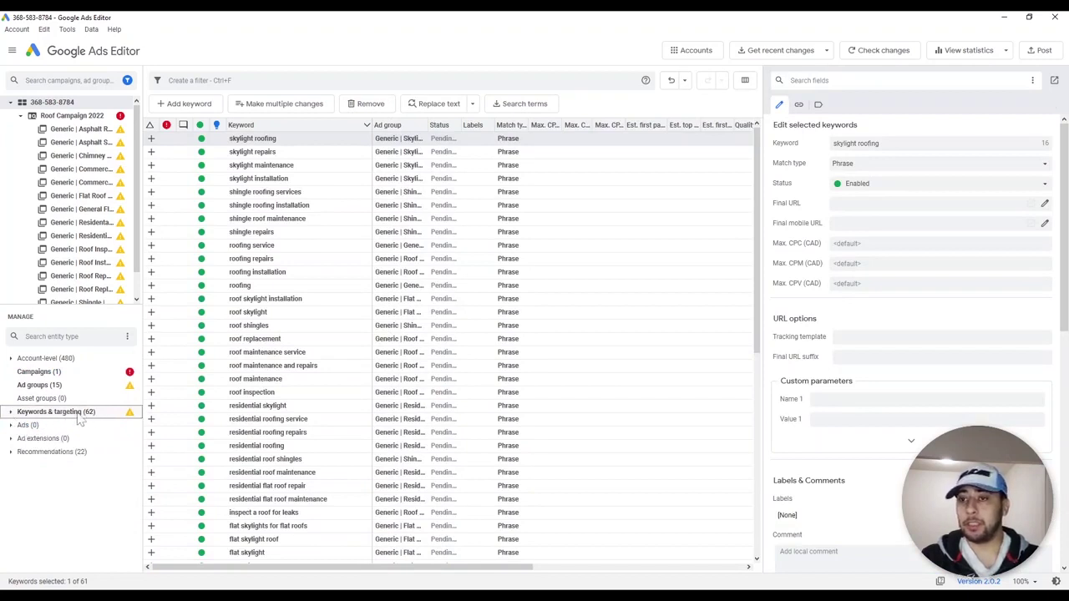
click(38, 385)
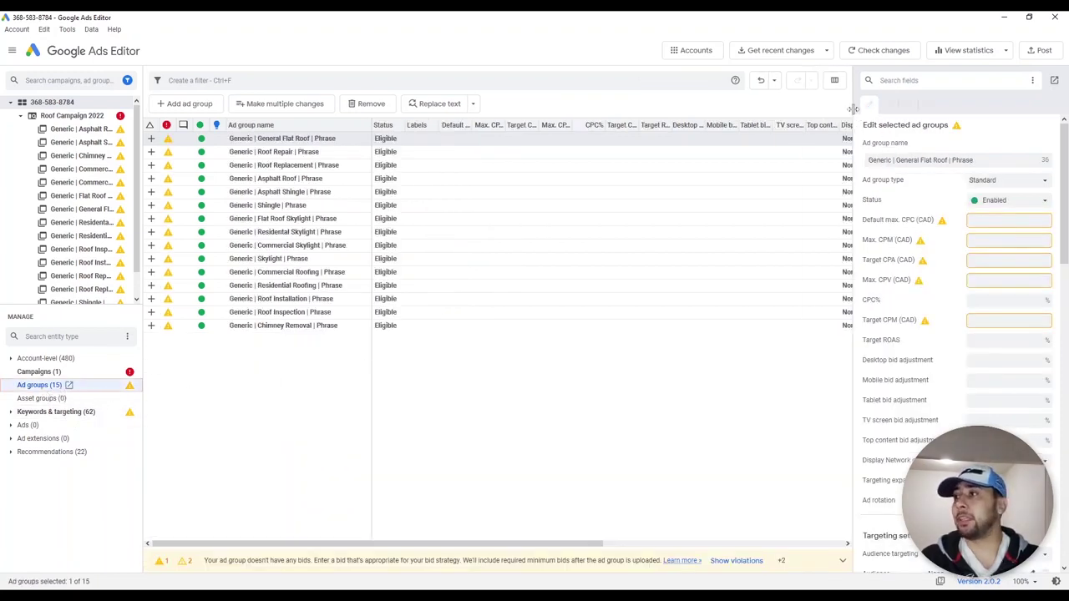
Review the Asphalt Roof, Shingle and Roof Repair ad groups, then select all 15
drag(854, 110, 720, 108)
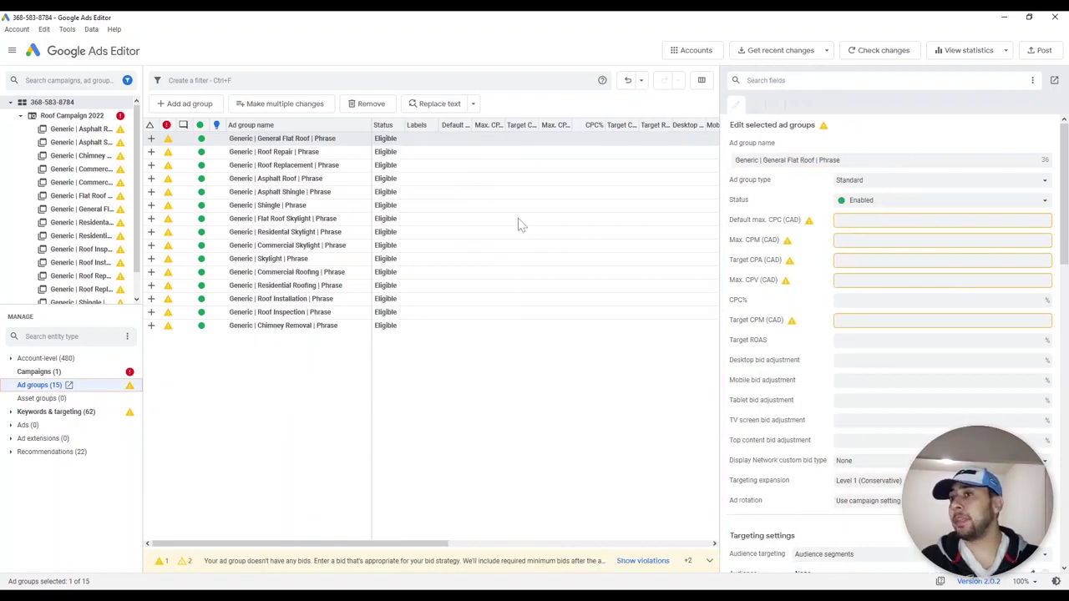
click(338, 179)
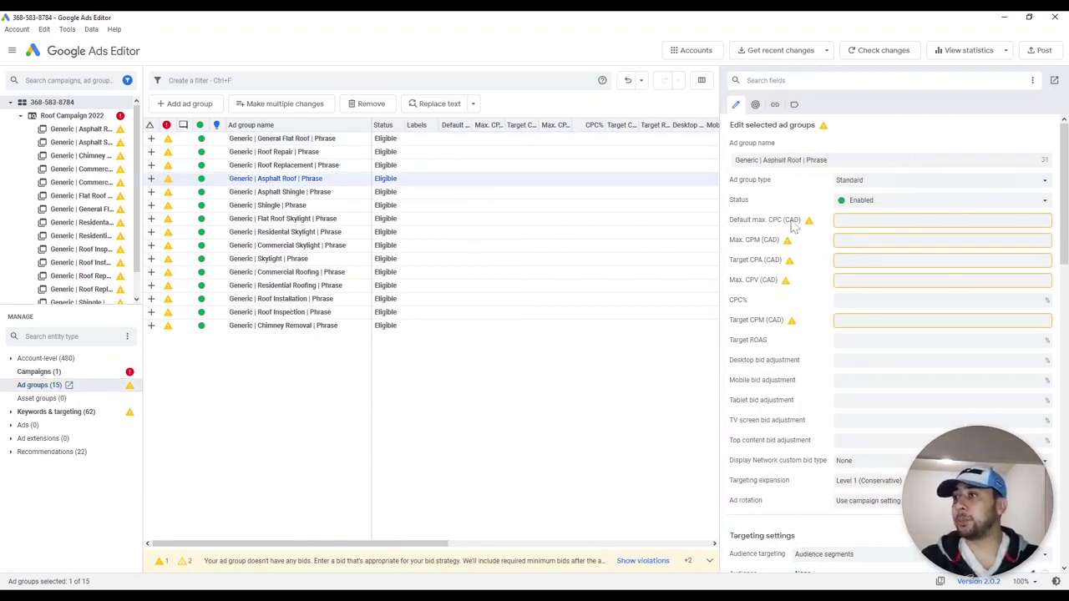
click(293, 192)
click(296, 153)
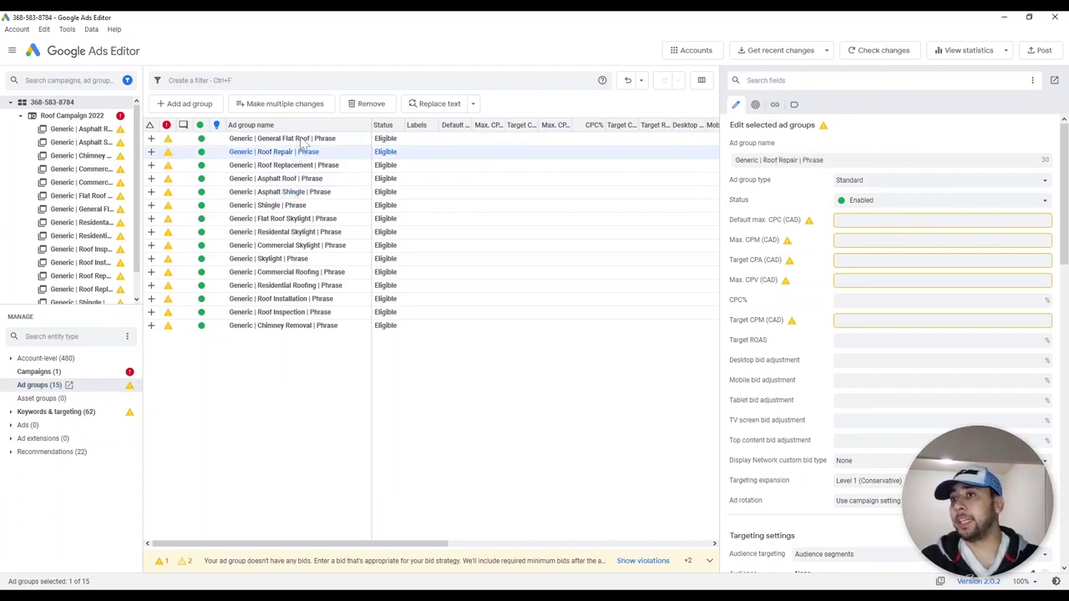
click(335, 209)
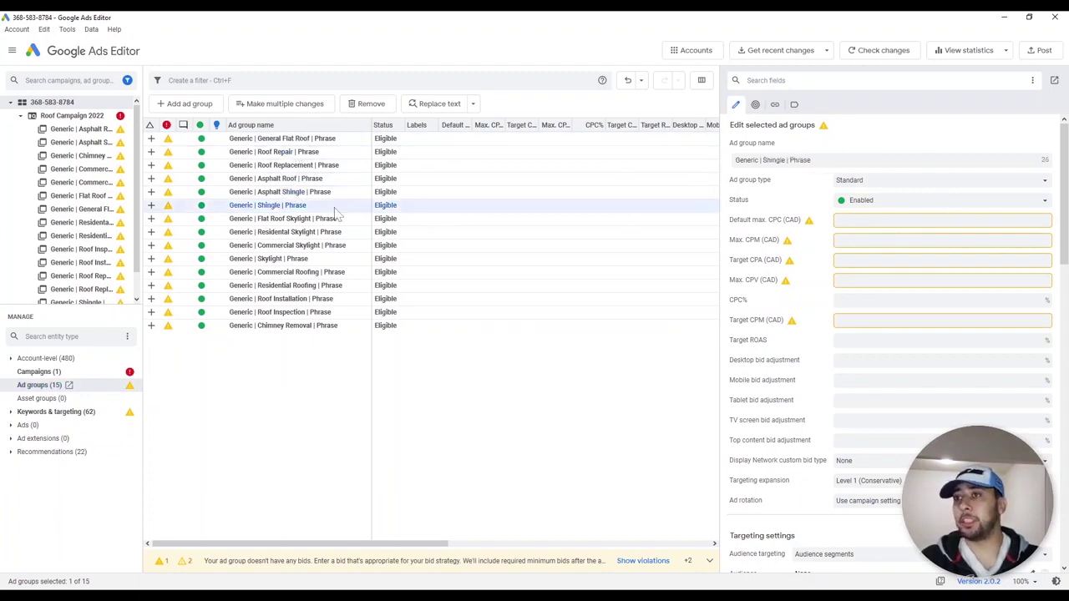
key(ctrl+a)
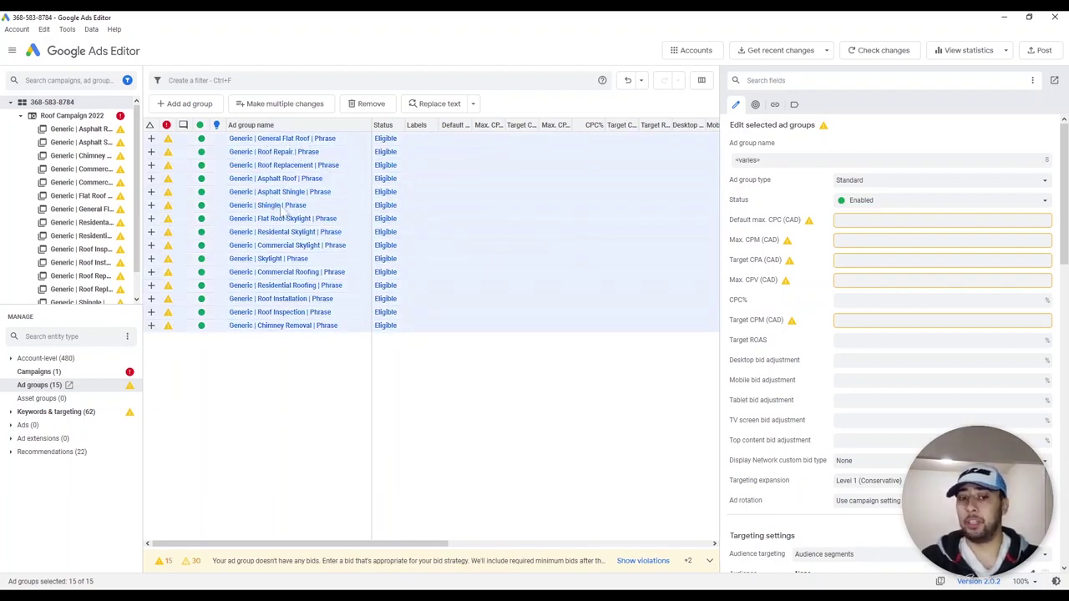
Pause all 15 ad groups, re-enable them, and view the Roof Campaign 2022 settings
click(838, 220)
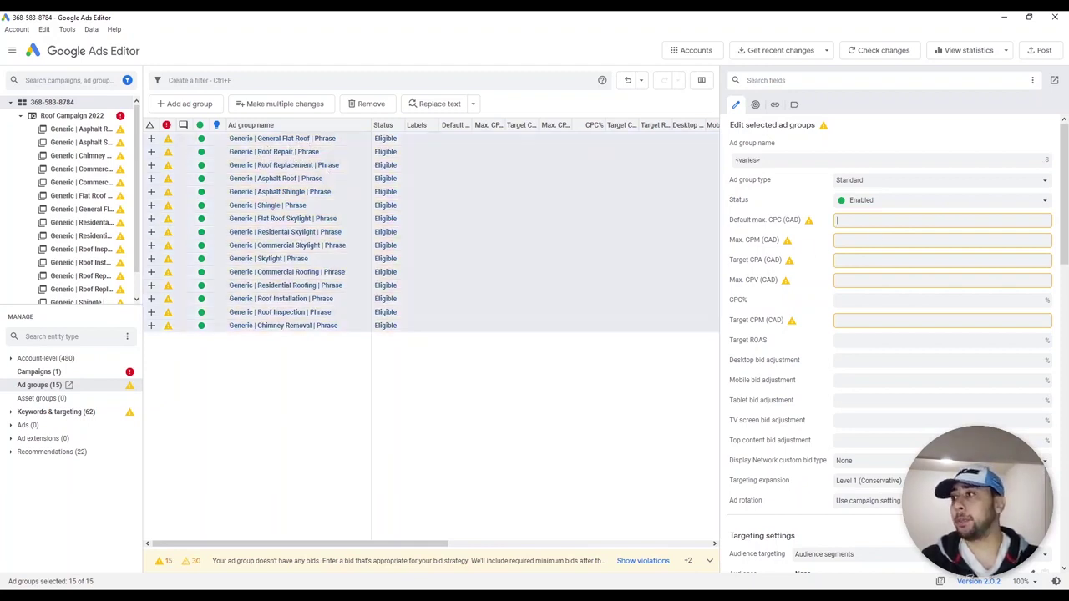
click(888, 204)
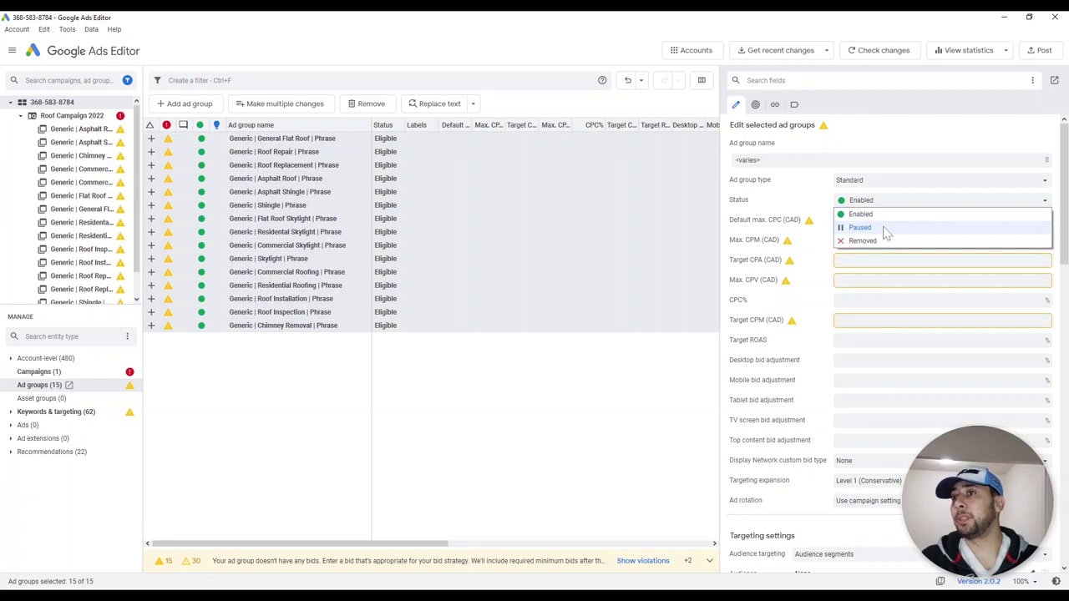
click(885, 228)
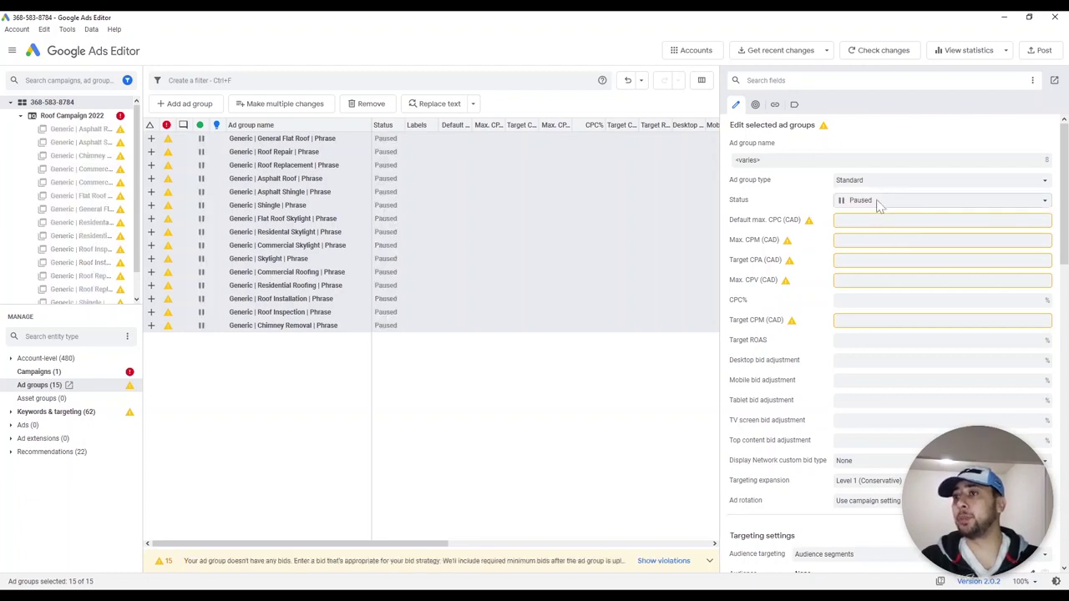
click(893, 204)
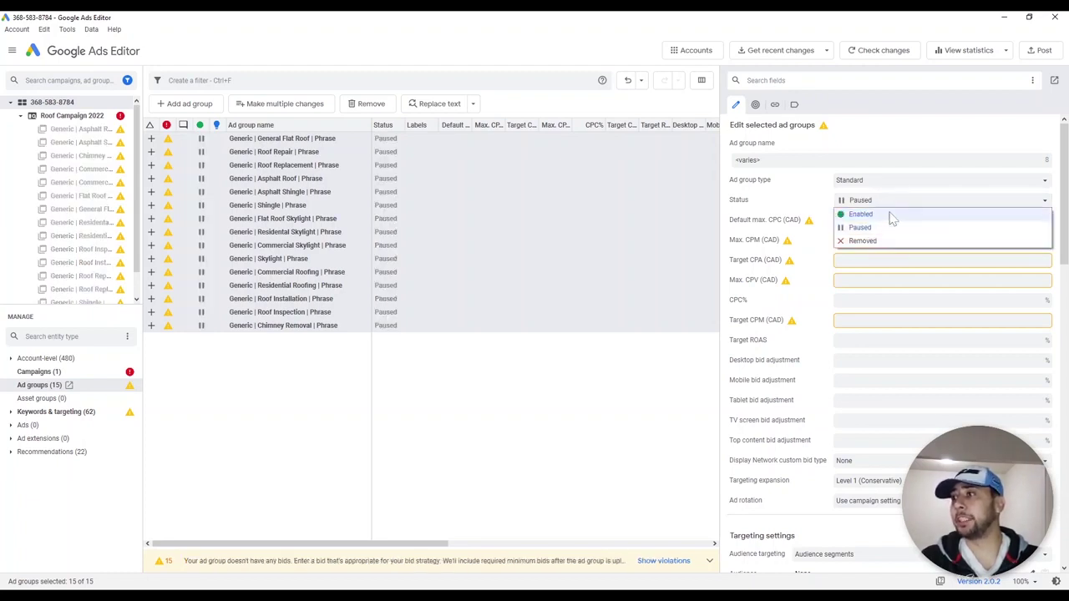
click(892, 216)
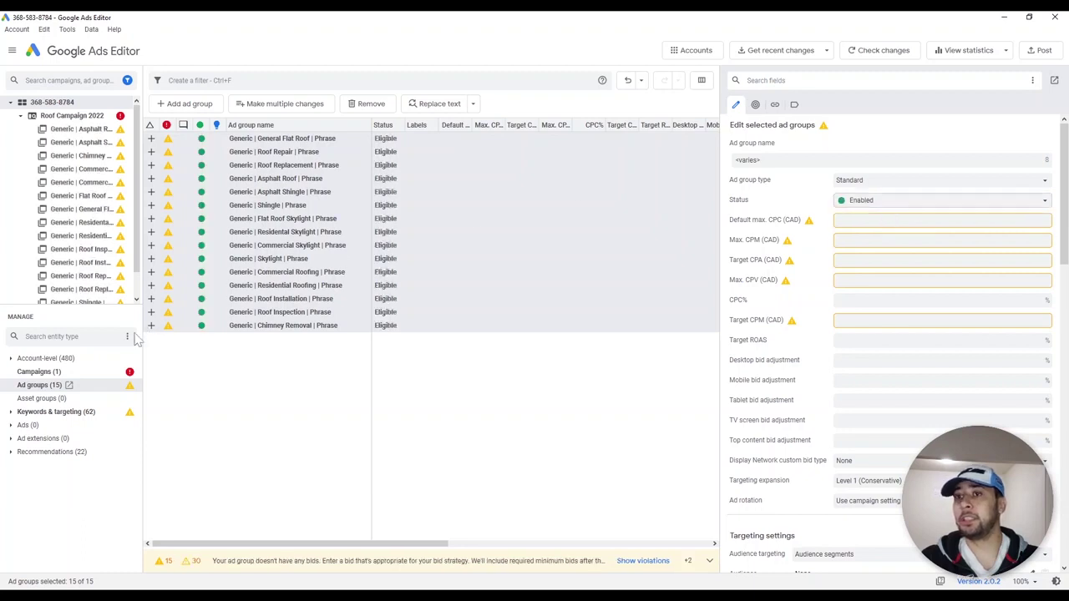
click(82, 374)
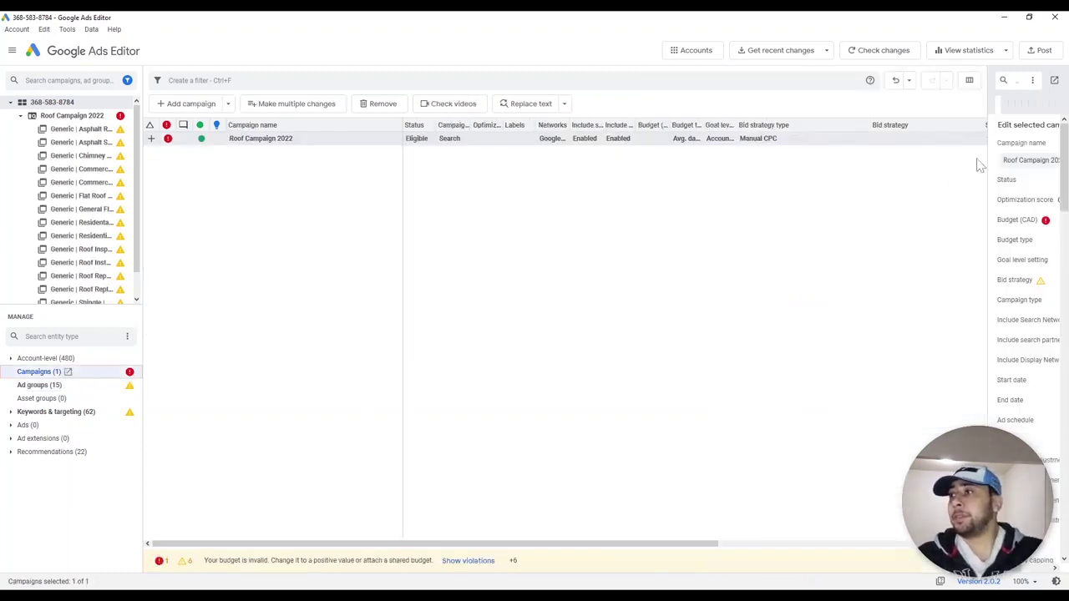
Enter a 20 CAD daily budget for Roof Campaign 2022
drag(983, 161, 648, 160)
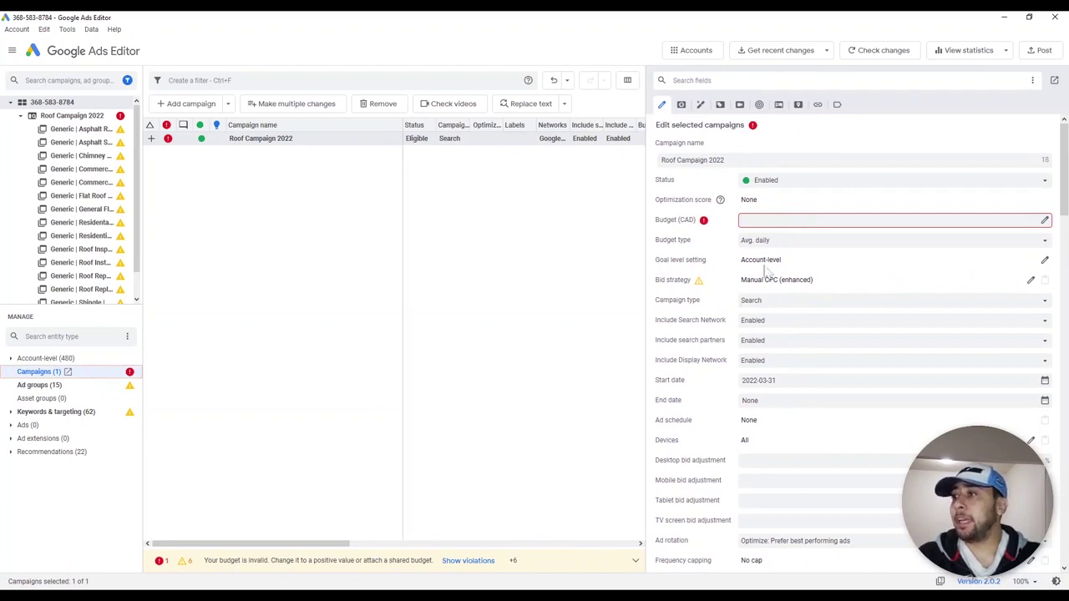
click(783, 220)
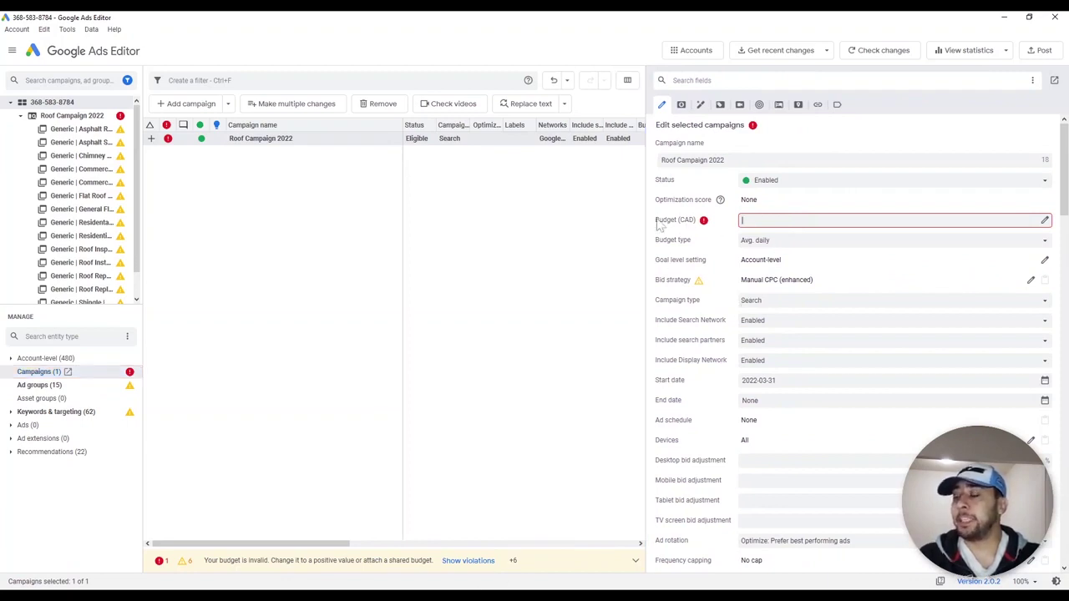
scroll(845, 443, down, 2)
scroll(845, 443, down, 2)
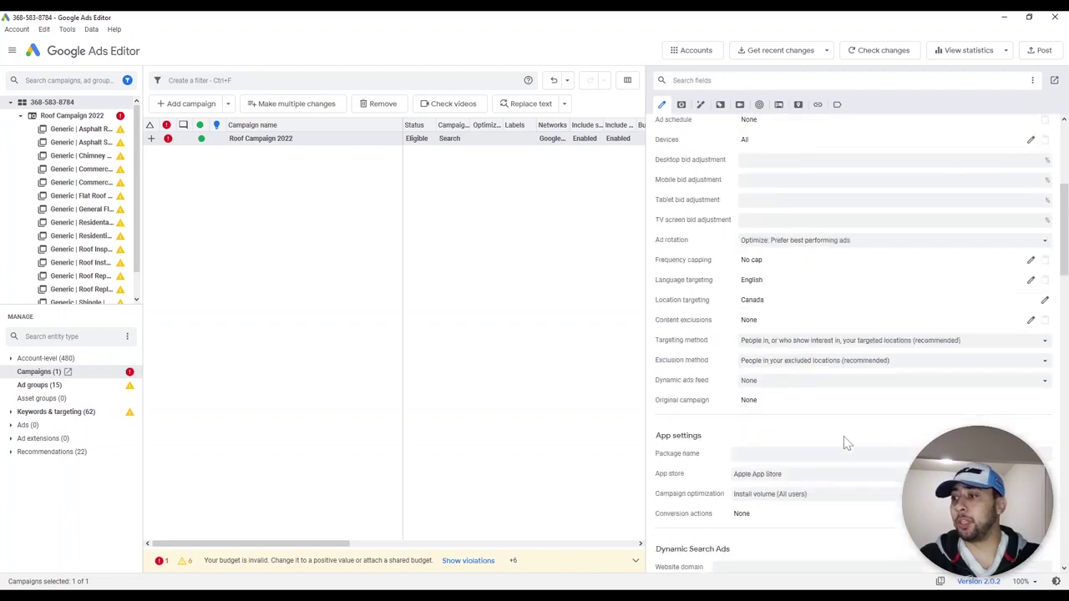
scroll(846, 443, up, 4)
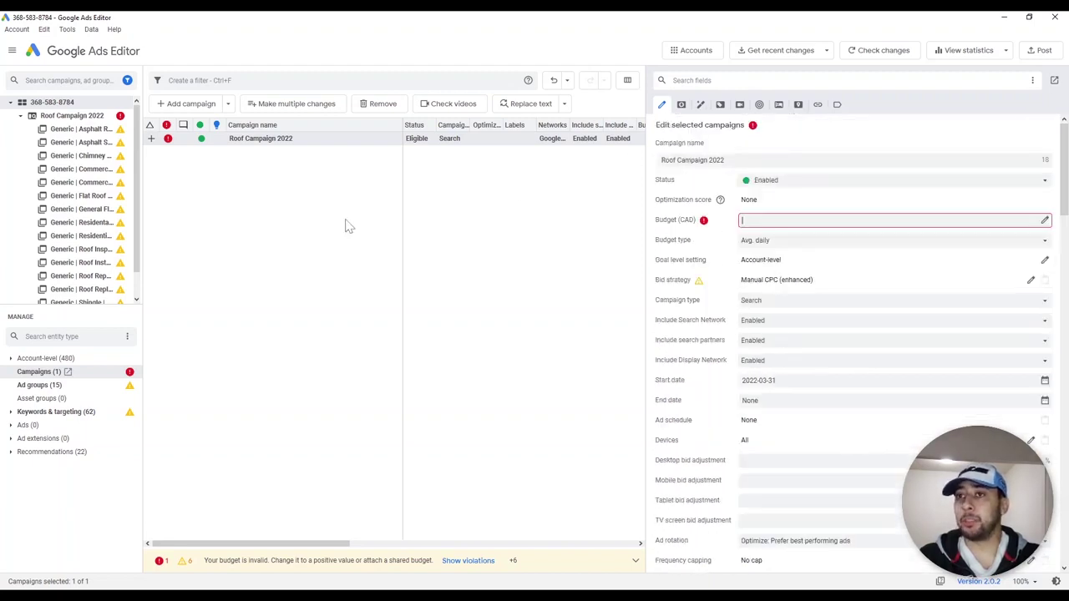
click(242, 139)
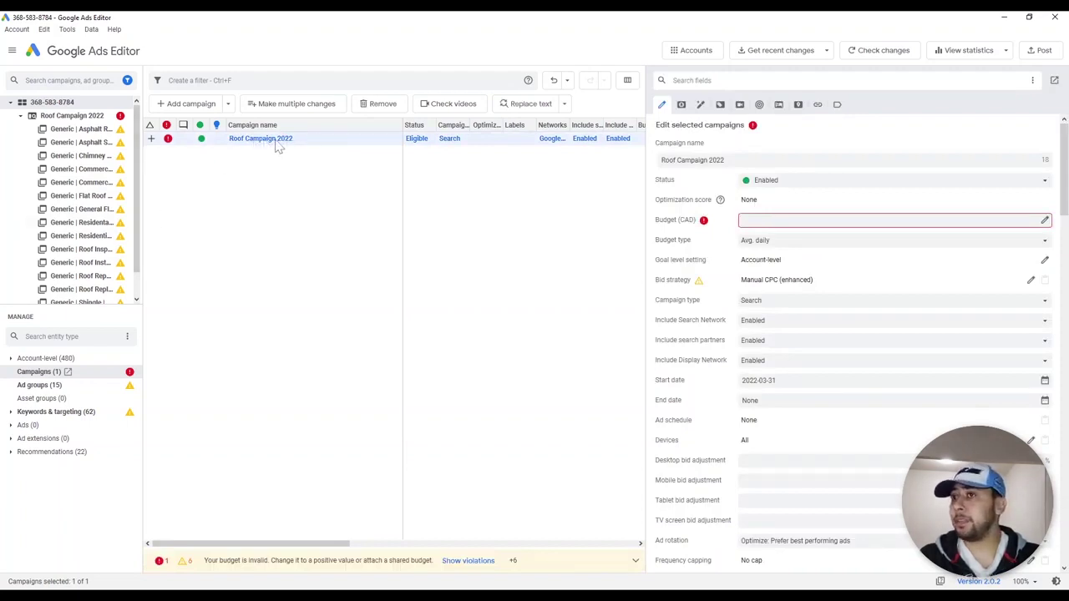
click(836, 220)
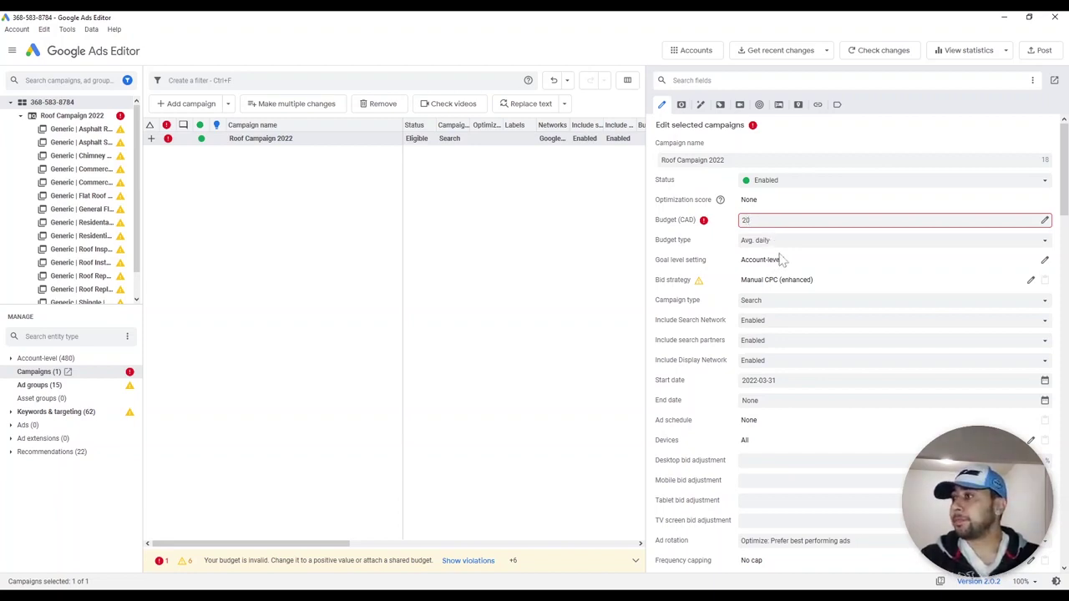
key(Return)
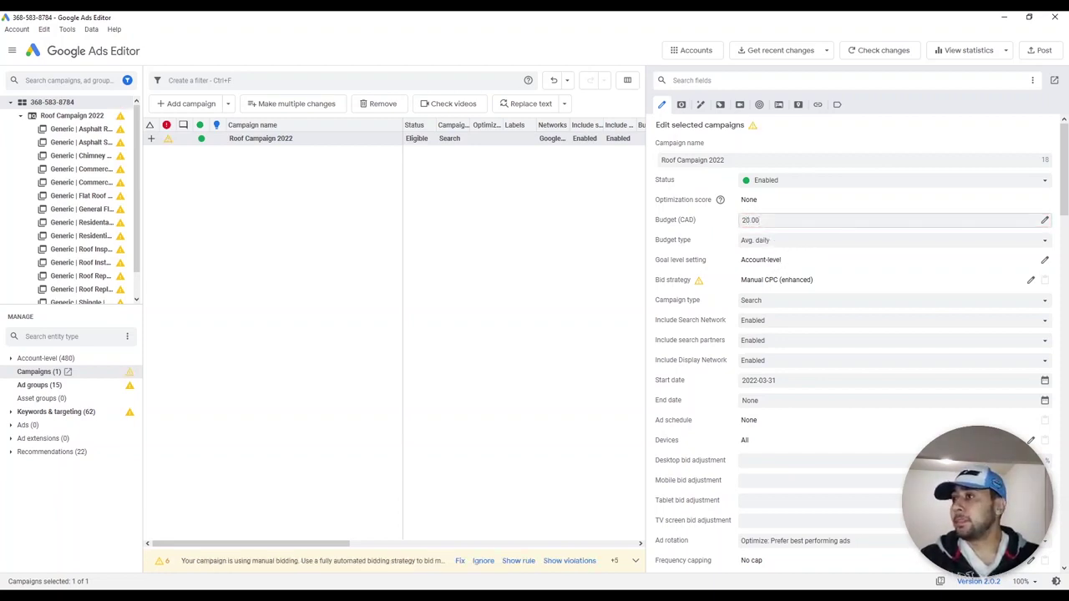
Change Roof Campaign 2022's bid strategy to Maximize conversions
click(1032, 282)
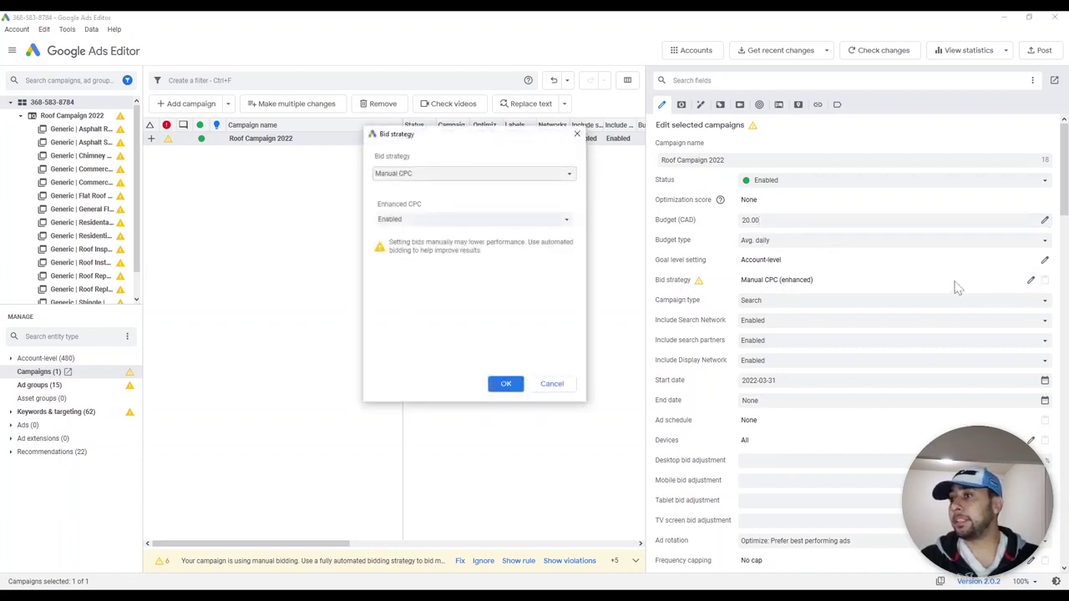
click(449, 175)
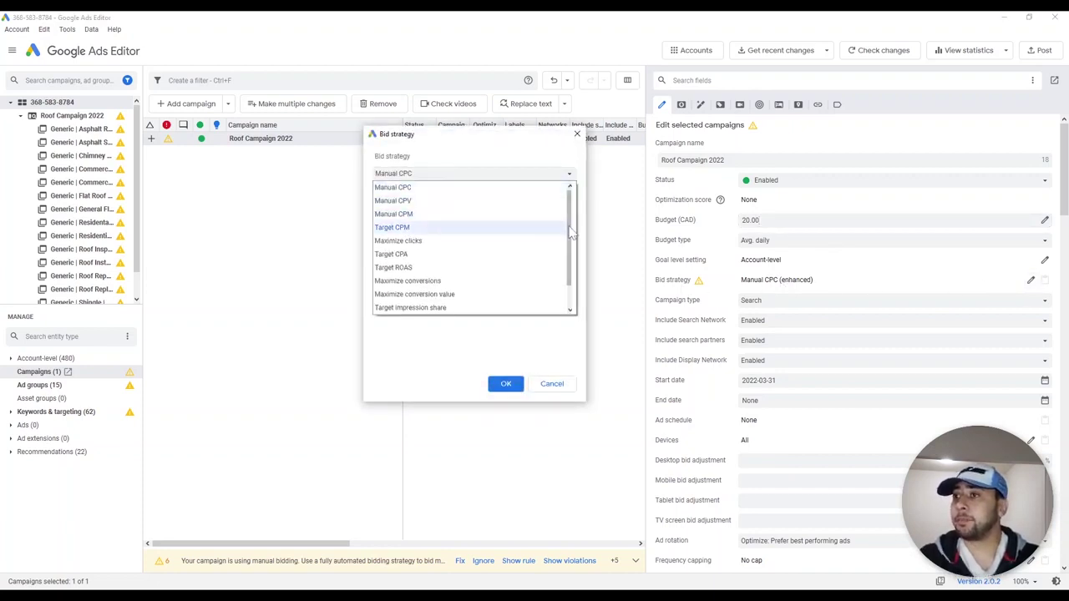
click(480, 282)
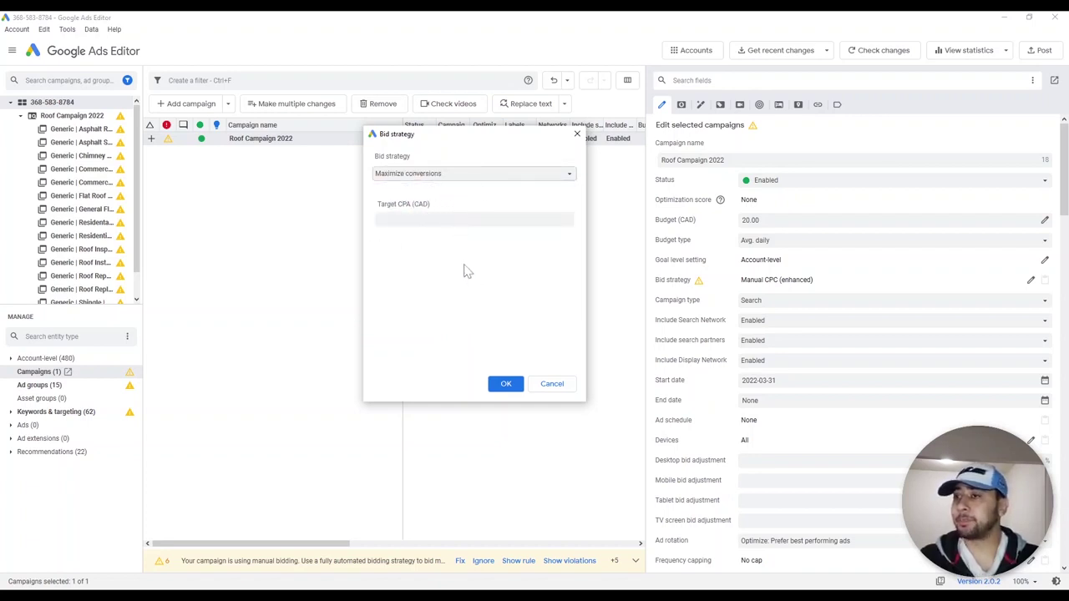
click(506, 385)
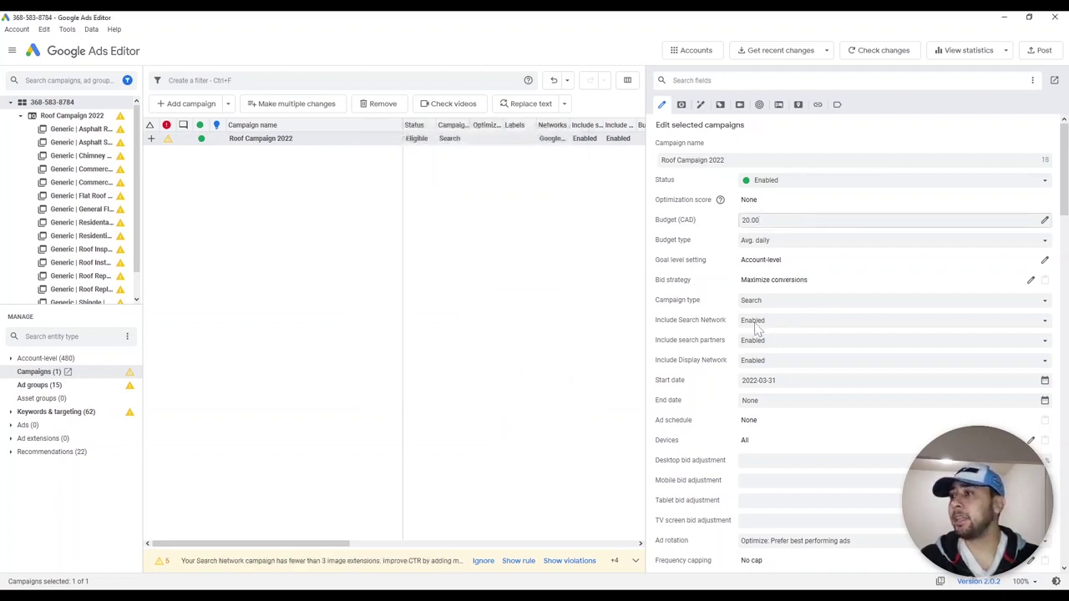
Keep the Search type and Search Network on, disabling search partners and Display Network
click(767, 301)
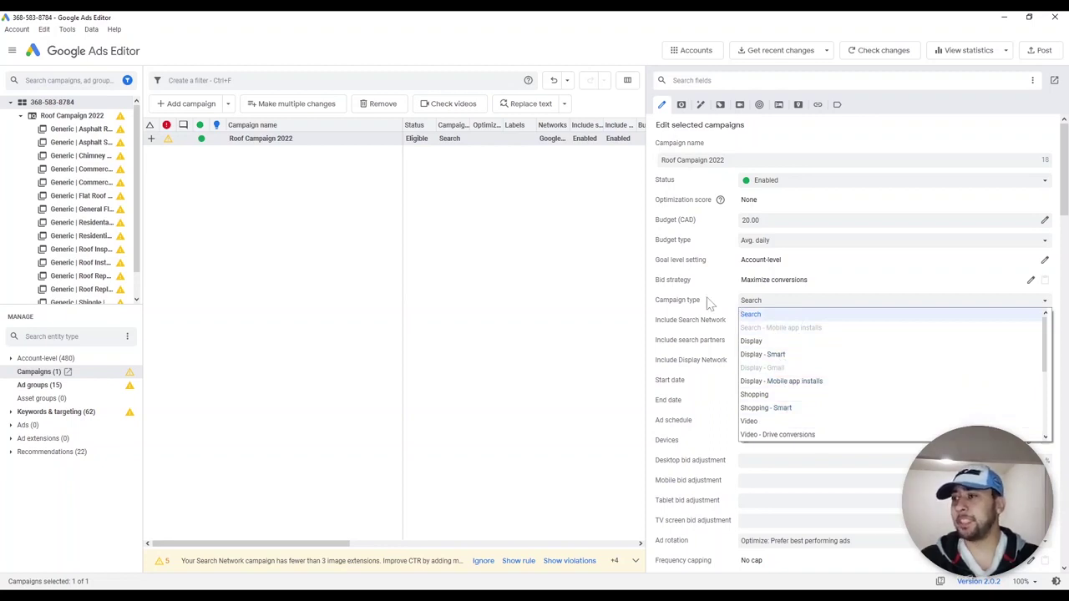
click(709, 305)
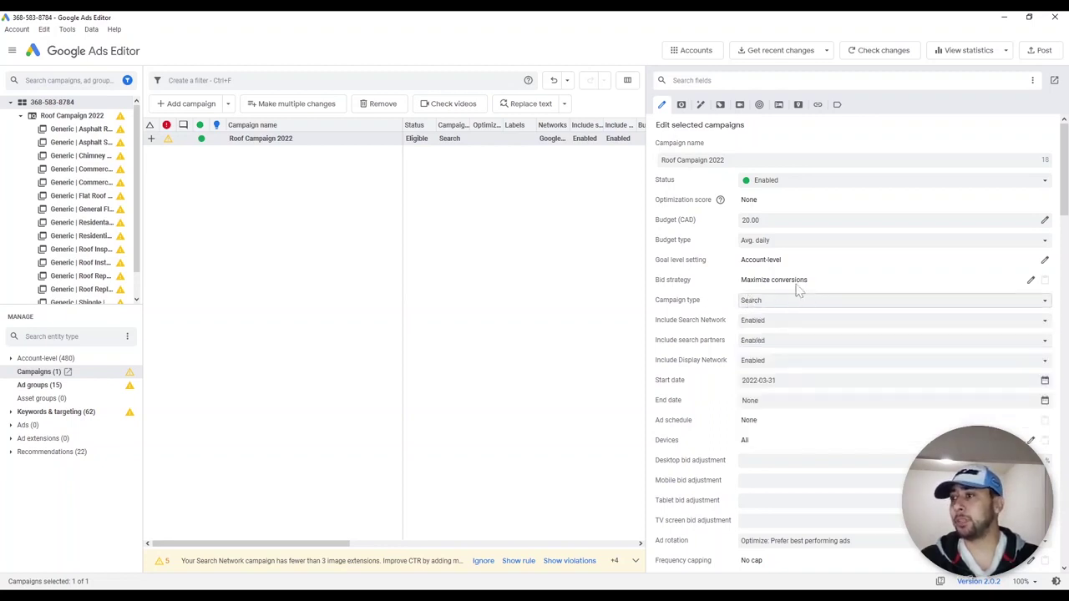
click(773, 321)
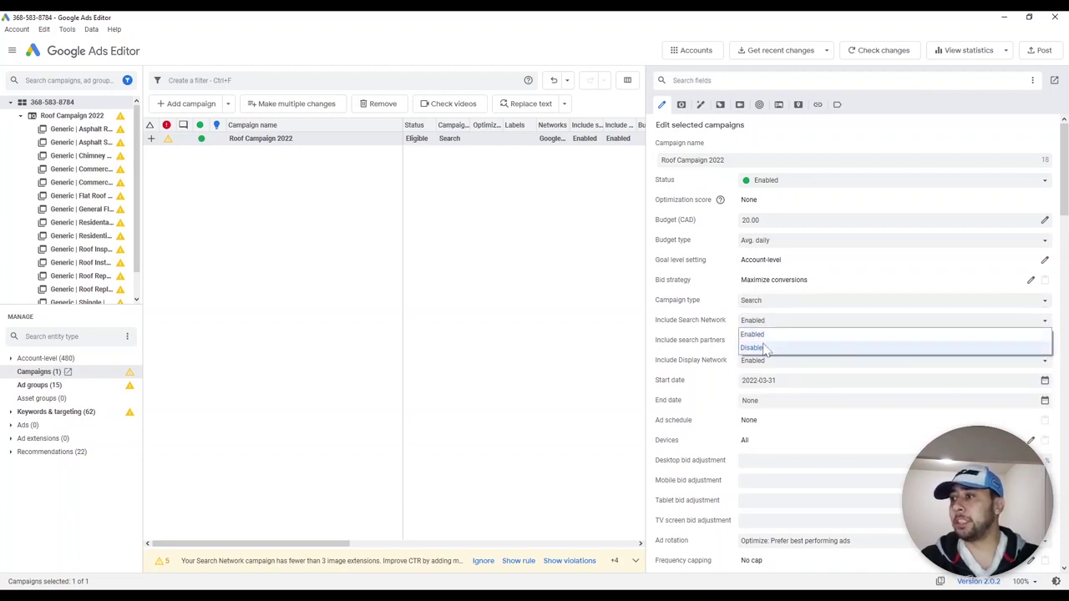
click(766, 348)
click(775, 343)
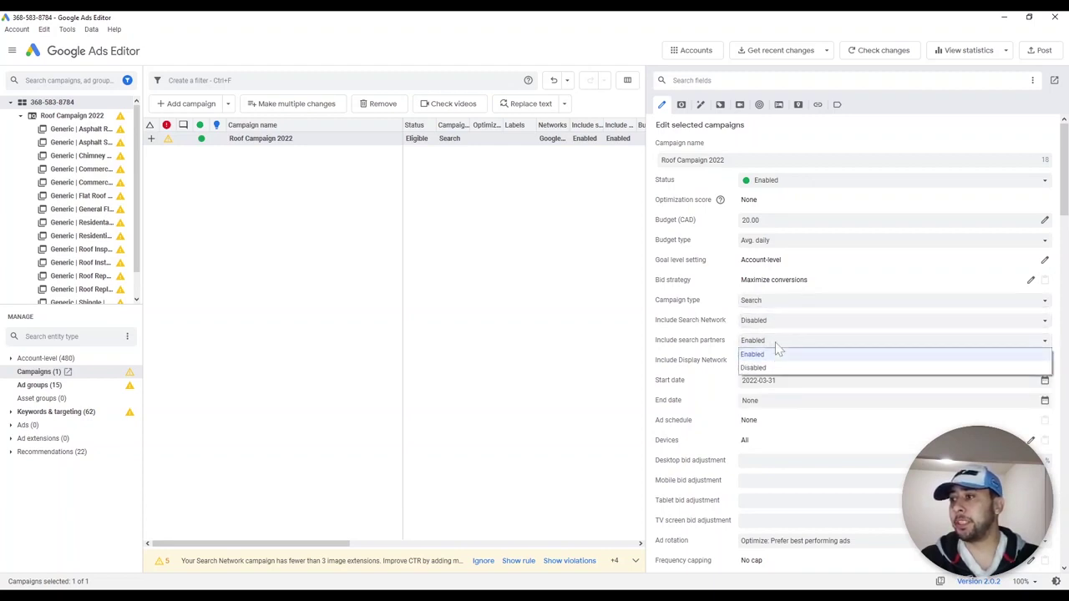
click(780, 367)
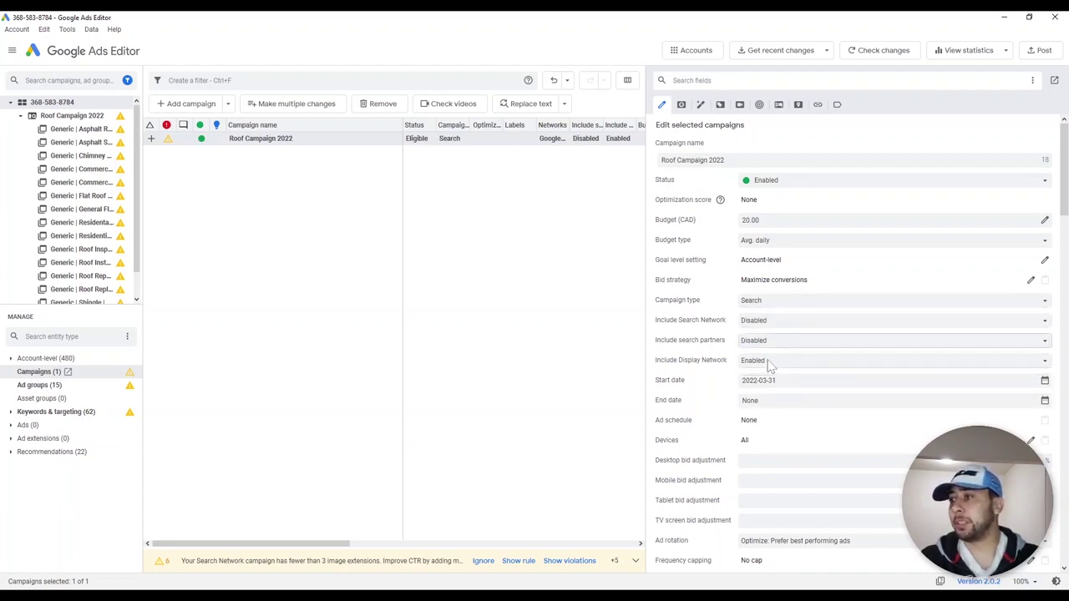
click(769, 362)
click(774, 389)
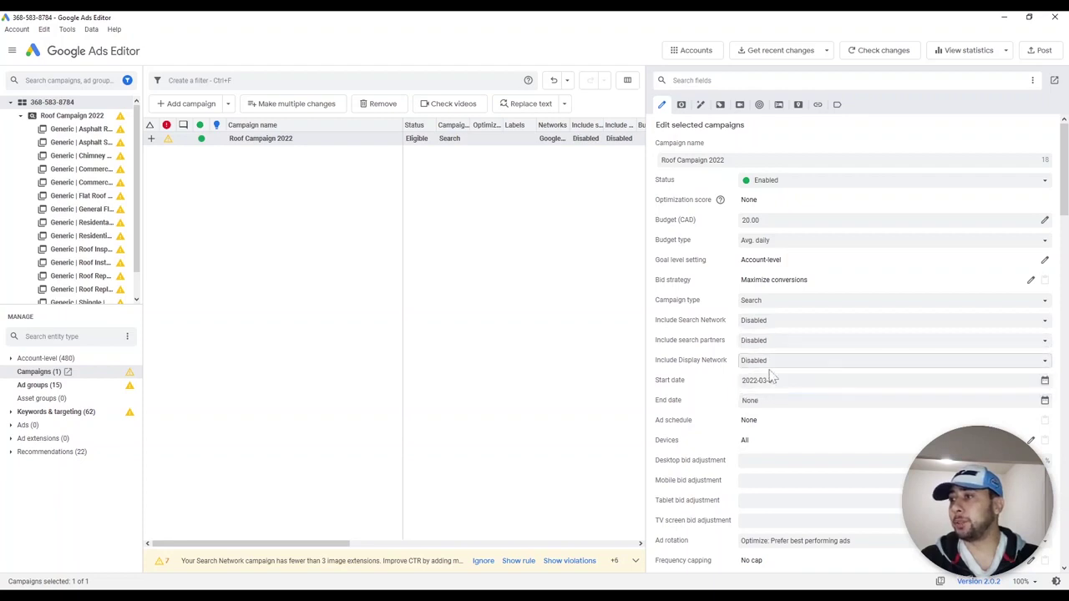
click(769, 324)
click(772, 337)
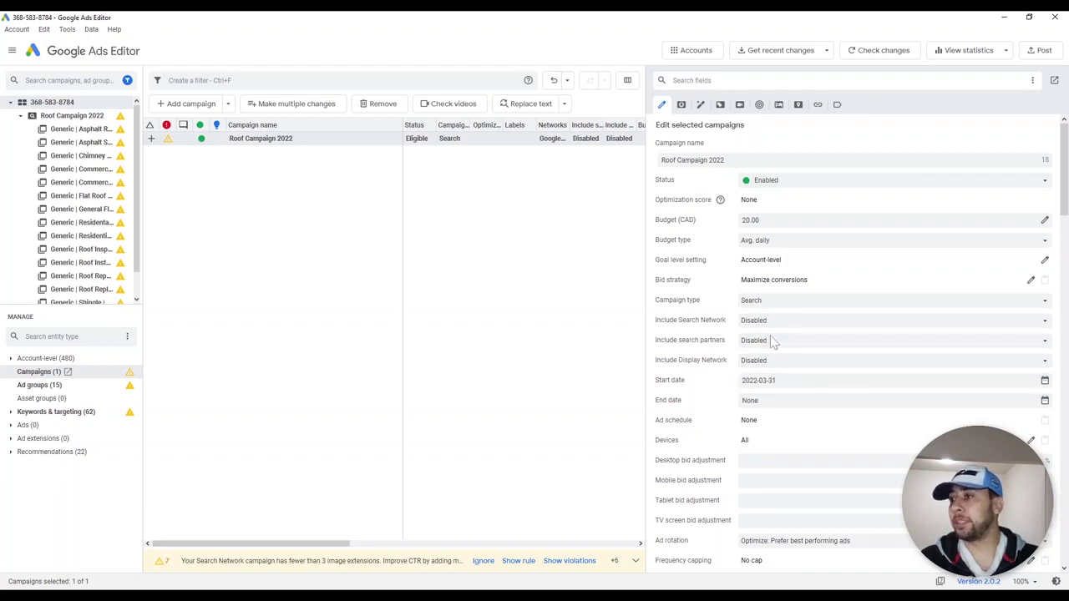
click(769, 321)
click(775, 333)
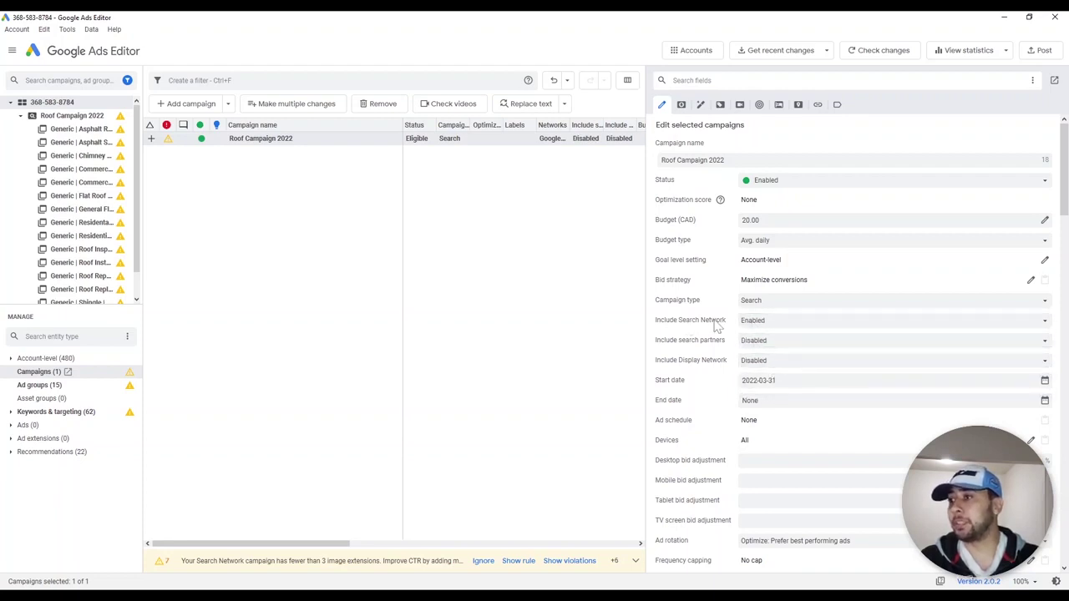
scroll(819, 341, down, 1)
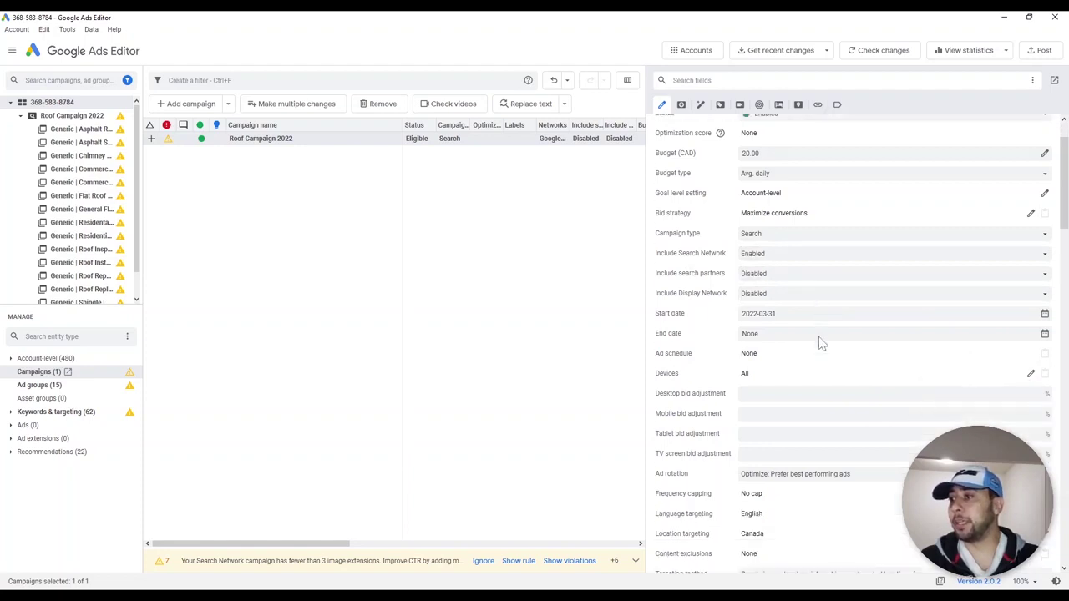
Set the campaign start date to 2022-04-01 and leave the end date empty
click(1045, 315)
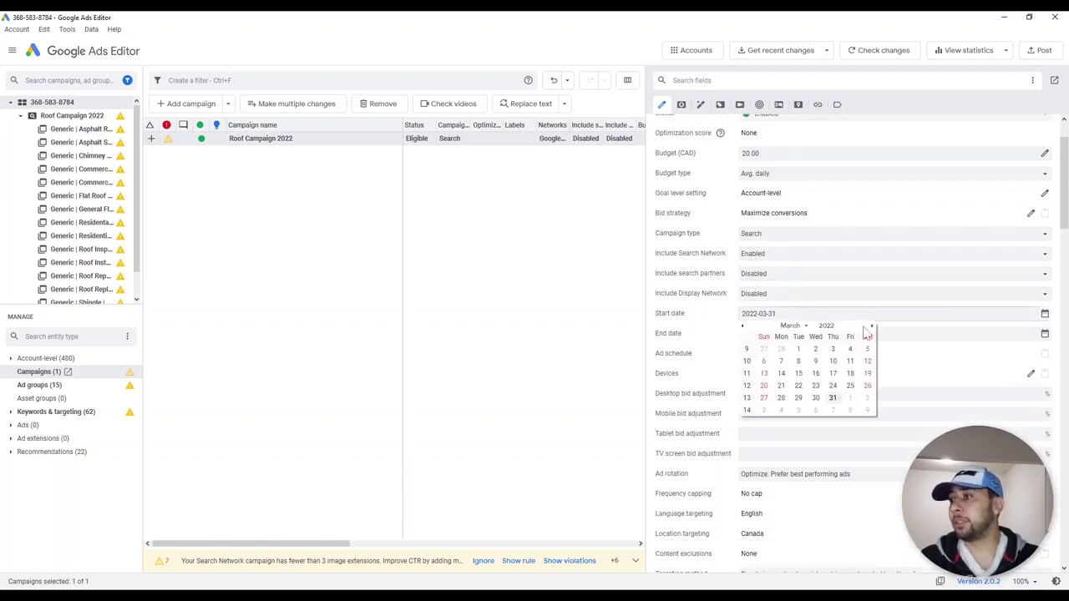
click(873, 328)
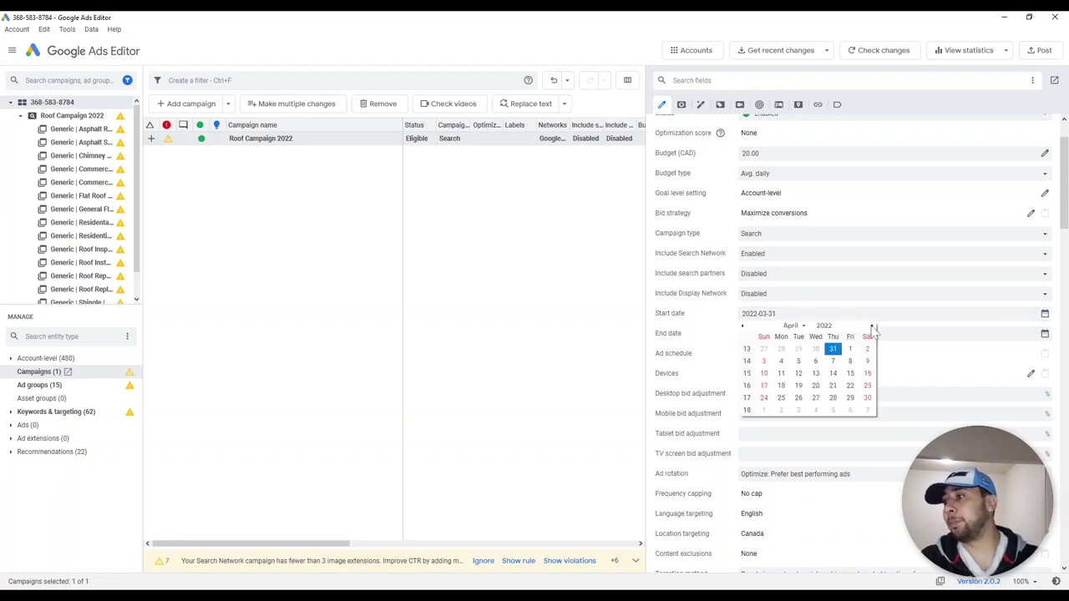
click(872, 328)
click(872, 327)
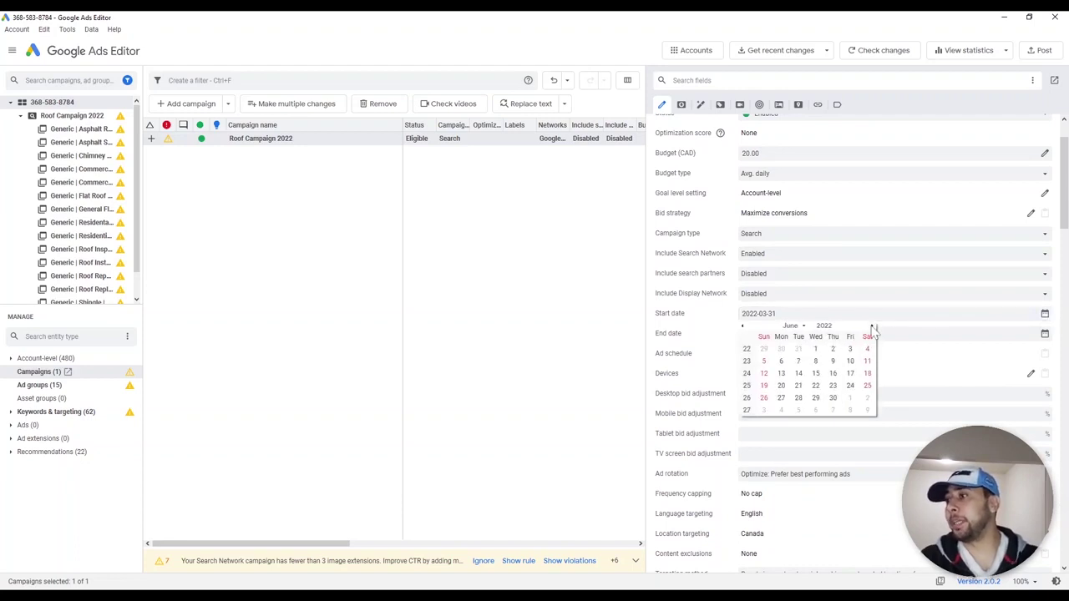
click(743, 326)
click(743, 327)
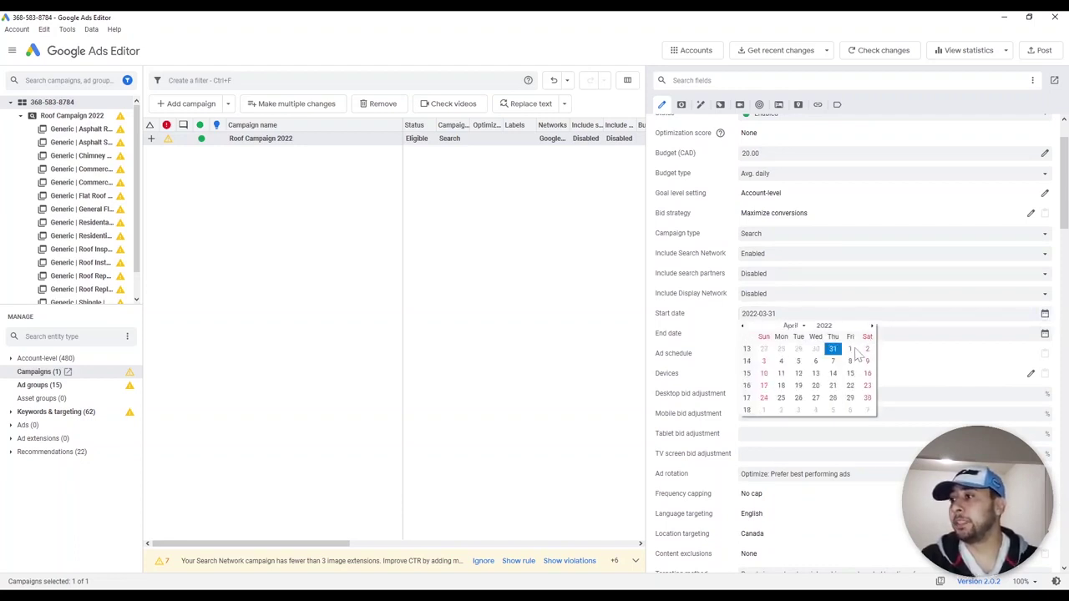
click(851, 350)
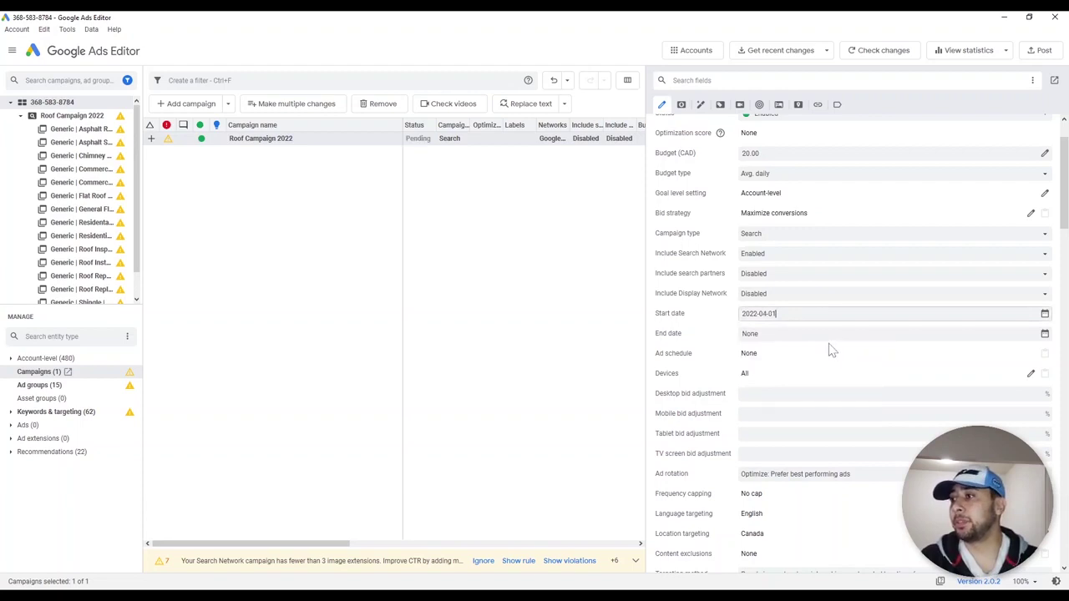
click(1045, 333)
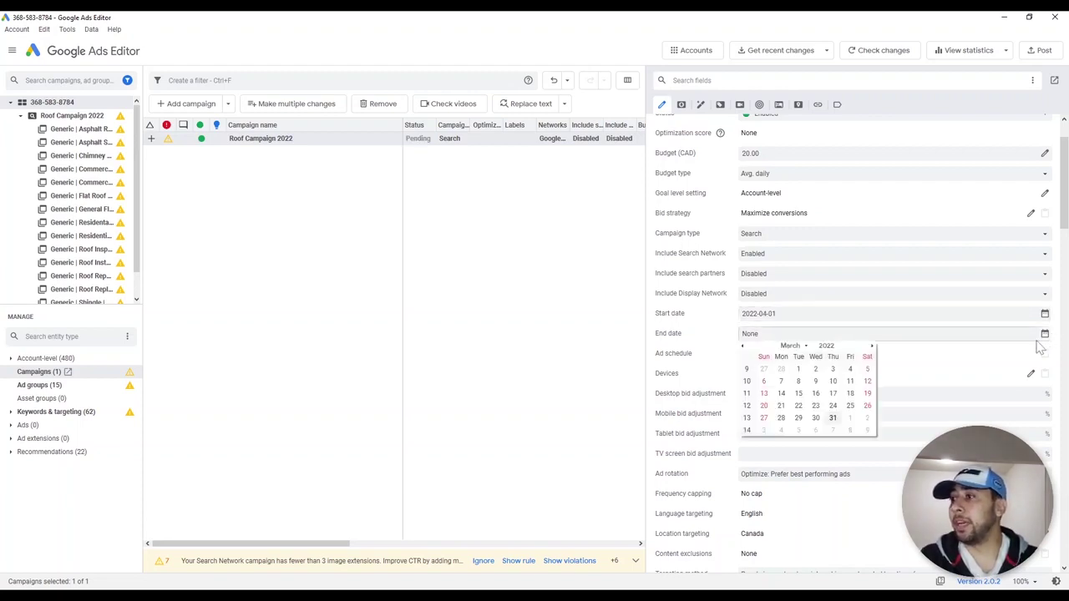
click(938, 358)
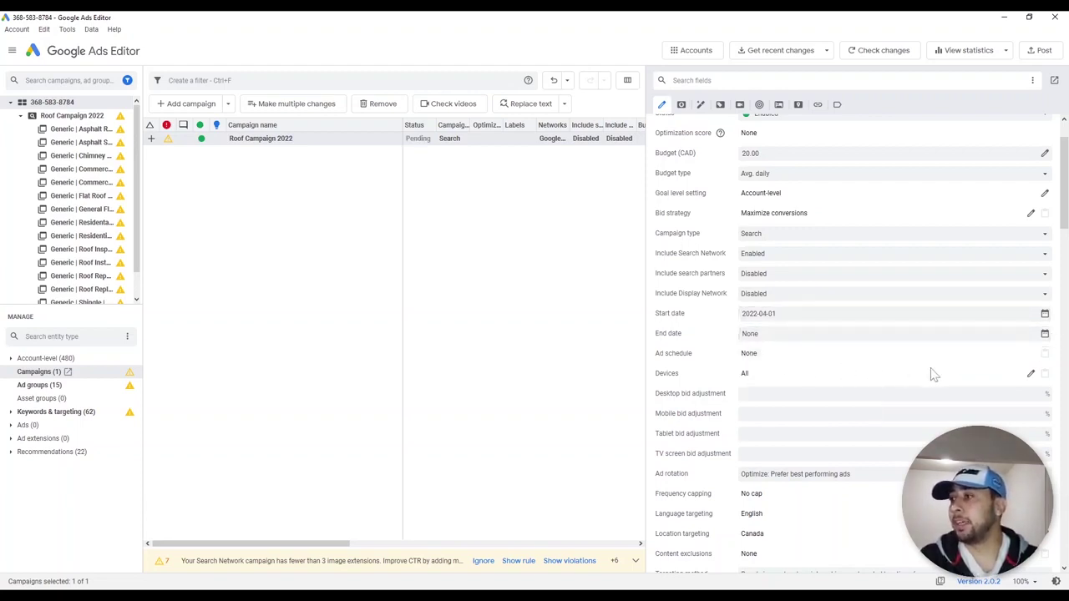
scroll(772, 368, down, 1)
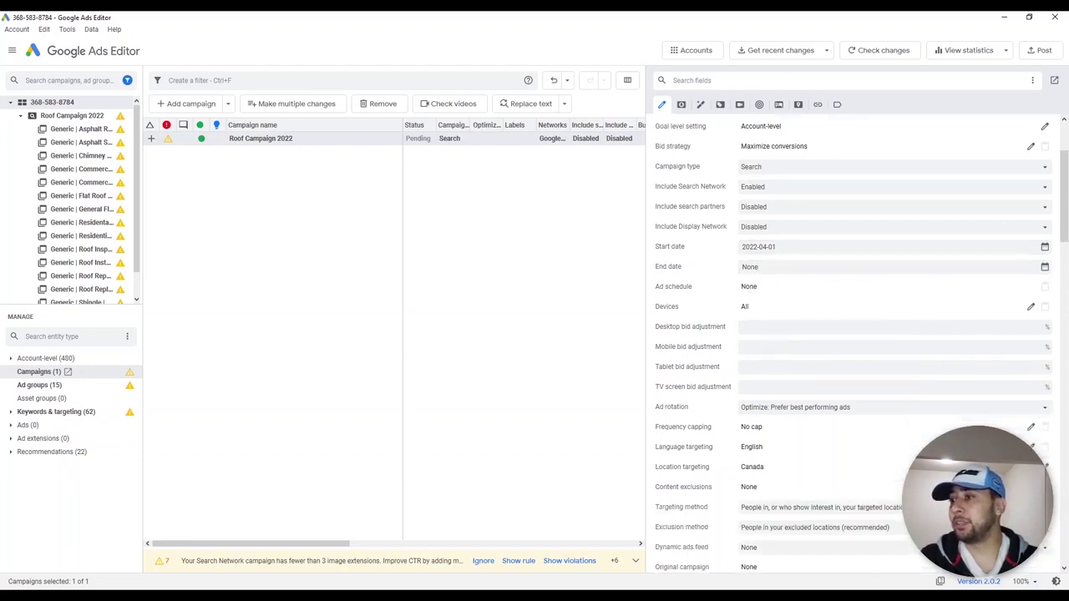
click(1031, 308)
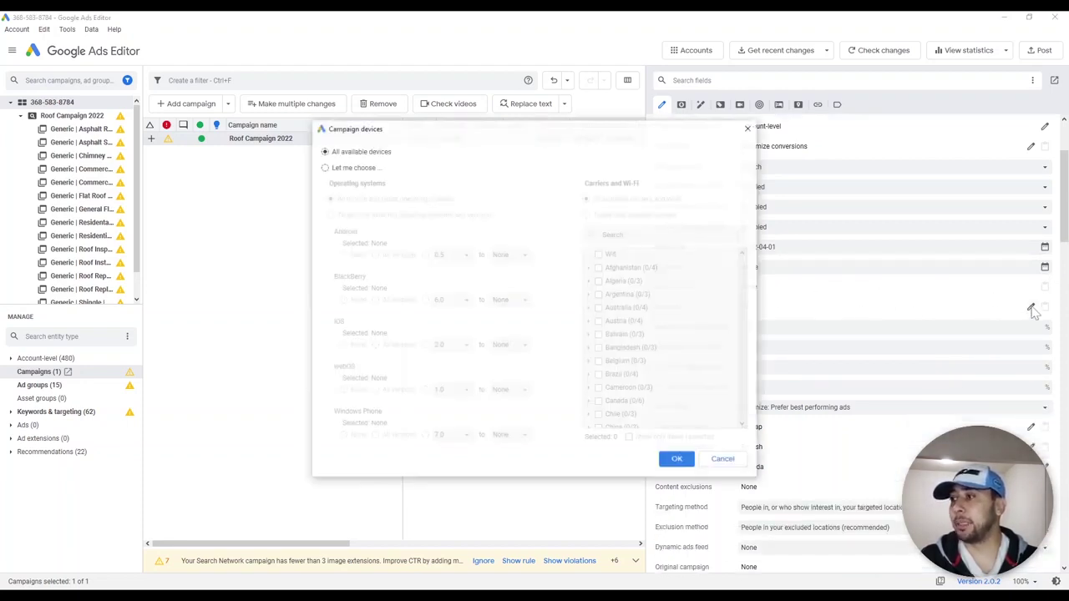
click(327, 167)
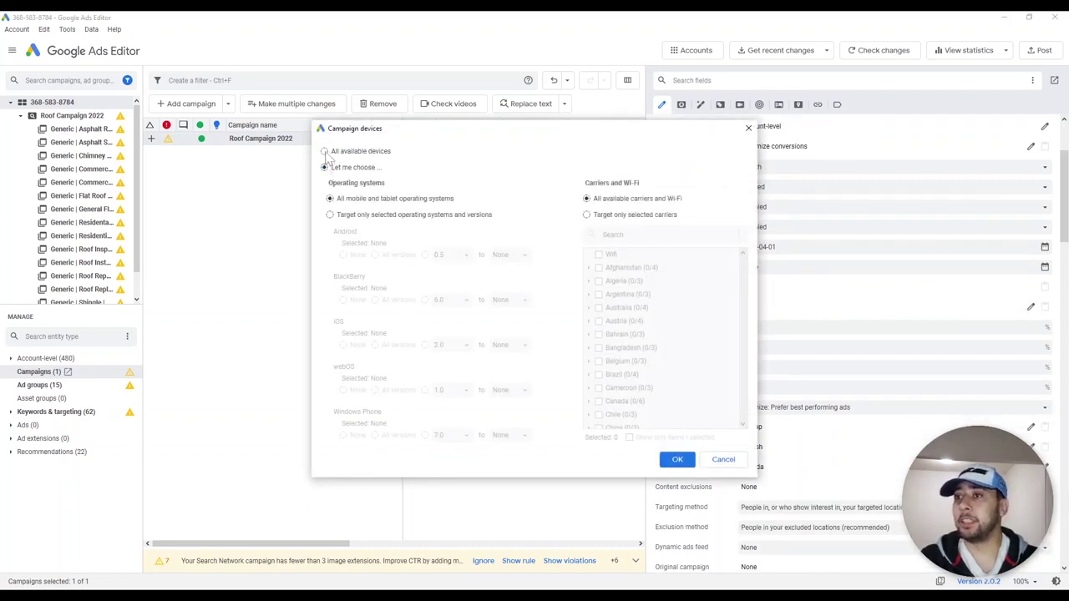
click(326, 152)
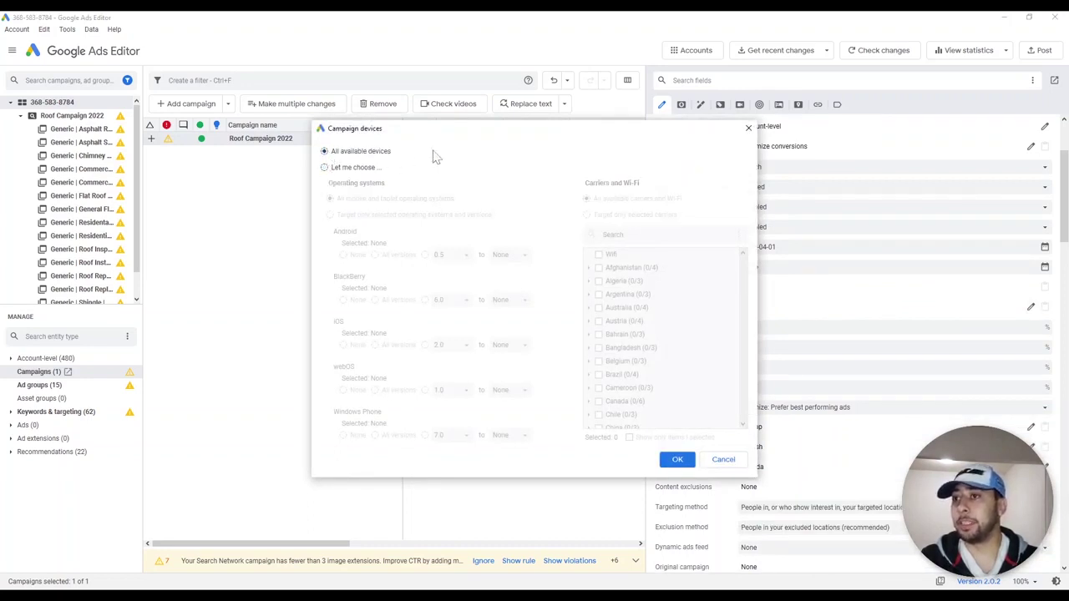
click(725, 460)
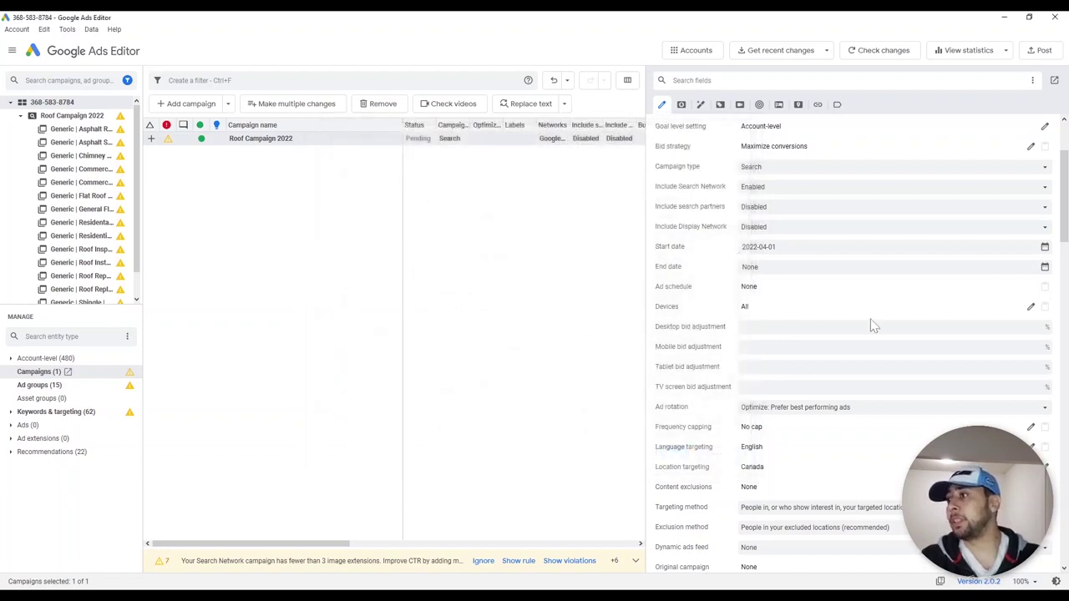
click(802, 327)
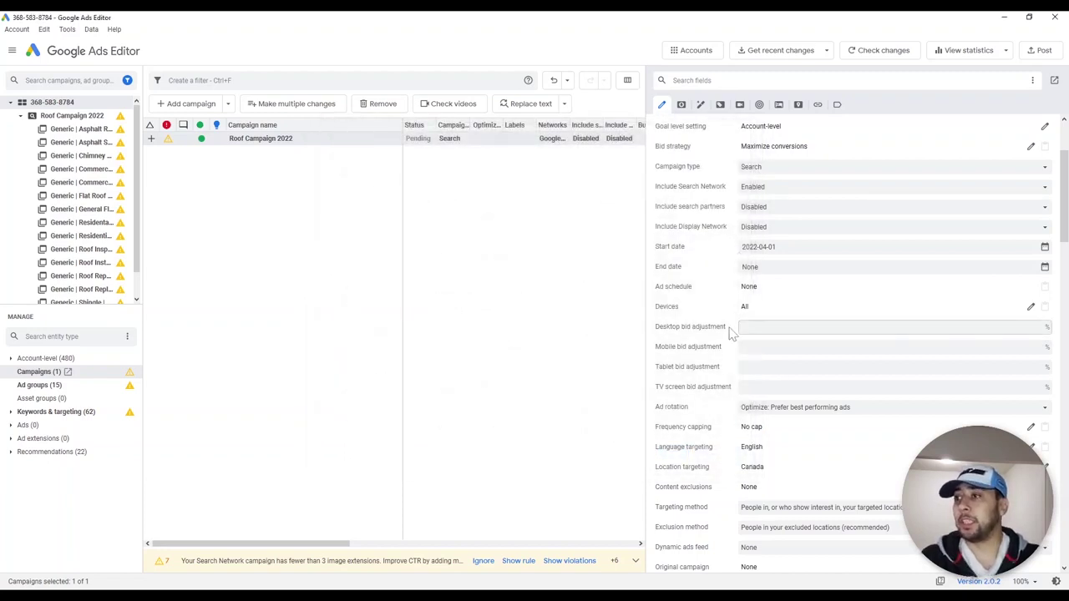
click(802, 347)
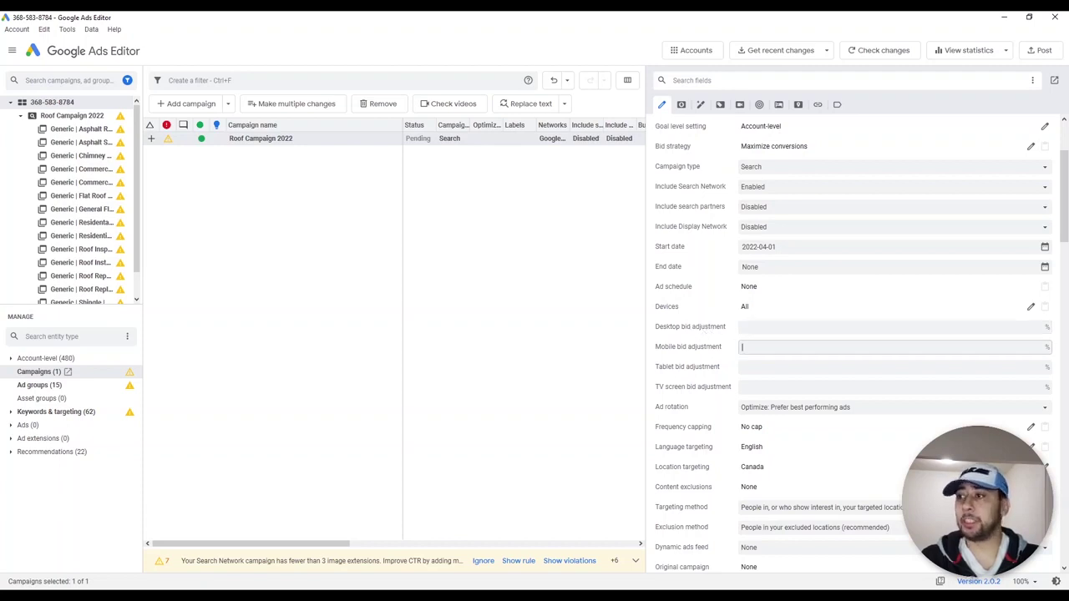
click(802, 367)
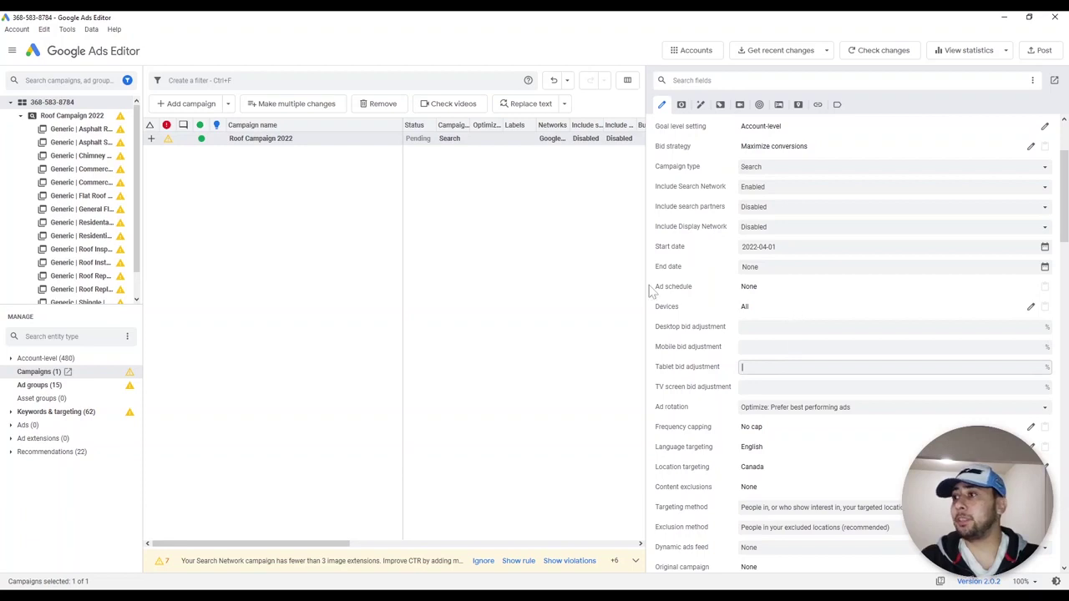
scroll(770, 238, up, 2)
scroll(774, 240, up, 2)
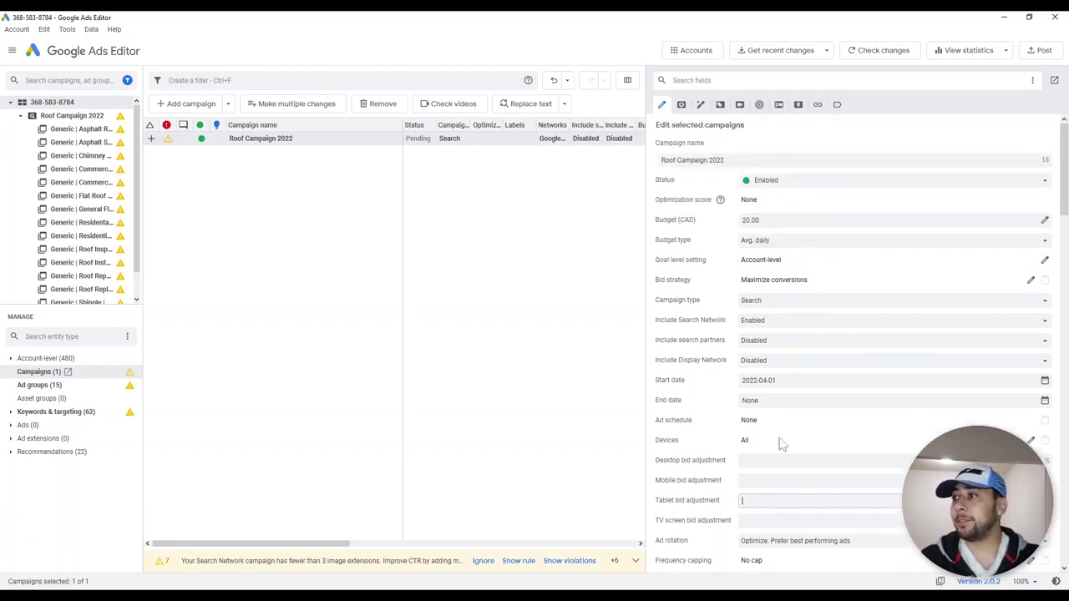
scroll(779, 434, down, 3)
scroll(774, 401, up, 1)
scroll(798, 396, up, 3)
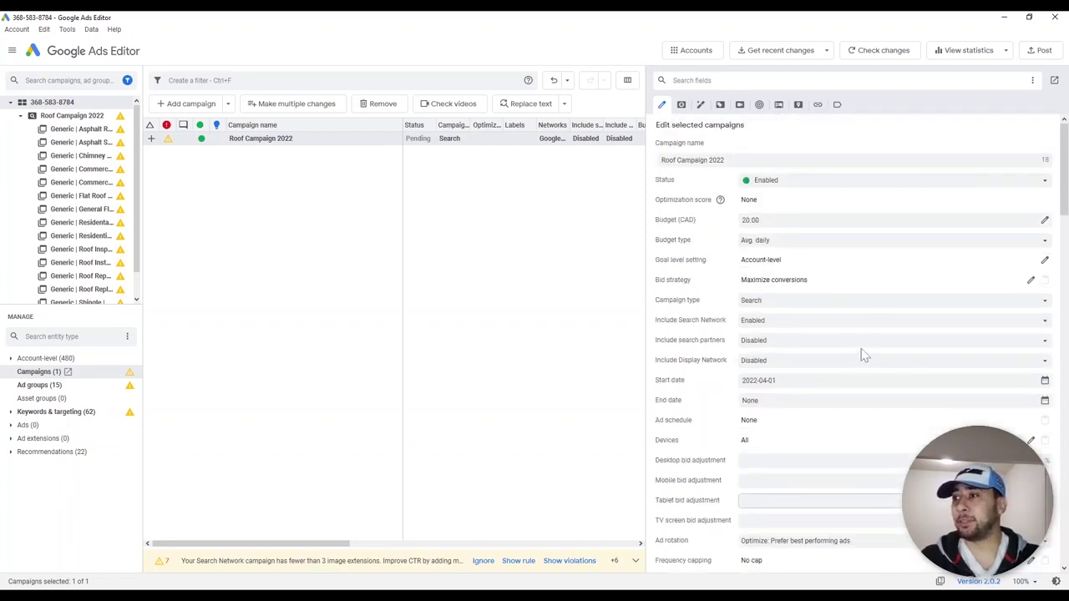
scroll(865, 355, down, 4)
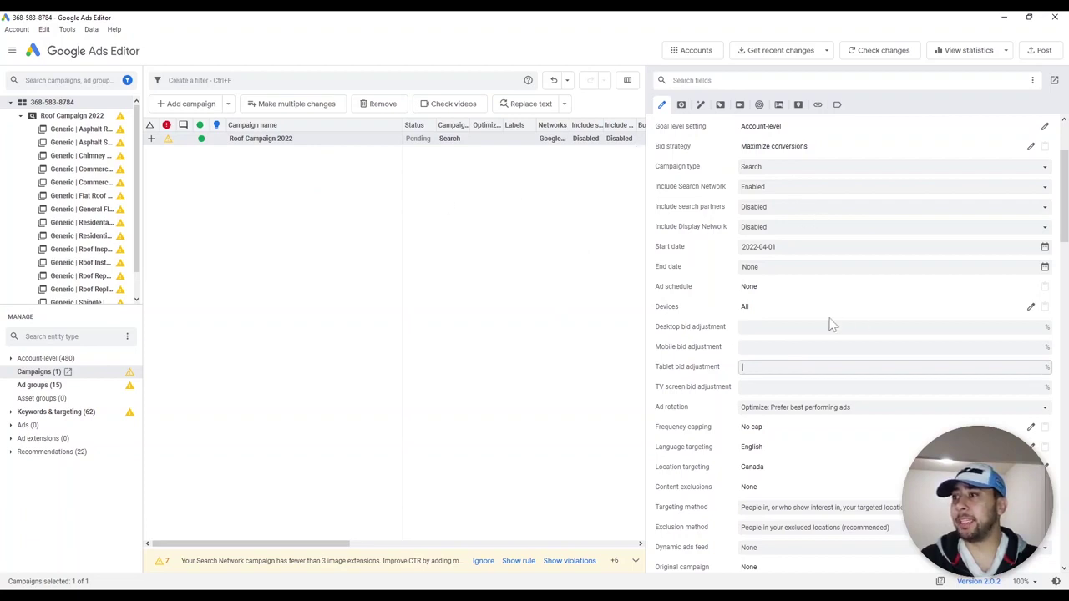
scroll(869, 281, up, 3)
scroll(868, 281, down, 5)
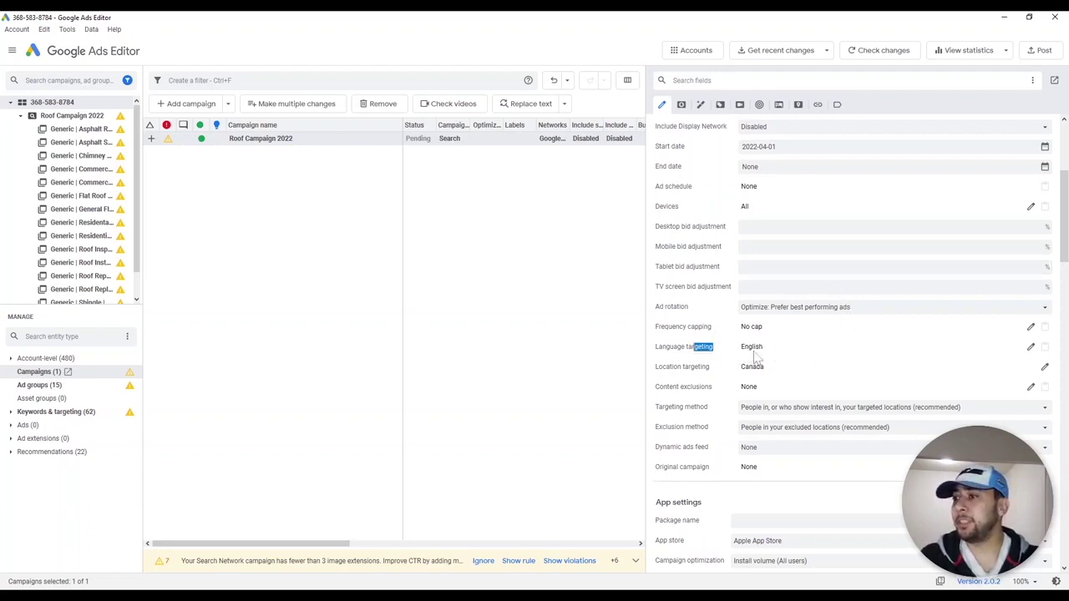
drag(742, 369, 777, 375)
scroll(810, 348, down, 3)
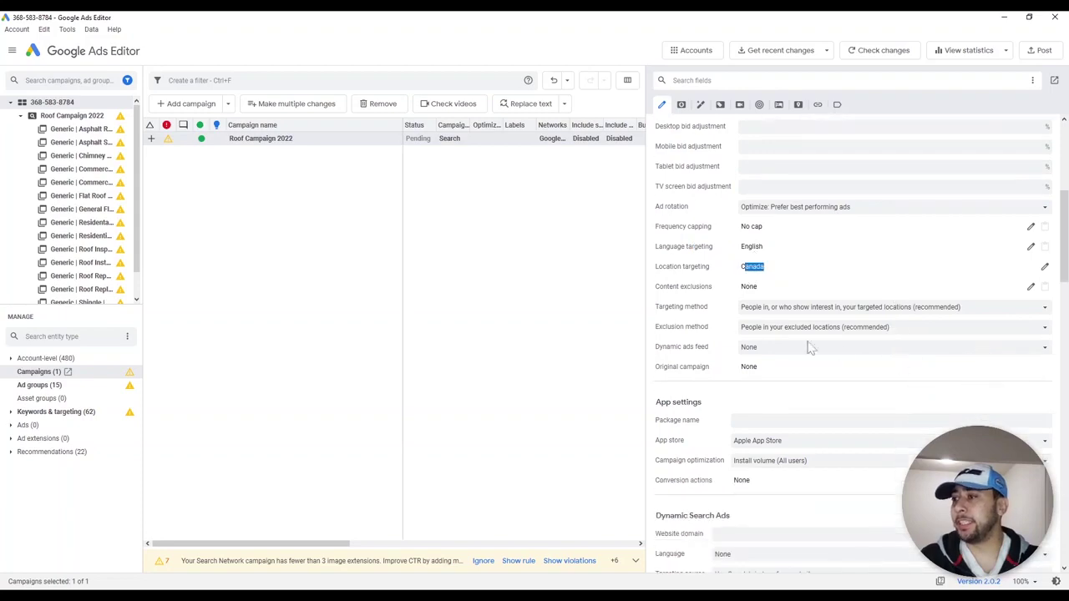
scroll(844, 384, down, 8)
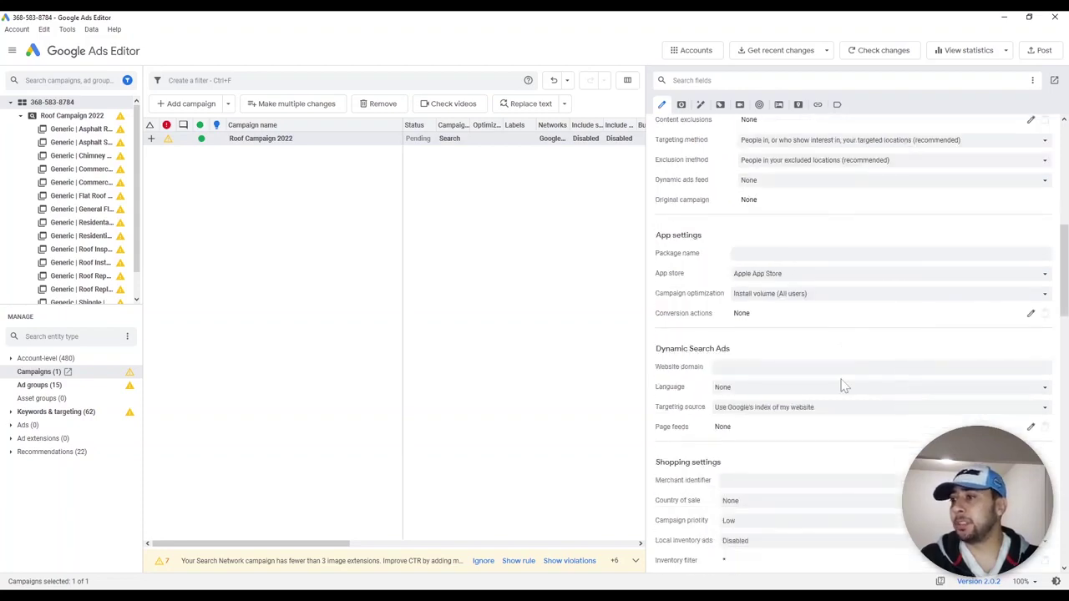
scroll(848, 386, up, 15)
scroll(848, 386, up, 3)
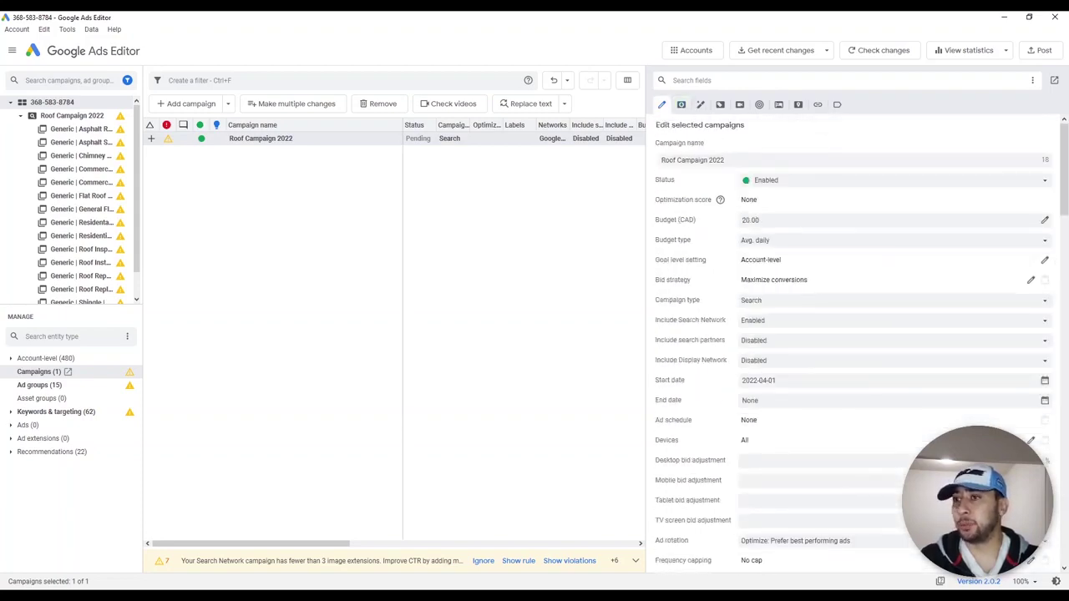
click(443, 309)
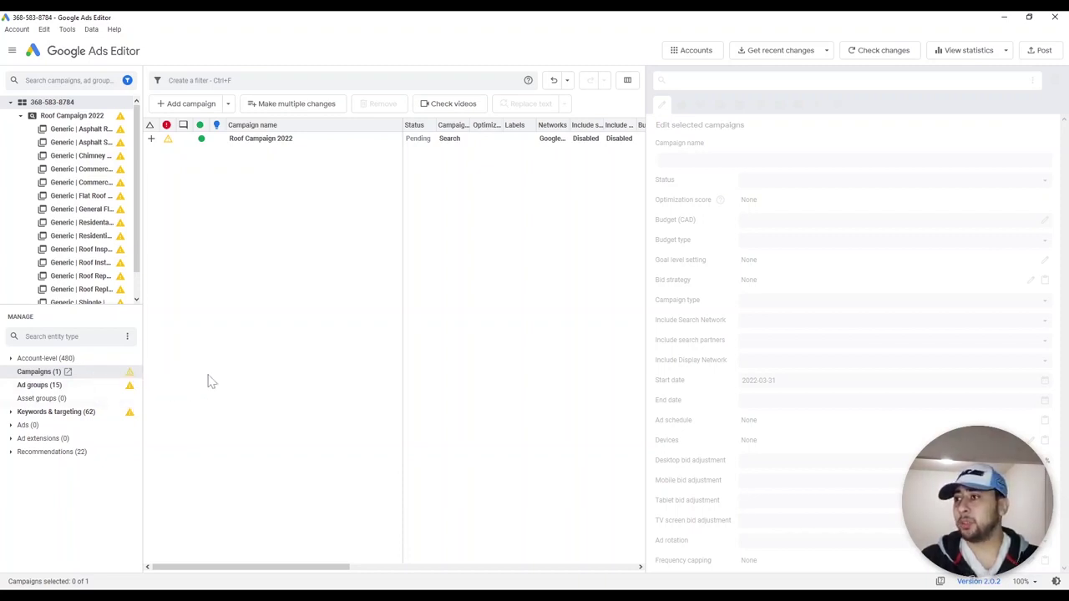
Widen the grid and move from the 15 ad groups to the 61-keyword list
drag(646, 149, 872, 148)
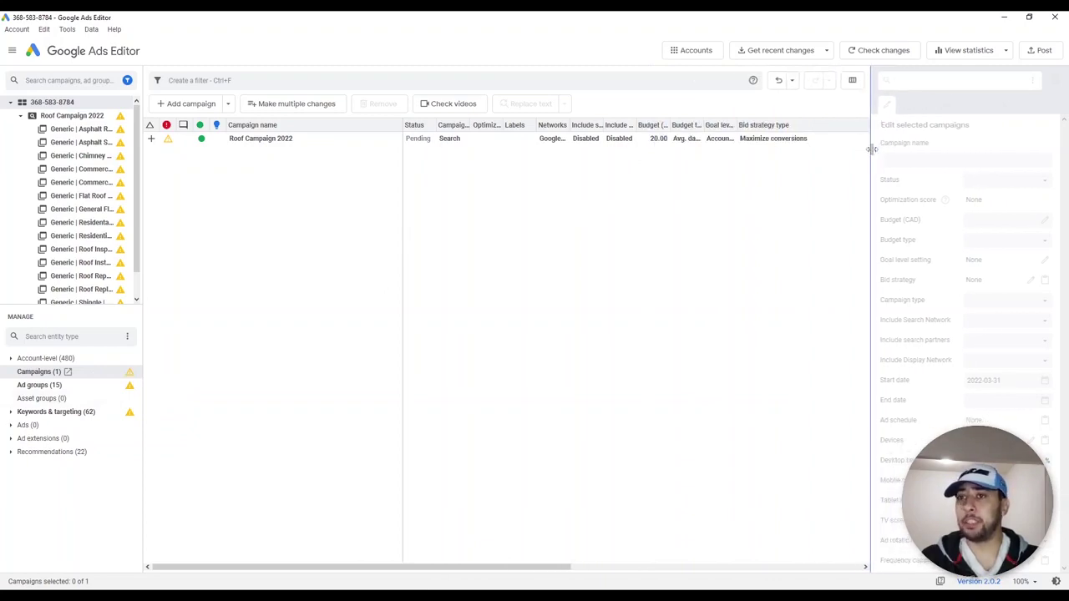
click(97, 412)
click(46, 372)
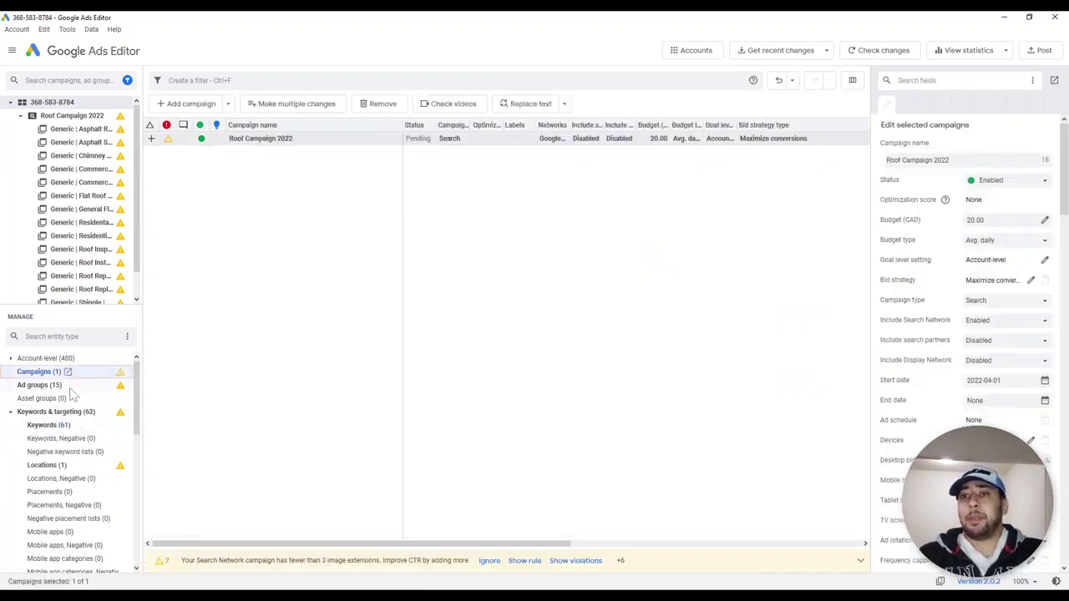
click(70, 388)
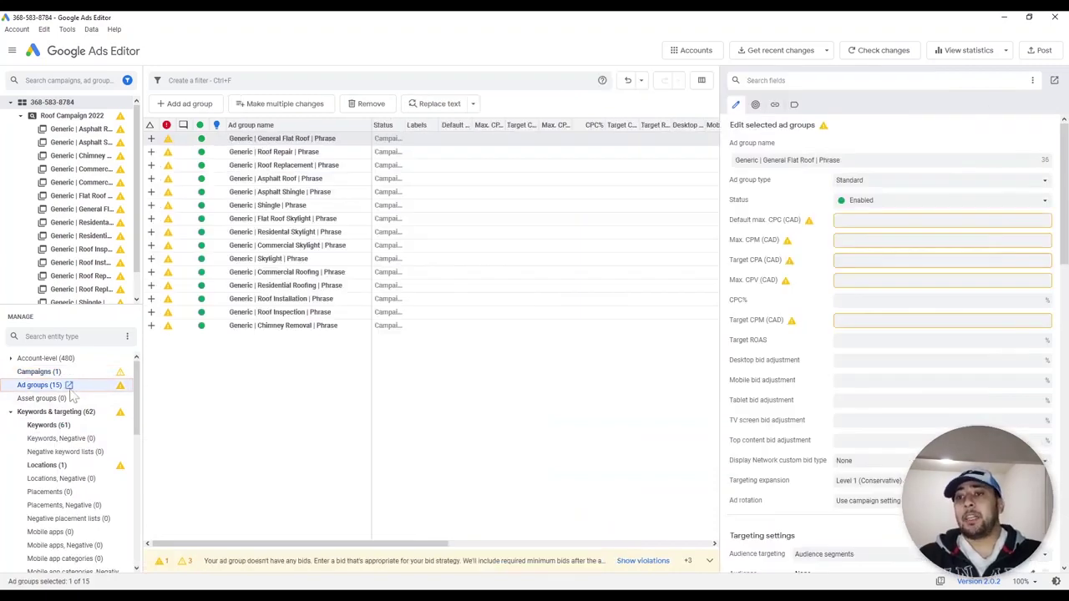
click(25, 425)
click(11, 413)
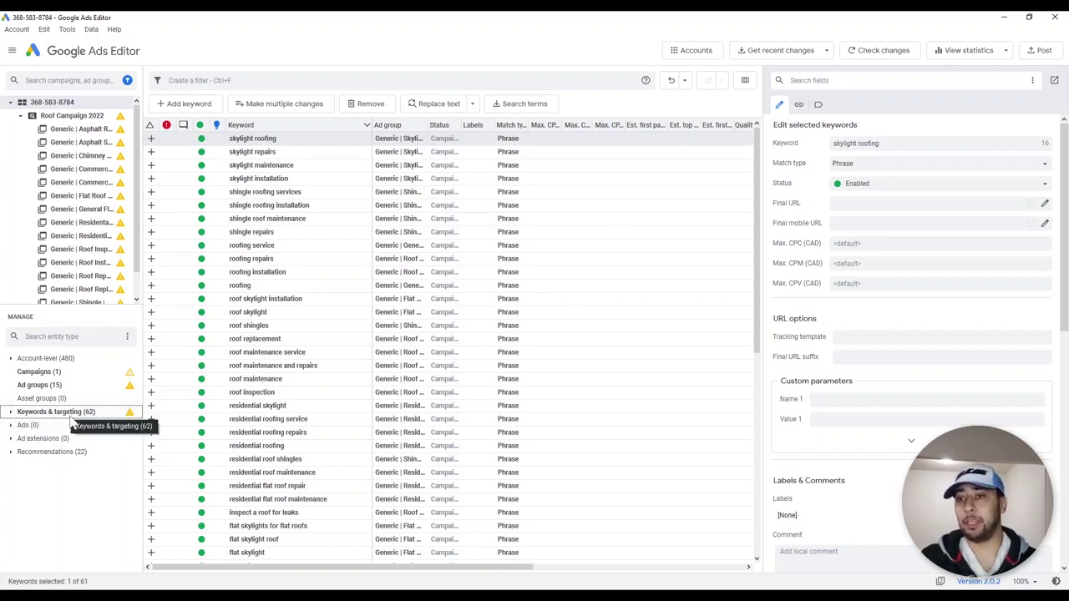
Display the empty Responsive search ads (0) list under Ads
click(10, 426)
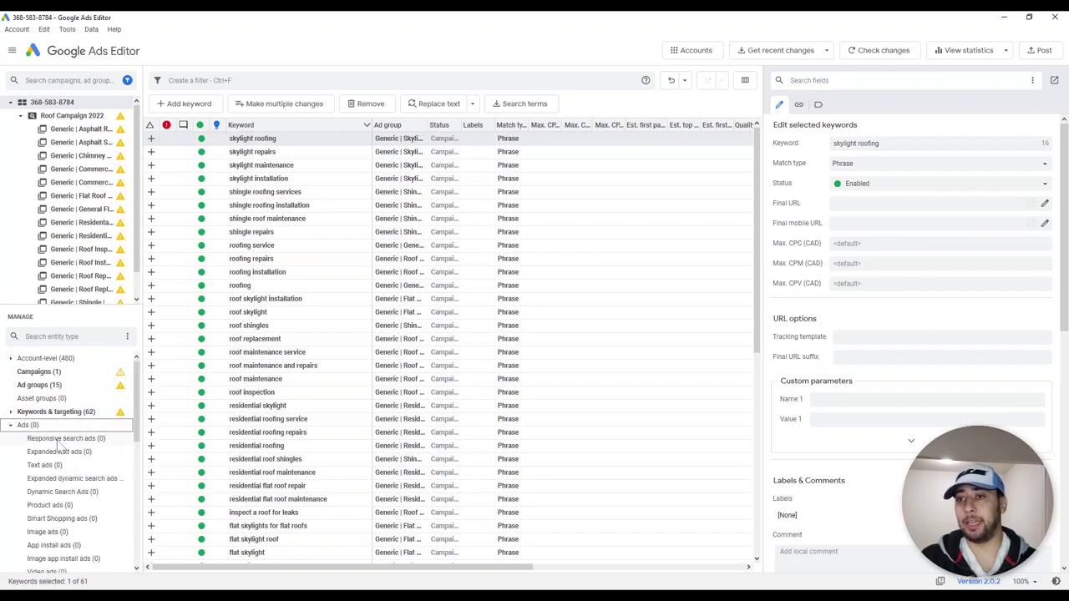
click(58, 439)
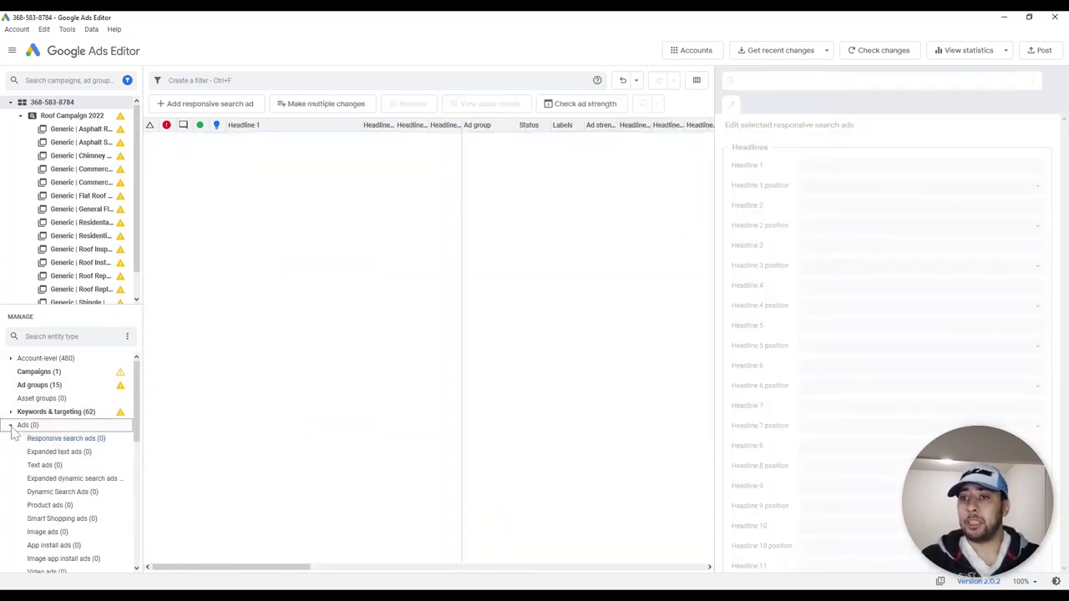
click(11, 425)
double_click(32, 426)
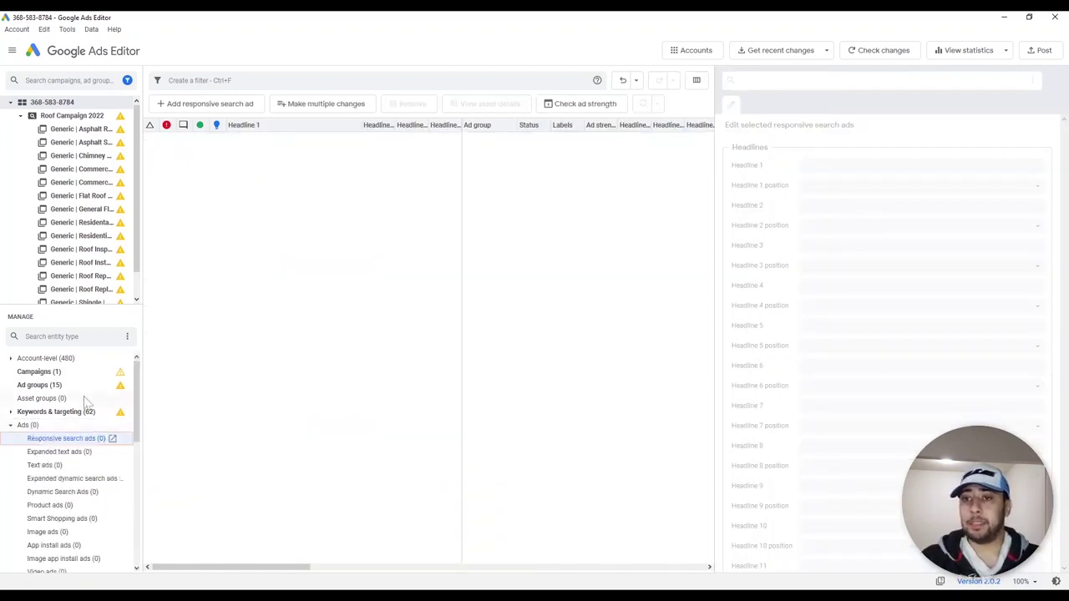
click(11, 425)
click(11, 425)
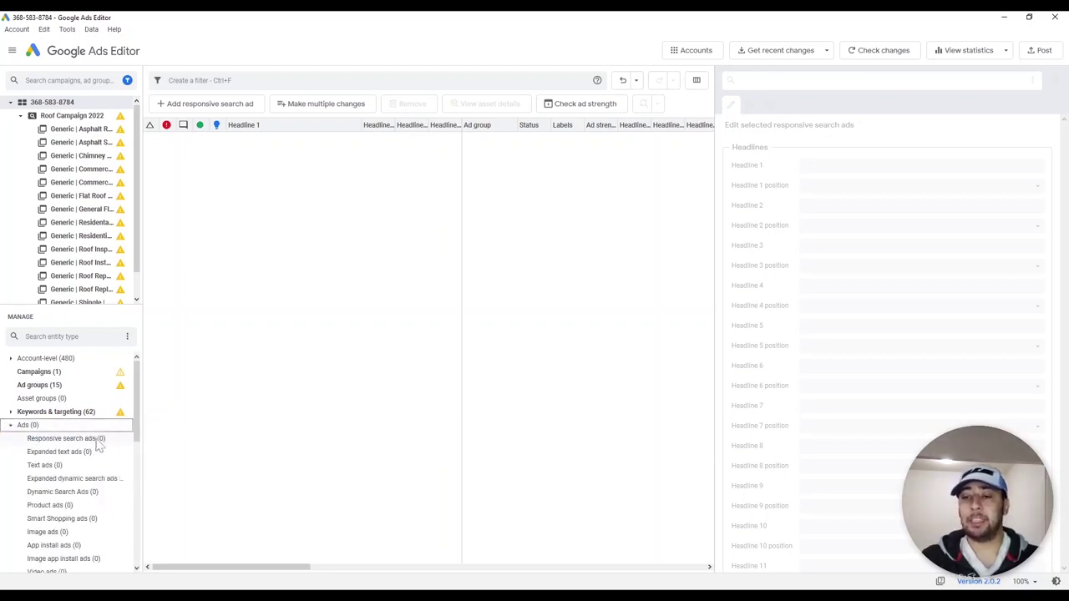
click(96, 440)
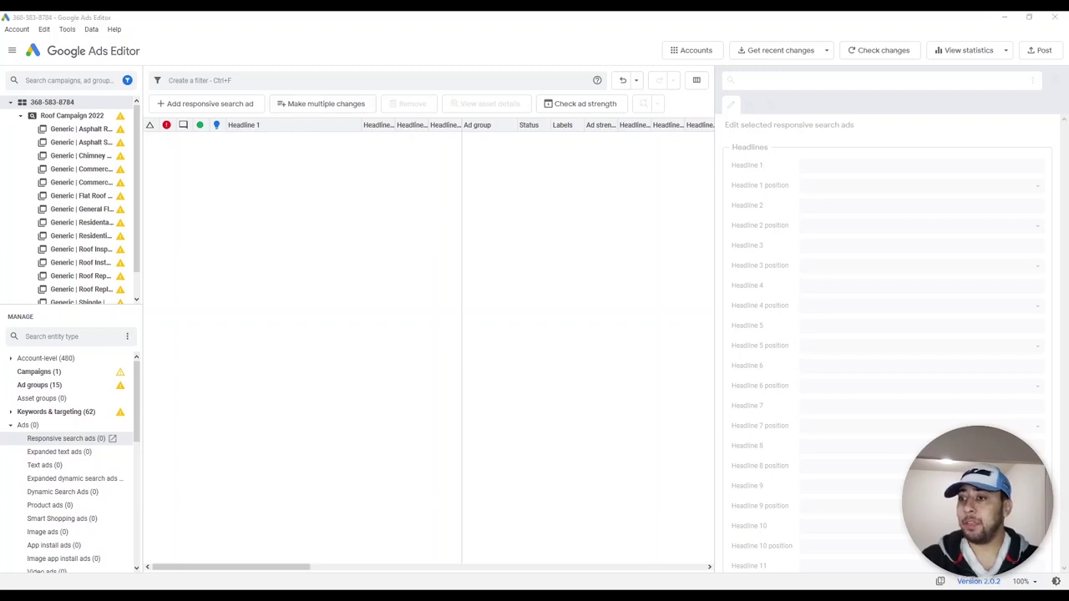
key(alt+Tab)
Copy rows 1–16 of the Excel RSA sheet, the headers plus 15 ads
click(94, 570)
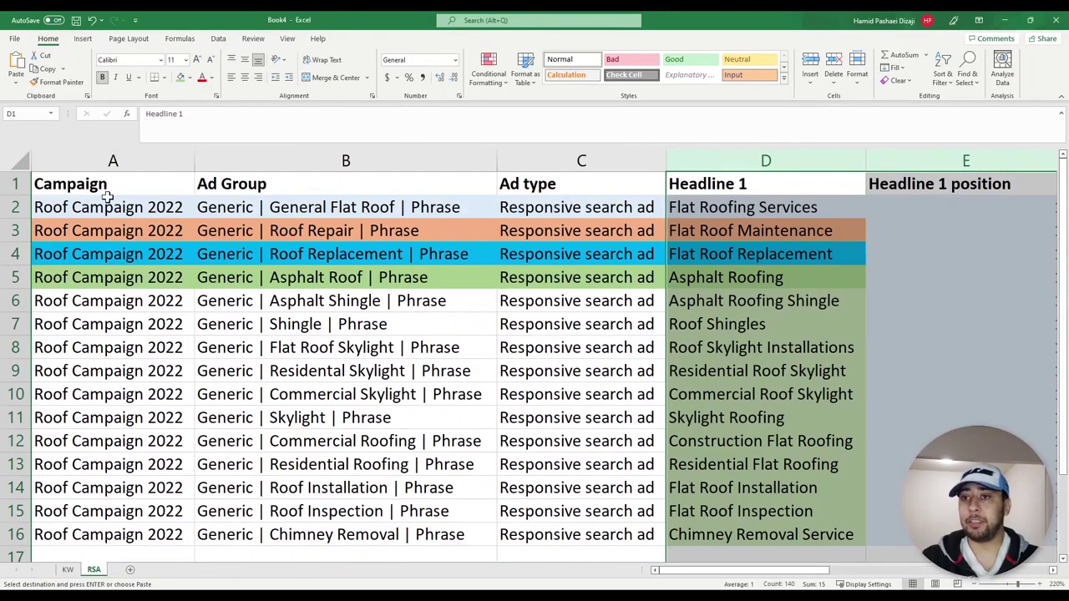
click(107, 204)
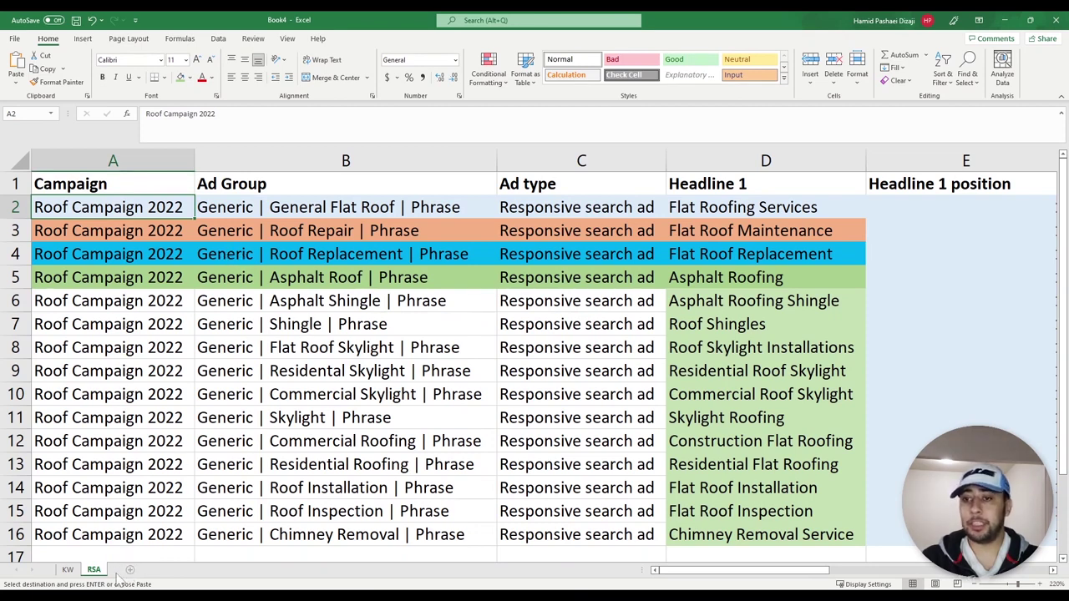
click(10, 183)
drag(10, 183, 10, 537)
right_click(213, 341)
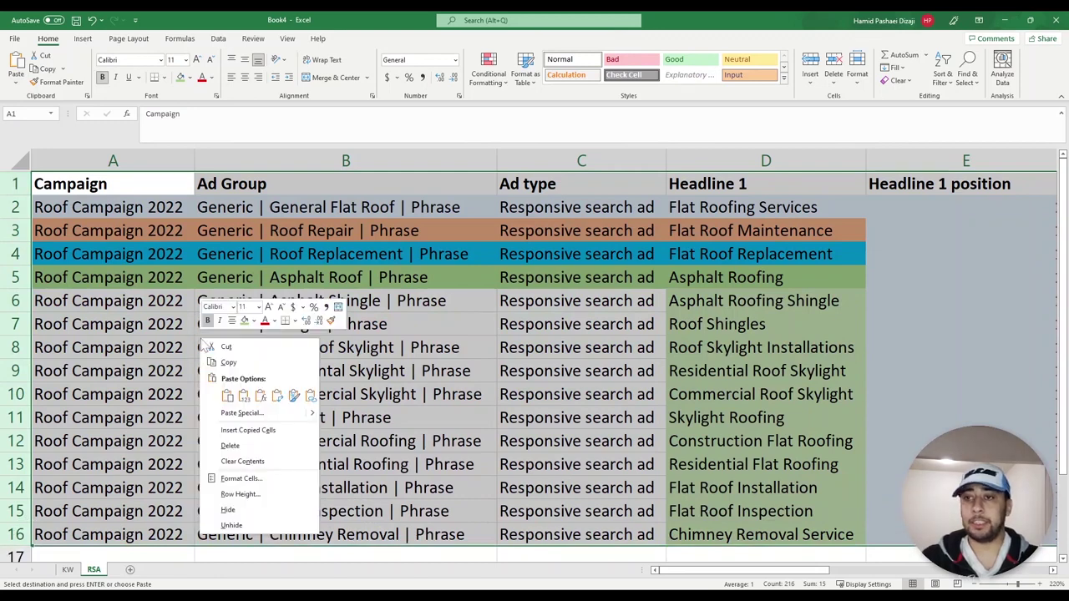
click(236, 361)
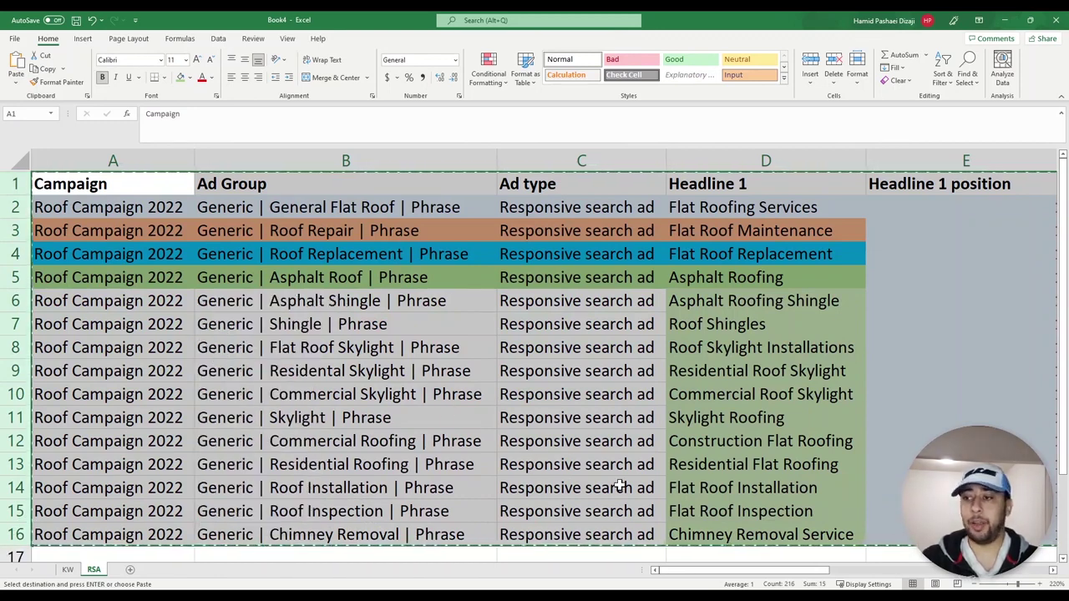
right_click(375, 256)
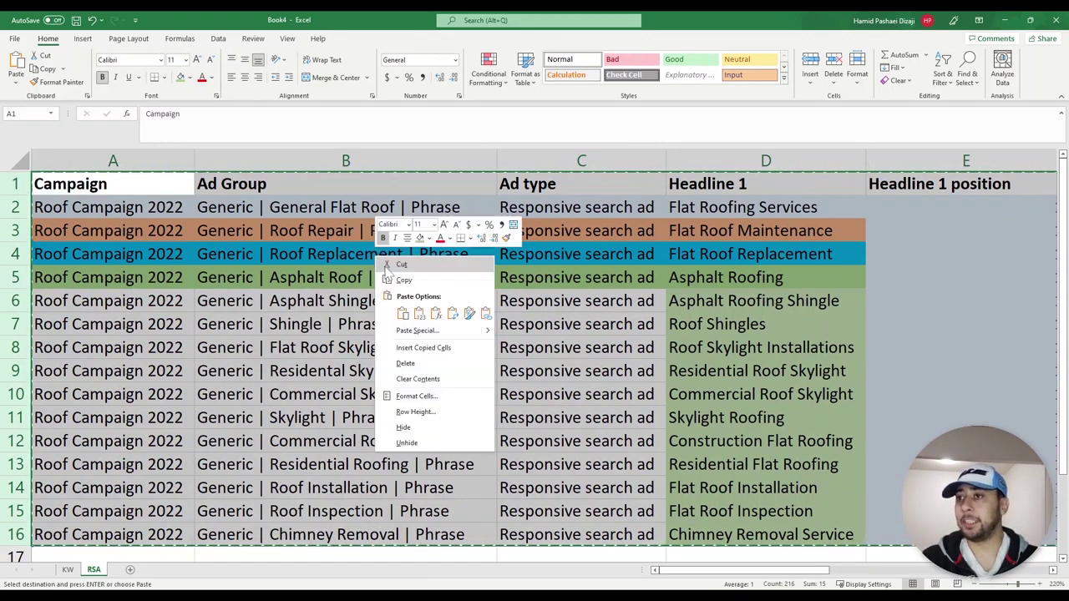
click(385, 267)
key(alt+Tab)
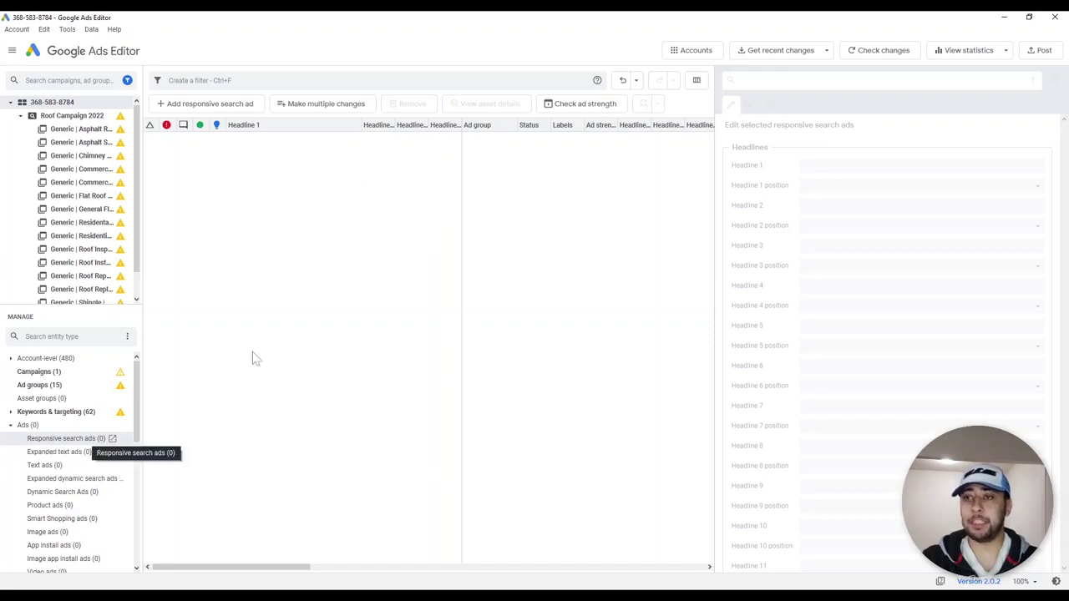
Start bulk responsive search ad changes, taking destinations from the data's campaign and ad group columns
click(320, 106)
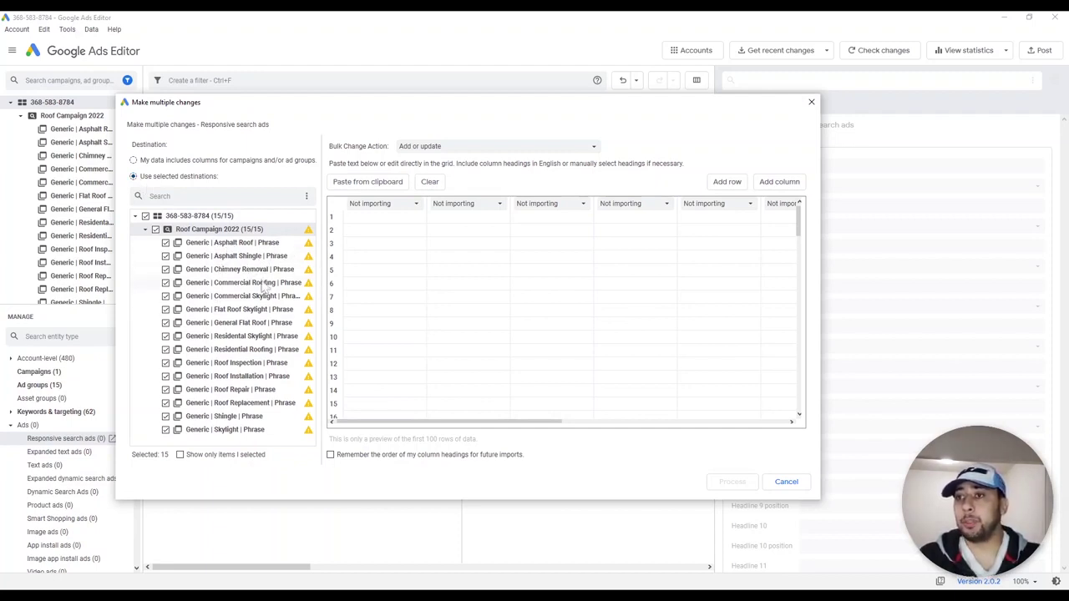
click(133, 160)
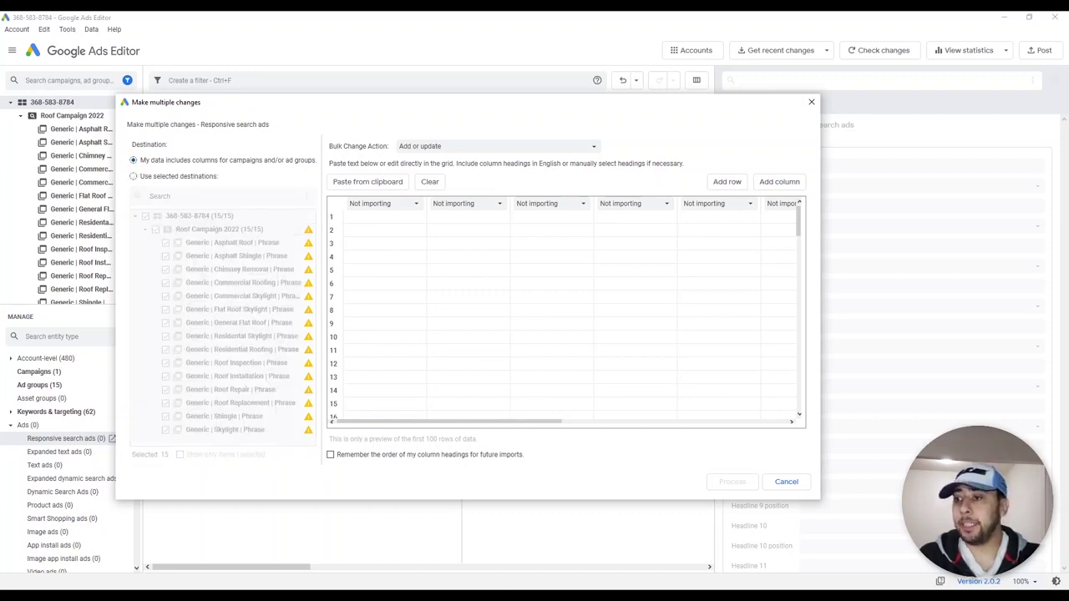
Select Excel's Campaign and Ad Group columns A–B, then focus the editor's first paste cell
key(alt+Tab)
click(129, 163)
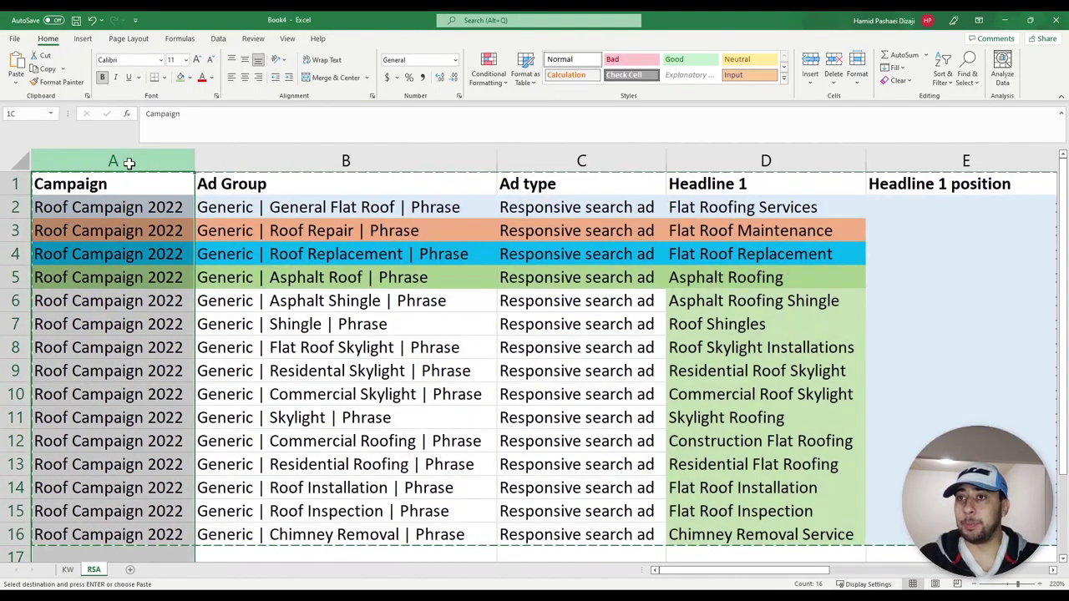
drag(160, 159, 265, 158)
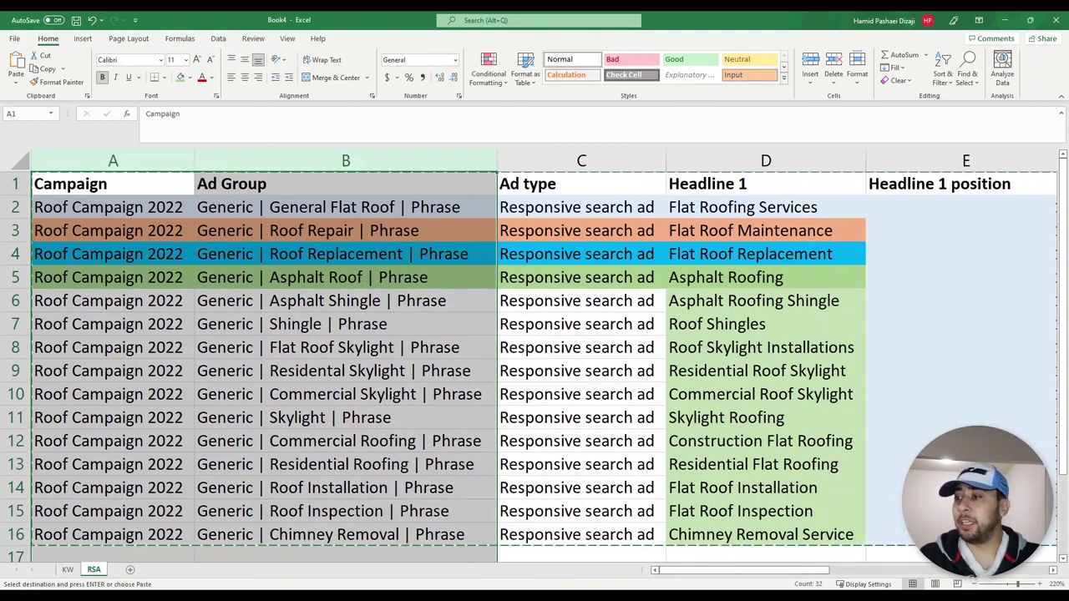
key(alt+Tab)
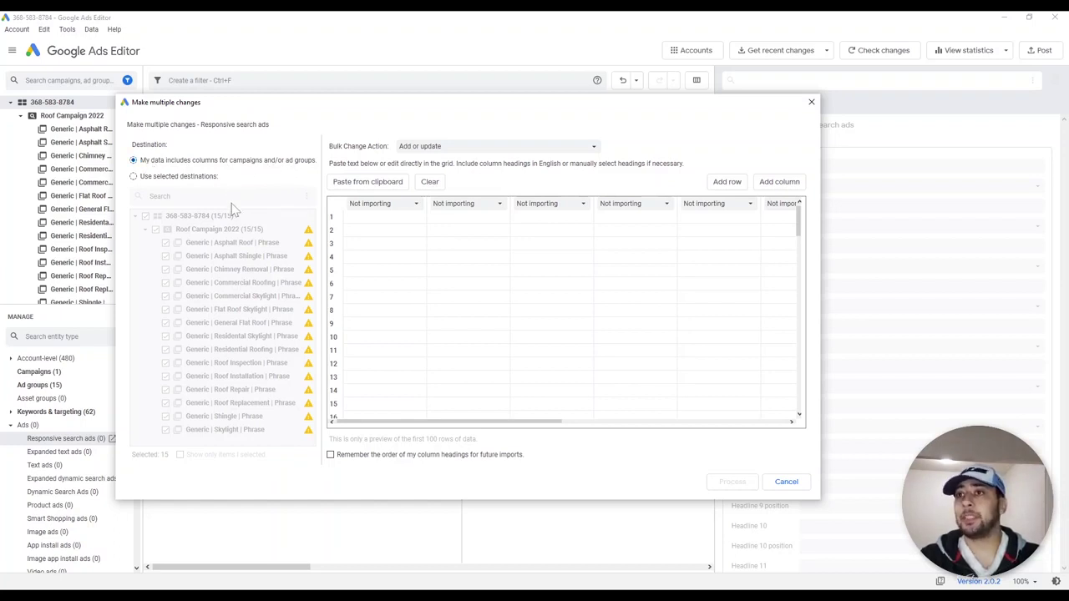
click(374, 219)
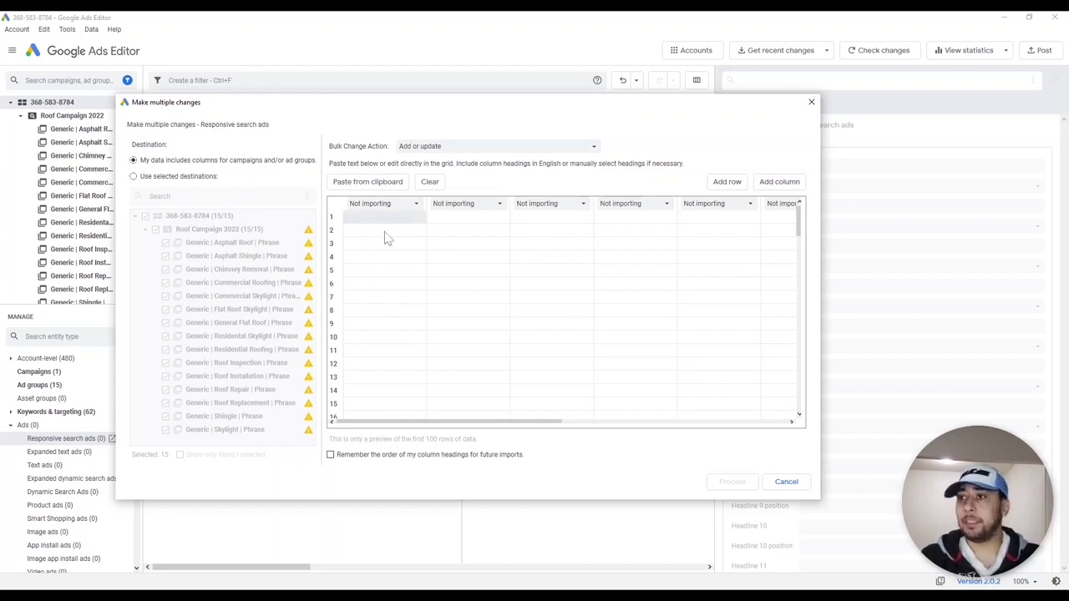
Select the RSA sheet's heading row and ad rows 1–16, then set the editor's paste point
key(alt+Tab)
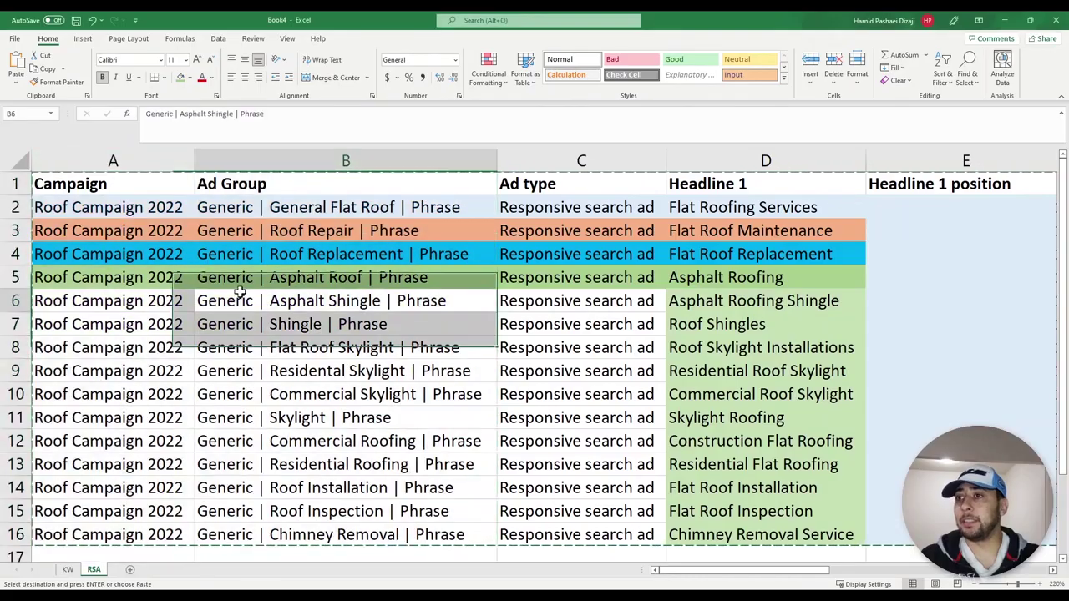
click(235, 299)
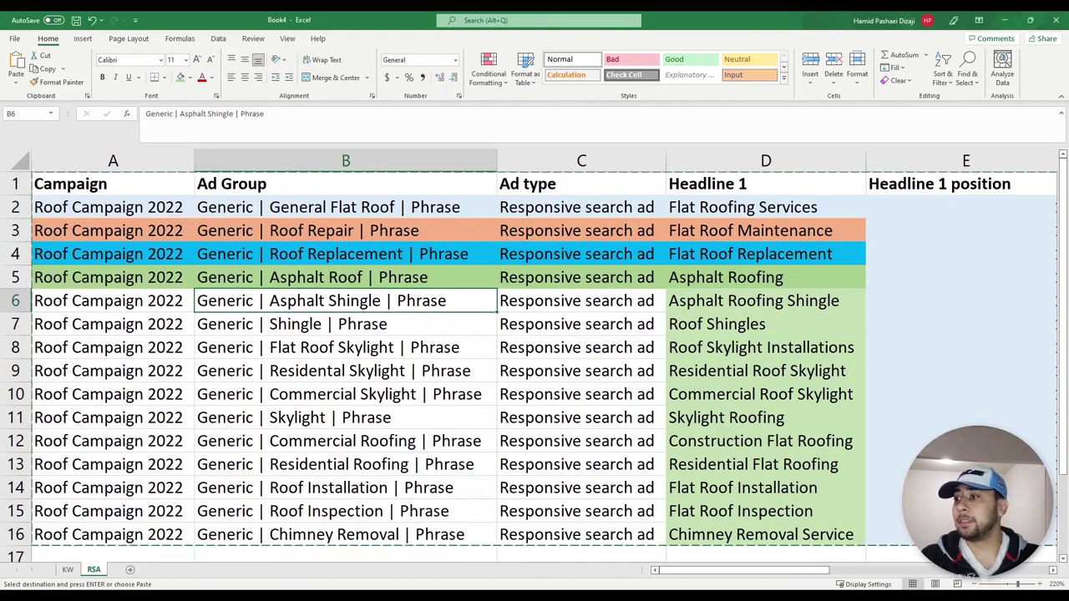
key(alt+Tab)
key(alt+Tab)
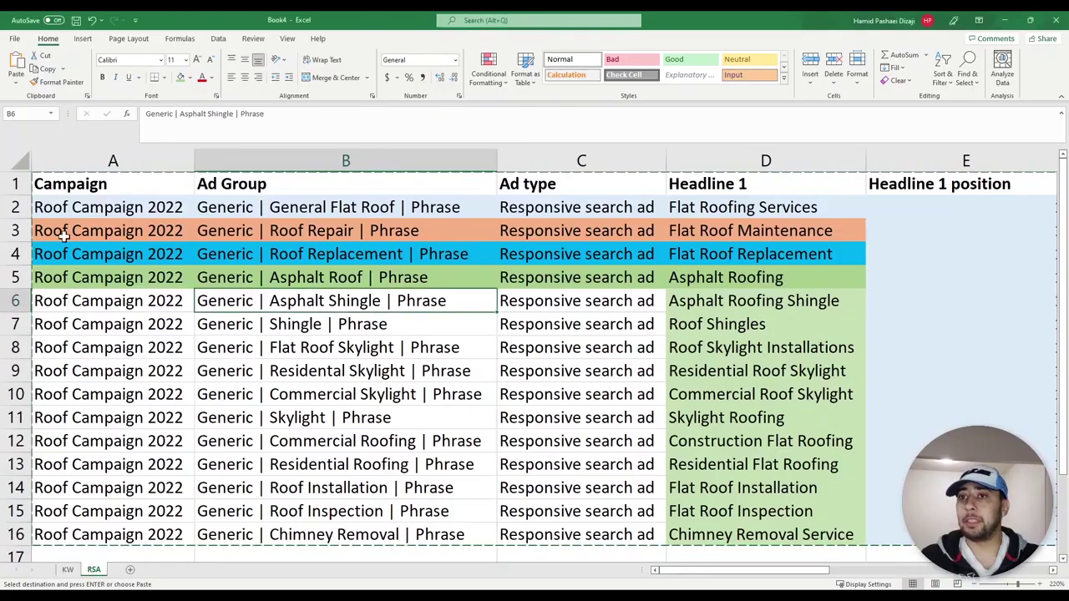
click(42, 218)
drag(15, 184, 19, 526)
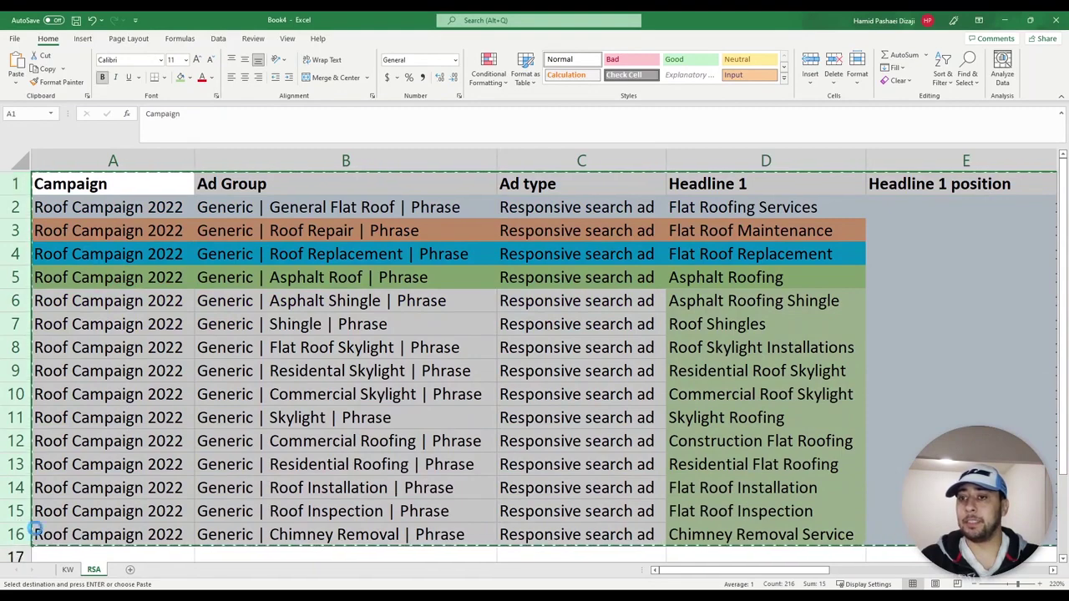
key(alt+Tab)
click(385, 222)
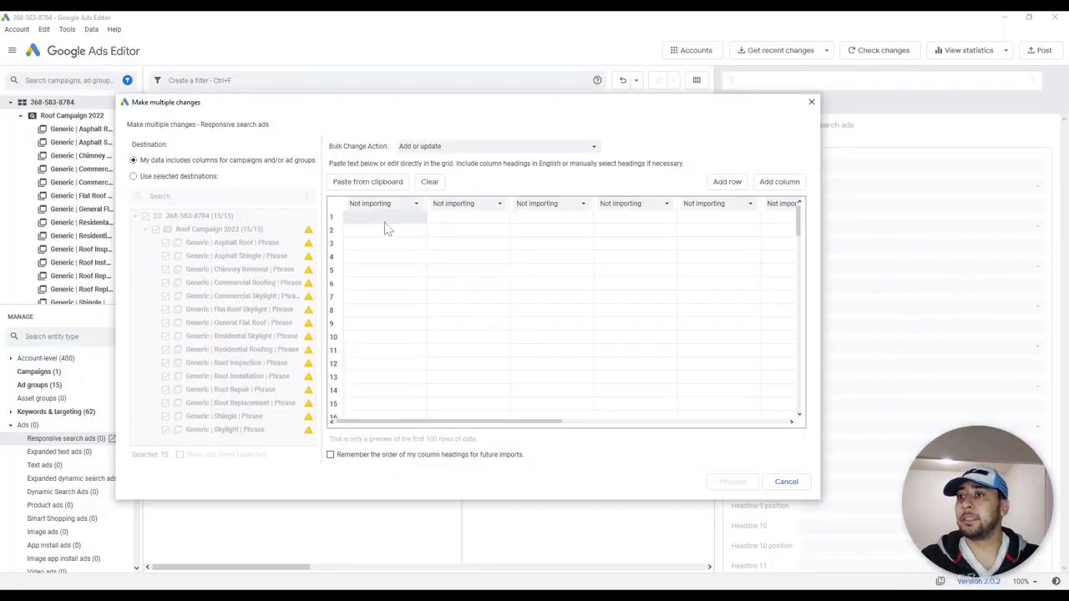
Paste the 15 RSA rows into the bulk-change grid, check the columns, and process them
key(ctrl+v)
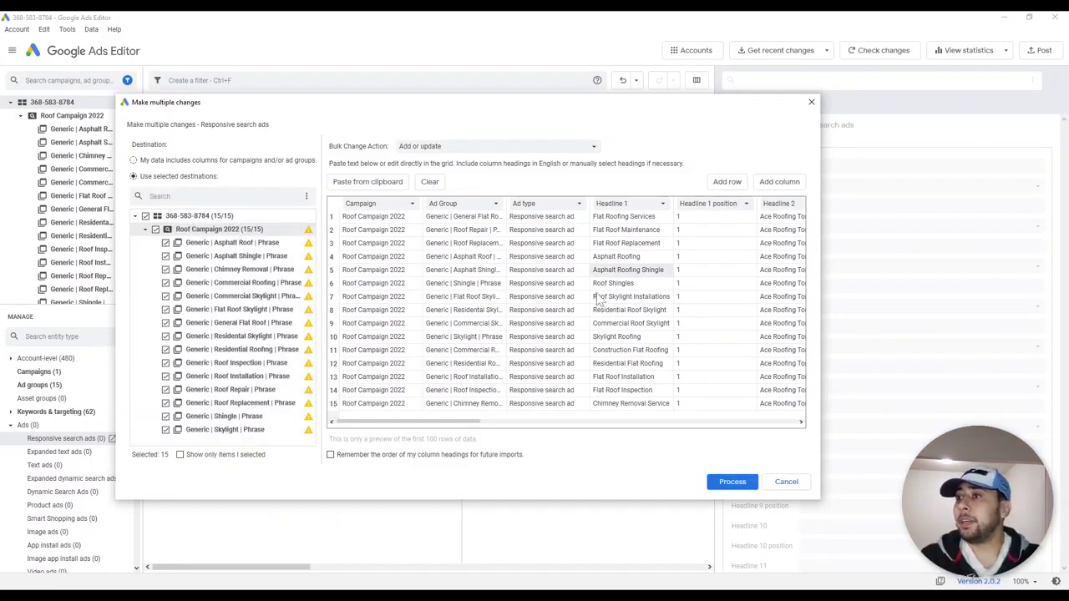
drag(455, 422, 760, 422)
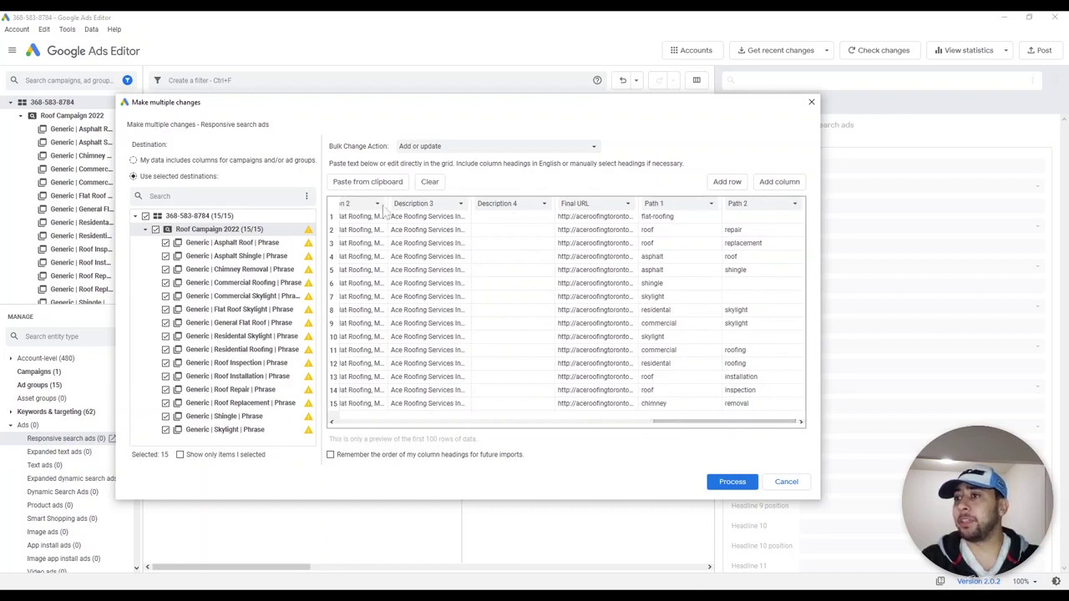
drag(721, 427, 628, 428)
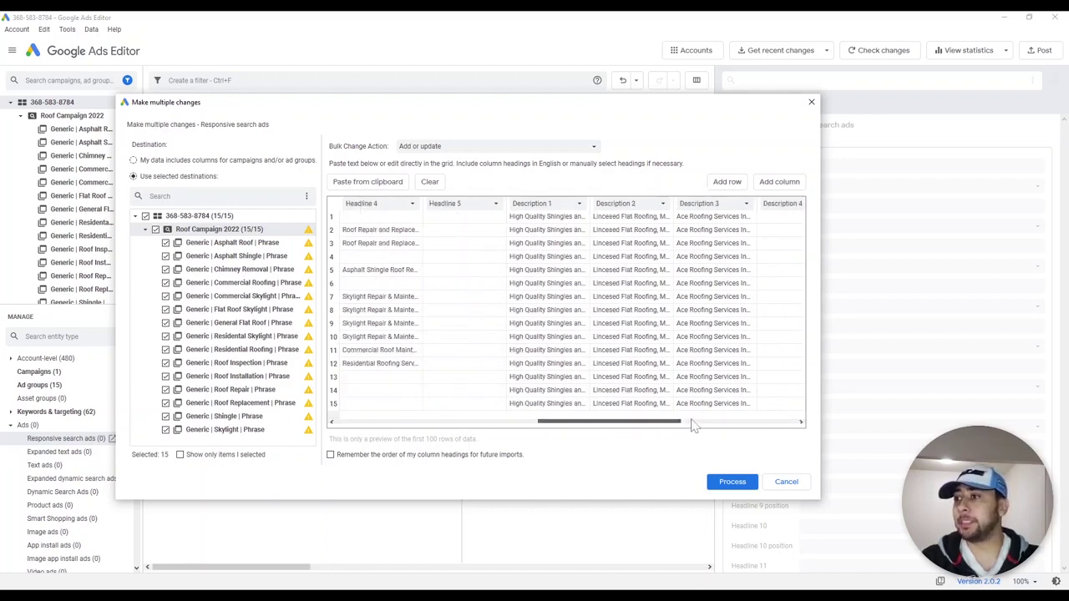
drag(695, 424, 649, 424)
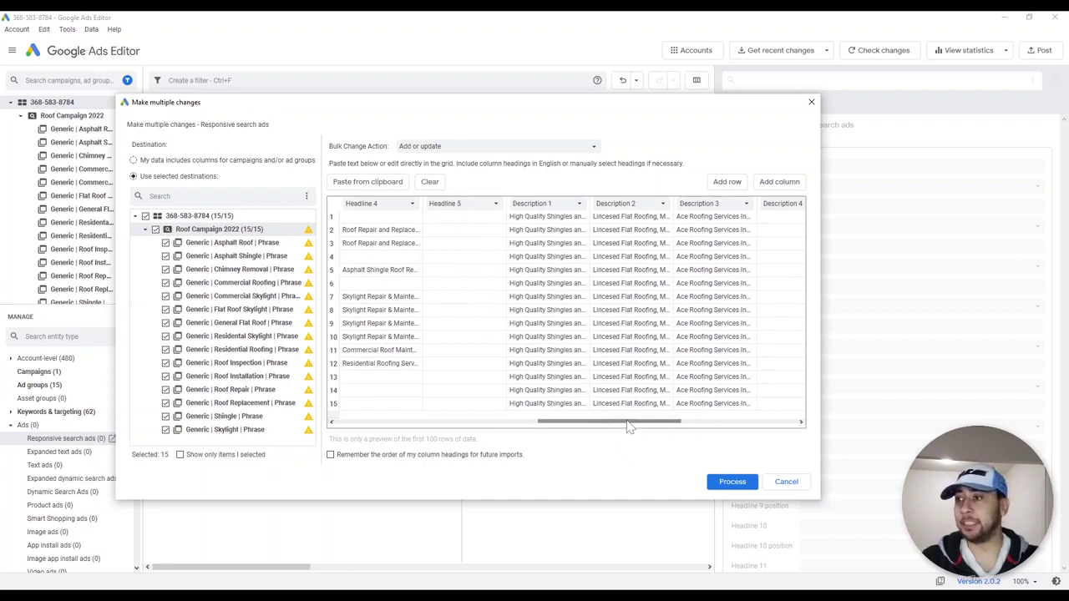
drag(627, 423, 743, 423)
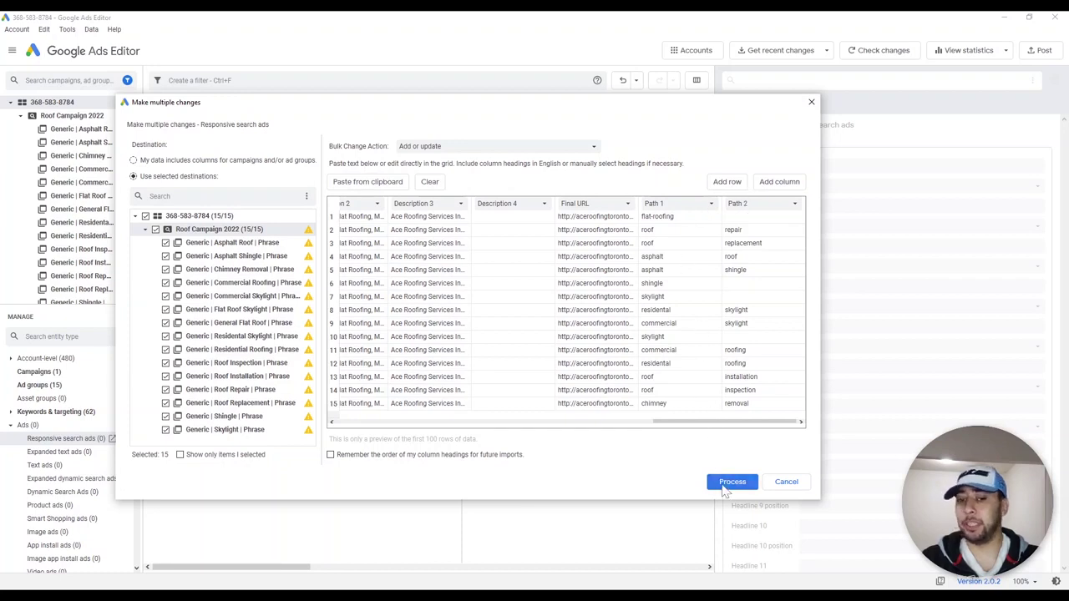
click(732, 483)
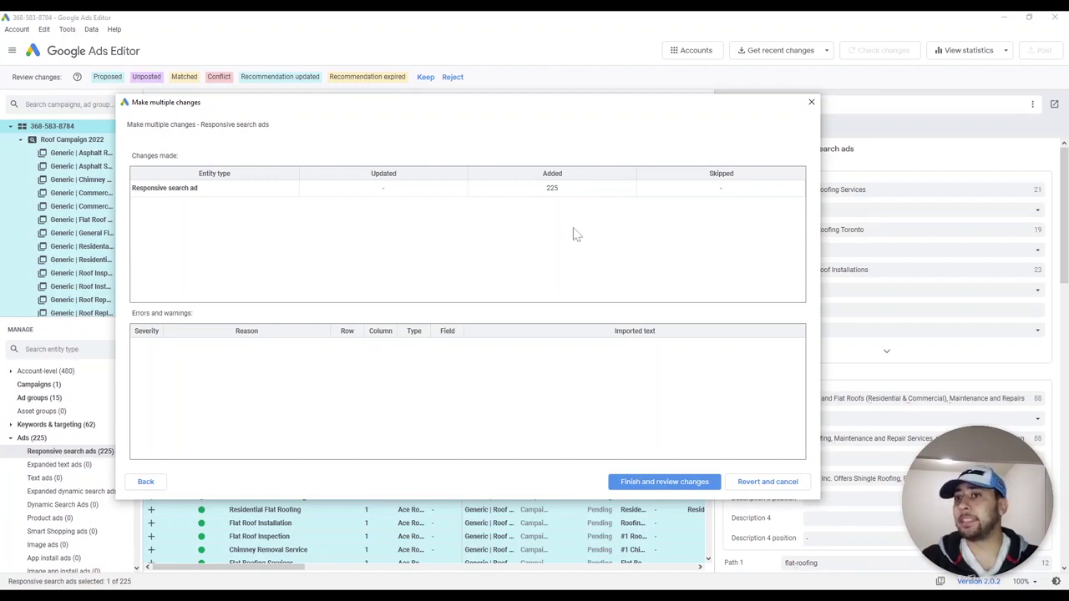
Revert the 225 ads, then re-paste using the campaign and ad group columns and process
click(761, 491)
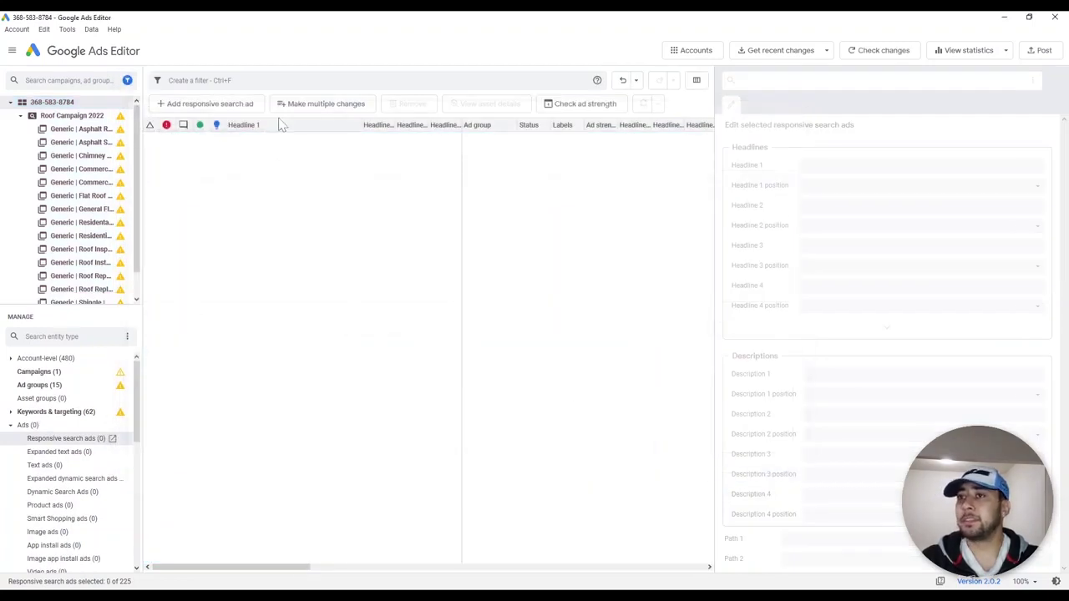
click(307, 108)
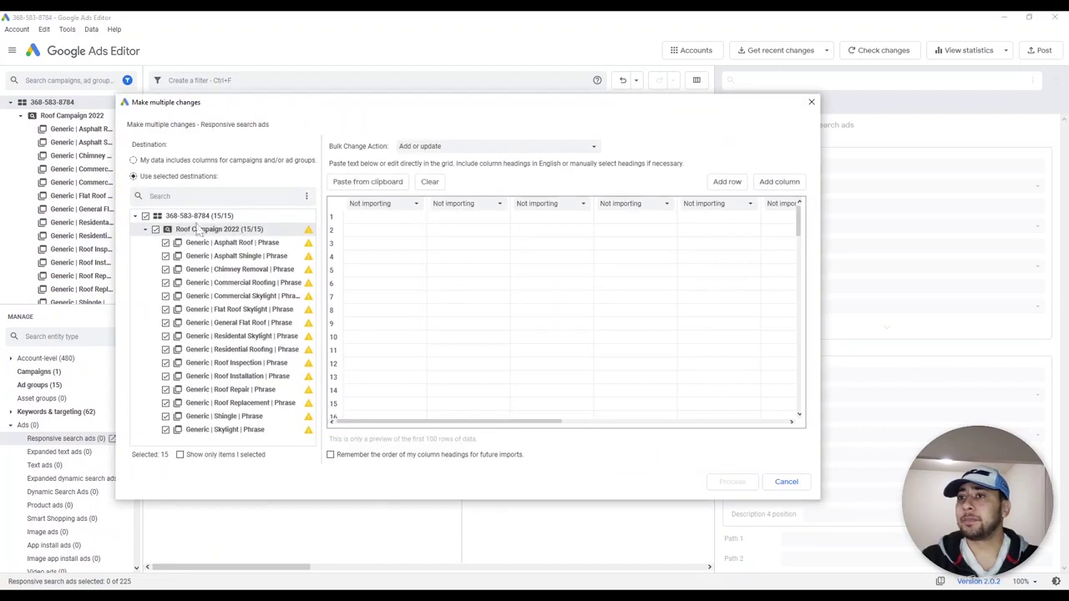
click(133, 160)
click(352, 218)
key(ctrl+v)
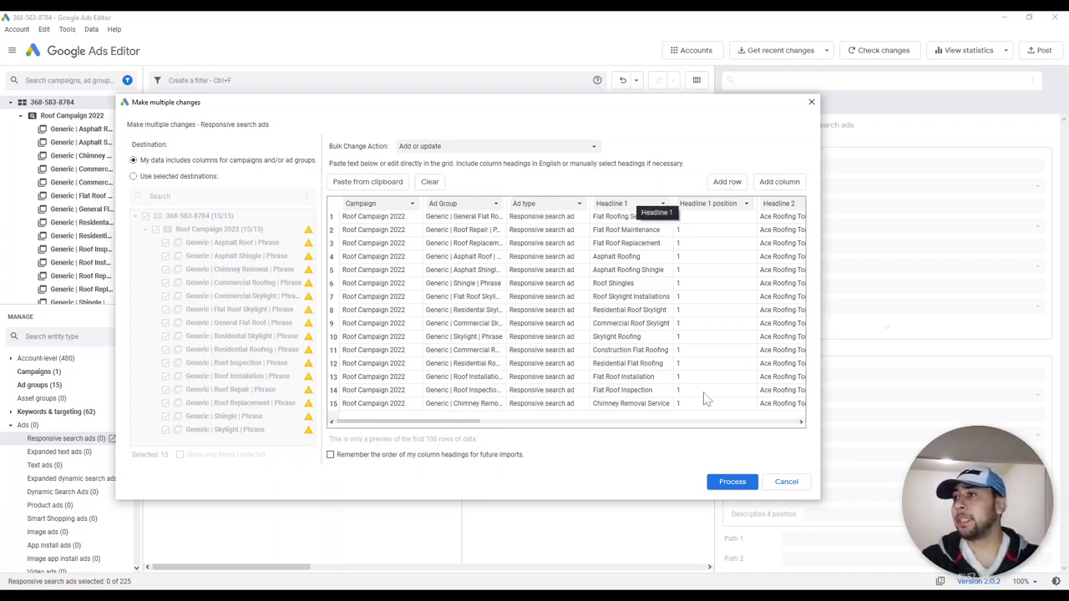
drag(485, 423, 763, 421)
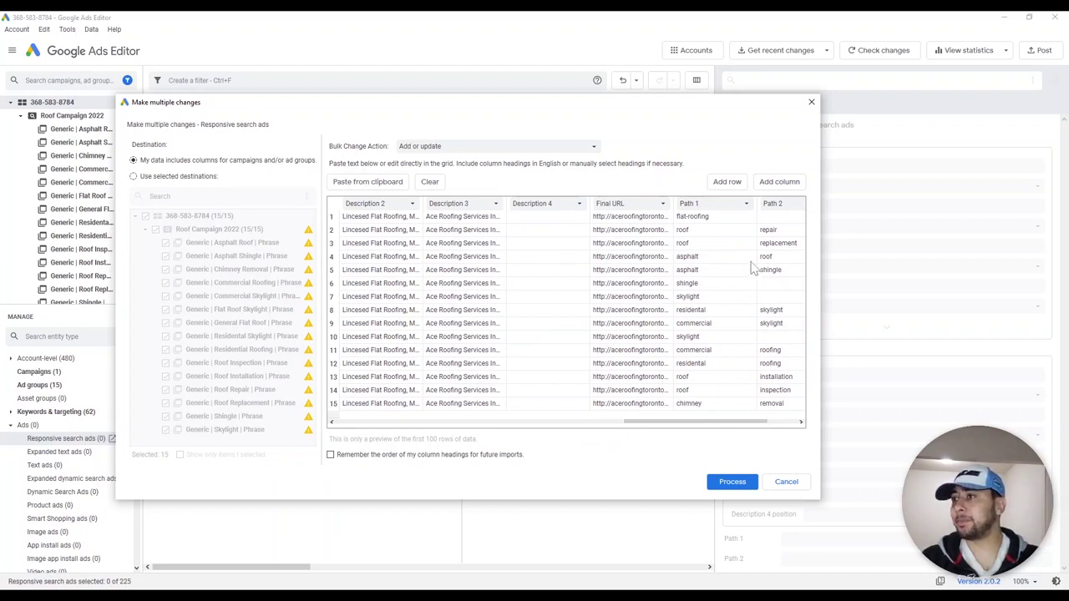
click(732, 485)
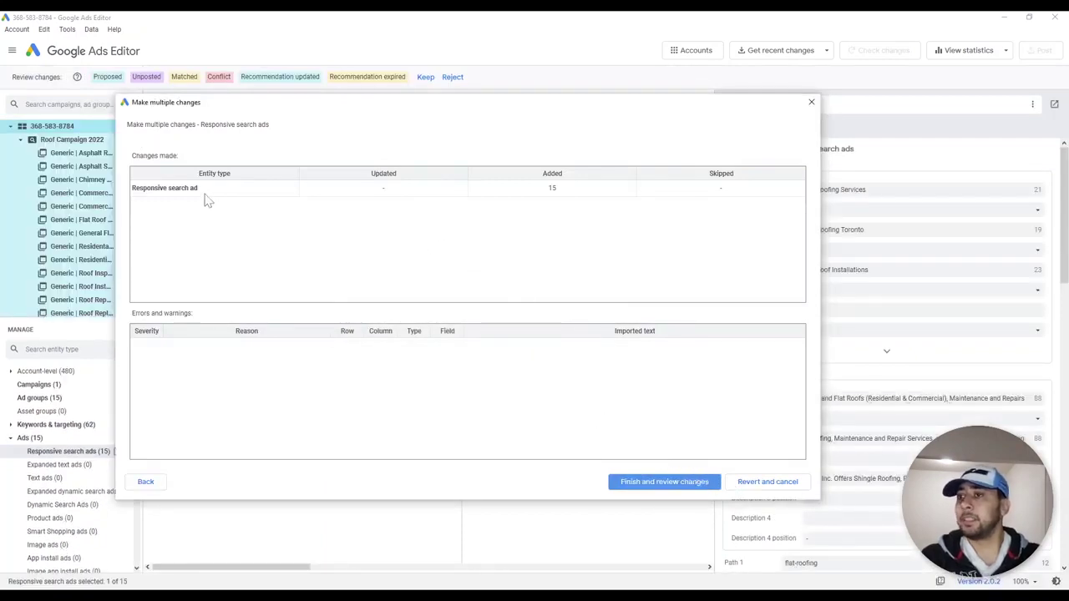
click(535, 195)
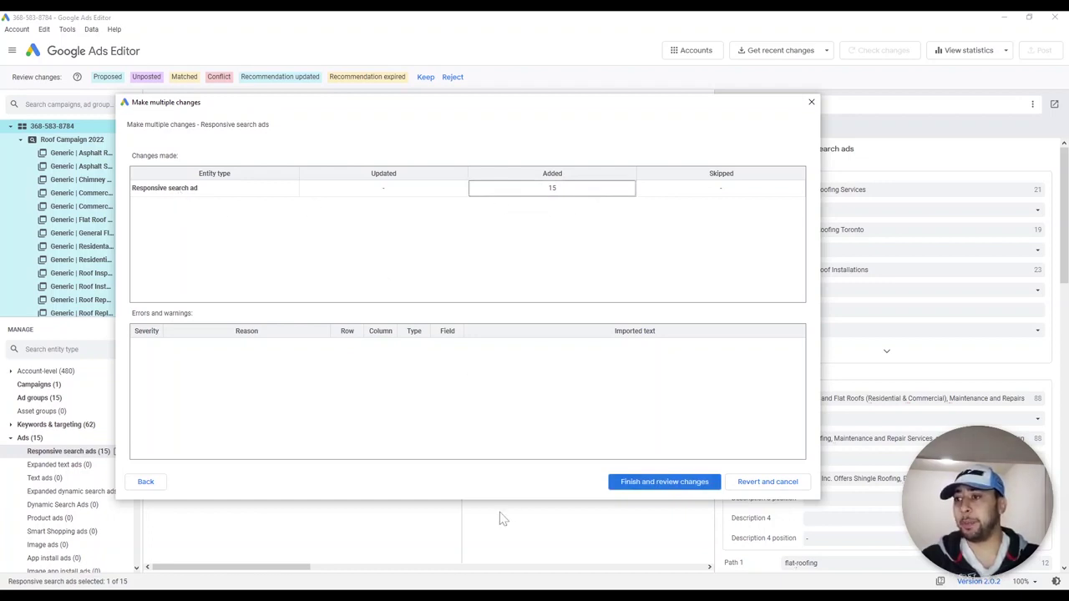
click(303, 544)
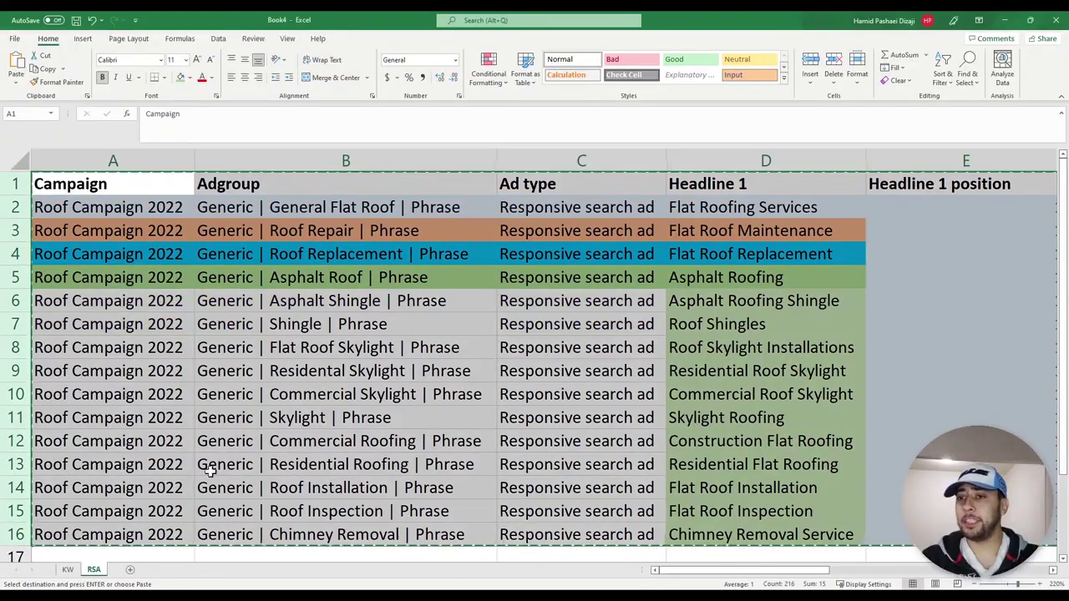
scroll(86, 455, down, 2)
click(18, 398)
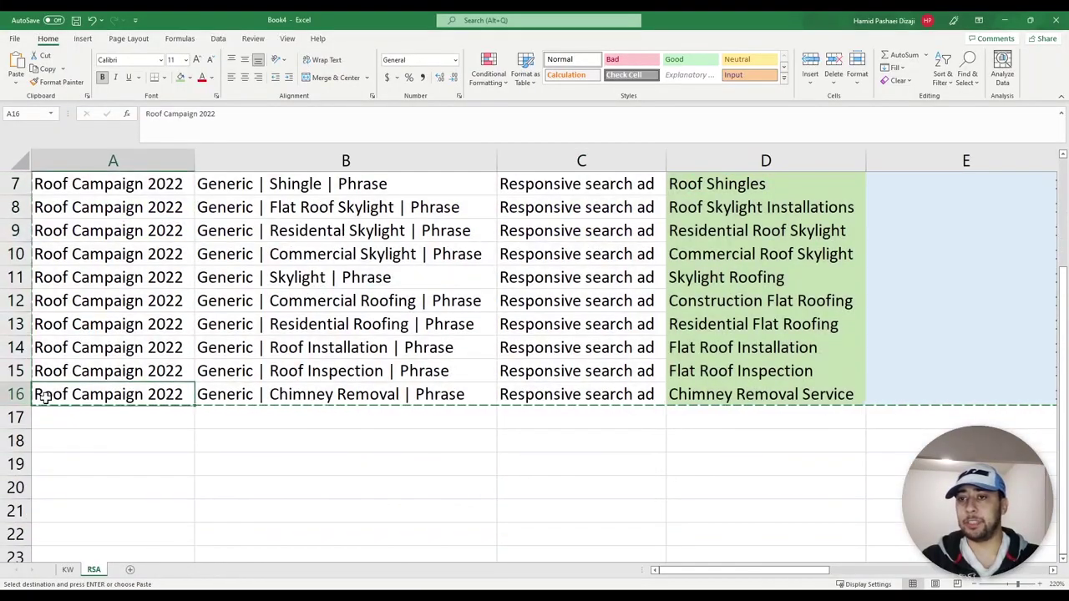
scroll(46, 398, up, 2)
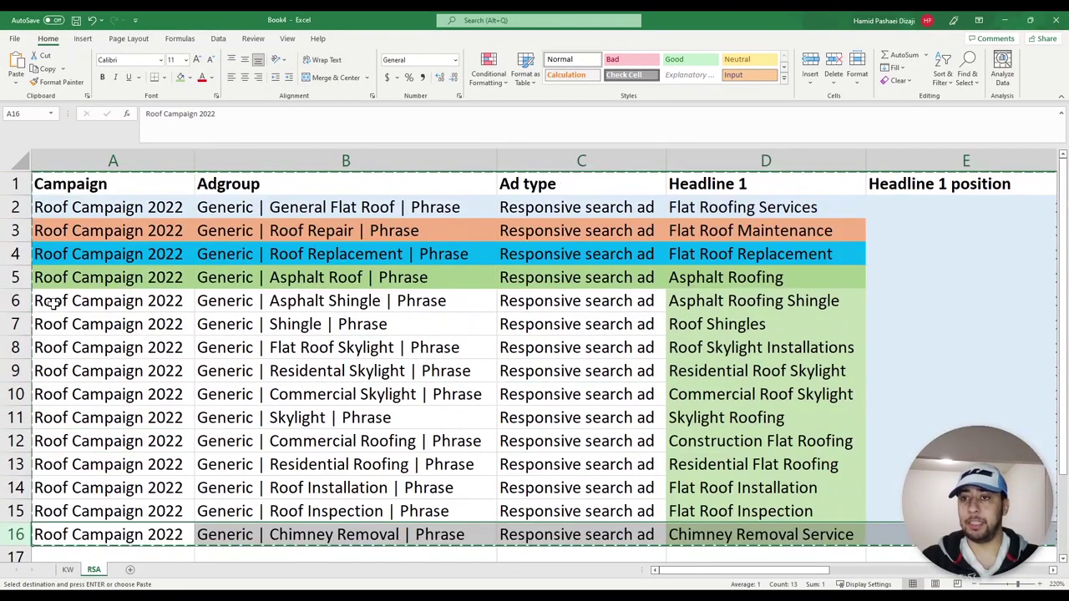
shift+click(18, 214)
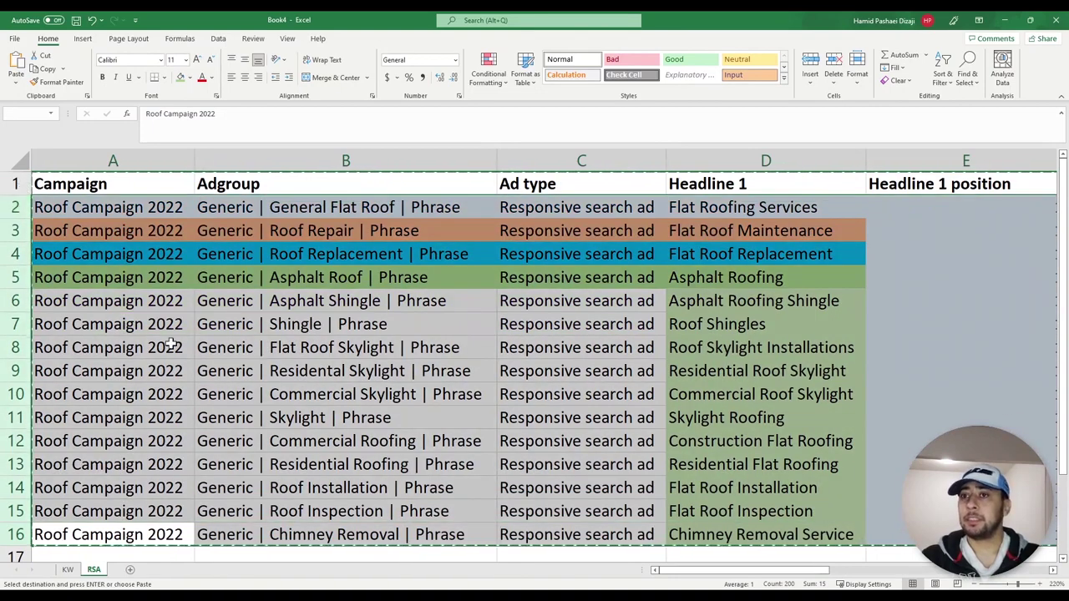
scroll(156, 345, down, 1)
scroll(155, 345, up, 1)
drag(33, 191, 82, 528)
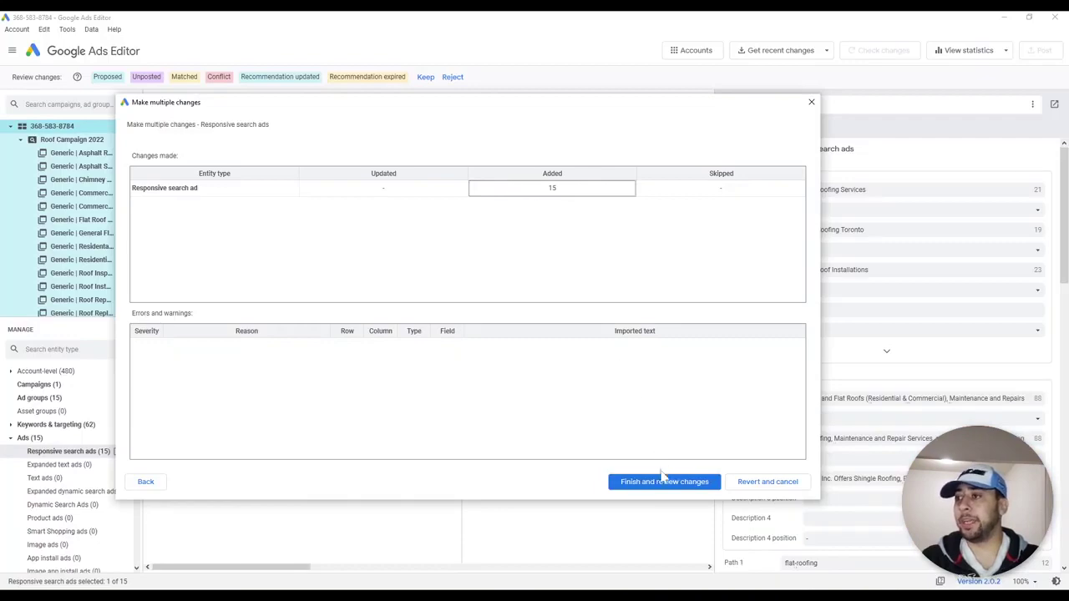
Keep the new ads and check the Flat Roof Replacement, Maintenance and Services headlines
click(664, 489)
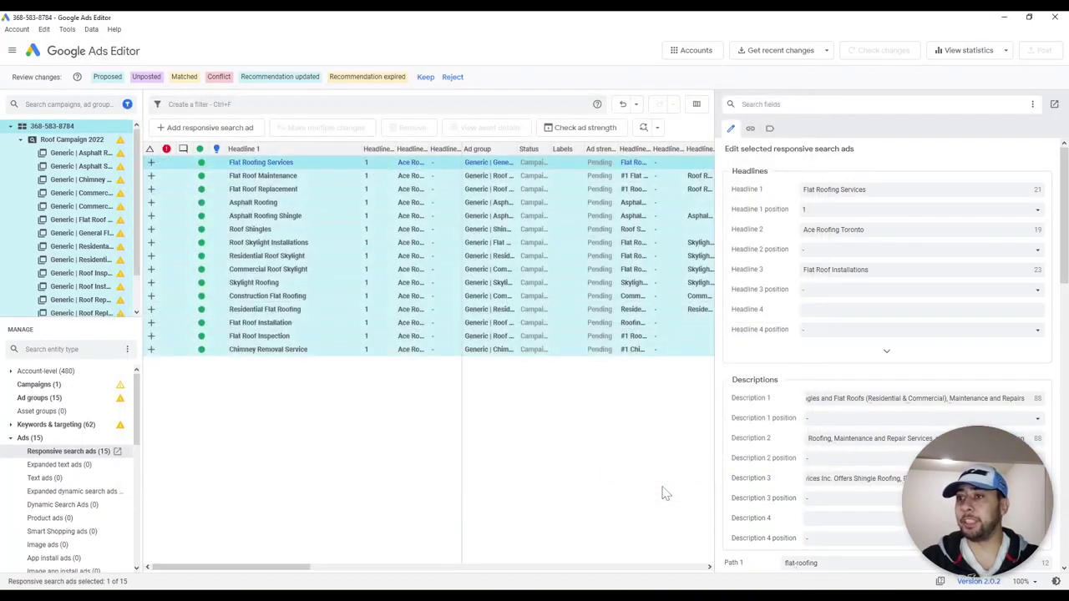
click(426, 77)
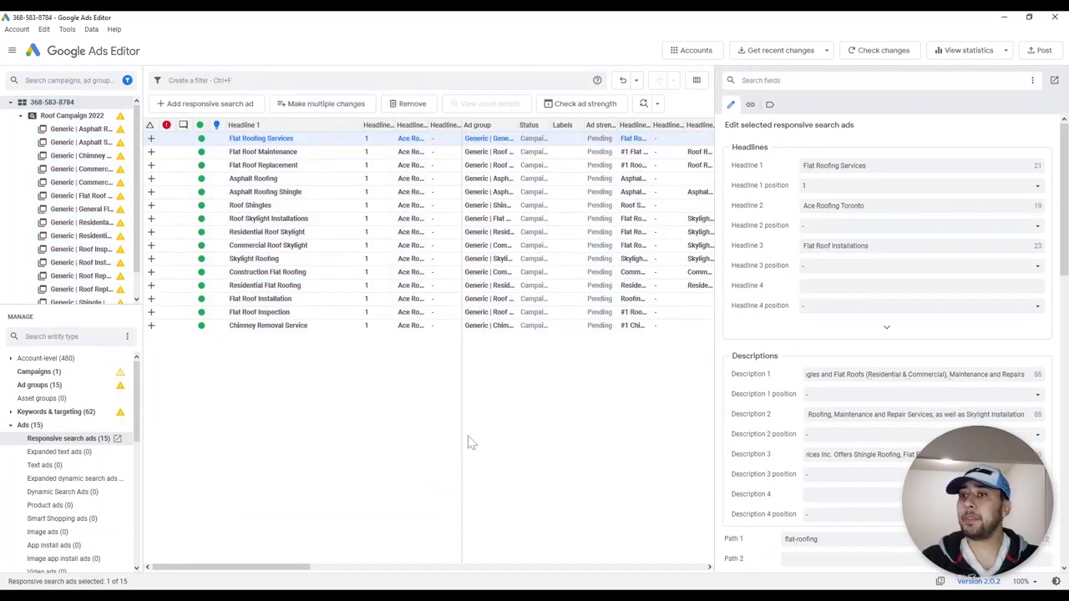
click(285, 165)
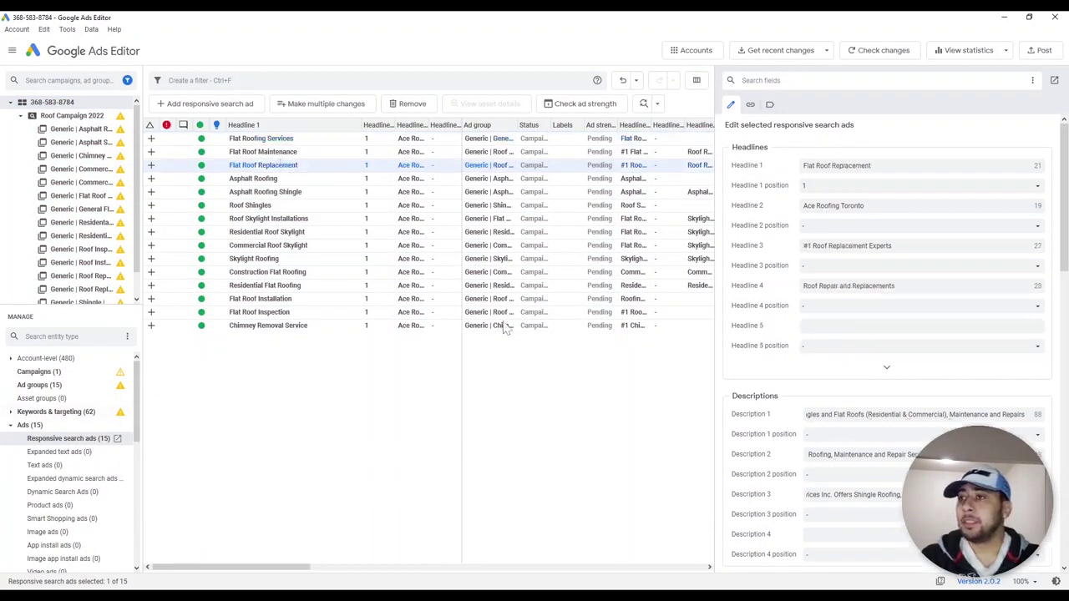
click(68, 440)
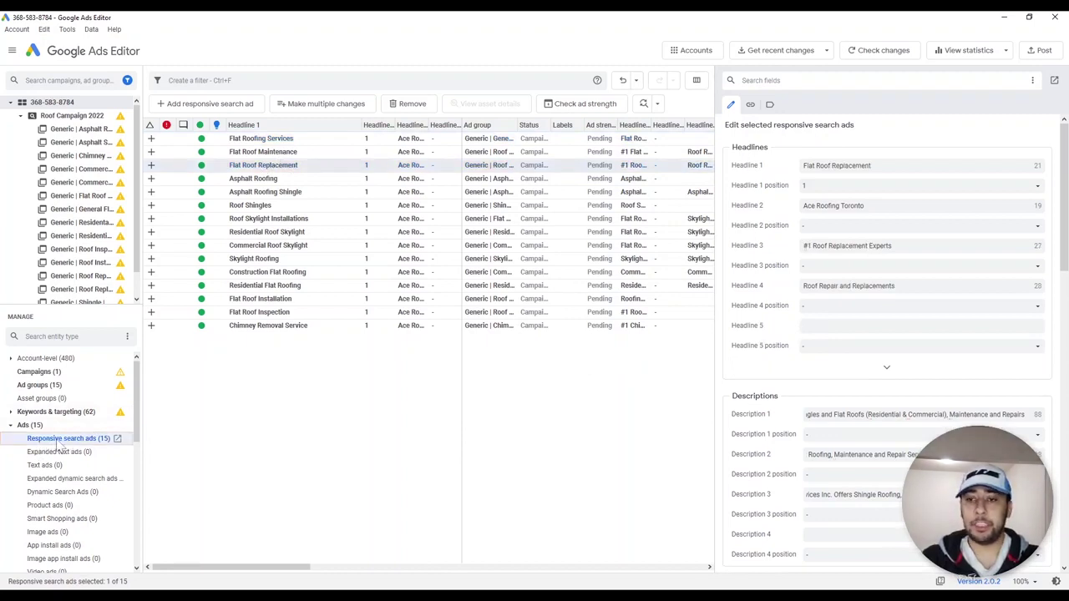
click(244, 152)
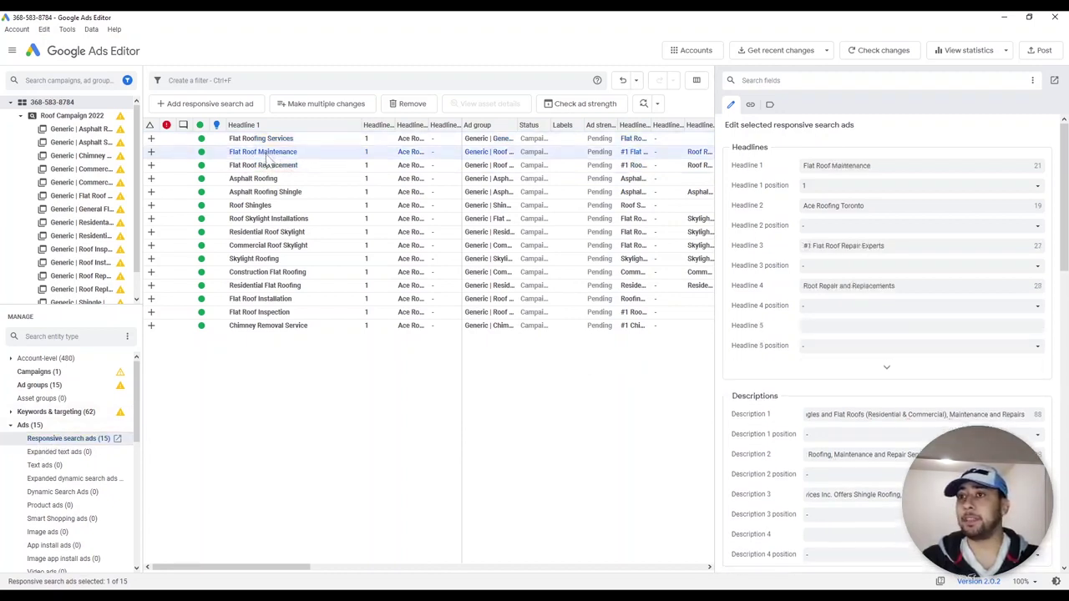
click(258, 139)
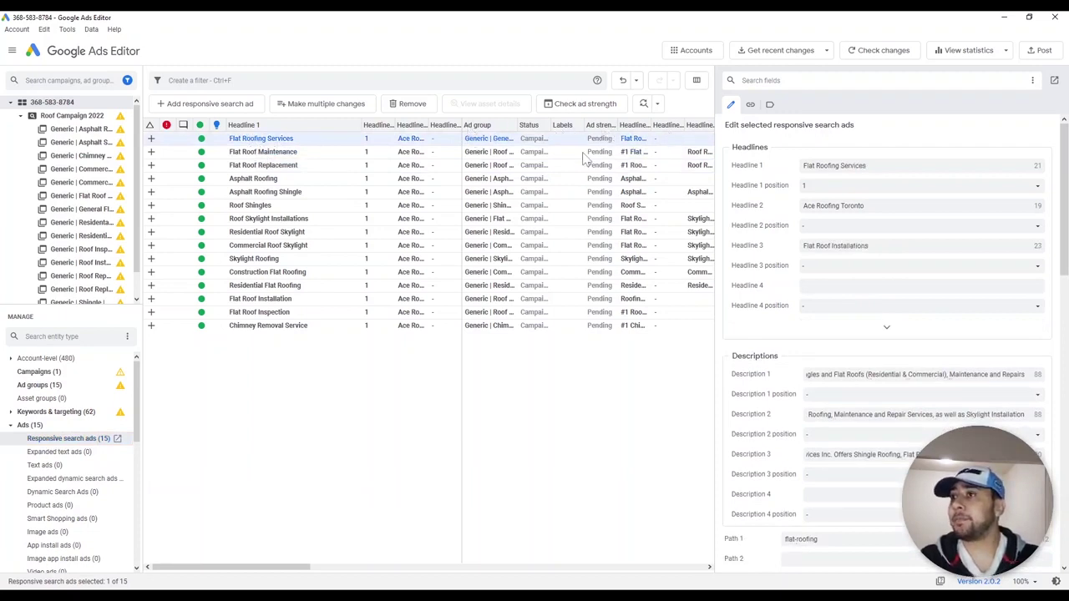
Widen the Ad group column to show full names and reselect the Flat Roof Maintenance ad
drag(290, 571, 238, 563)
drag(309, 560, 254, 560)
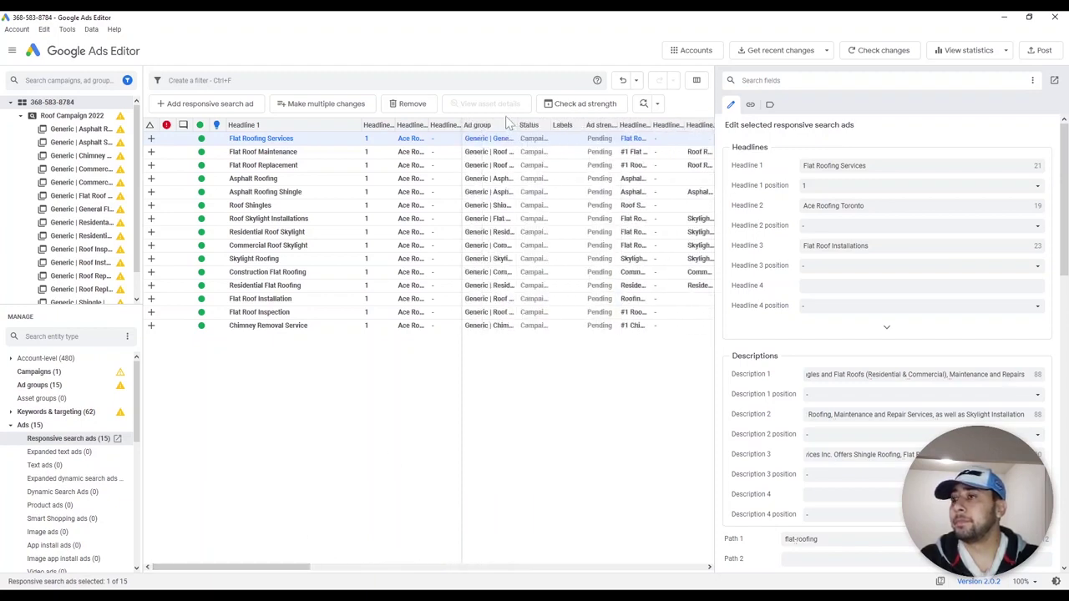
drag(515, 125, 627, 124)
click(278, 153)
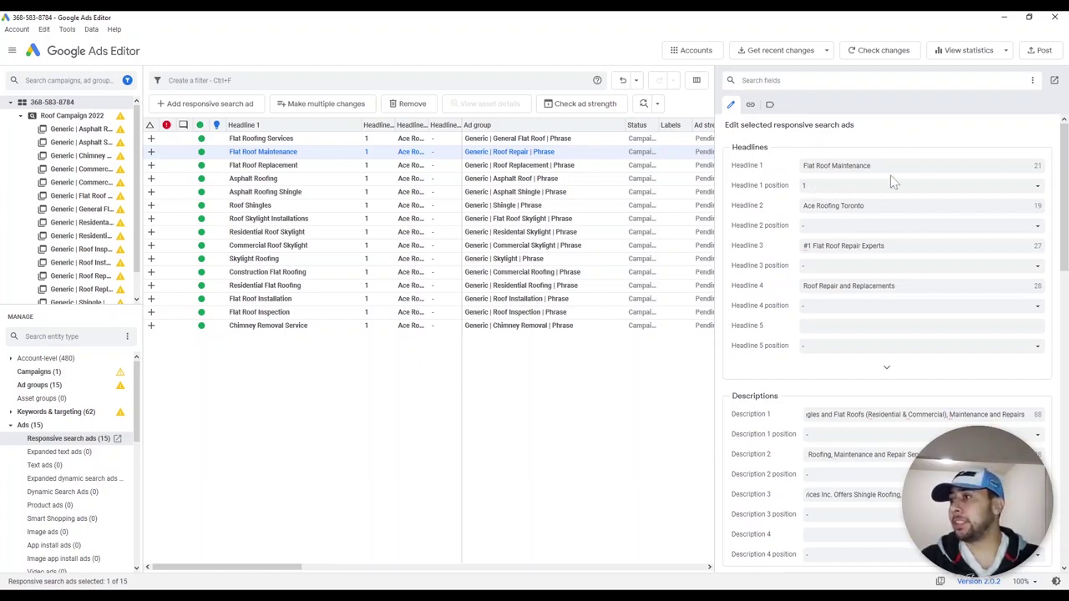
Keep headline 1 pinned to position 1 after comparing with Excel's column E
click(819, 186)
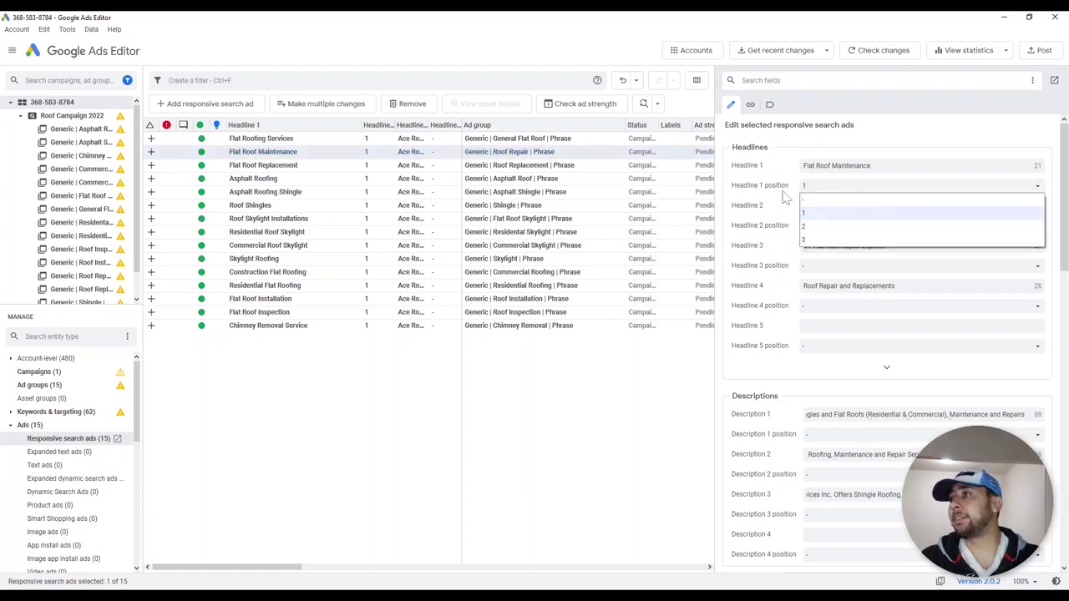
click(835, 212)
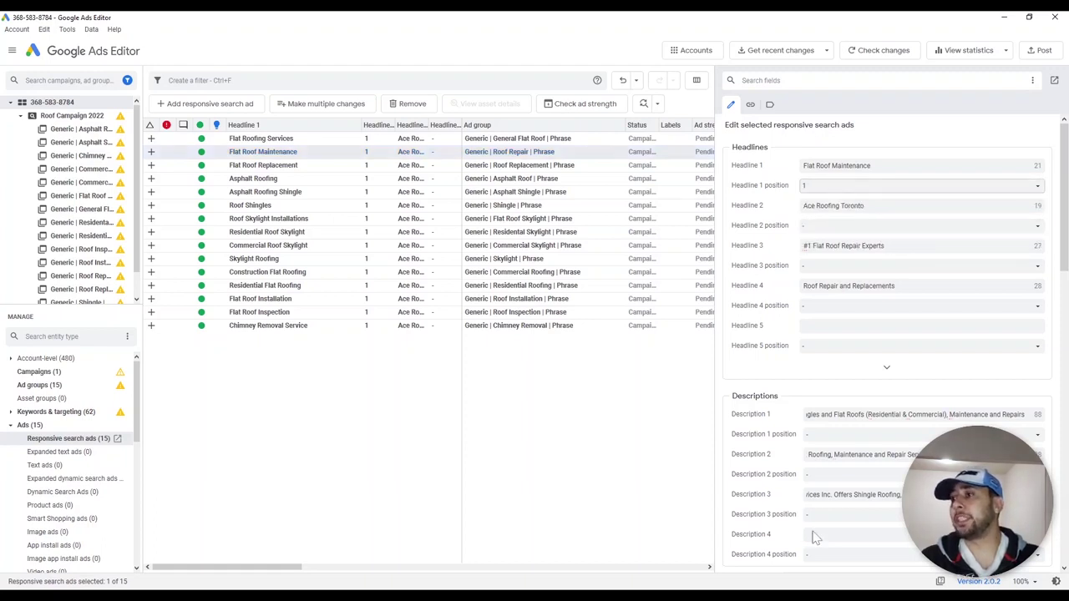
key(alt+Tab)
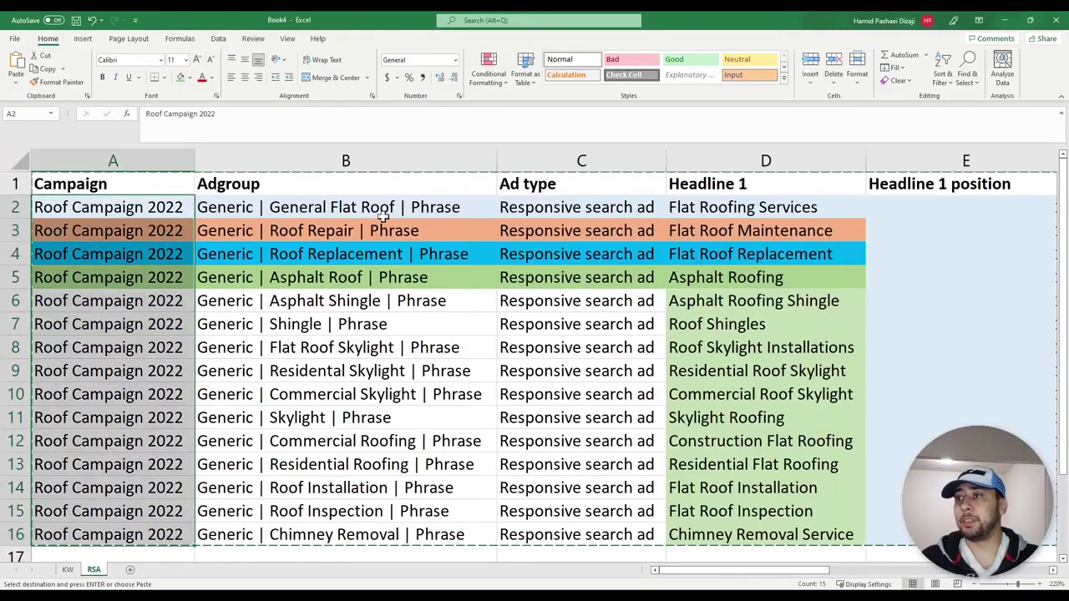
click(728, 158)
click(898, 158)
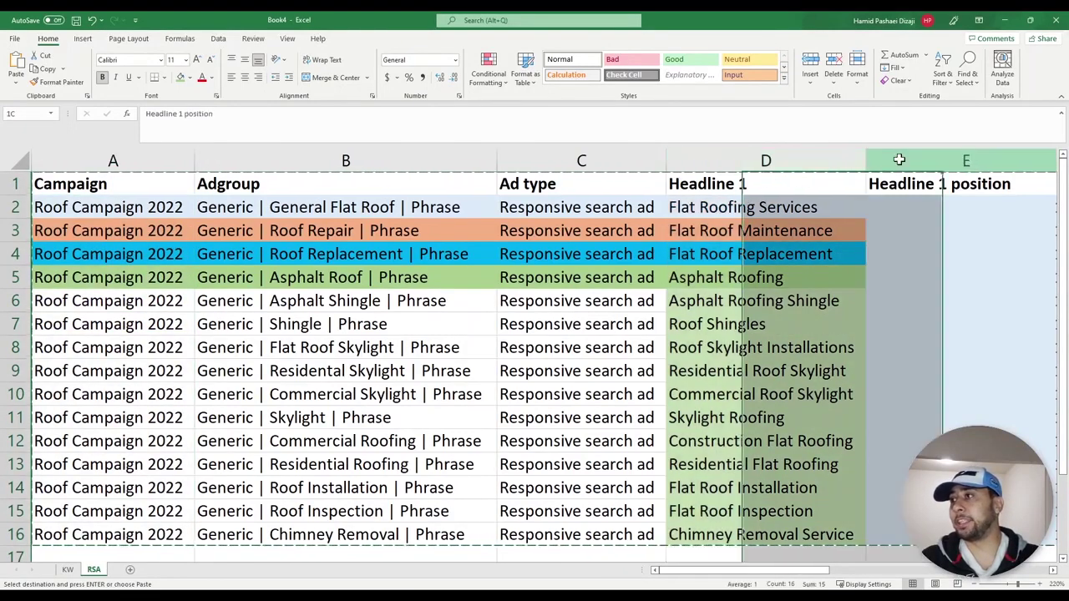
scroll(801, 575, right, 5)
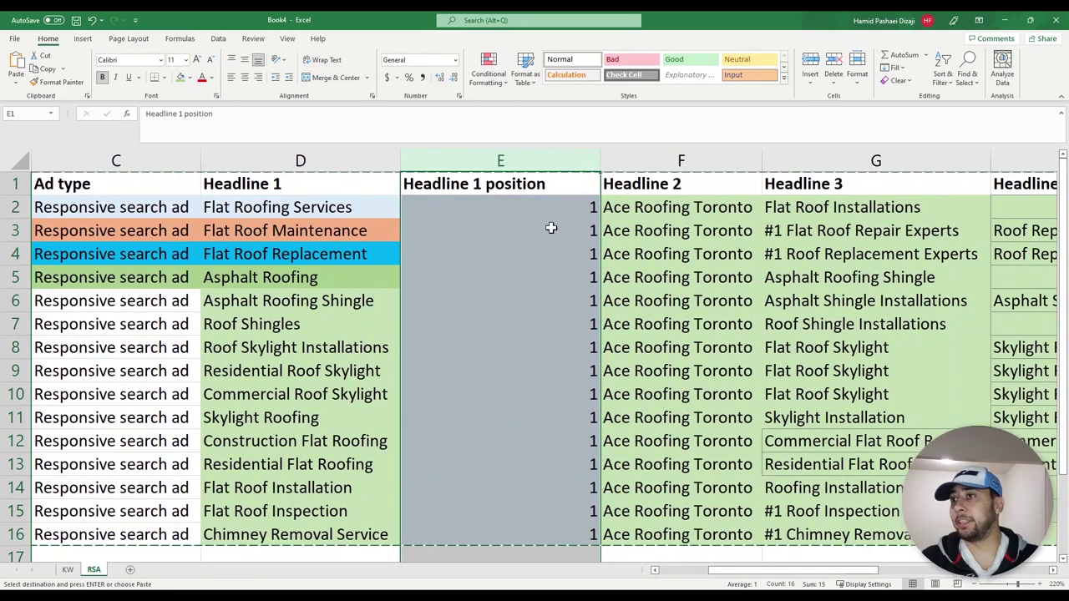
key(alt+Tab)
click(839, 186)
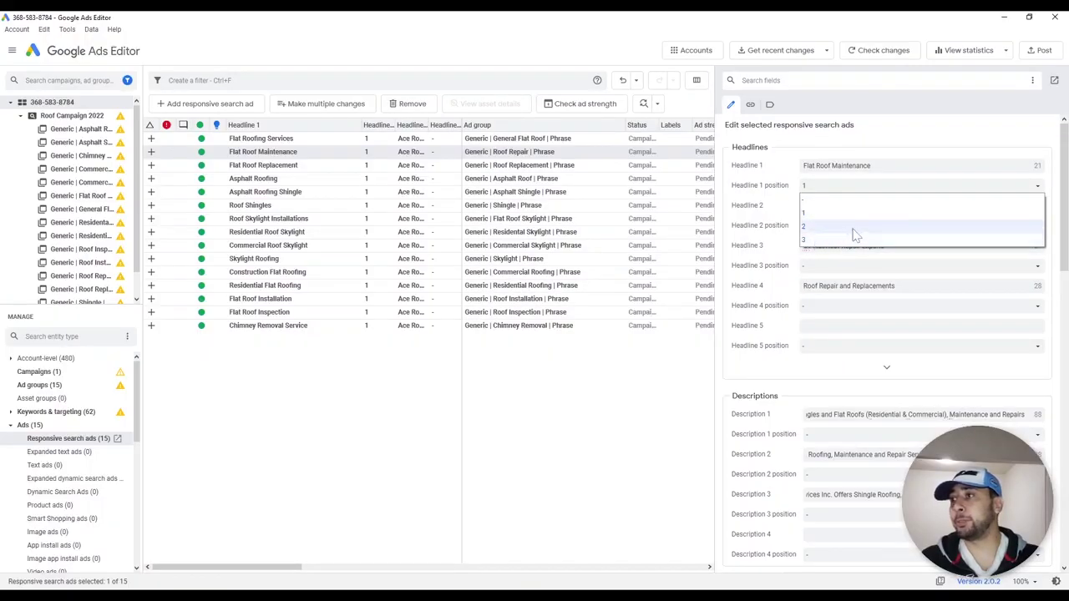
click(818, 204)
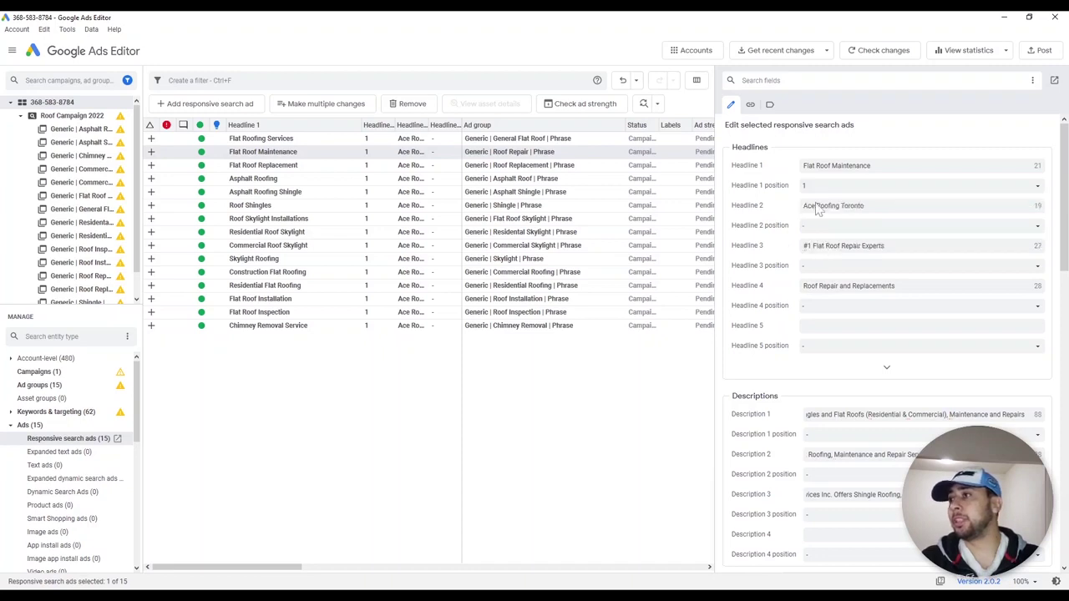
click(840, 184)
click(830, 215)
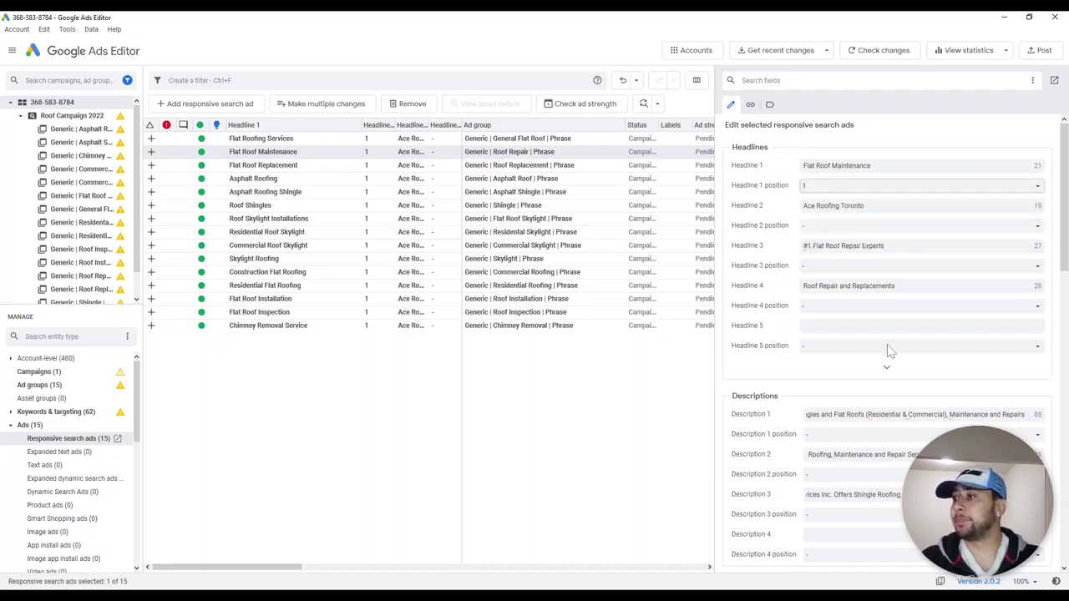
Review the Path 1 'roof' text, keep status Enabled, and check the final URL's tracking parameters
scroll(848, 352, down, 5)
click(798, 411)
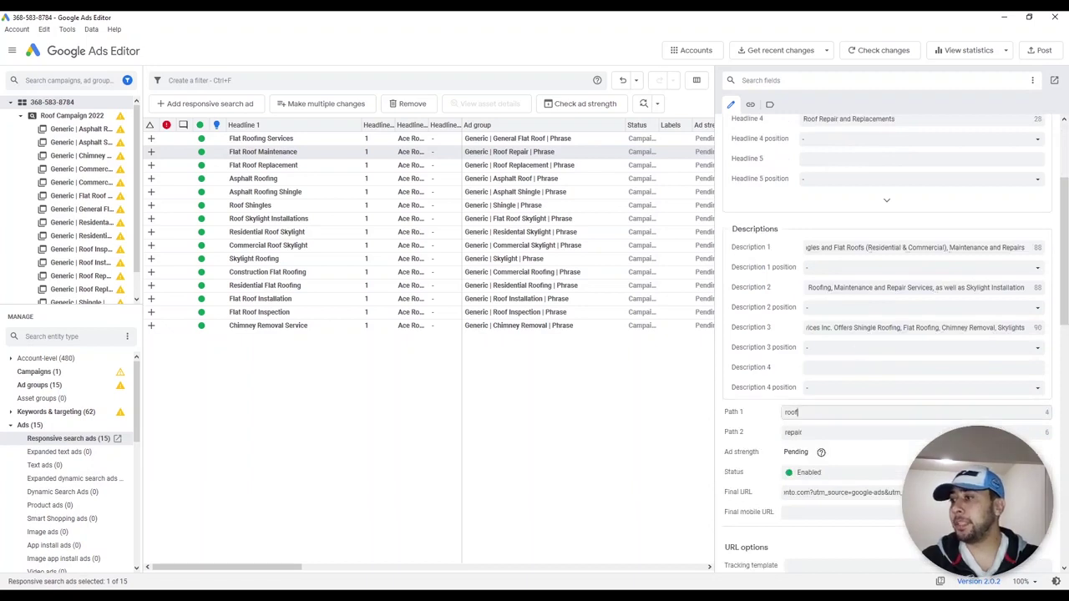
drag(794, 432, 804, 431)
scroll(827, 410, down, 1)
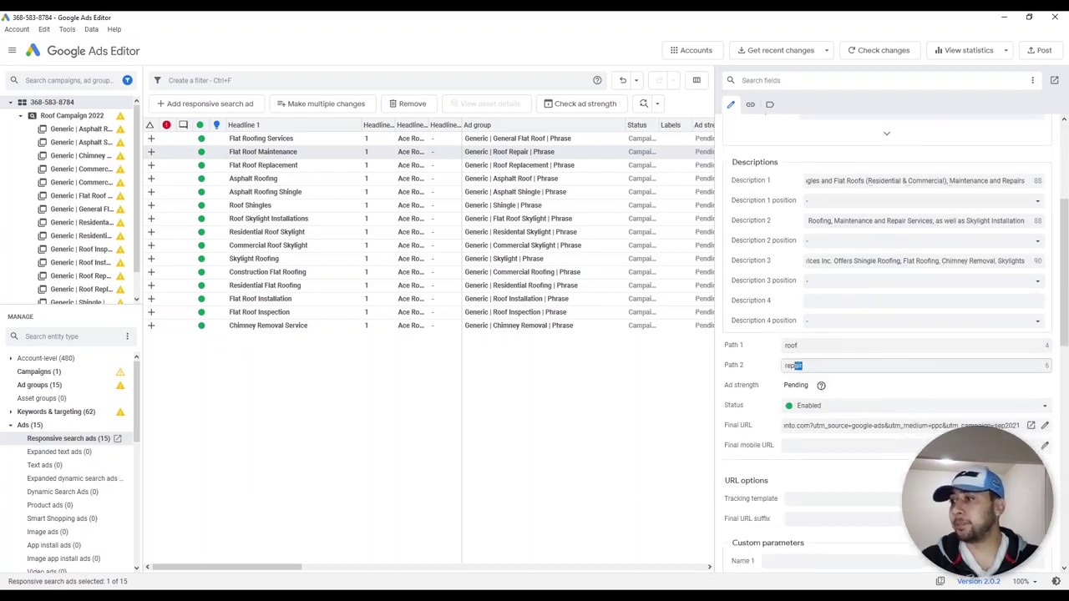
click(832, 406)
click(831, 412)
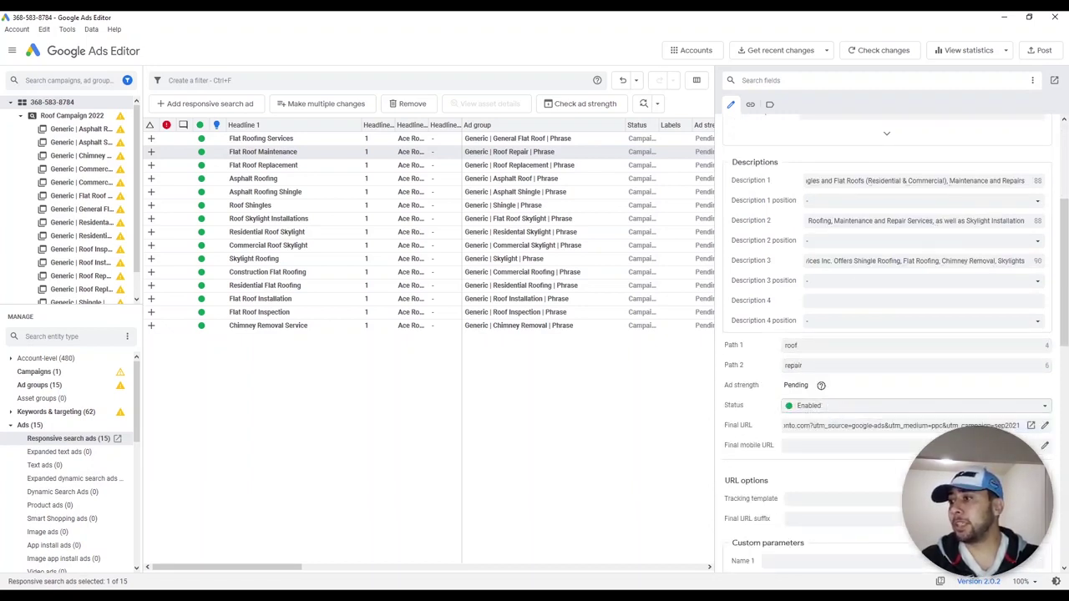
drag(810, 426, 1021, 426)
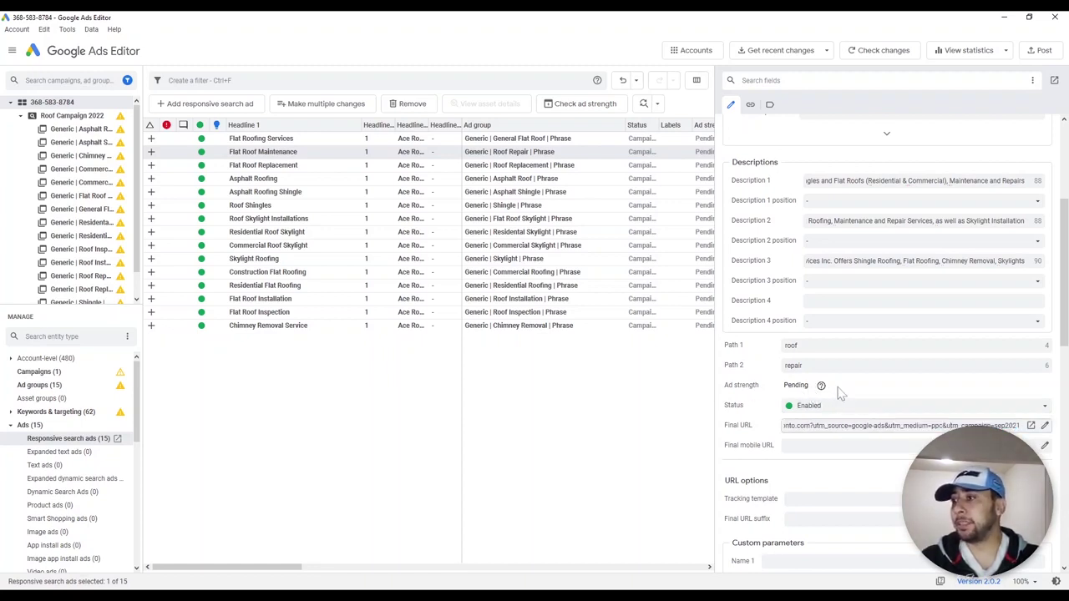
Check the tracking template and comment fields, then bring up label selection
scroll(889, 387, down, 2)
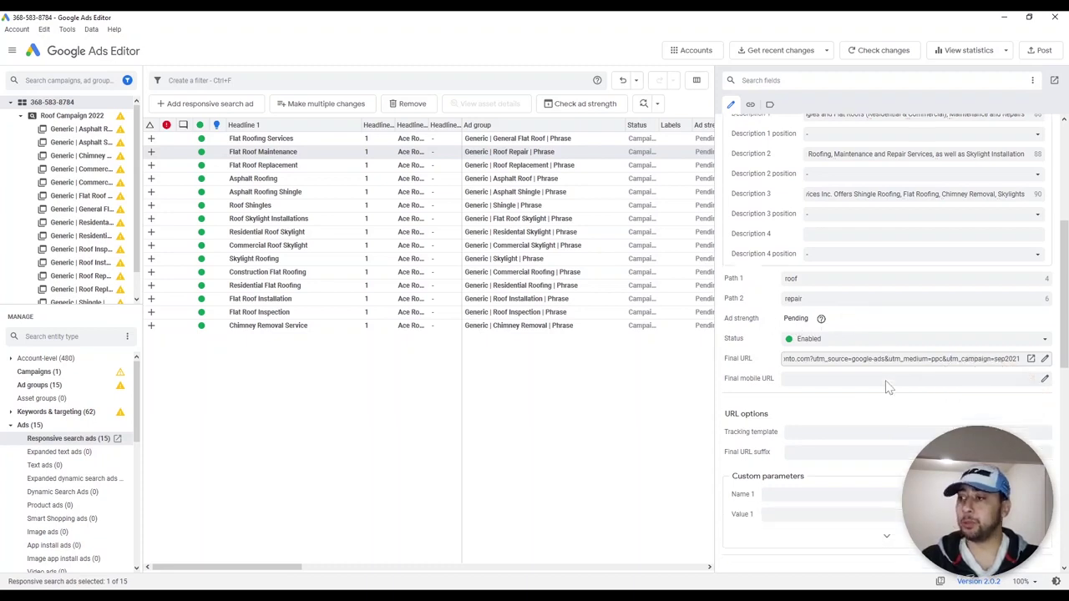
scroll(889, 334, down, 3)
click(789, 331)
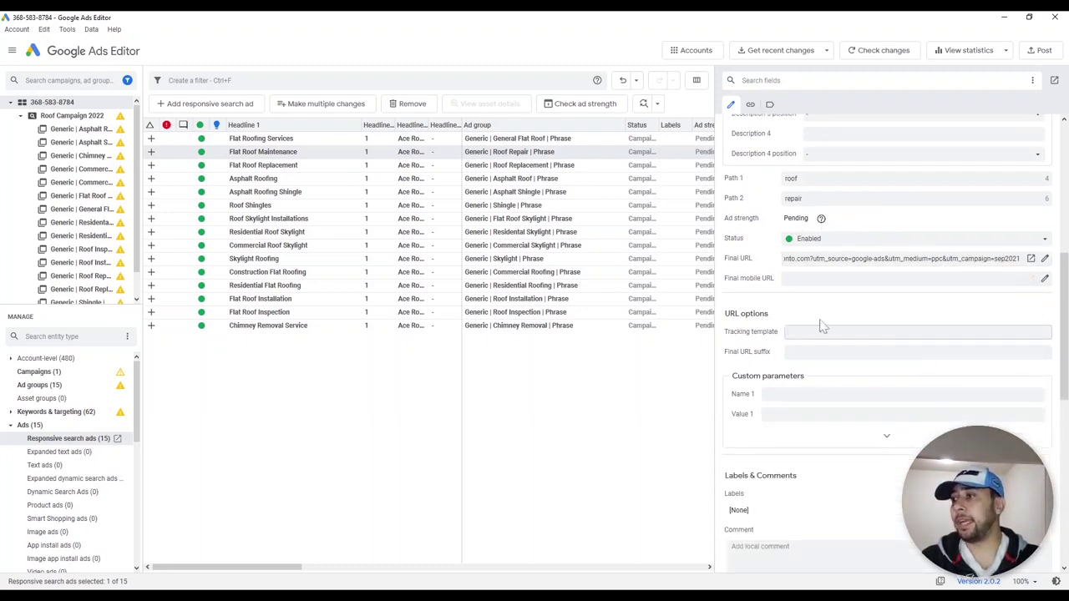
scroll(823, 328, down, 2)
scroll(823, 322, down, 1)
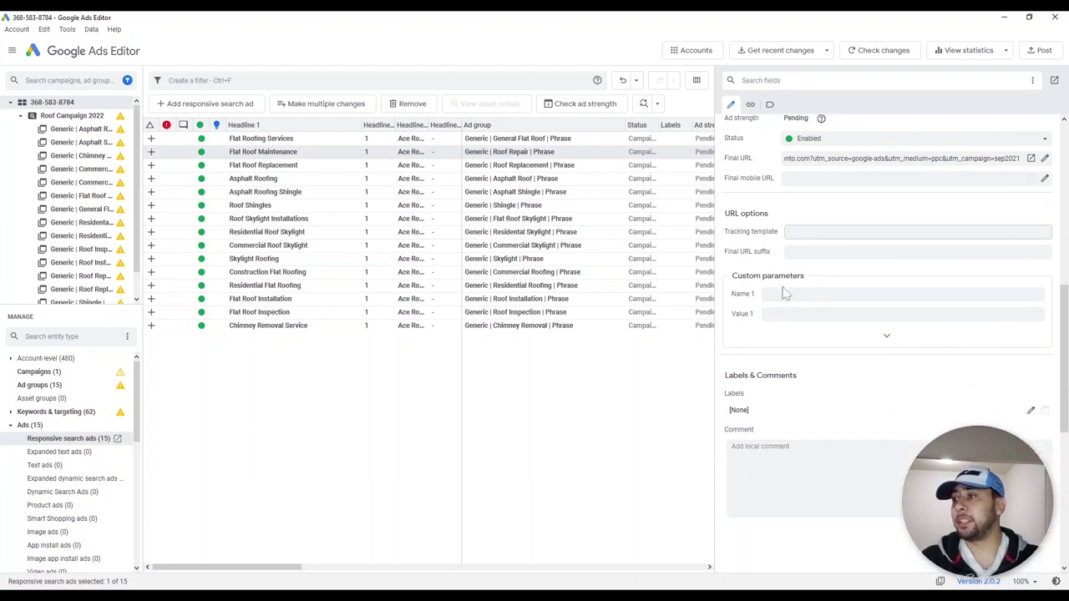
click(760, 452)
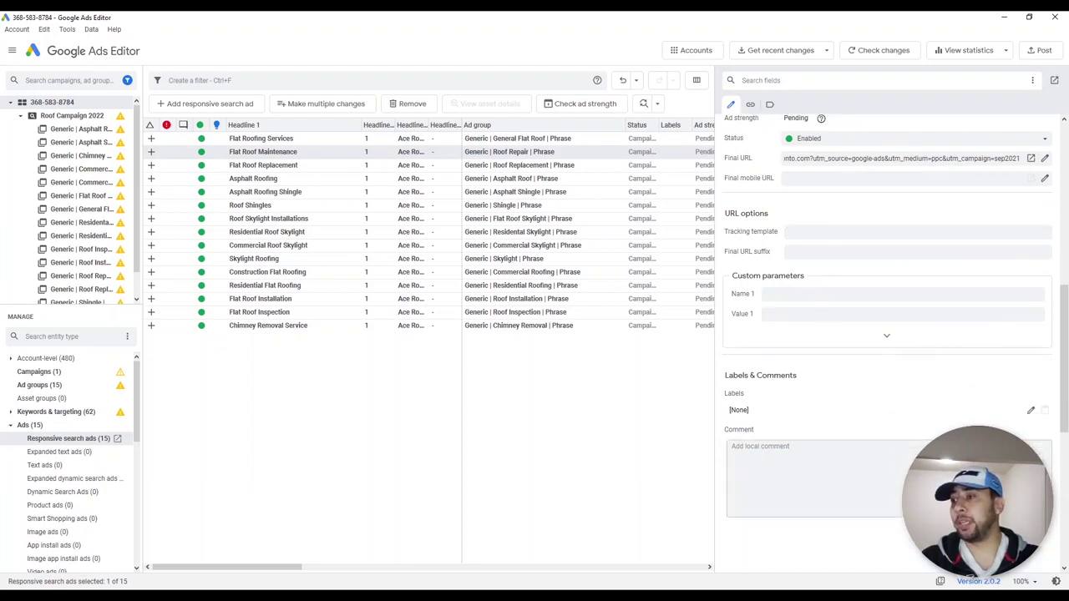
click(1031, 411)
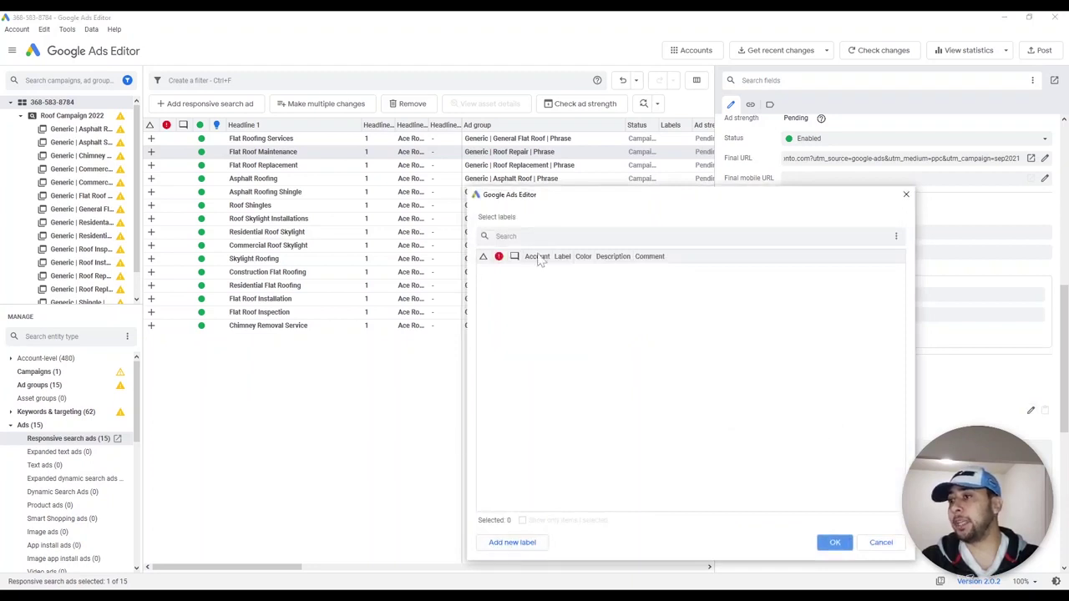
Cancel label selection, widen the ads grid to show more columns, and collapse Ads (15)
click(887, 544)
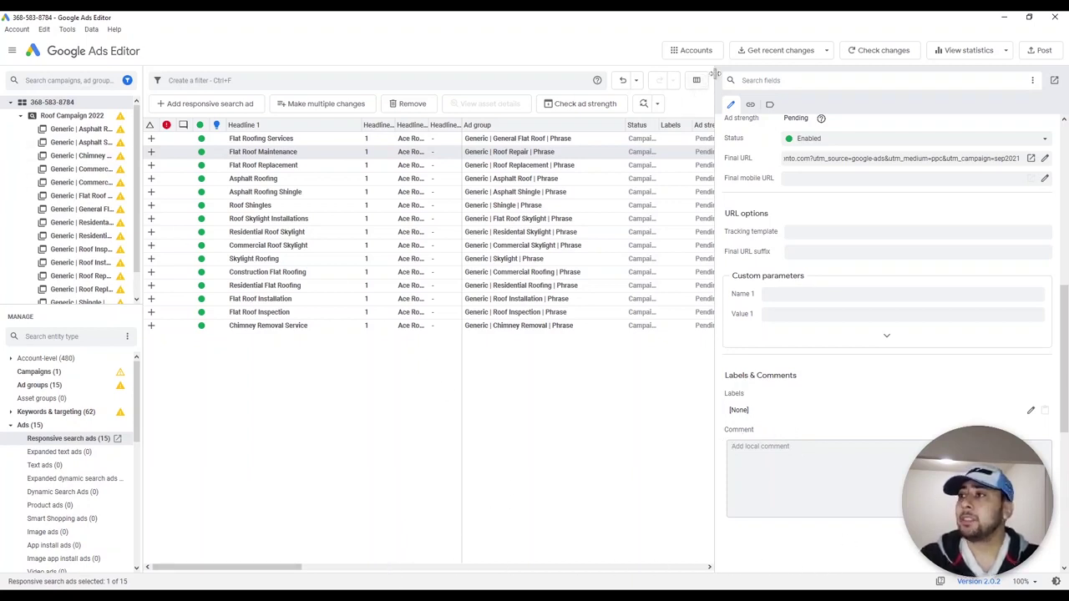
drag(715, 79, 831, 82)
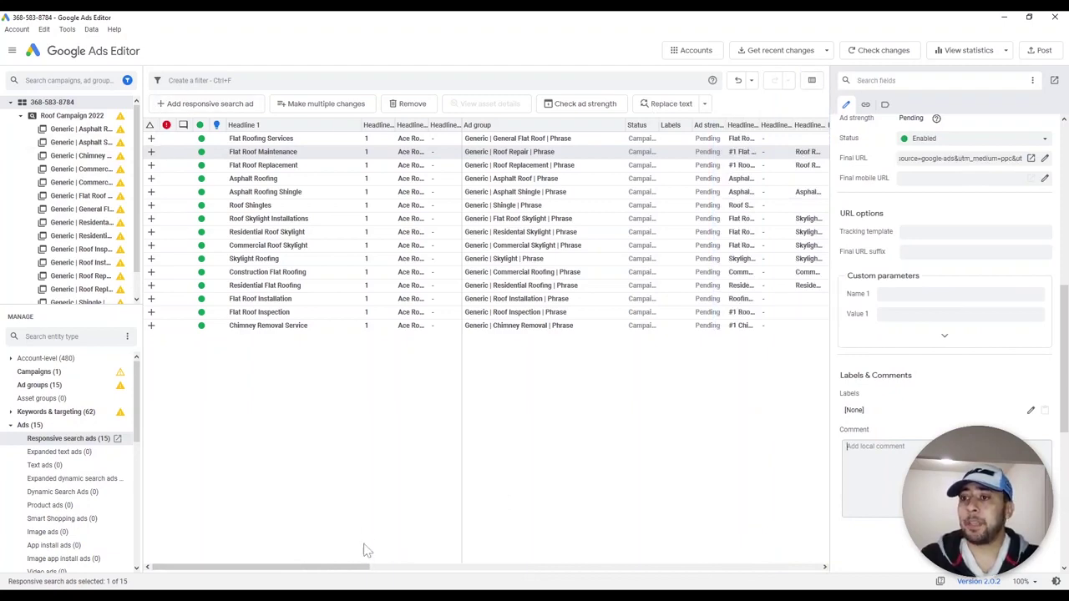
double_click(26, 427)
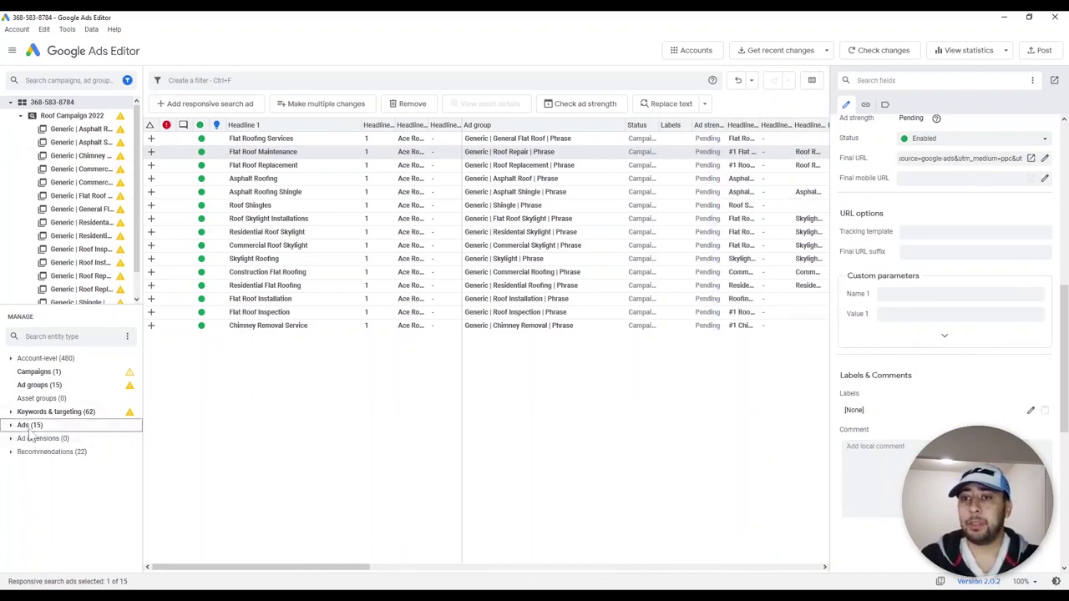
Browse the ad group and campaign views and collapse the Ads group
click(40, 413)
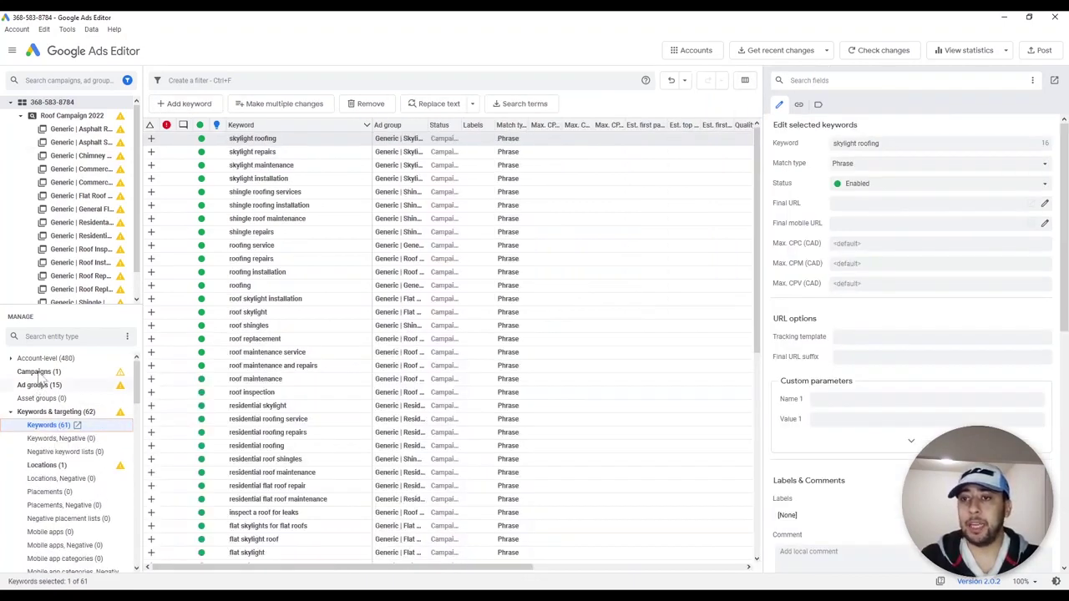
click(38, 384)
click(11, 415)
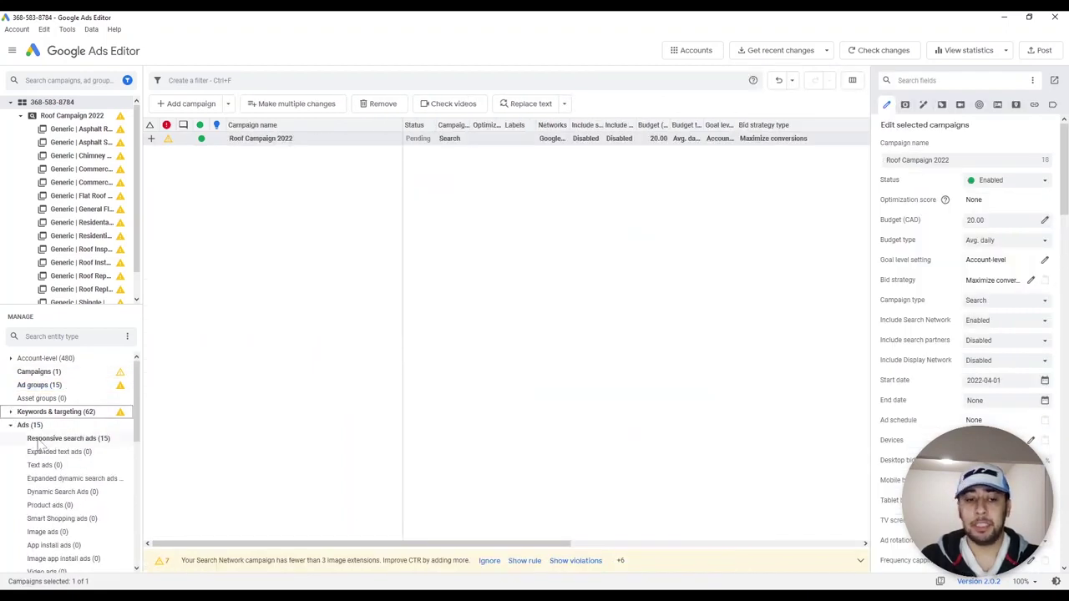
click(12, 427)
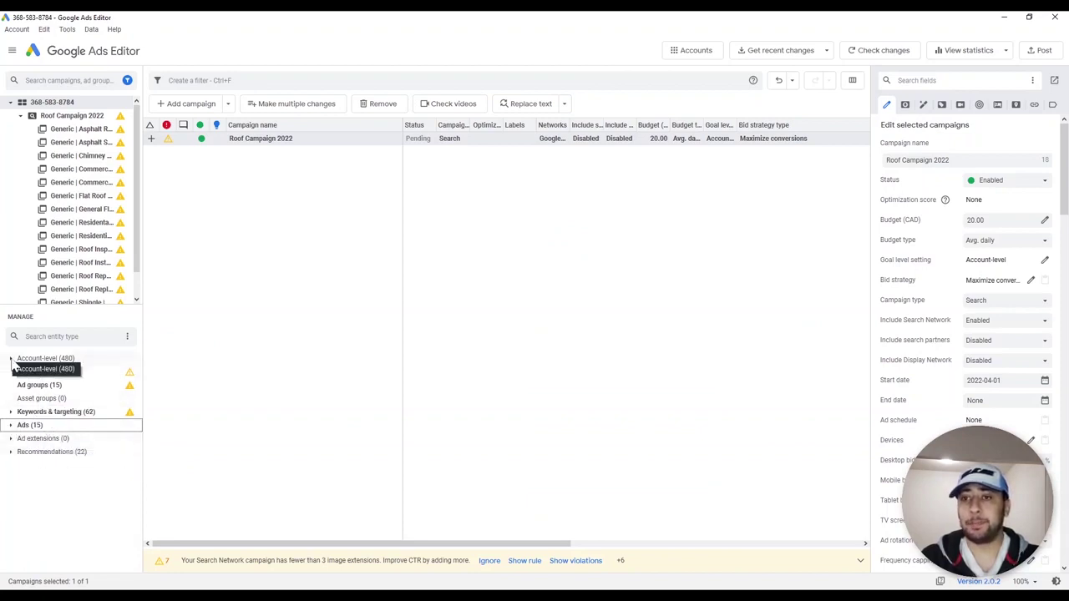
Open Sitelinks, cancel adding a campaign-level sitelink, then expand Keywords & targeting
click(11, 439)
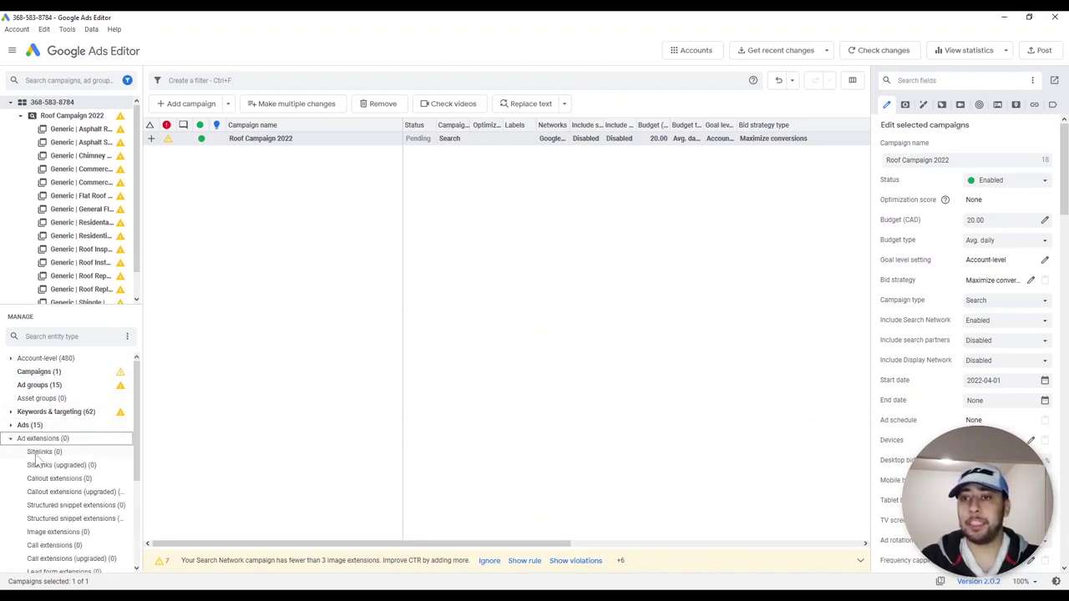
click(39, 452)
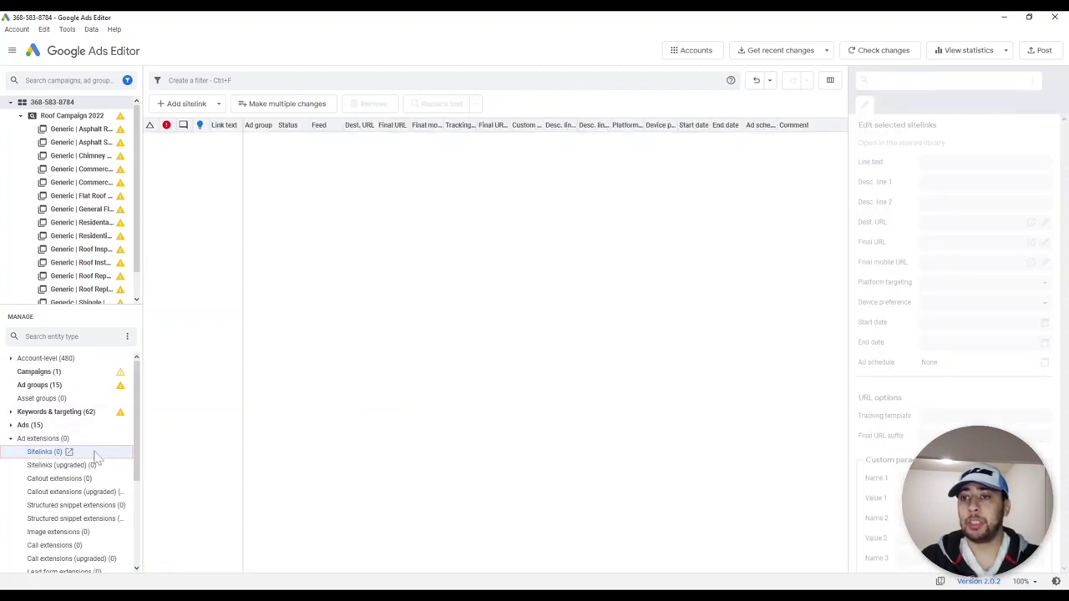
click(198, 107)
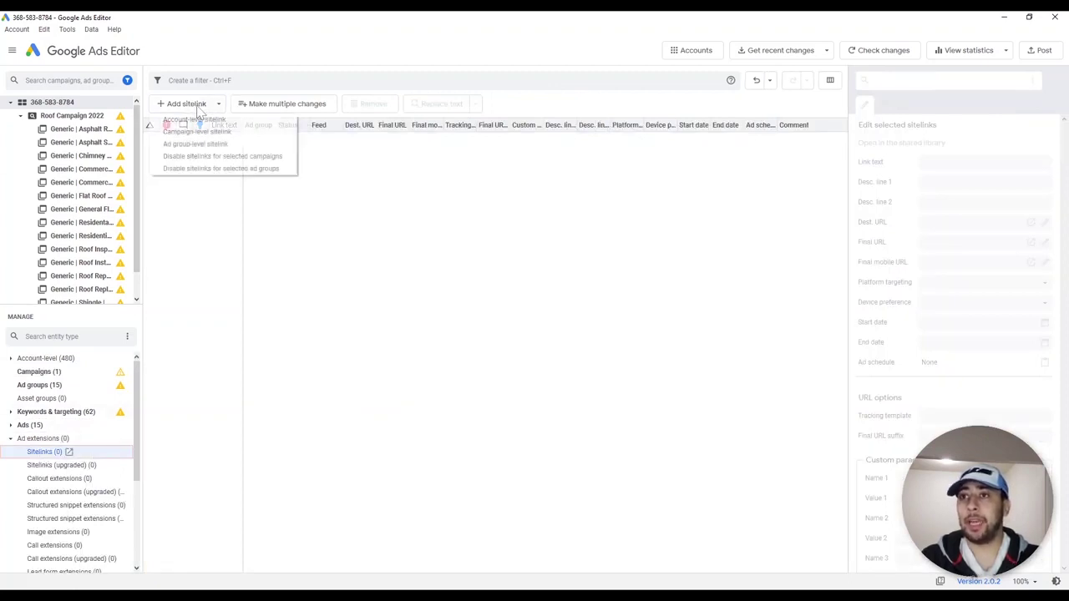
click(198, 132)
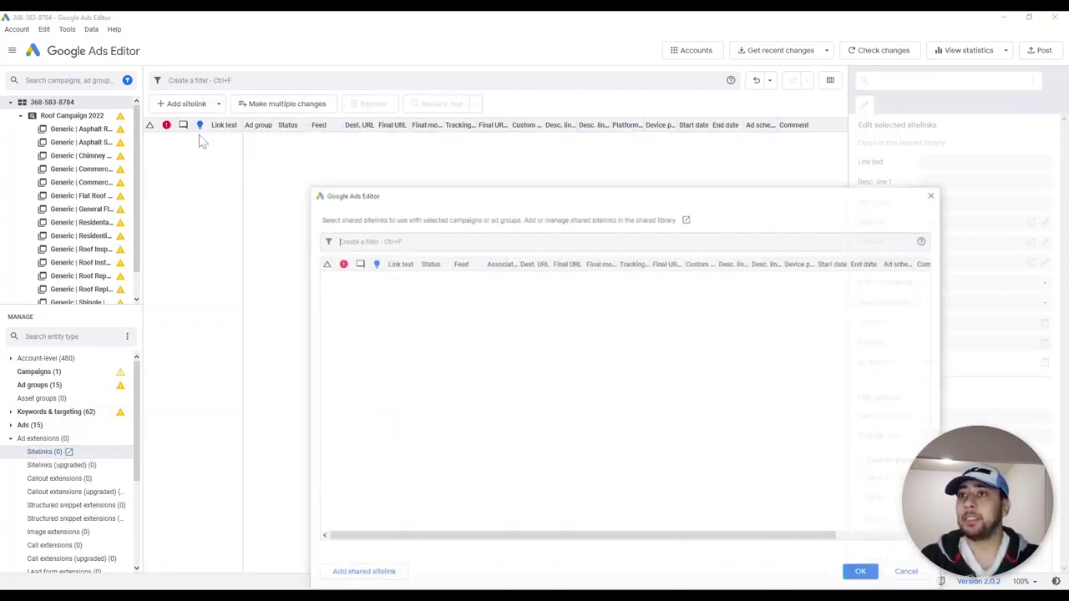
click(909, 574)
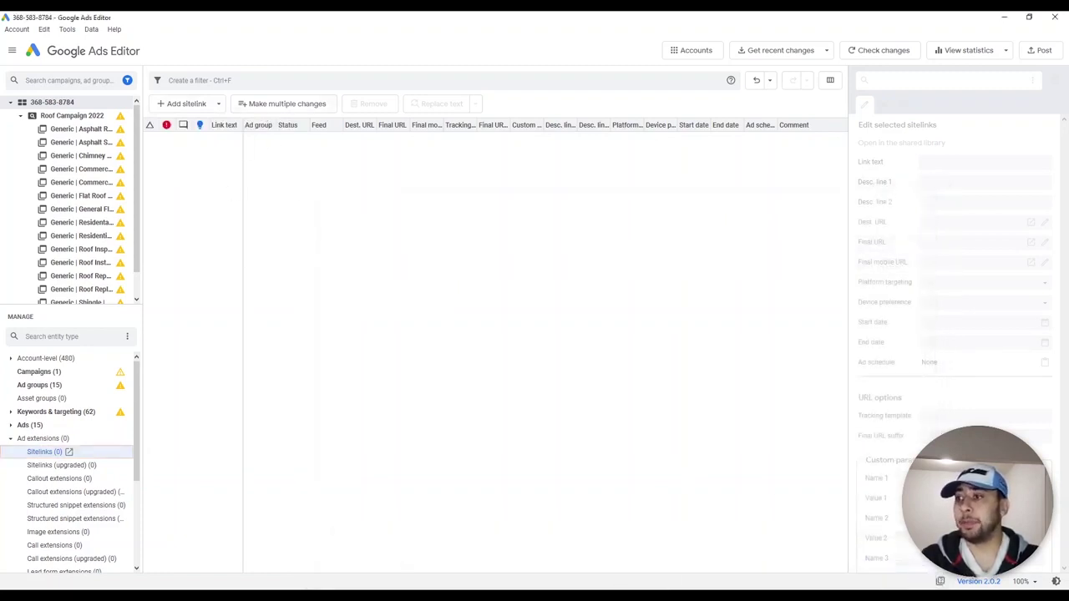
click(10, 440)
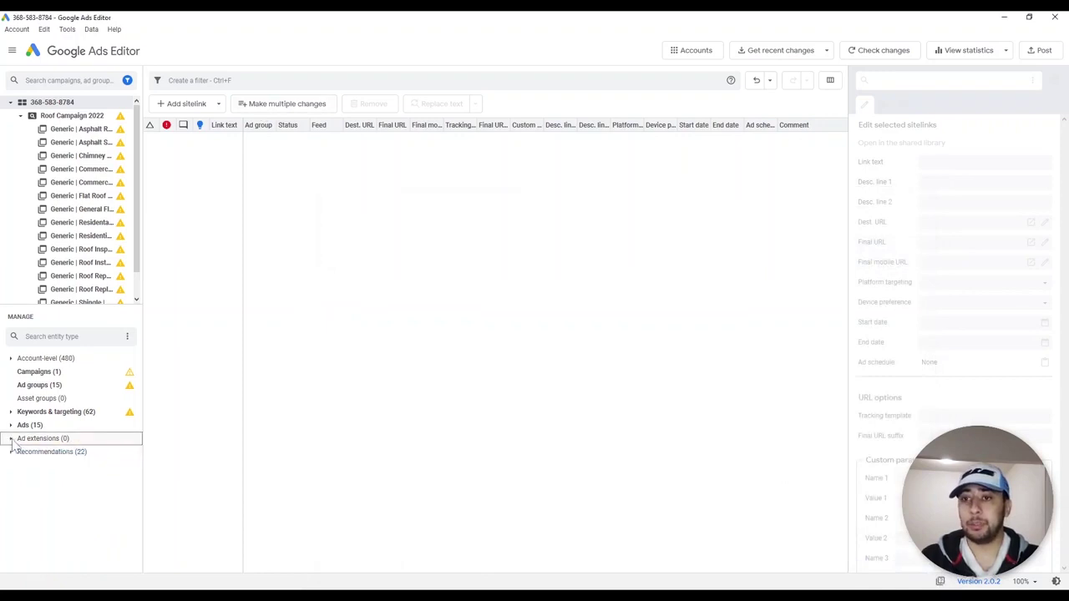
click(10, 412)
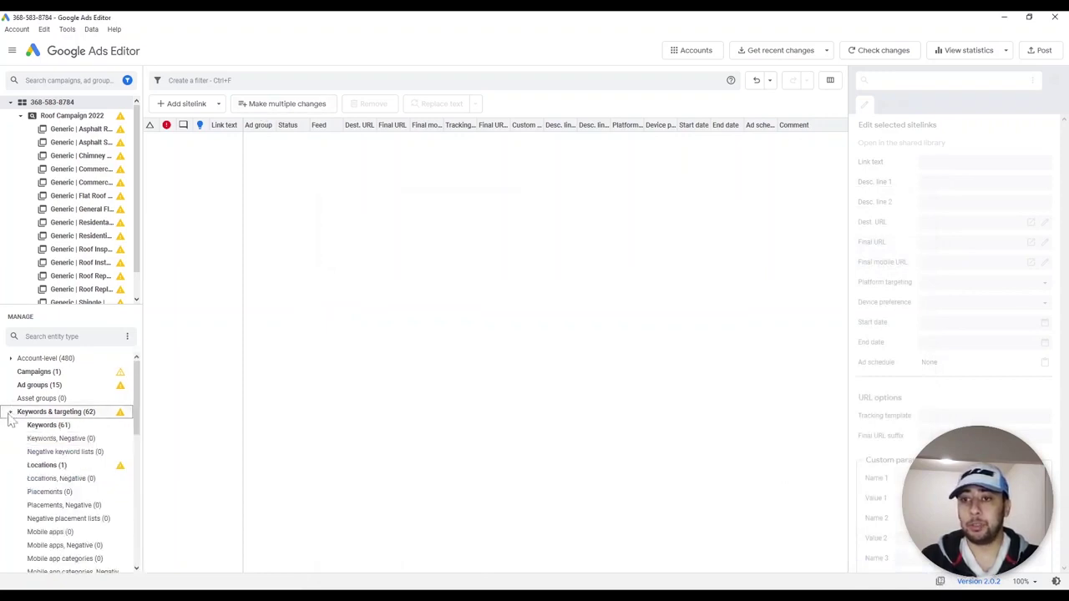
Add United States via a 'usa' location search, then review Canada and negative locations
click(75, 468)
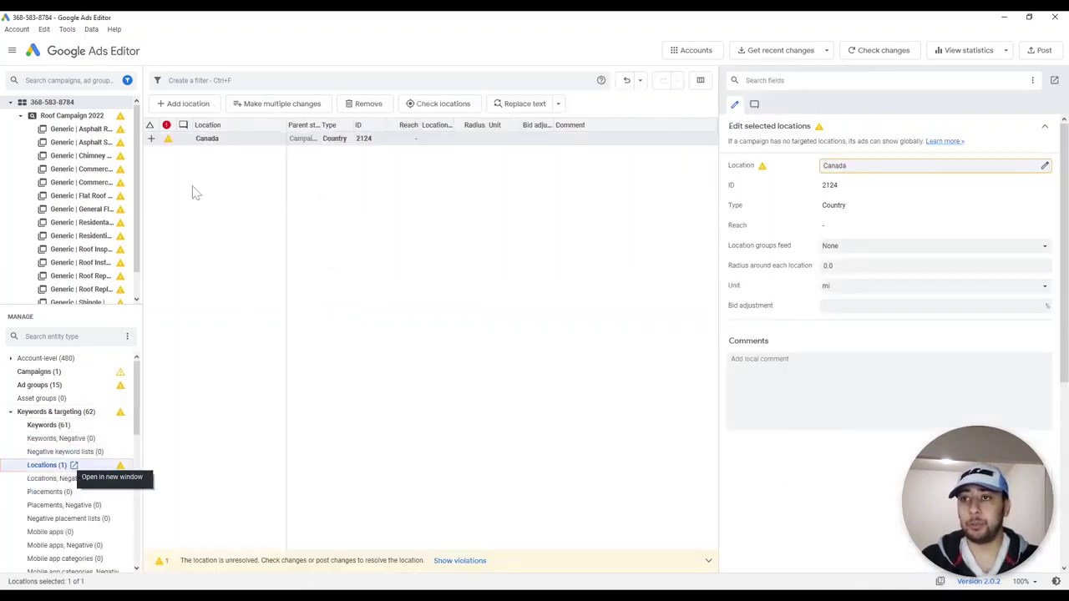
click(205, 103)
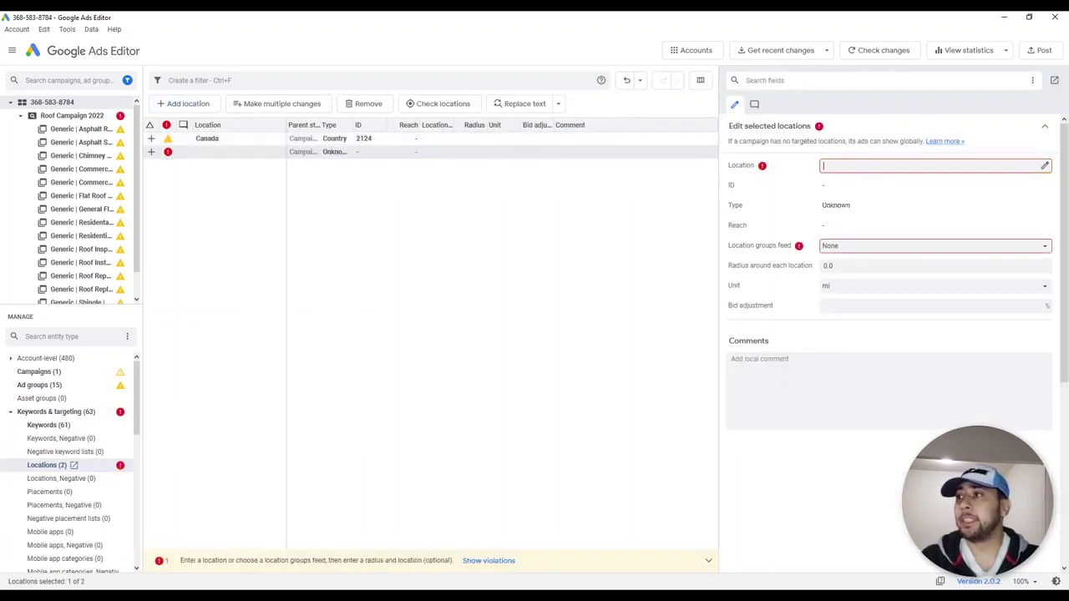
click(1044, 168)
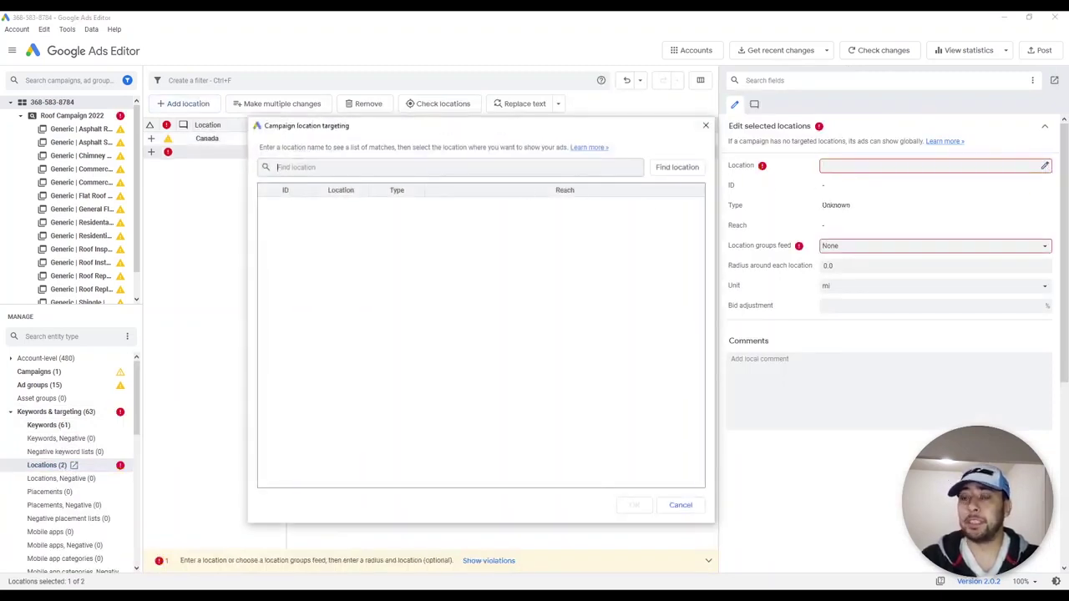
text(usa)
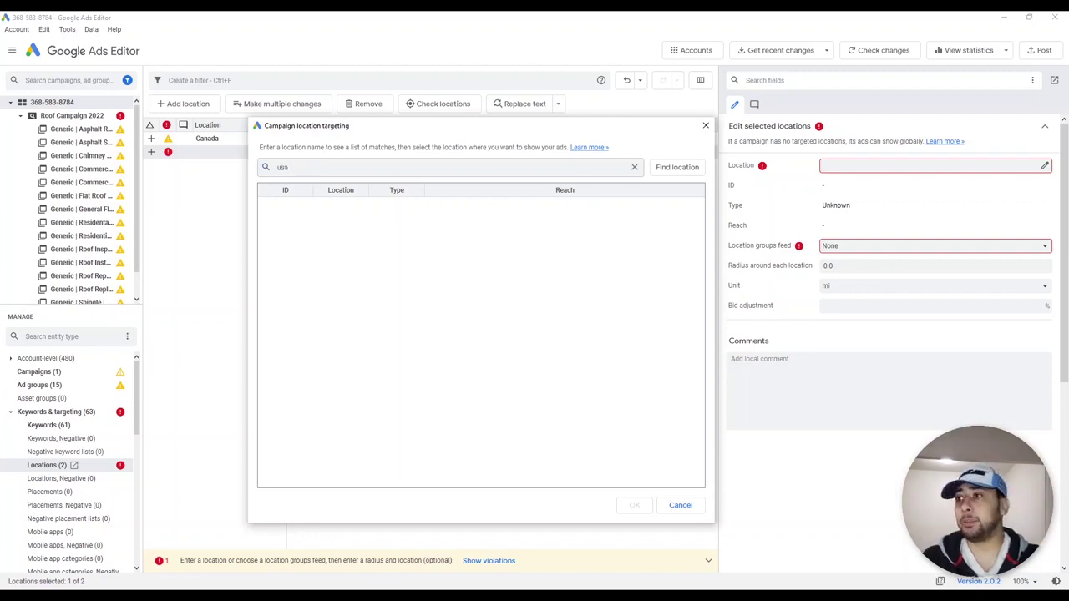
key(Return)
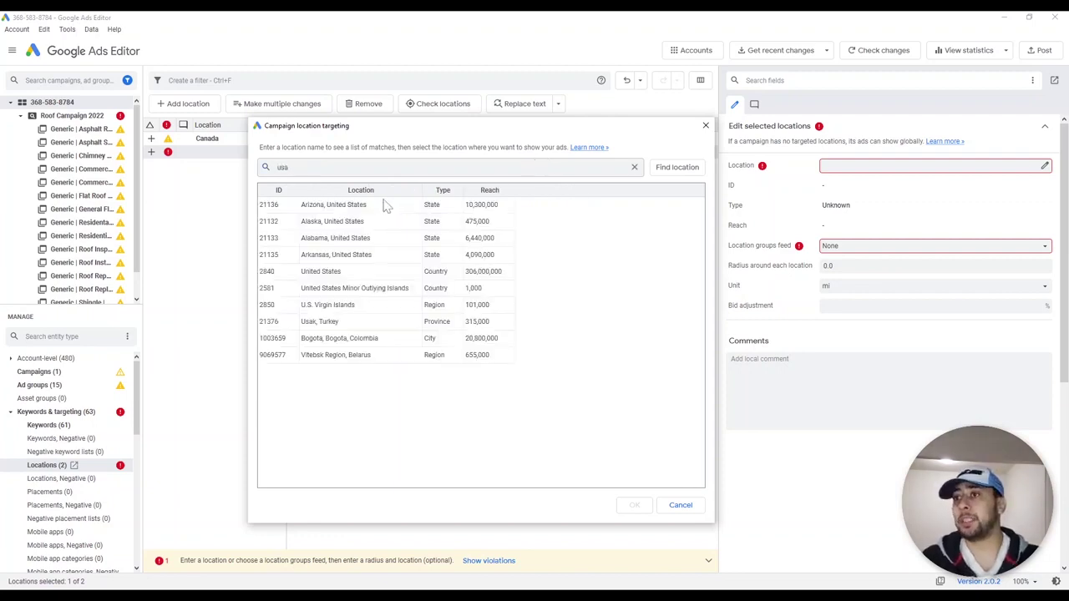
click(338, 271)
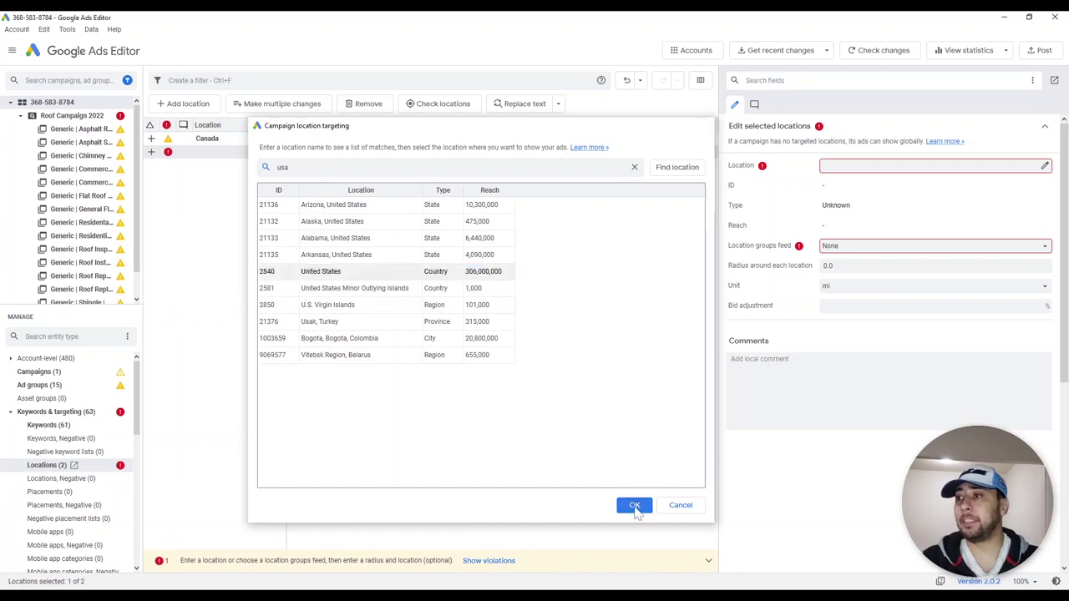
click(635, 505)
click(239, 139)
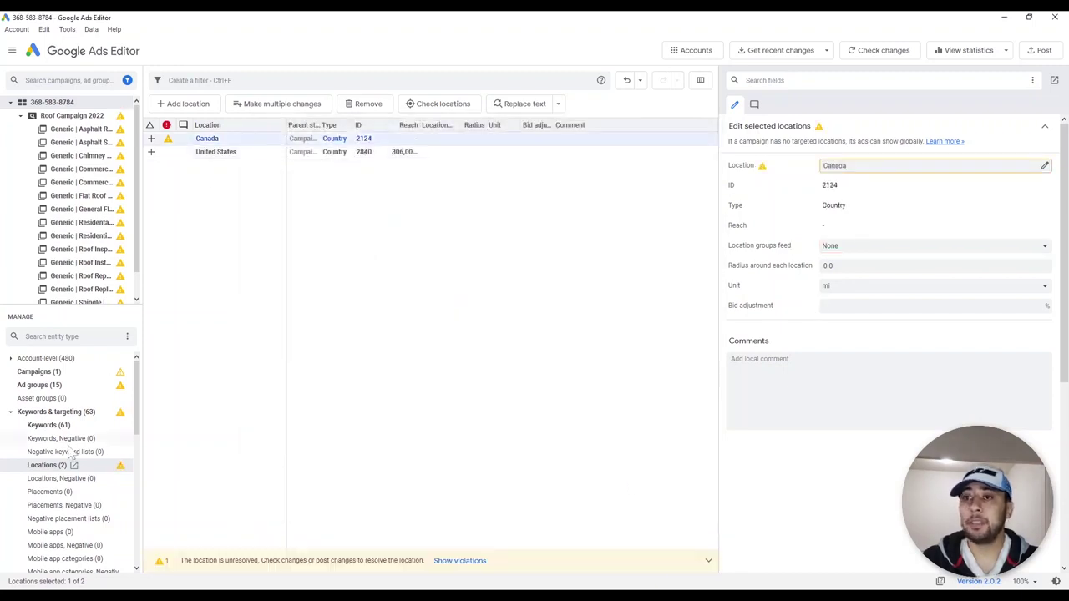
click(63, 480)
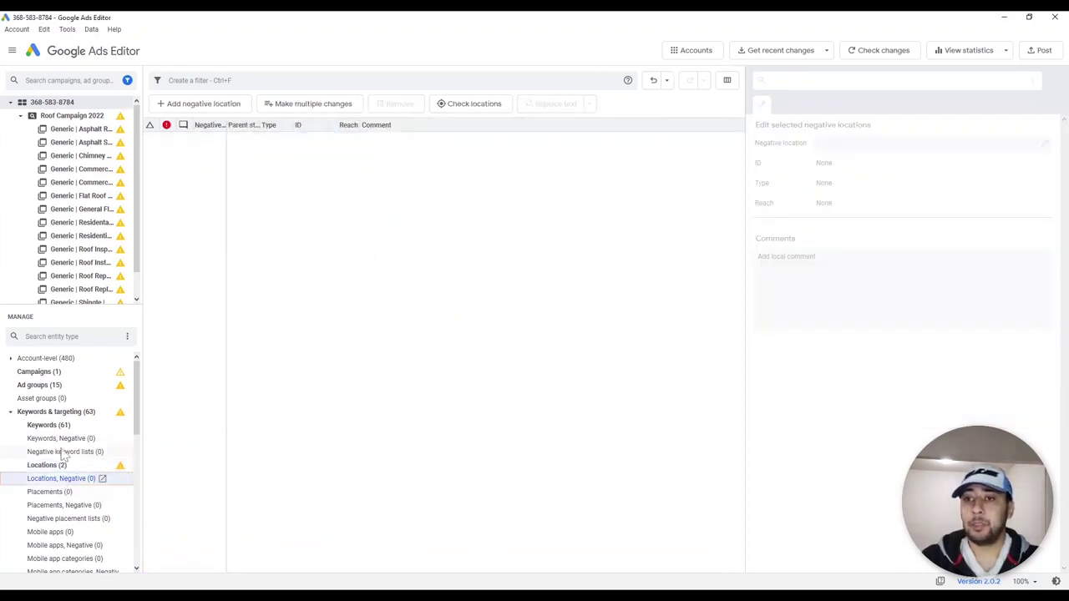
Browse negative keywords, negative keyword lists and ages, widen the tree, and collapse targeting
click(62, 440)
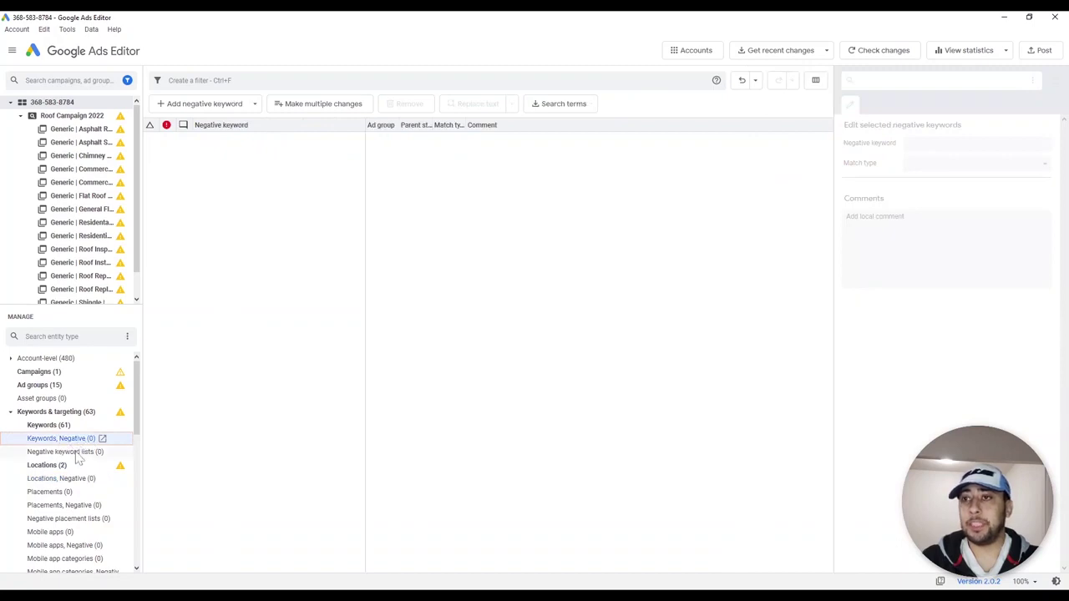
click(77, 453)
scroll(80, 472, down, 5)
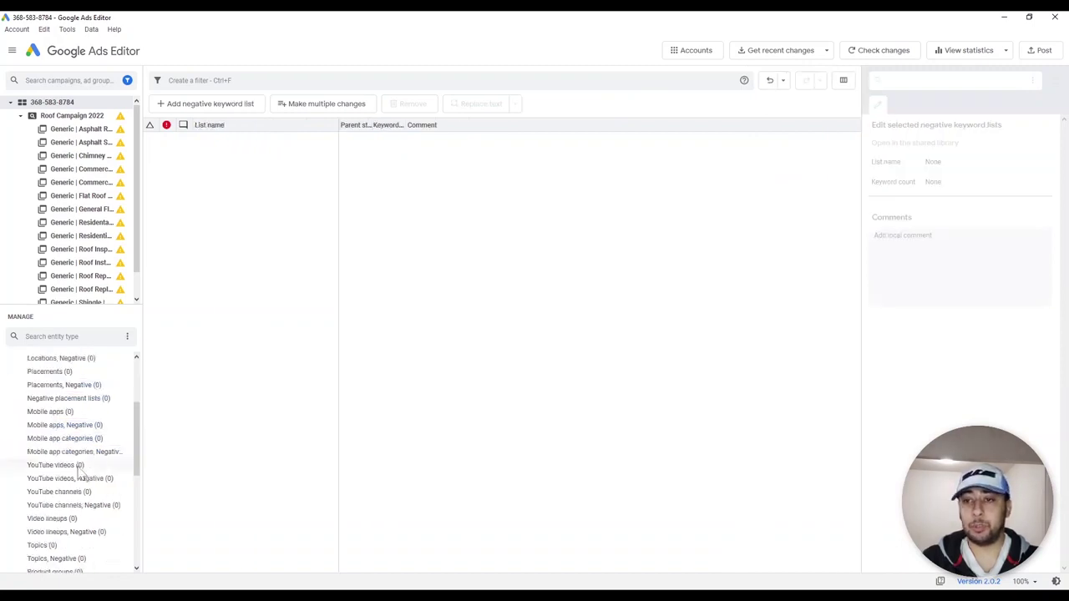
scroll(81, 473, down, 2)
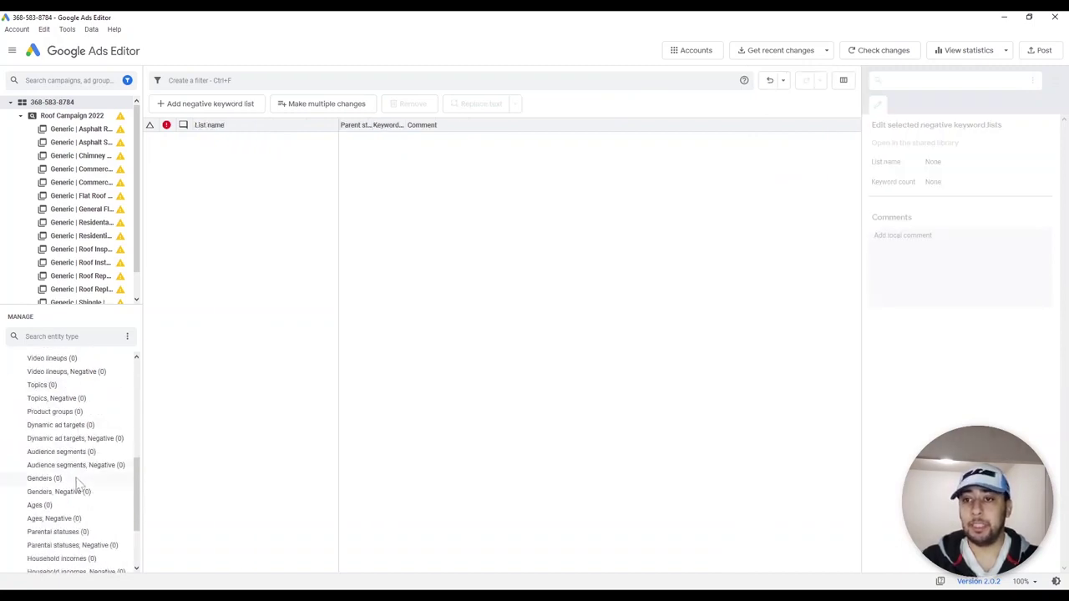
click(71, 503)
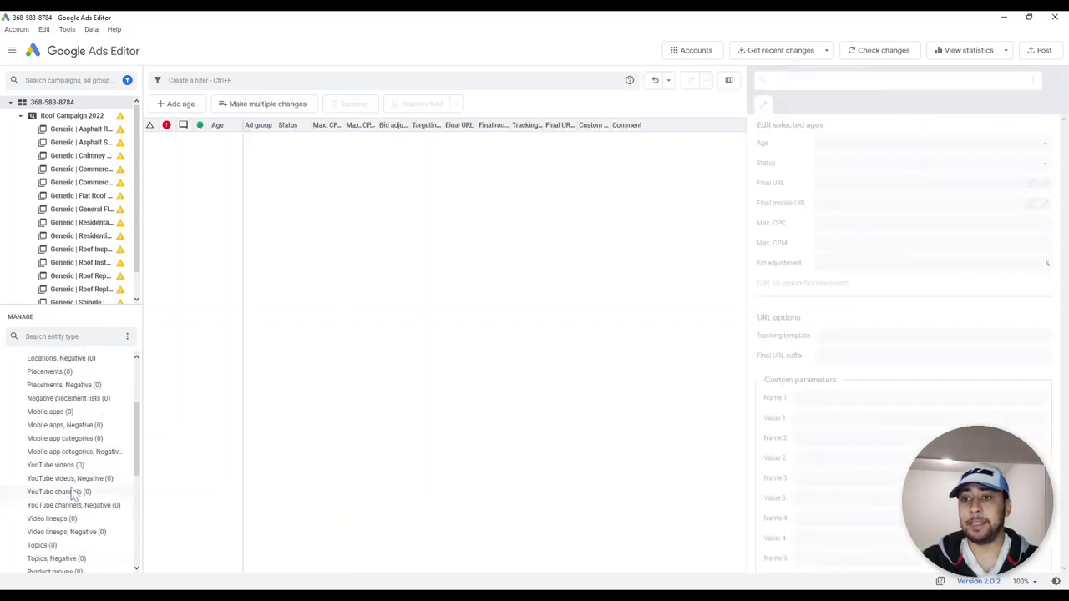
scroll(76, 492, up, 7)
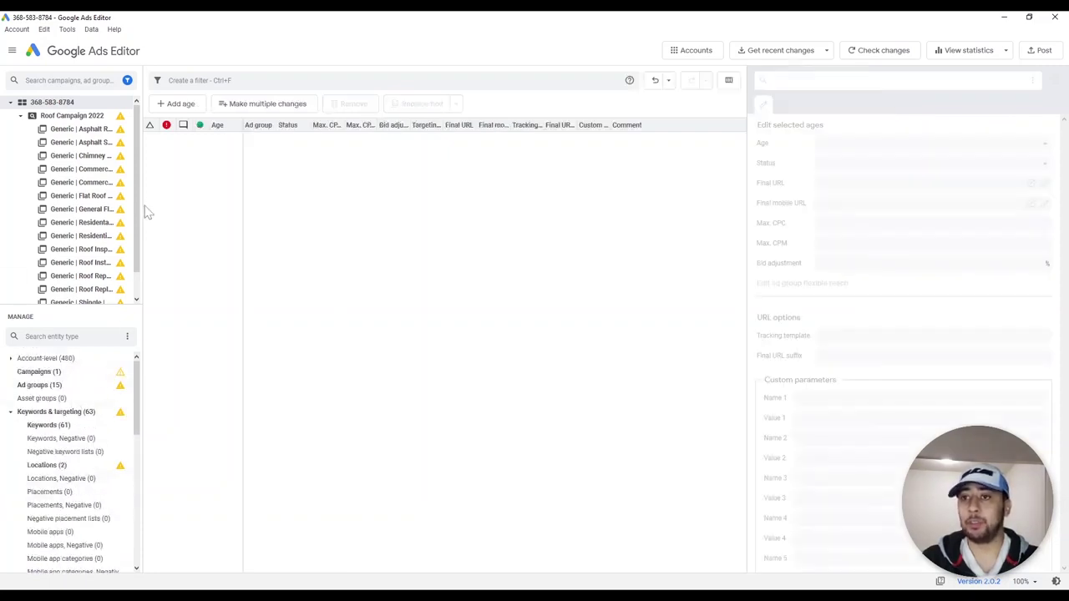
drag(143, 211, 214, 203)
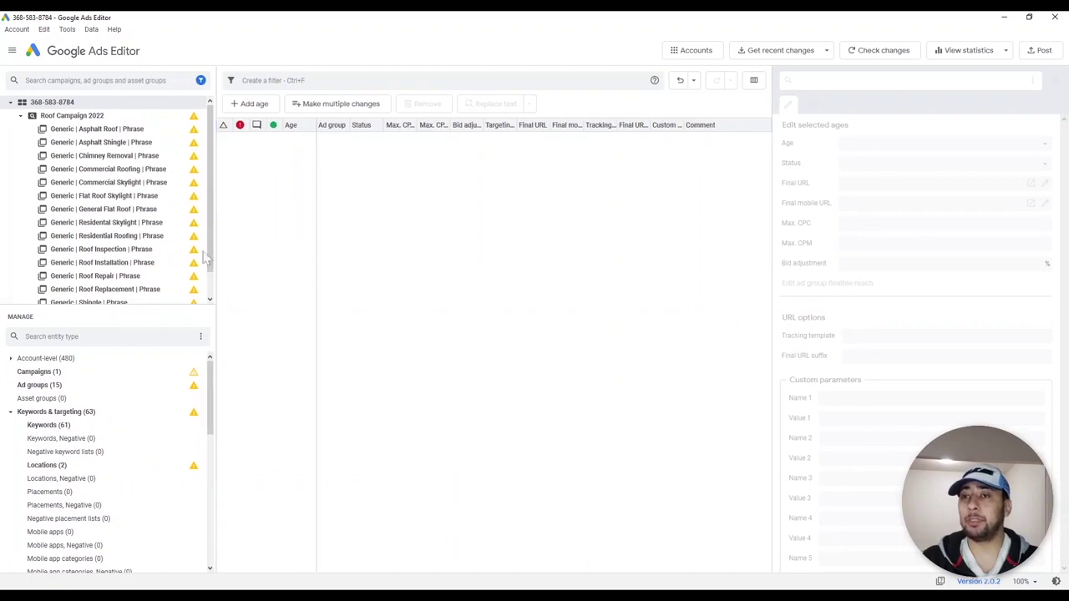
click(12, 413)
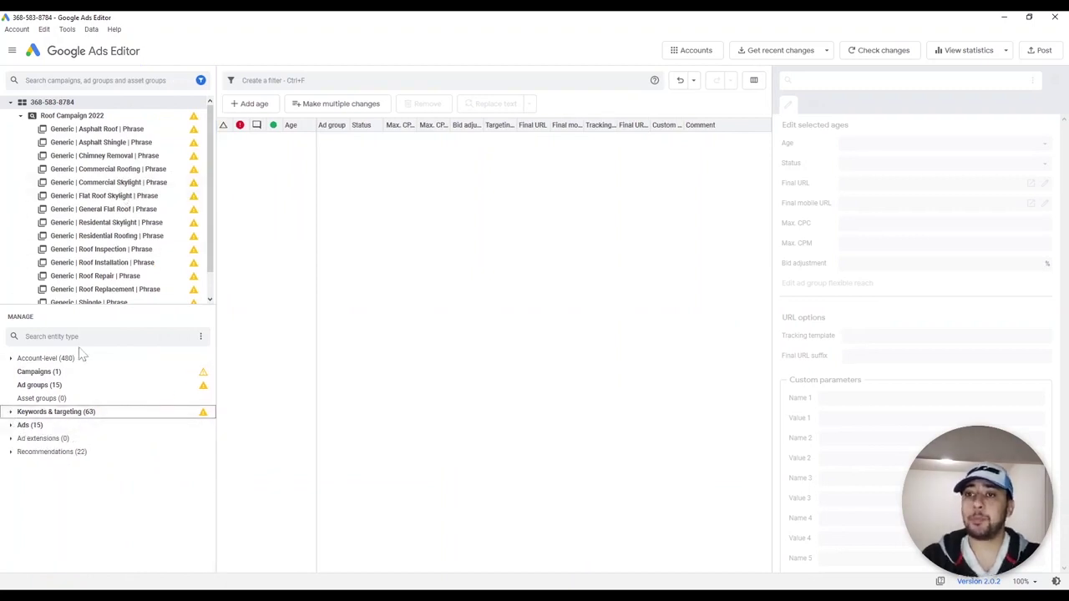
Set Roof Campaign 2022's status from Enabled to Paused in its campaign settings
click(71, 373)
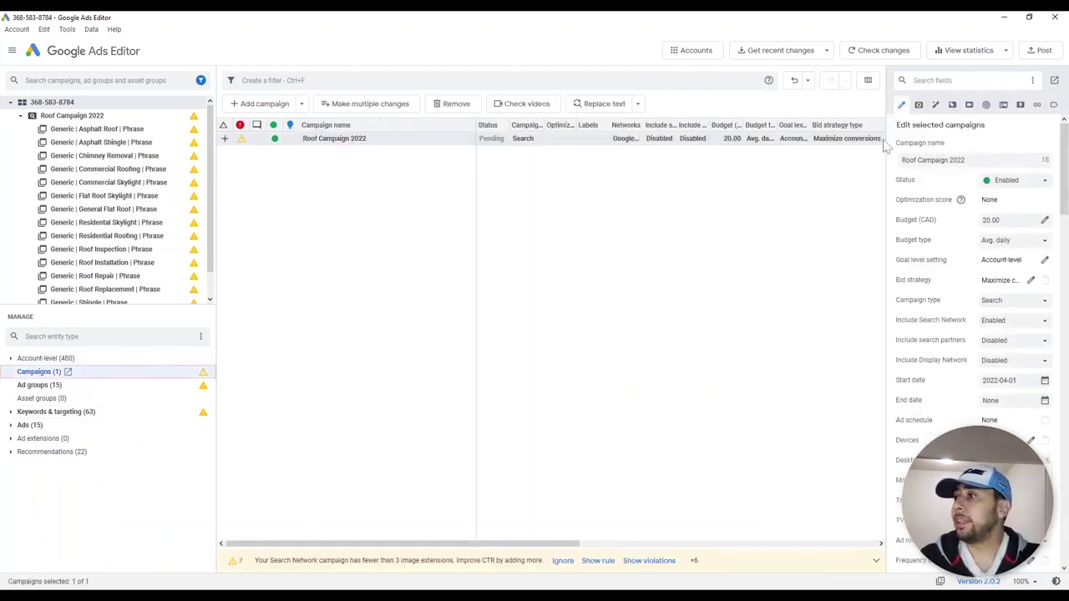
drag(886, 146, 731, 149)
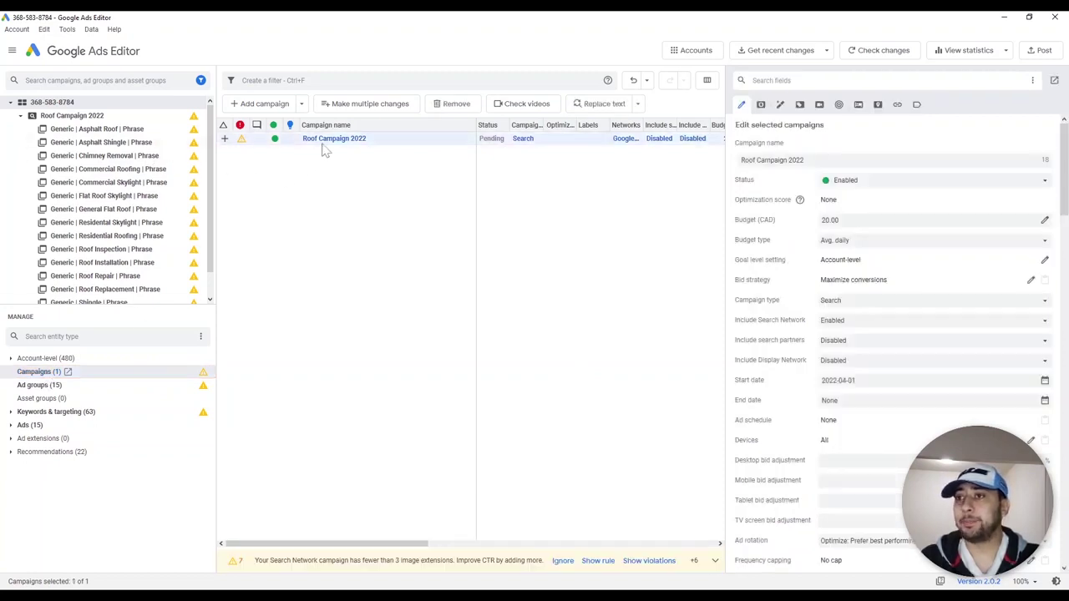
click(865, 181)
click(861, 210)
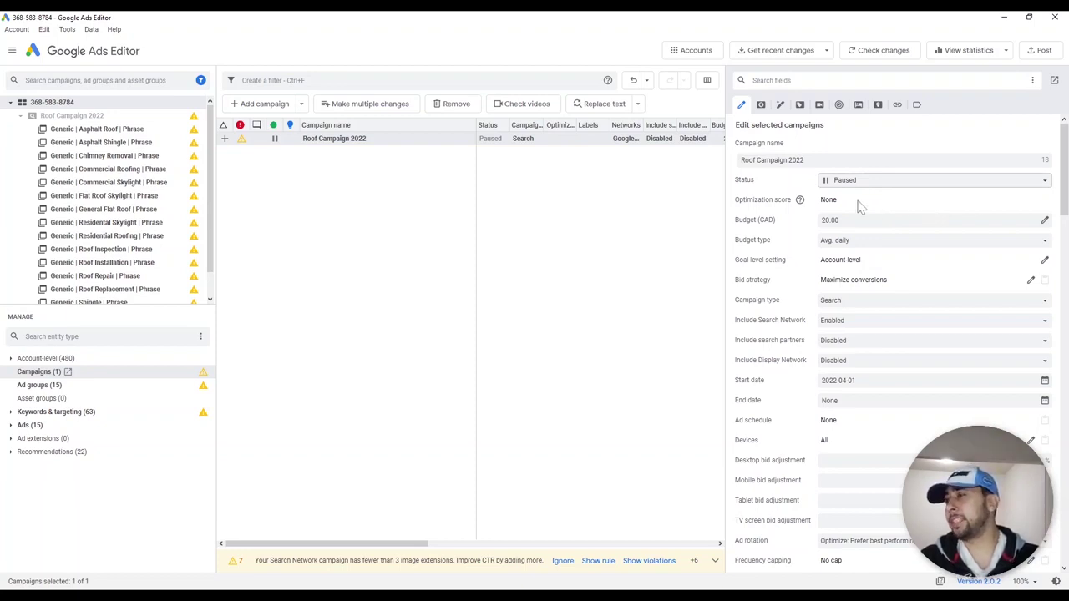
click(373, 210)
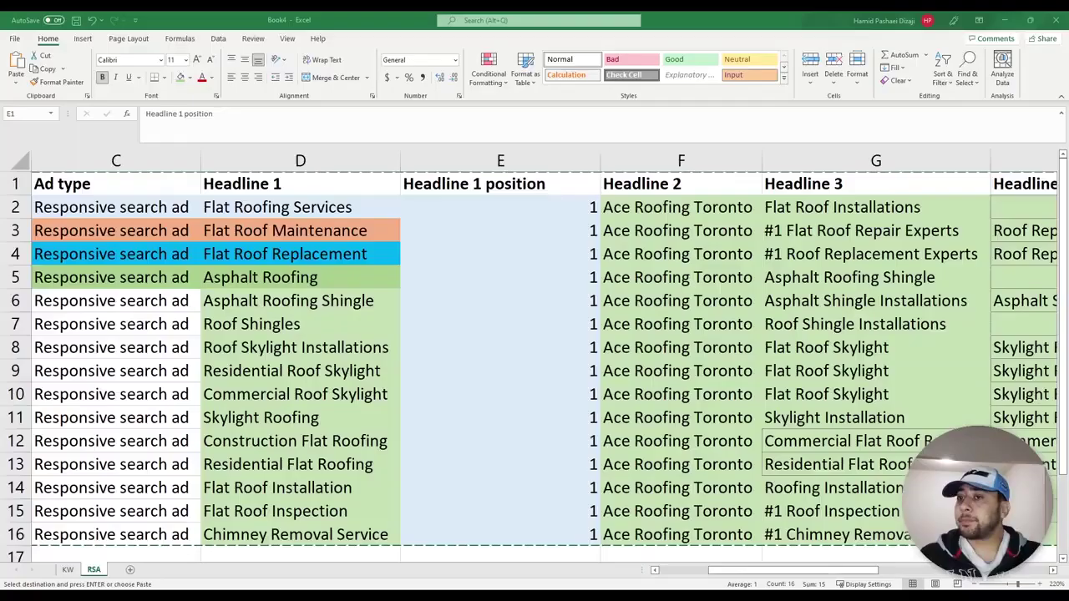
Copy the Headline 1 column, then close Book4 without saving or keeping the clipboard data
click(500, 161)
key(ctrl+c)
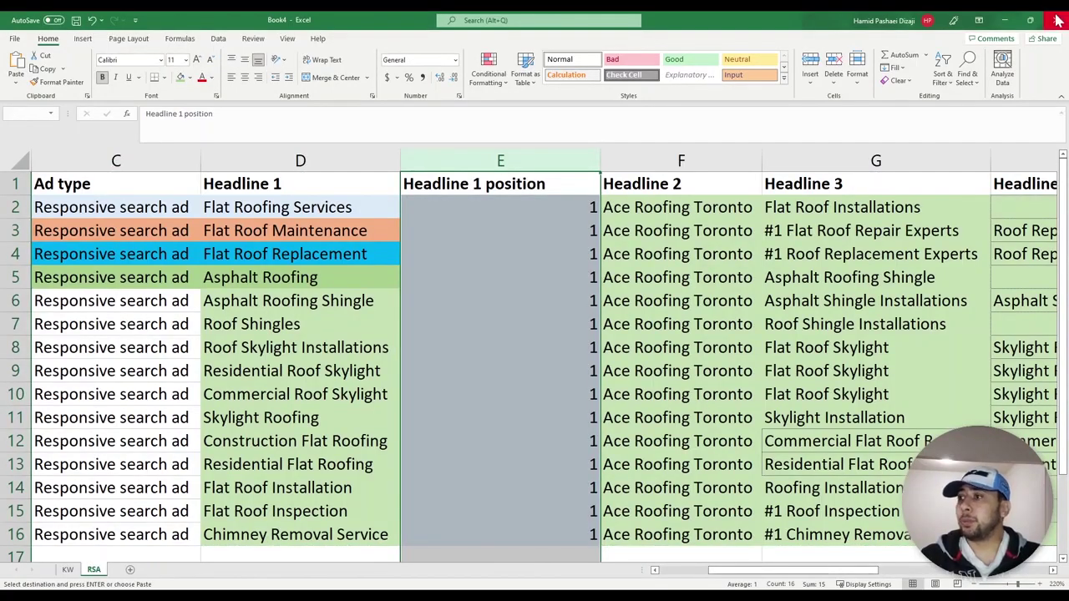
click(1059, 20)
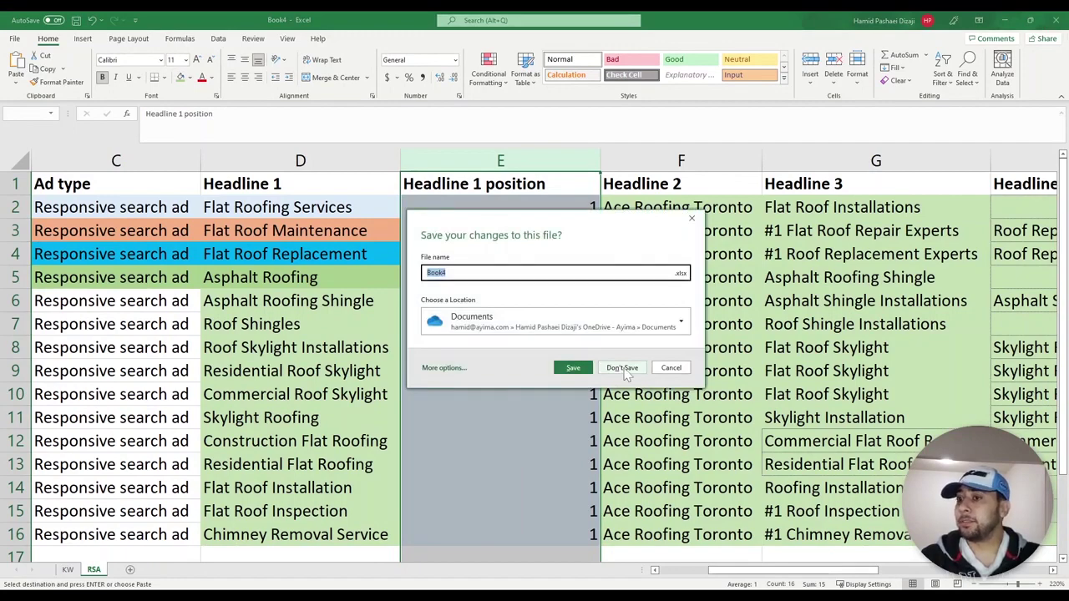
click(623, 368)
click(549, 349)
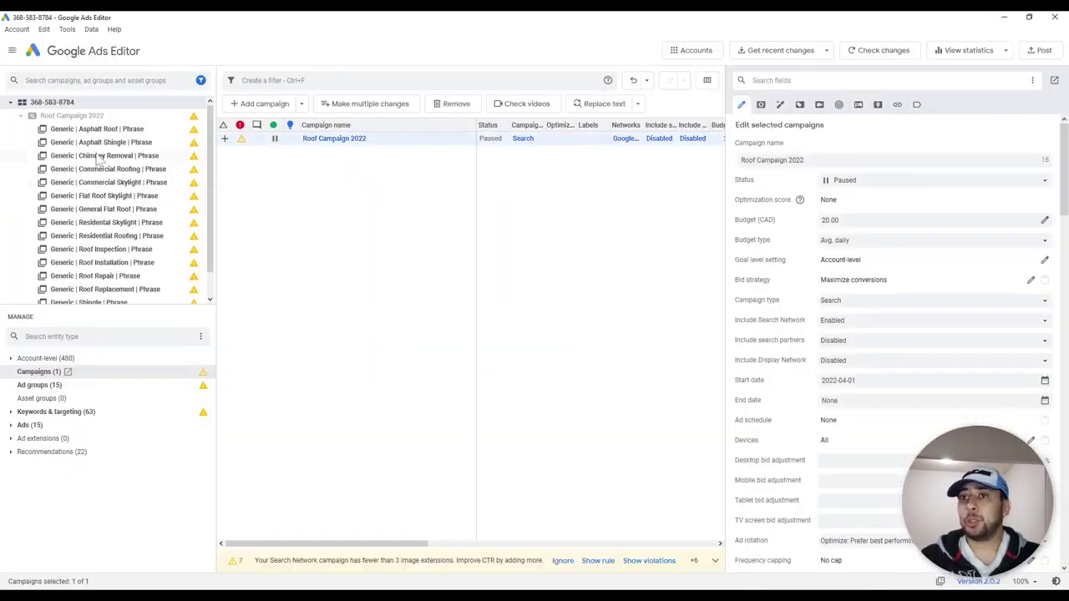
click(101, 142)
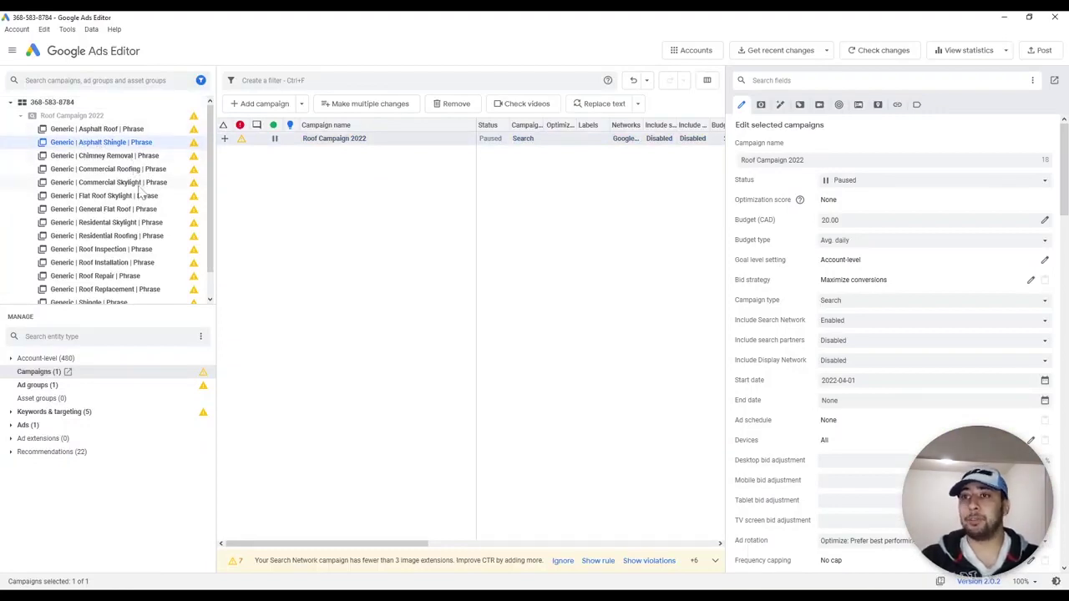
Browse the campaign's responsive search ads, inspecting the Roof Shingles and Asphalt Roofing Shingle ads
click(21, 116)
click(11, 425)
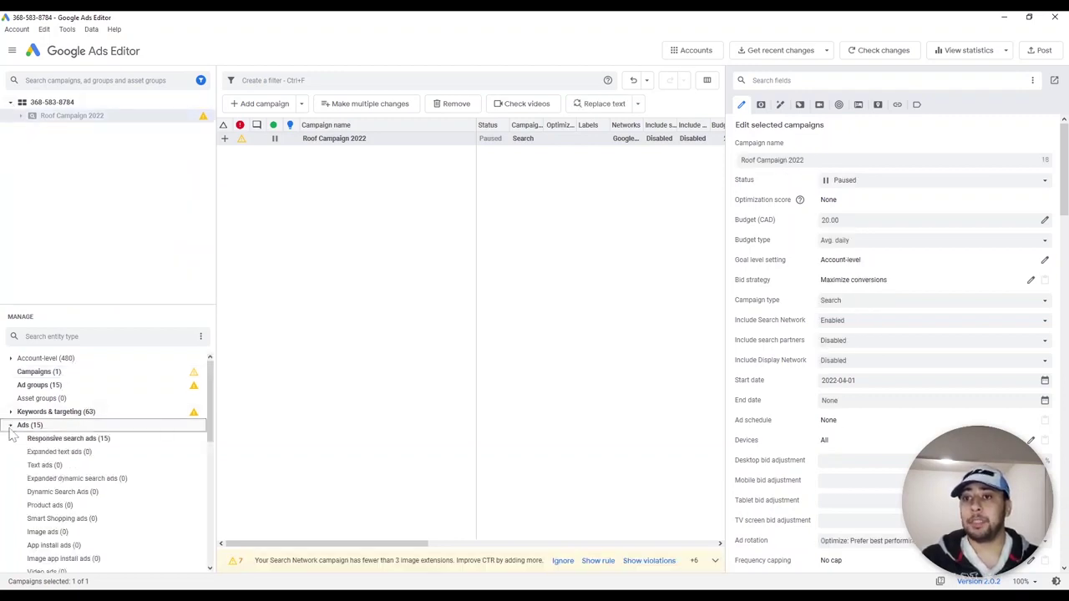
click(66, 440)
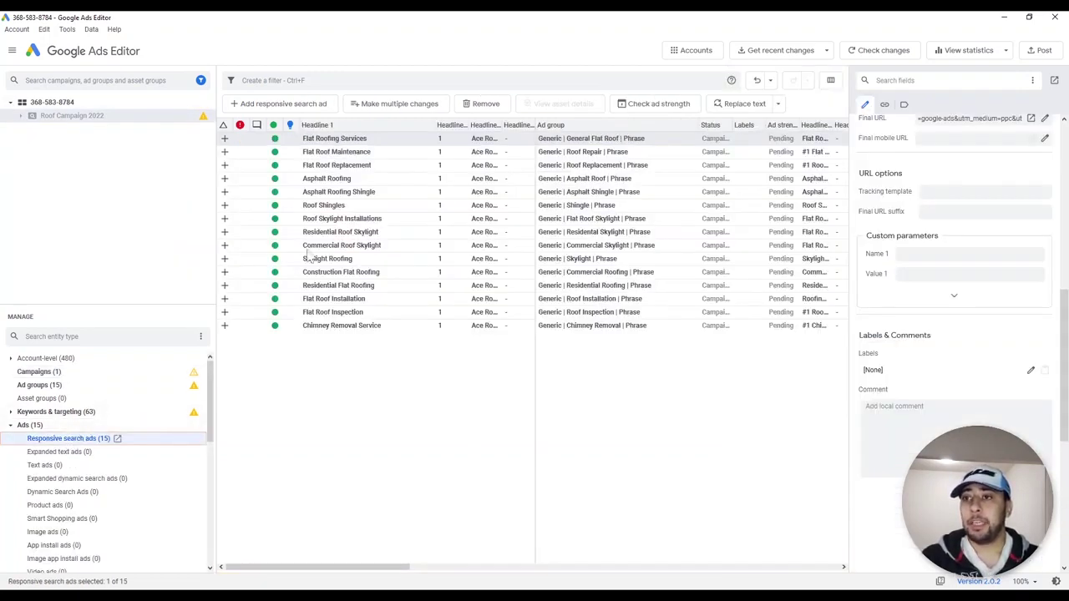
click(361, 207)
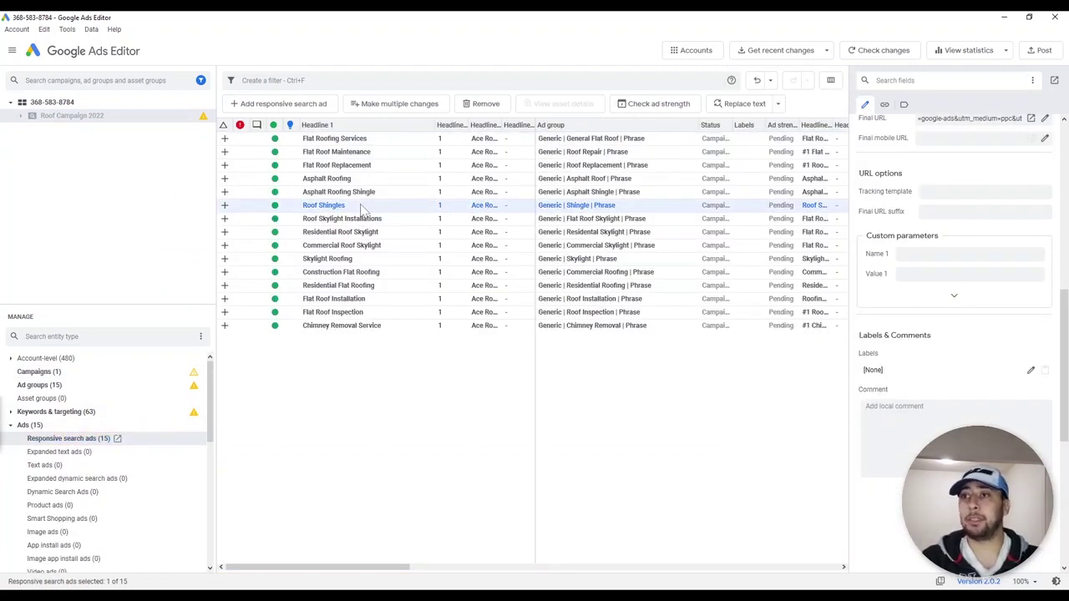
click(362, 198)
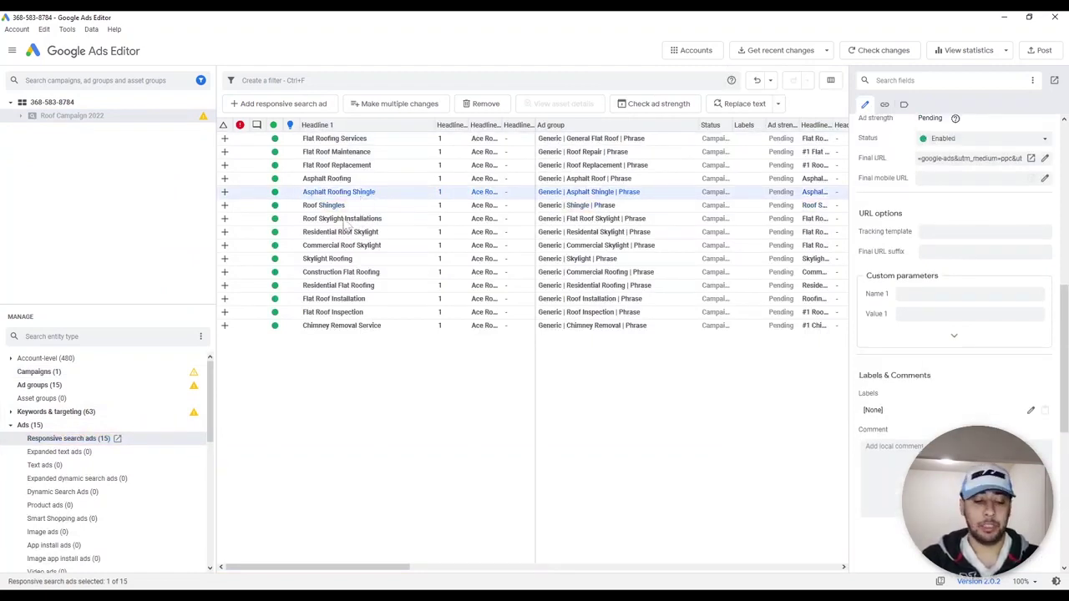
click(34, 413)
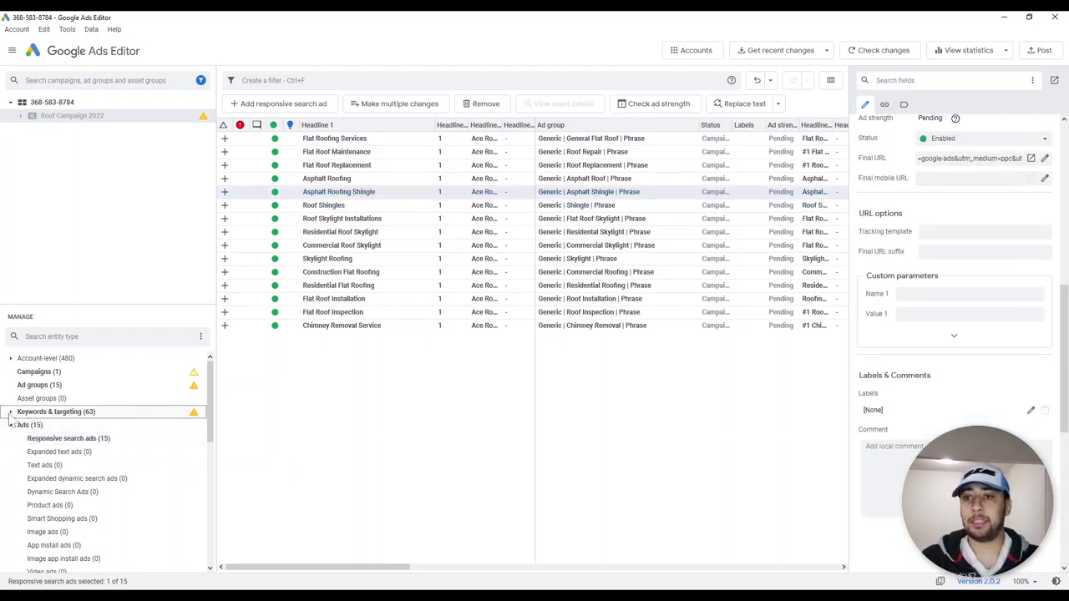
click(11, 414)
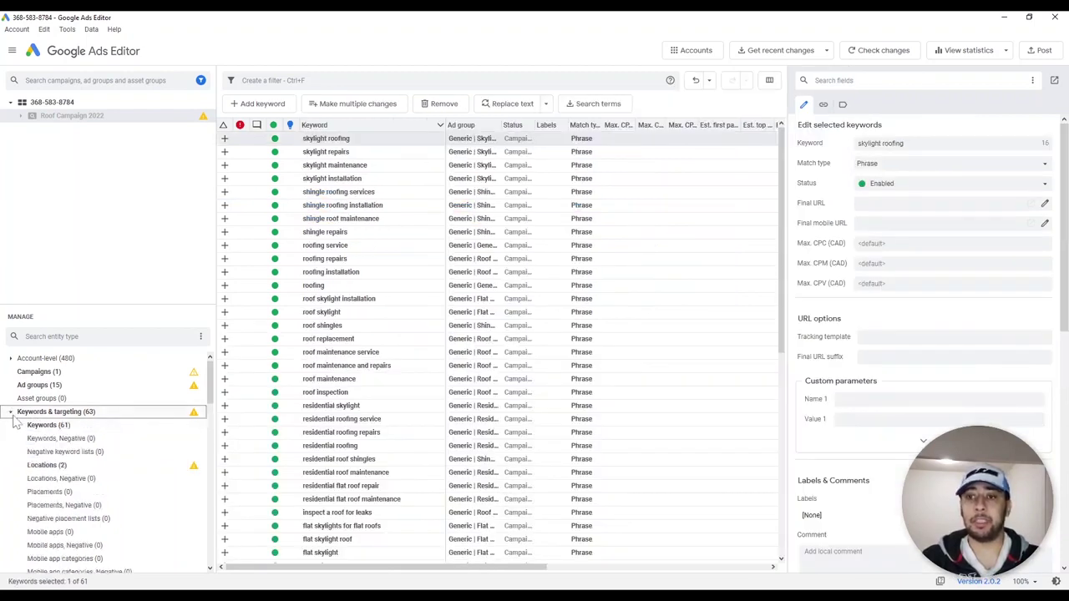
click(10, 413)
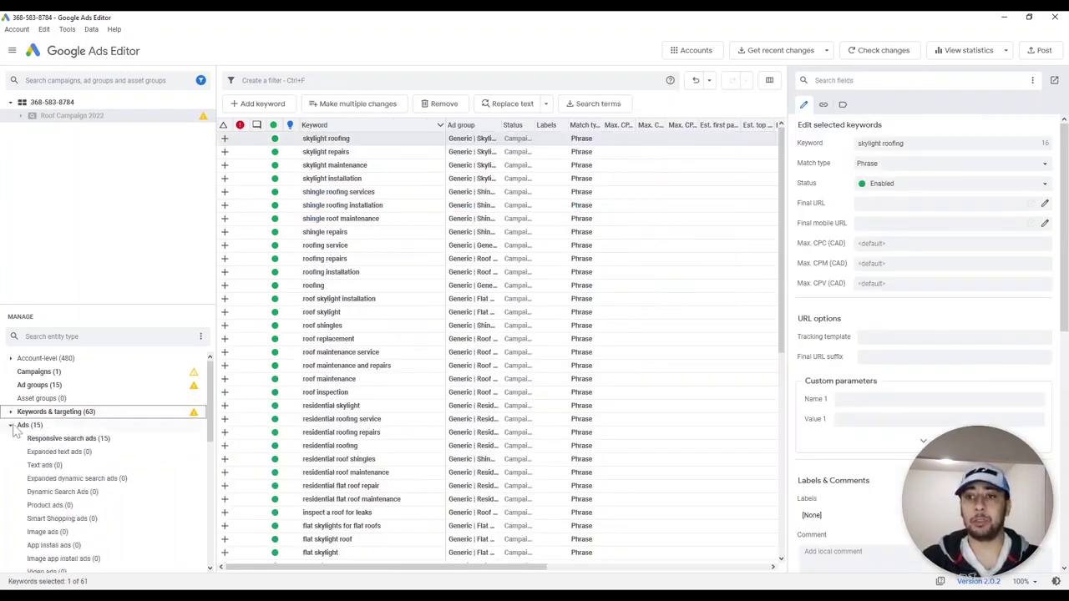
click(67, 440)
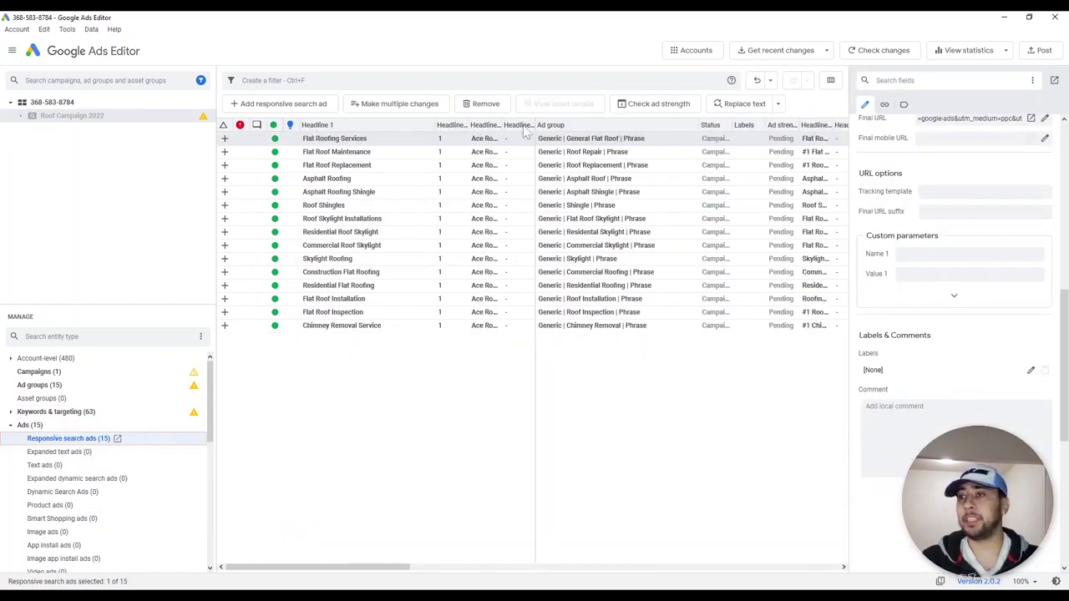
Select all 15 responsive search ads and copy them
click(380, 232)
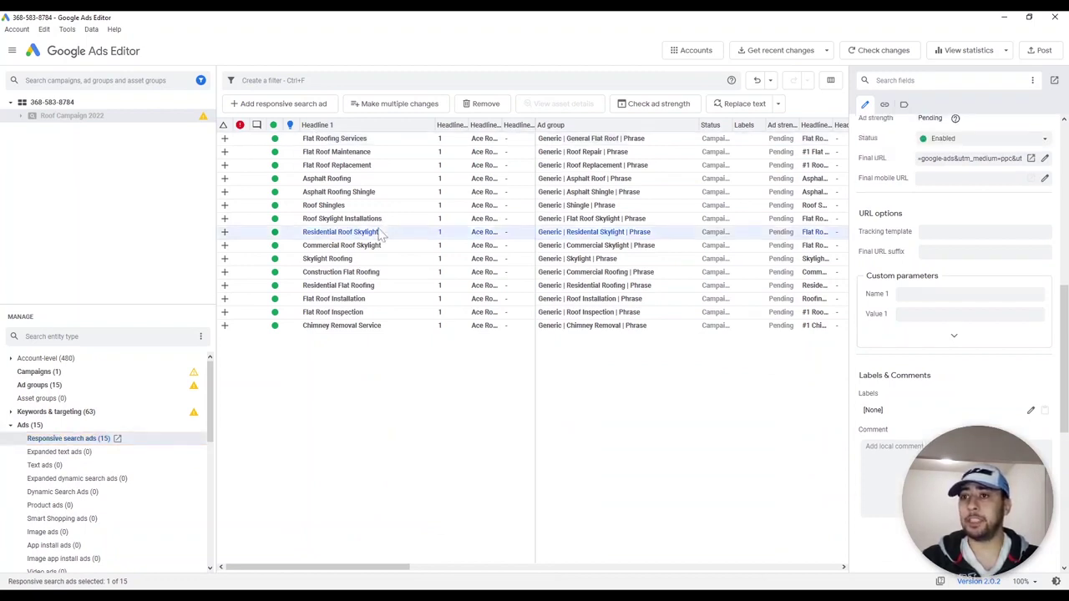
click(350, 424)
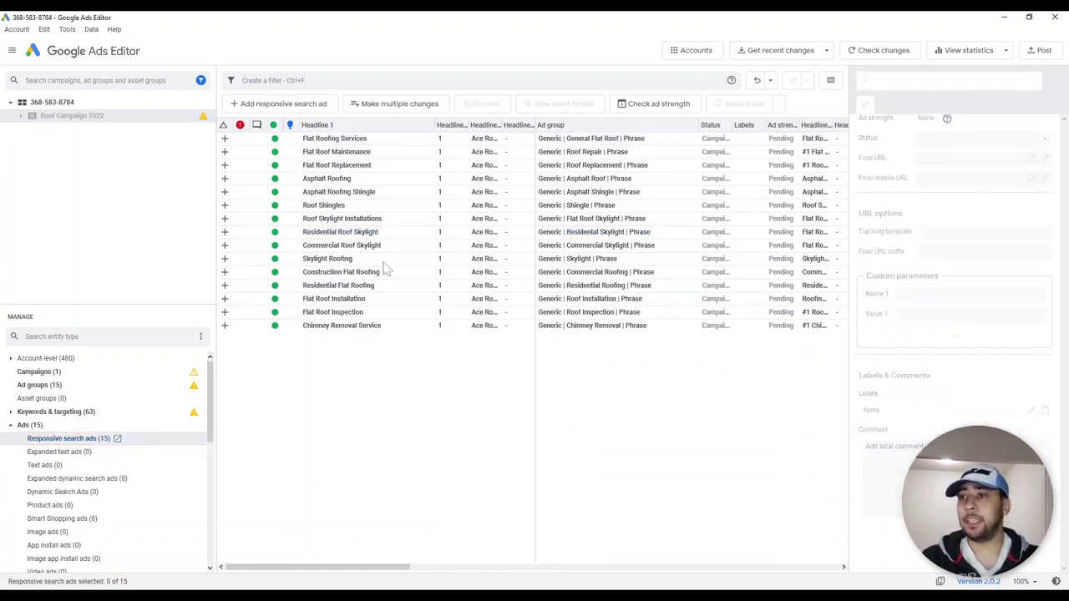
click(378, 249)
key(ctrl+a)
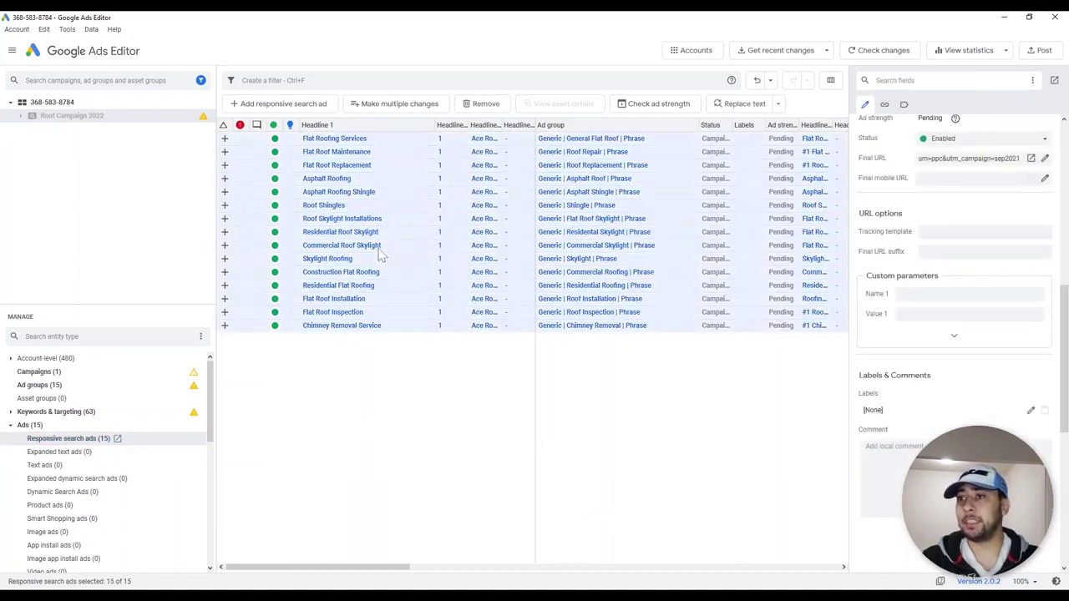
right_click(352, 242)
key(Escape)
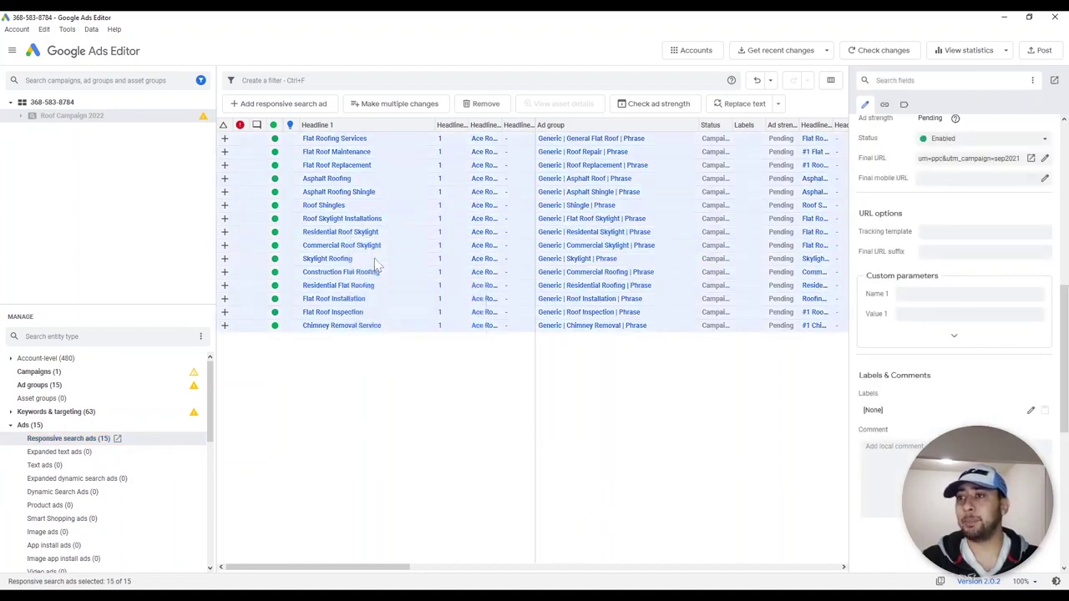
Paste the copied responsive search ads into the new workbook starting at cell A1
click(343, 259)
click(343, 259)
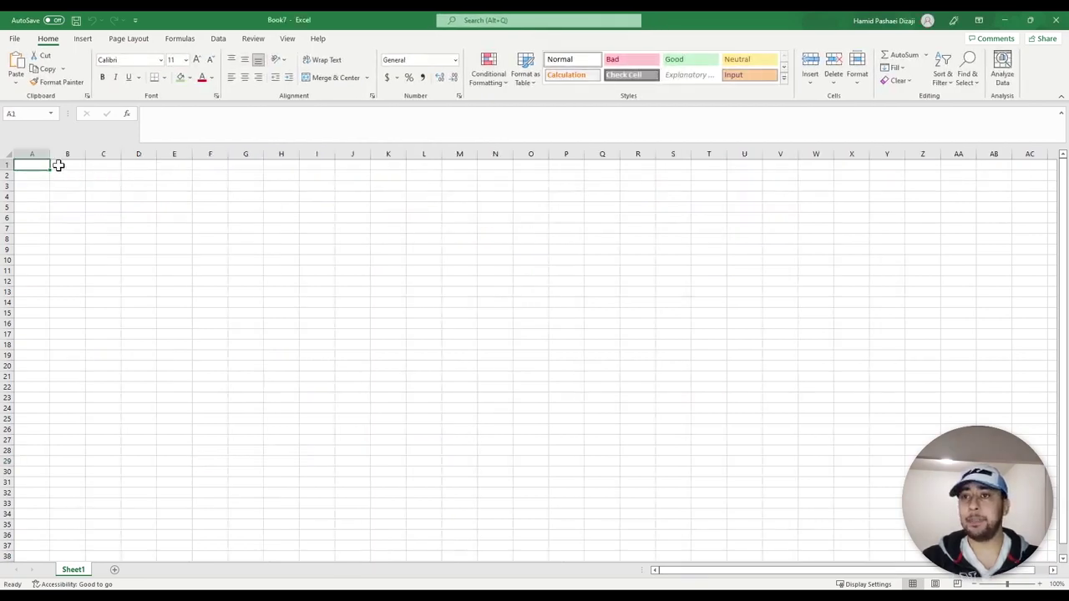
right_click(39, 165)
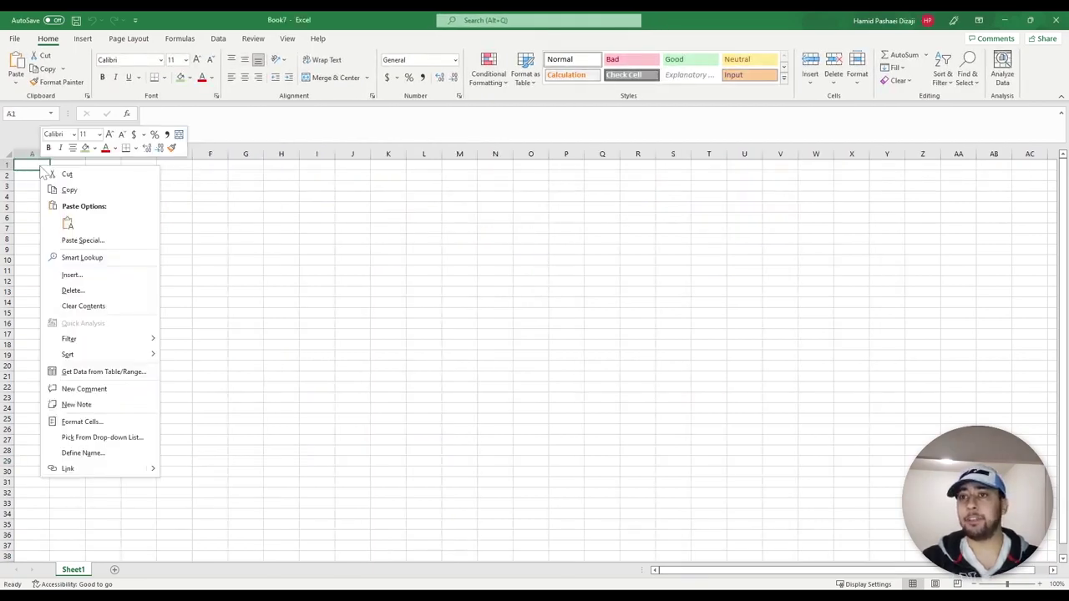
click(73, 221)
click(137, 228)
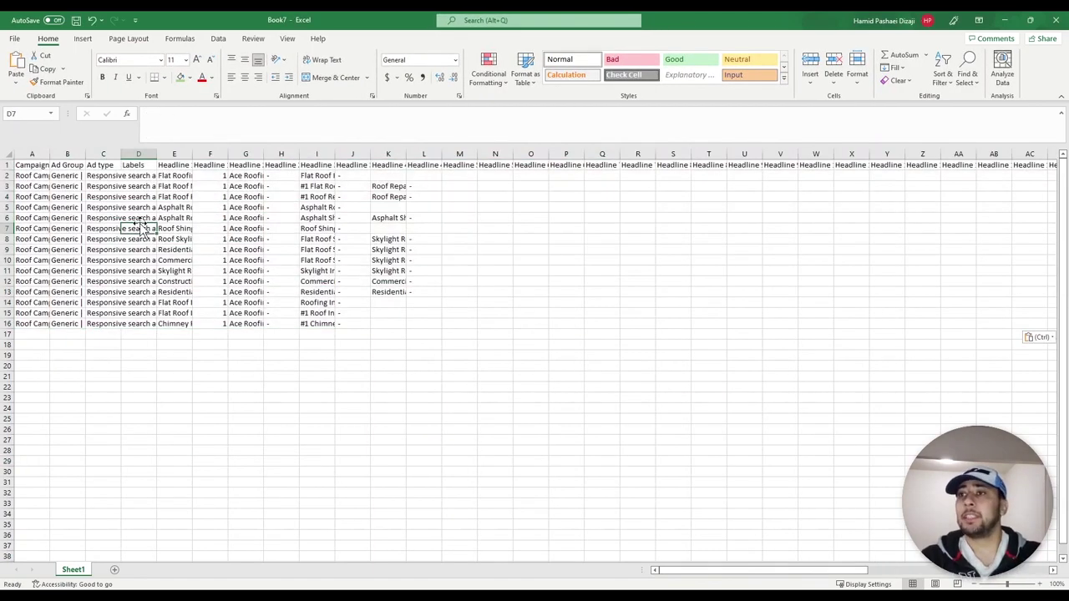
Make header row 1 bold and autofit columns A, E and F
double_click(52, 151)
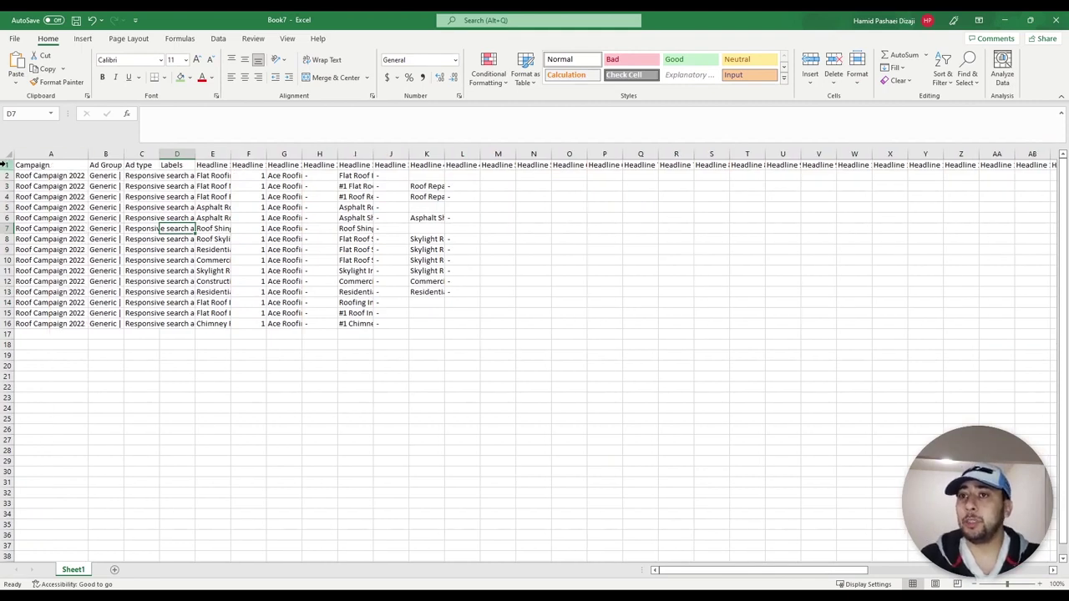
click(7, 164)
click(101, 77)
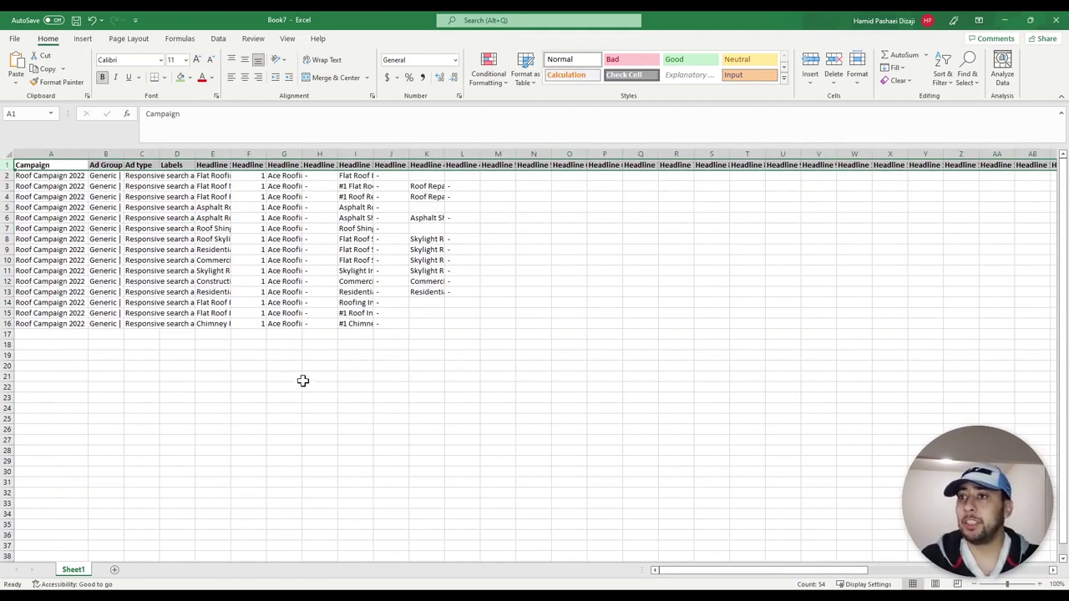
mouse_move(695, 571)
mouse_down()
mouse_move(869, 573)
mouse_move(694, 574)
mouse_up()
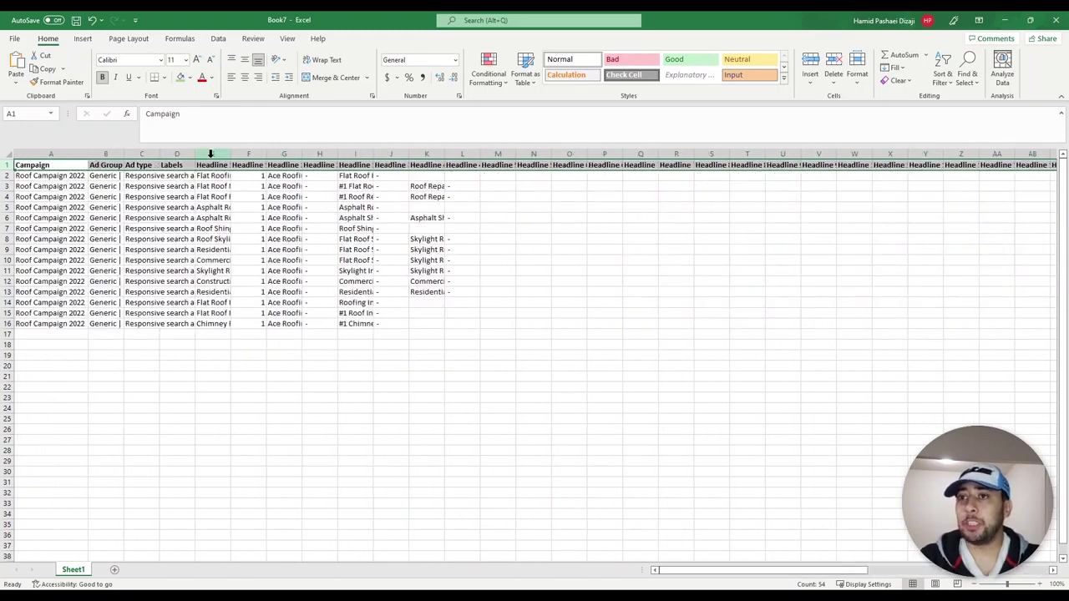
double_click(273, 154)
double_click(230, 153)
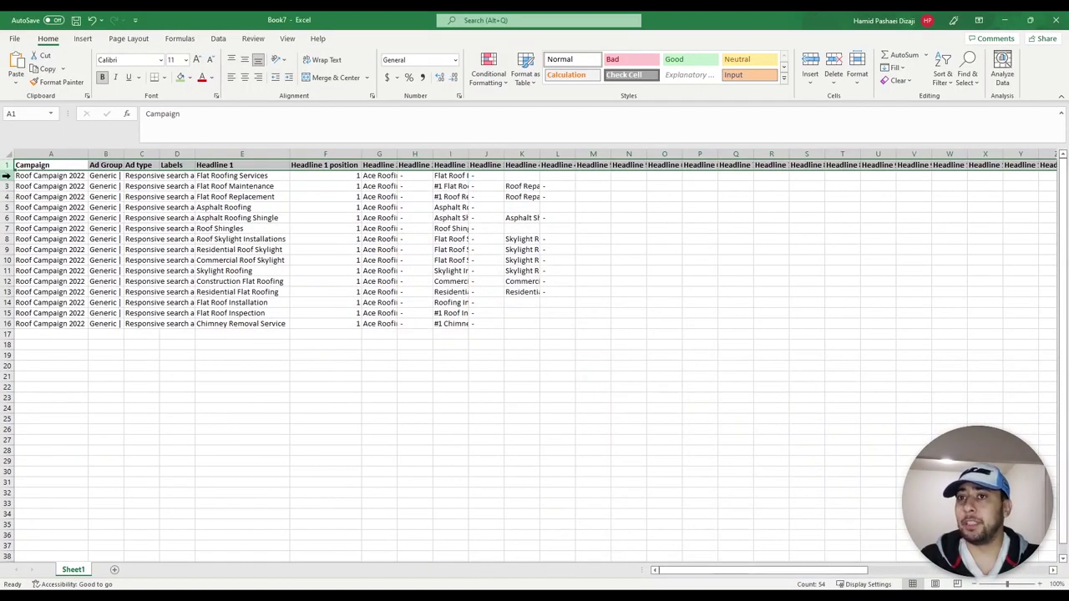
Delete the ad data in rows 2 through 18, leaving only the header row
drag(6, 176, 7, 344)
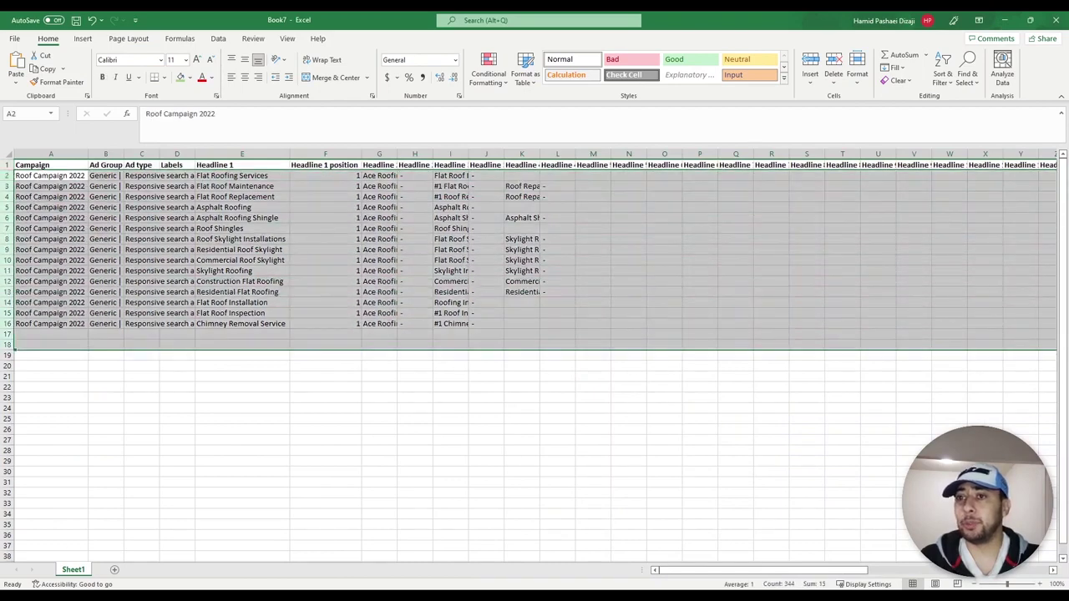
right_click(7, 308)
click(67, 413)
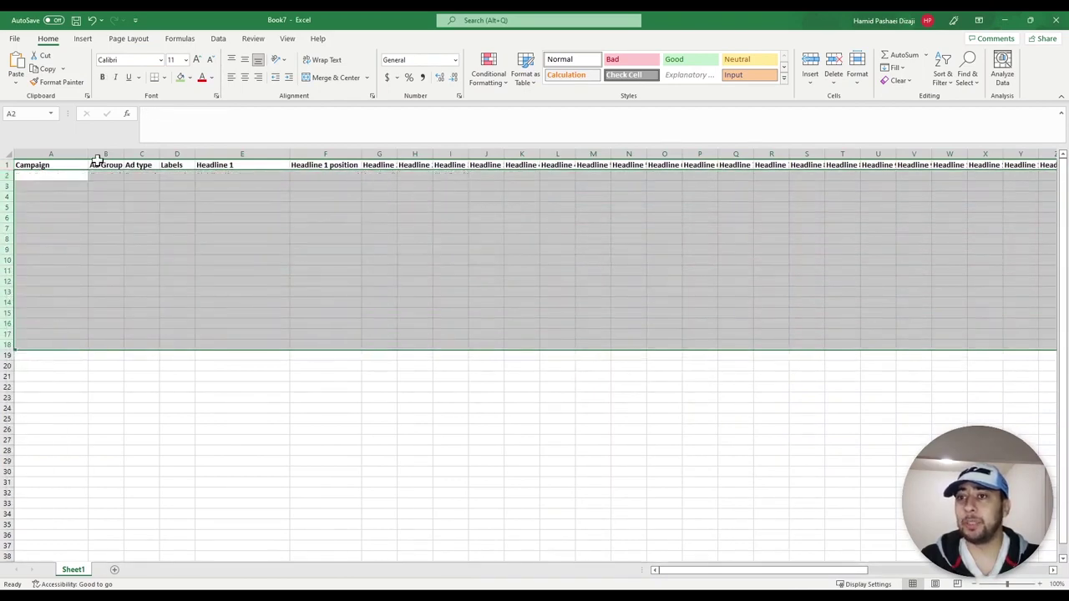
Autofit columns G, AT, AU and AW to show Headline 2, Final mobile URL, Tracking template, Custom parameters
double_click(397, 154)
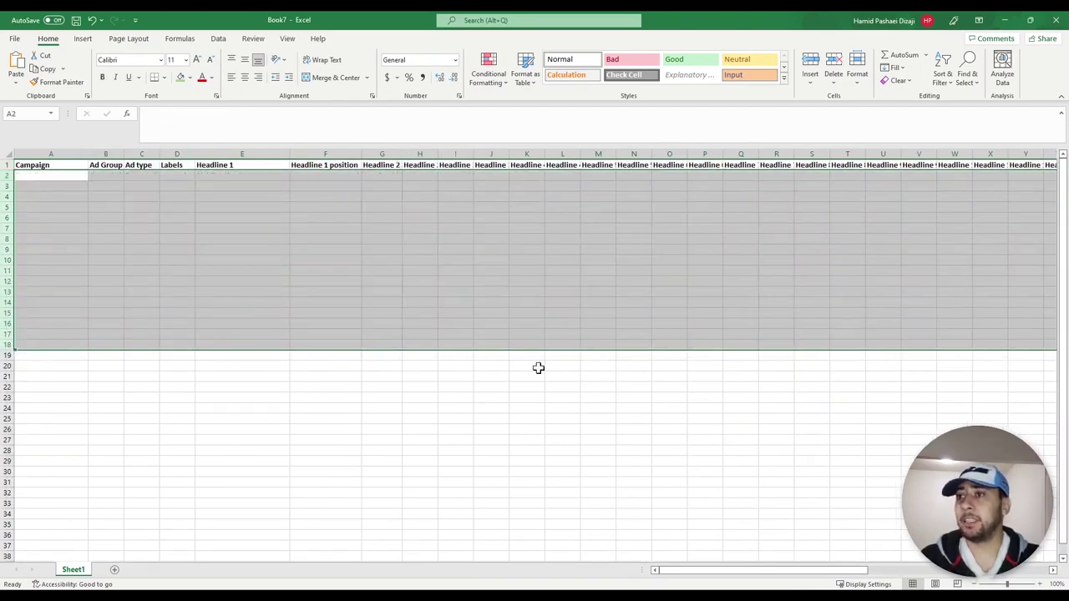
drag(710, 571, 900, 568)
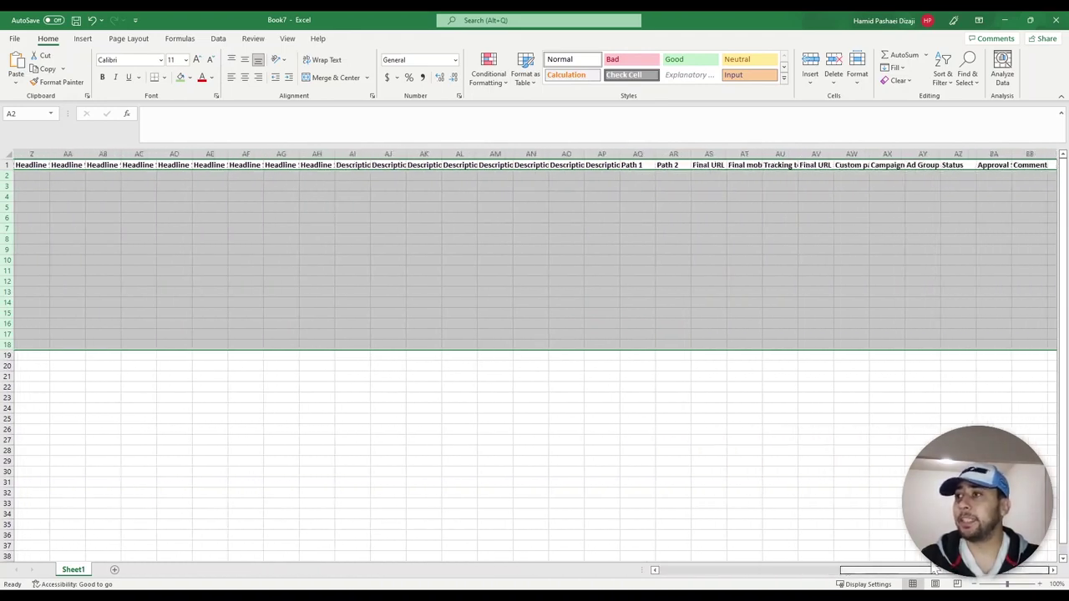
double_click(762, 155)
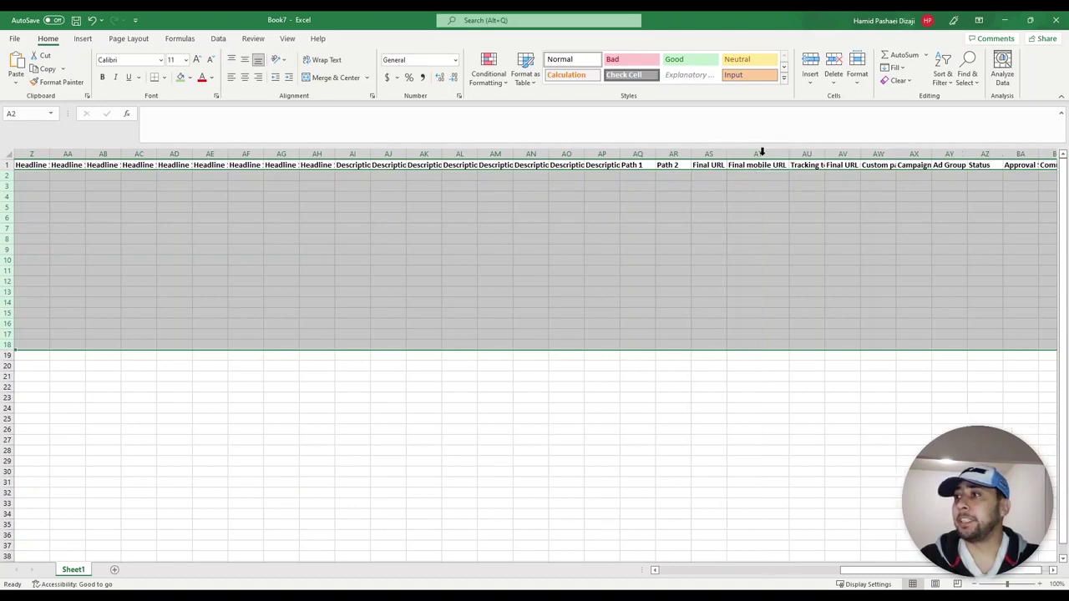
drag(825, 154, 827, 154)
double_click(827, 154)
scroll(534, 351, right, 10)
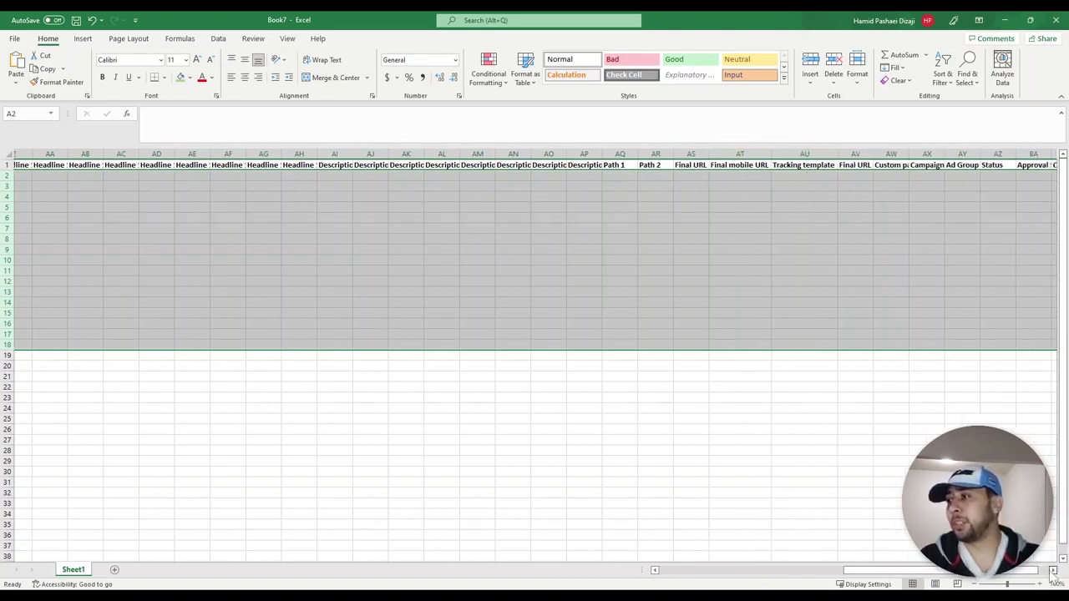
scroll(635, 207, left, 10)
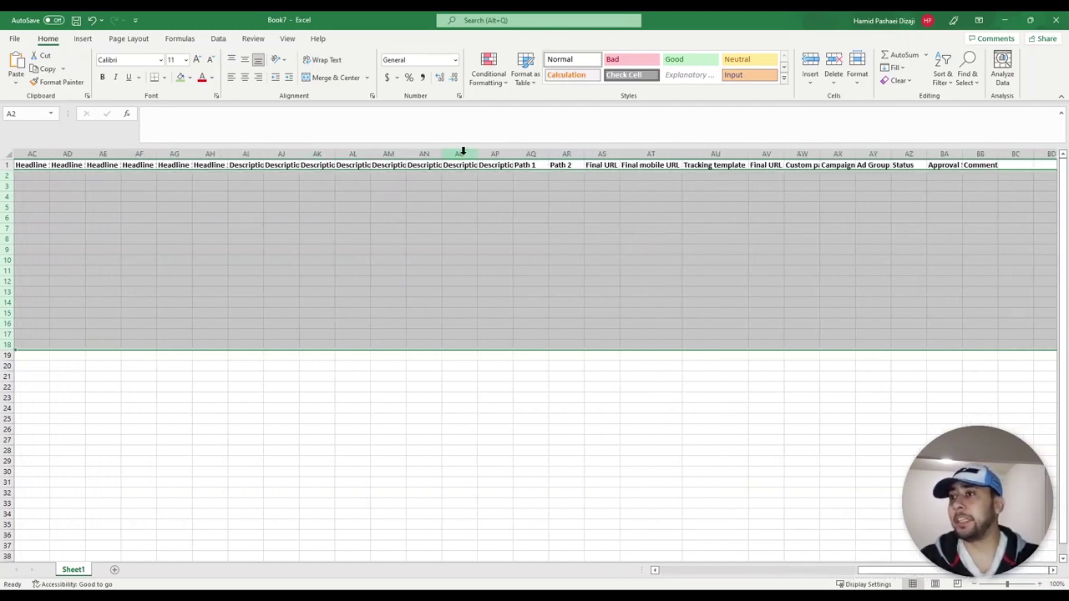
double_click(823, 153)
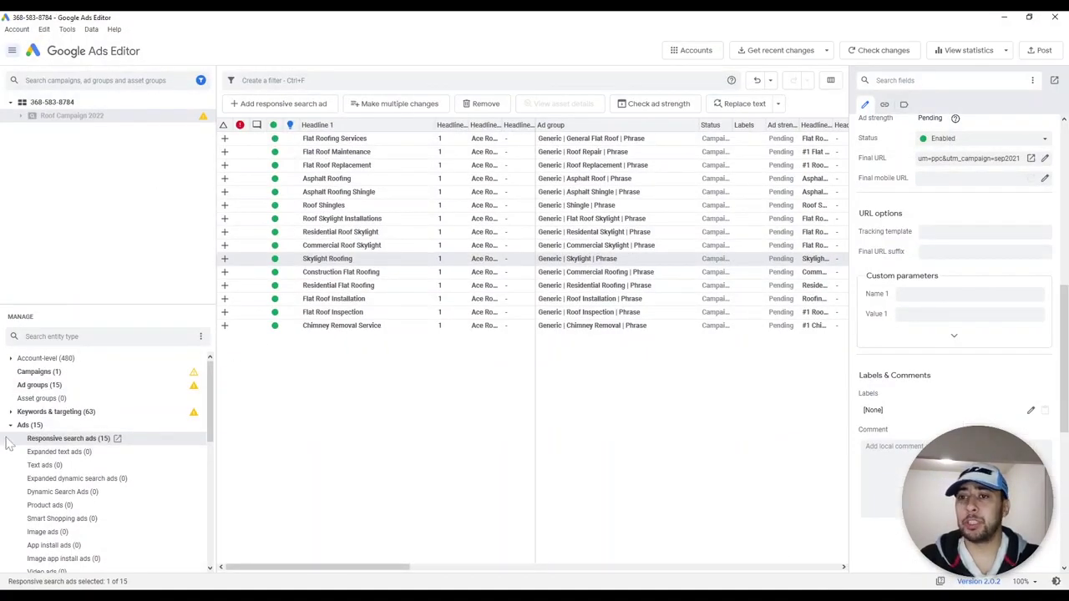
Copy all keywords from the campaign's keyword list in Google Ads Editor back to Excel
click(11, 425)
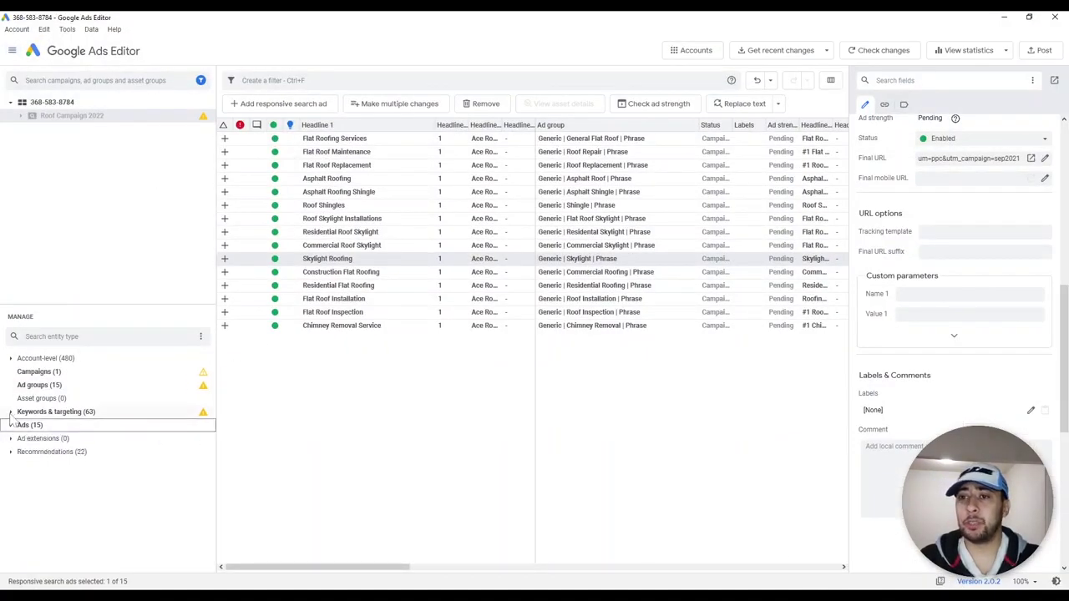
click(11, 412)
click(94, 426)
click(466, 288)
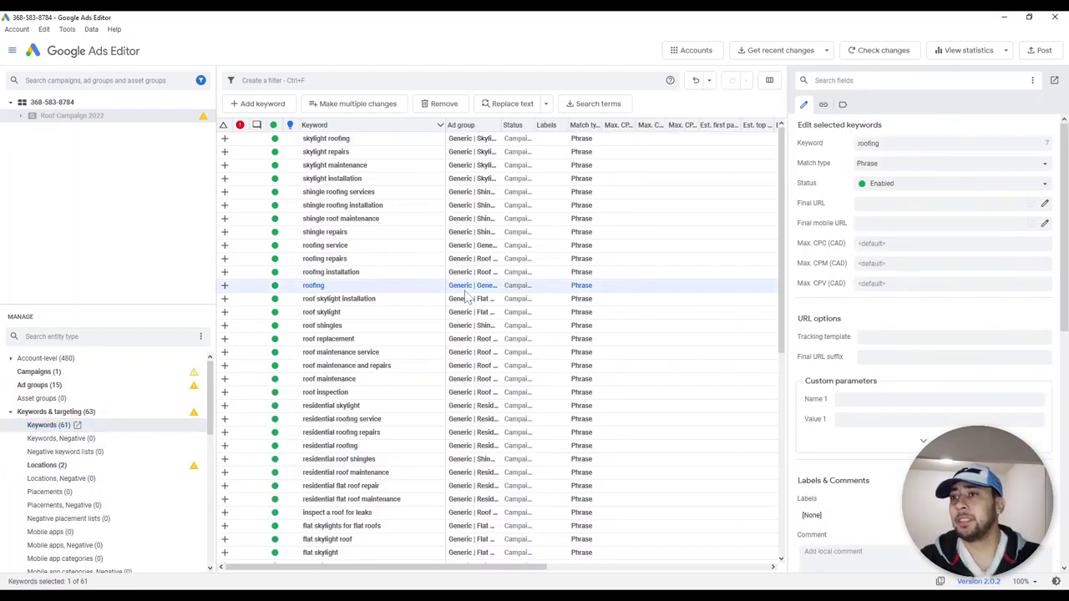
key(ctrl+a)
key(alt+Tab)
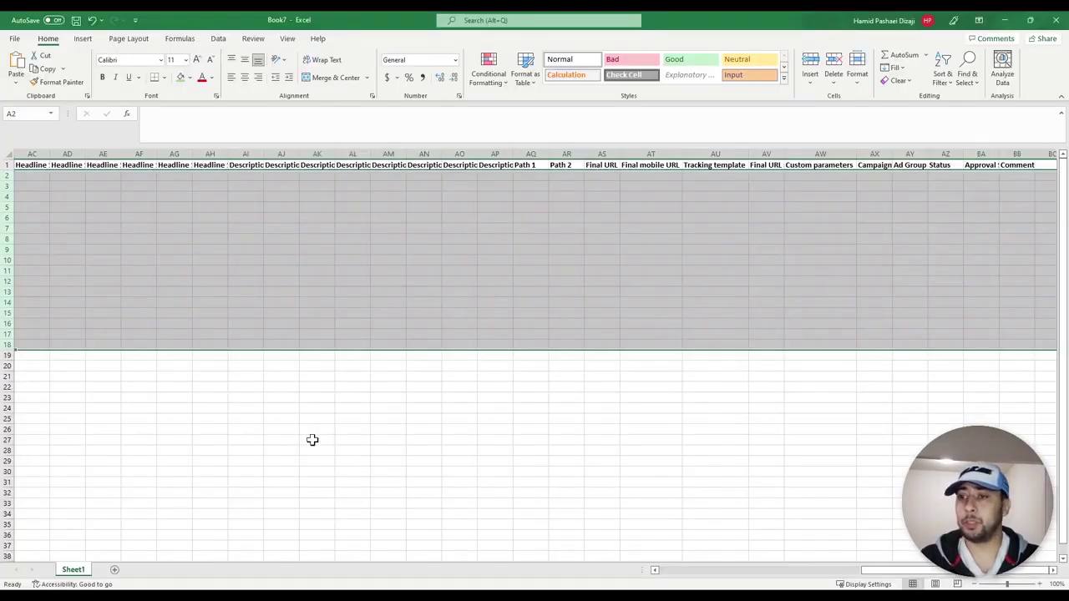
click(312, 440)
Paste the keyword table into a new workbook and autofit the Criterion Type column
key(ctrl+n)
key(ctrl+v)
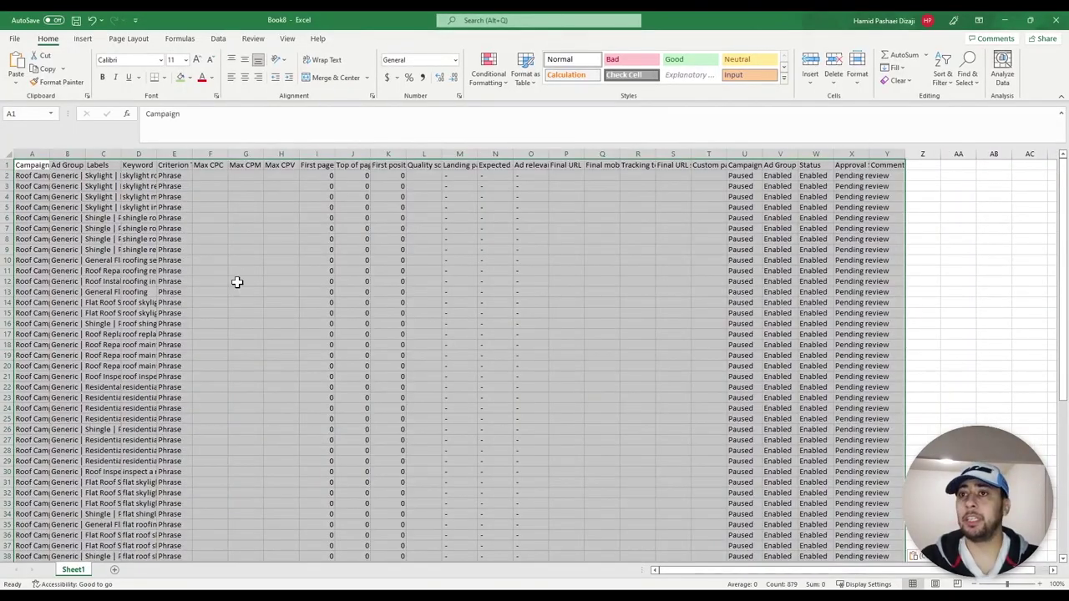
click(361, 260)
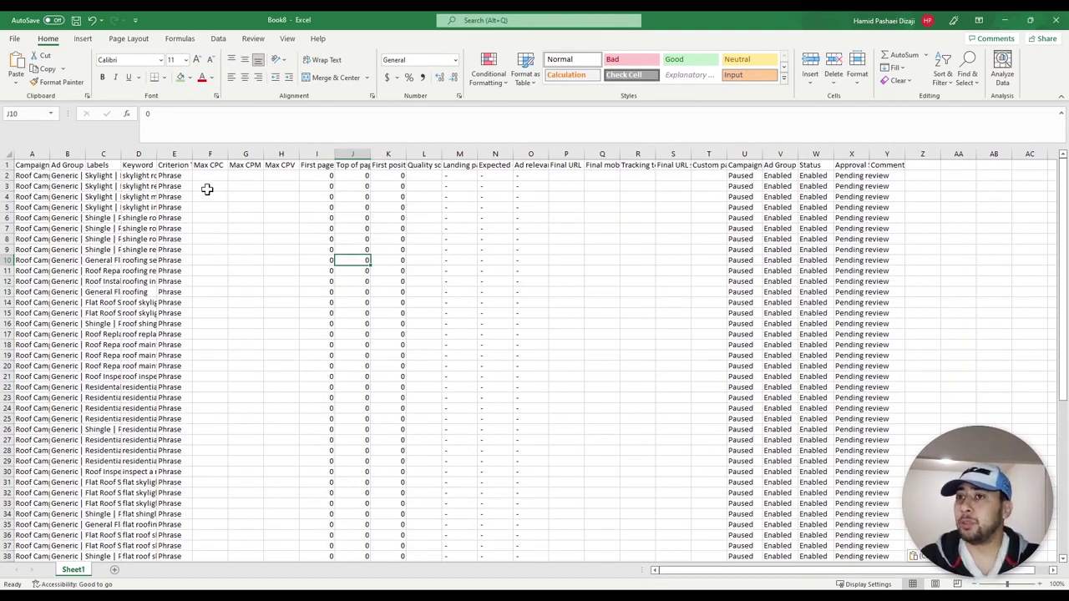
double_click(191, 154)
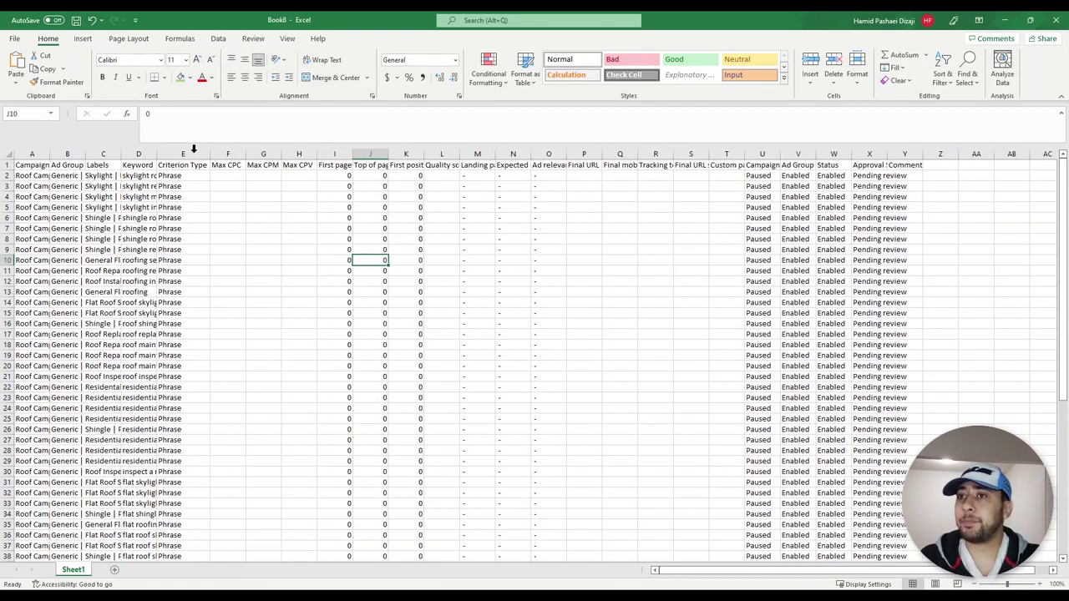
click(235, 164)
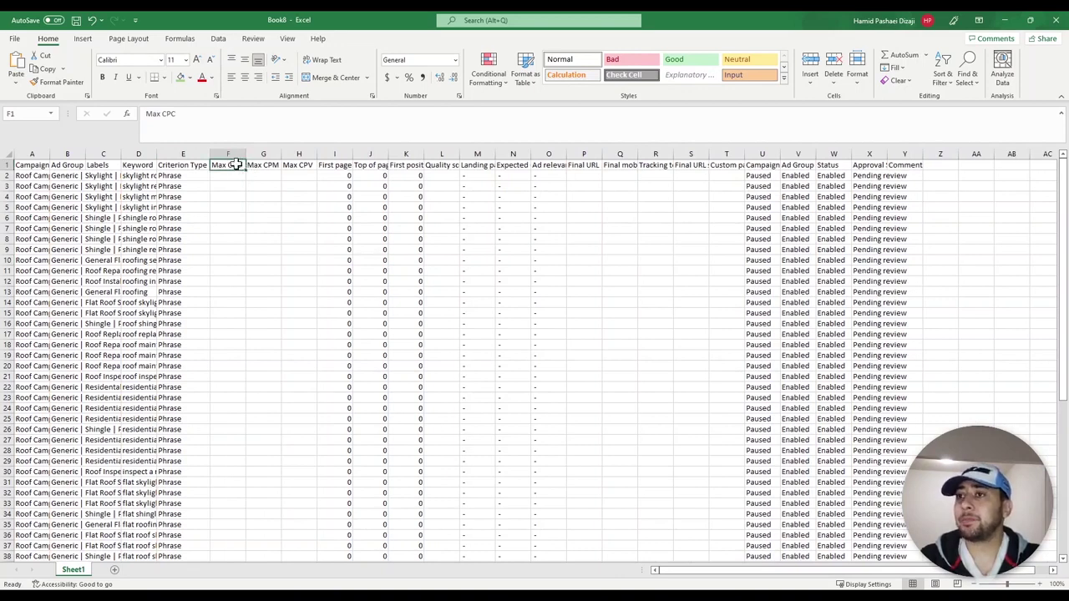
double_click(238, 165)
drag(212, 166, 242, 166)
click(237, 165)
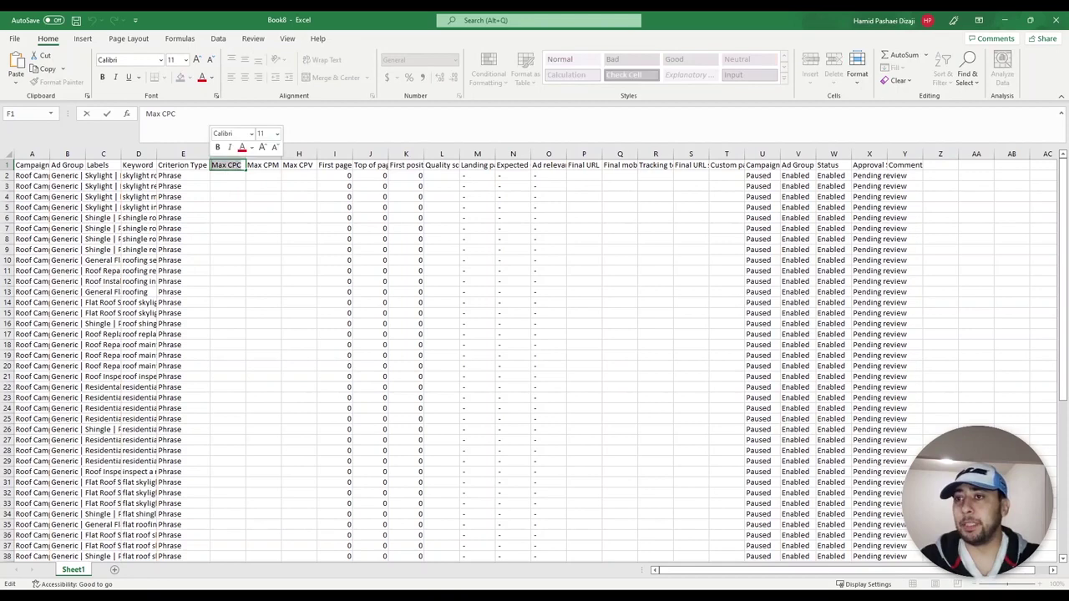
click(192, 166)
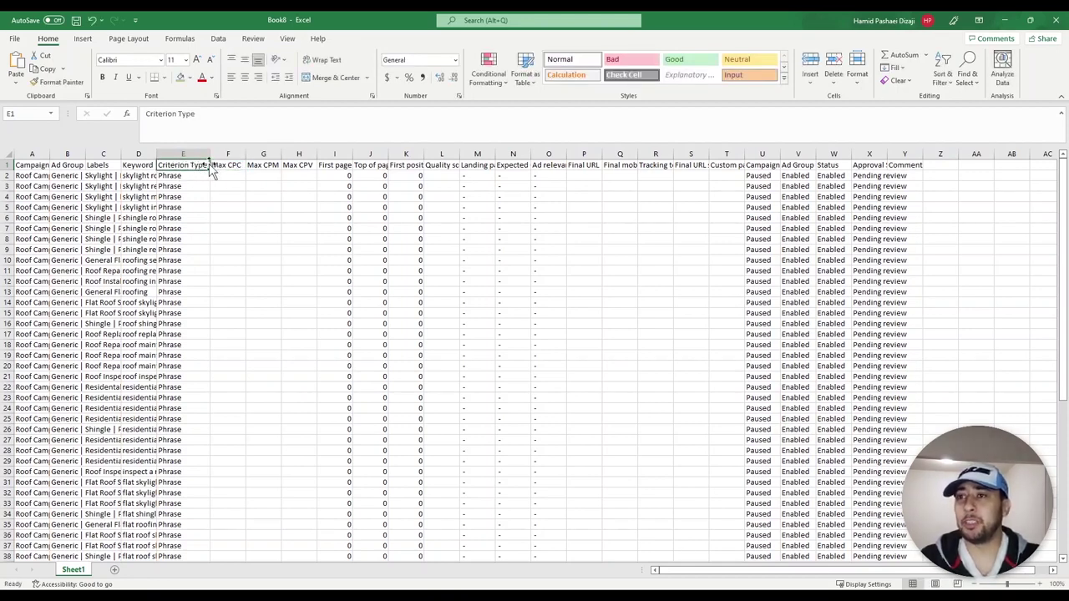
Widen column U to show the Campaign Status header and review the status columns
click(833, 167)
key(ctrl+shift+Down)
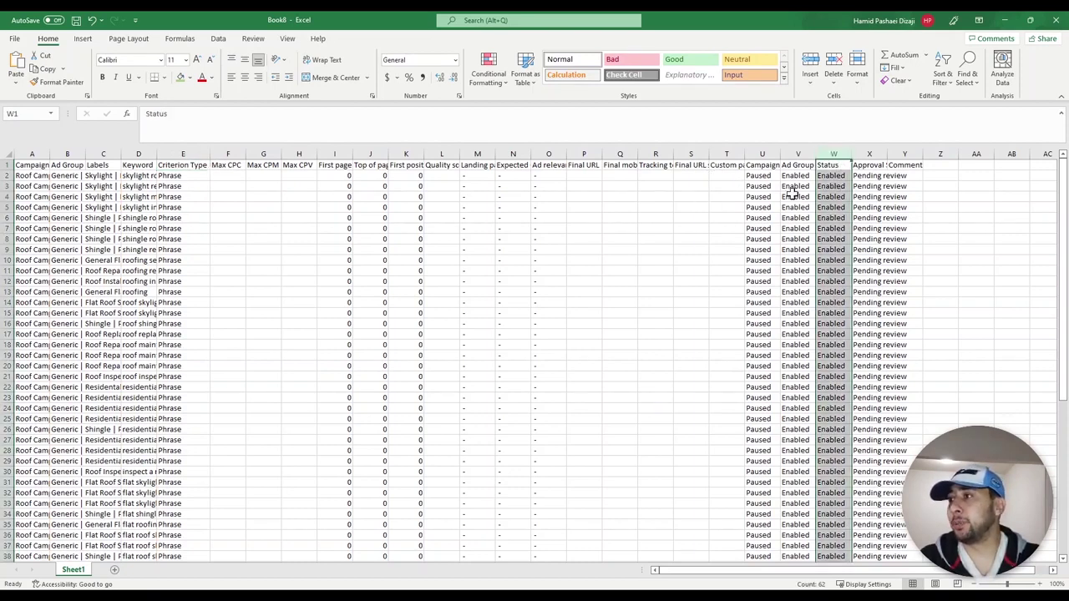
double_click(781, 154)
click(769, 176)
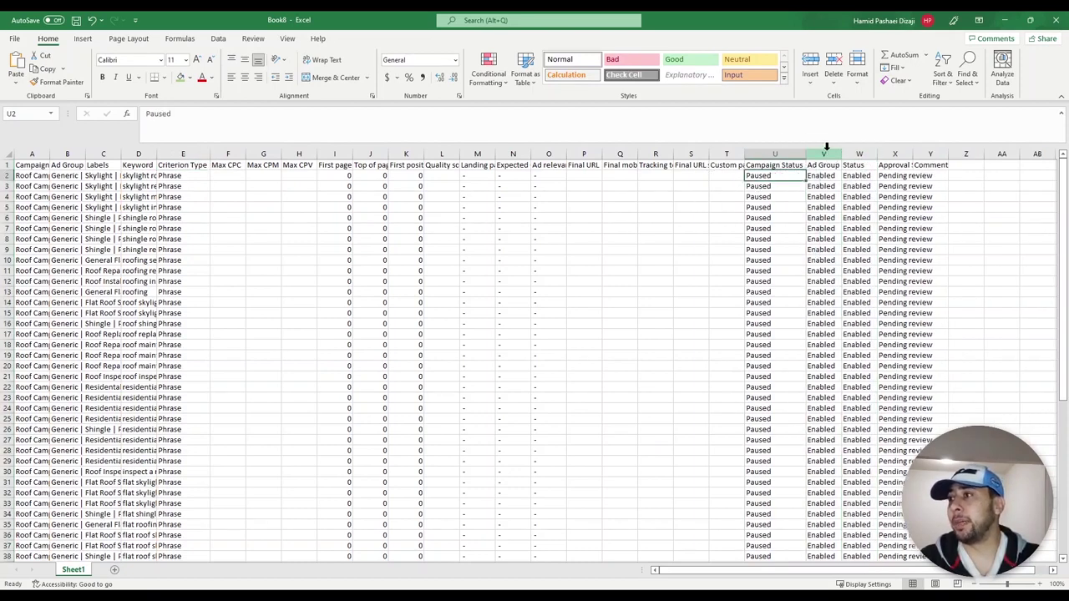
click(827, 154)
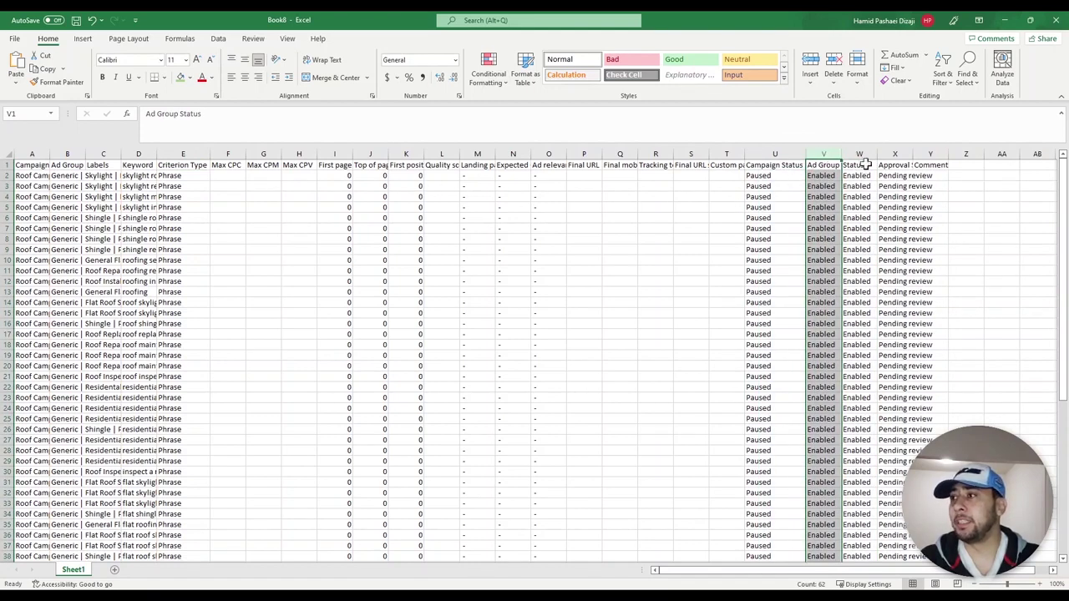
key(alt+Tab)
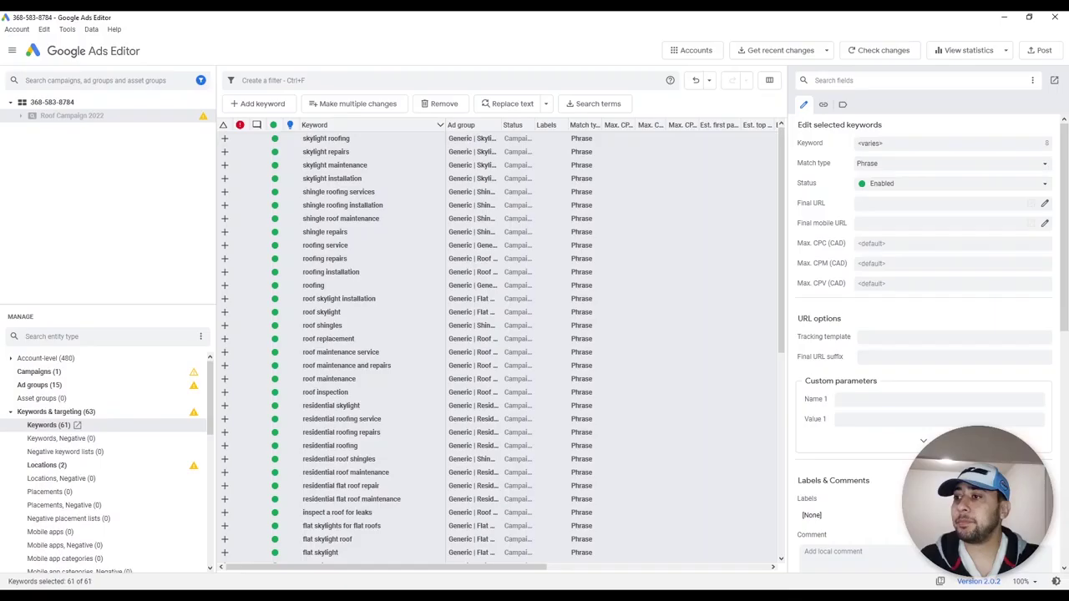
Inspect the roof maintenance and roof skylight keywords, then collapse Keywords & targeting and Ads
double_click(389, 351)
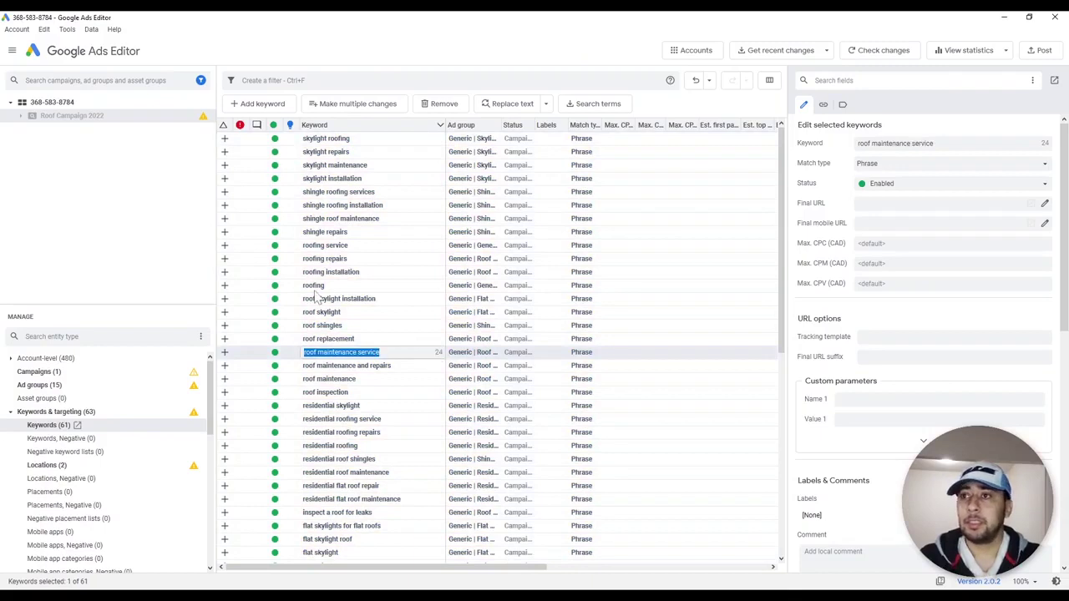
click(352, 314)
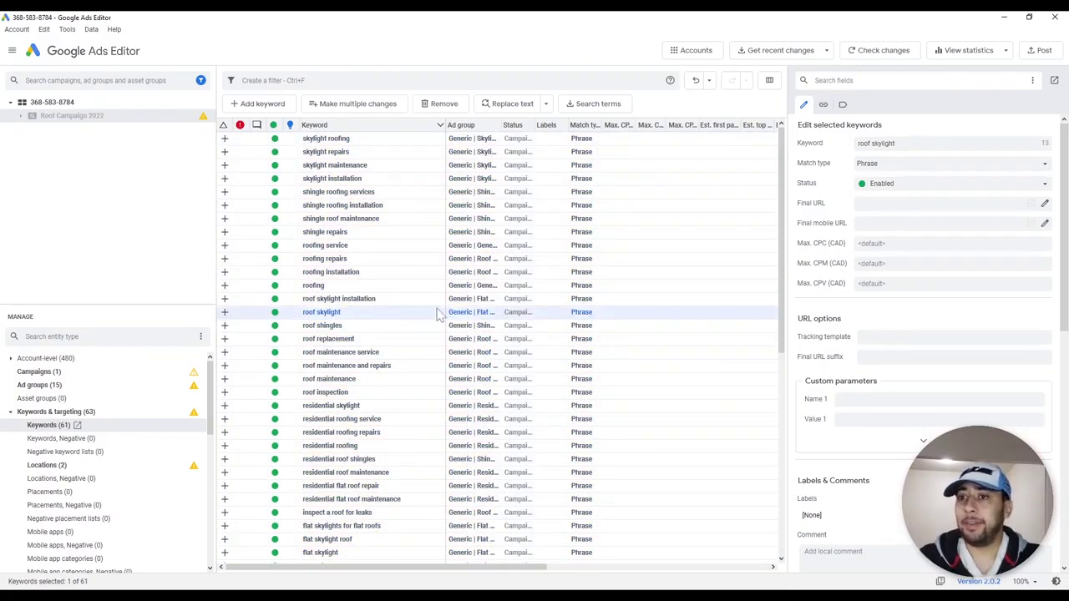
click(11, 411)
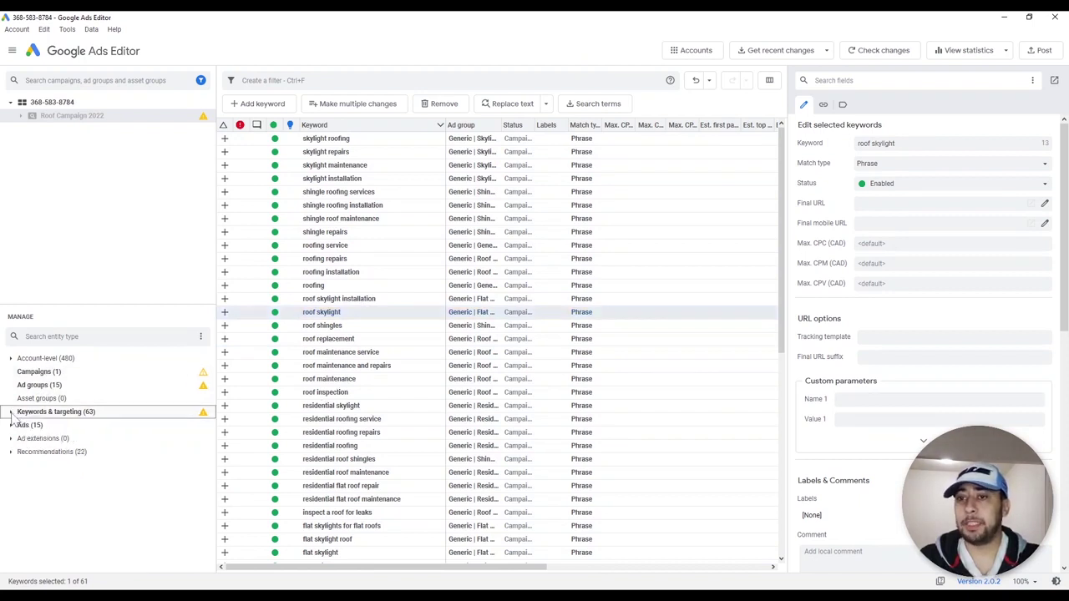
click(11, 425)
click(11, 426)
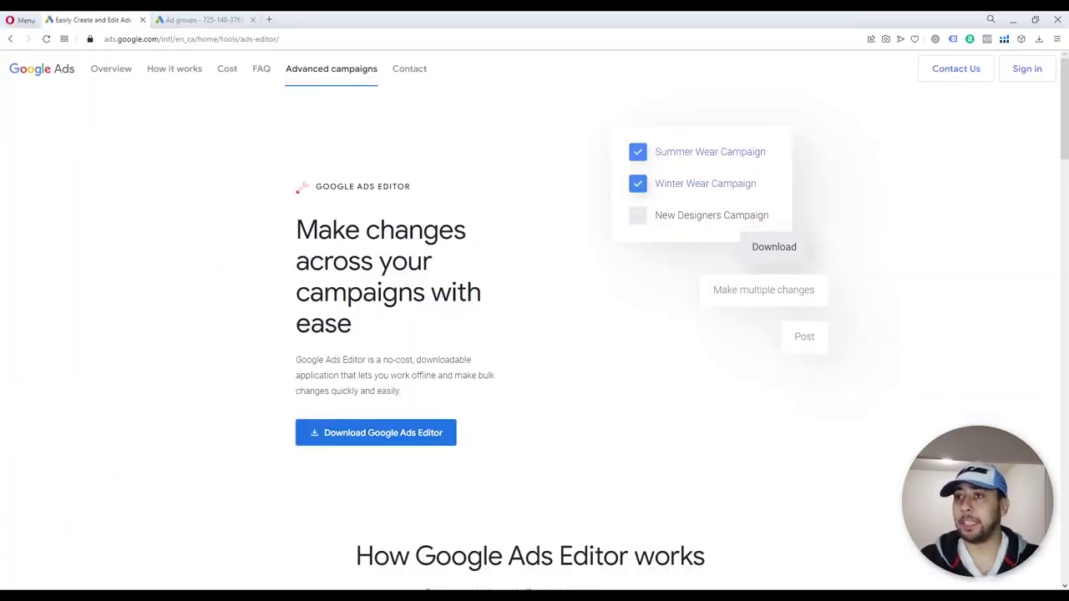
Switch Google Ads to the new, empty account and collapse its campaigns side panel
click(215, 20)
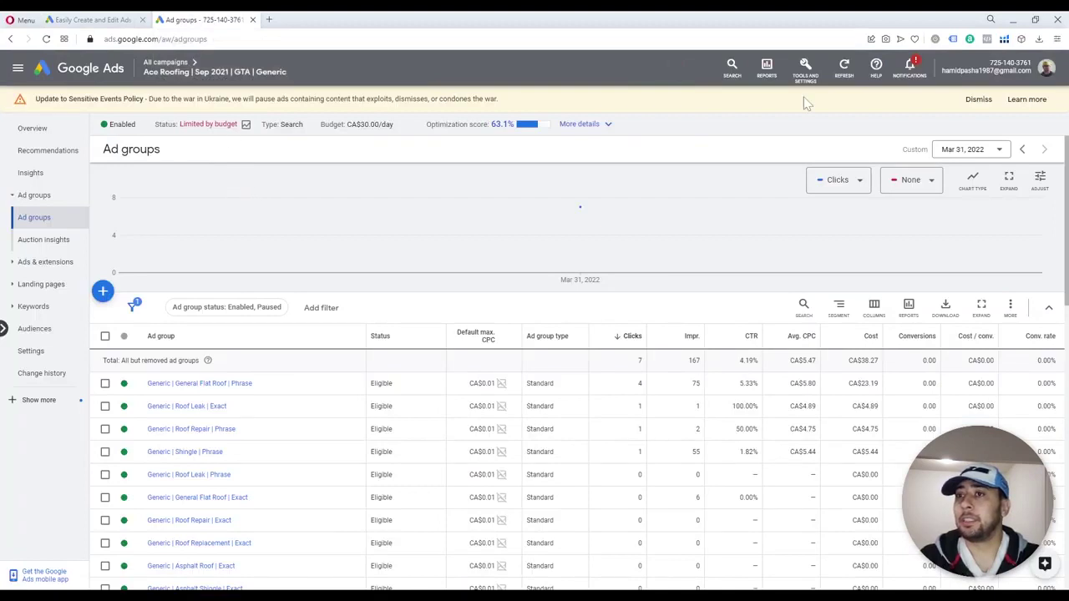
click(1046, 67)
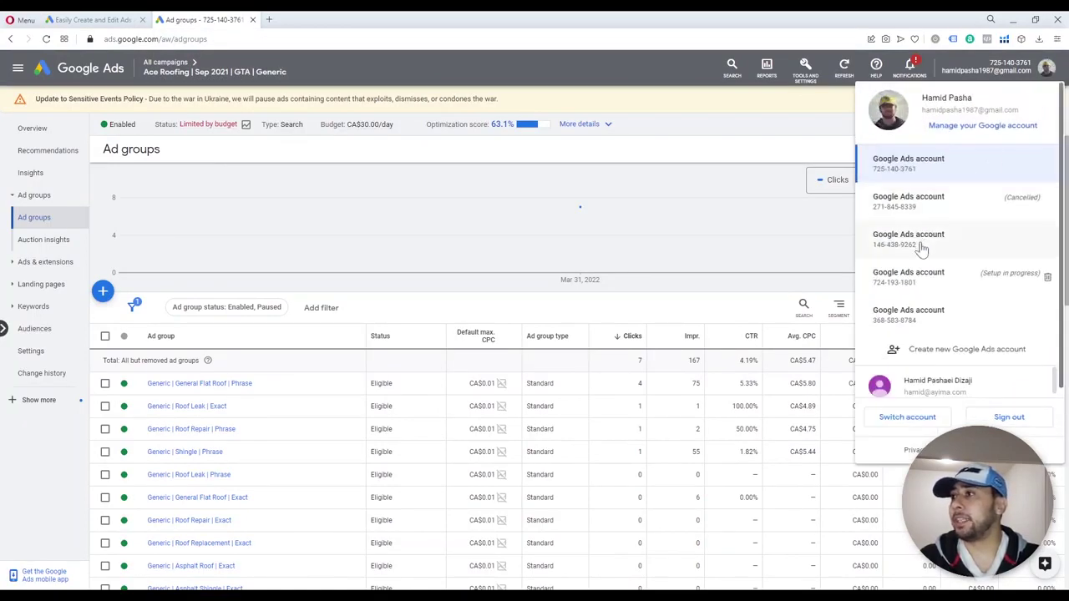
click(919, 305)
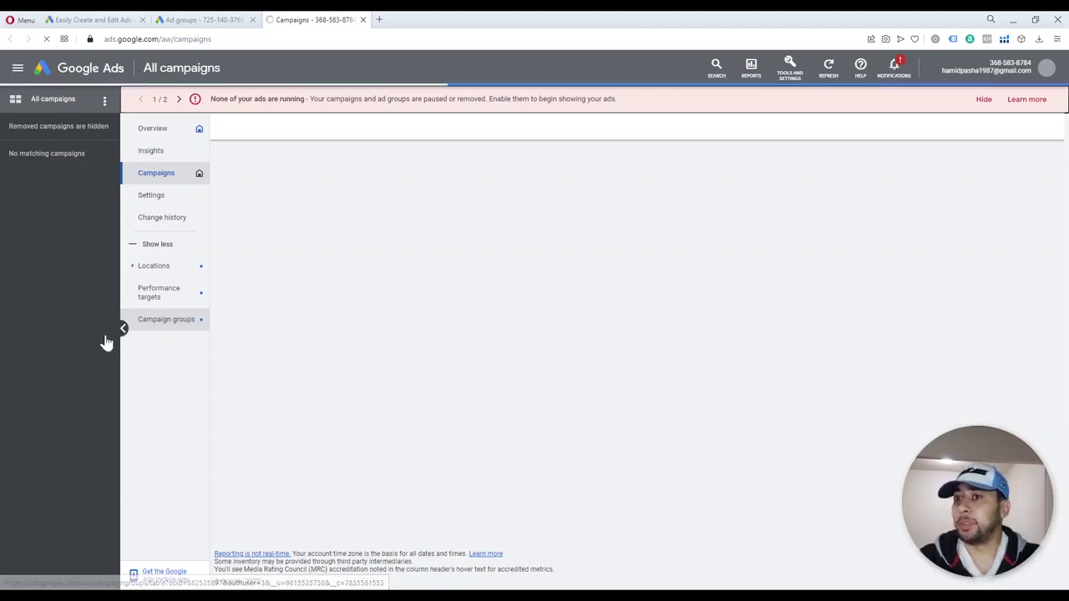
click(122, 330)
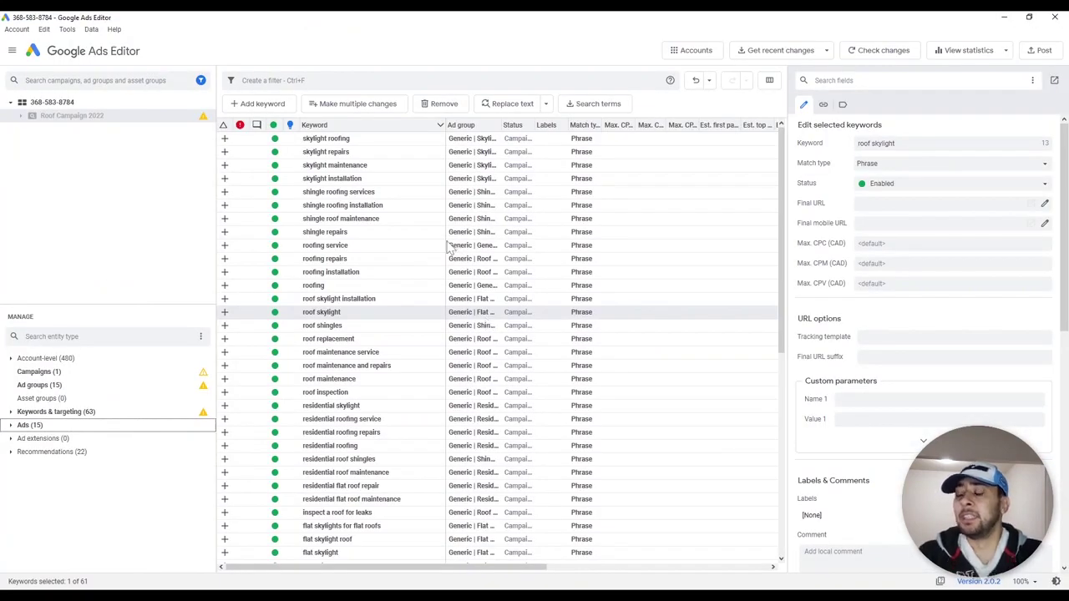
click(309, 164)
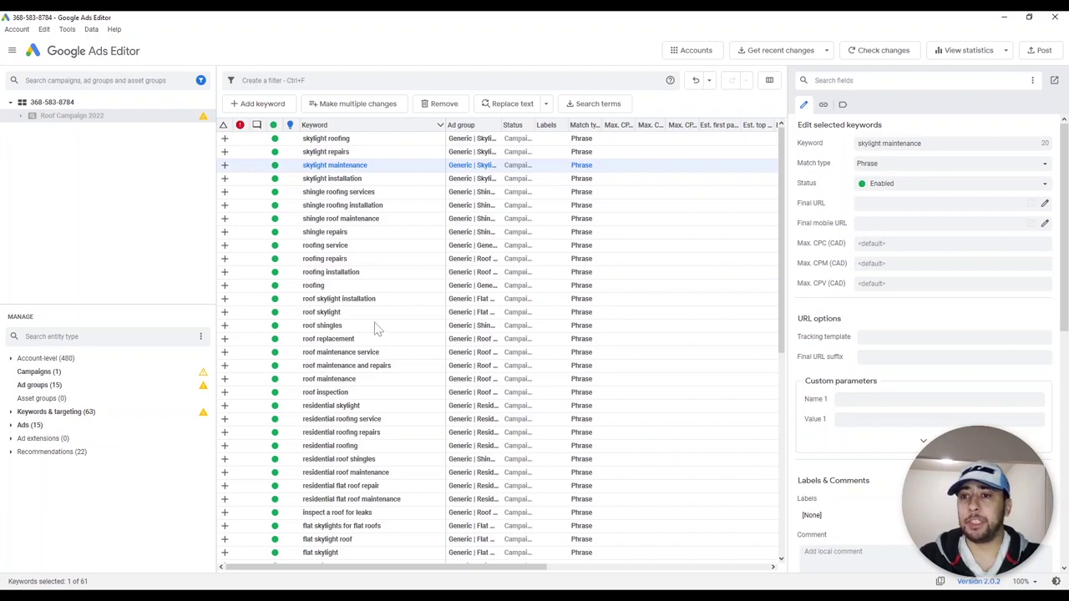
click(420, 300)
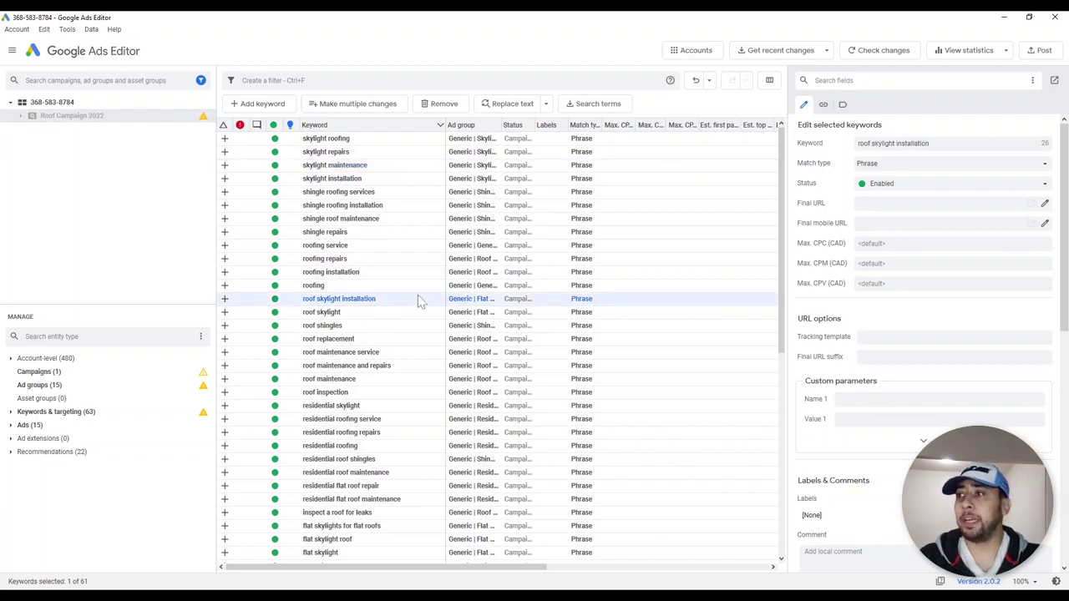
click(68, 116)
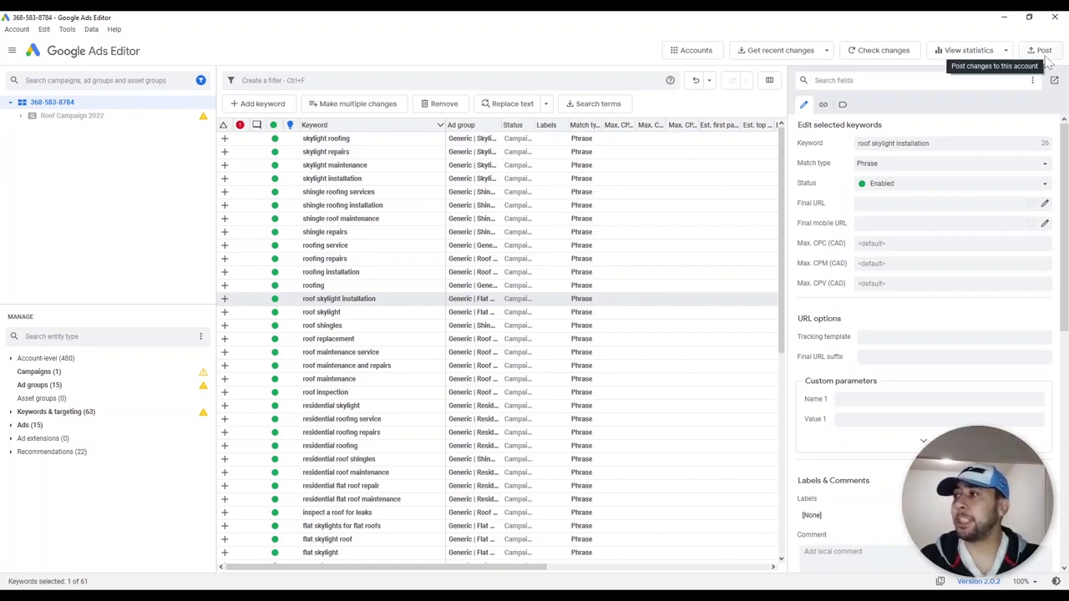
click(1045, 55)
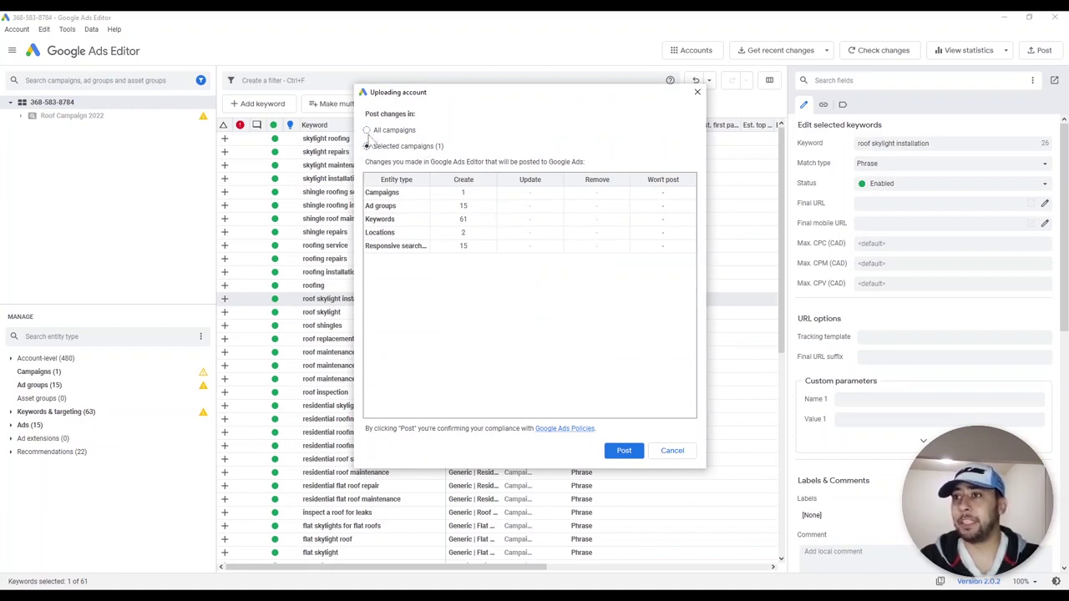
click(415, 192)
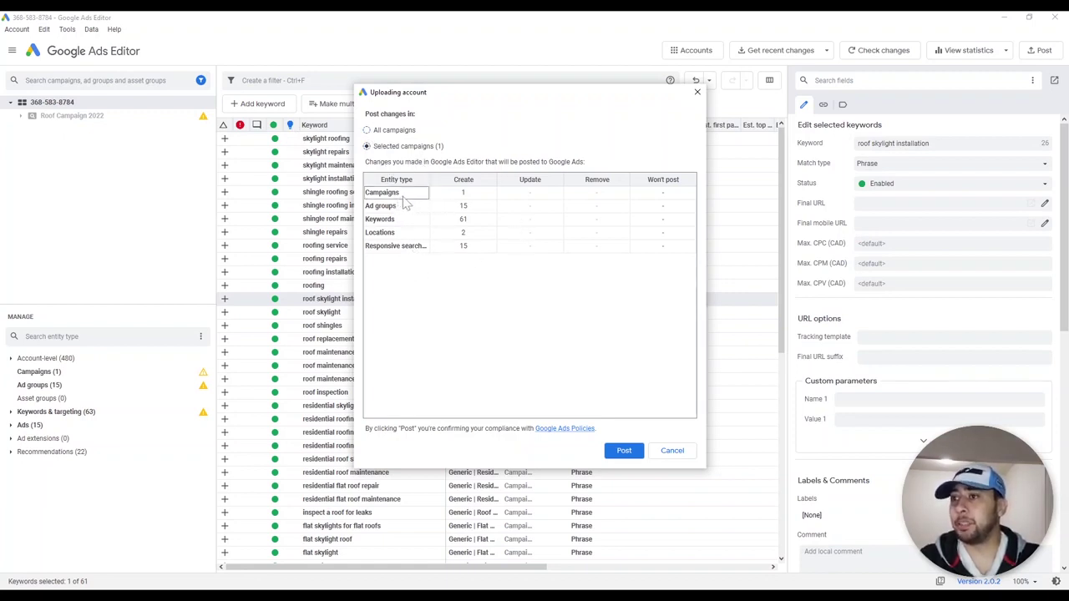
click(468, 197)
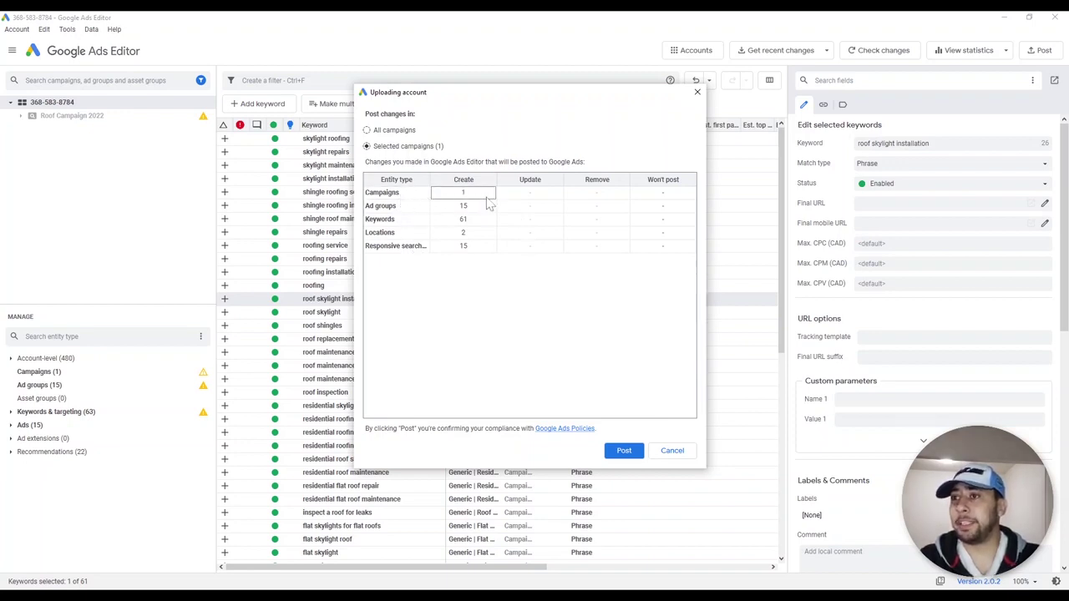
click(464, 211)
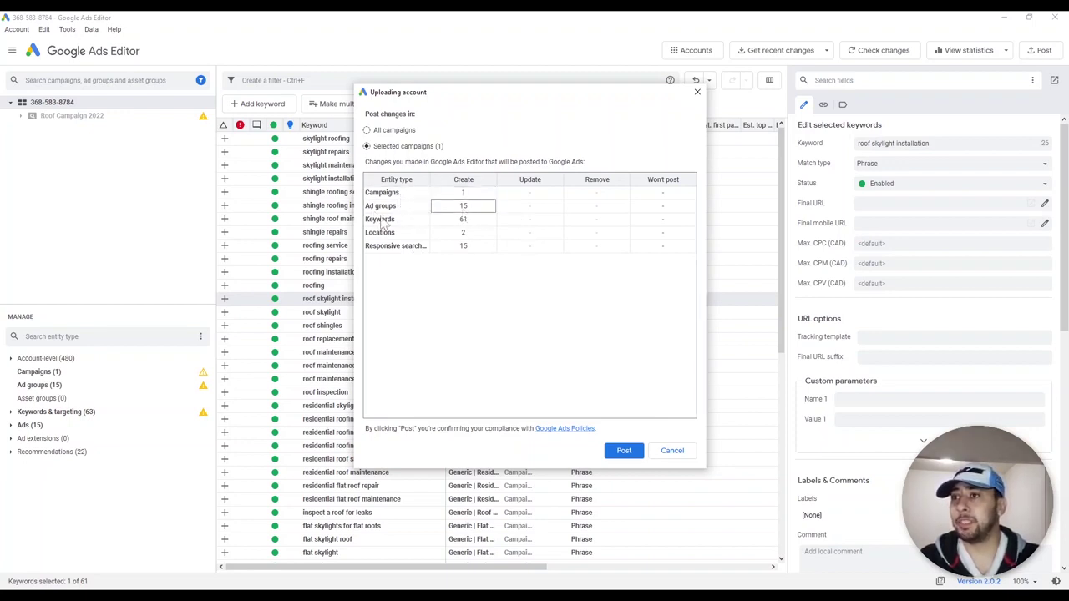
click(458, 222)
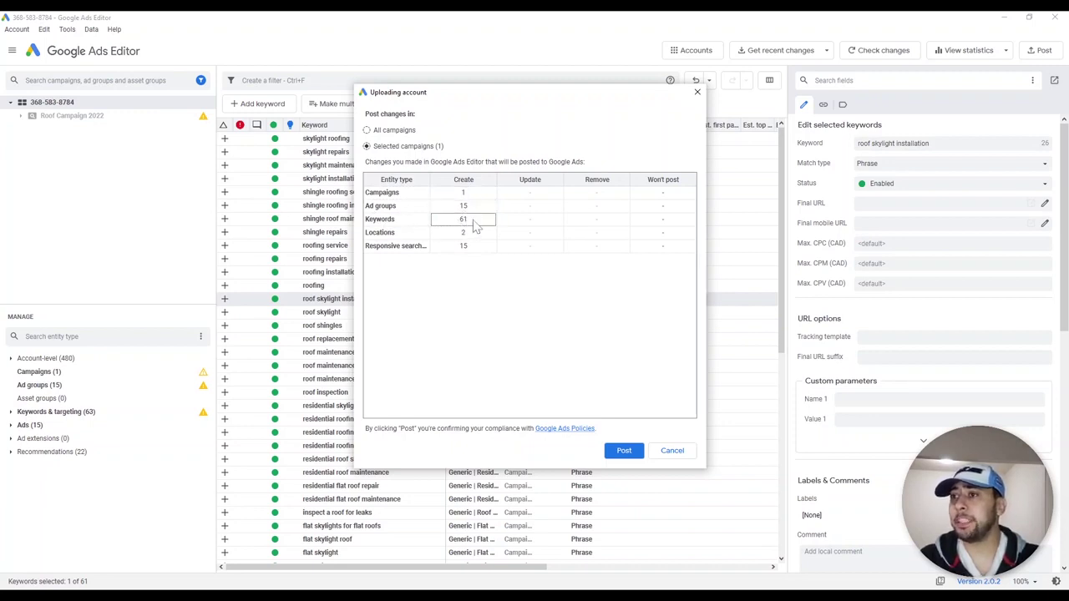
click(472, 236)
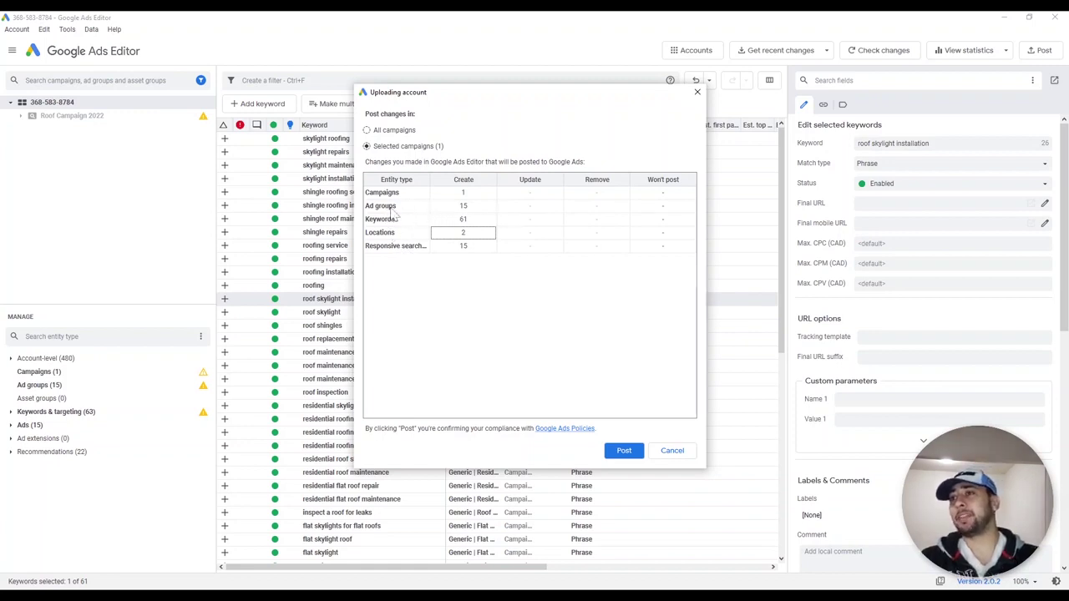
click(454, 208)
click(384, 209)
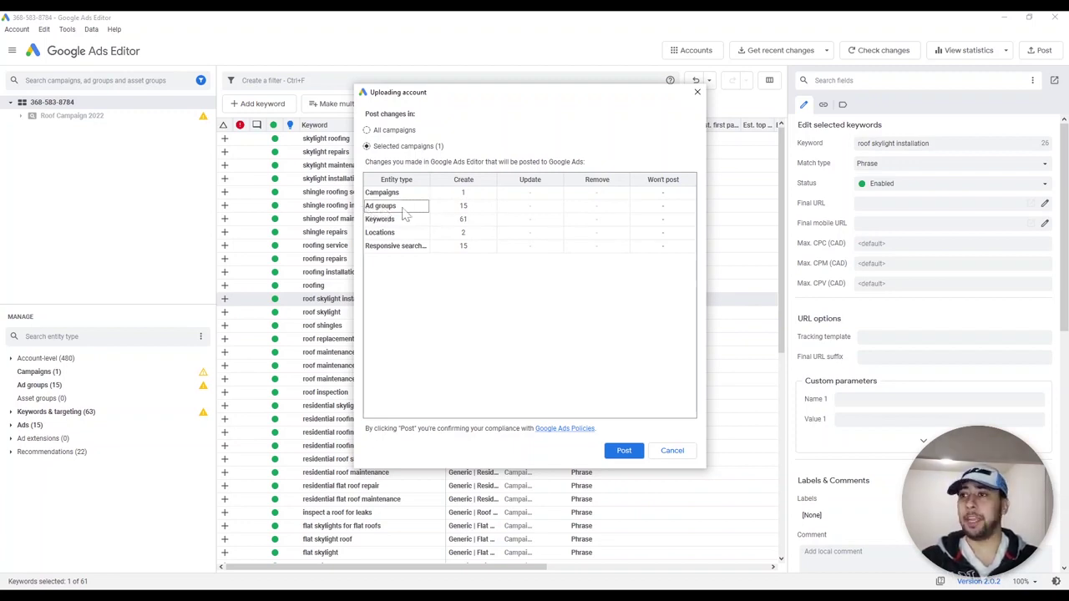
click(673, 451)
Select the whole account in the tree and open the upload summary for posting
click(35, 388)
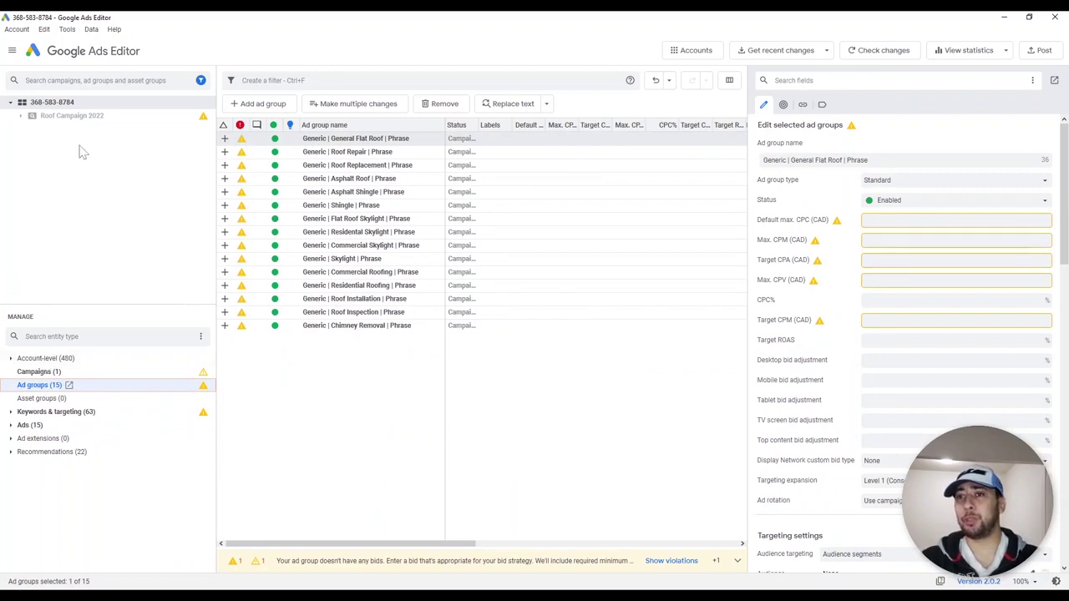
click(43, 359)
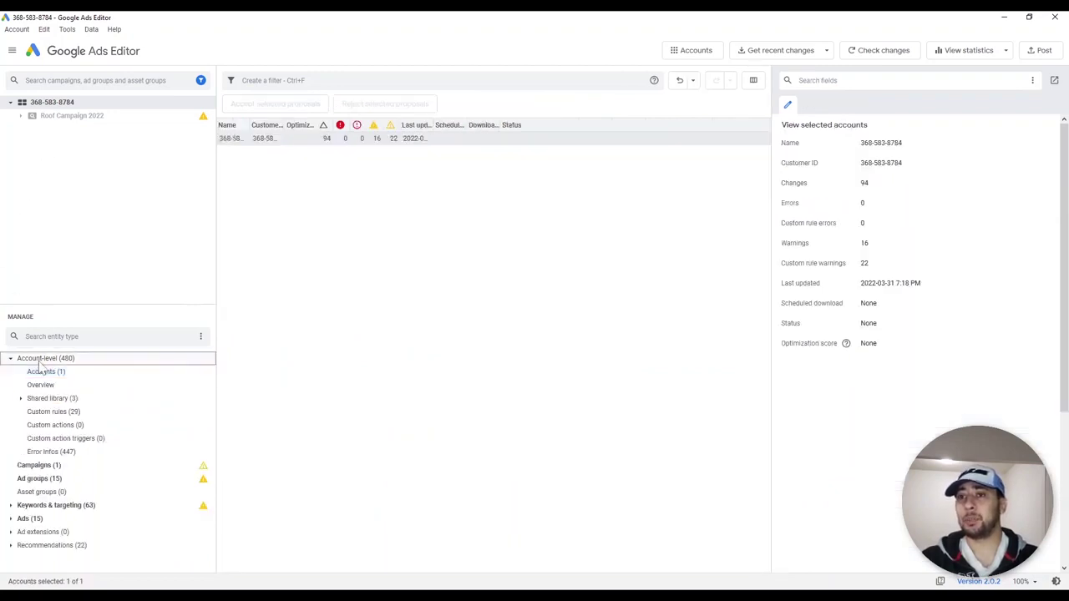
click(10, 360)
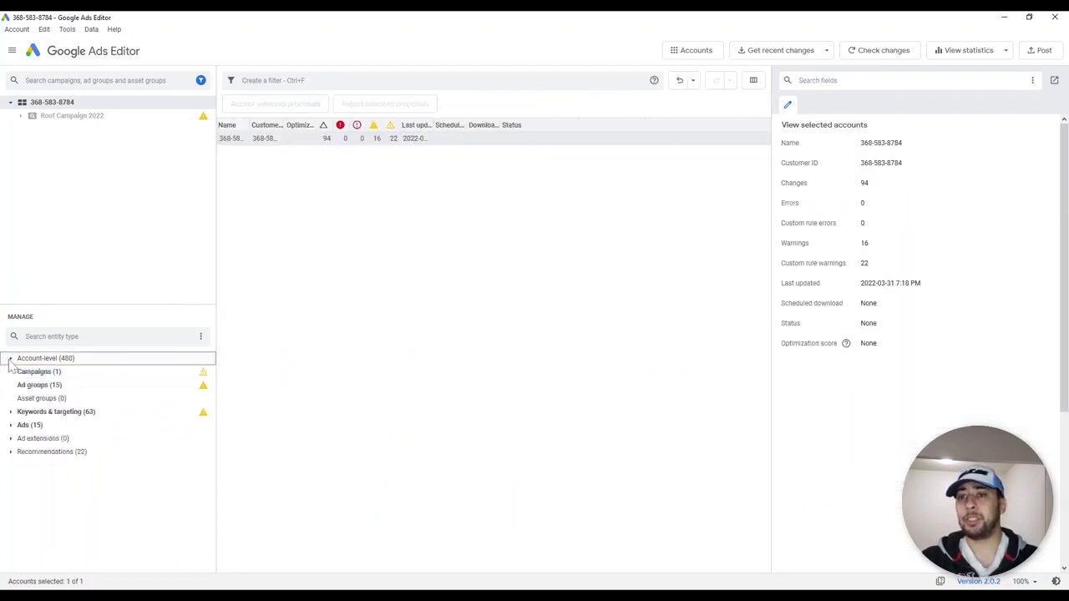
click(59, 104)
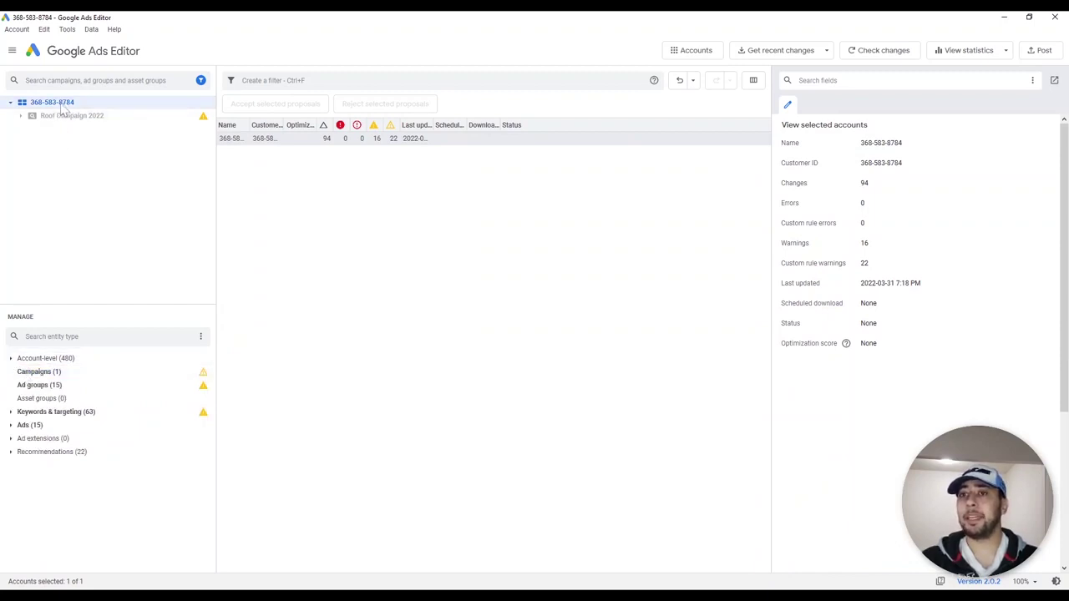
click(1039, 52)
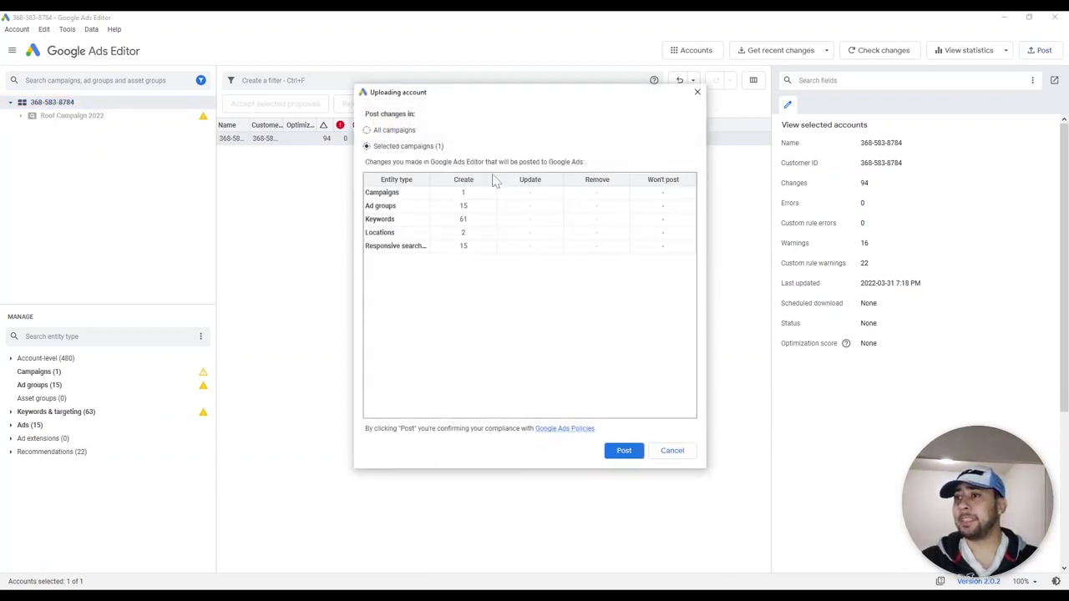
Post the changes (15 ad groups, 61 keywords, 15 ads) and close the results
click(624, 451)
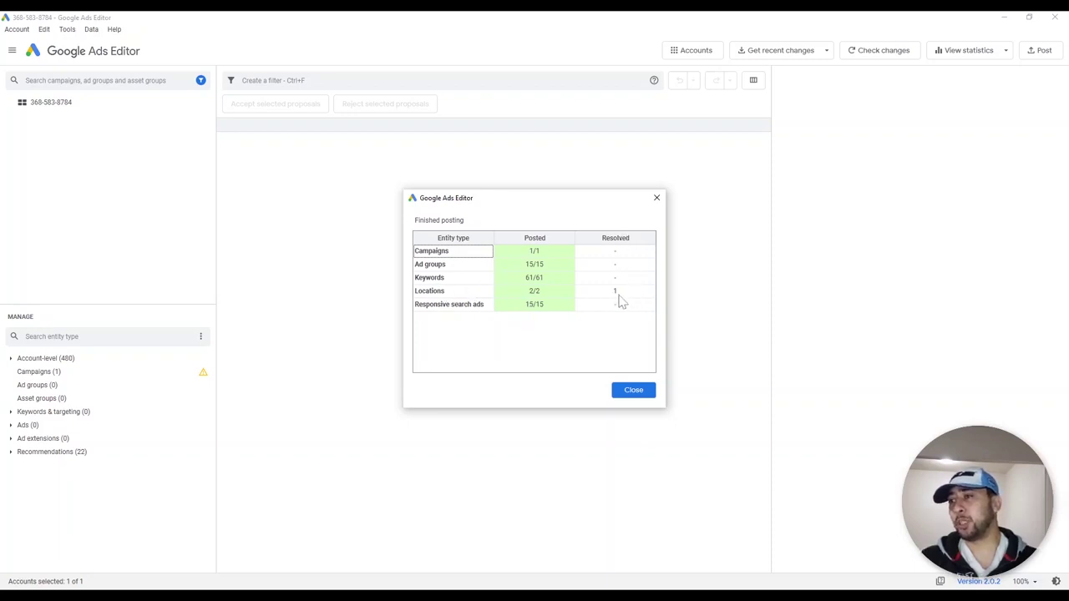
click(535, 268)
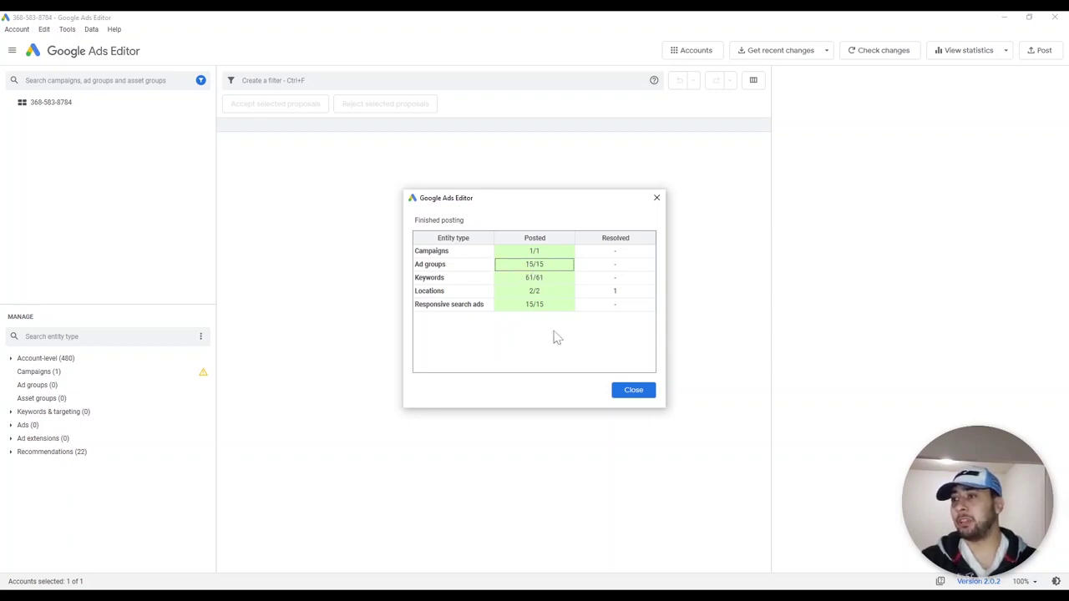
click(635, 392)
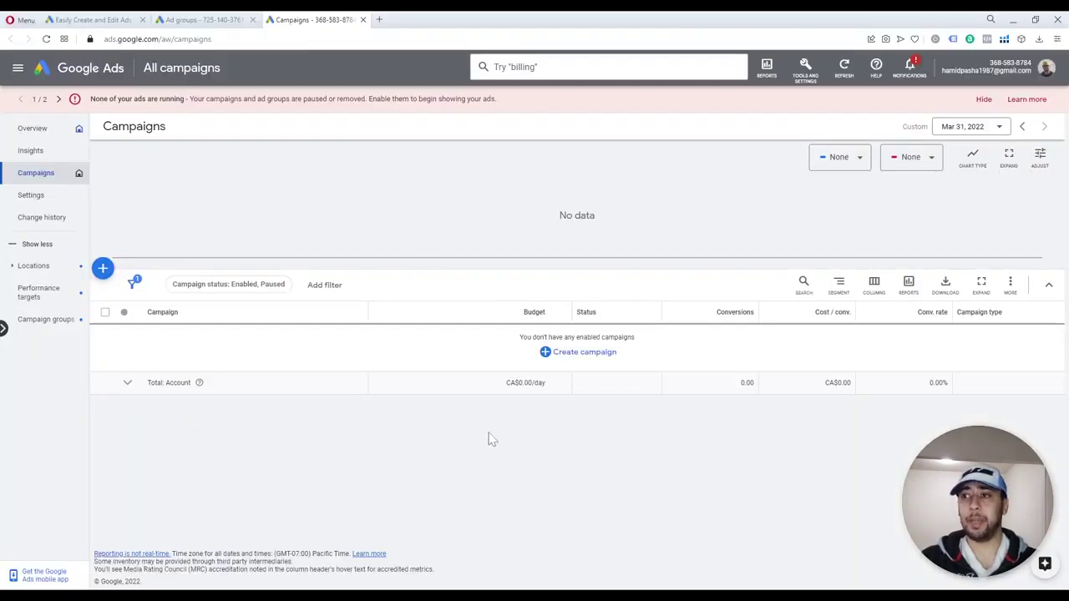
Reload campaigns, open Roof Campaign 2022's ad groups, and view its ads and extensions
click(47, 39)
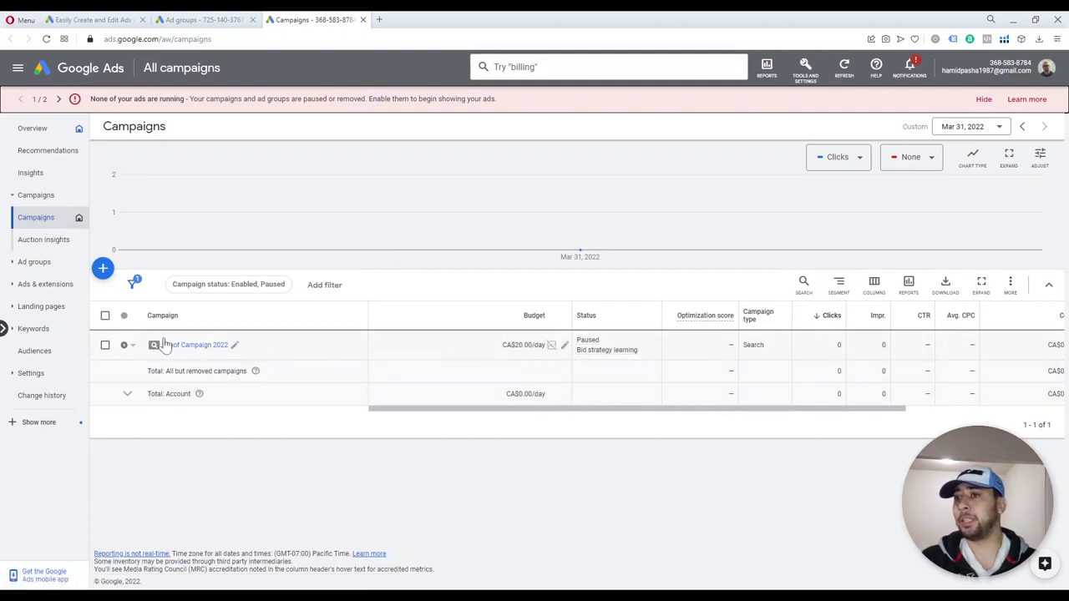
click(127, 346)
click(208, 350)
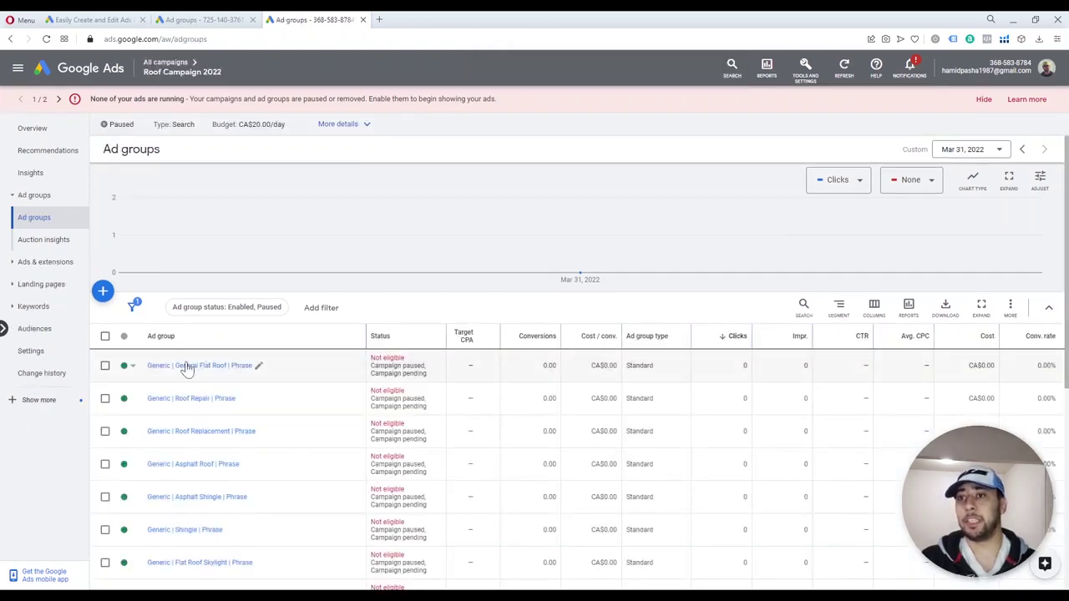
scroll(247, 399, down, 2)
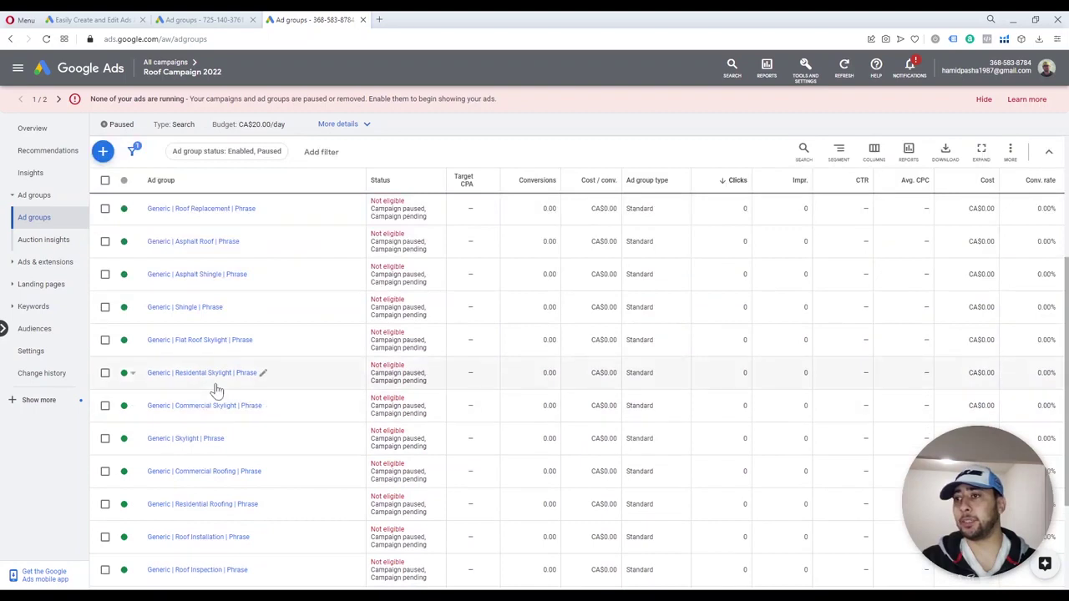
scroll(215, 382, up, 3)
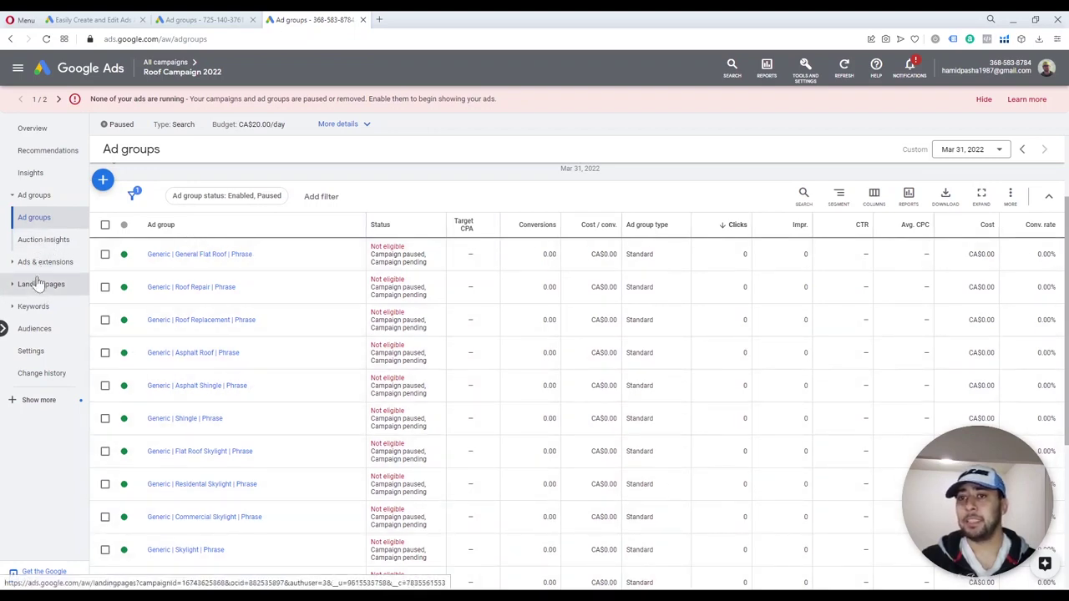
click(12, 265)
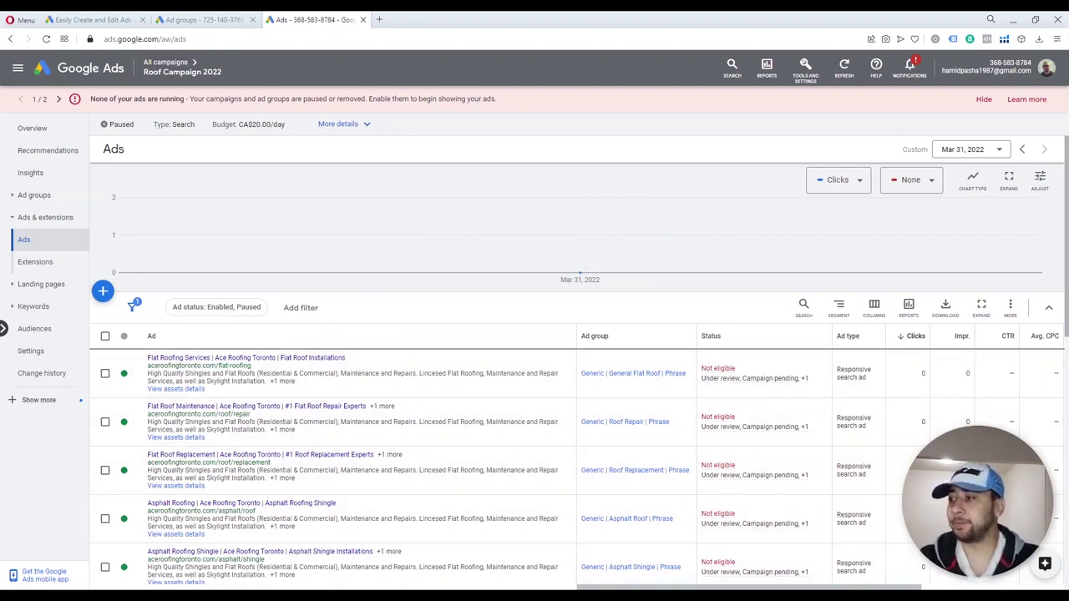
click(251, 555)
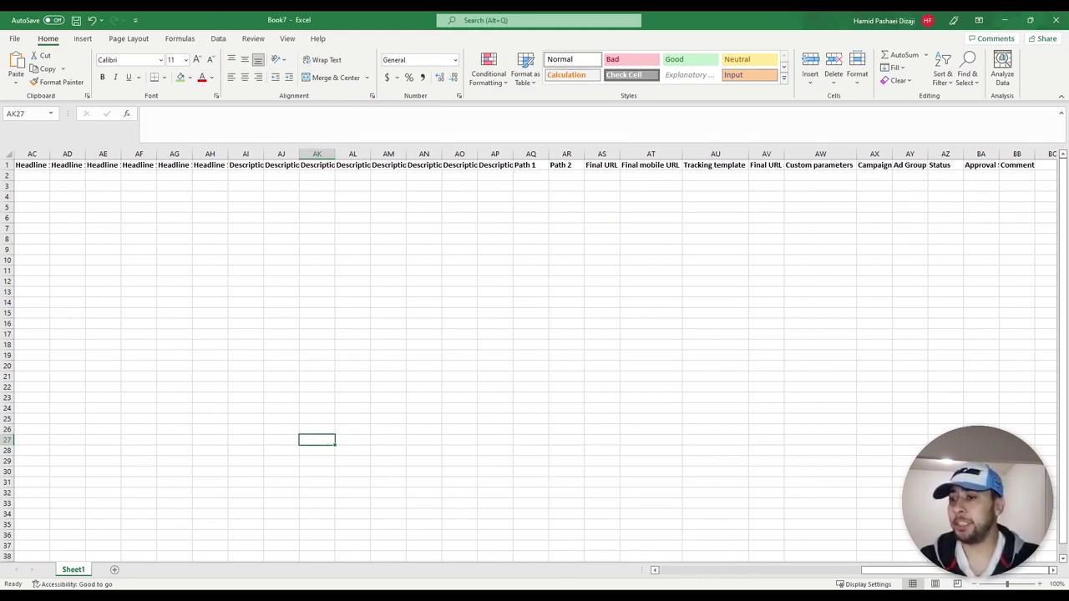
Switch from Book7 to the KWs roofing keyword workbook
key(alt+Tab)
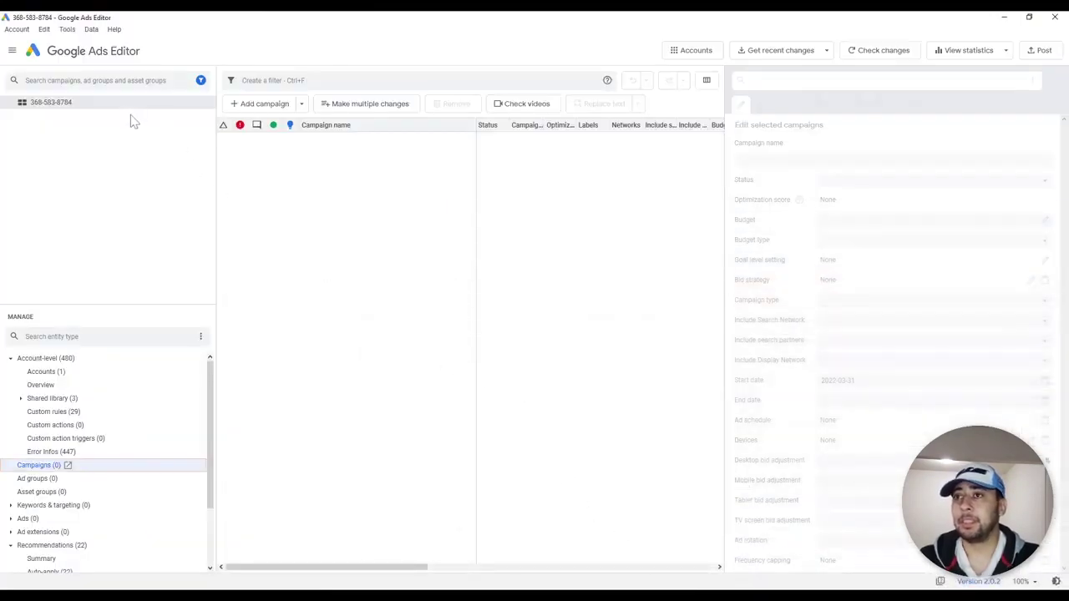
Filter the account tree to show only paused campaigns, revealing Roof Campaign 2022
click(200, 82)
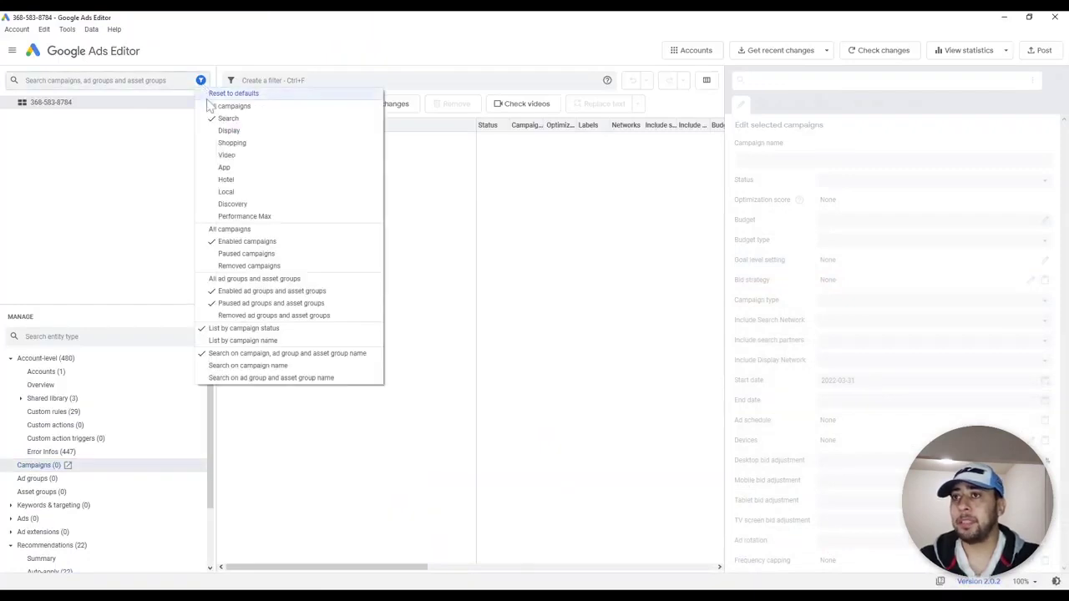
click(216, 253)
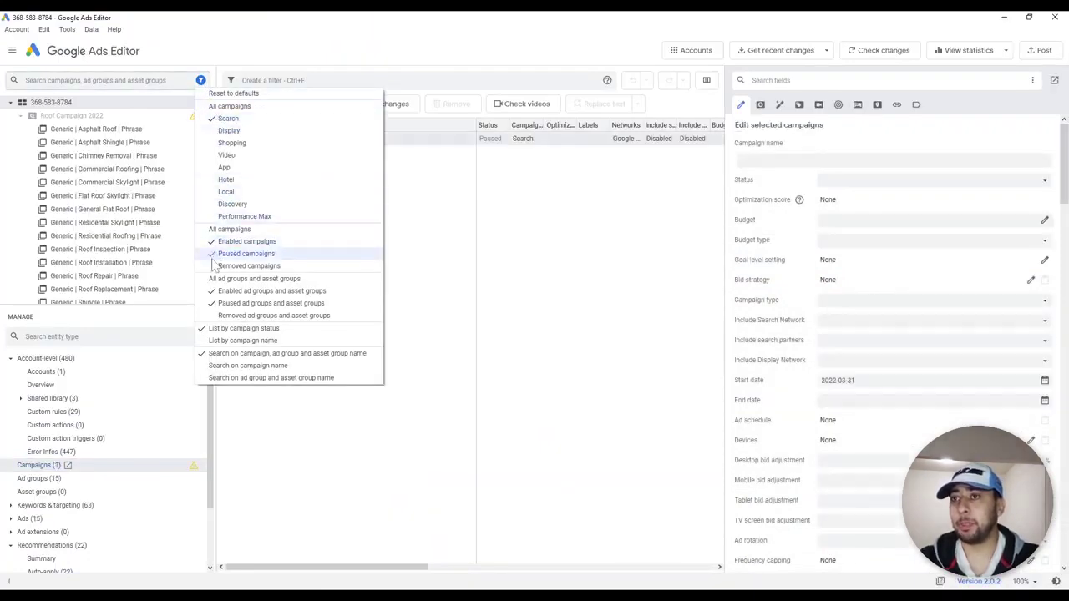
click(227, 241)
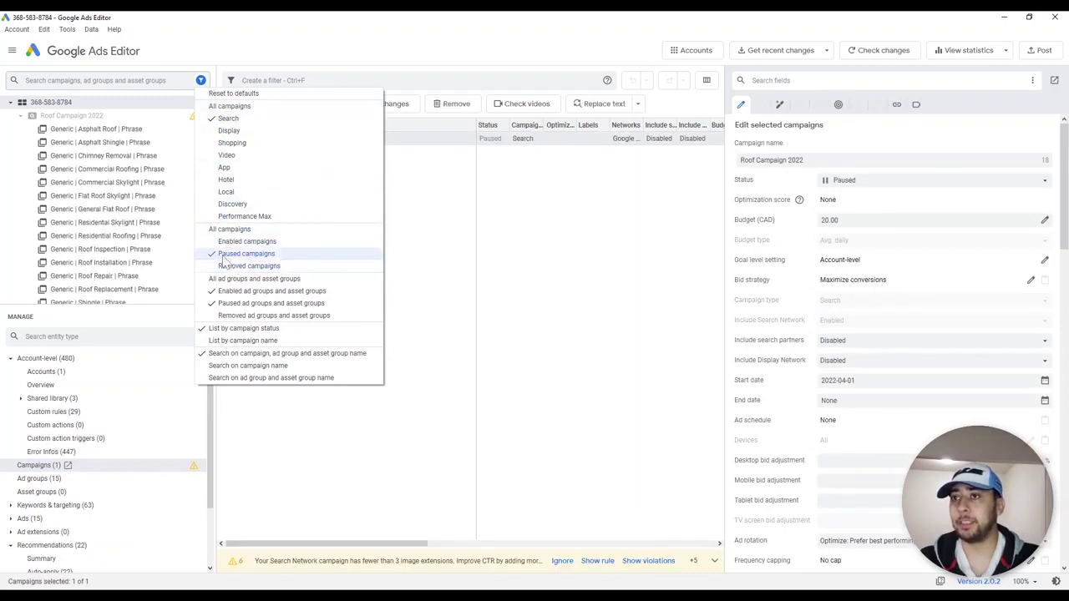
click(32, 119)
click(22, 116)
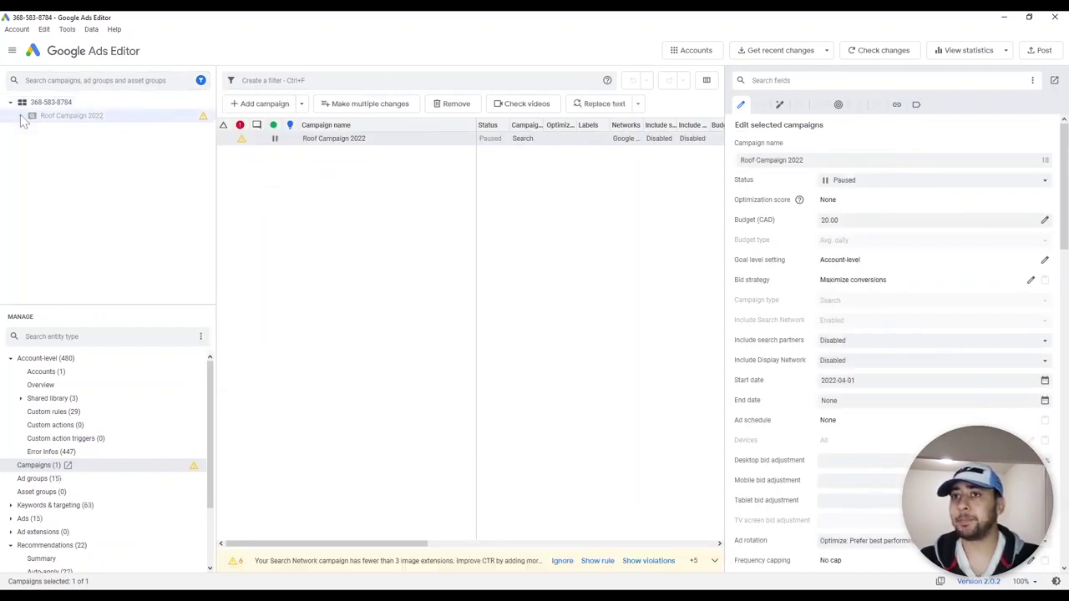
click(23, 117)
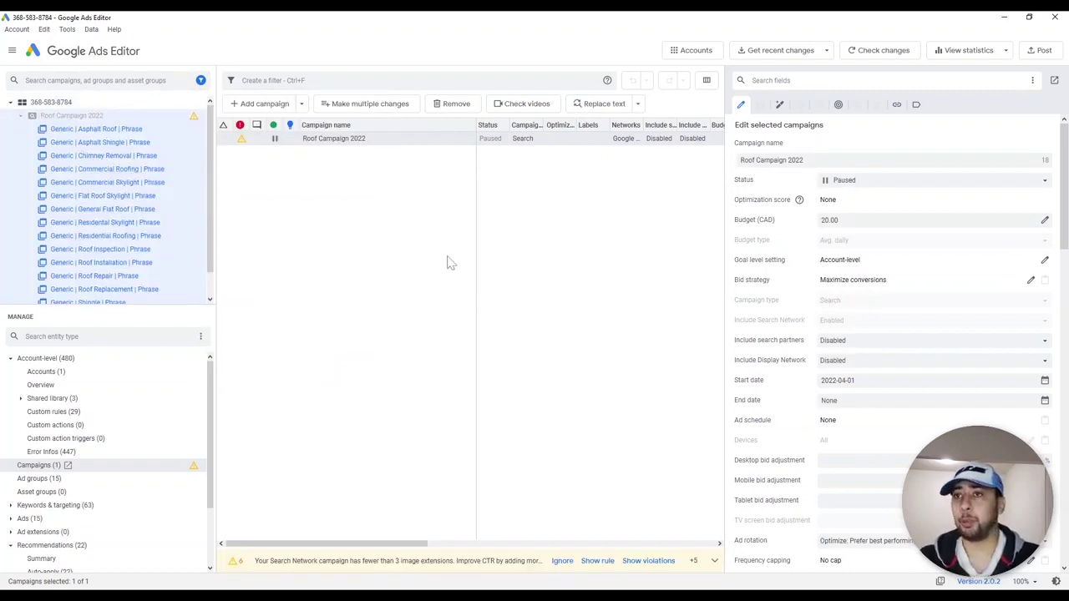
click(409, 268)
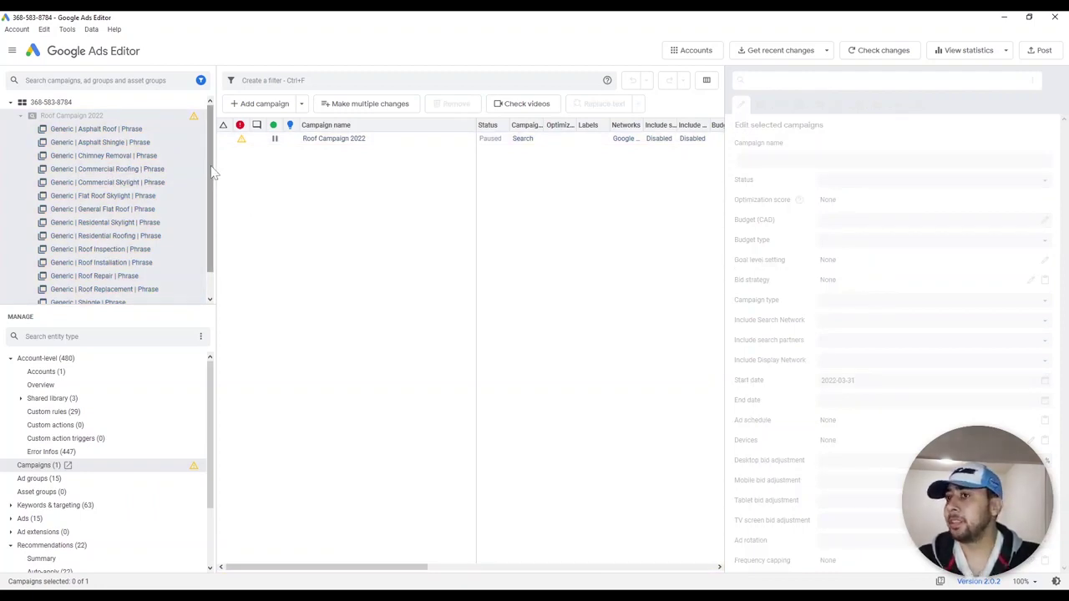
Open the 61-keyword list, widen the Max. CPC column and select all keywords
click(11, 505)
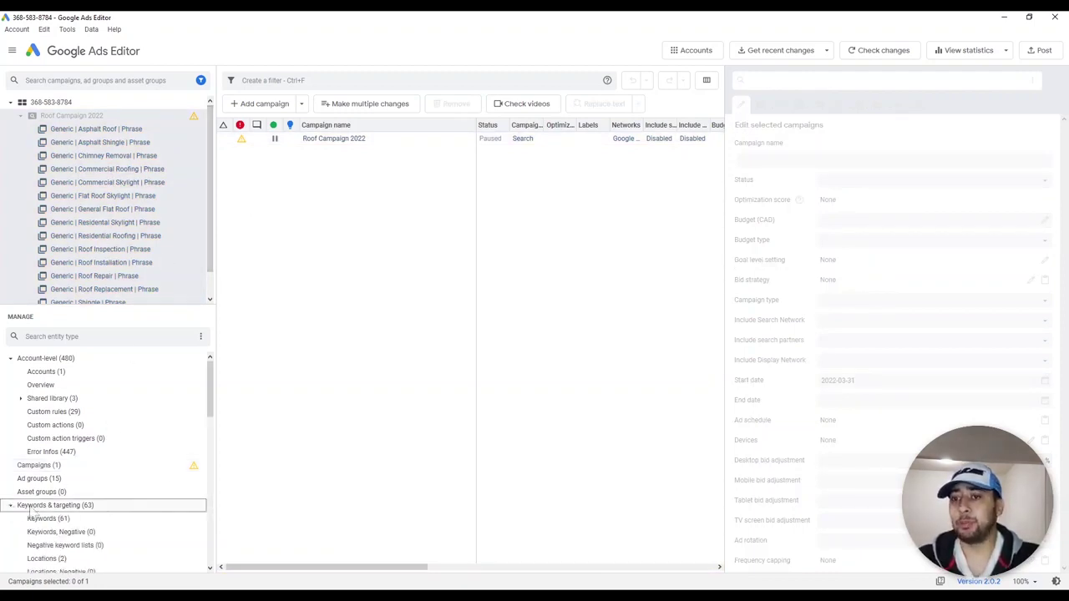
click(87, 520)
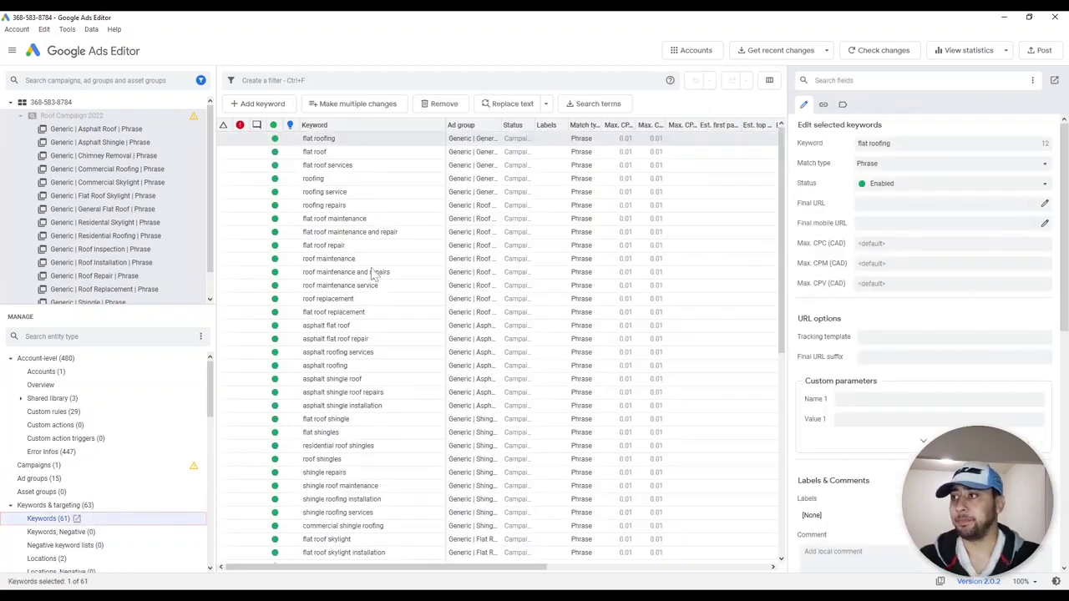
click(374, 273)
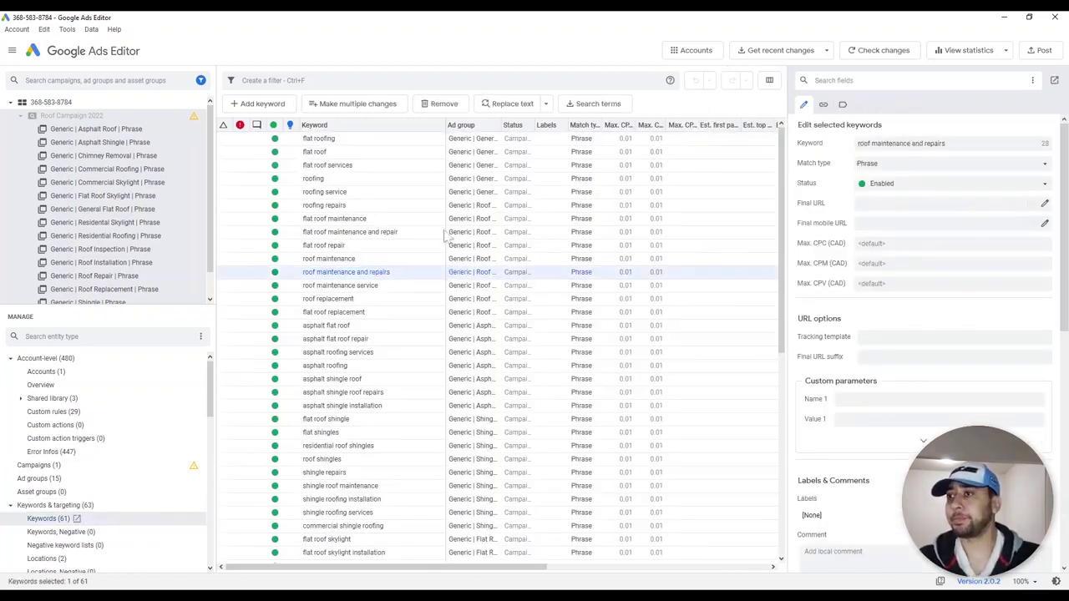
mouse_move(636, 124)
mouse_down()
mouse_move(668, 120)
mouse_move(656, 122)
mouse_up()
click(518, 180)
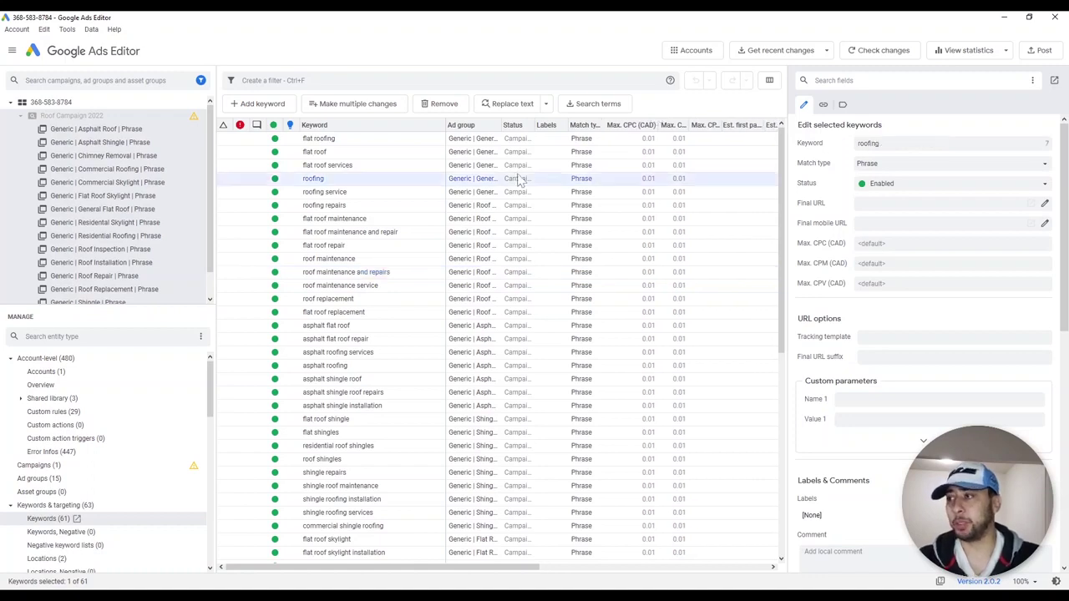
key(ctrl+a)
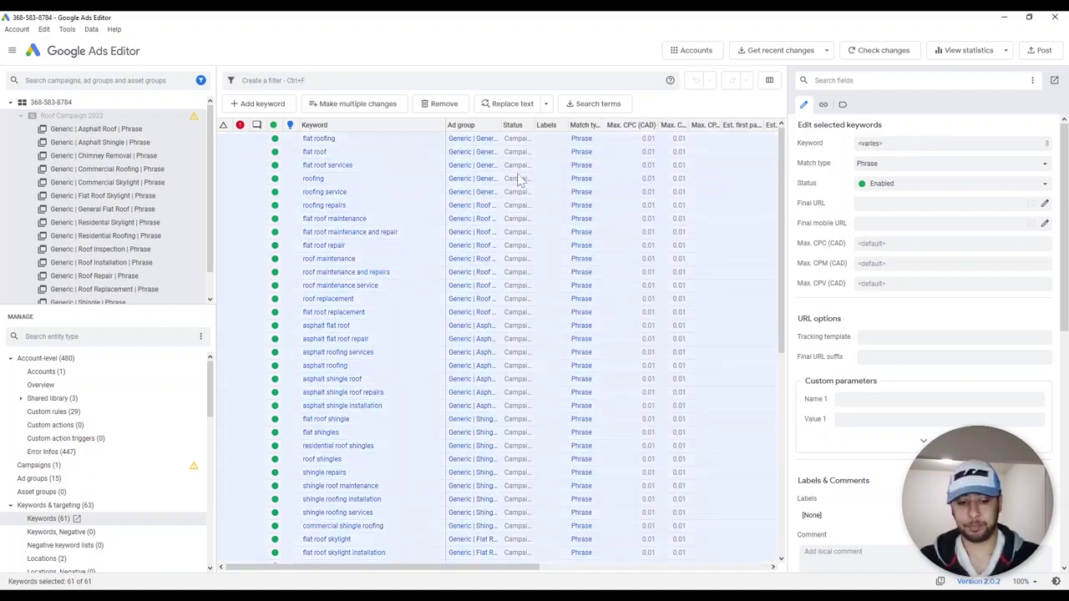
Give the flat roofing keyword a Max. CPC of 2.00 CAD
click(466, 192)
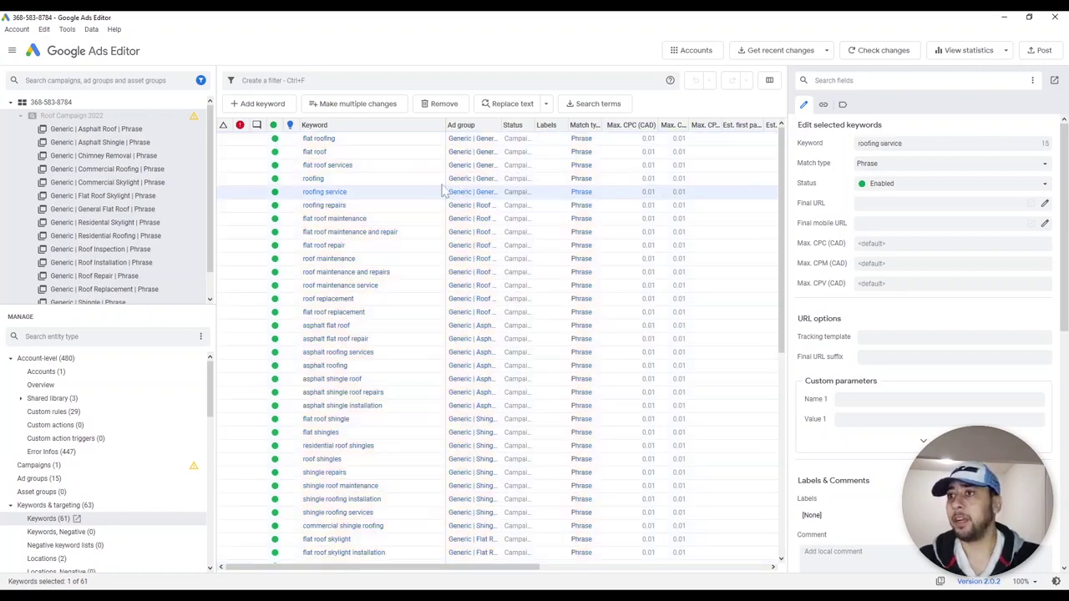
click(362, 142)
click(944, 223)
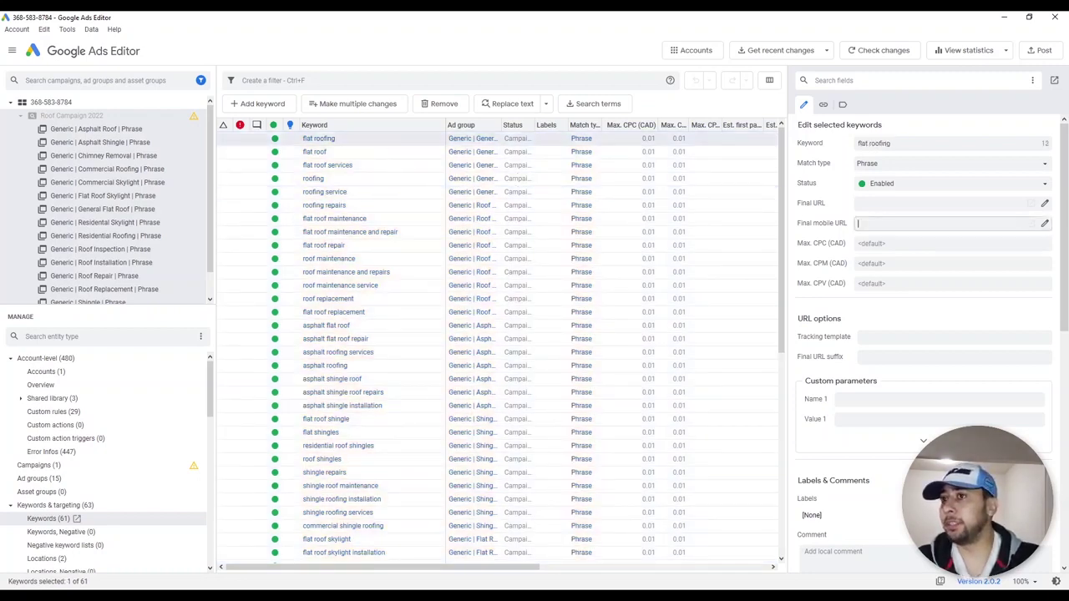
click(553, 193)
click(376, 182)
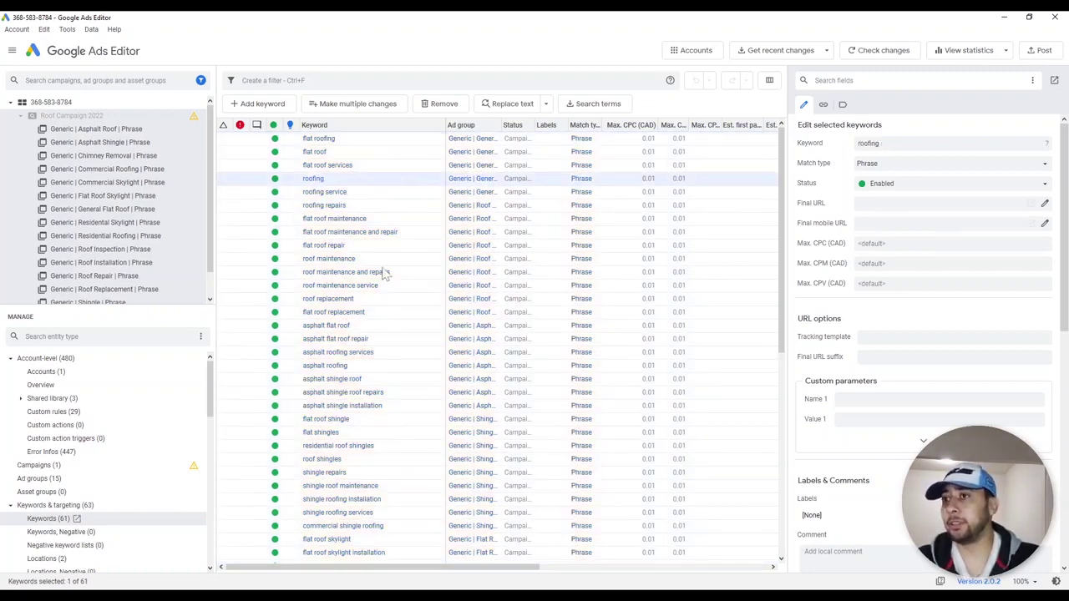
click(344, 143)
click(345, 219)
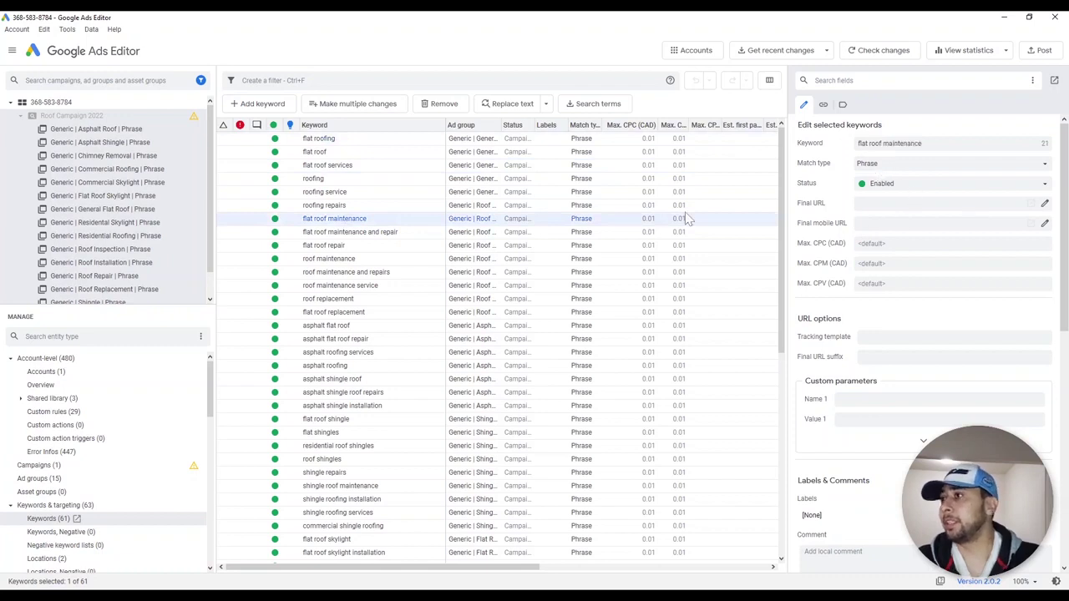
click(377, 143)
click(869, 243)
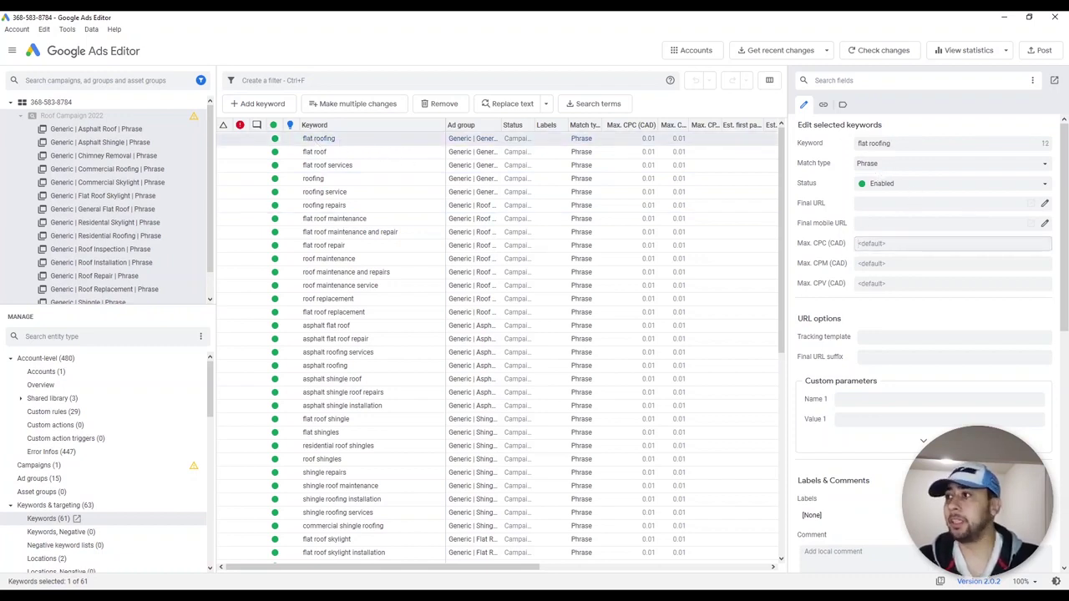
text(2)
click(455, 171)
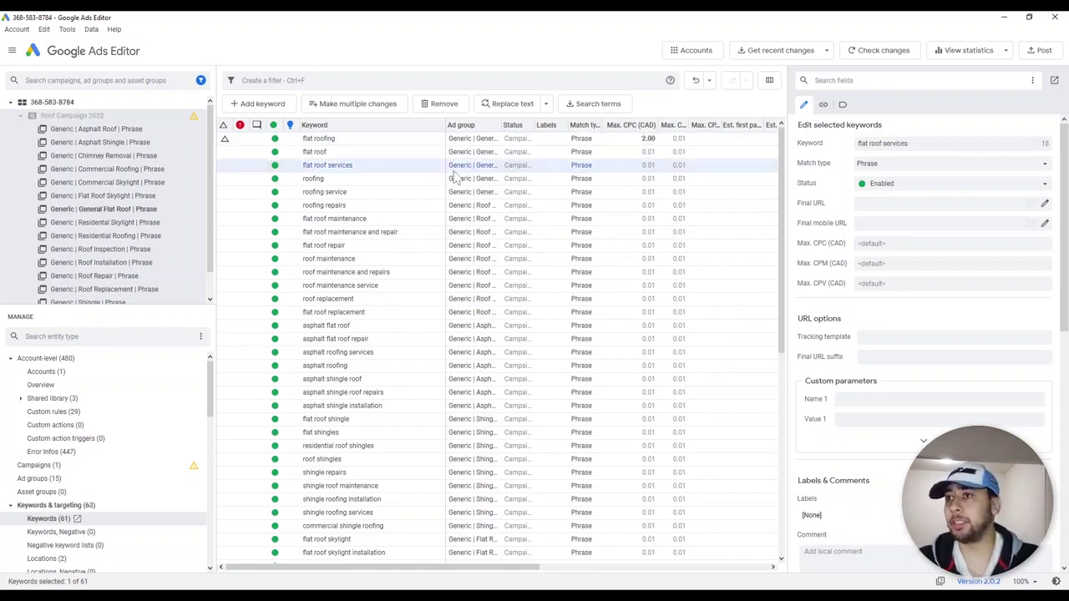
Bid 3.00 CAD on flat roof services and 2.00 CAD on flat roof, then select all rows
click(879, 243)
text(3)
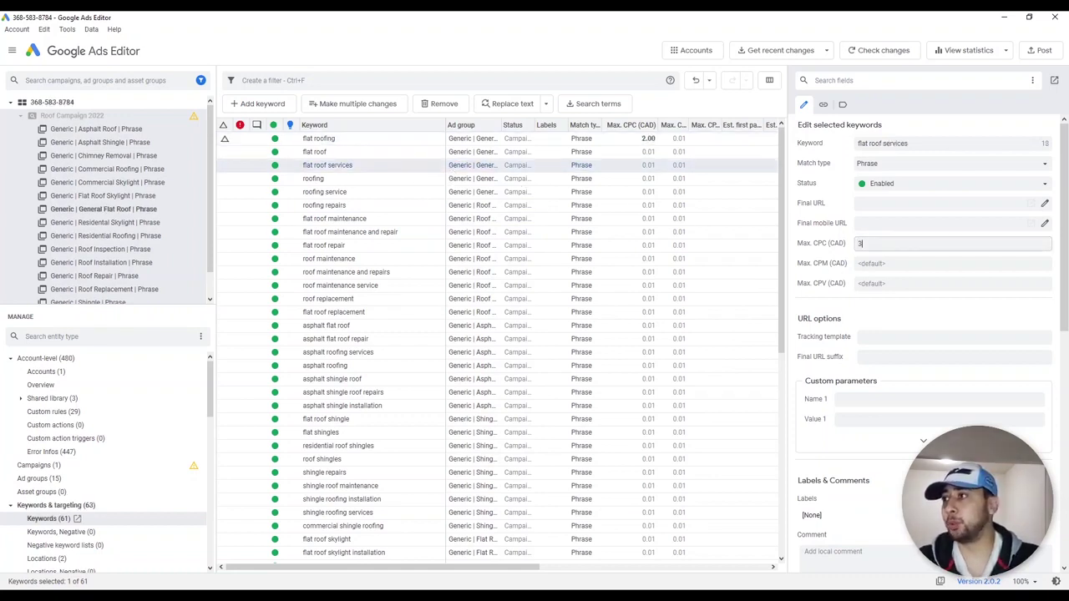
click(472, 178)
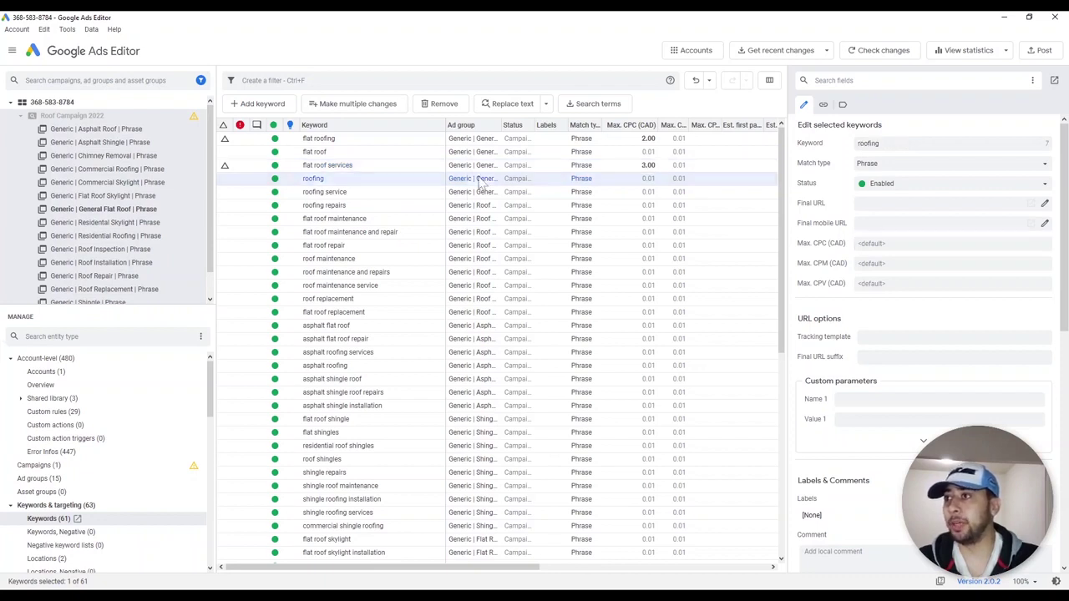
click(618, 152)
click(878, 243)
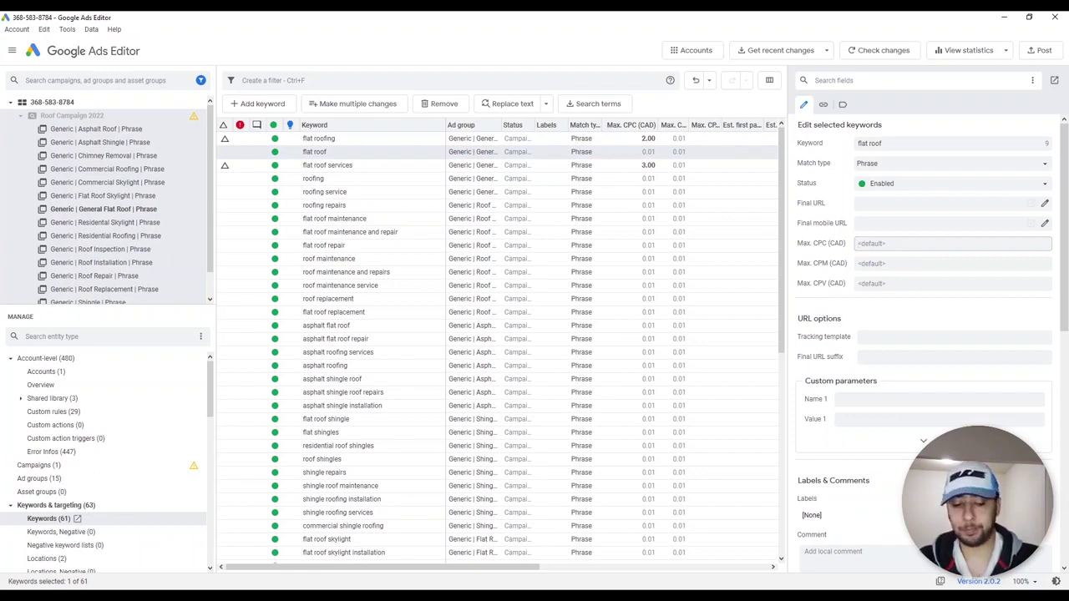
click(525, 220)
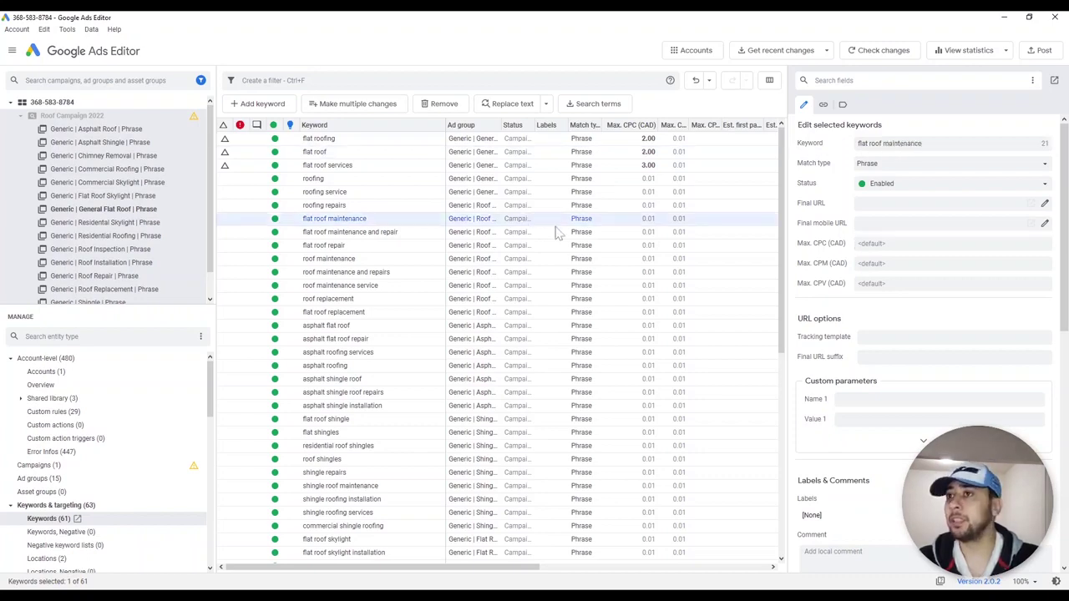
click(461, 153)
scroll(553, 286, down, 4)
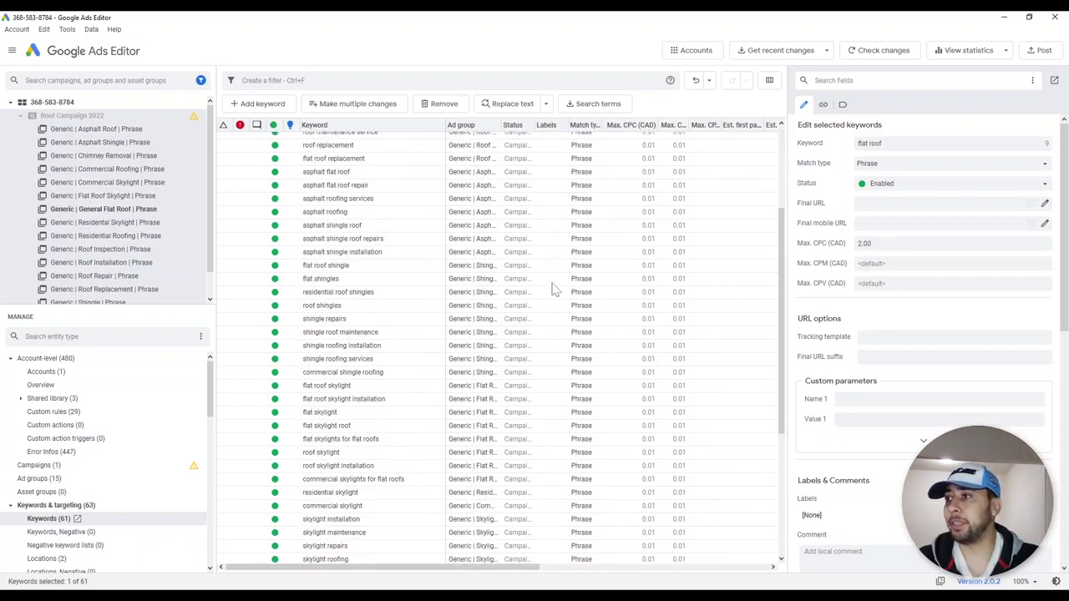
scroll(560, 289, up, 4)
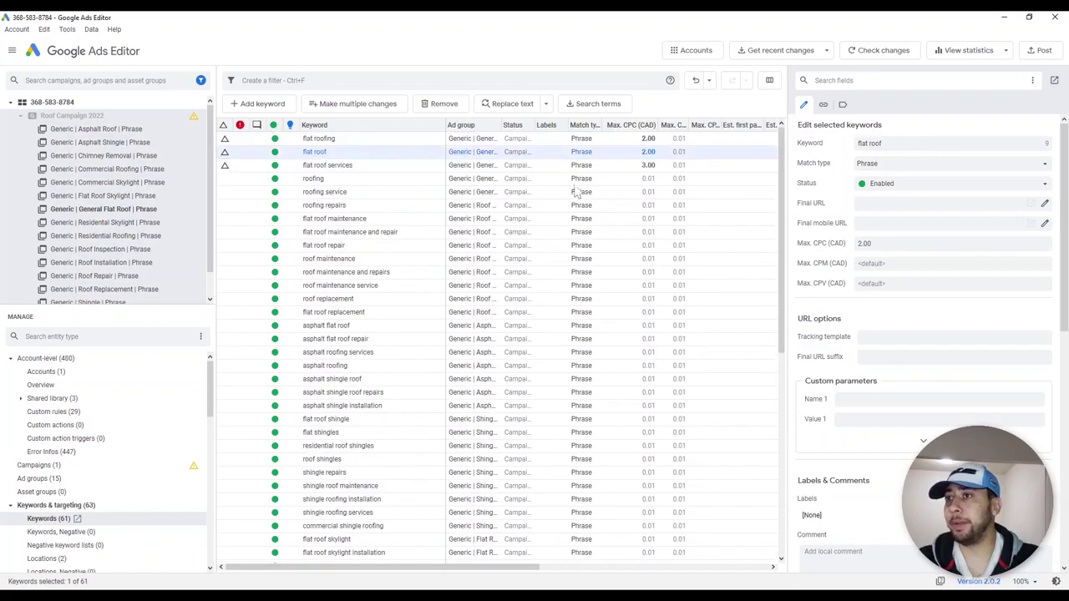
key(ctrl+a)
Paste the keyword rows into new workbook Book9 and autofit its columns A through W
click(571, 594)
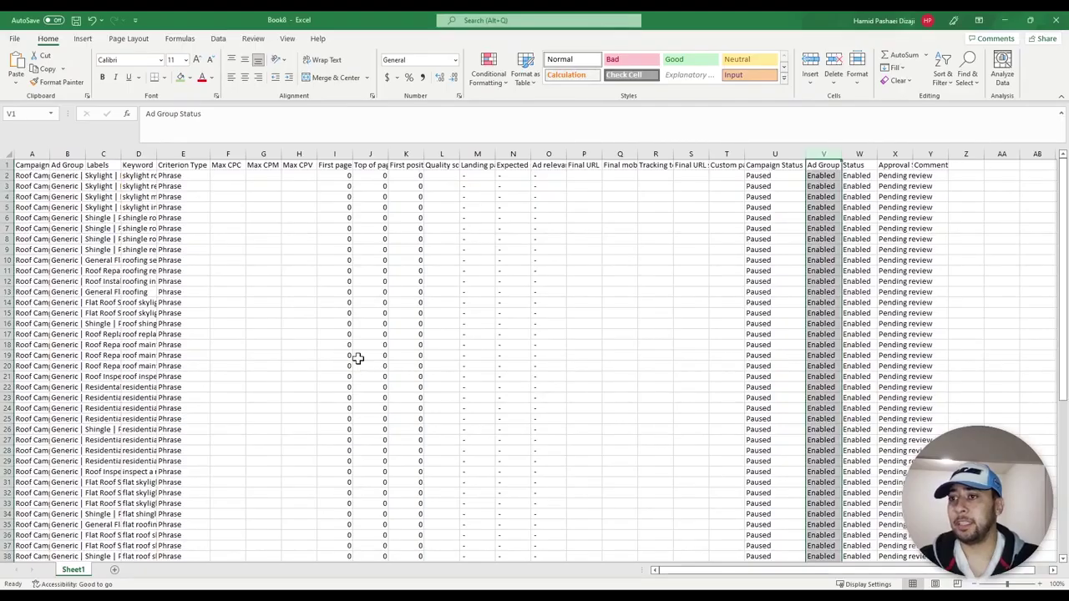
click(314, 343)
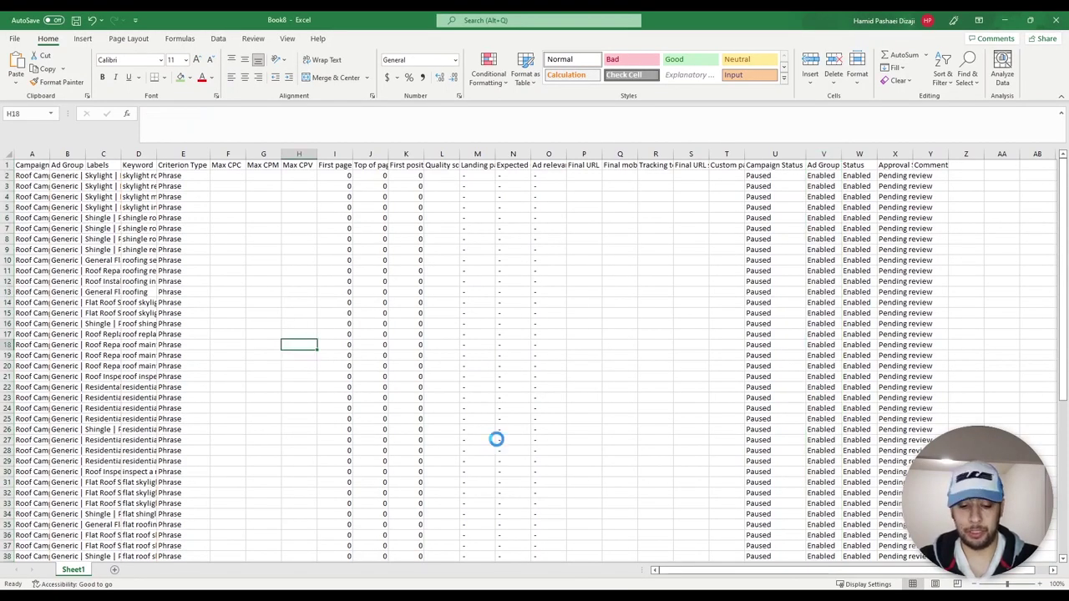
key(ctrl+v)
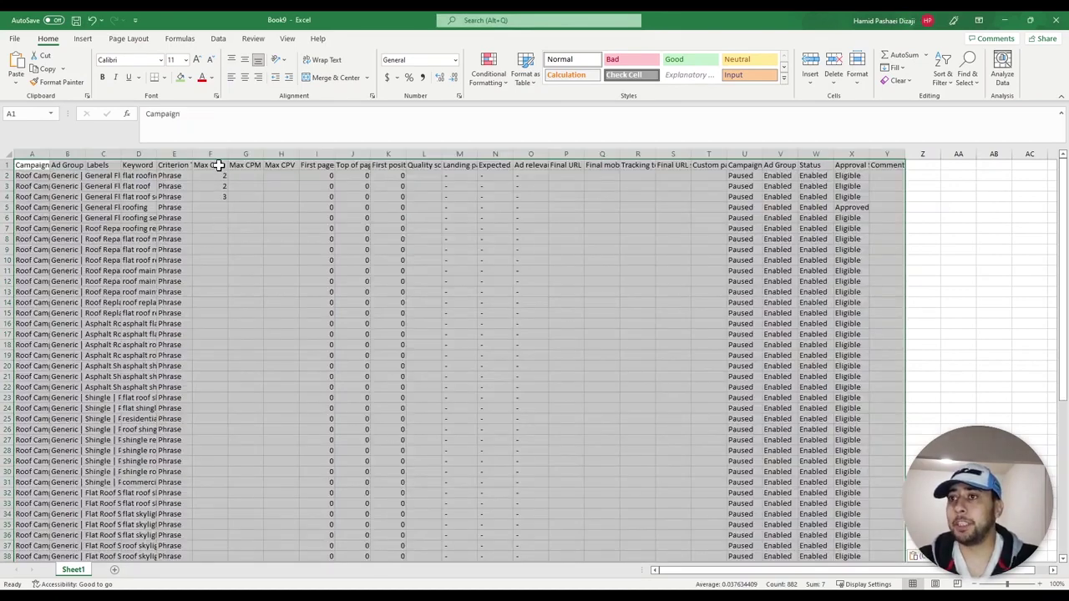
double_click(153, 155)
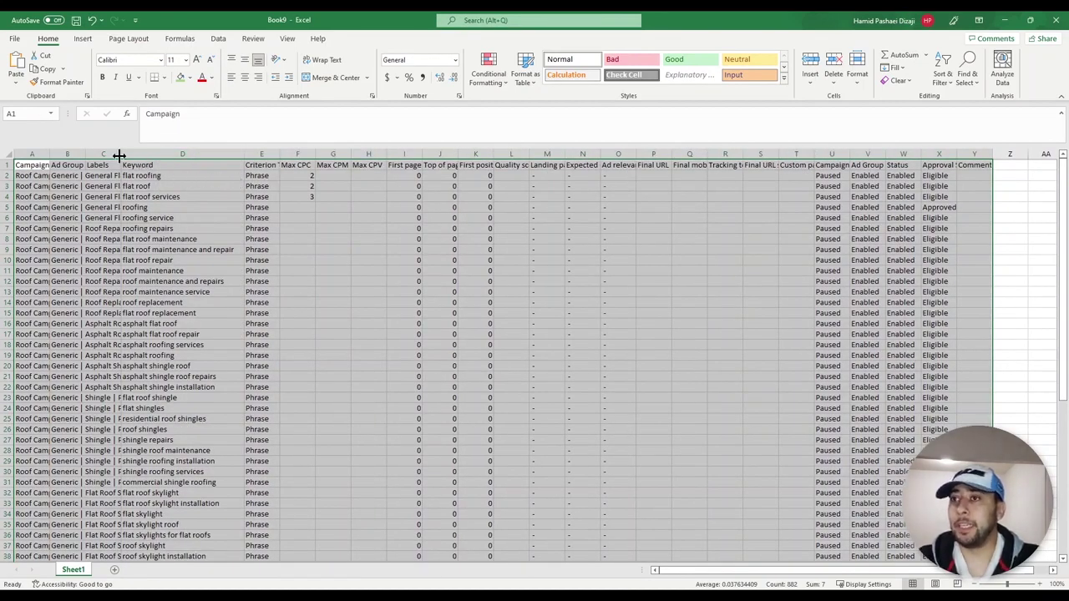
drag(120, 155, 157, 156)
click(347, 160)
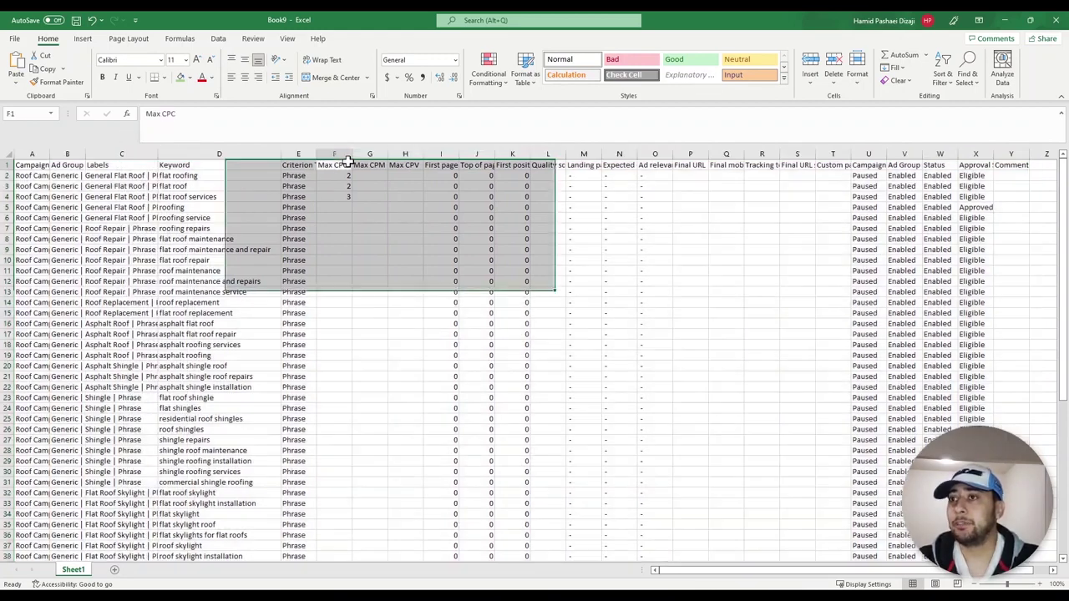
drag(338, 216, 355, 459)
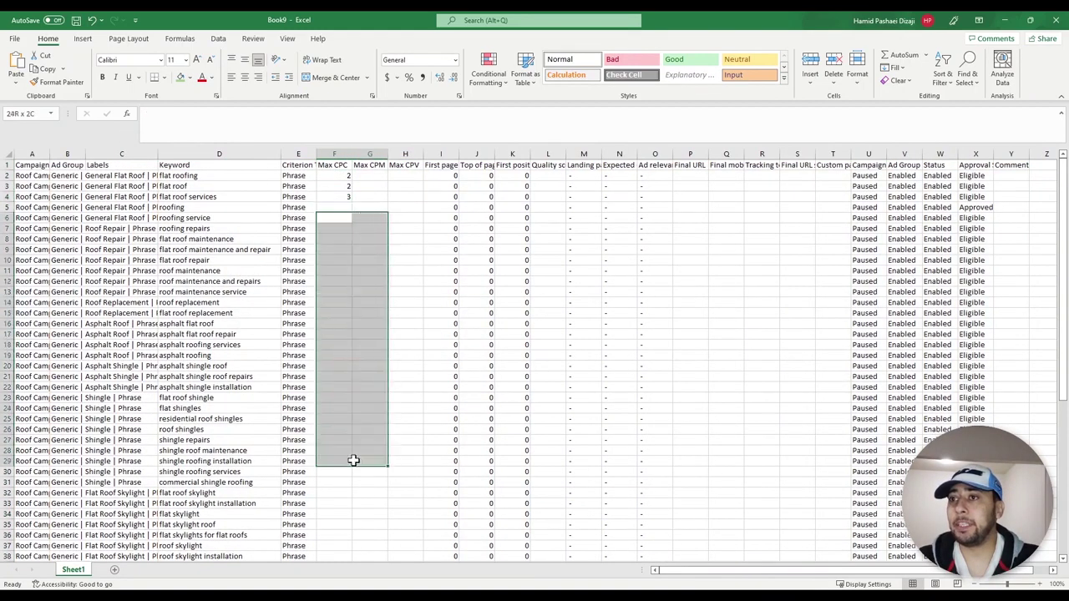
click(332, 207)
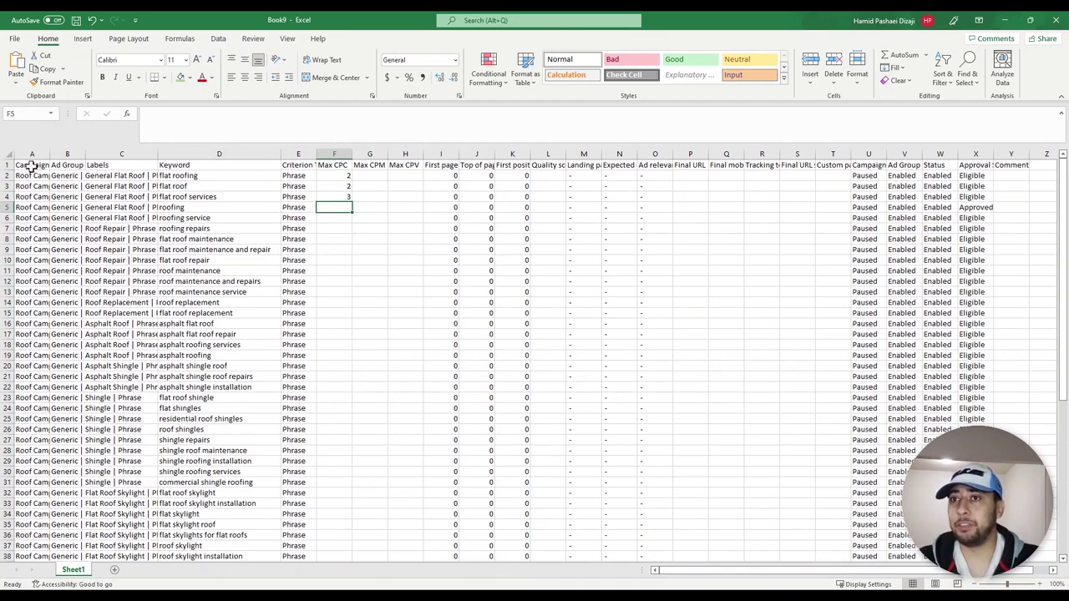
drag(31, 155, 941, 157)
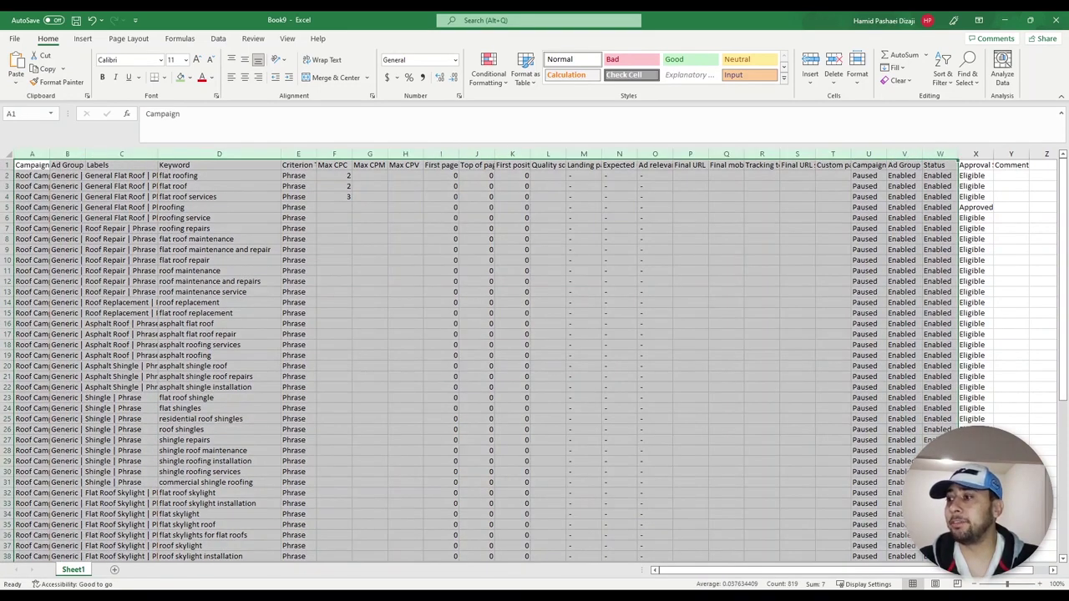
In Google Ads Editor, open the Make multiple changes window for keywords
key(alt+Tab)
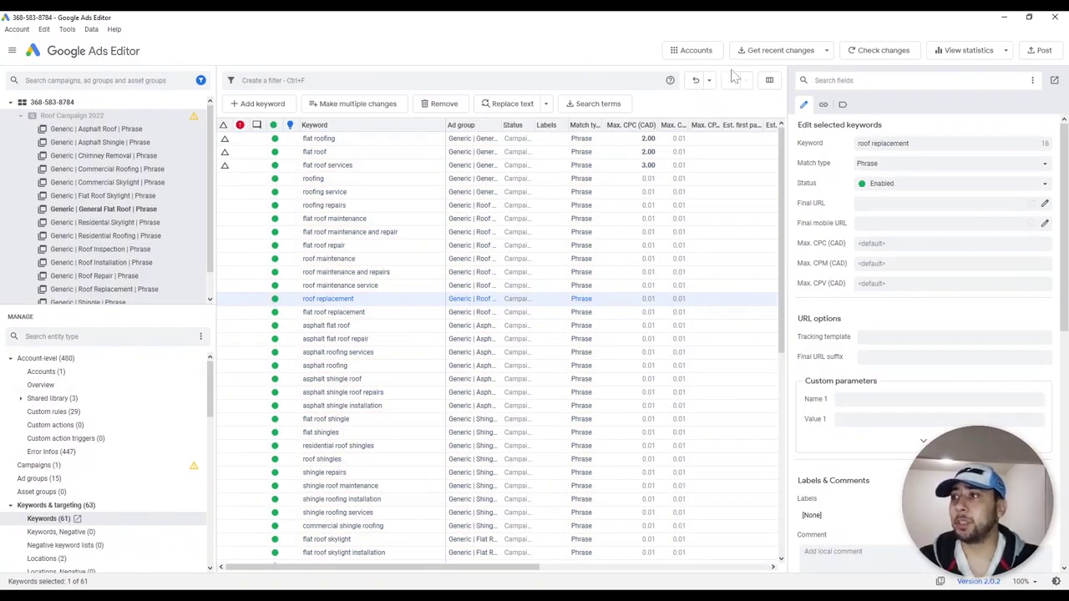
click(788, 53)
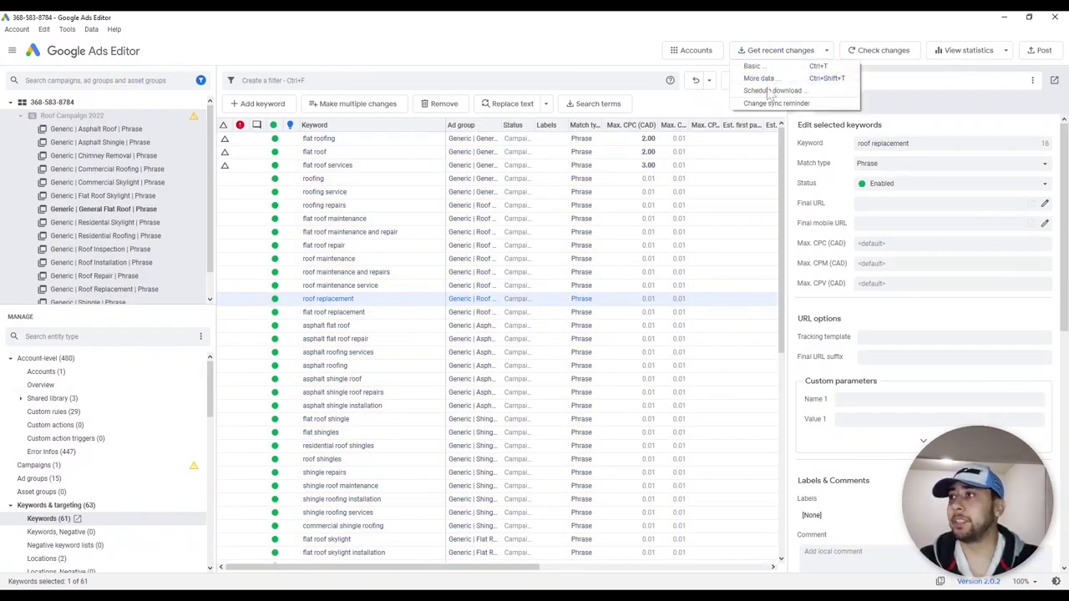
click(626, 178)
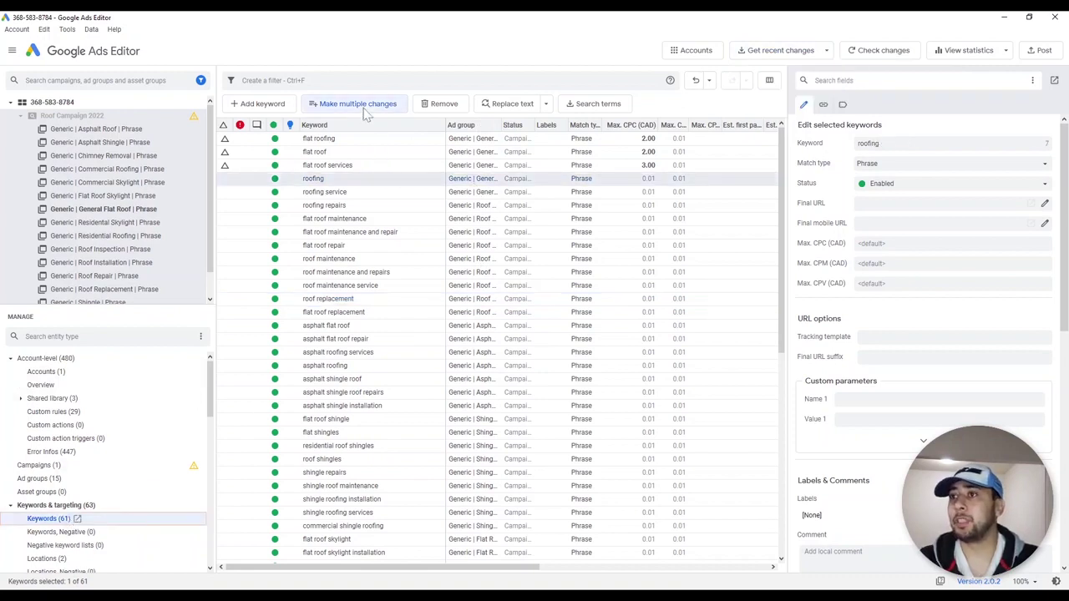
click(365, 106)
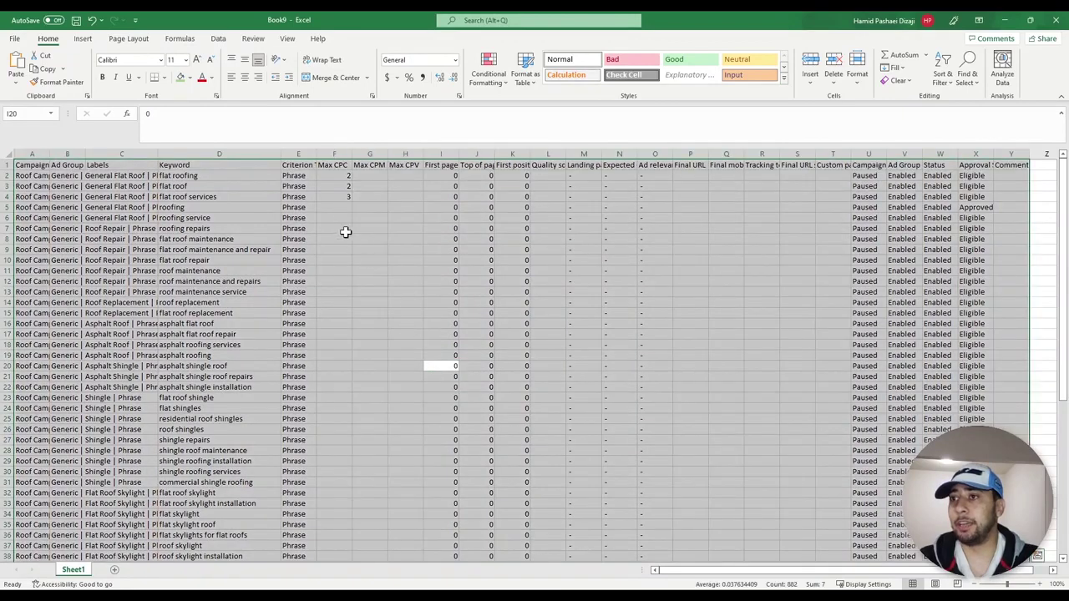
Fill Max CPC 3 down column F from F4, then copy the whole data range for Ads Editor
click(343, 199)
double_click(346, 202)
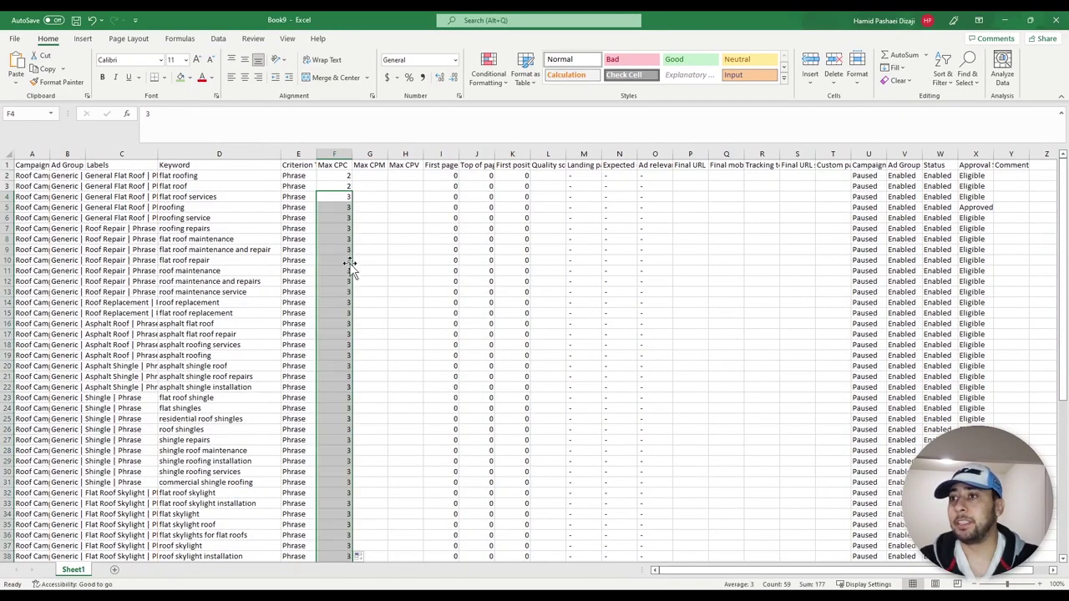
click(323, 208)
ctrl+click(406, 227)
key(ctrl+a)
key(ctrl+c)
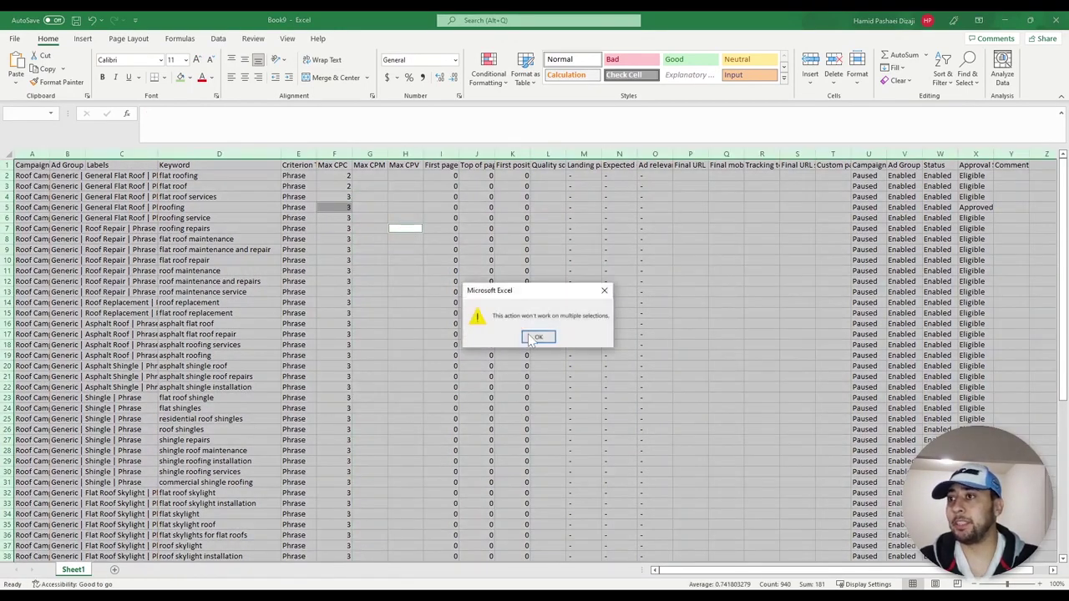
click(537, 337)
click(228, 252)
key(ctrl+a)
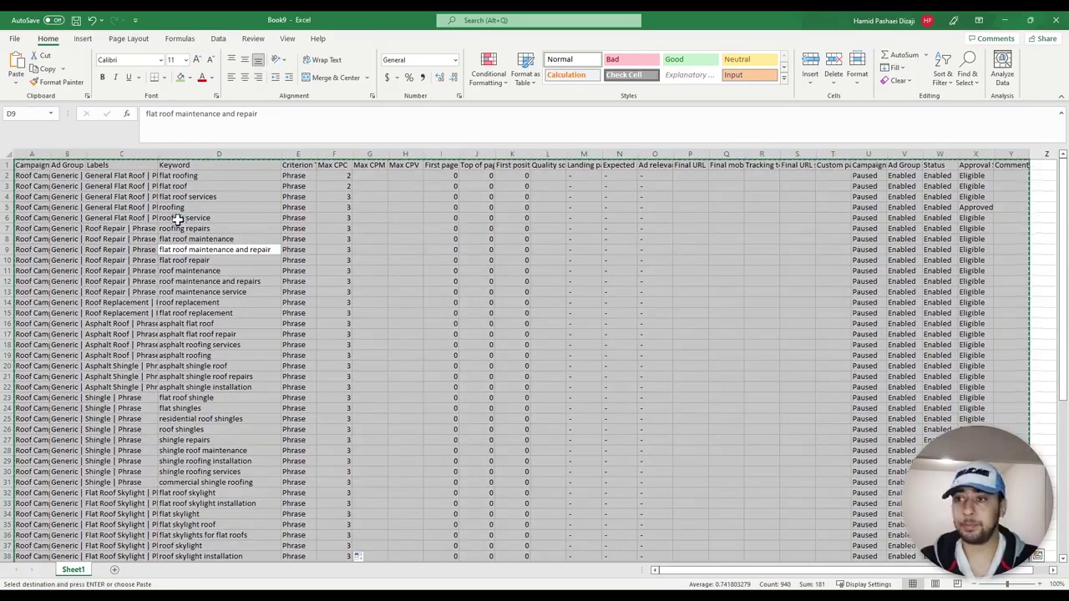
key(ctrl+c)
key(alt+Tab)
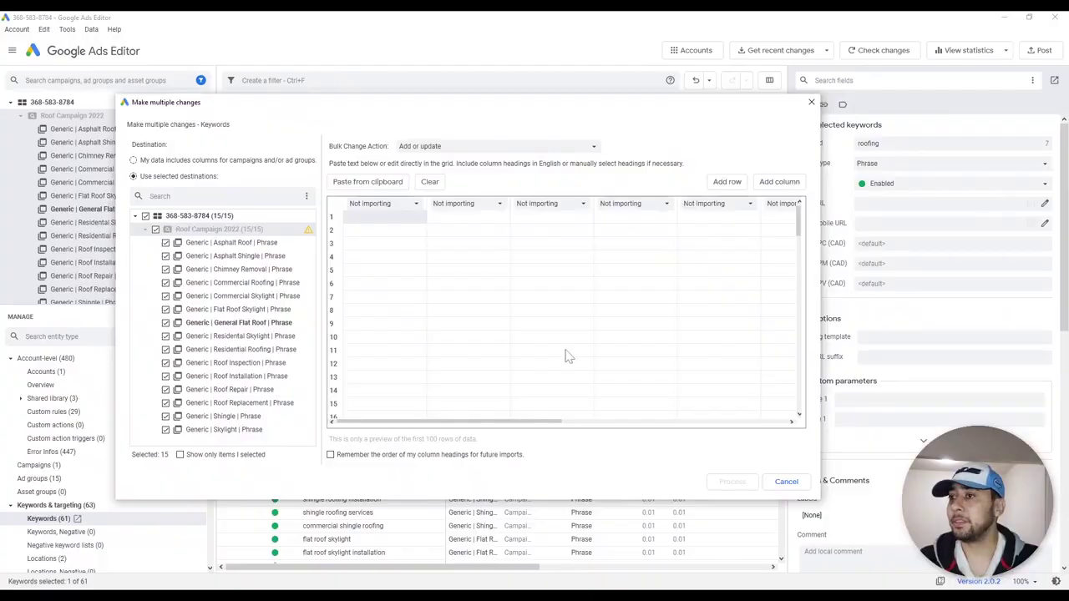
Paste the Excel bid data with campaign columns included and process the changes
key(ctrl+v)
click(376, 243)
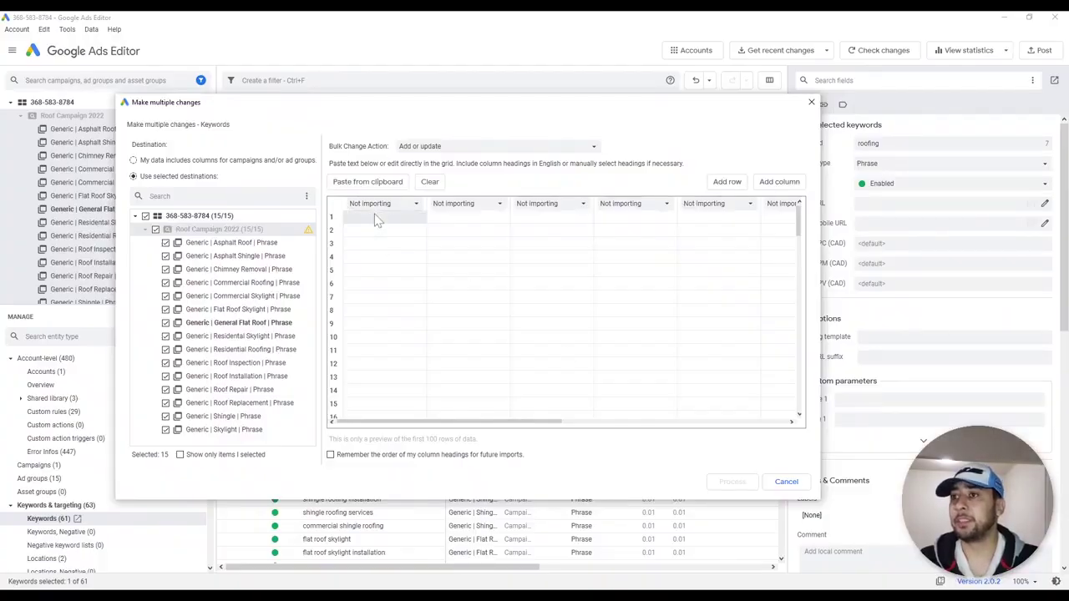
key(ctrl+v)
click(188, 160)
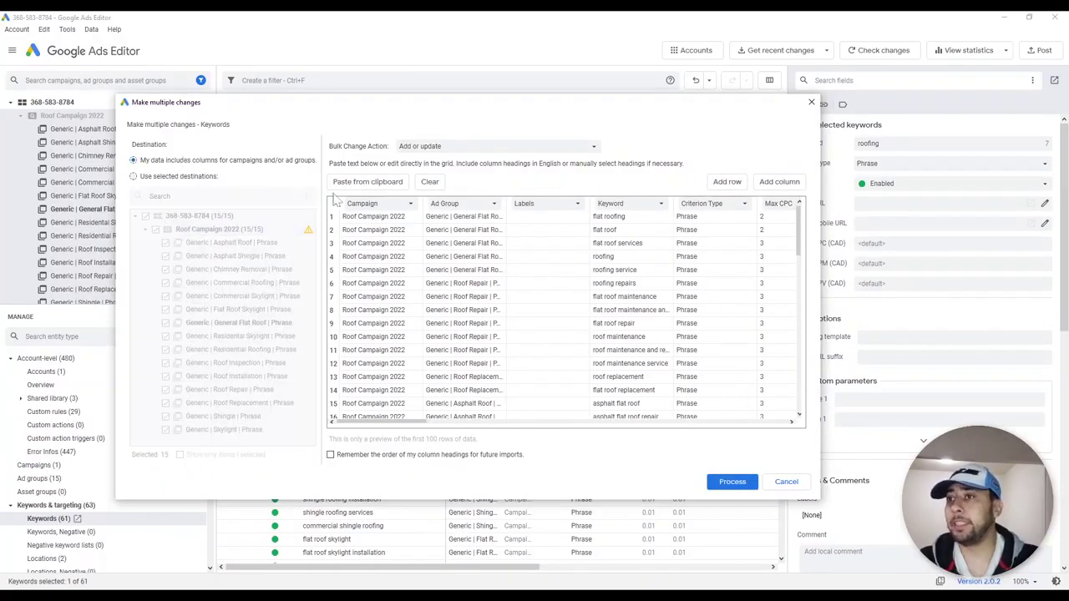
drag(413, 424, 468, 421)
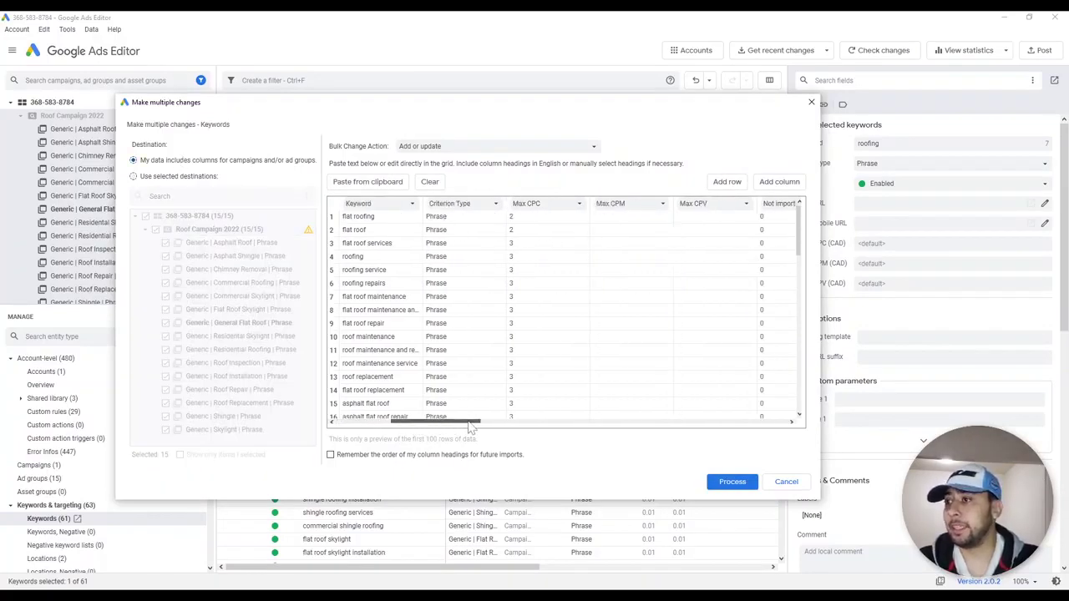
click(726, 483)
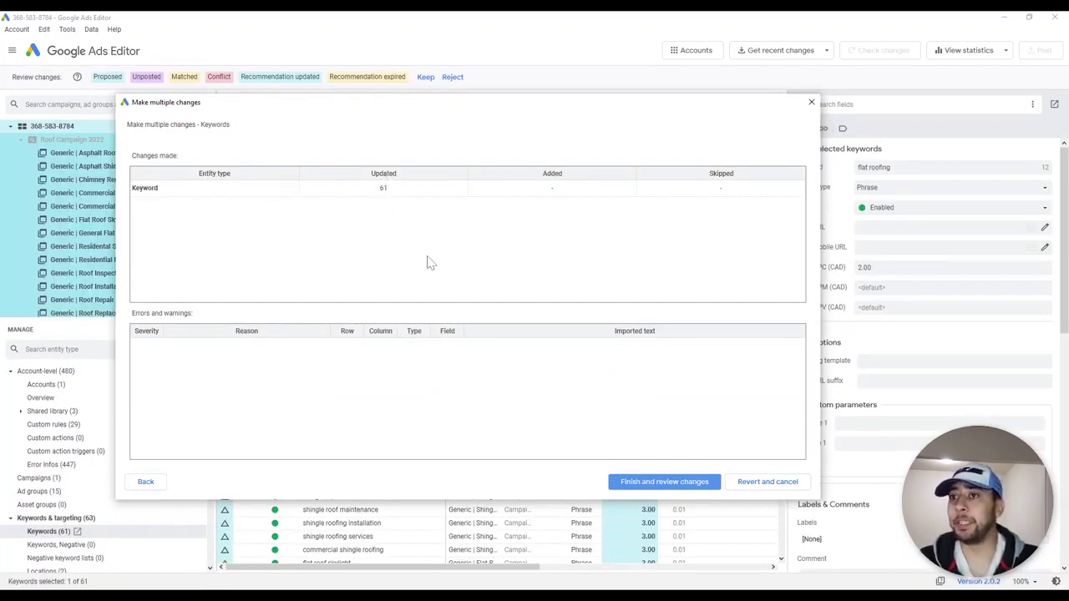
Review the imported bids sorted by Max CPC and keep the changes
click(647, 485)
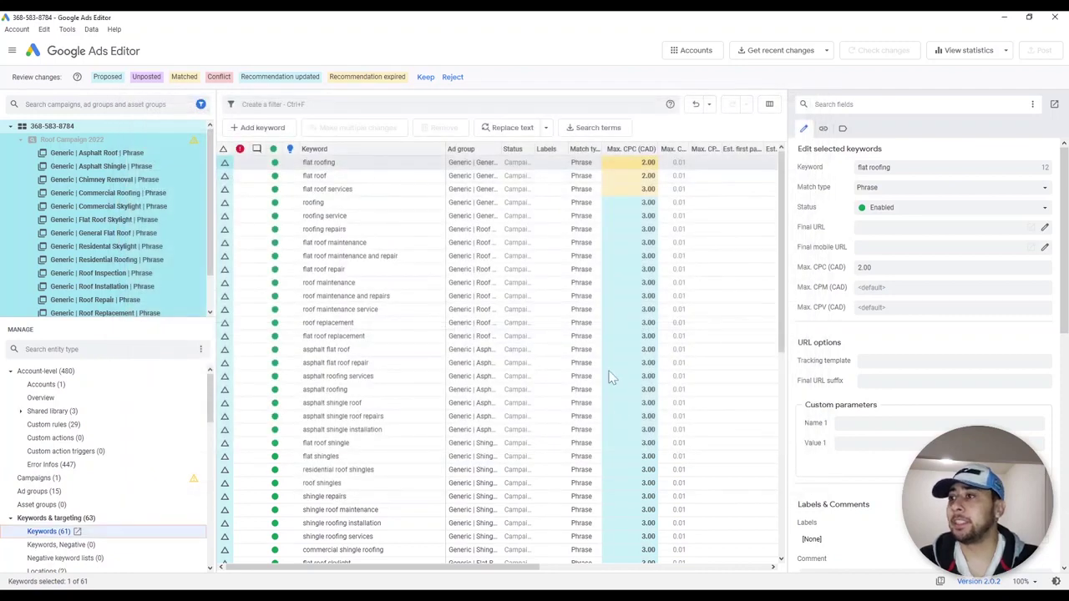
click(637, 152)
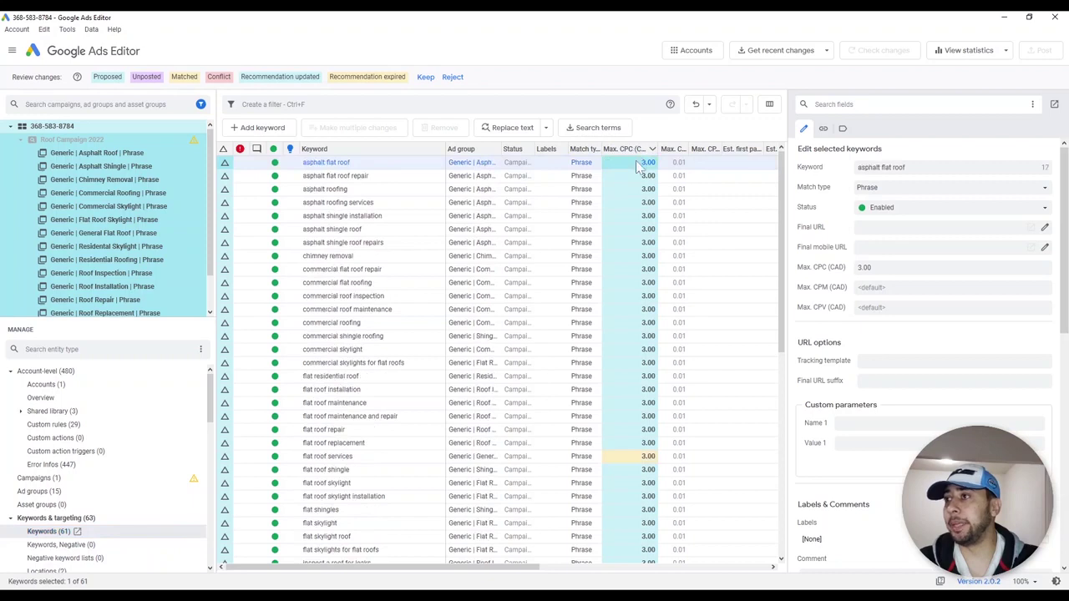
click(638, 152)
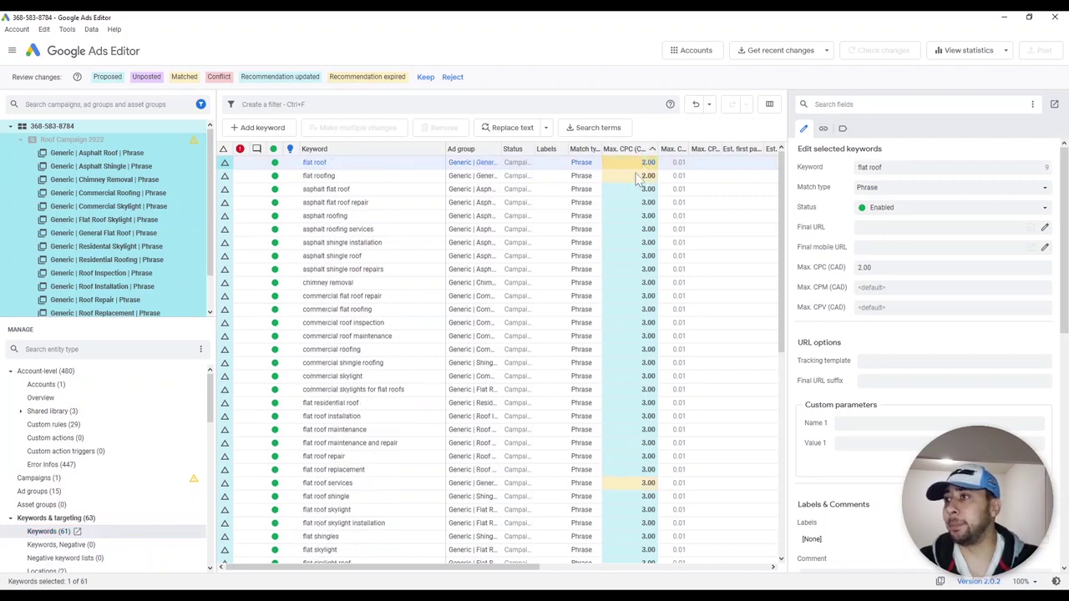
click(425, 76)
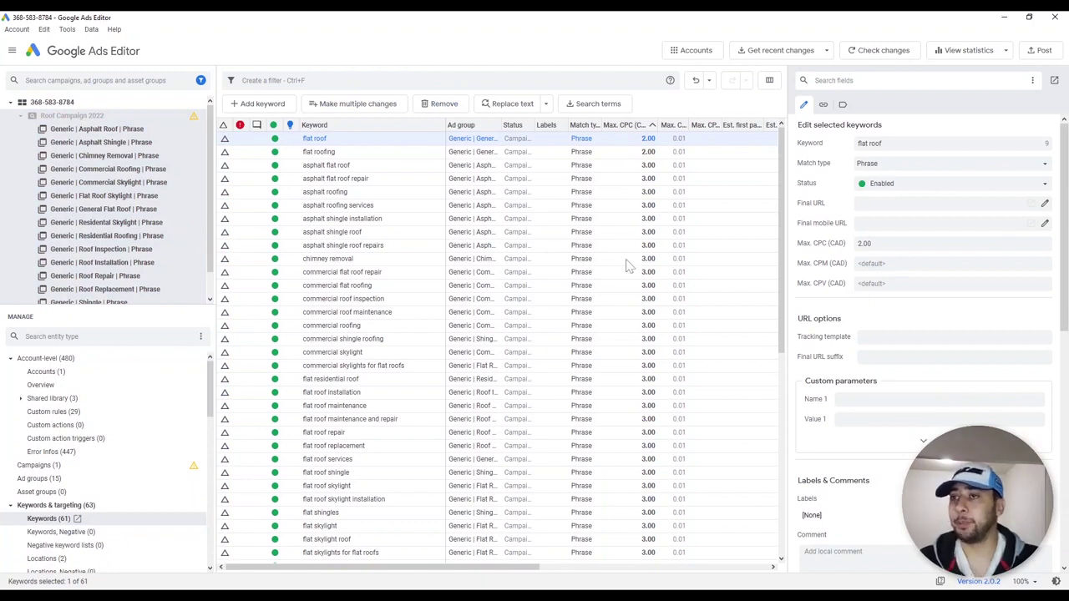
Post the 61 keyword bid updates for all campaigns to Google Ads and close the summary
click(648, 246)
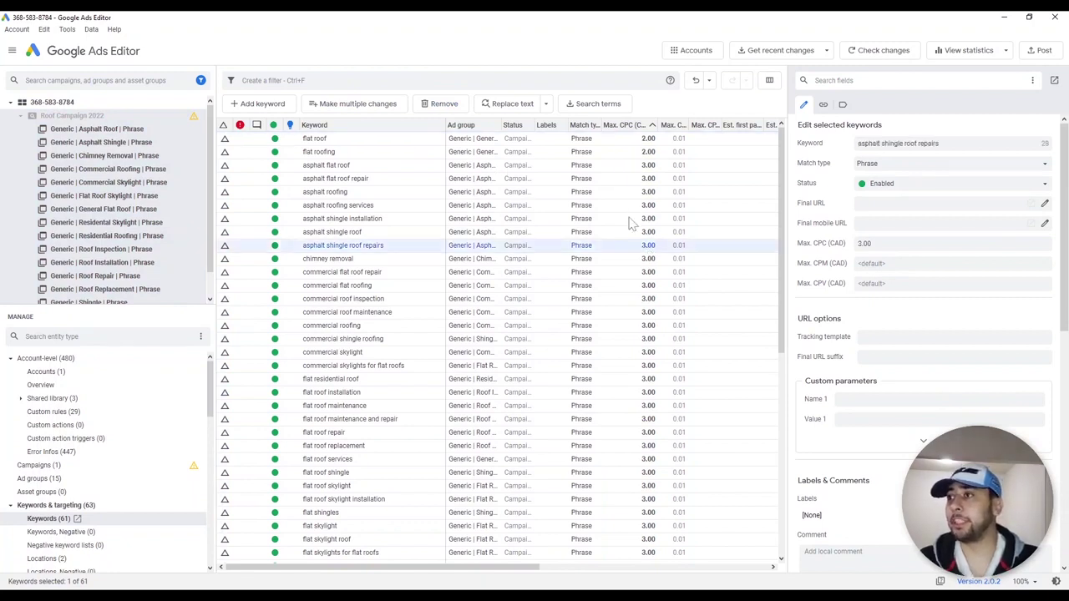
click(632, 141)
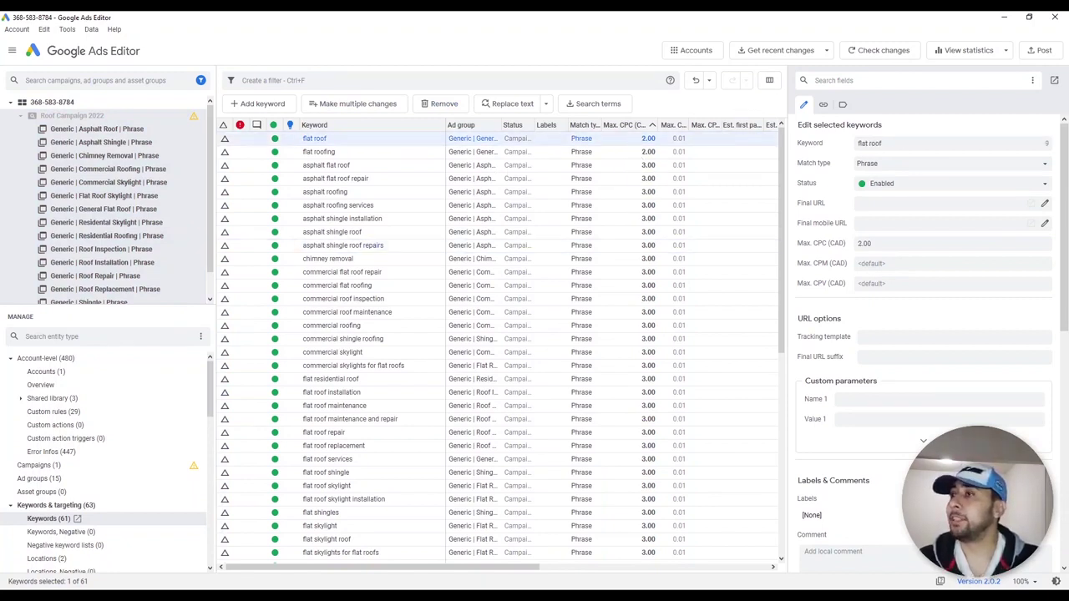
click(1041, 51)
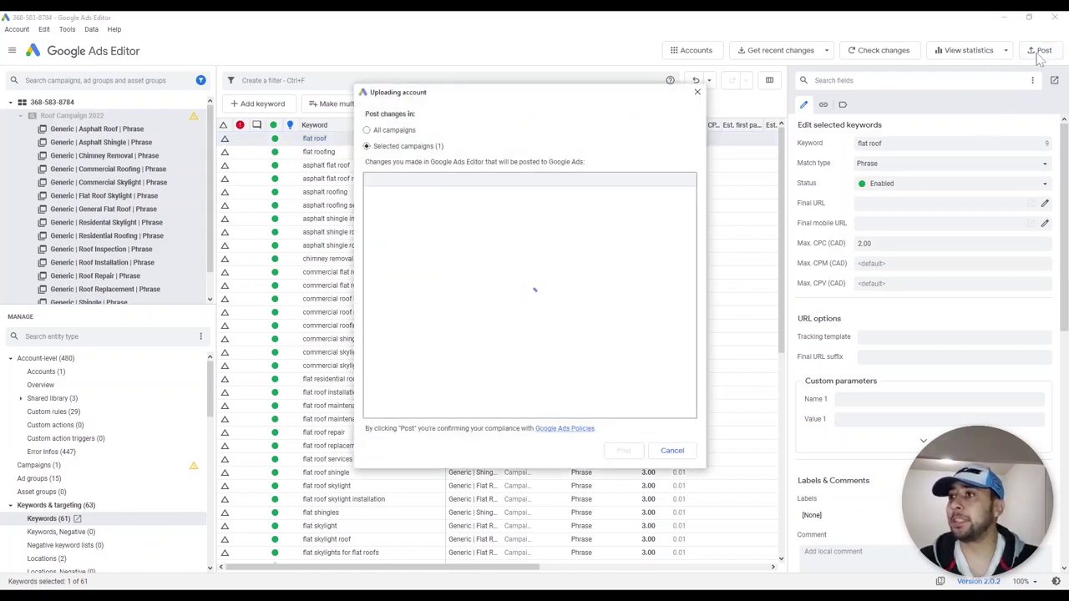
click(373, 134)
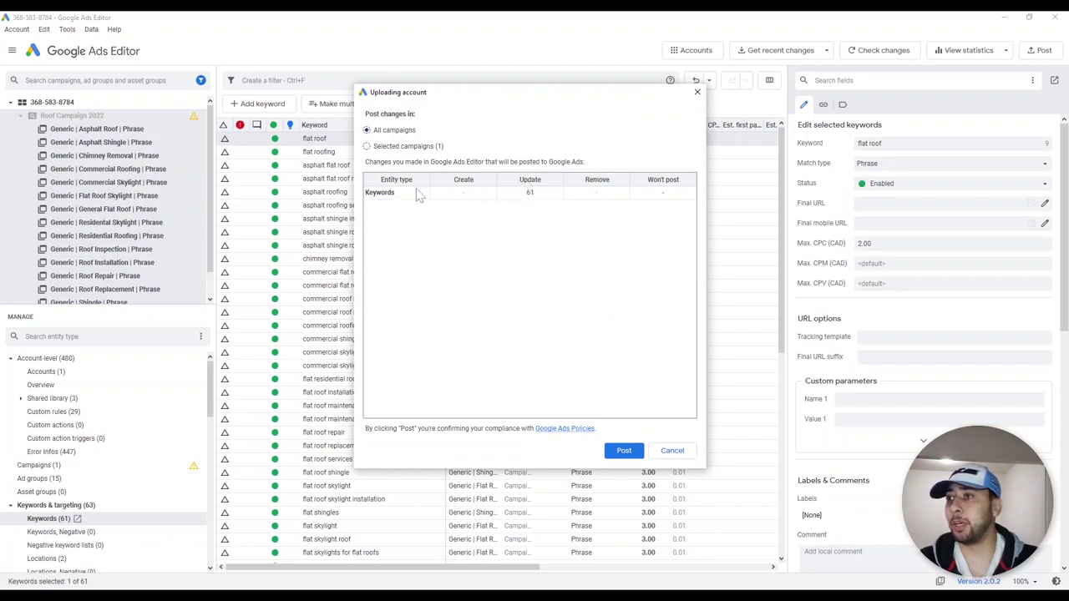
click(623, 452)
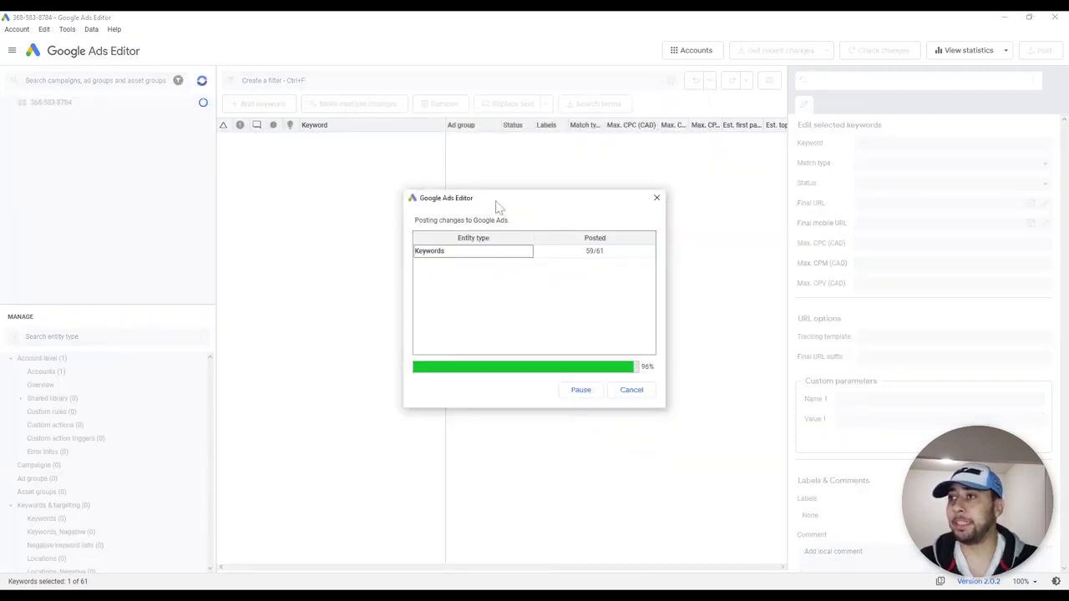
click(638, 390)
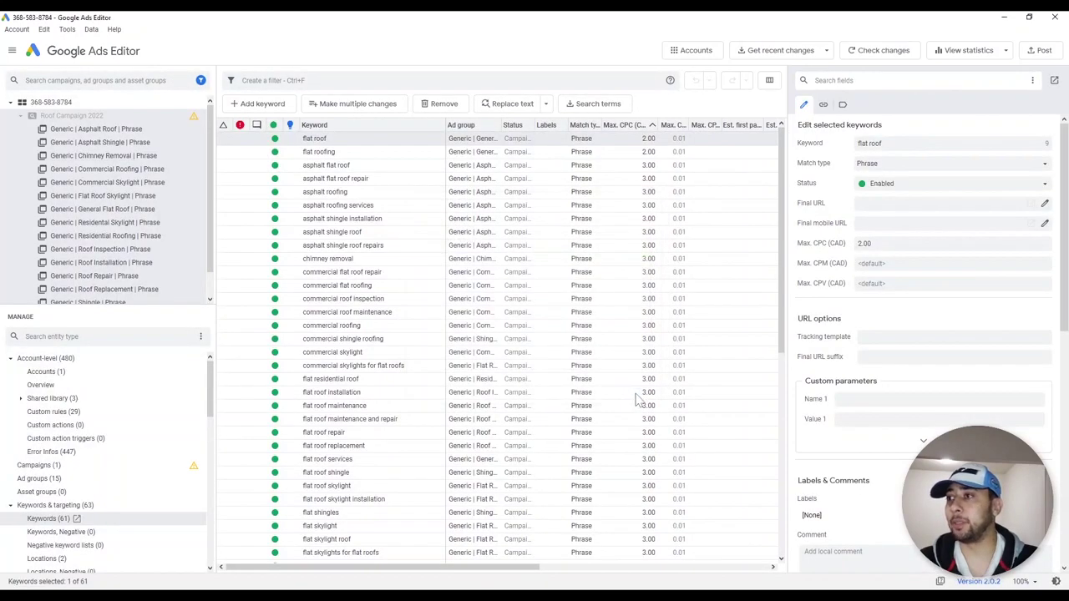